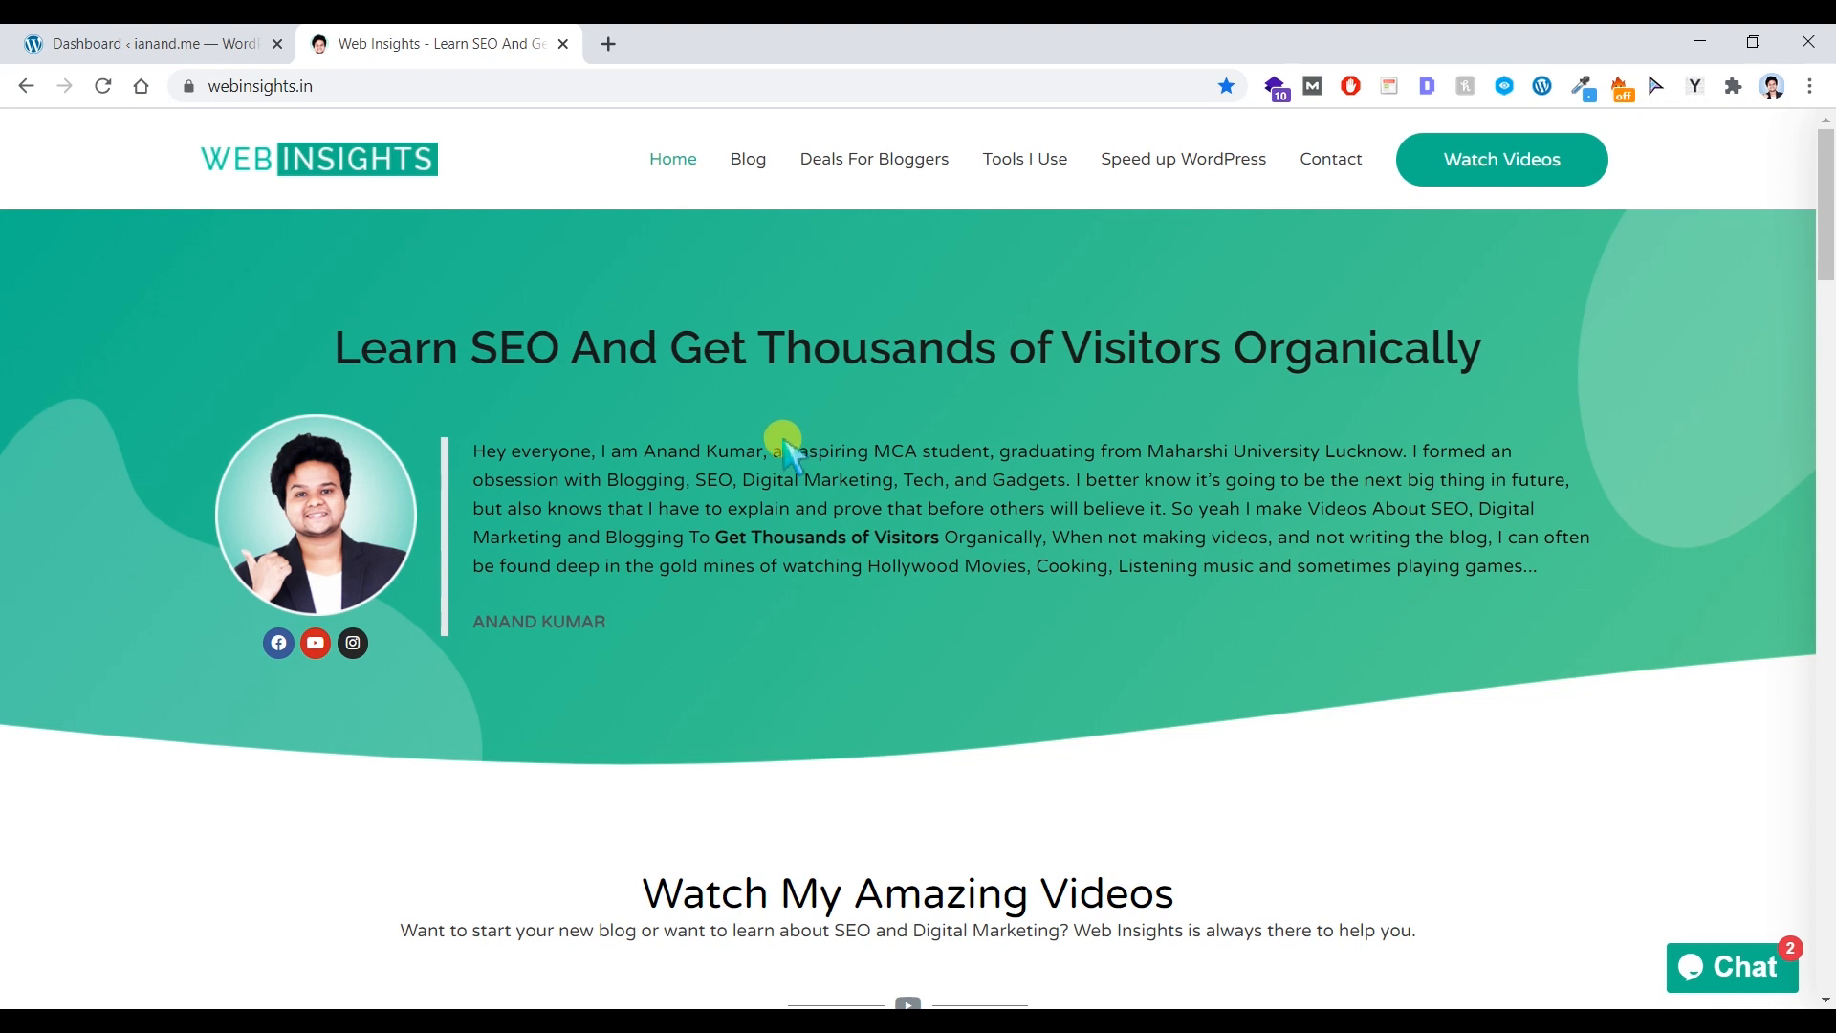
- Look through the webinsights.in homepage from the header through the videos, deals and reviews to the footer
{"action": "left_click", "coordinate": [234, 43]}
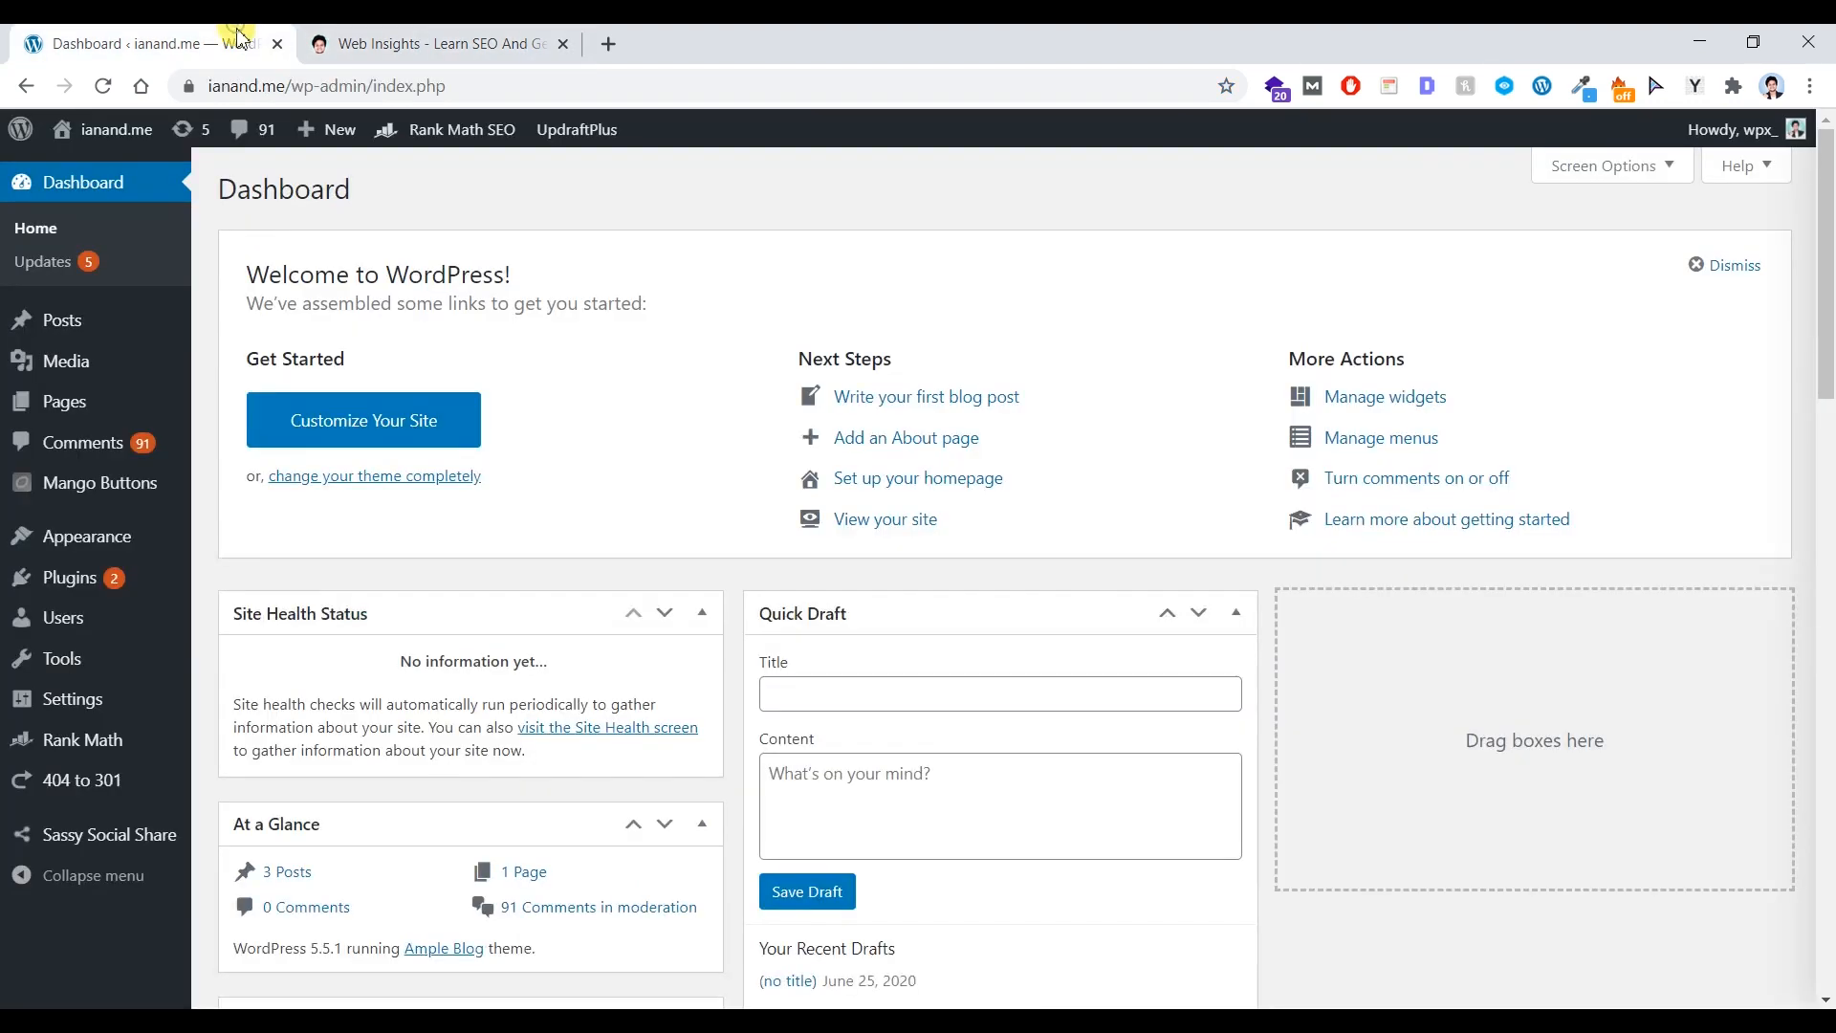
{"action": "left_click", "coordinate": [369, 38]}
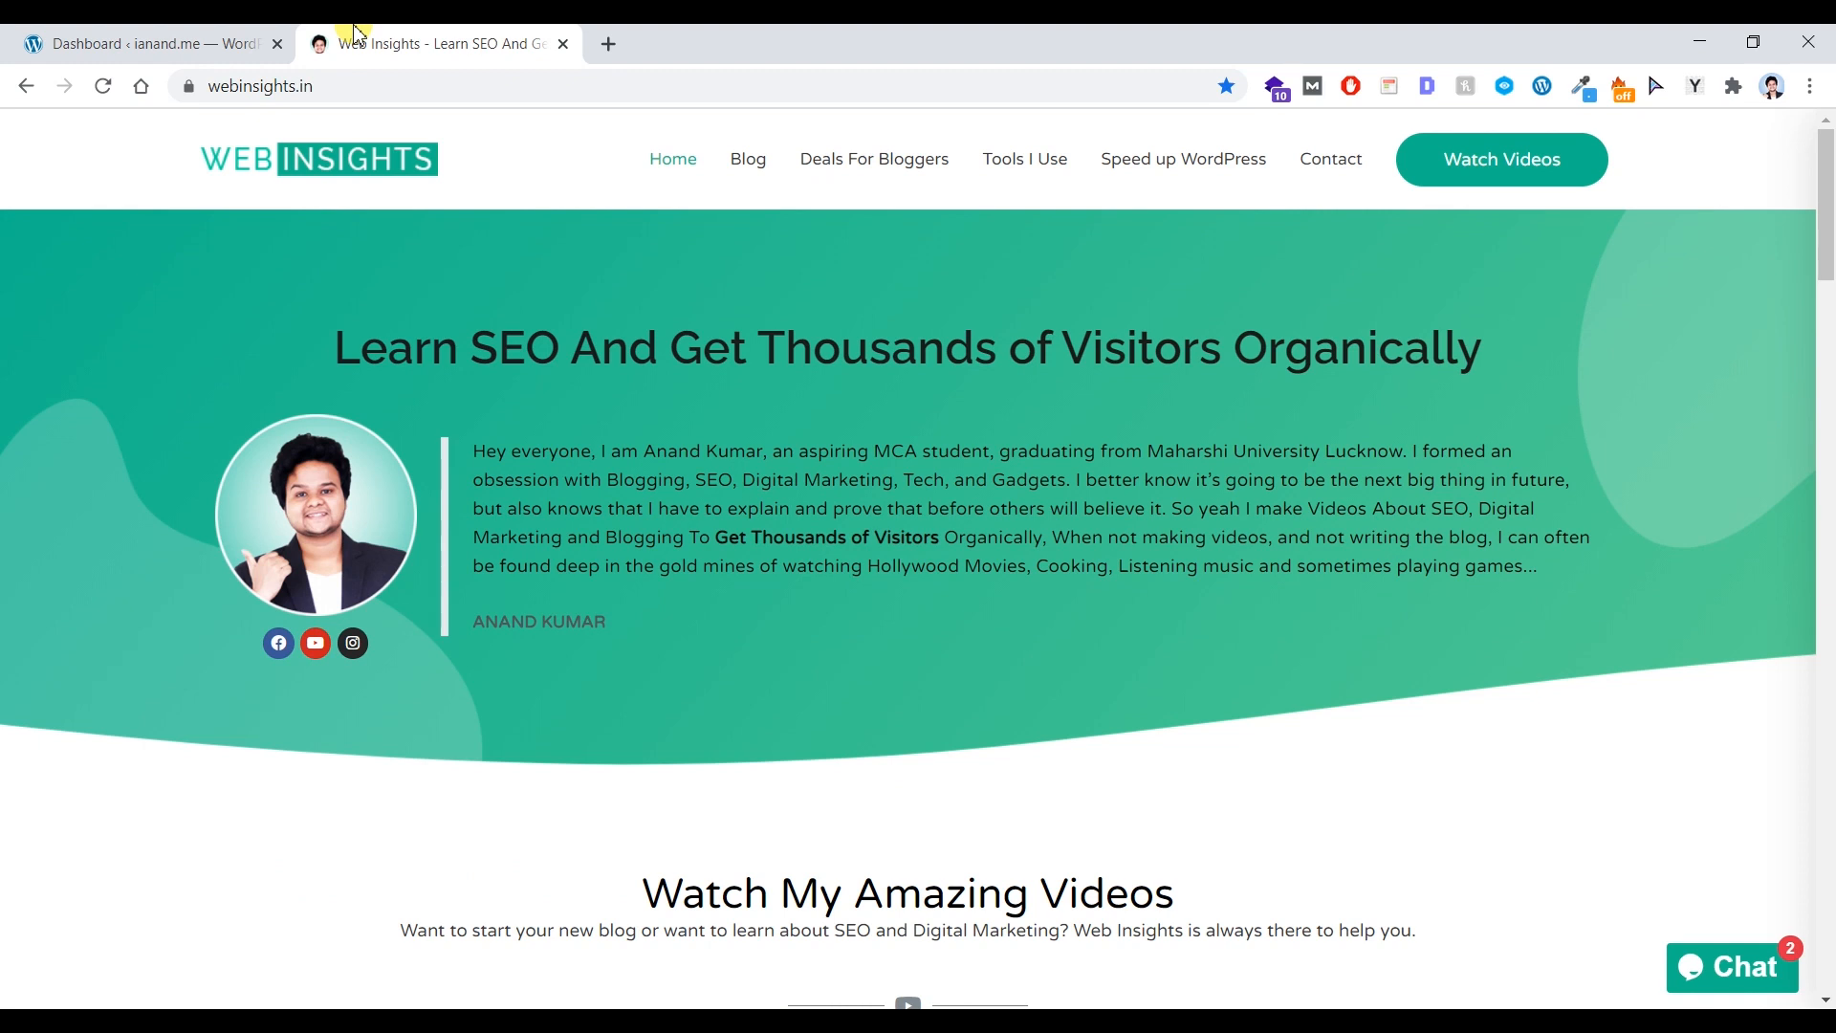
{"action": "scroll", "coordinate": [472, 411], "scroll_direction": "down", "scroll_amount": 6}
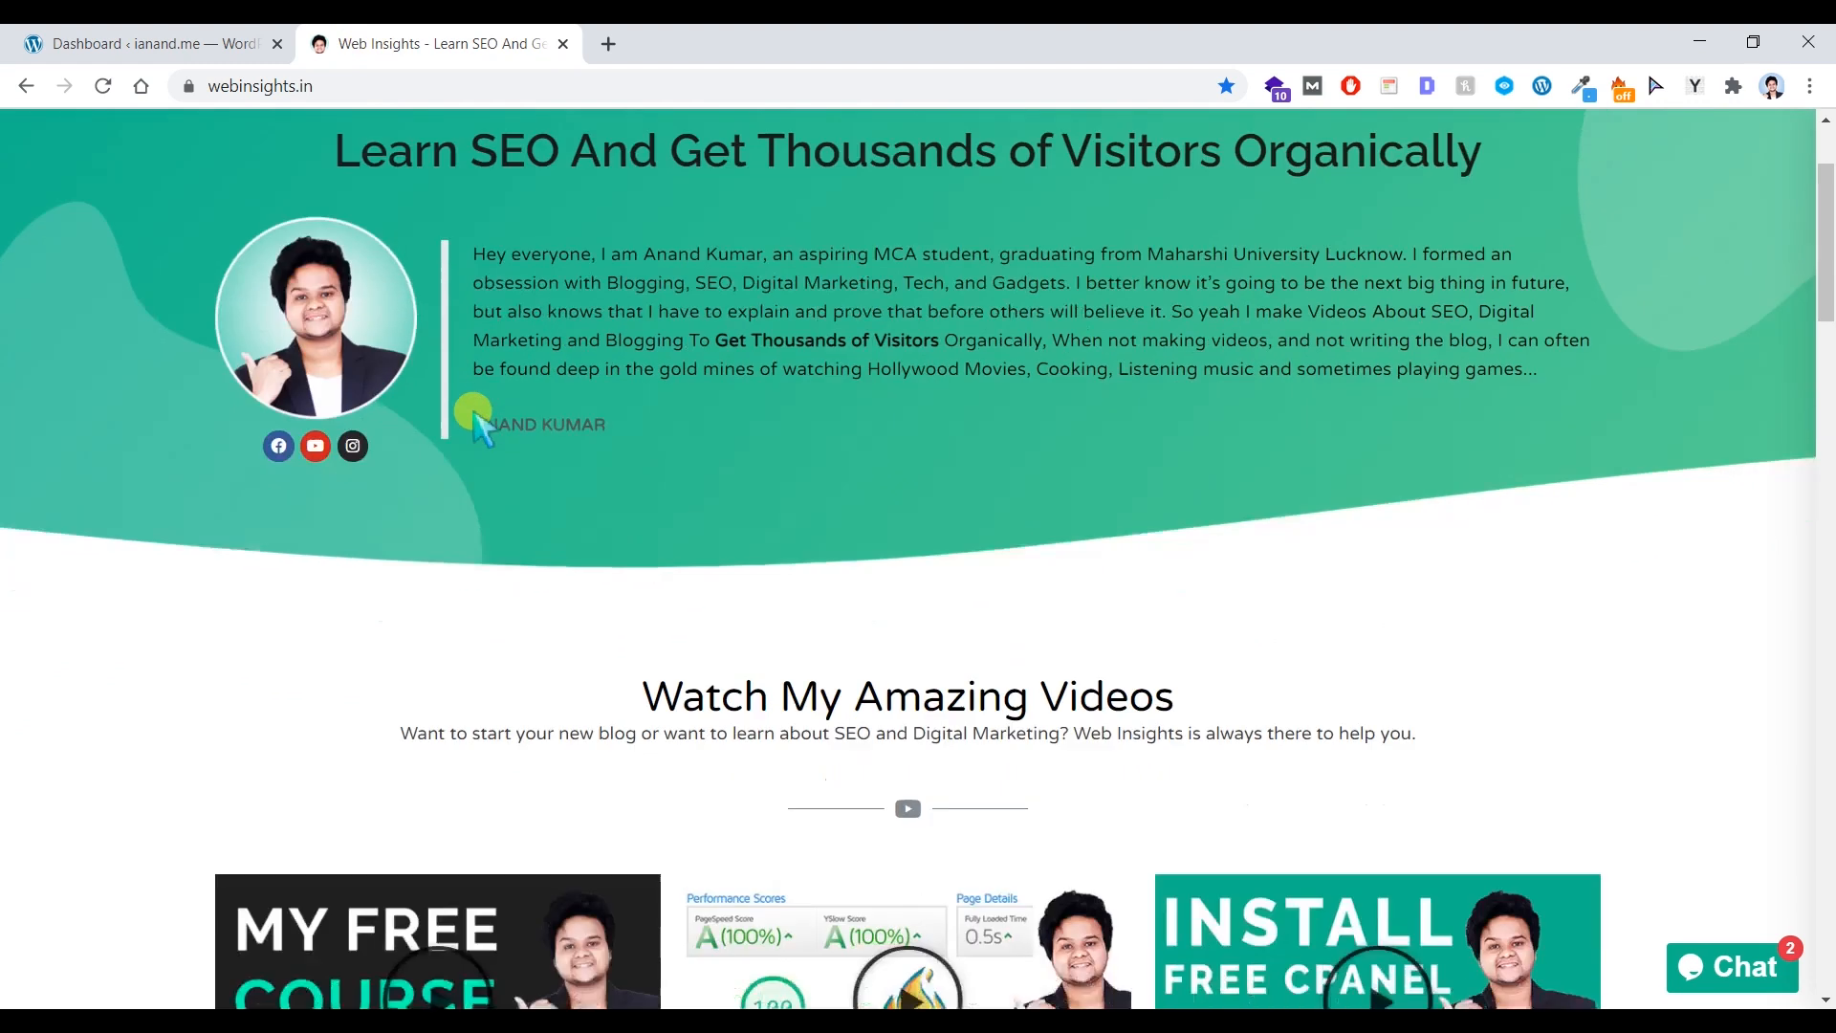
{"action": "scroll", "coordinate": [409, 452], "scroll_direction": "down", "scroll_amount": 10}
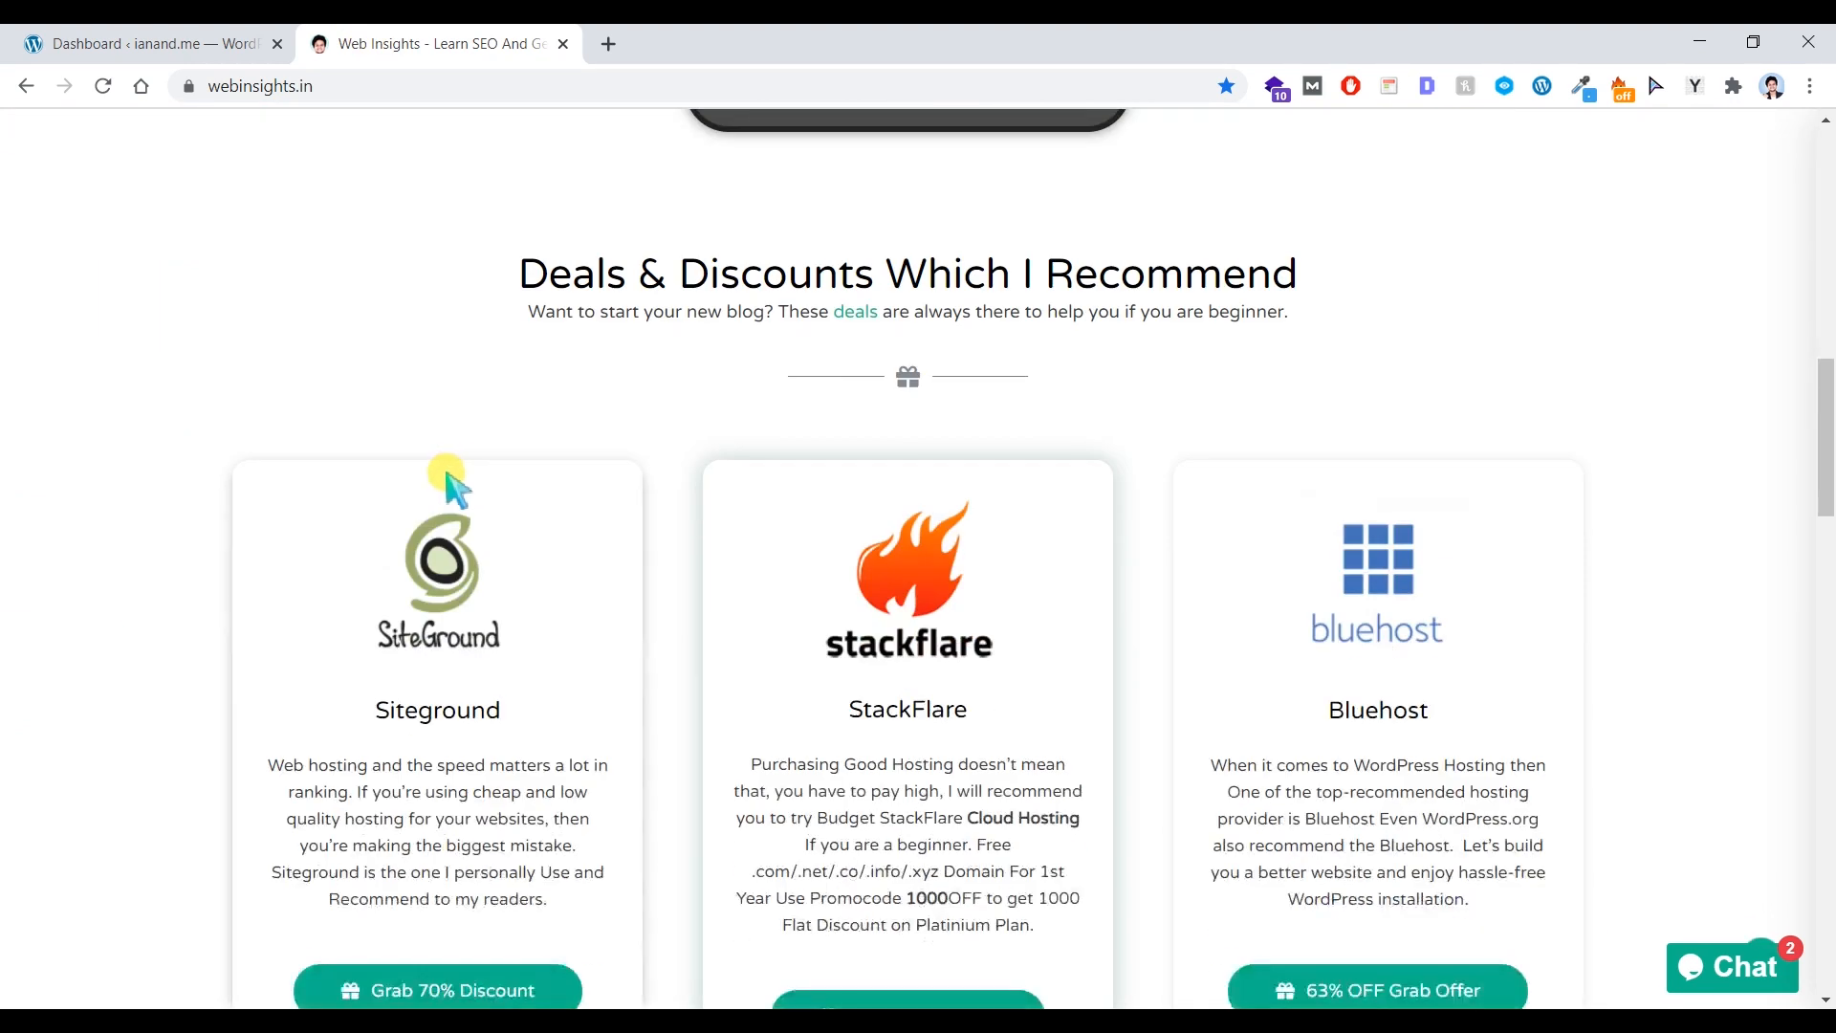
{"action": "scroll", "coordinate": [461, 493], "scroll_direction": "down", "scroll_amount": 5}
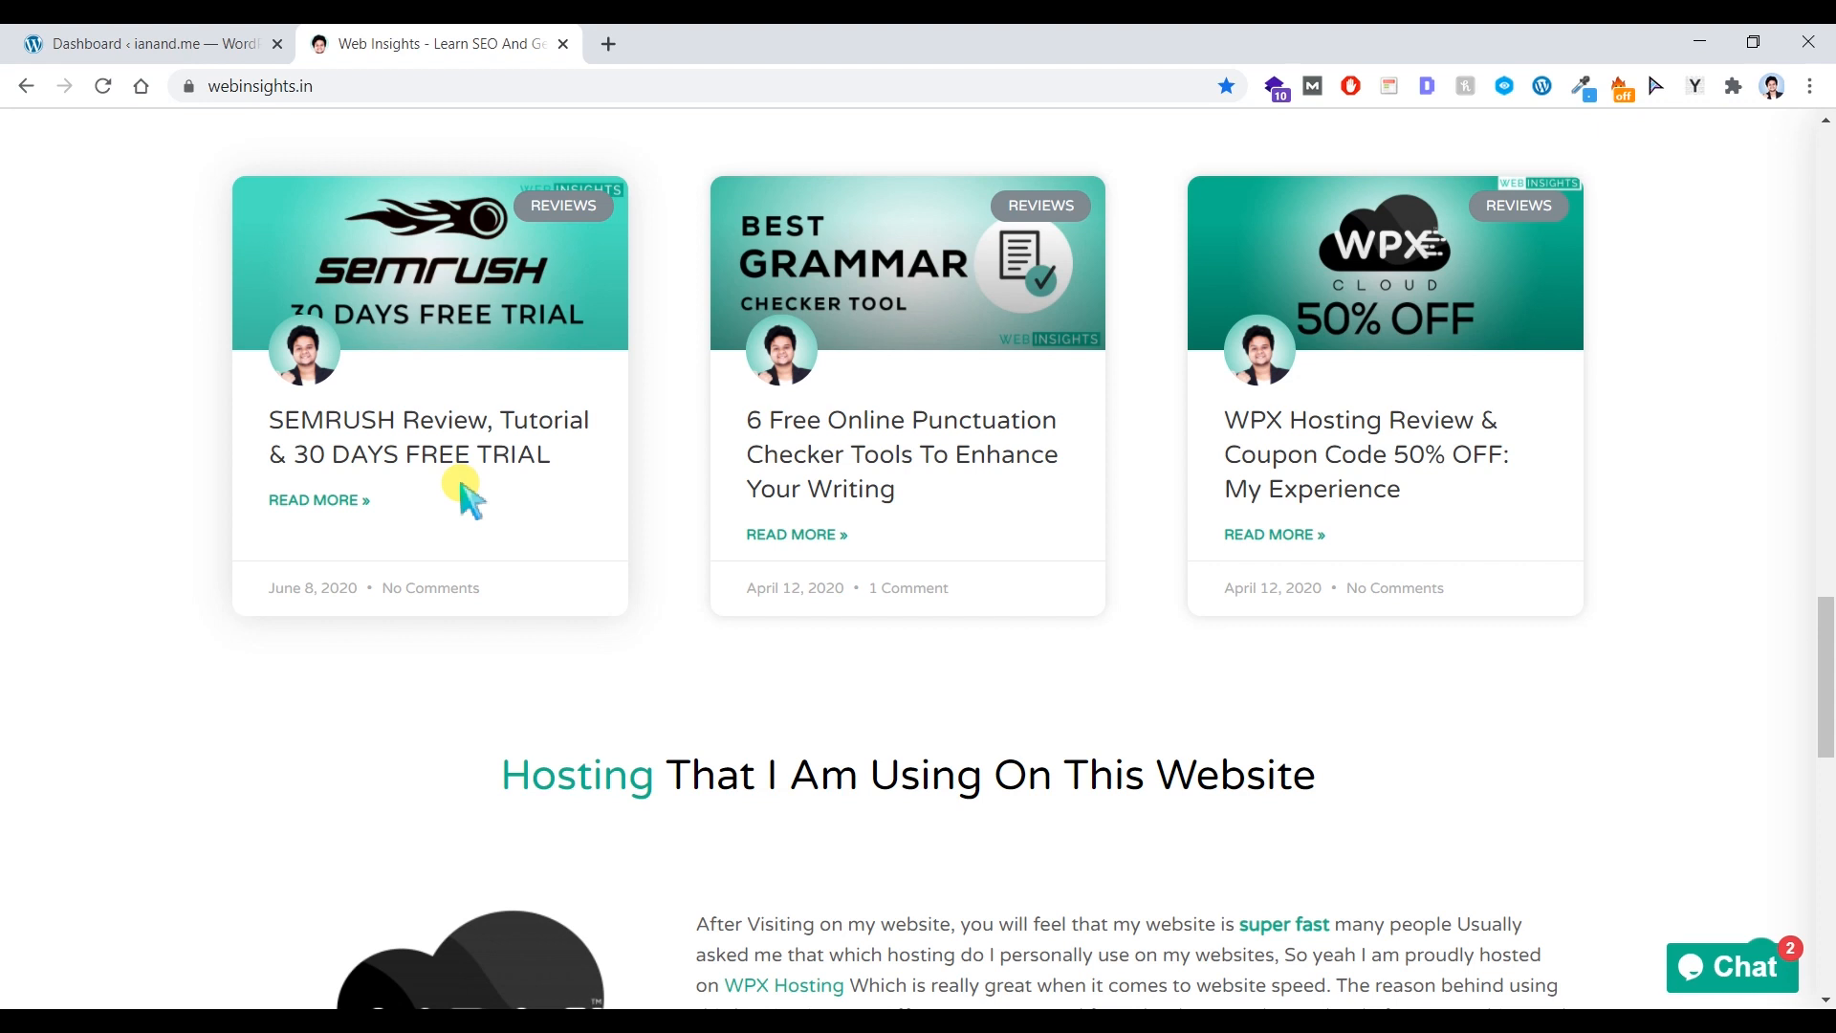
{"action": "scroll", "coordinate": [461, 486], "scroll_direction": "down", "scroll_amount": 7}
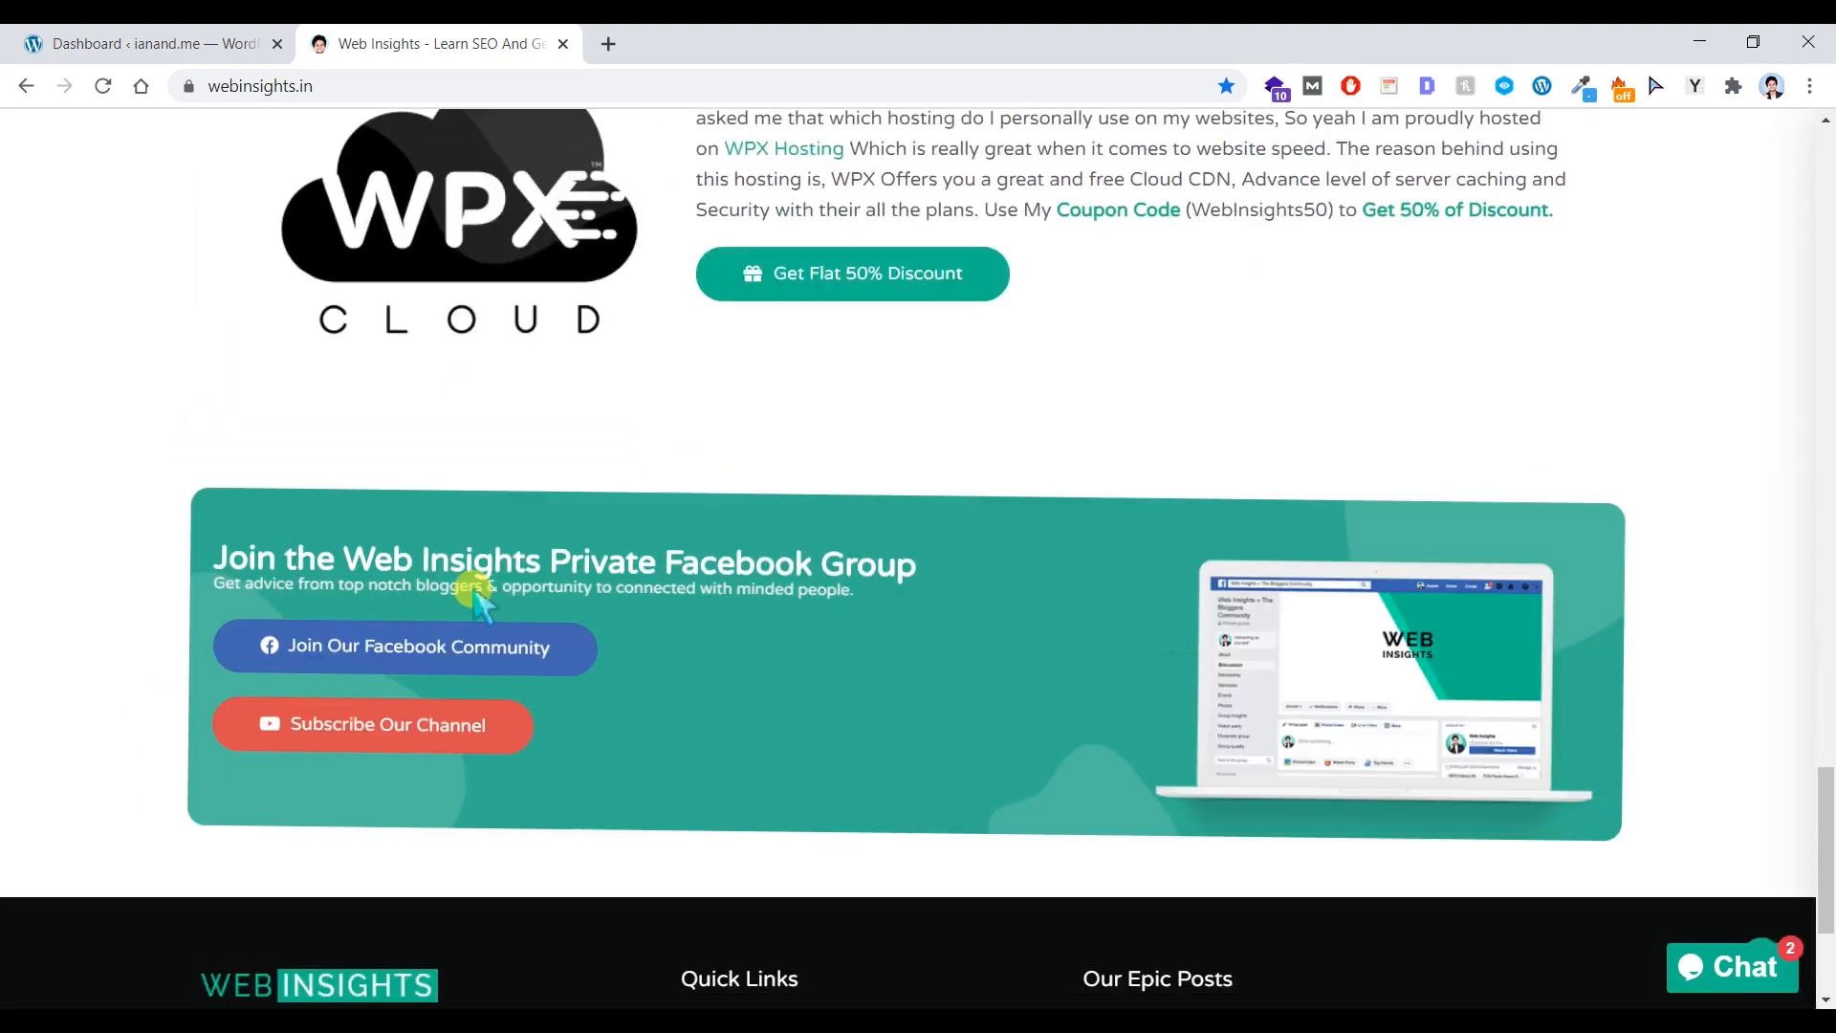
{"action": "scroll", "coordinate": [483, 597], "scroll_direction": "up", "scroll_amount": 20}
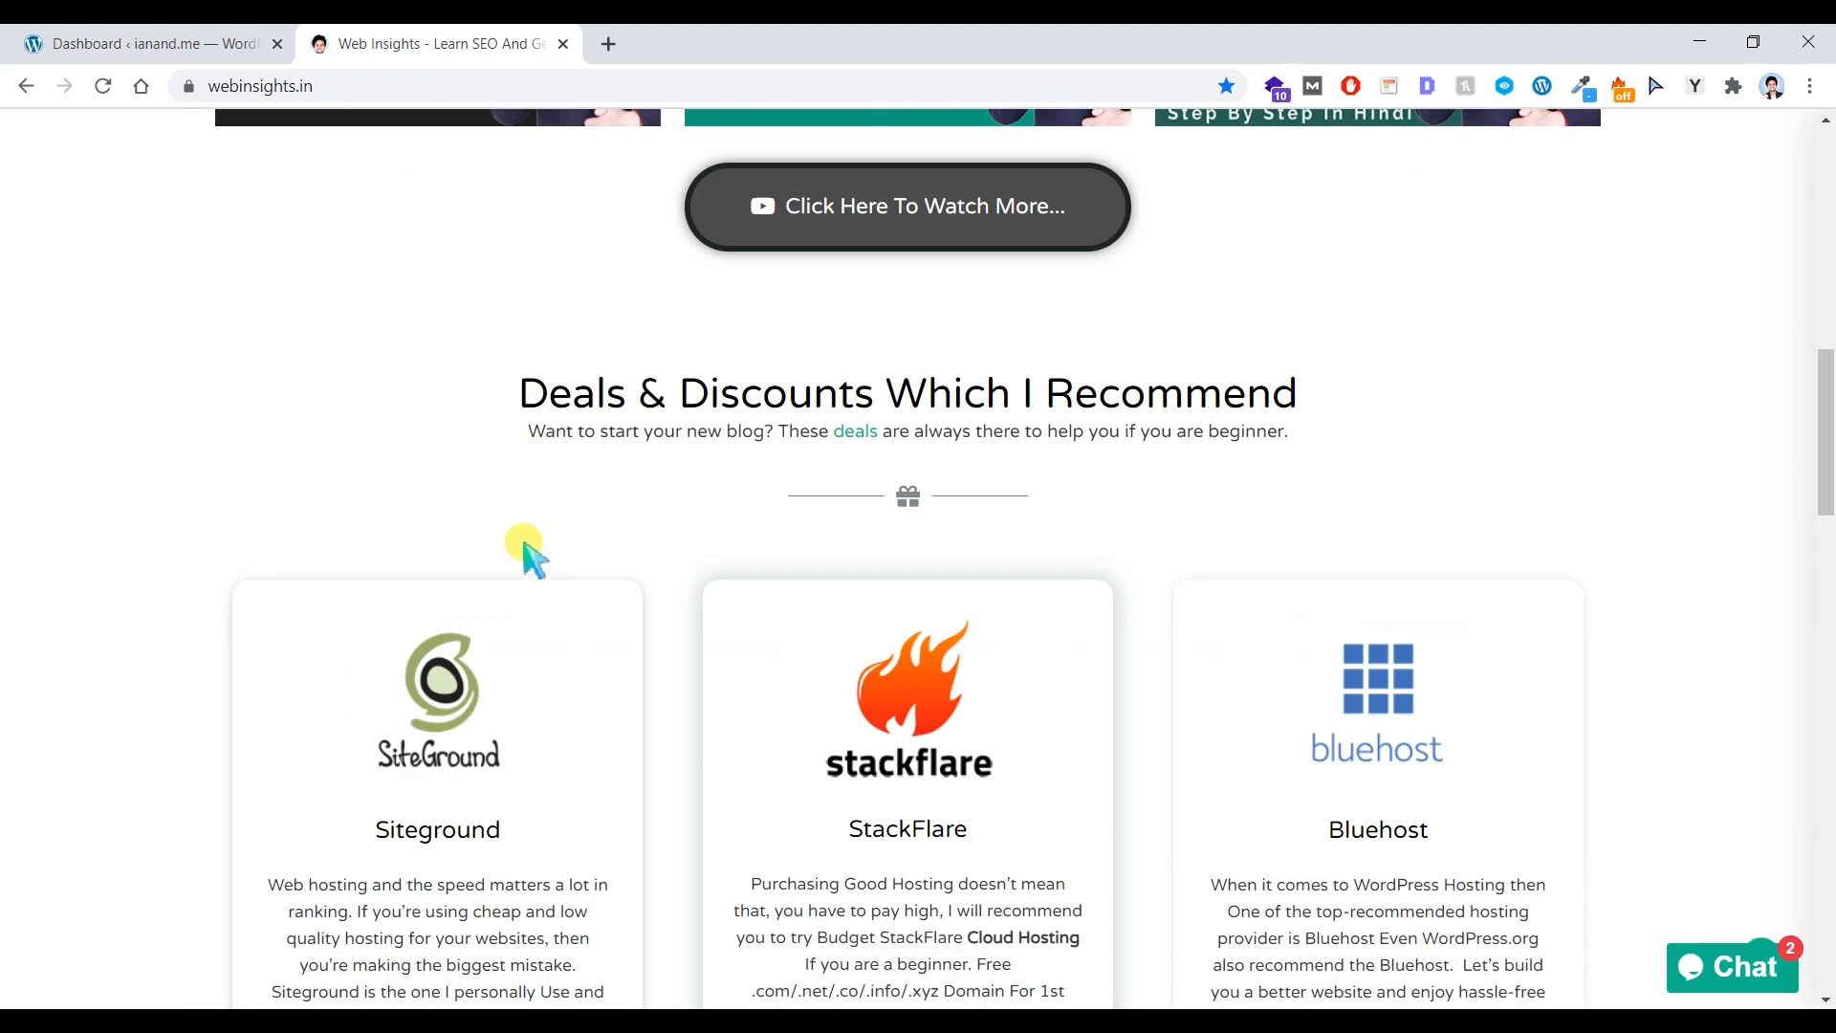
{"action": "scroll", "coordinate": [524, 553], "scroll_direction": "up", "scroll_amount": 4}
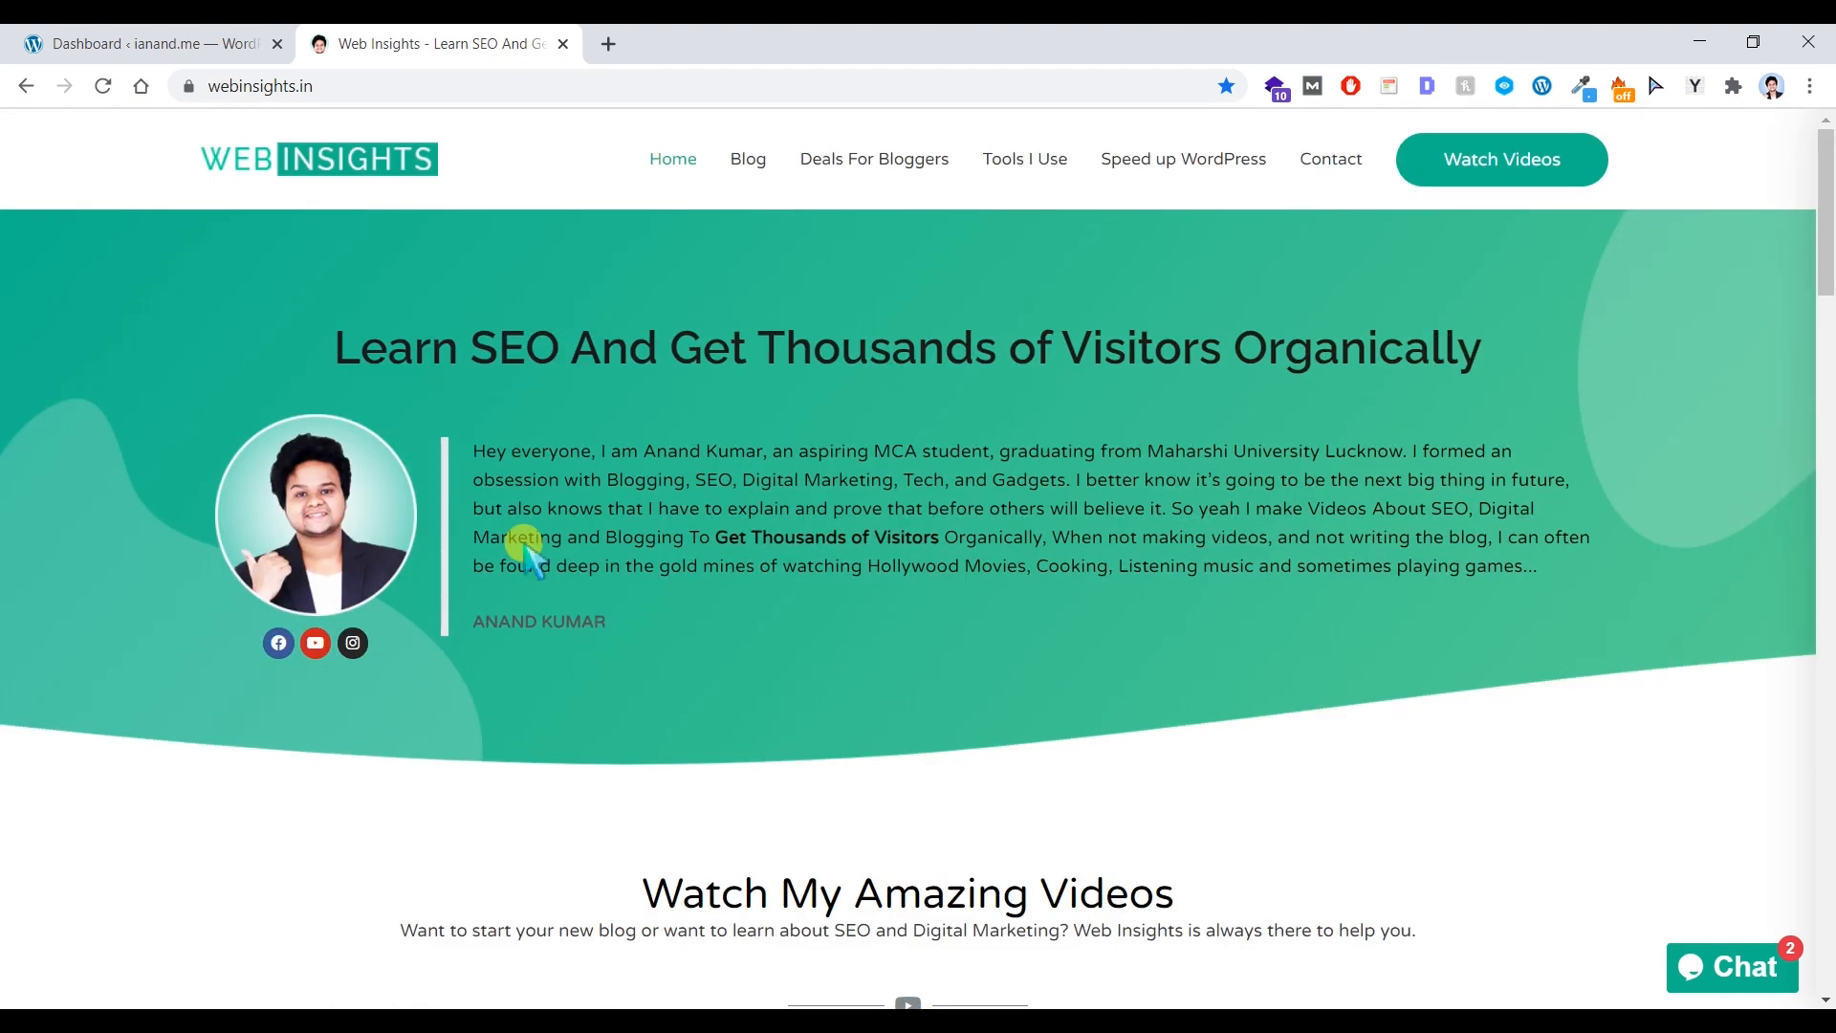
- Search the WordPress plugin directory for amp, and install and activate the AMP for WP – Accelerated Mobile Pages plugin
{"action": "left_click", "coordinate": [81, 38]}
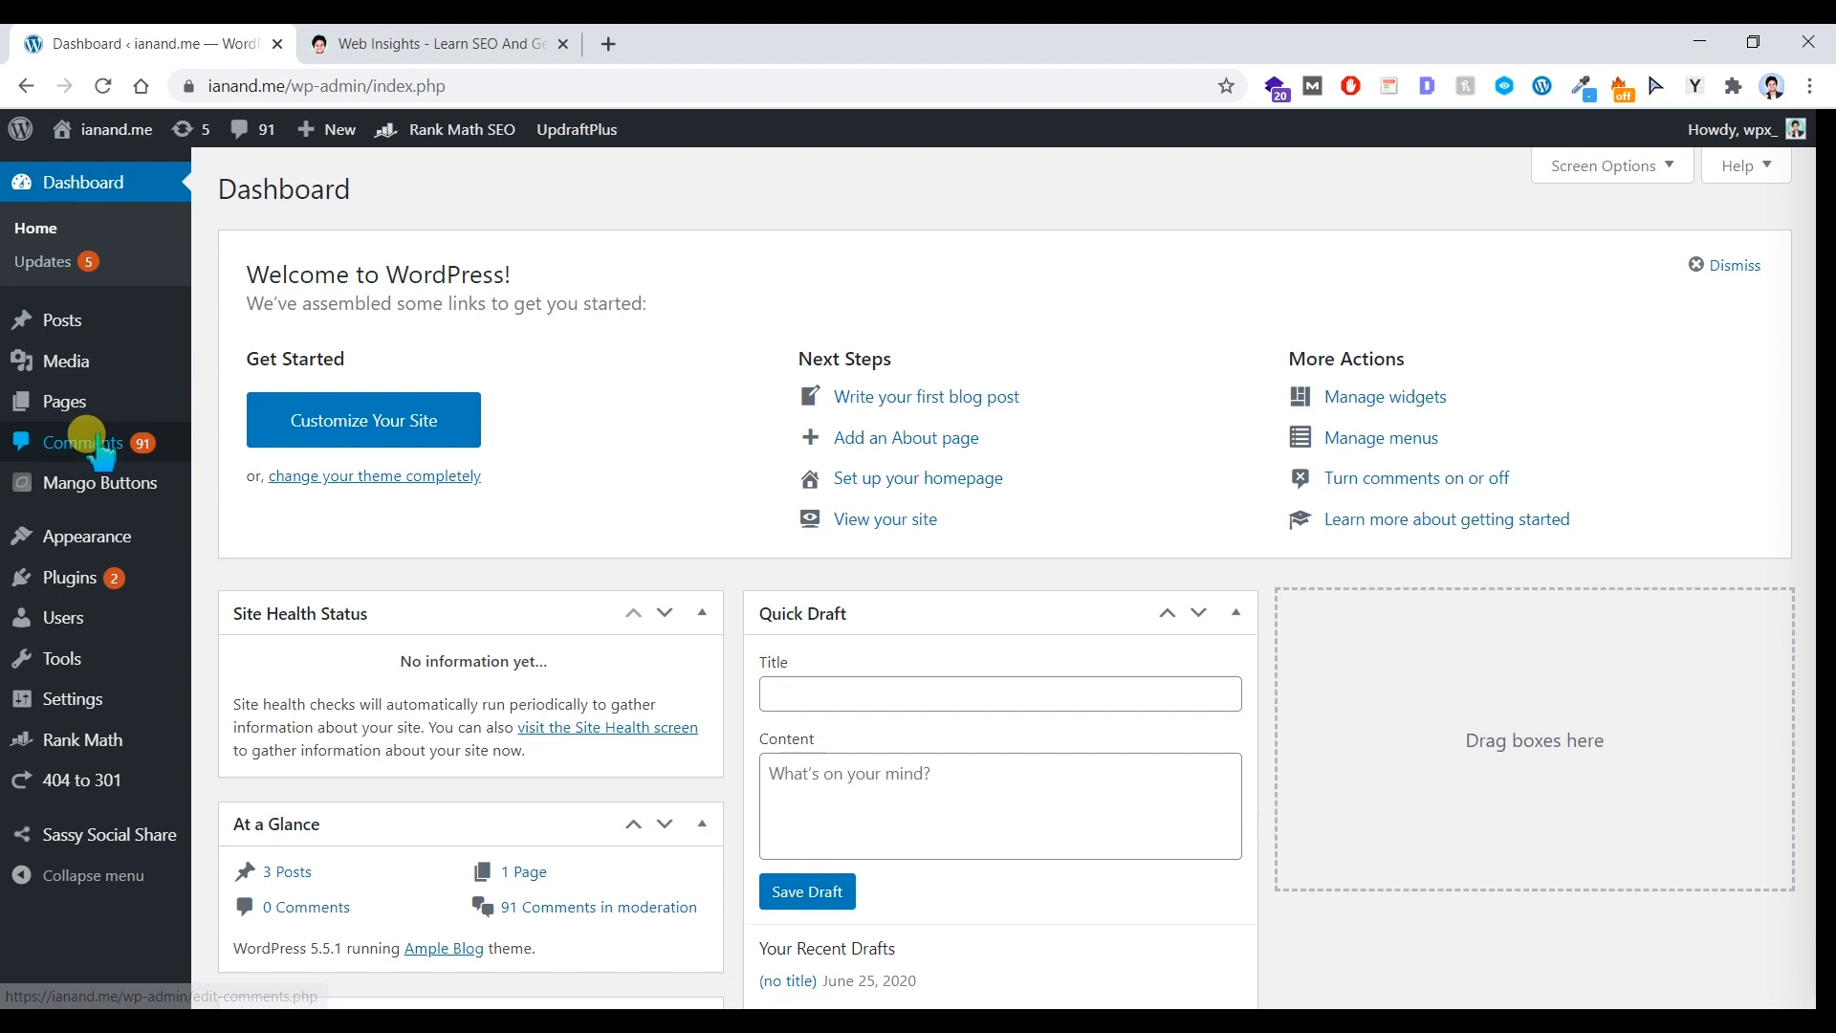
{"action": "mouse_move", "coordinate": [78, 416]}
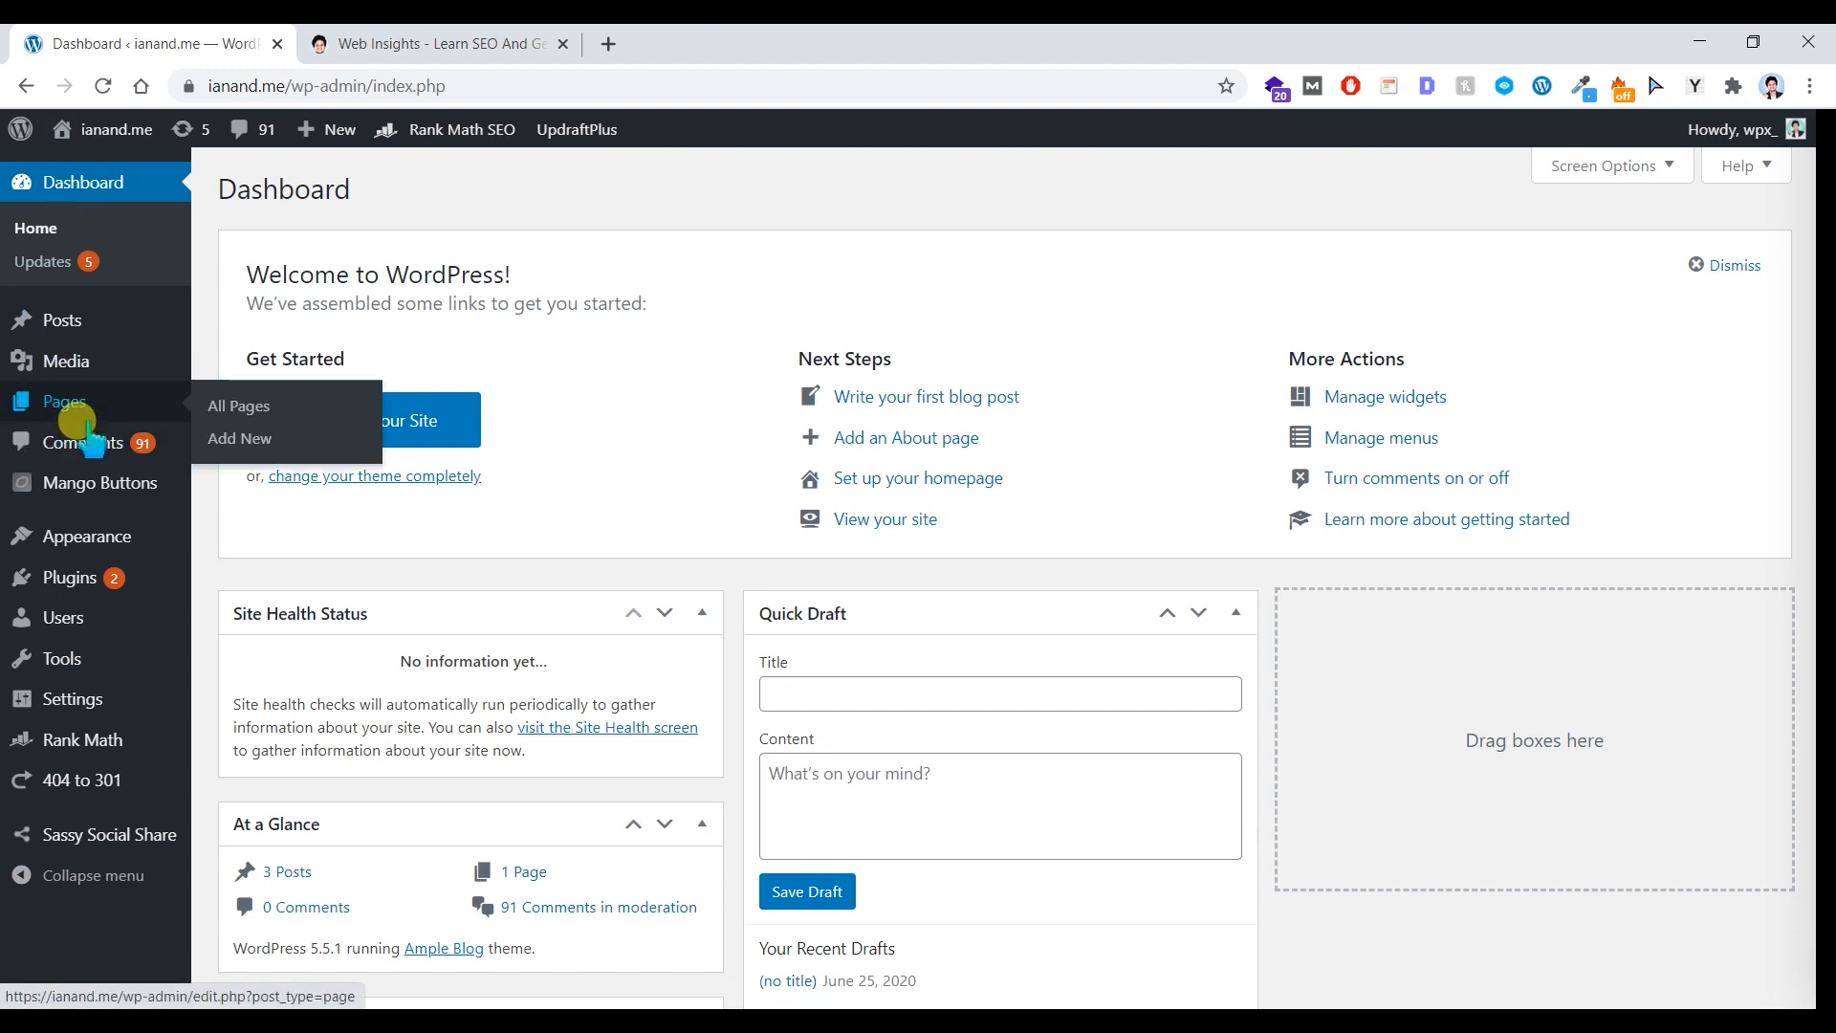
{"action": "mouse_move", "coordinate": [112, 577]}
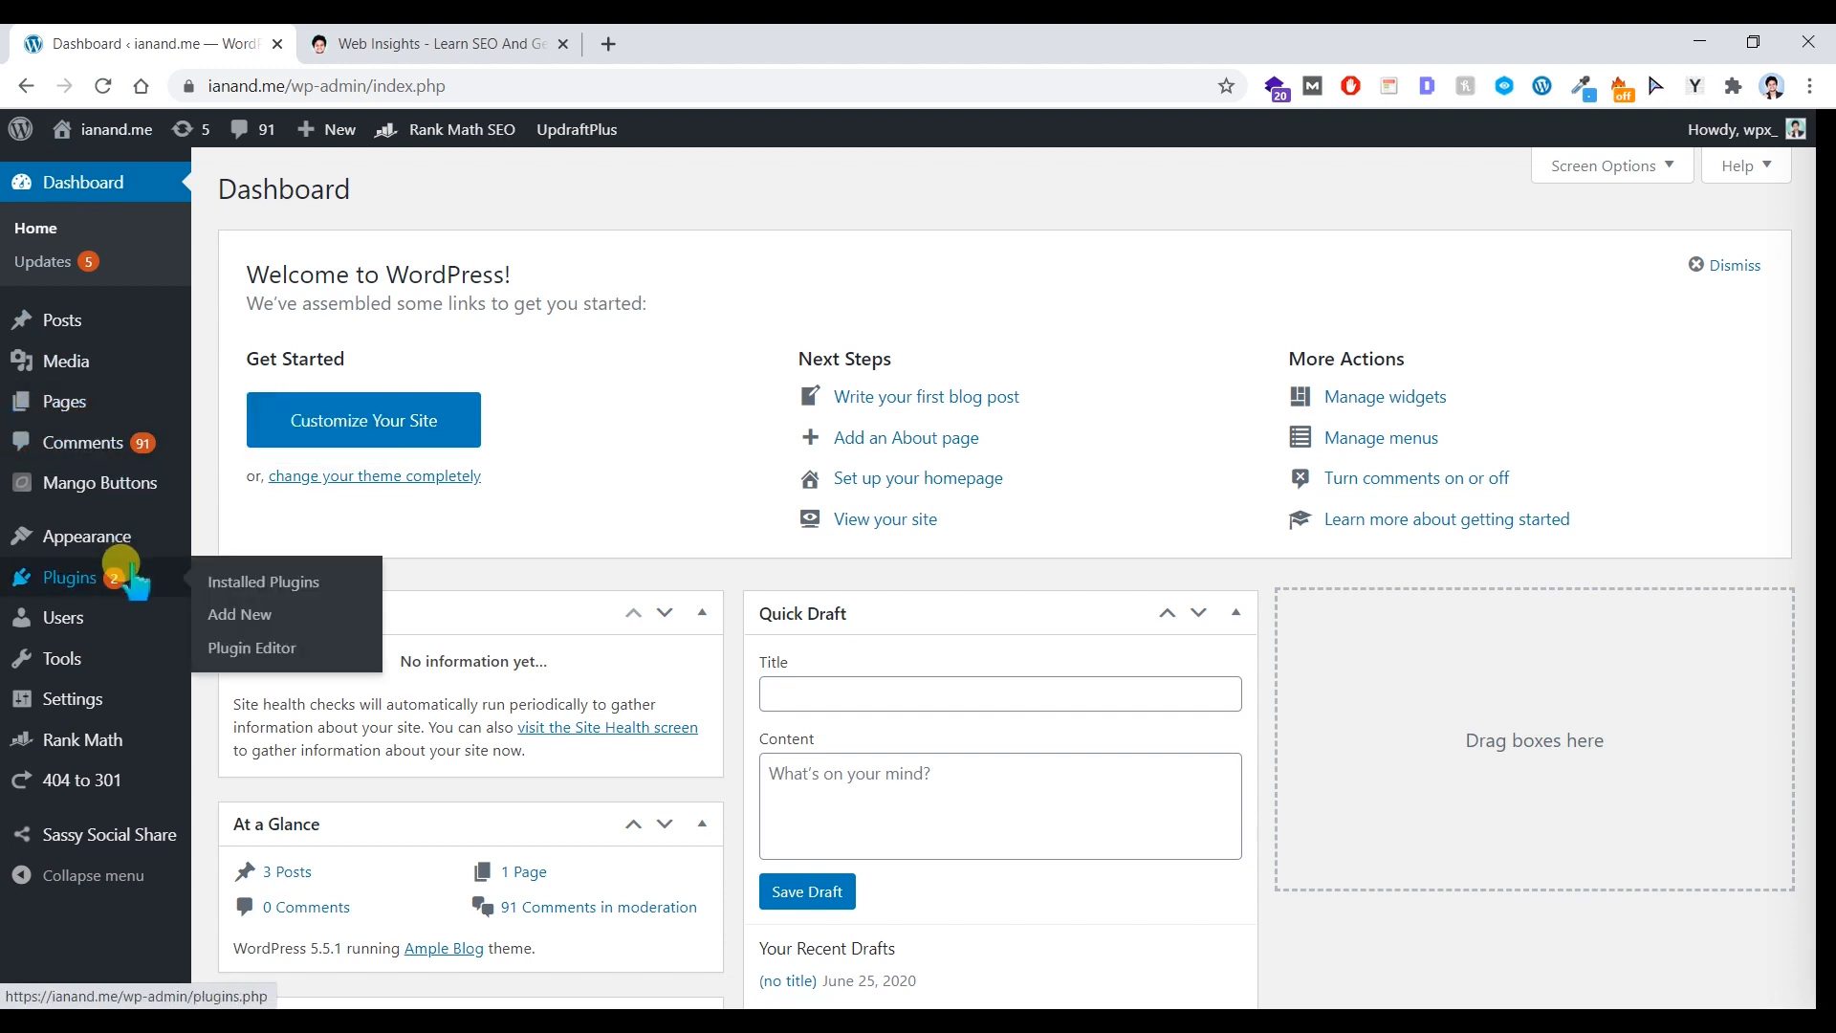
{"action": "left_click", "coordinate": [246, 621]}
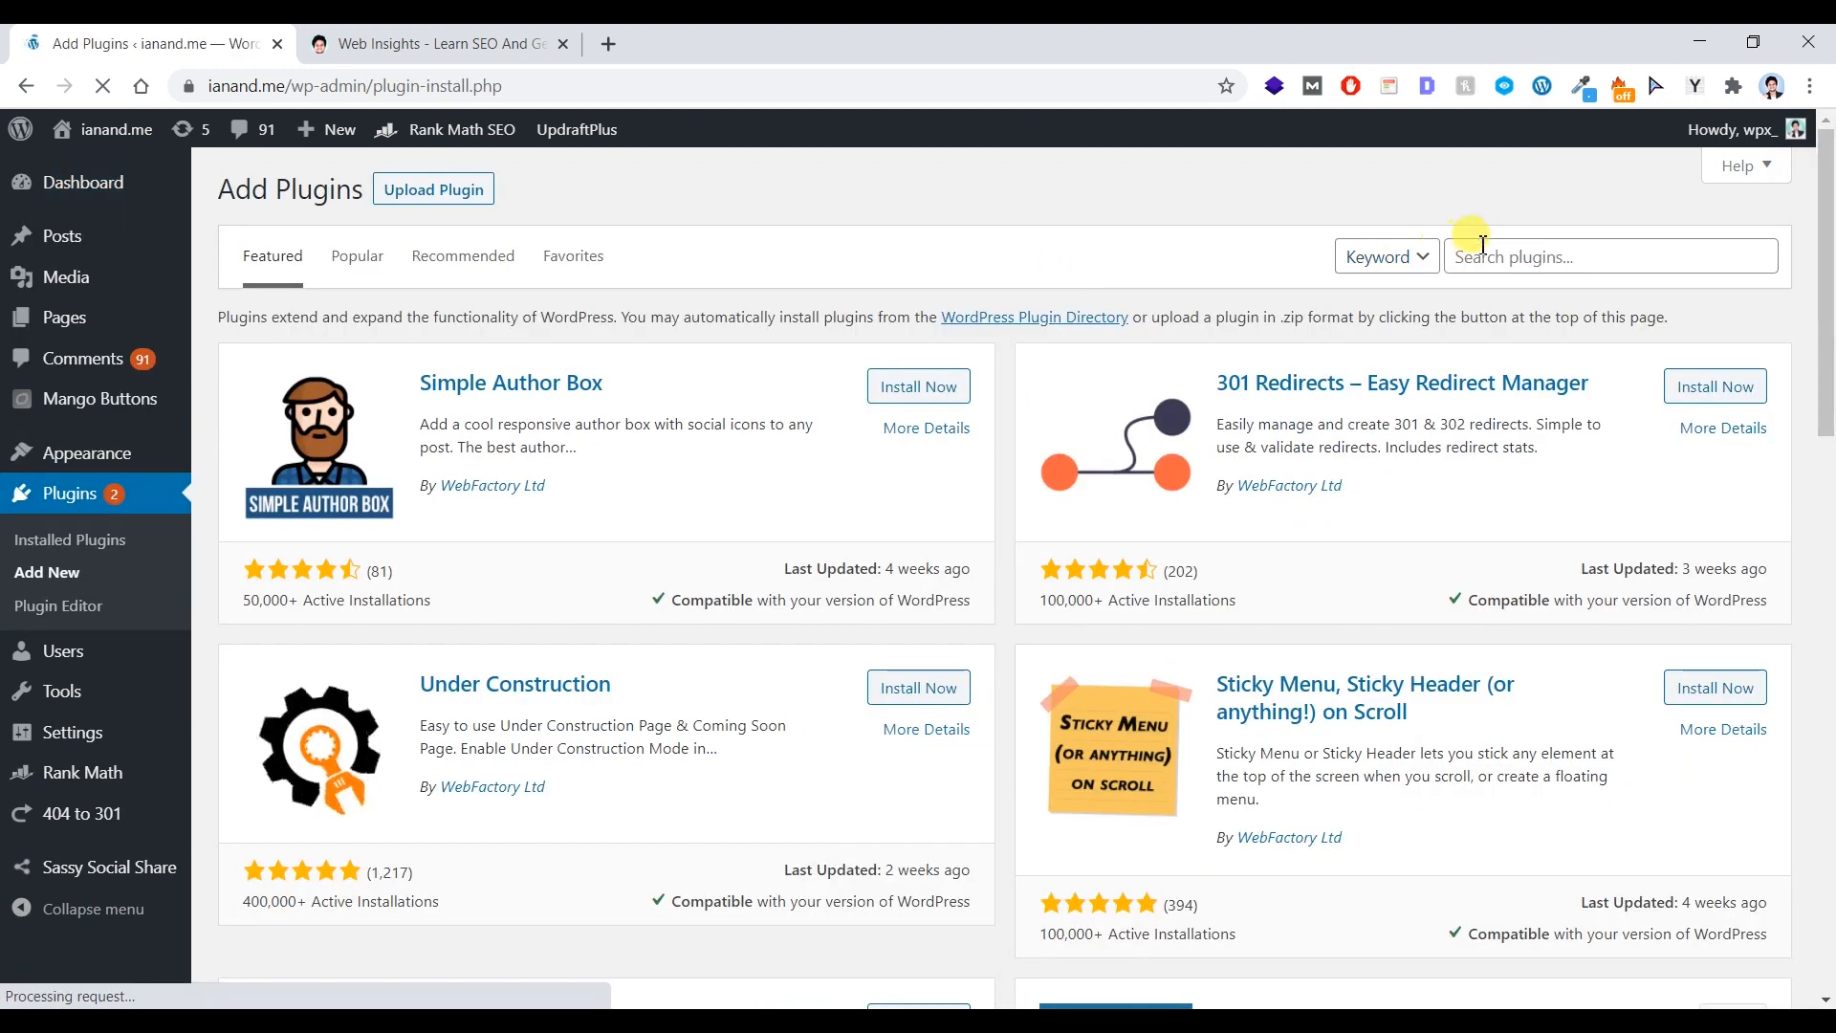
{"action": "left_click", "coordinate": [1483, 247]}
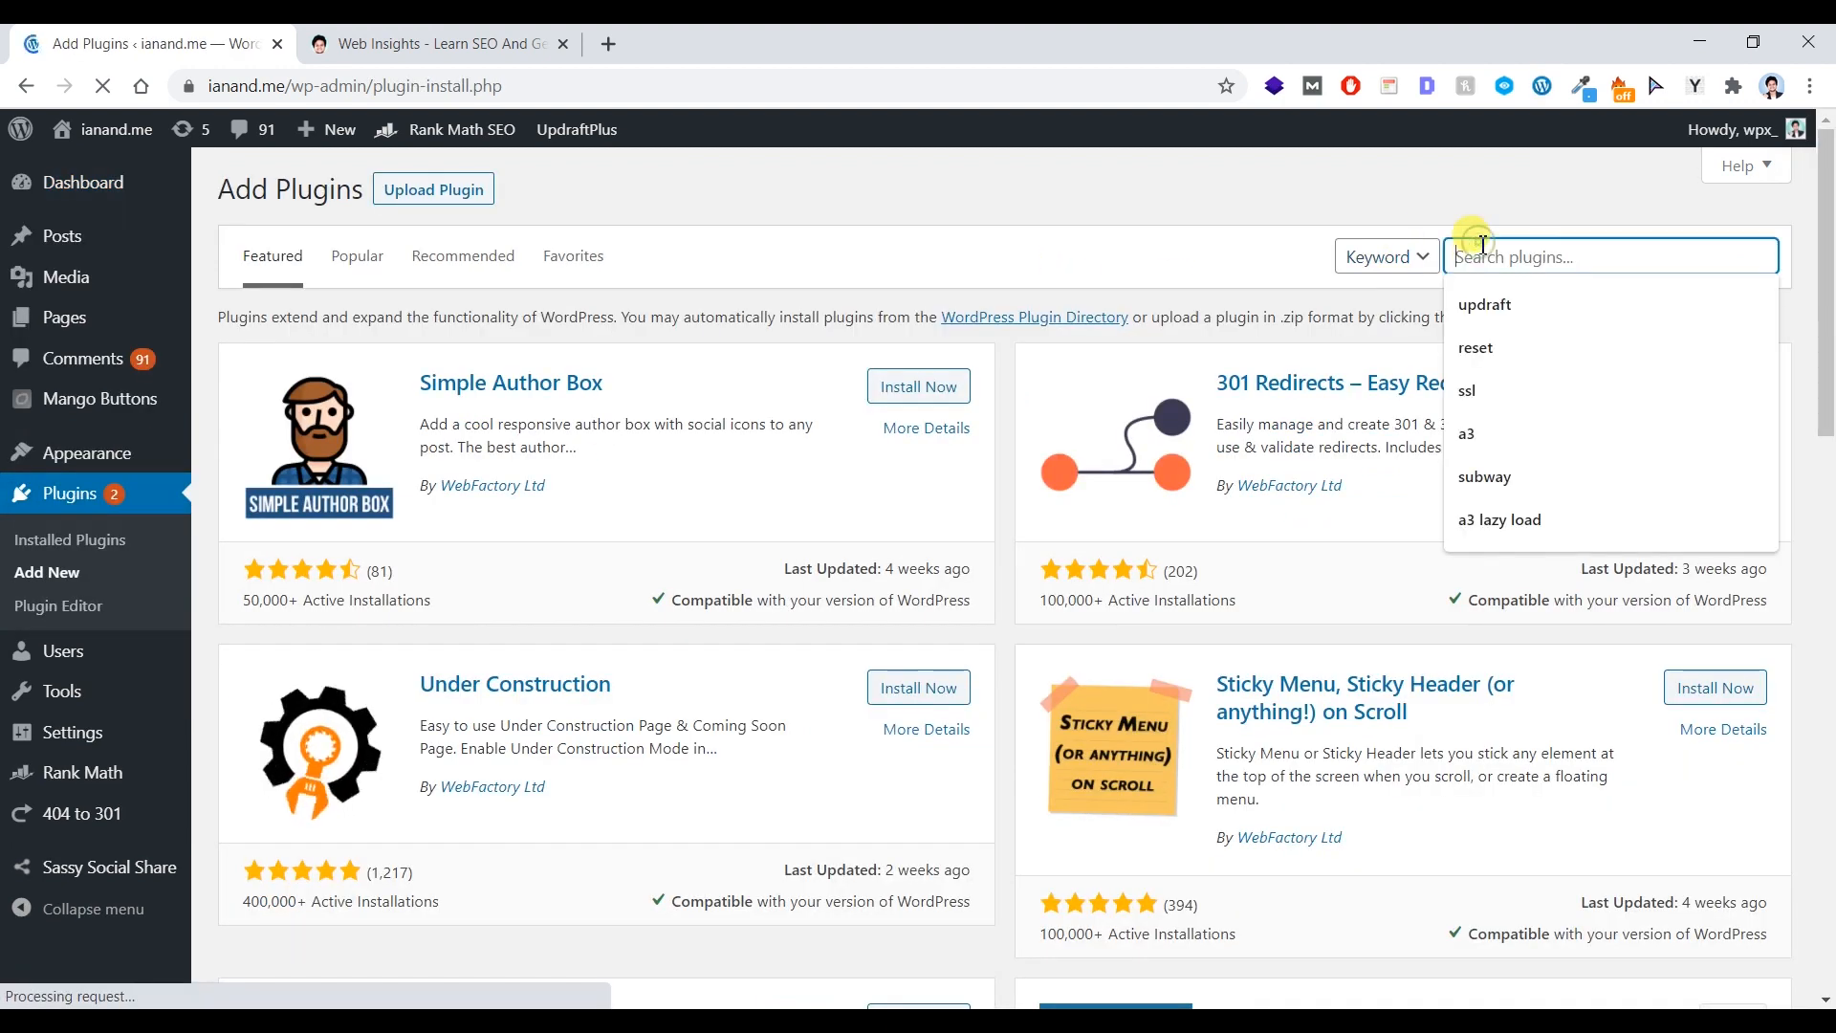
{"action": "type", "text": "amp"}
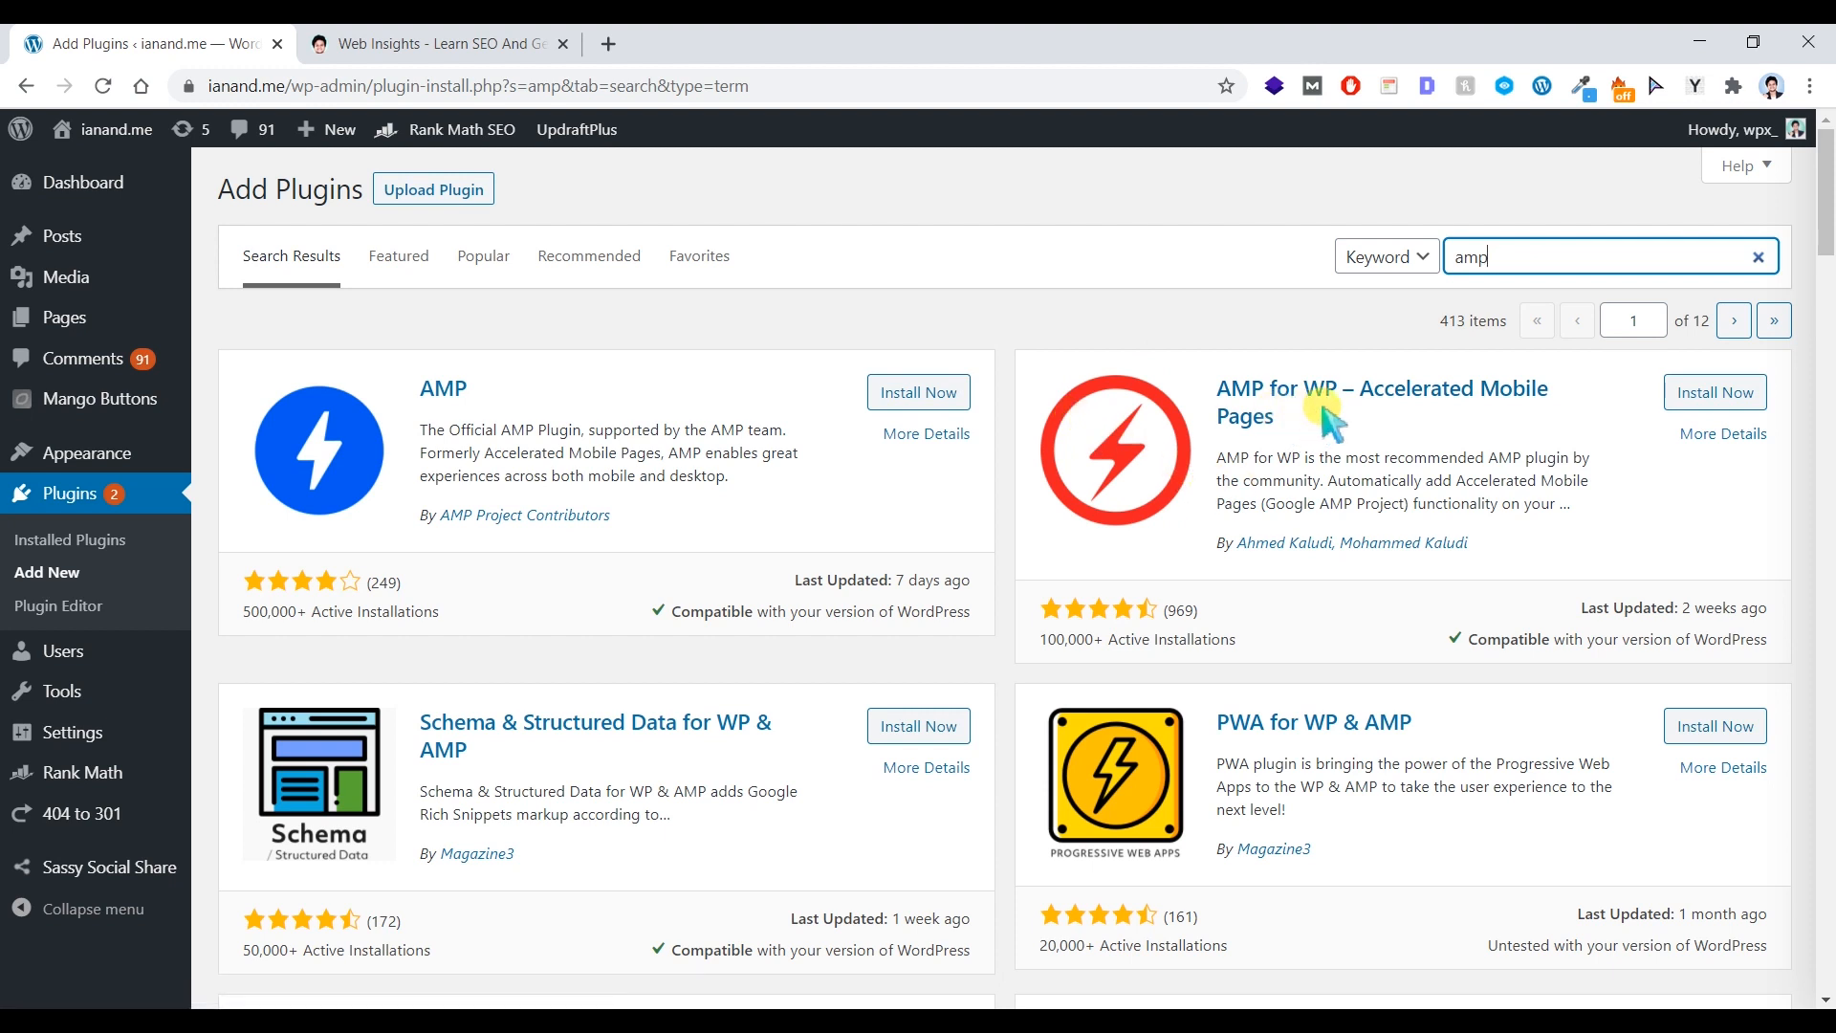
{"action": "left_click", "coordinate": [1746, 395]}
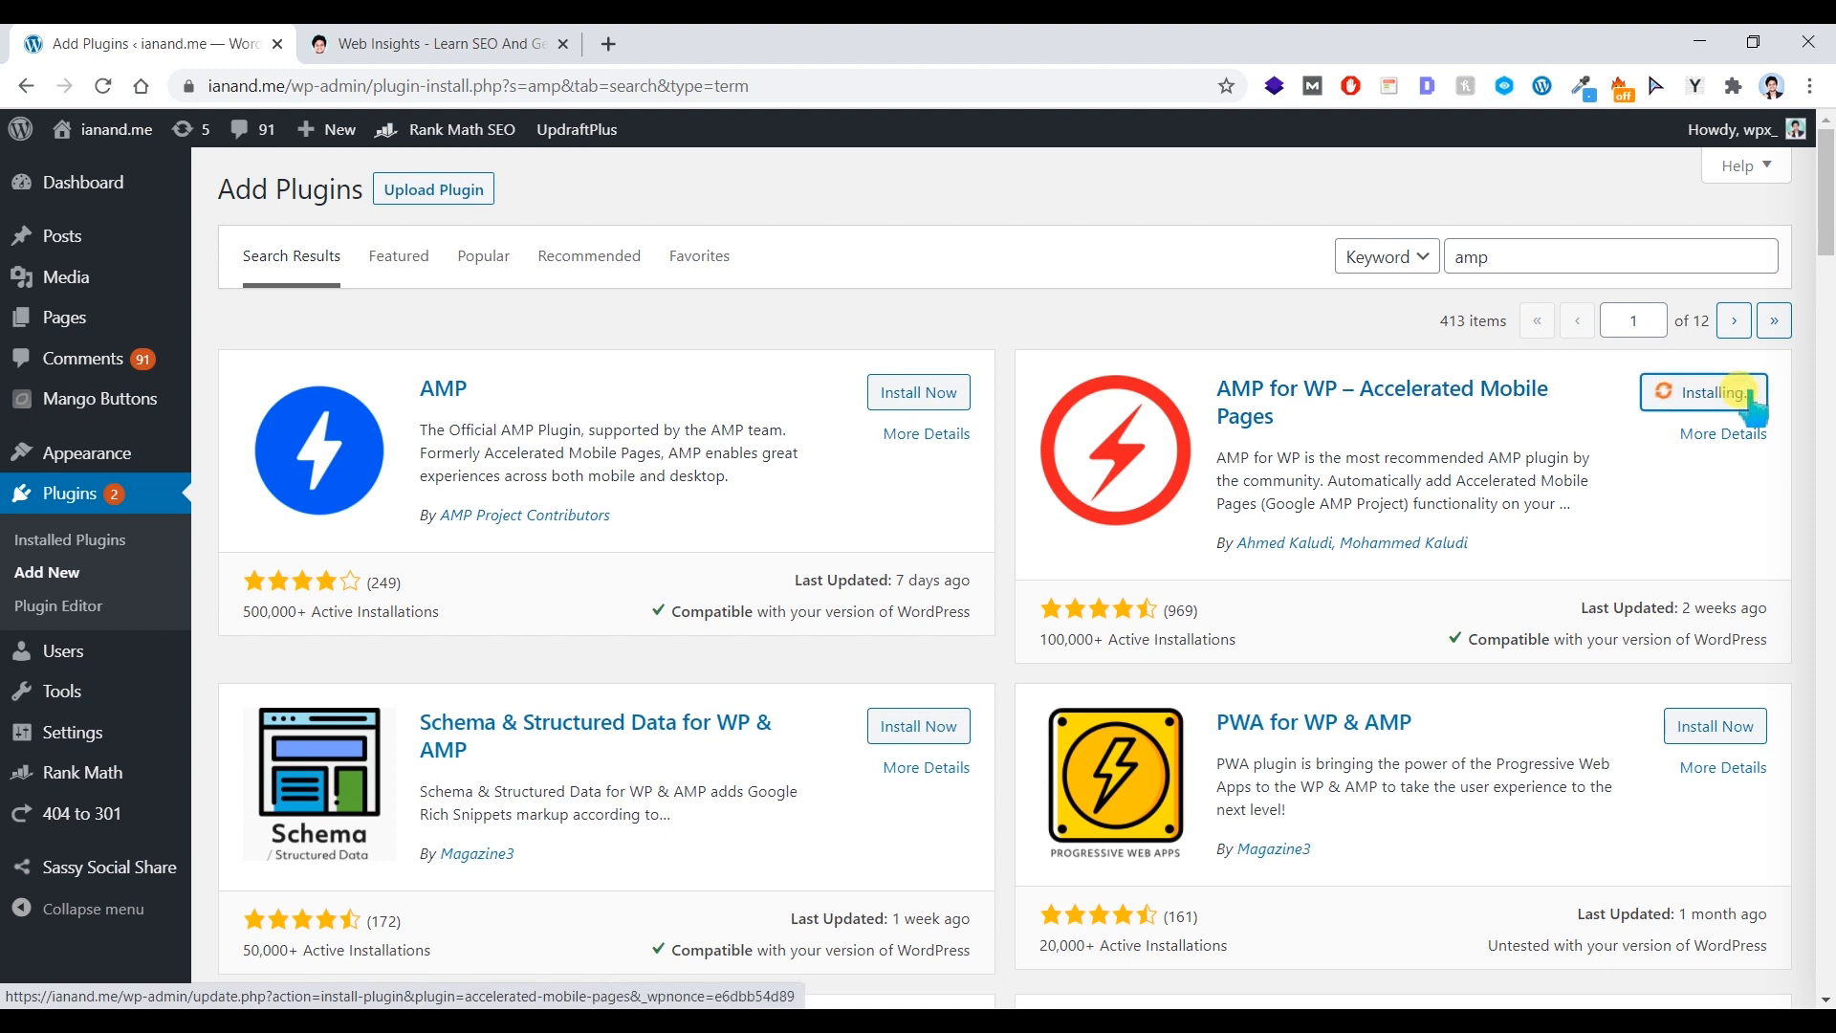
{"action": "left_click", "coordinate": [1723, 399]}
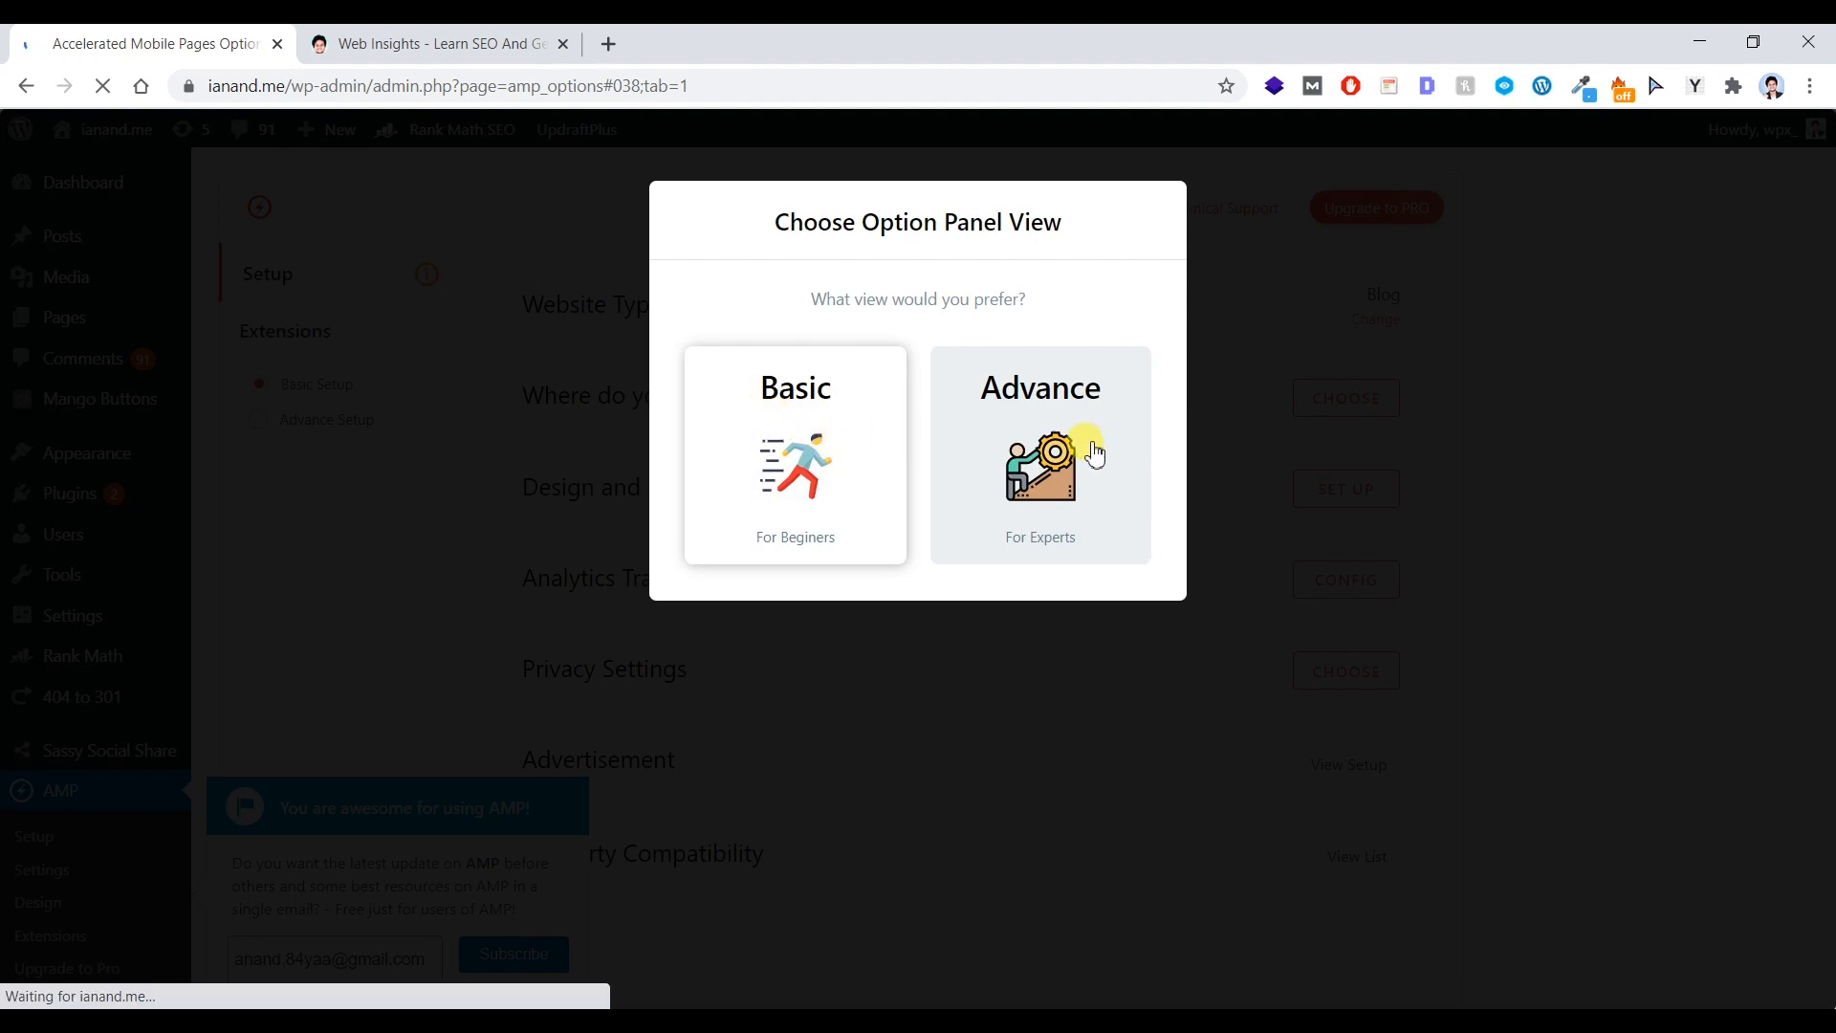
- Choose the Advance option panel view for the AMP plugin and decline its email update subscription
{"action": "left_click", "coordinate": [1047, 487]}
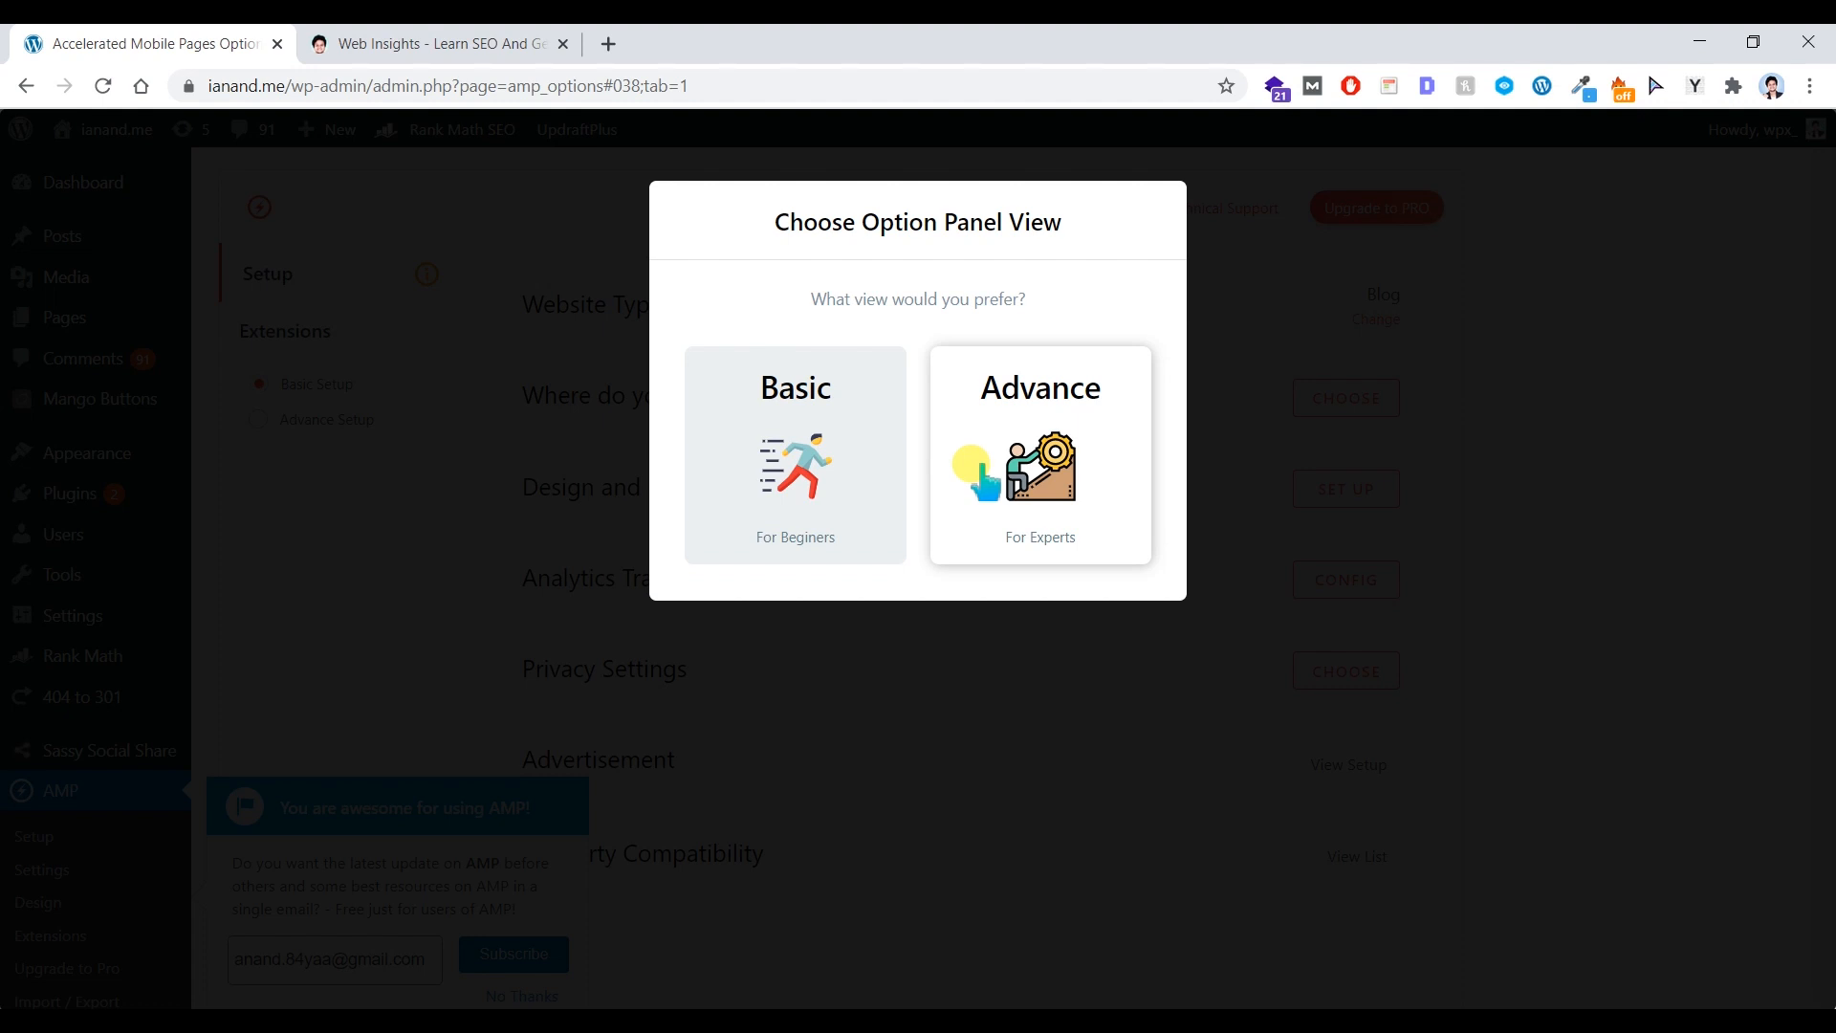
{"action": "left_click", "coordinate": [1071, 424]}
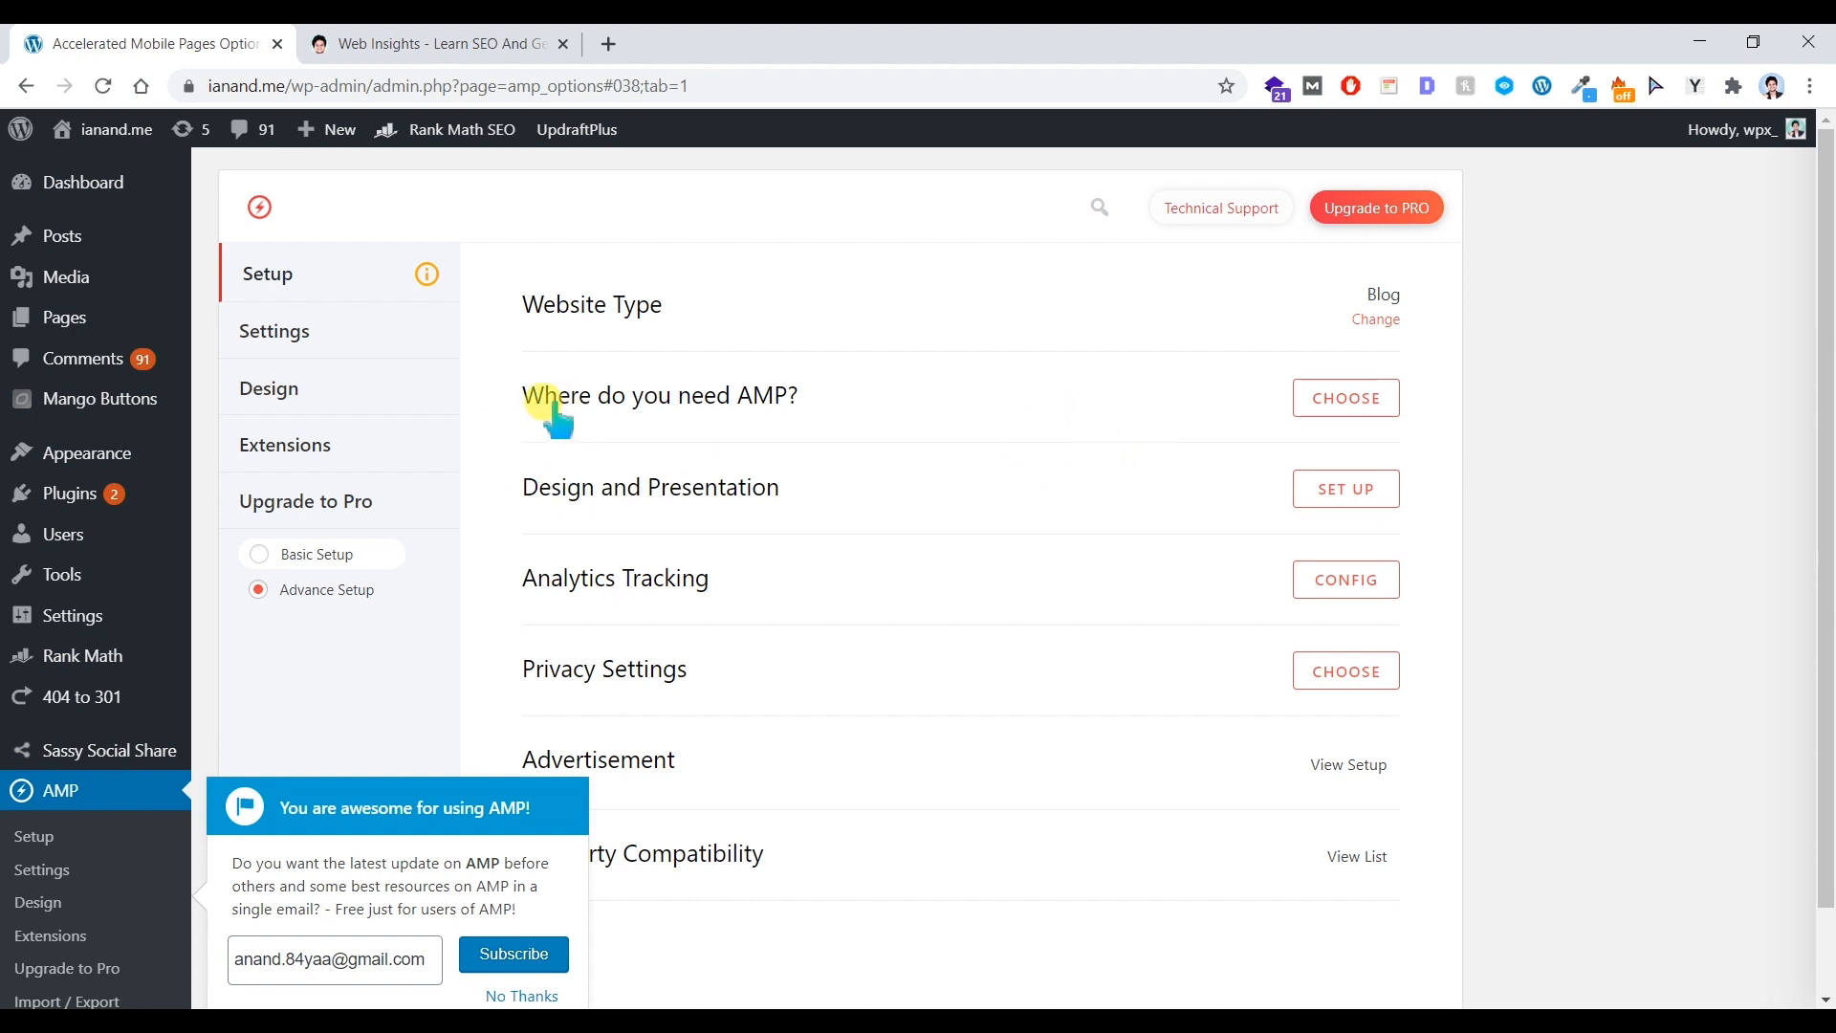
{"action": "left_click", "coordinate": [373, 385]}
{"action": "left_click", "coordinate": [391, 283]}
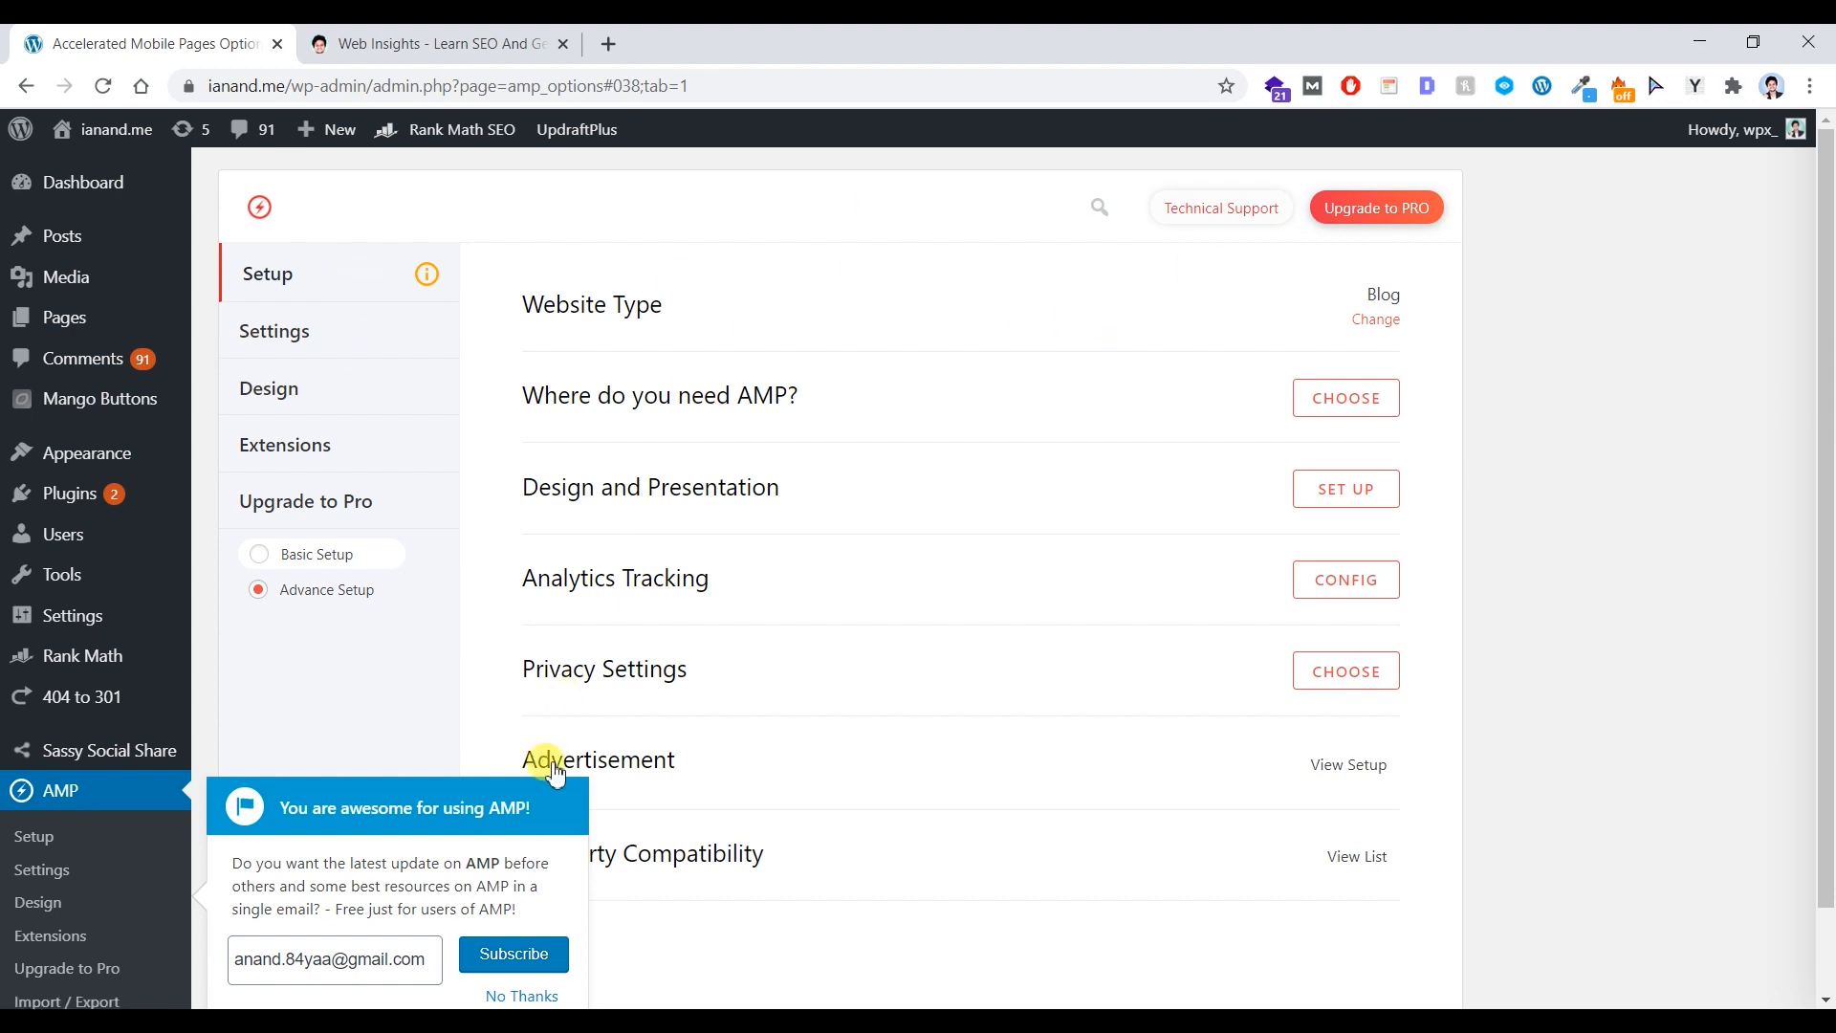
{"action": "left_click", "coordinate": [507, 996]}
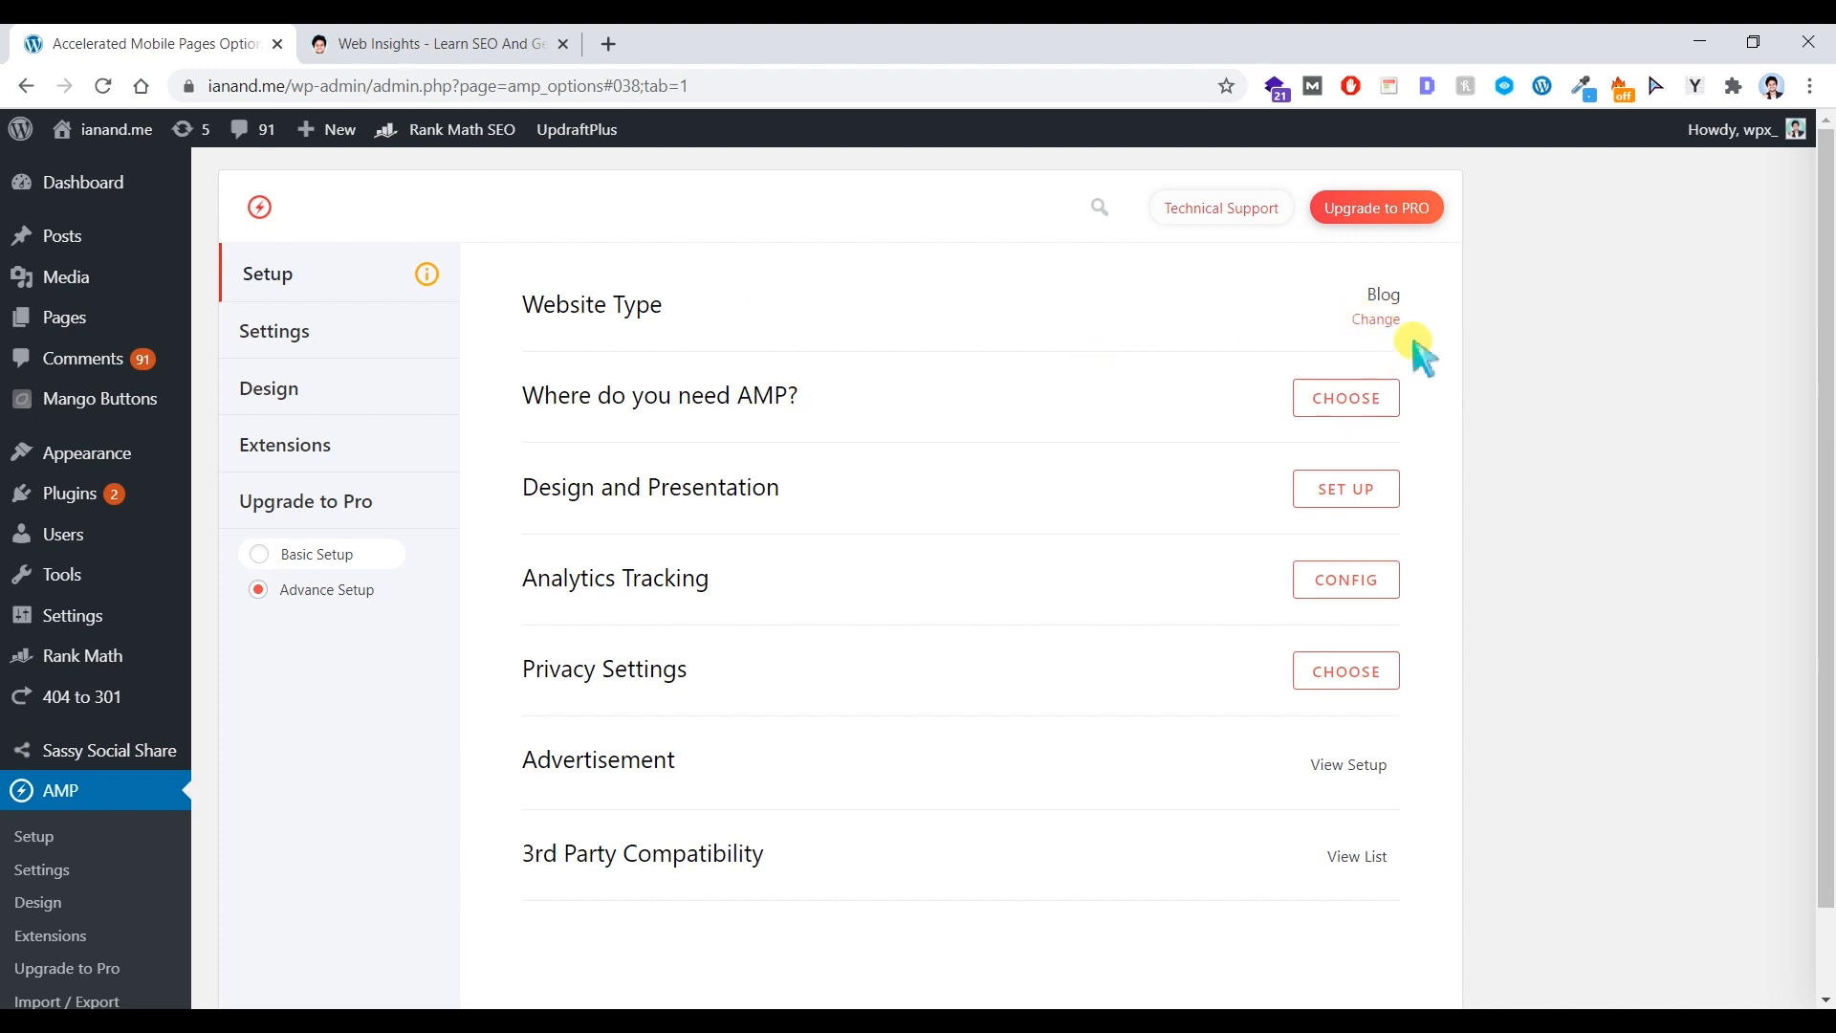
- Select Blog as the website type in the AMP setup
{"action": "left_click", "coordinate": [1387, 318]}
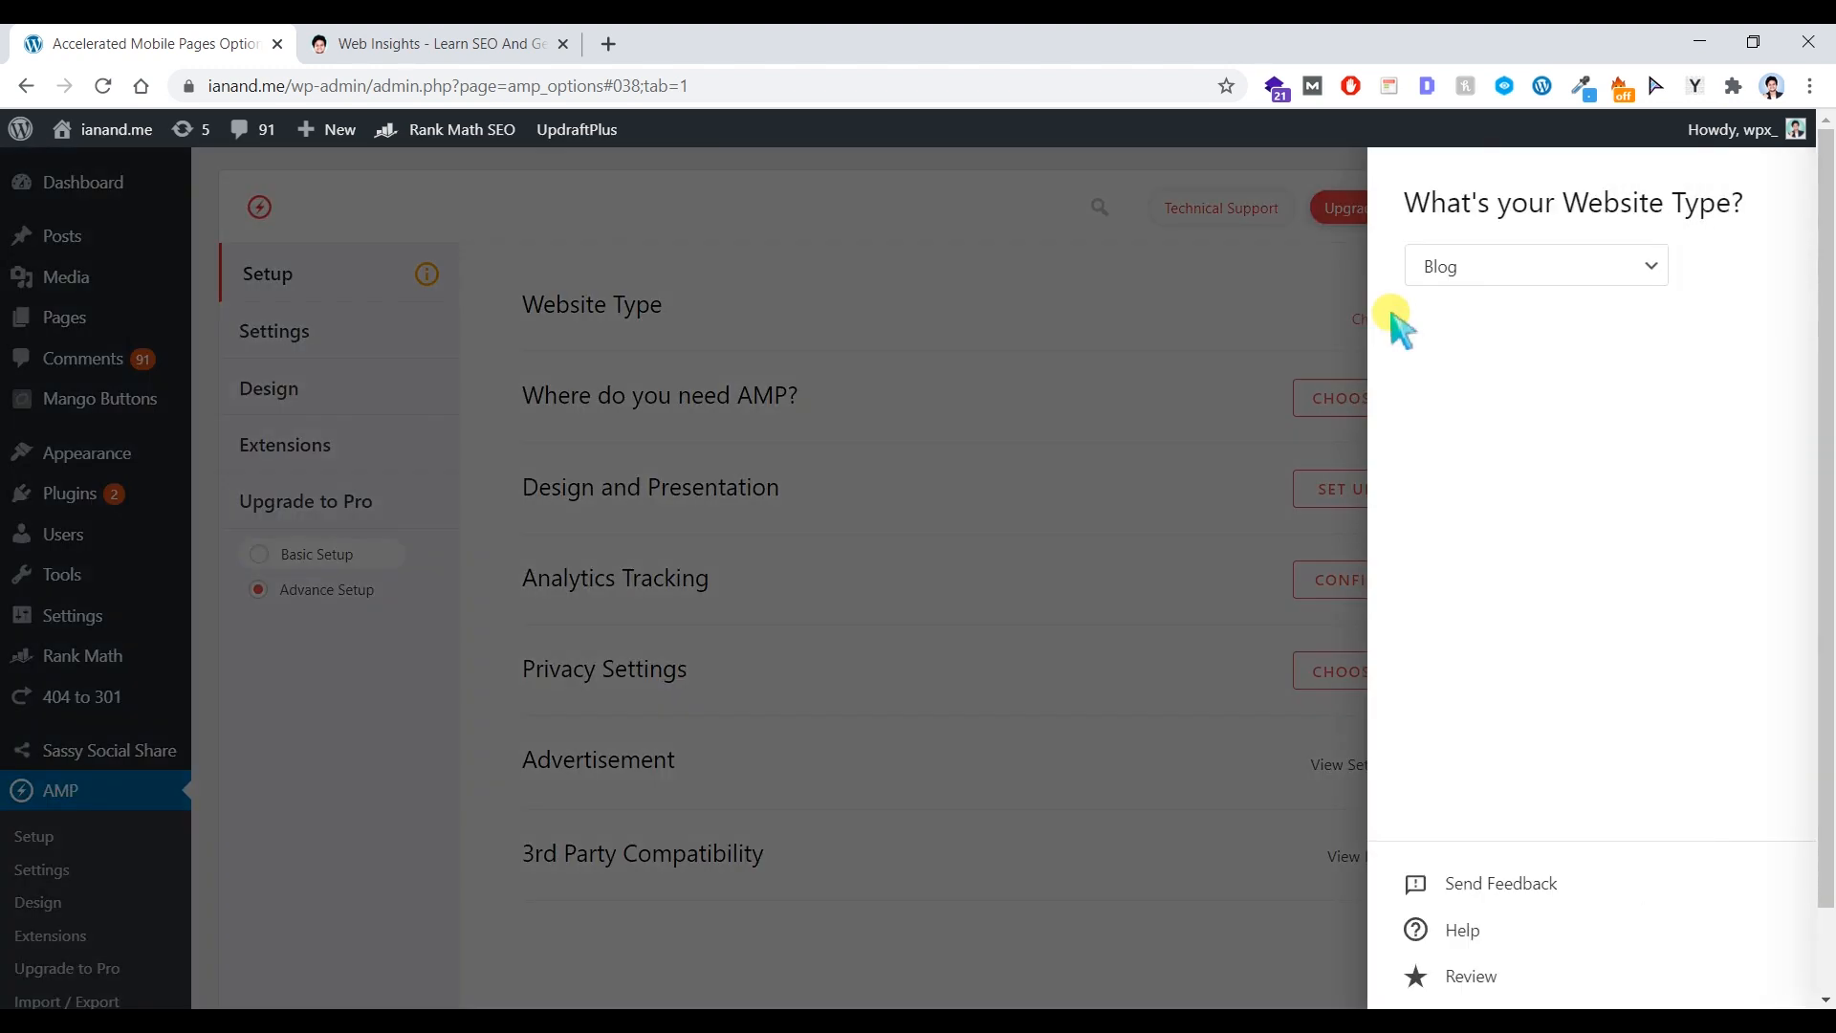
{"action": "left_click", "coordinate": [1456, 271]}
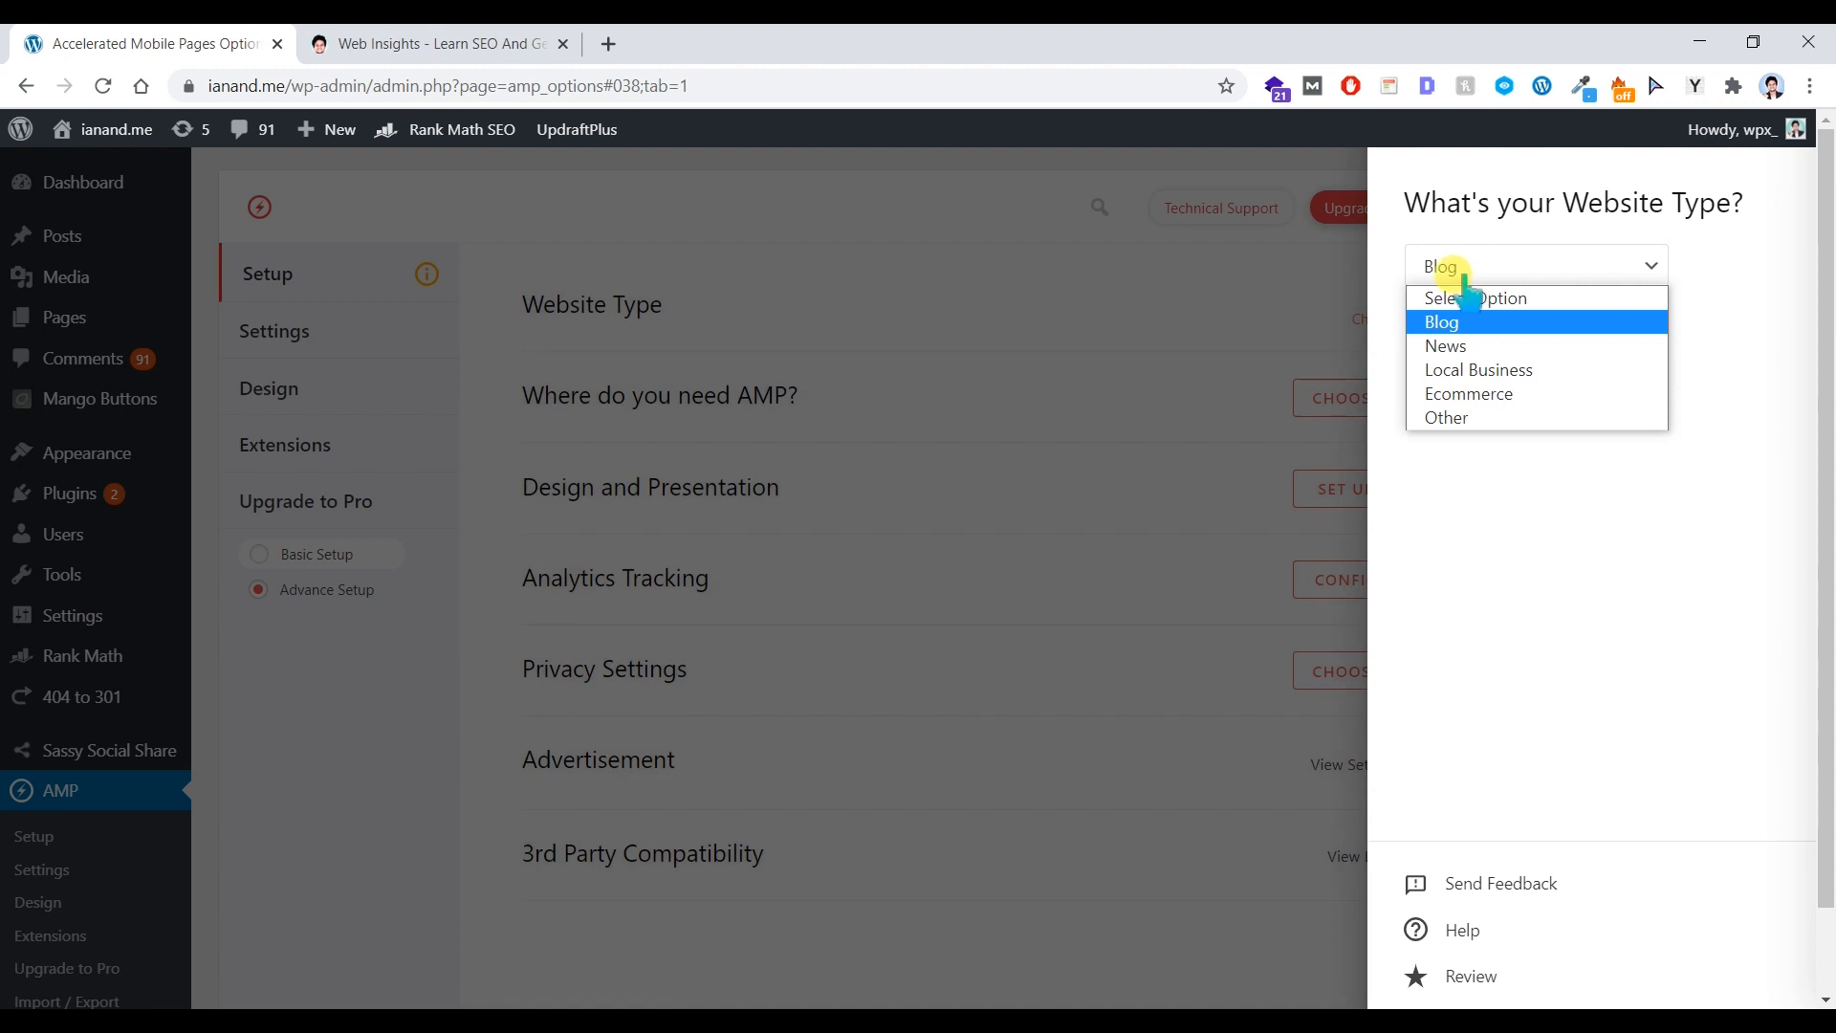
{"action": "left_click", "coordinate": [1545, 324]}
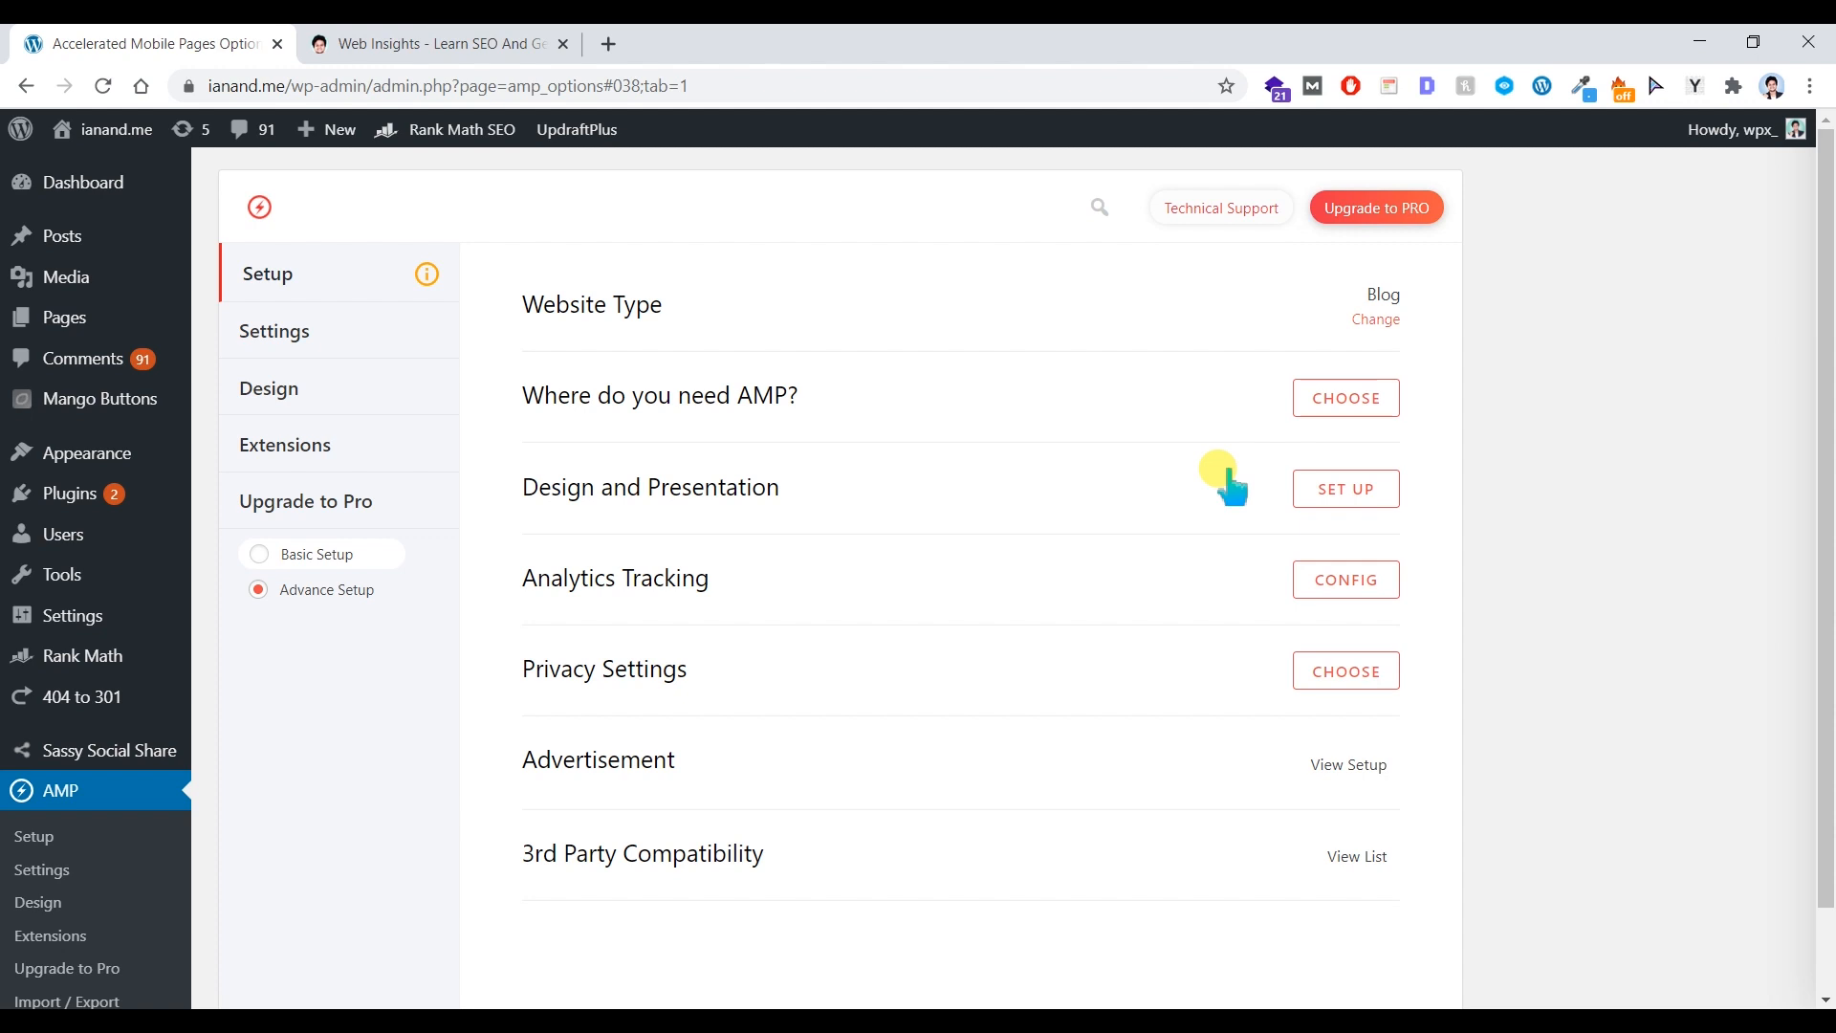
- Enable AMP for the homepage, posts and archives in the AMP setup
{"action": "left_click", "coordinate": [1335, 408]}
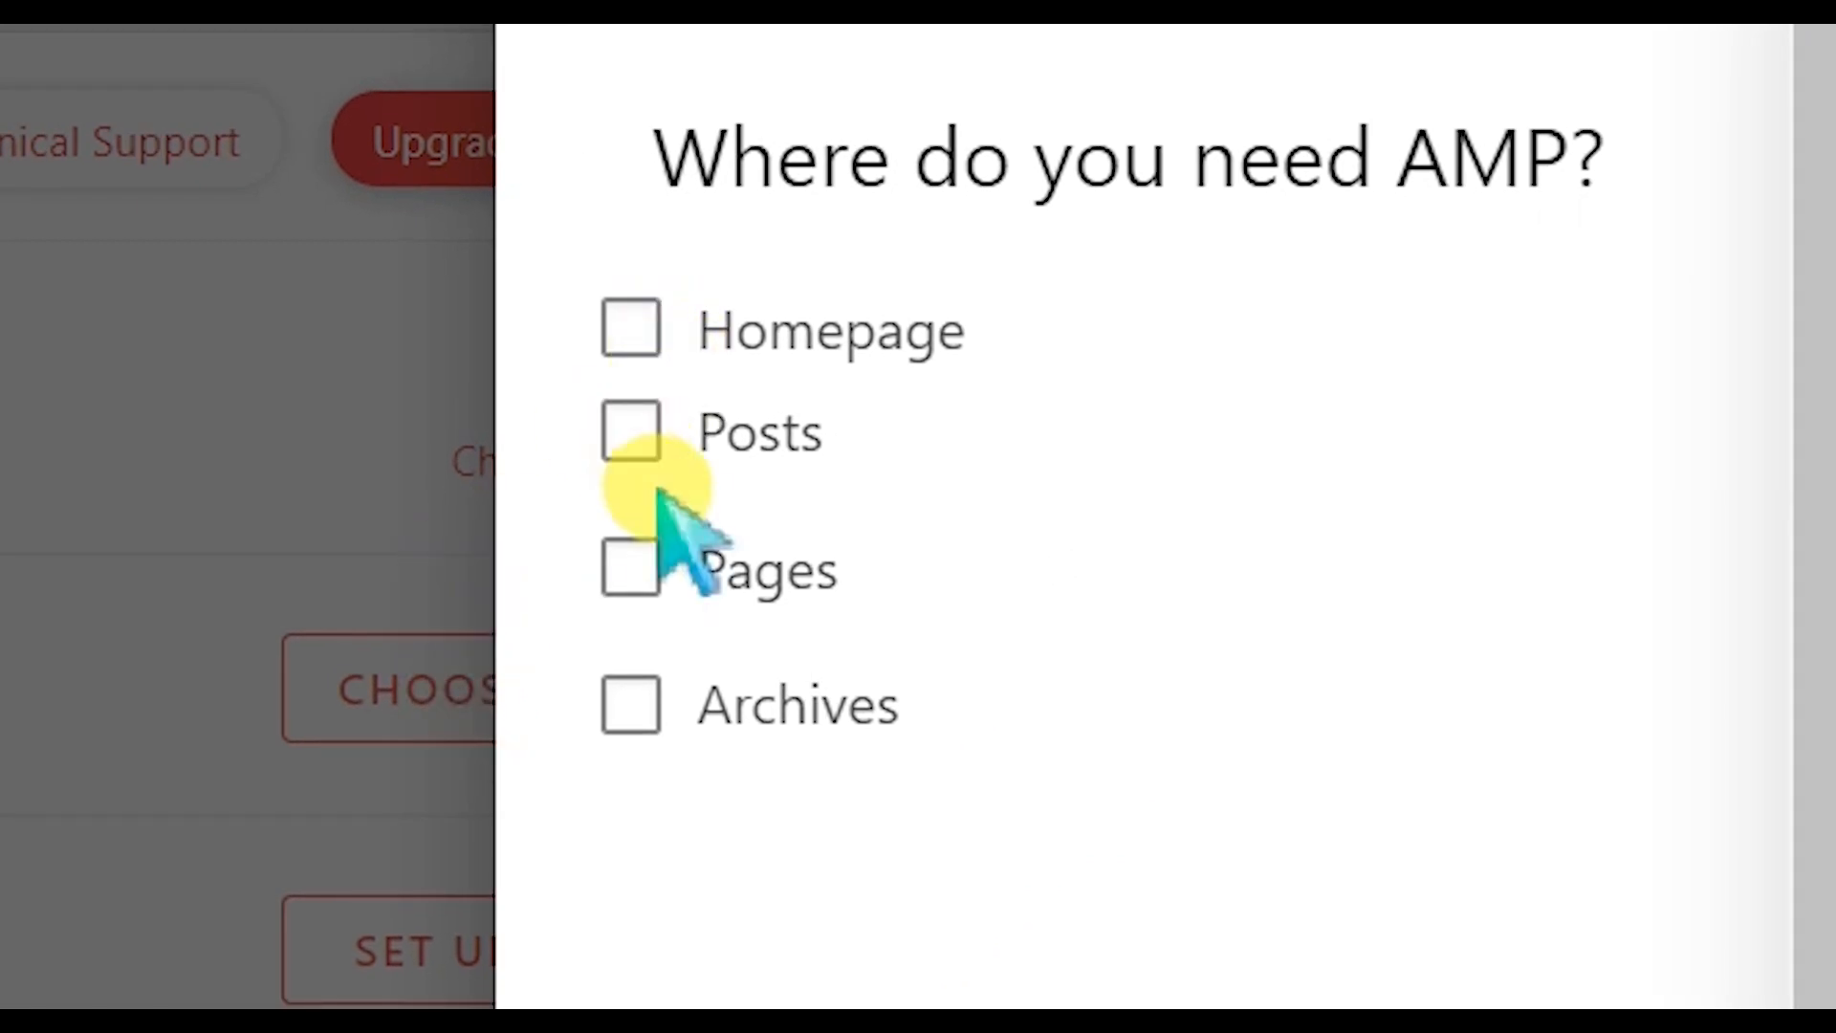
{"action": "left_click", "coordinate": [632, 432]}
{"action": "left_click", "coordinate": [631, 330]}
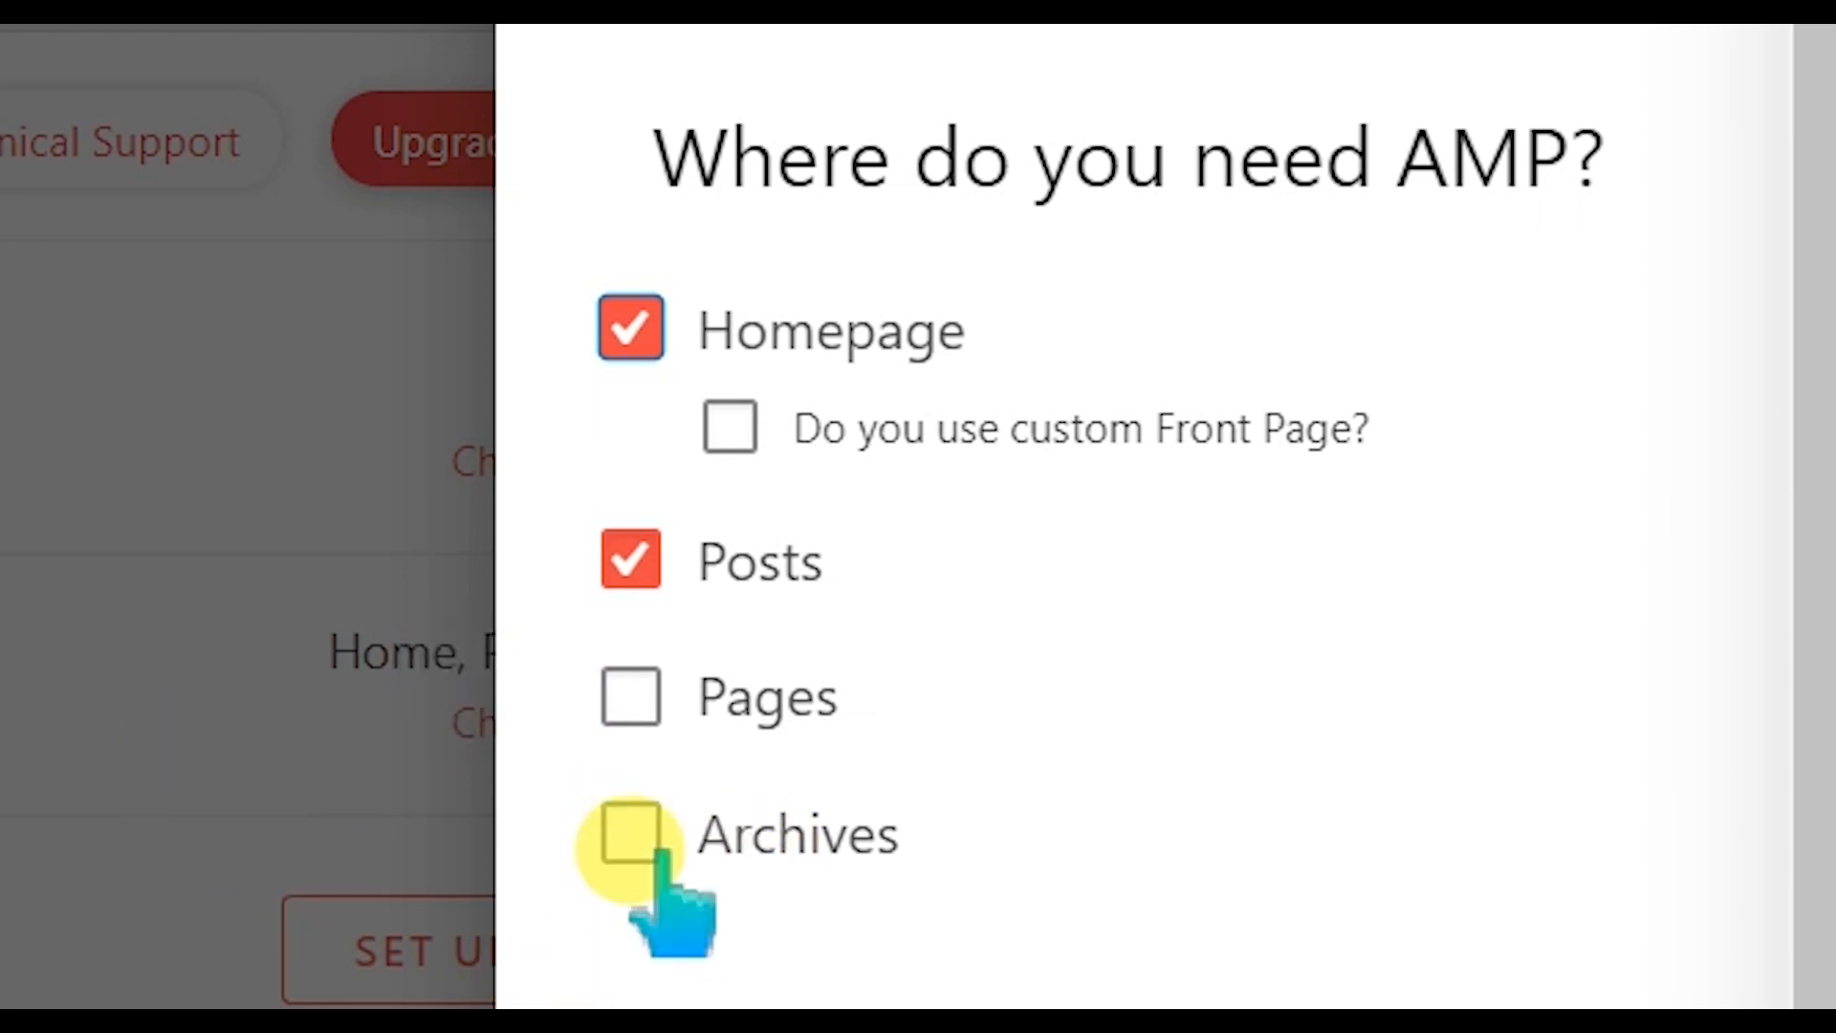
{"action": "left_click", "coordinate": [632, 832]}
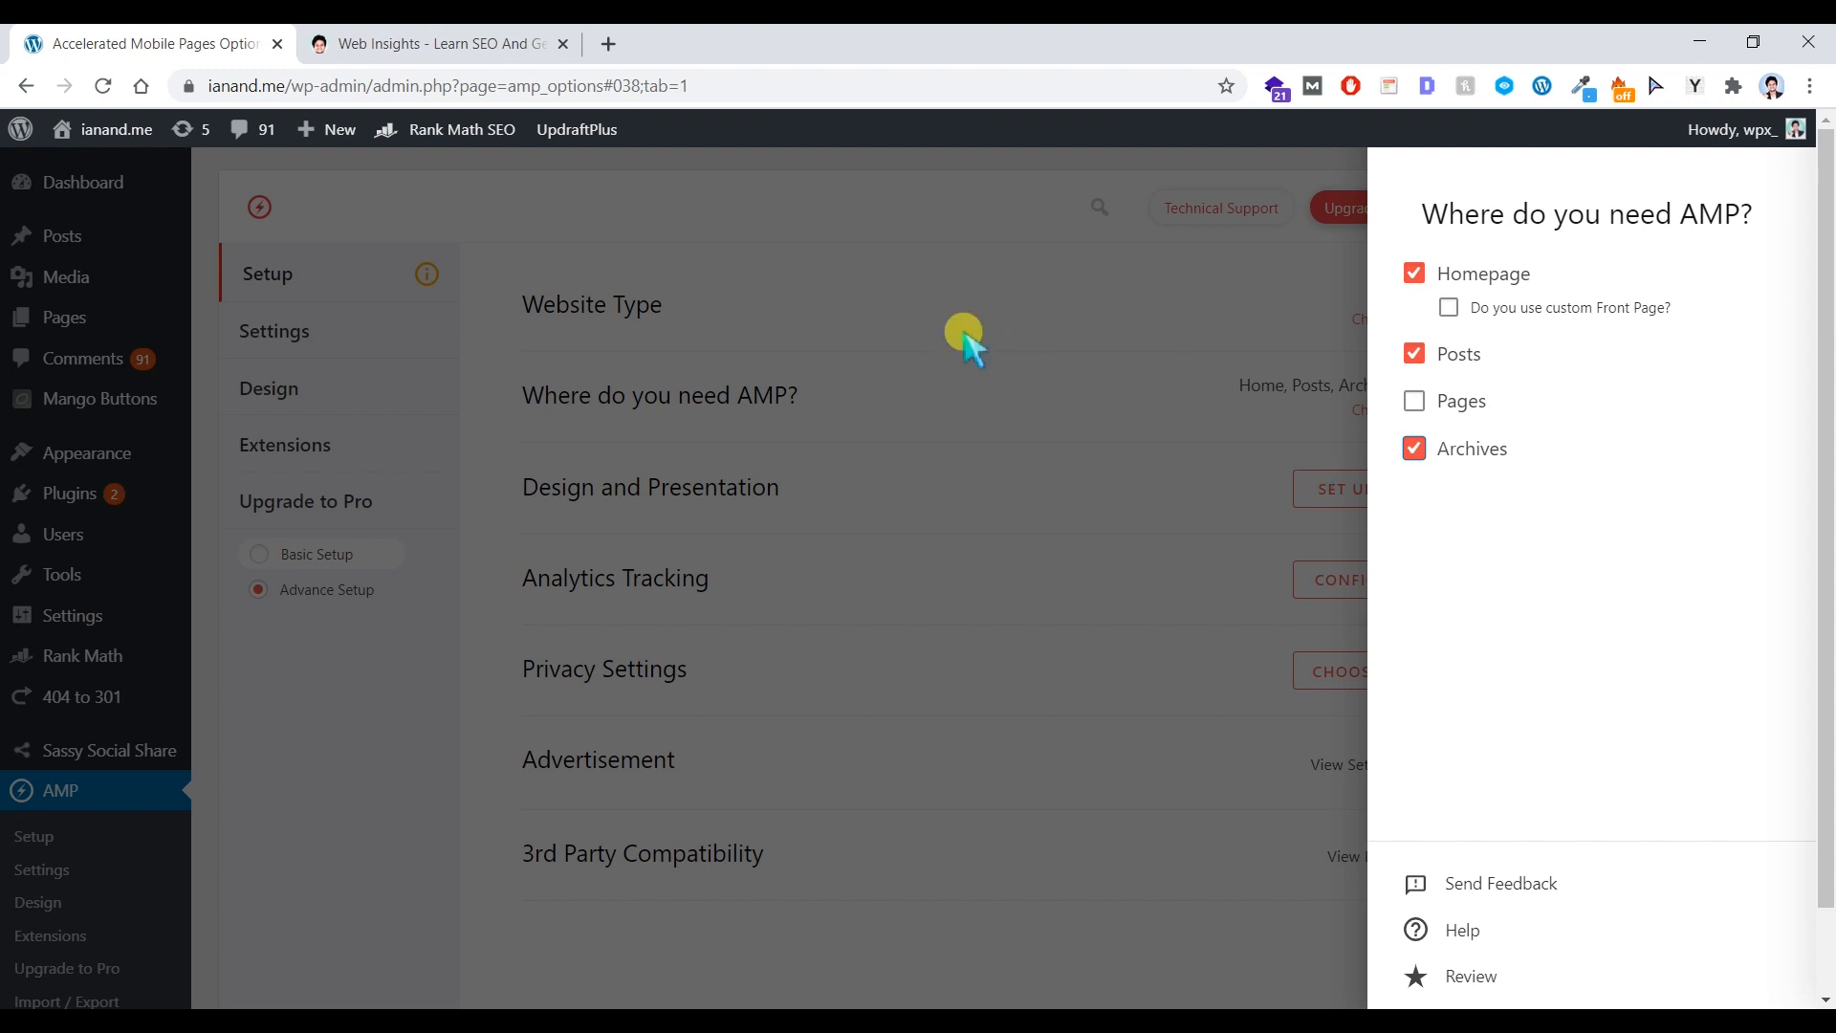
{"action": "left_click", "coordinate": [1021, 400]}
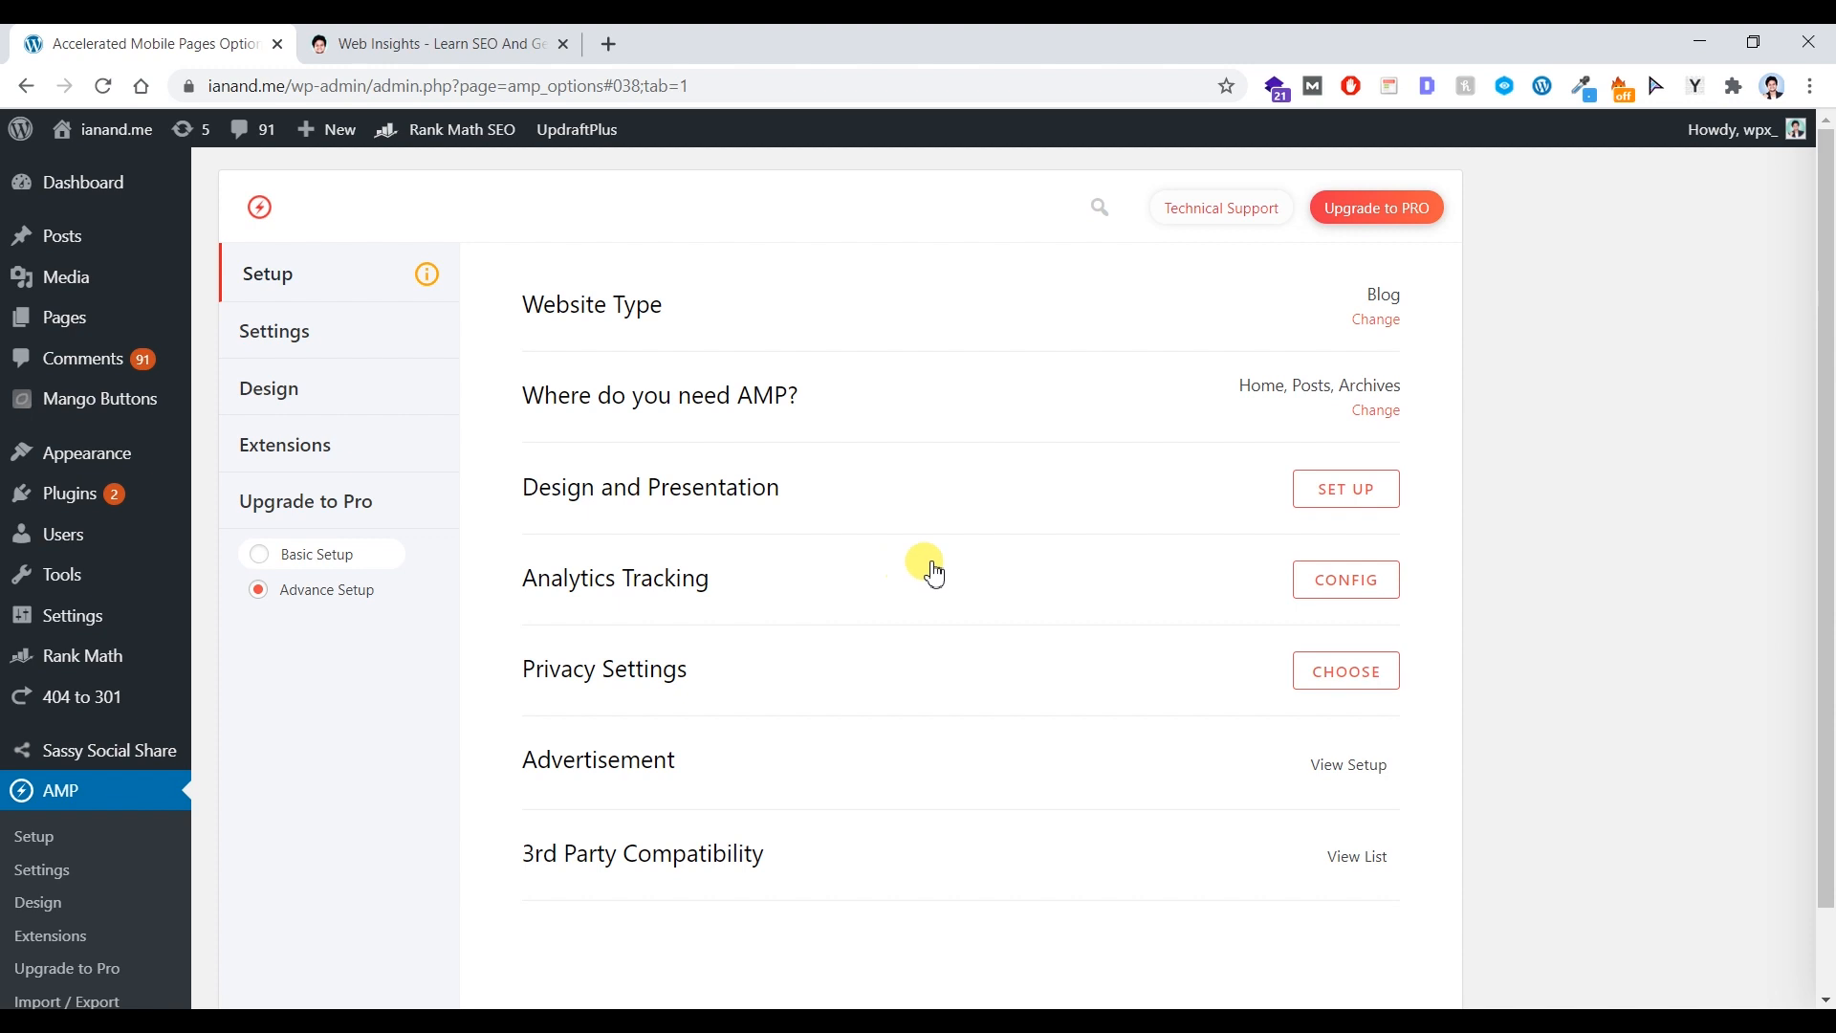
- Examine the logo size recommendation and the global color scheme choices in the Design and Presentation setup
{"action": "left_click", "coordinate": [1322, 488]}
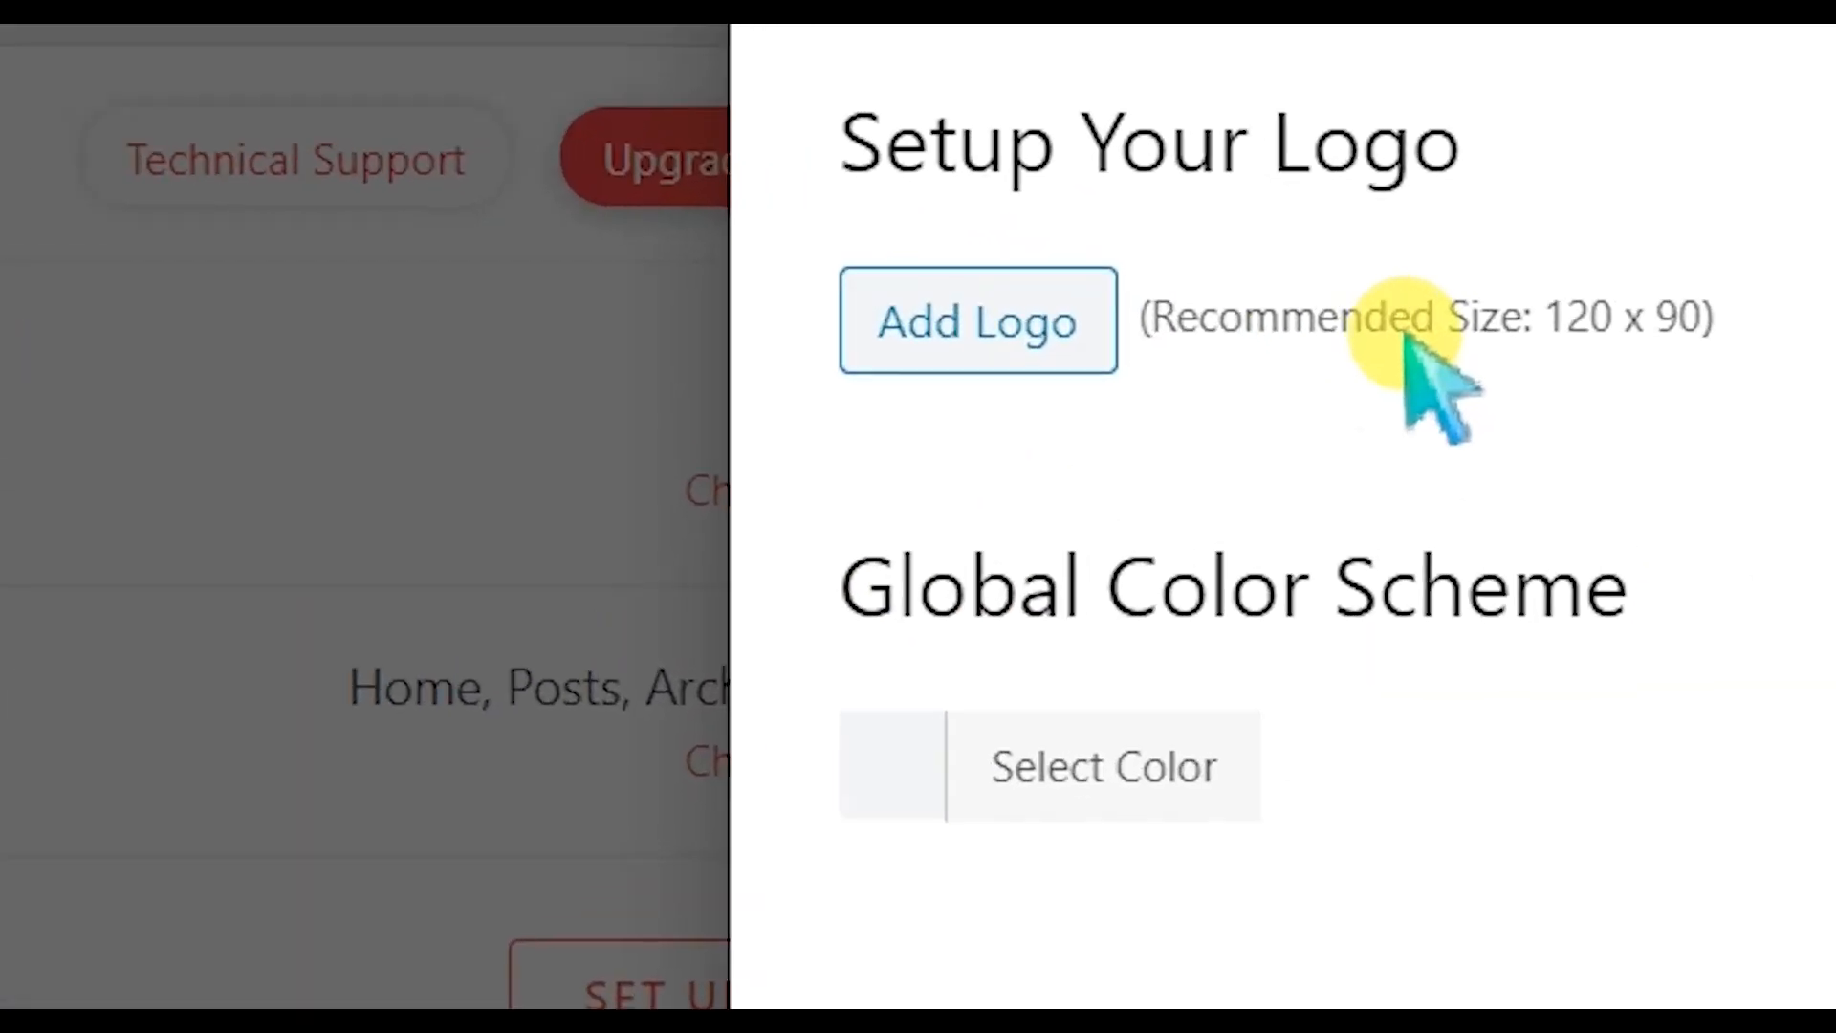
{"action": "left_click_drag", "start_coordinate": [1570, 344], "coordinate": [1685, 351]}
{"action": "left_click", "coordinate": [1748, 407]}
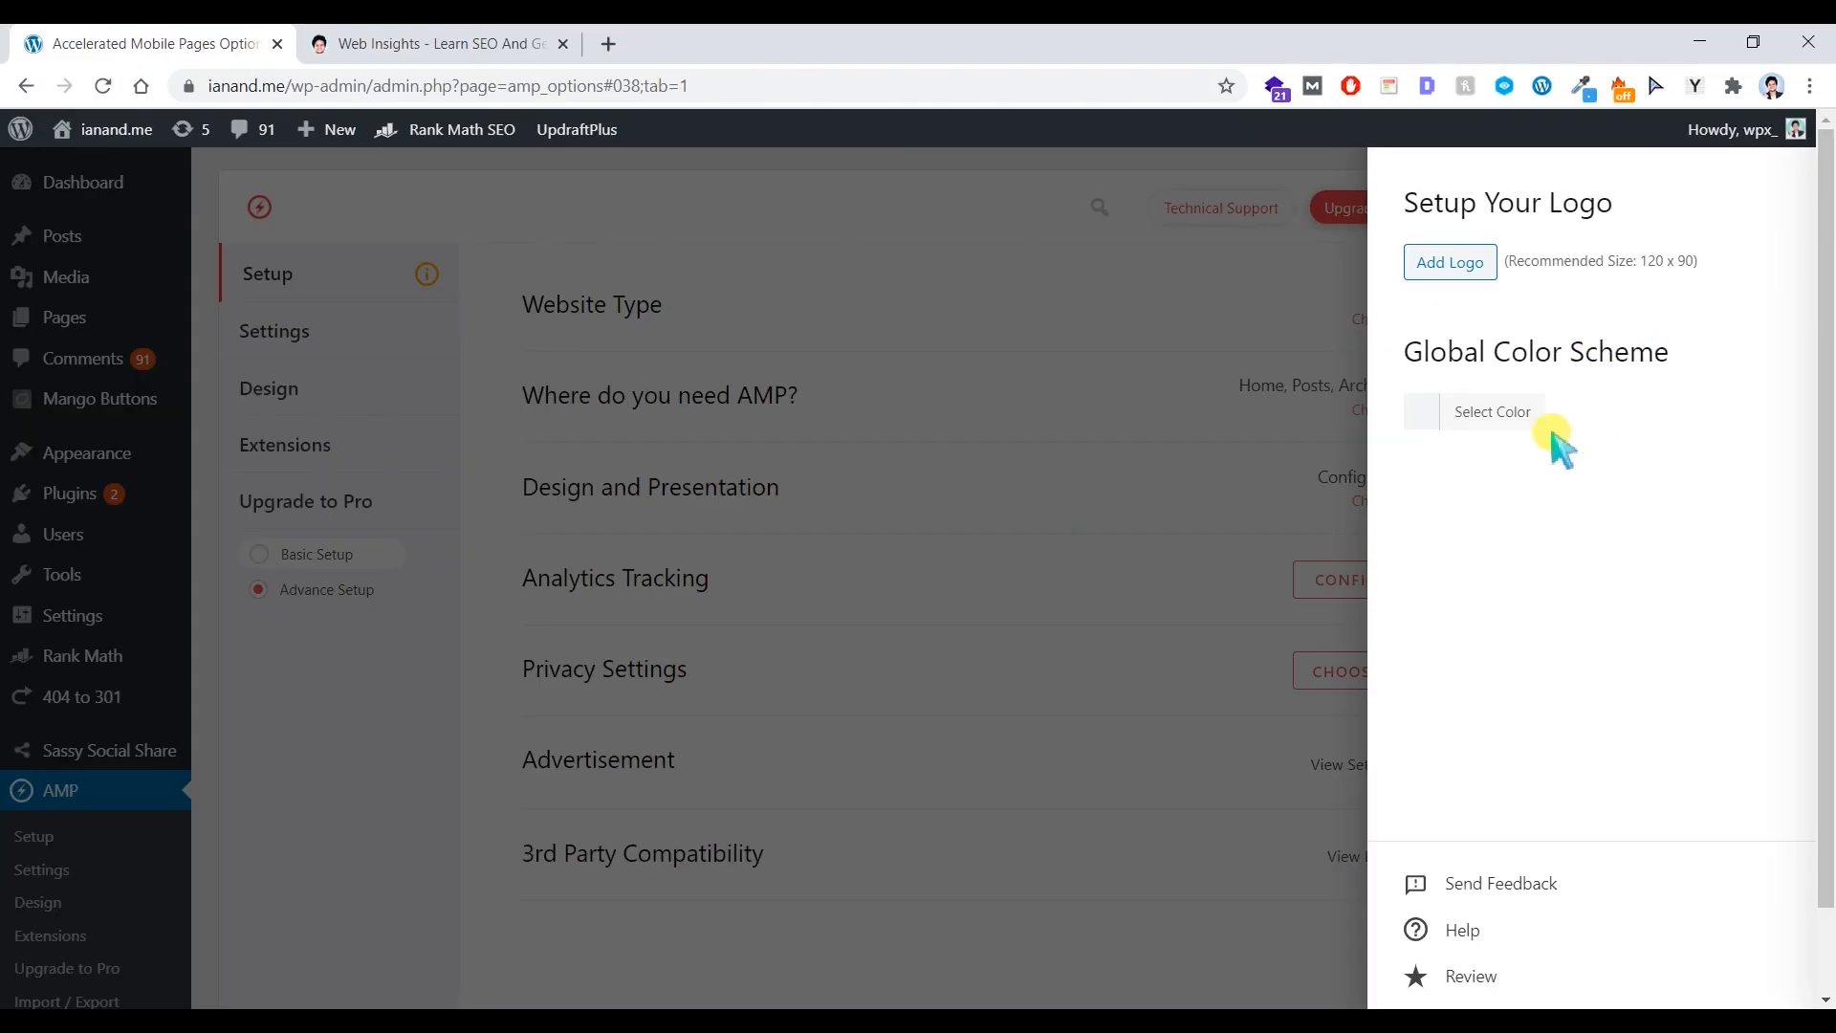
{"action": "left_click", "coordinate": [1415, 413]}
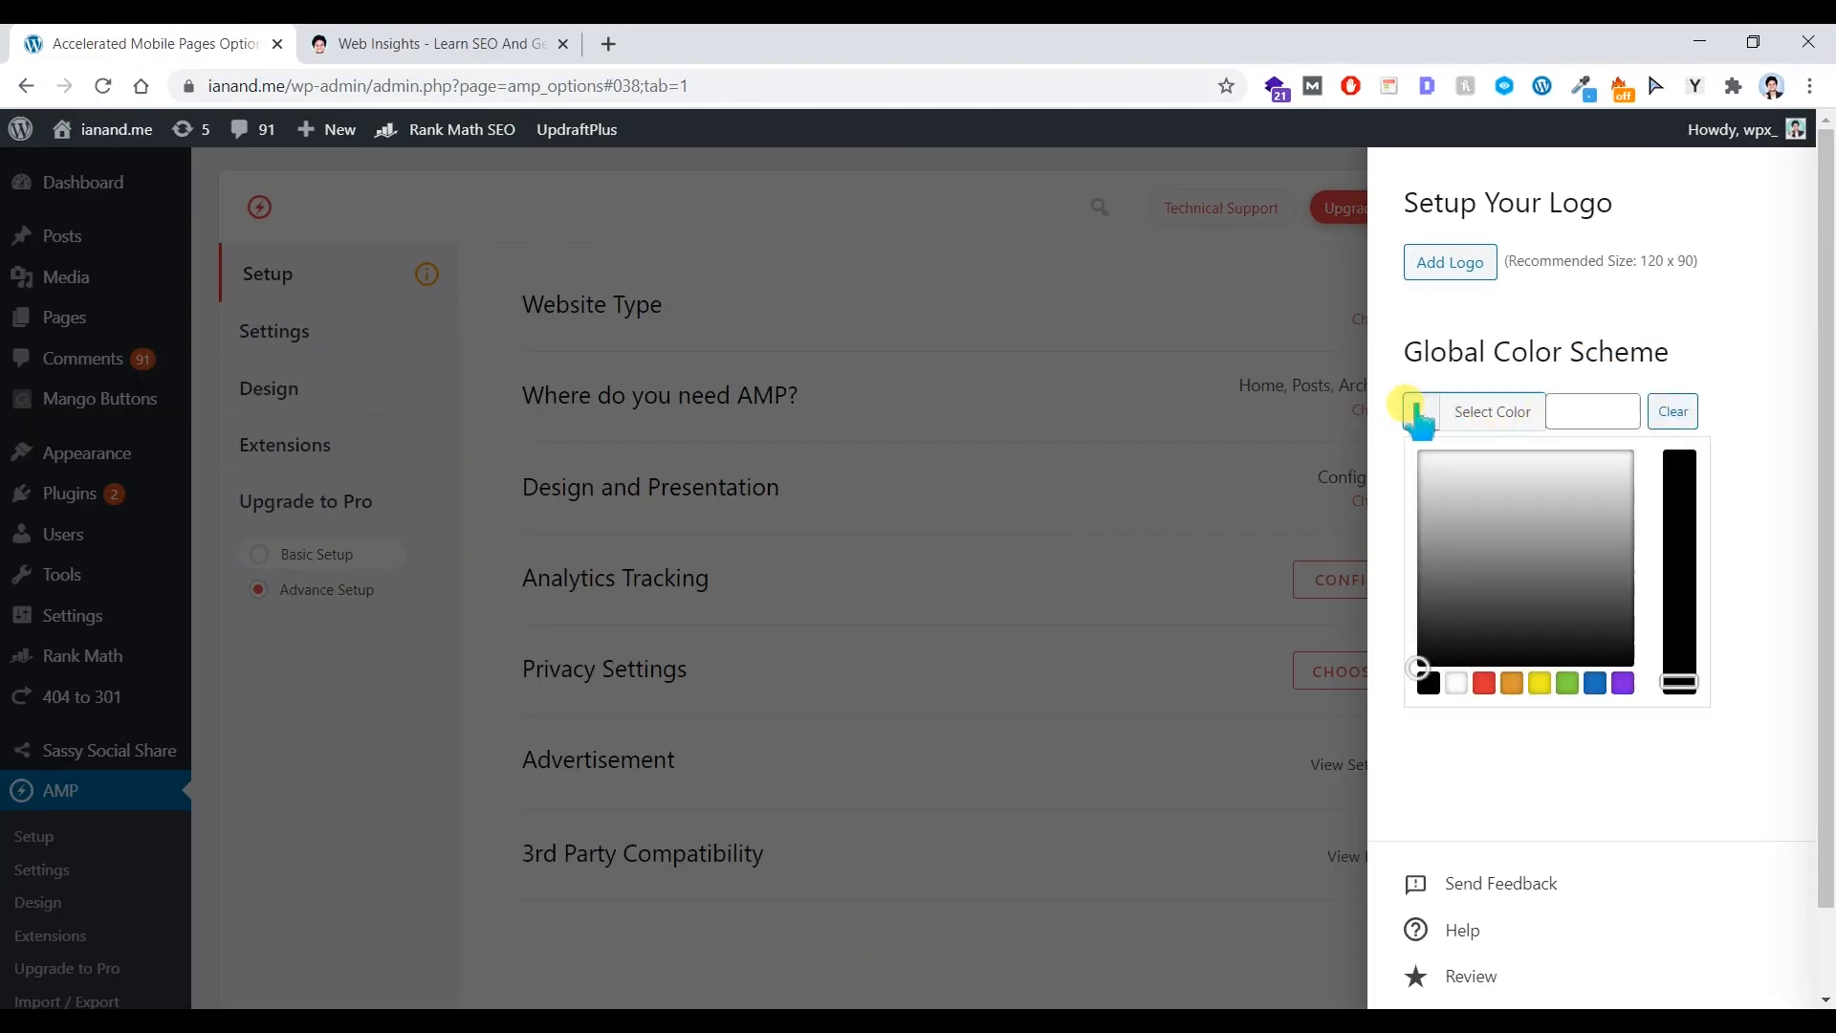
{"action": "left_click", "coordinate": [1570, 808]}
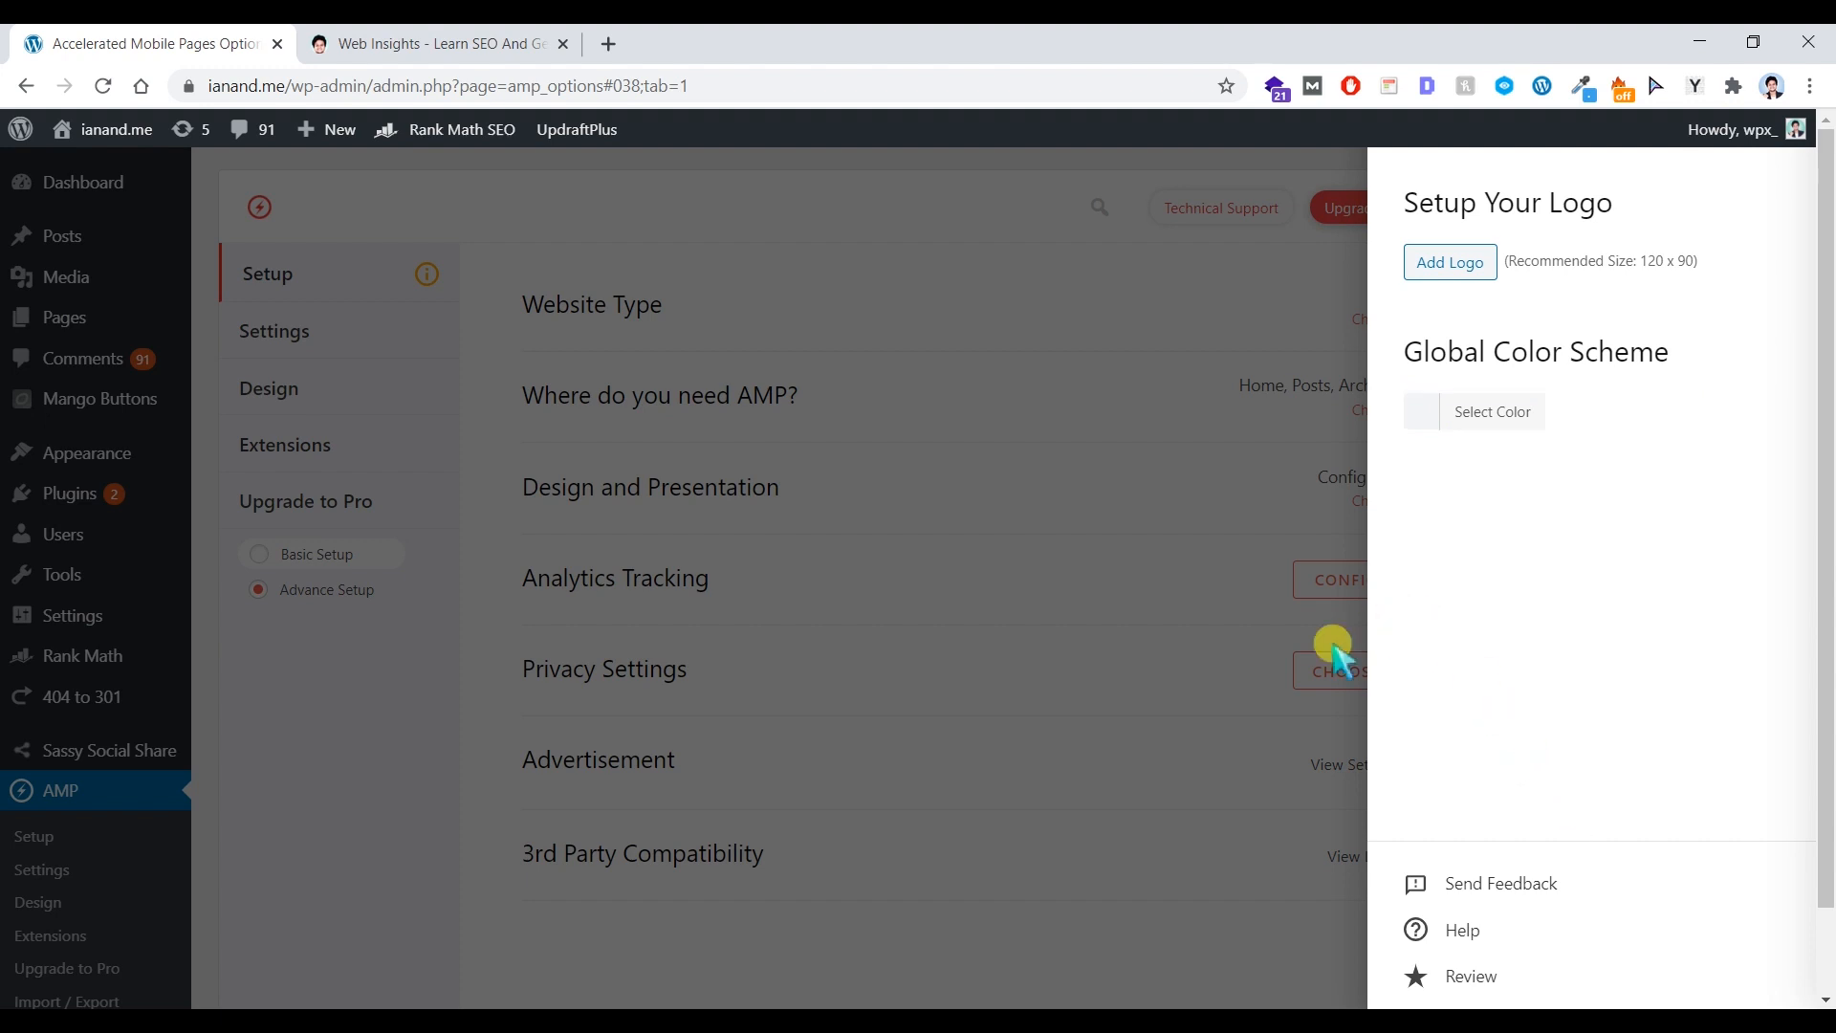
{"action": "left_click", "coordinate": [1159, 646]}
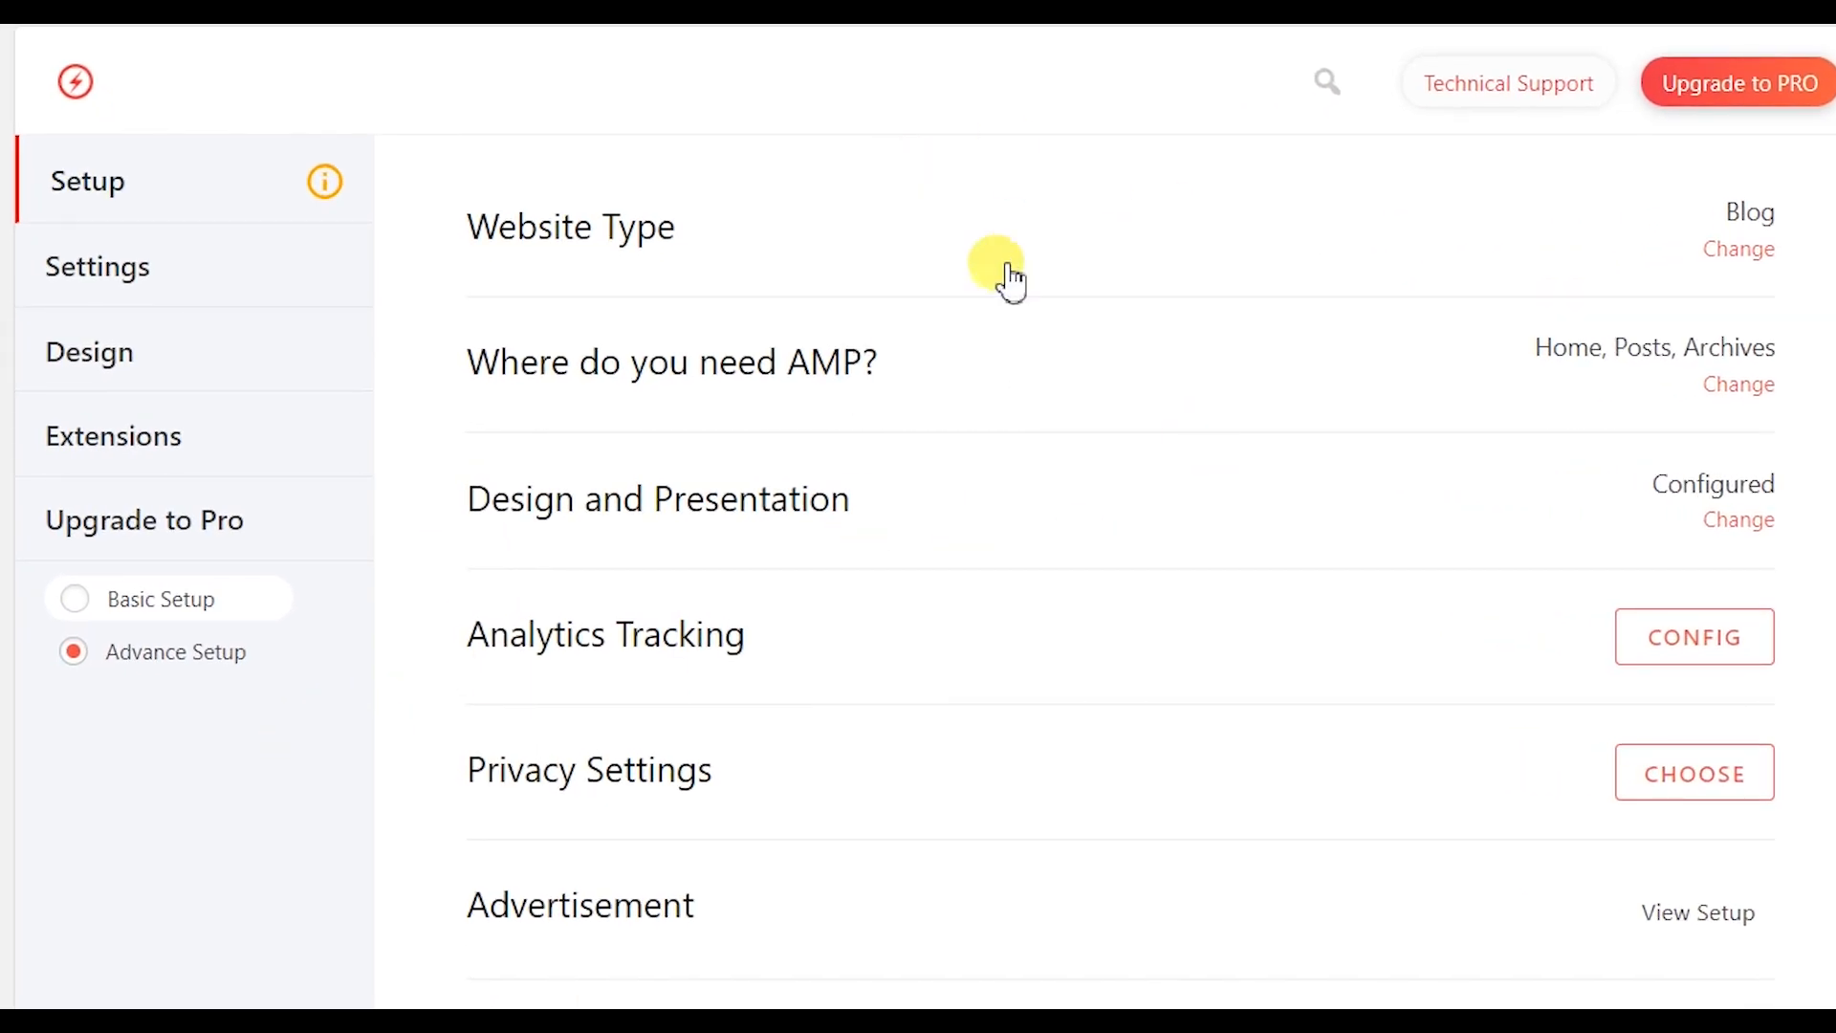
- Open the plugin's General settings with the branding and AMP support options
{"action": "left_click", "coordinate": [254, 264]}
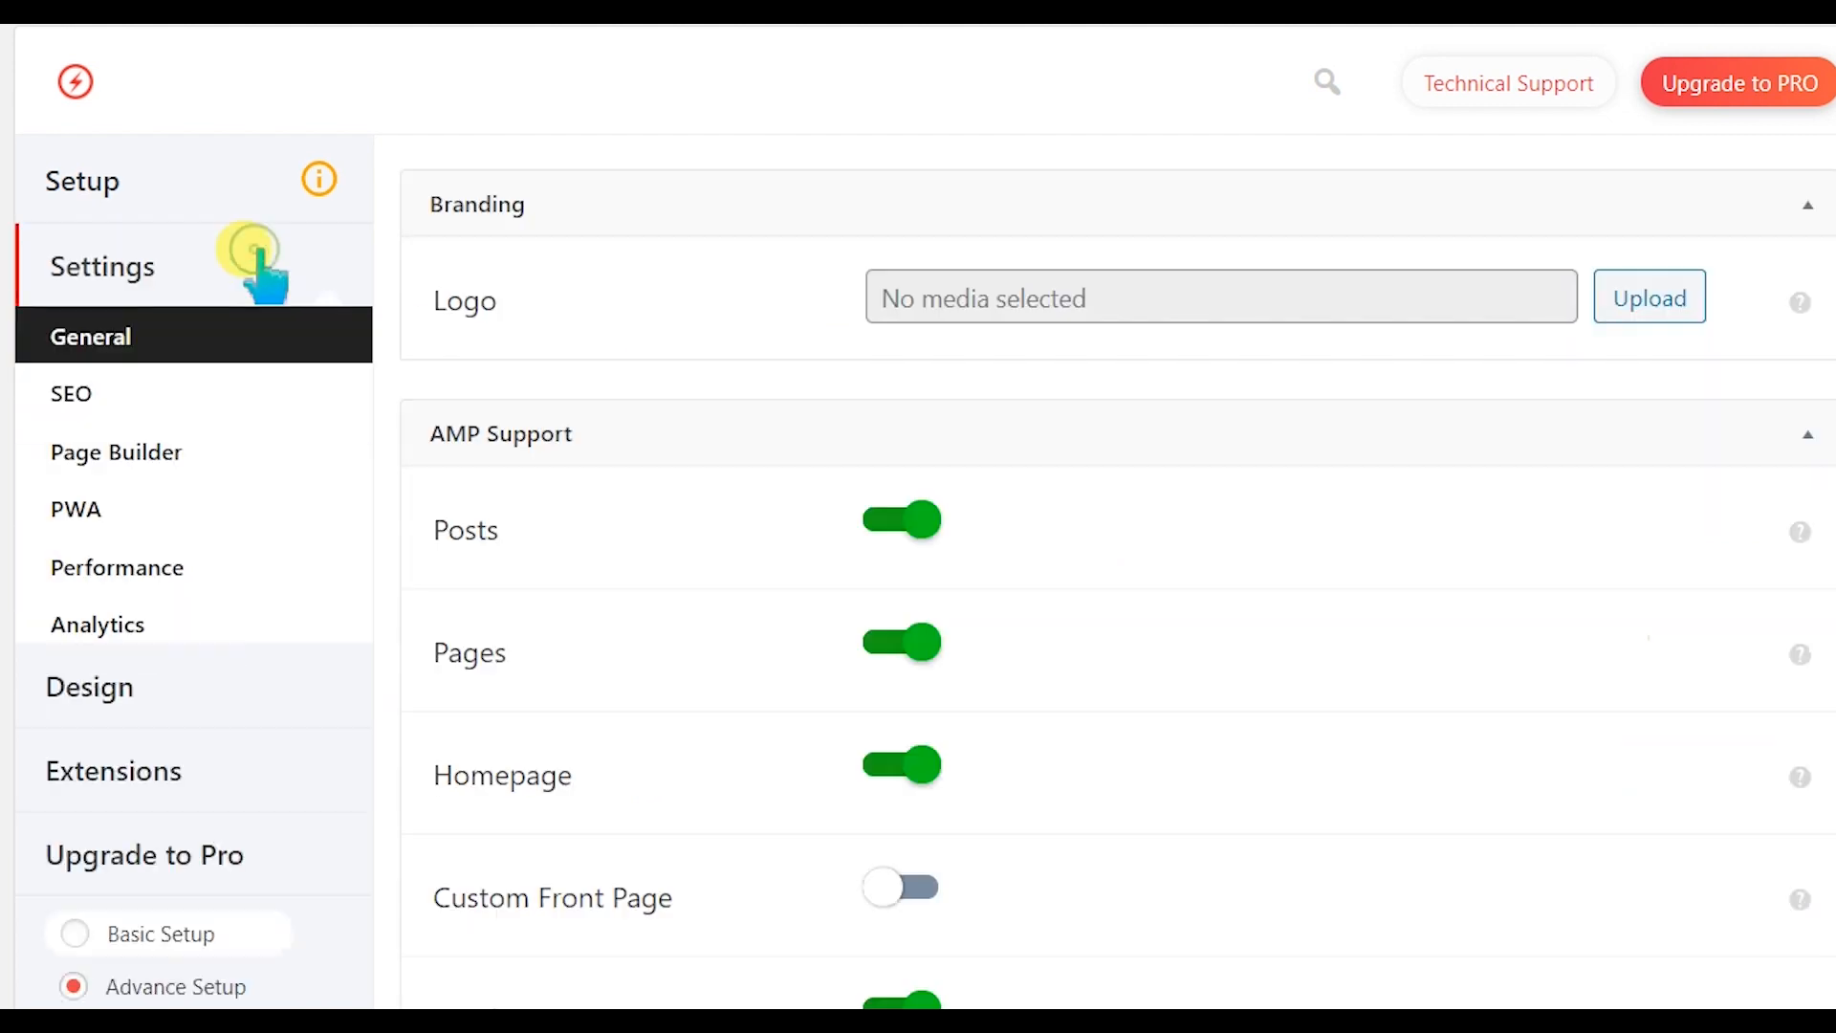
{"action": "left_click", "coordinate": [191, 195]}
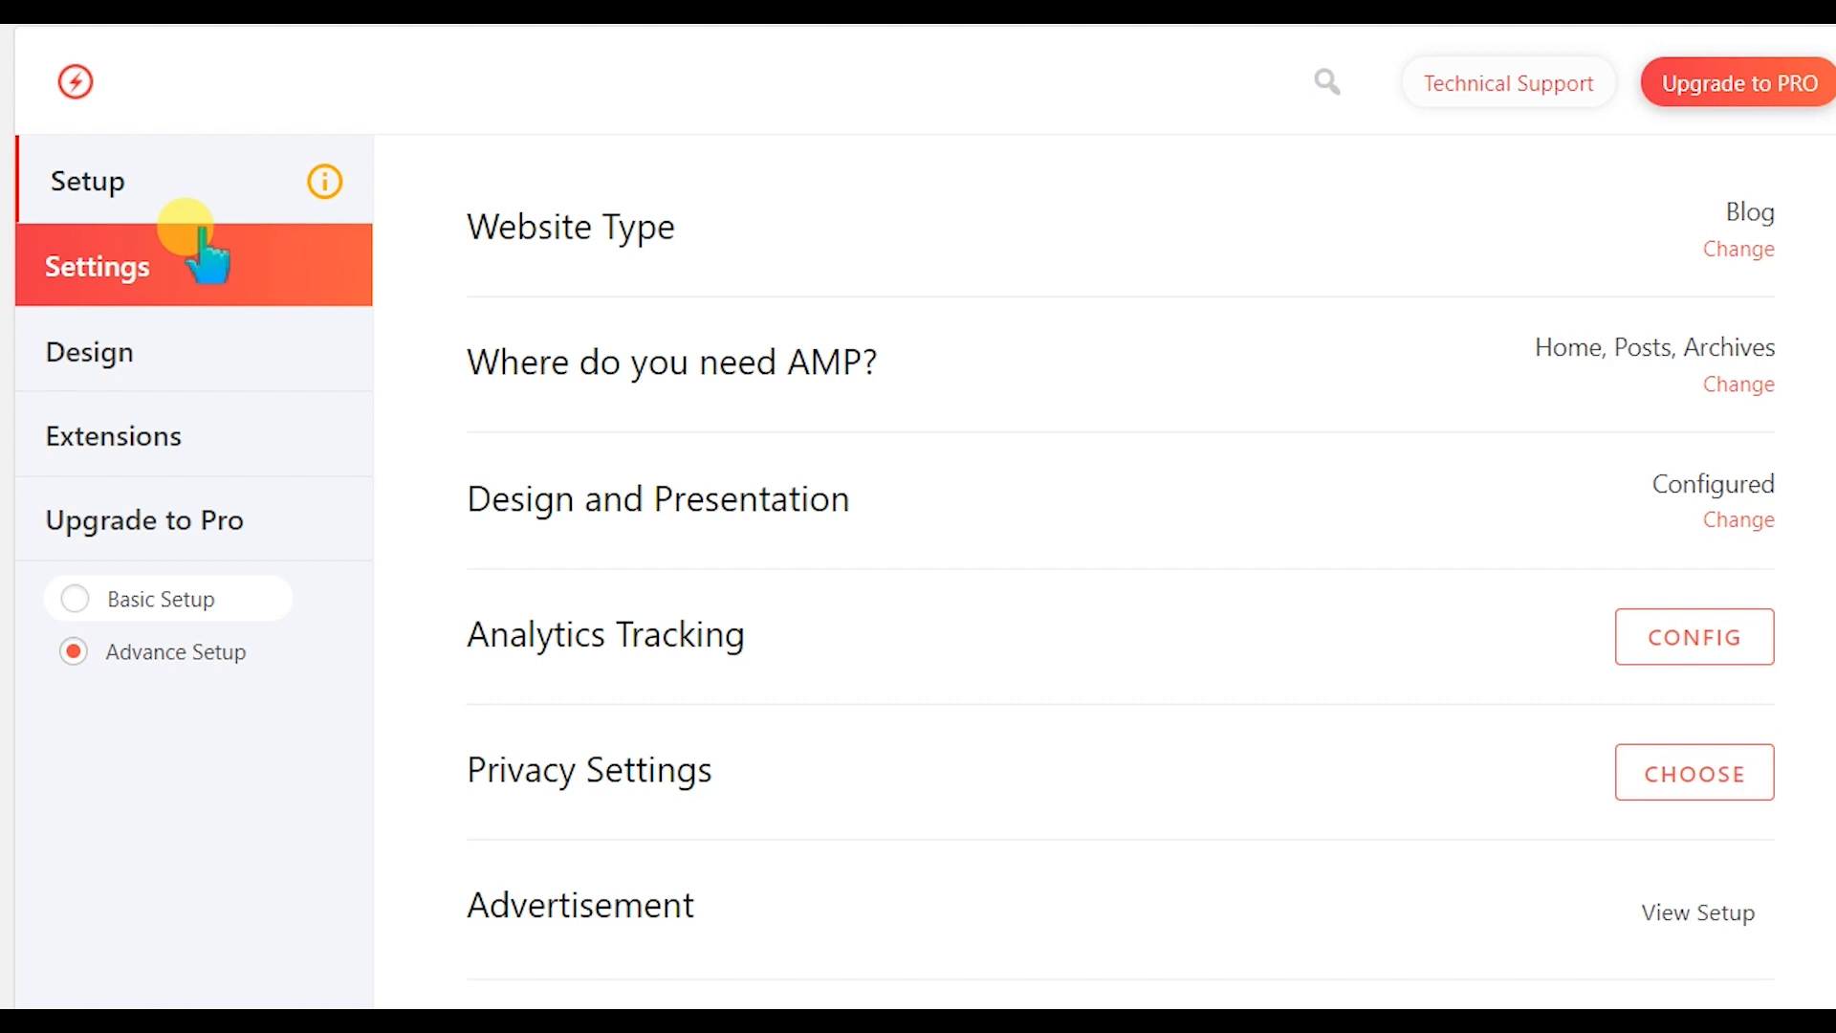
{"action": "left_click", "coordinate": [212, 282]}
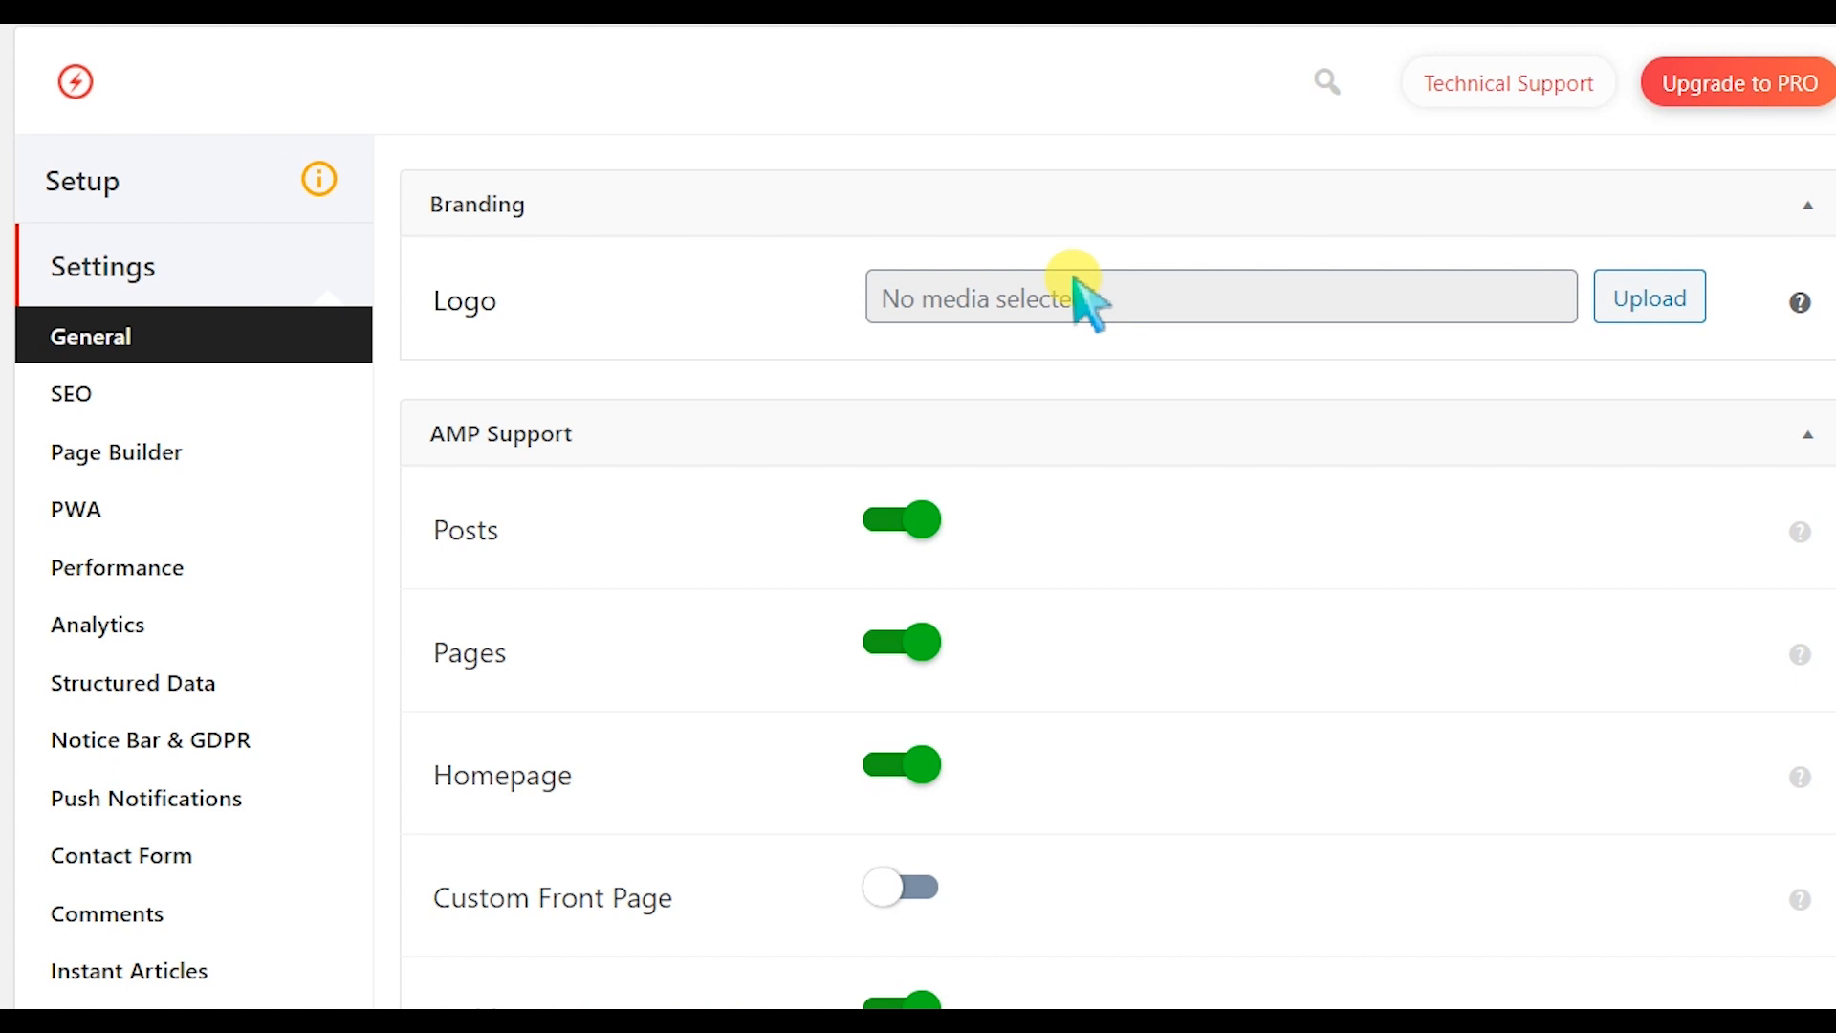
- Examine the AMP Support options in the General settings, including the extra options offered for Custom Front Page
{"action": "scroll", "coordinate": [966, 669], "scroll_direction": "down", "scroll_amount": 2}
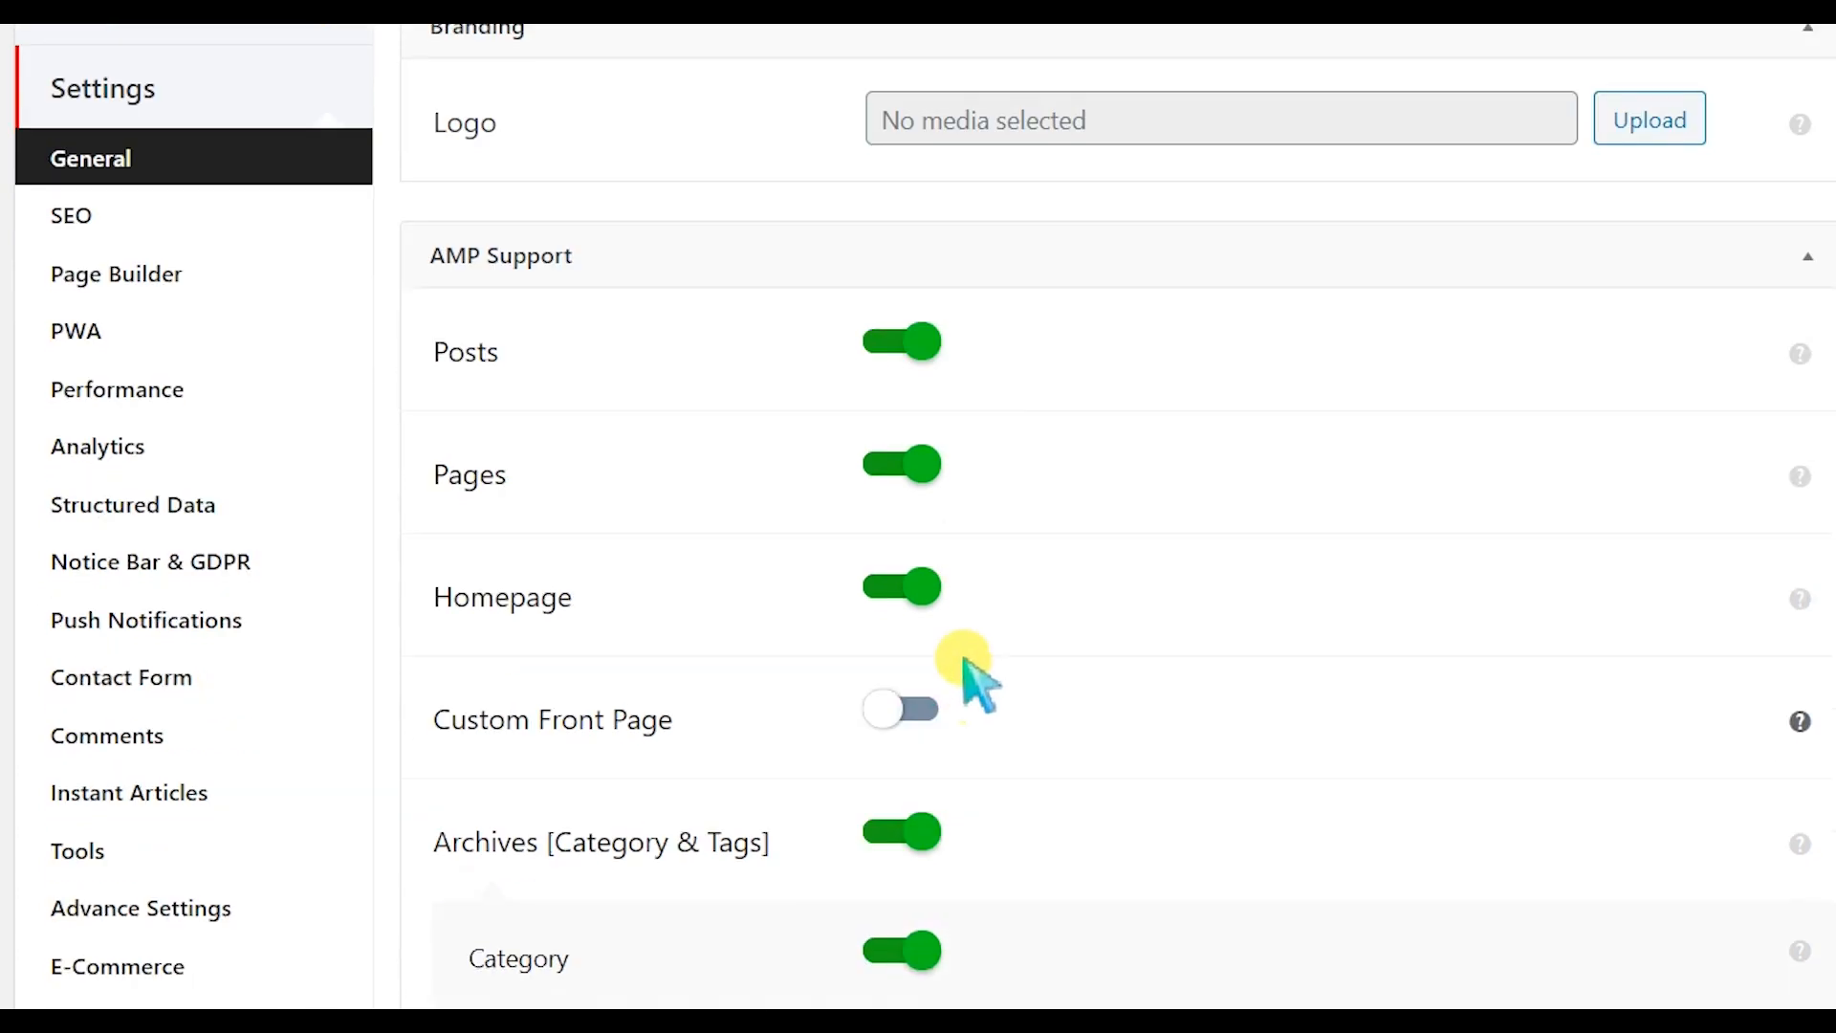
{"action": "scroll", "coordinate": [956, 908], "scroll_direction": "down", "scroll_amount": 2}
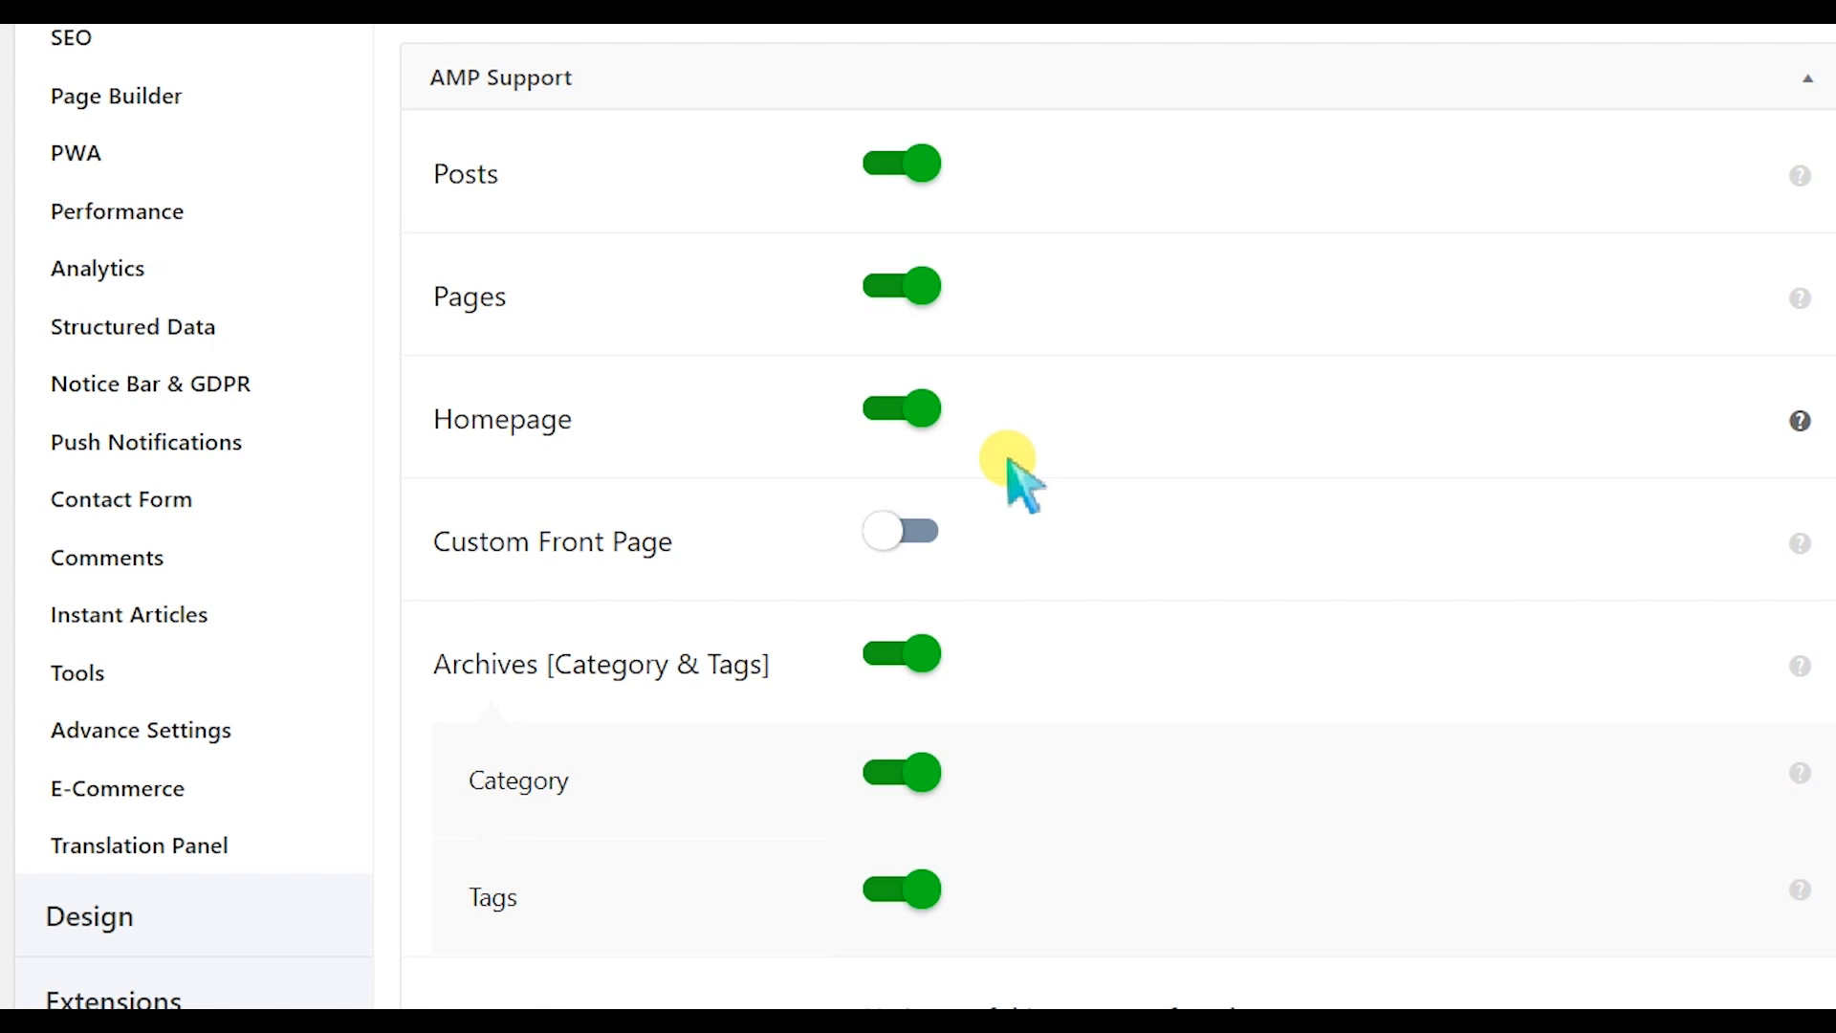
{"action": "scroll", "coordinate": [1084, 513], "scroll_direction": "down", "scroll_amount": 2}
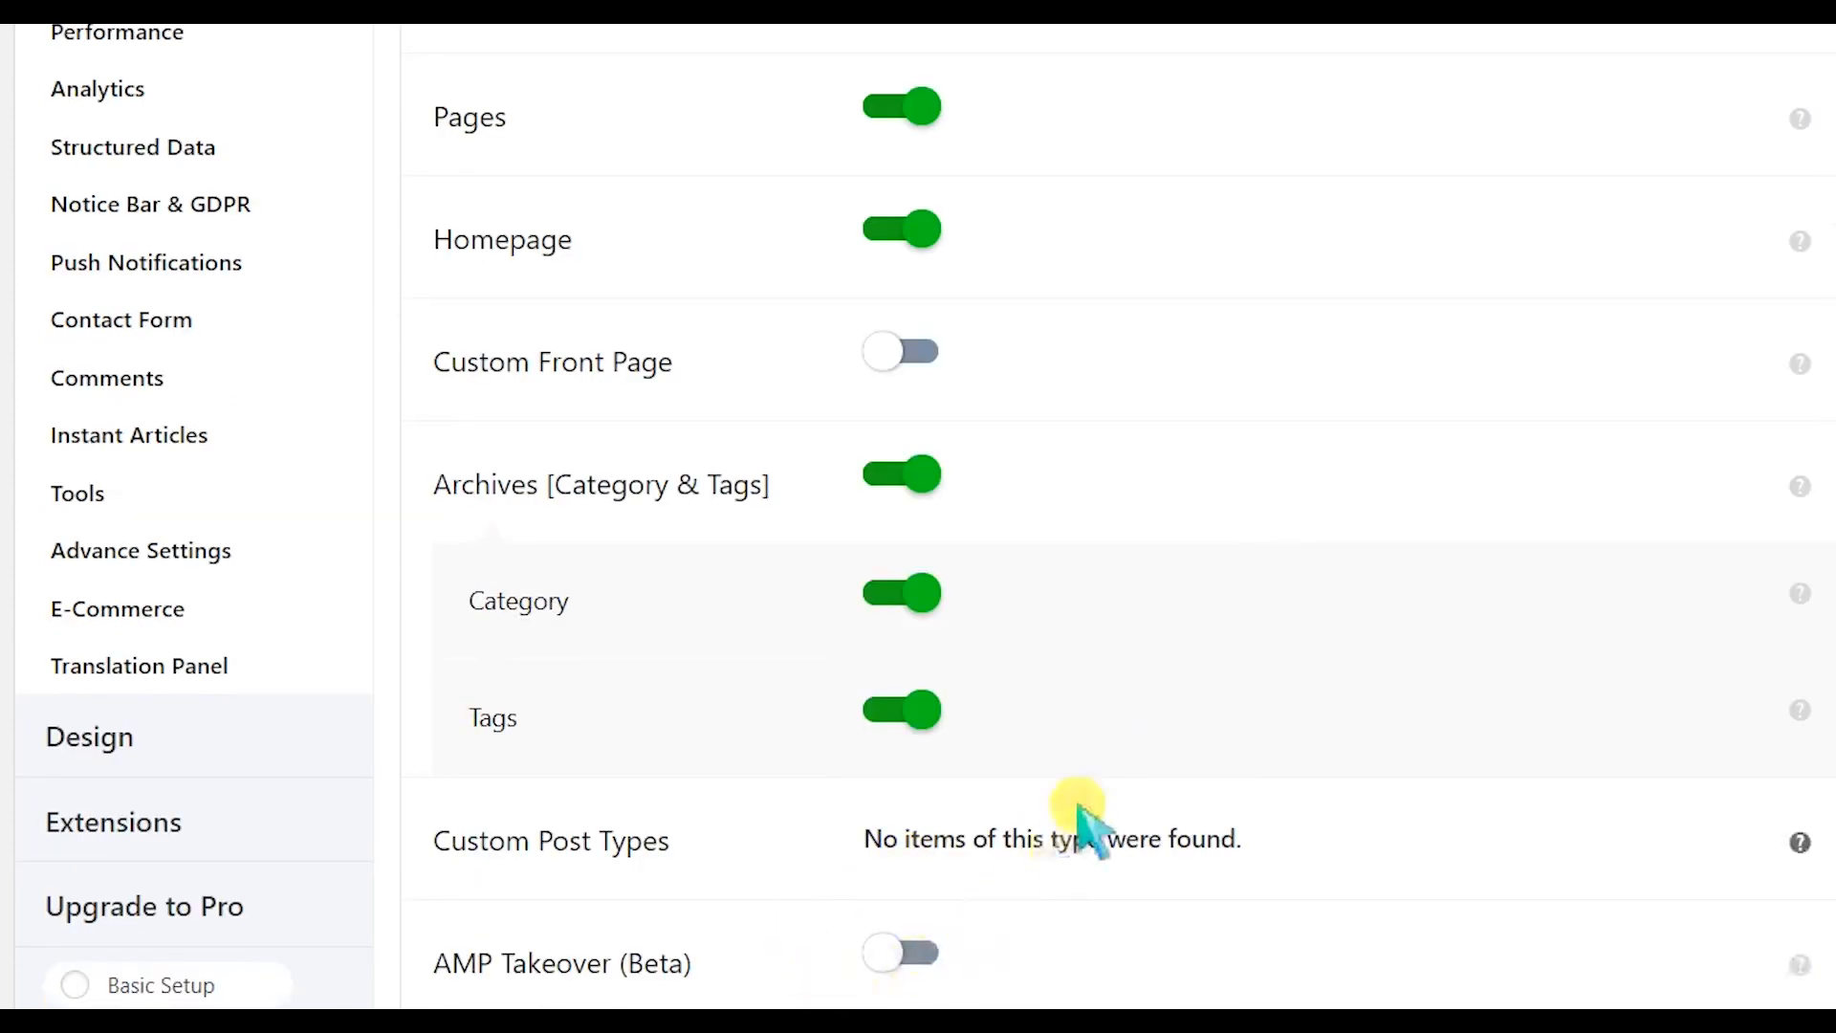
{"action": "scroll", "coordinate": [1182, 608], "scroll_direction": "up", "scroll_amount": 4}
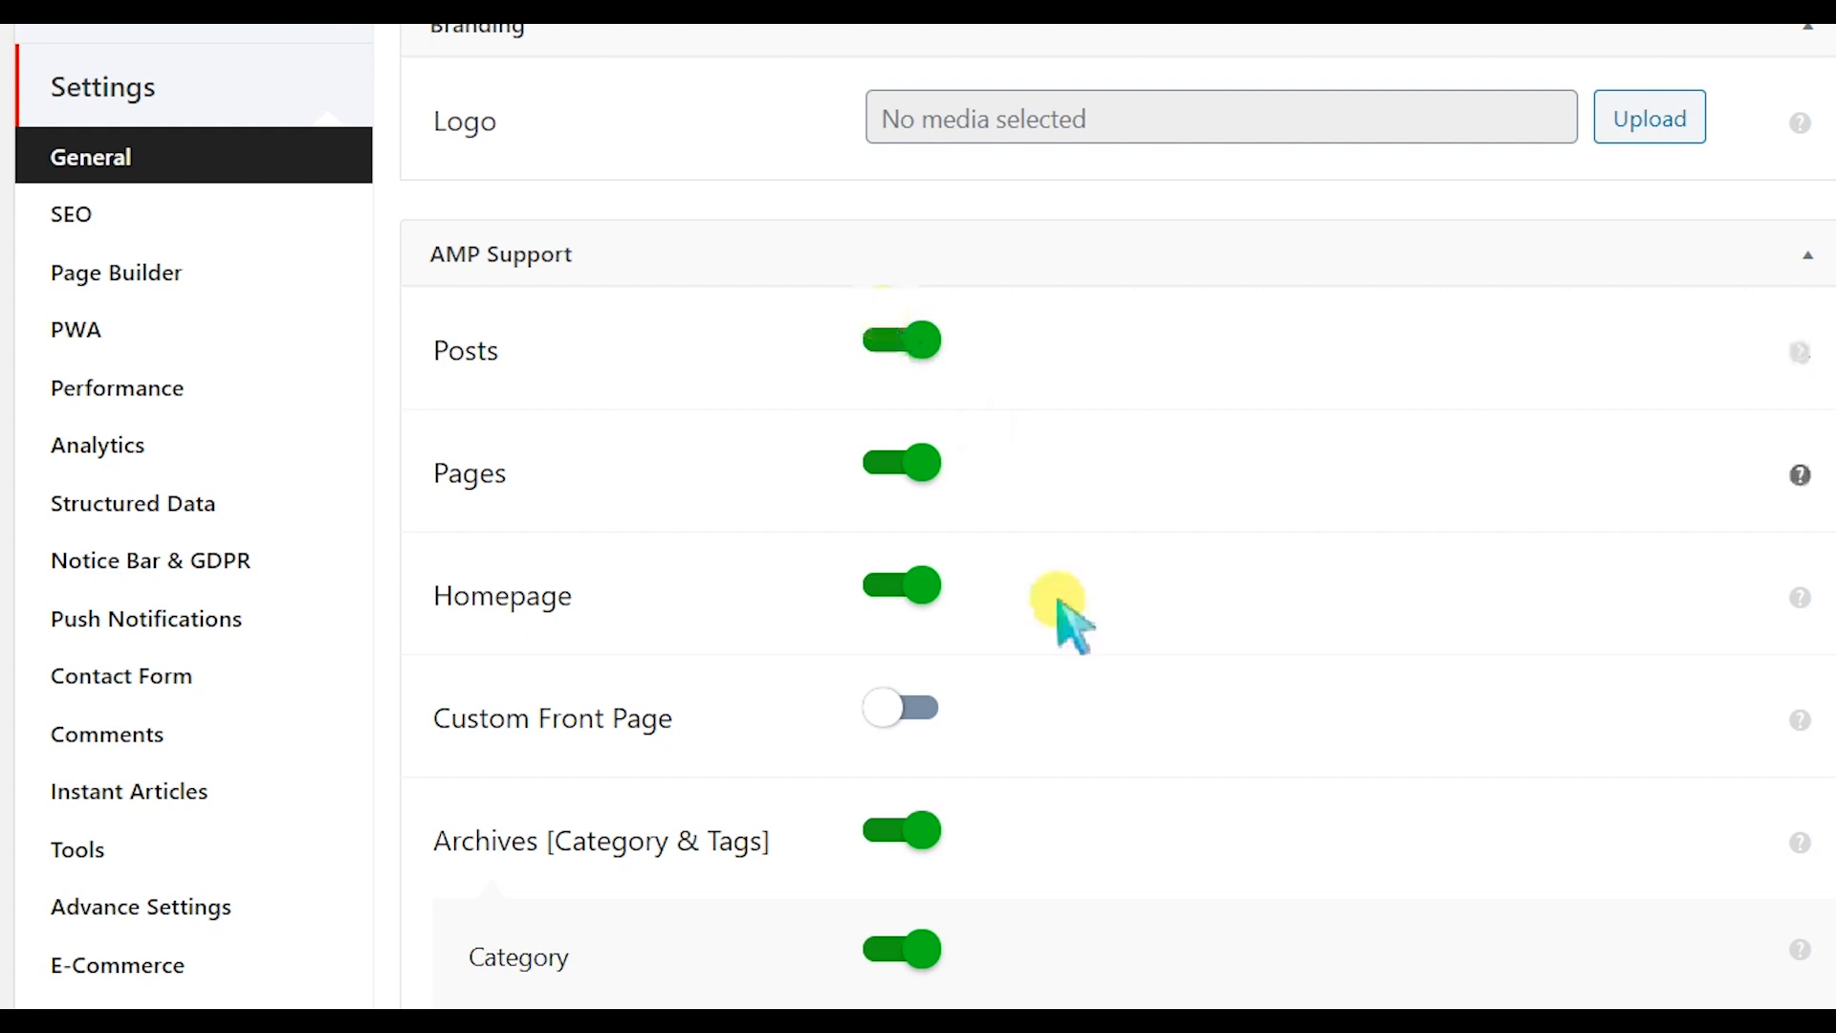
{"action": "scroll", "coordinate": [1301, 976], "scroll_direction": "down", "scroll_amount": 1}
{"action": "scroll", "coordinate": [1301, 976], "scroll_direction": "down", "scroll_amount": 3}
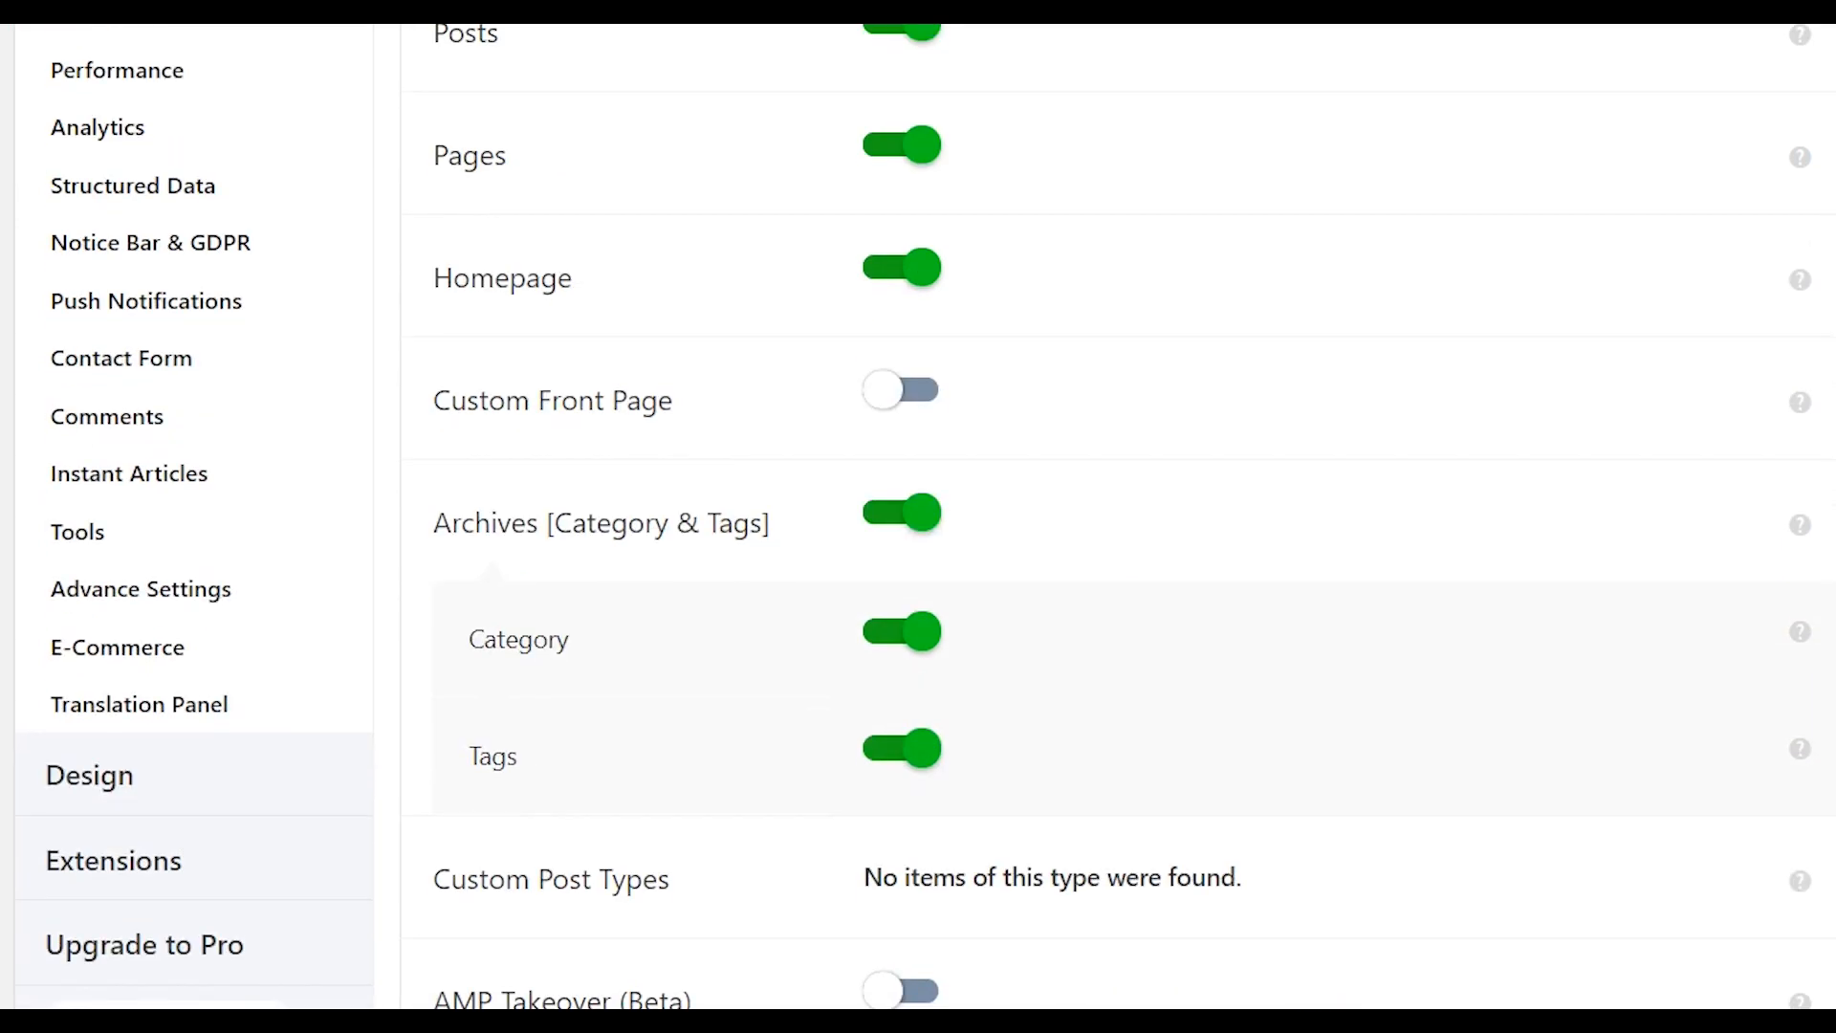
{"action": "left_click", "coordinate": [919, 392]}
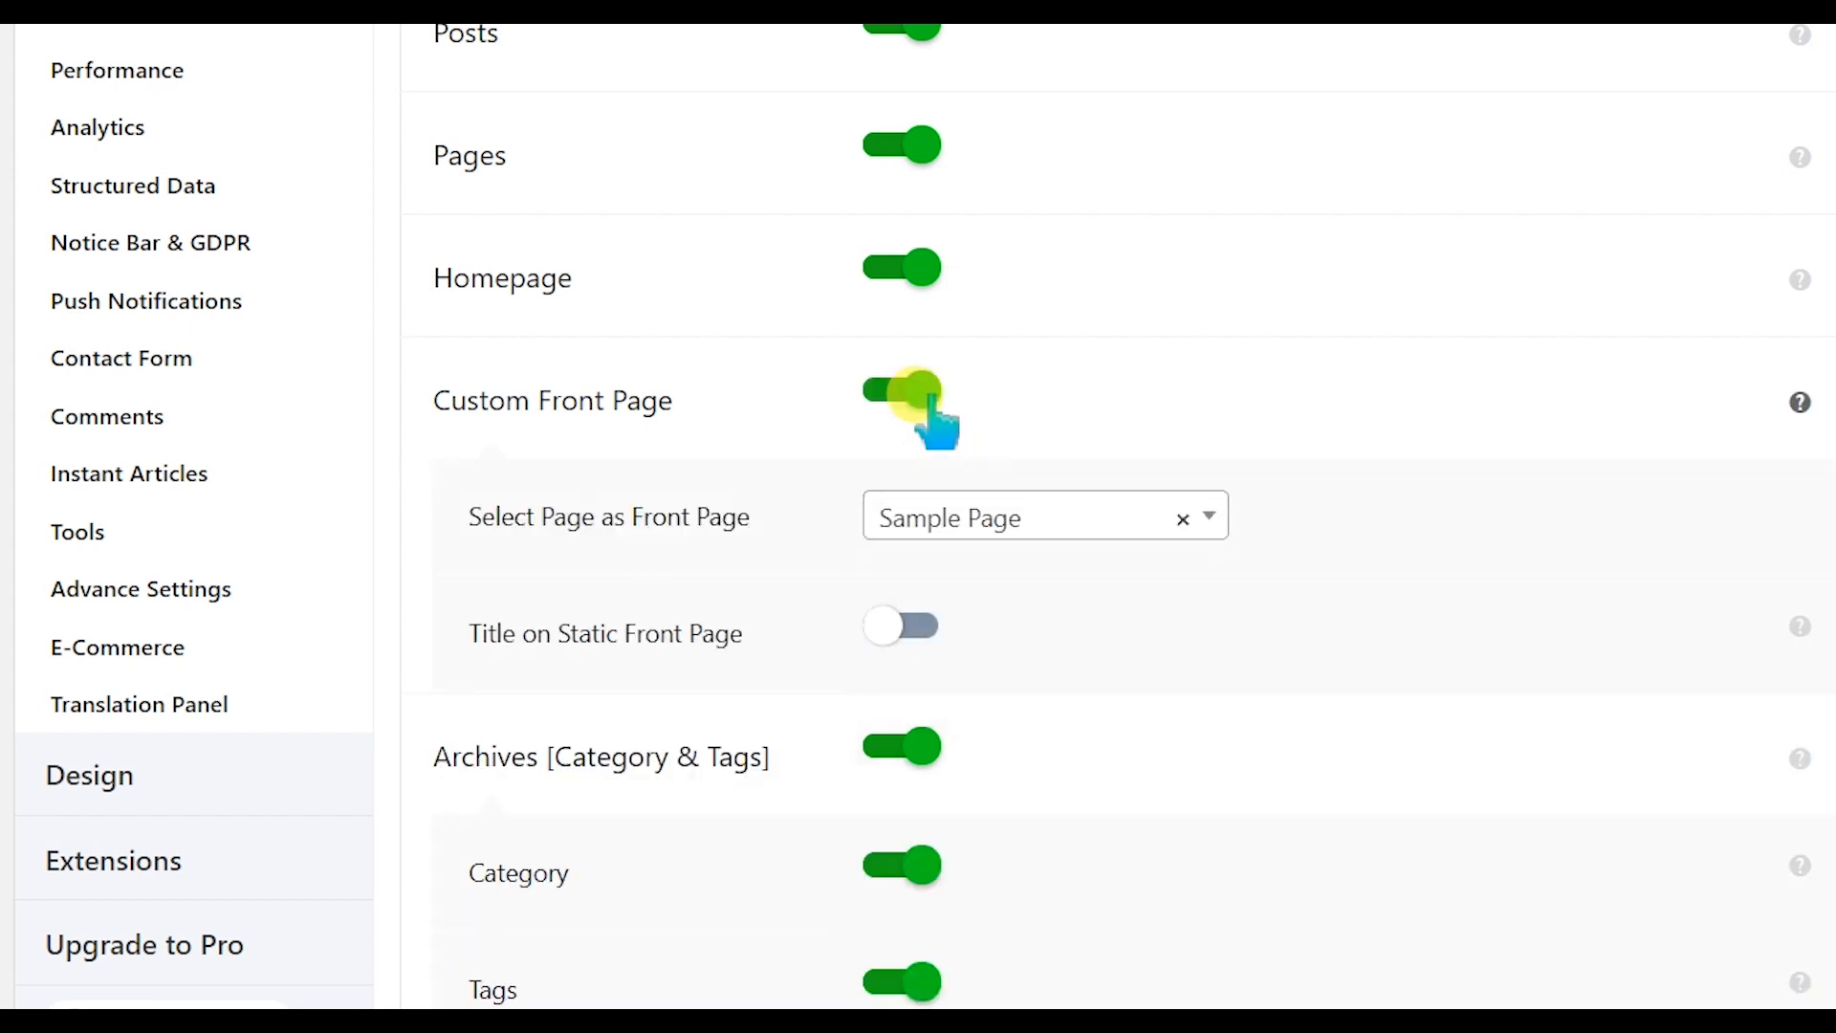
{"action": "left_click", "coordinate": [918, 392]}
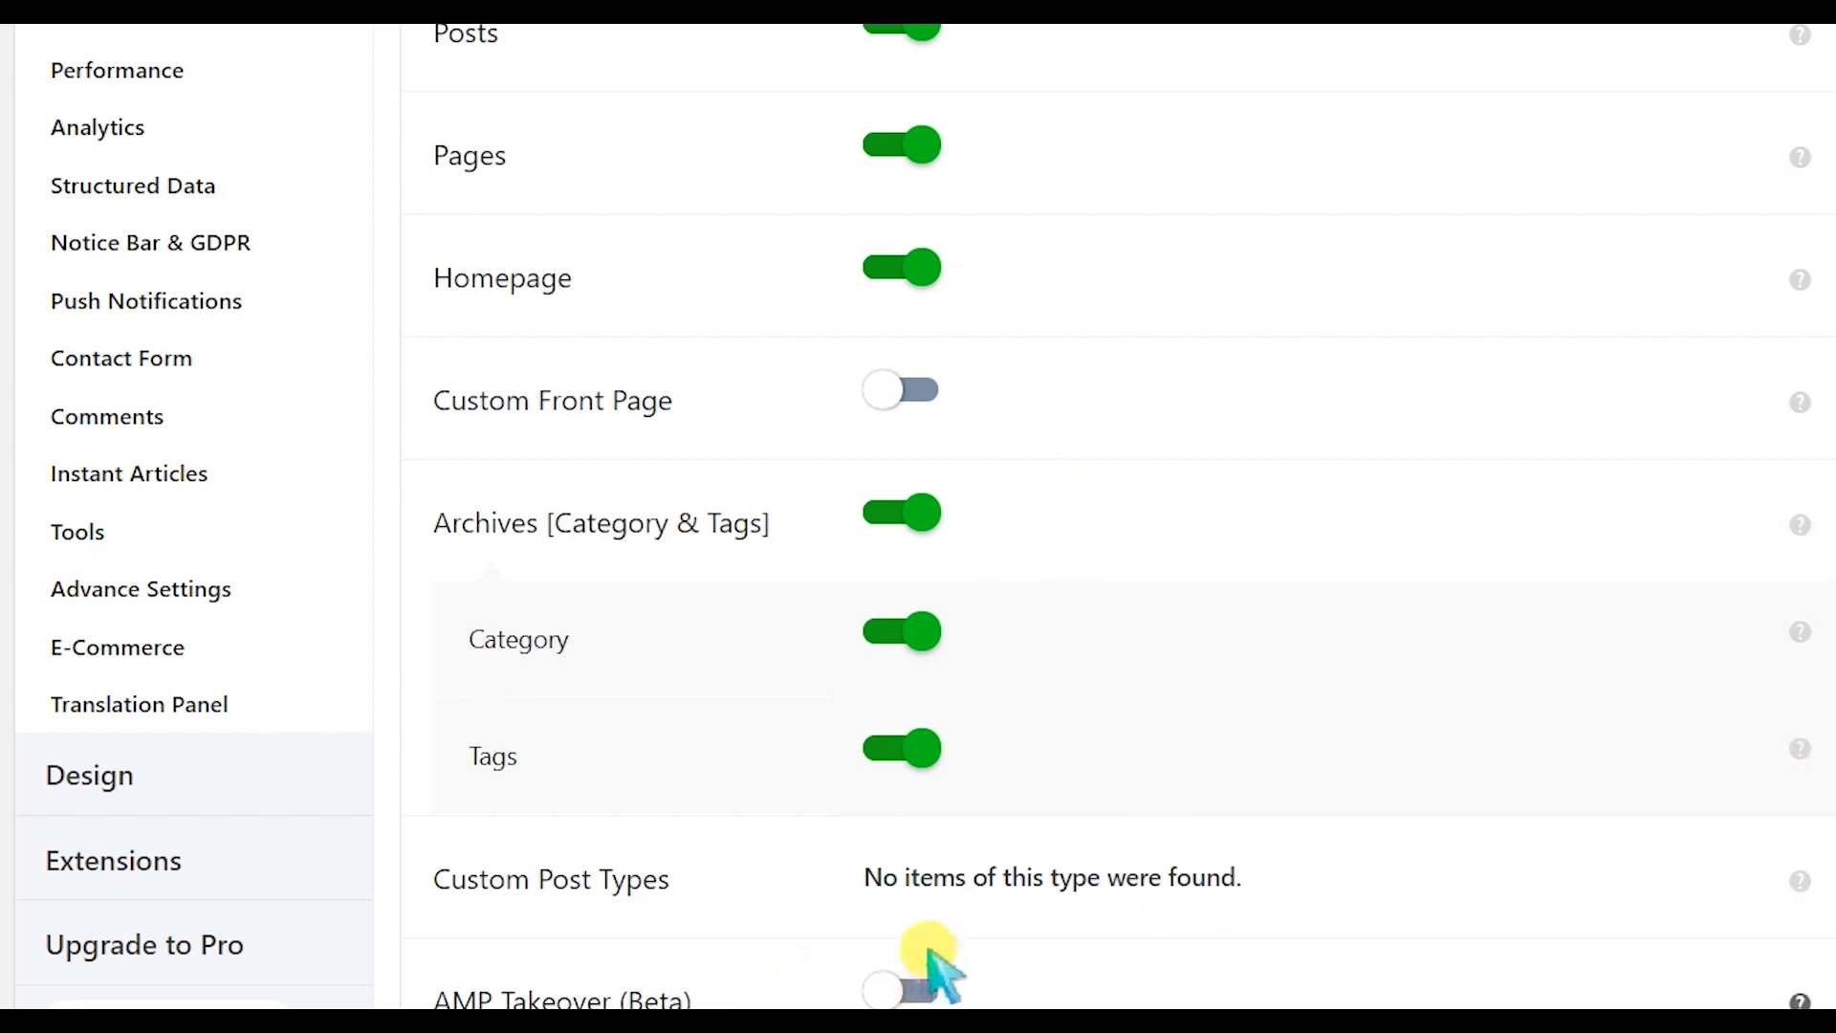
- Open the SEO settings and examine the meta description, OpenGraph and Head Section options
{"action": "scroll", "coordinate": [758, 730], "scroll_direction": "up", "scroll_amount": 5}
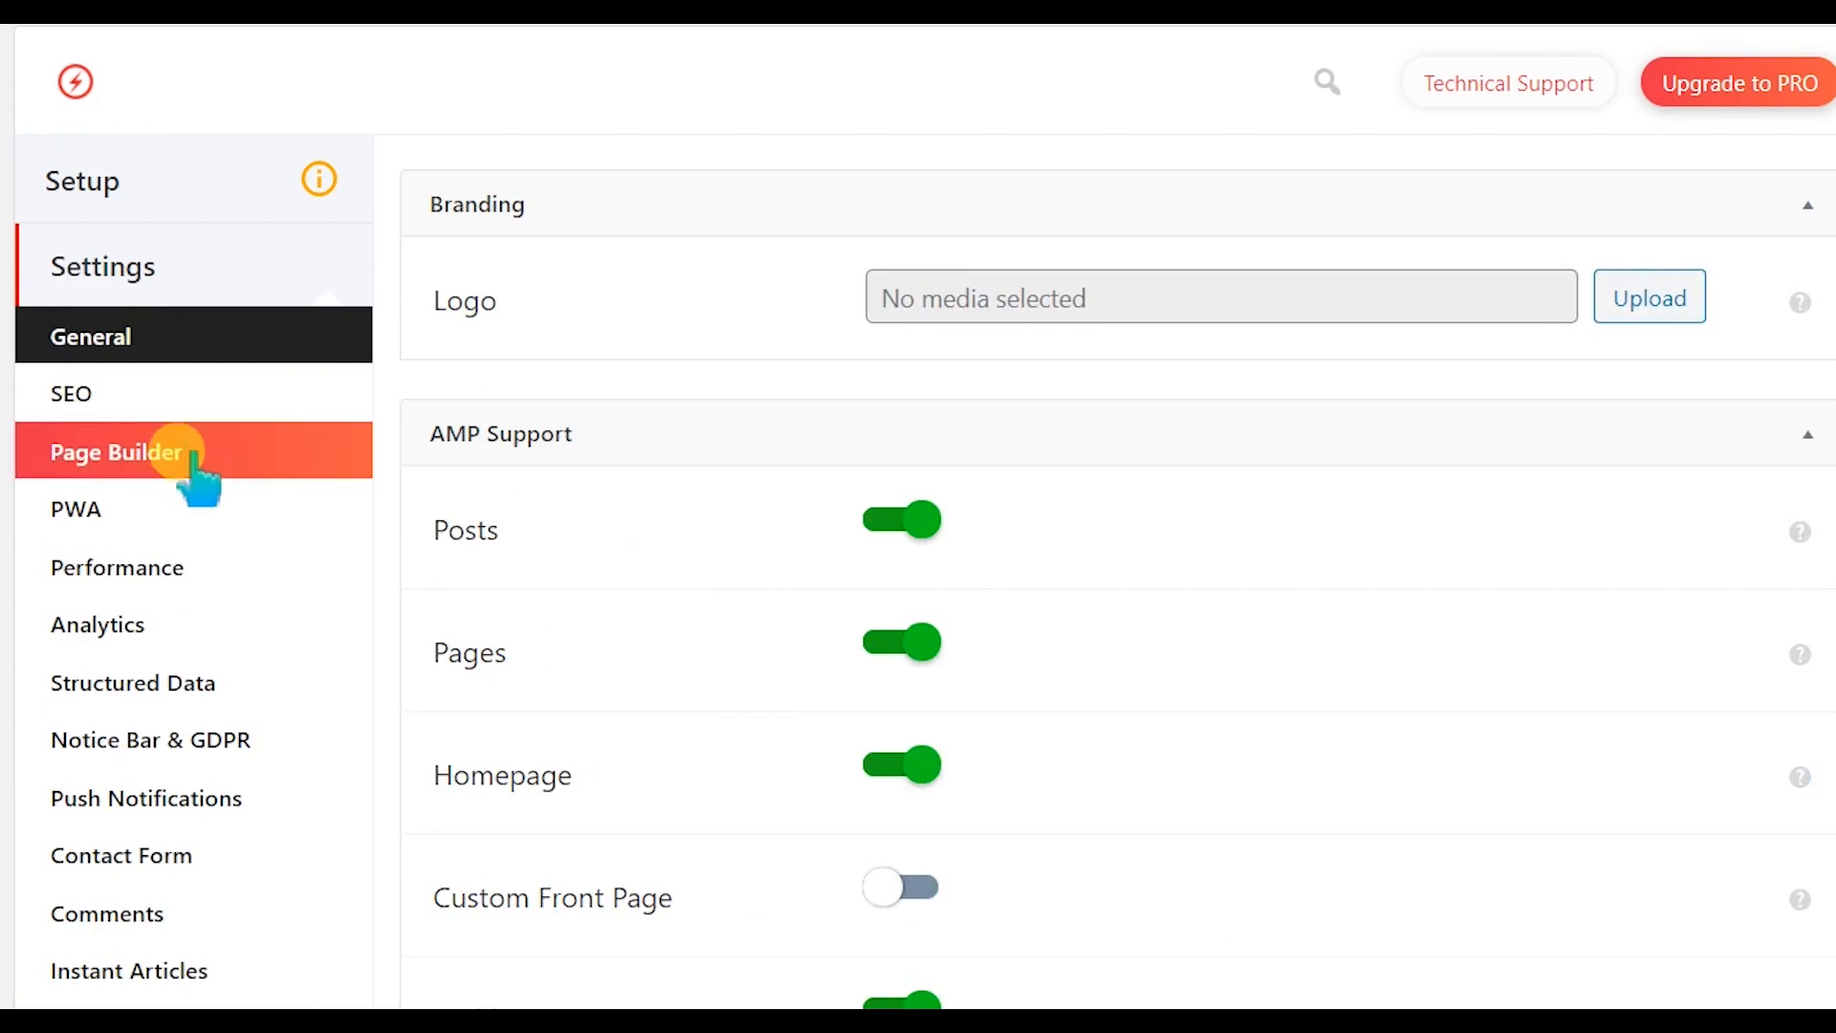
{"action": "left_click", "coordinate": [197, 394]}
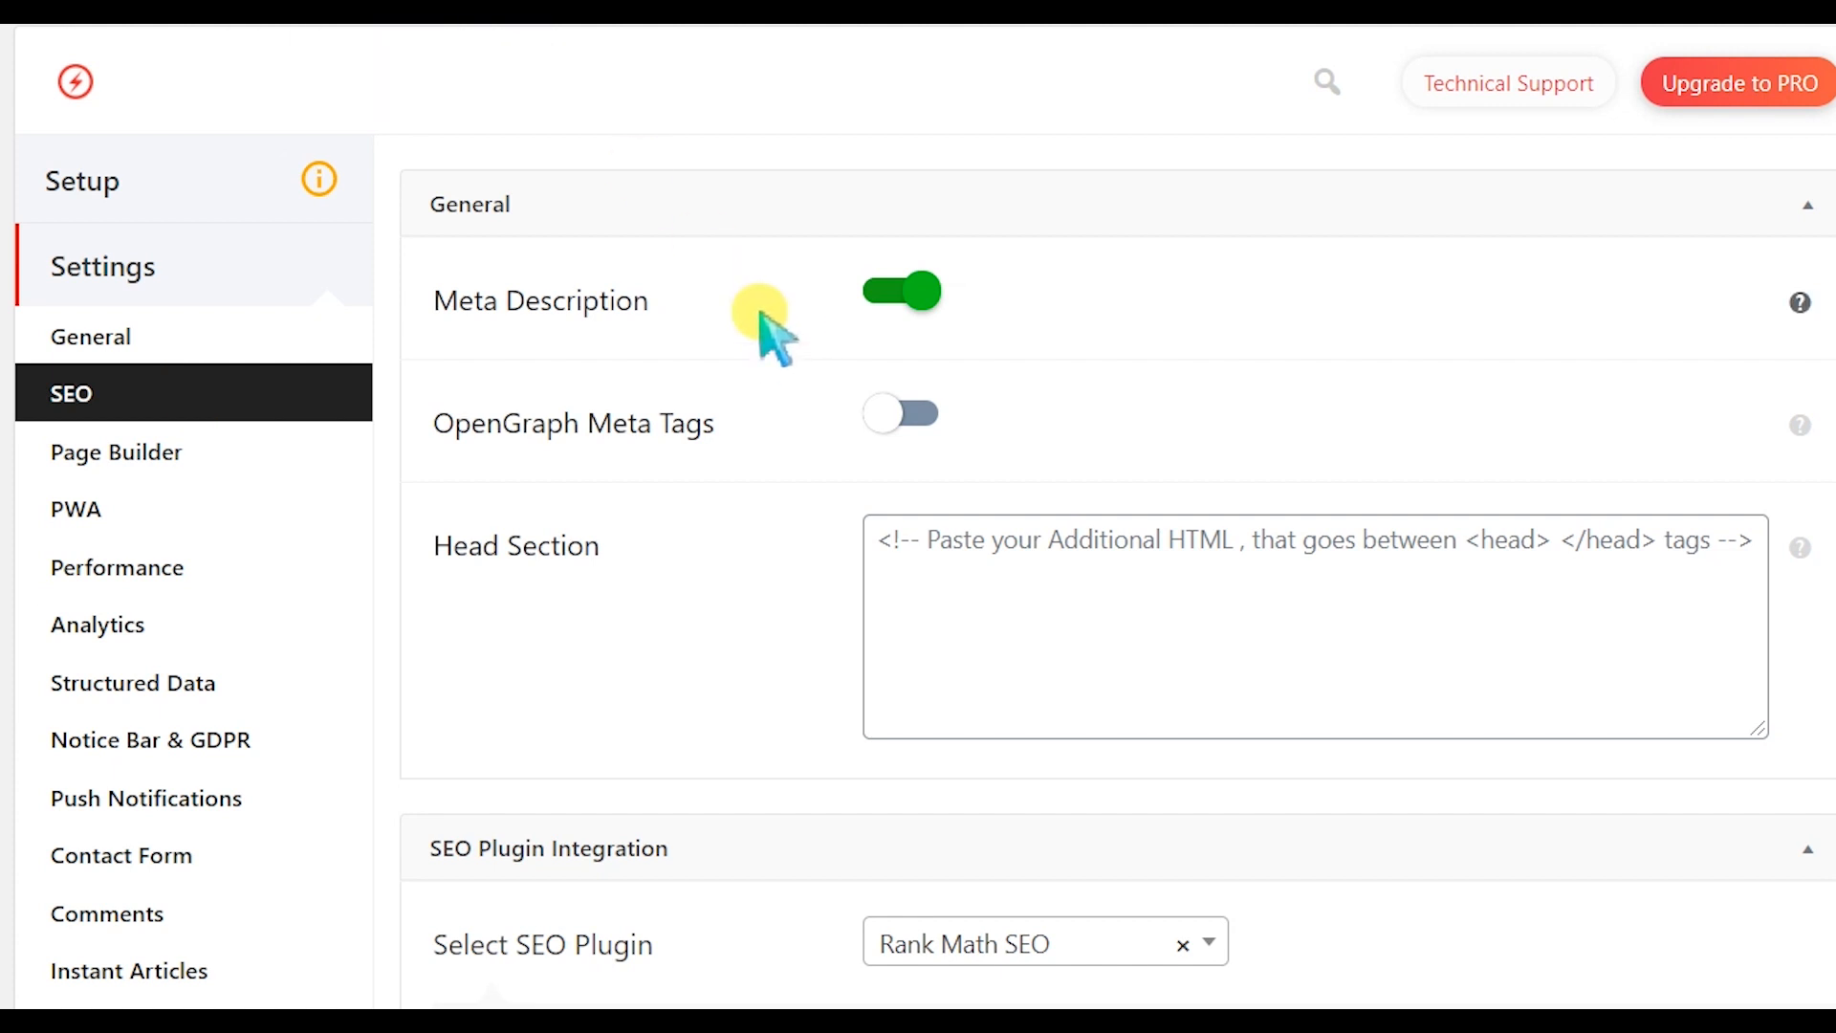
{"action": "scroll", "coordinate": [1176, 439], "scroll_direction": "down", "scroll_amount": 8}
{"action": "scroll", "coordinate": [762, 398], "scroll_direction": "up", "scroll_amount": 8}
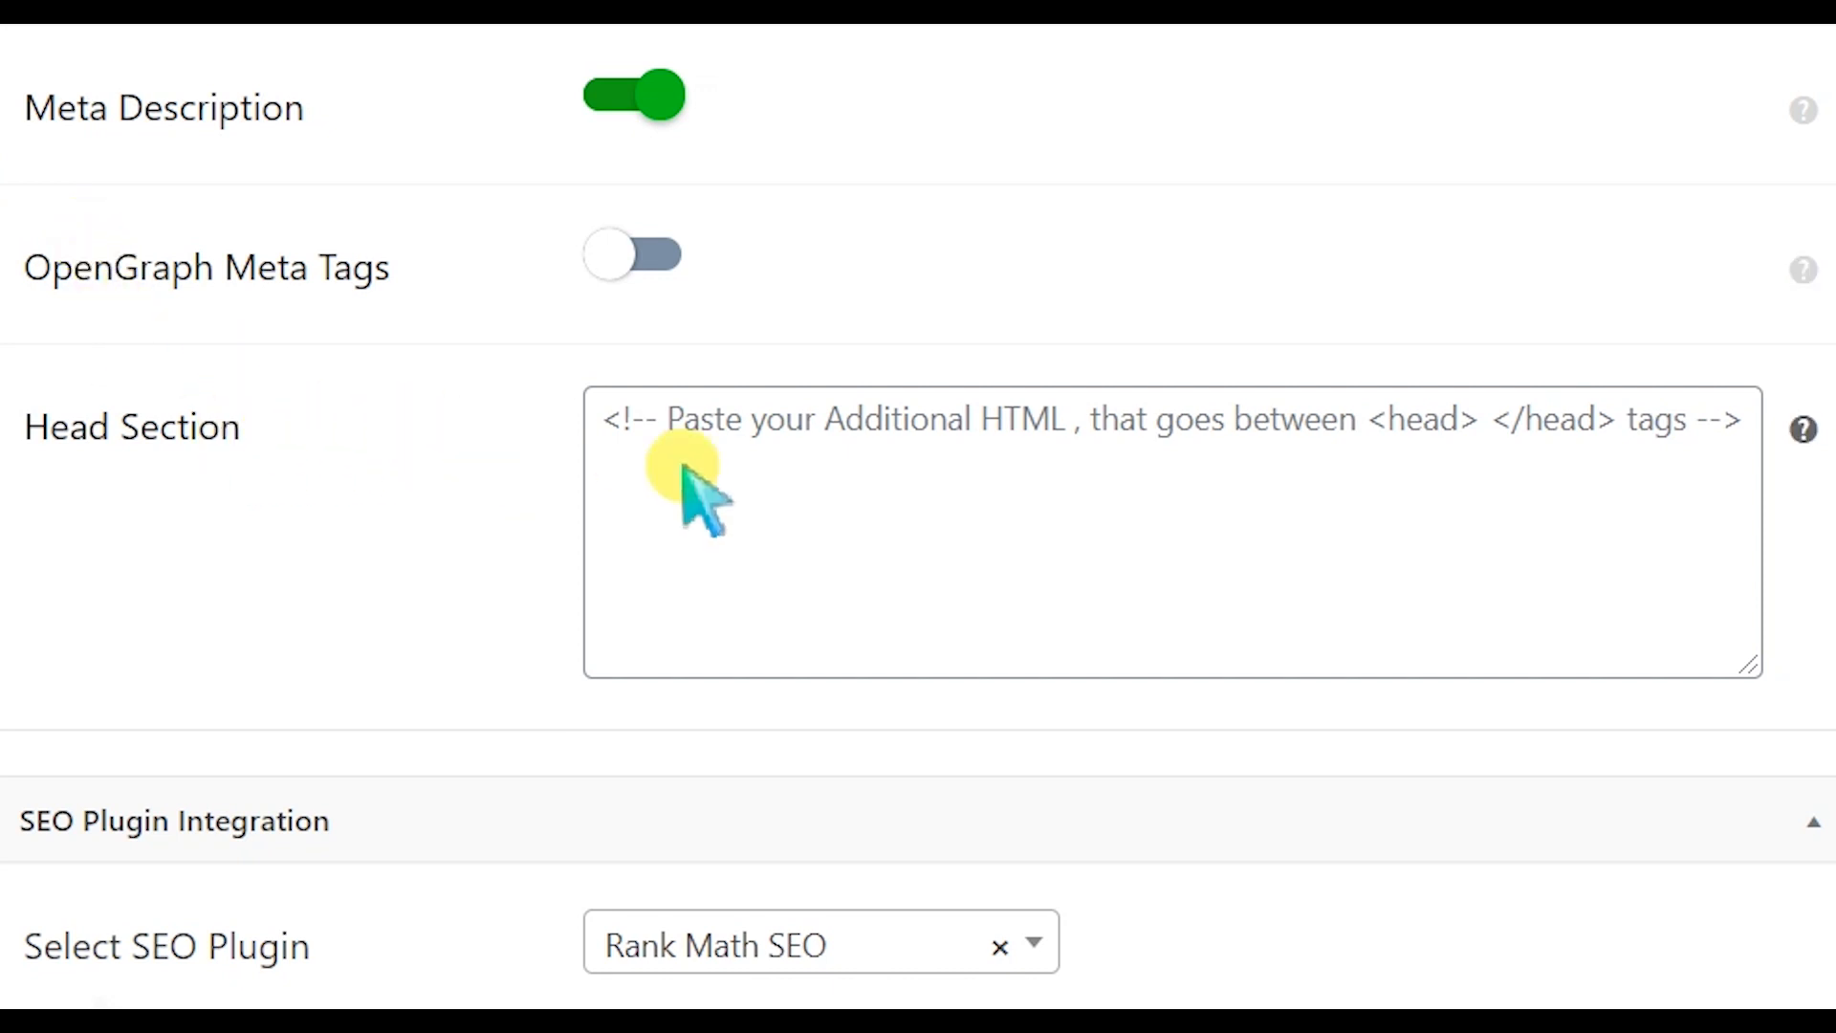
{"action": "left_click", "coordinate": [724, 474]}
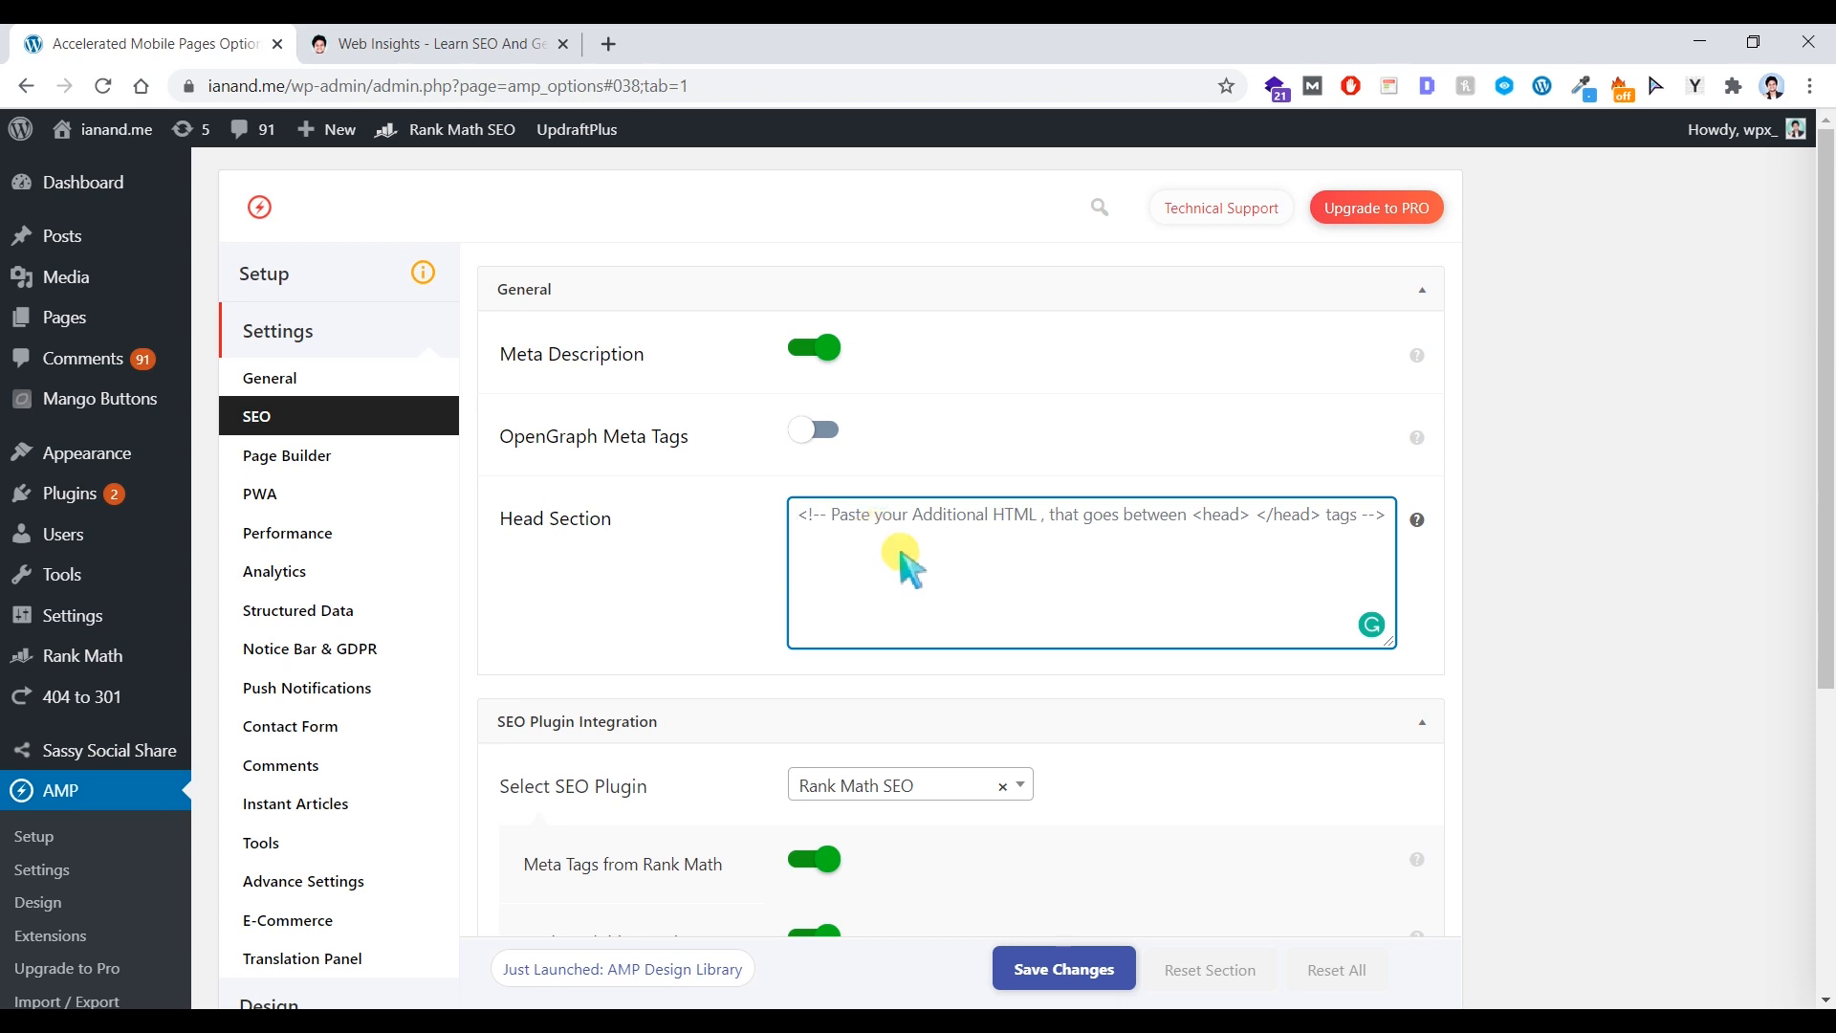
- Select Rank Math SEO as the SEO plugin in the SEO Plugin Integration section
{"action": "scroll", "coordinate": [913, 550], "scroll_direction": "down", "scroll_amount": 2}
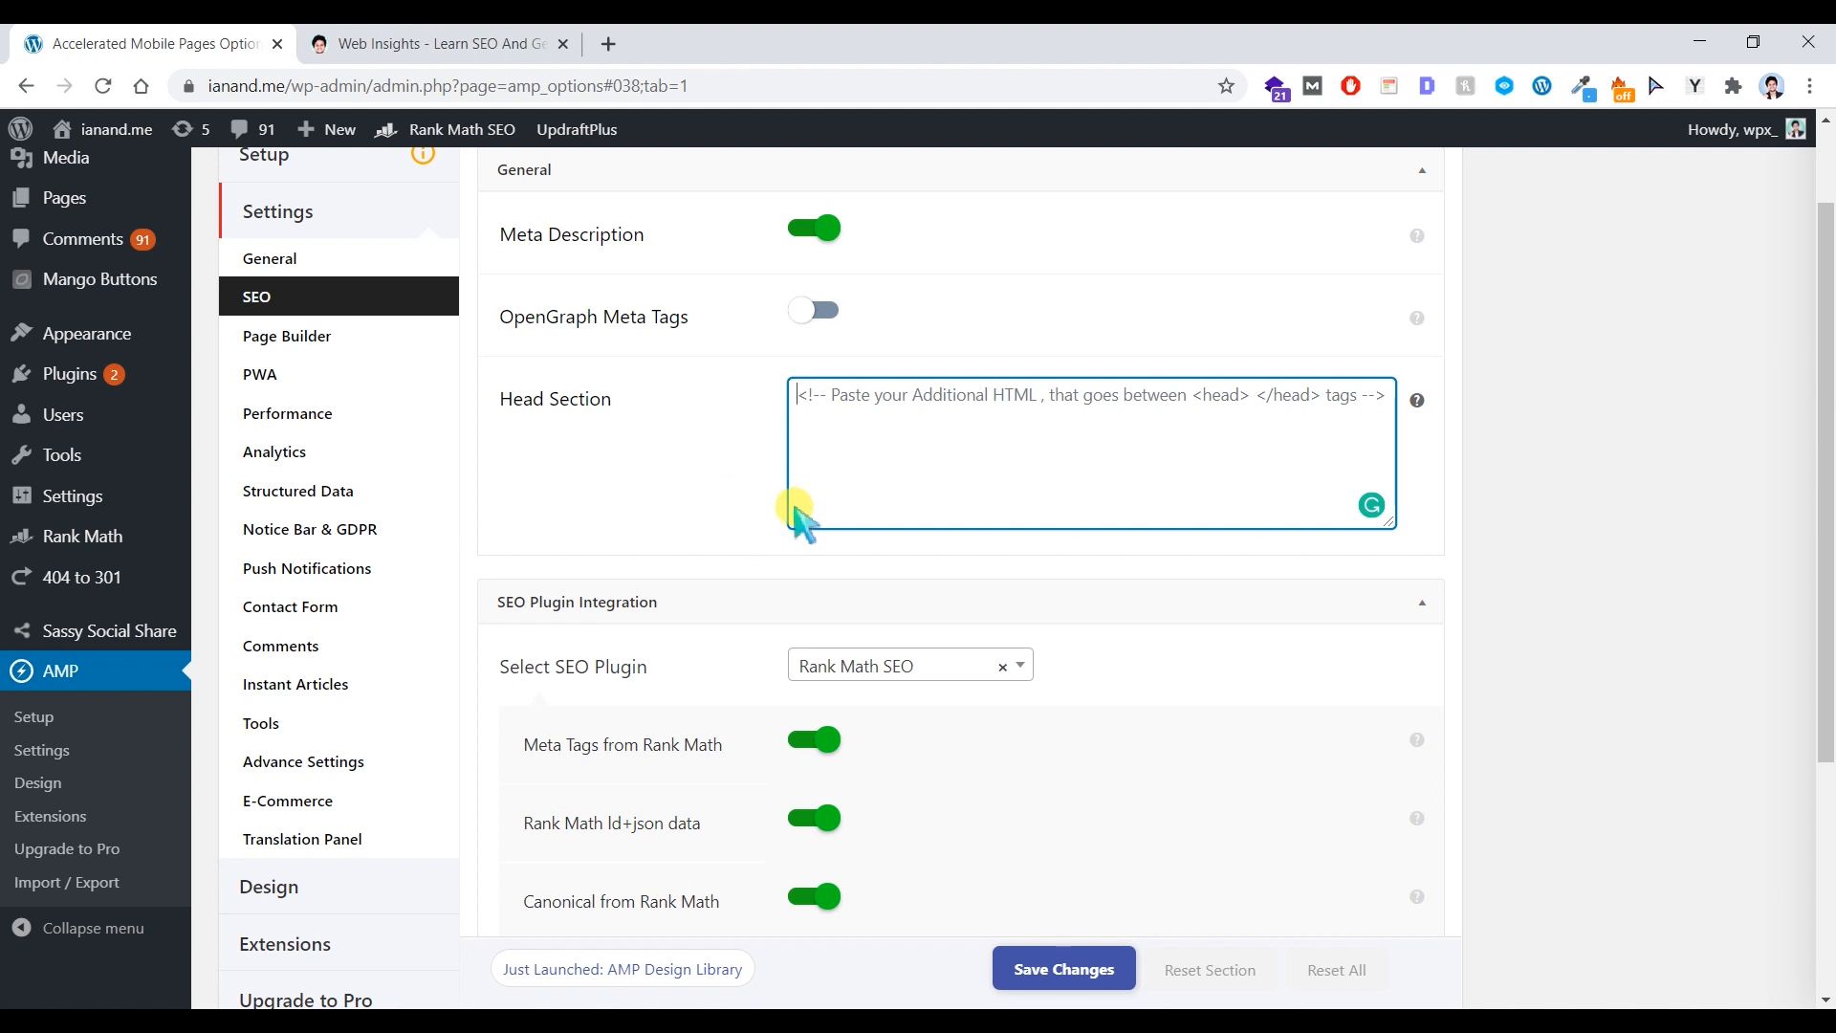
{"action": "scroll", "coordinate": [794, 517], "scroll_direction": "down", "scroll_amount": 2}
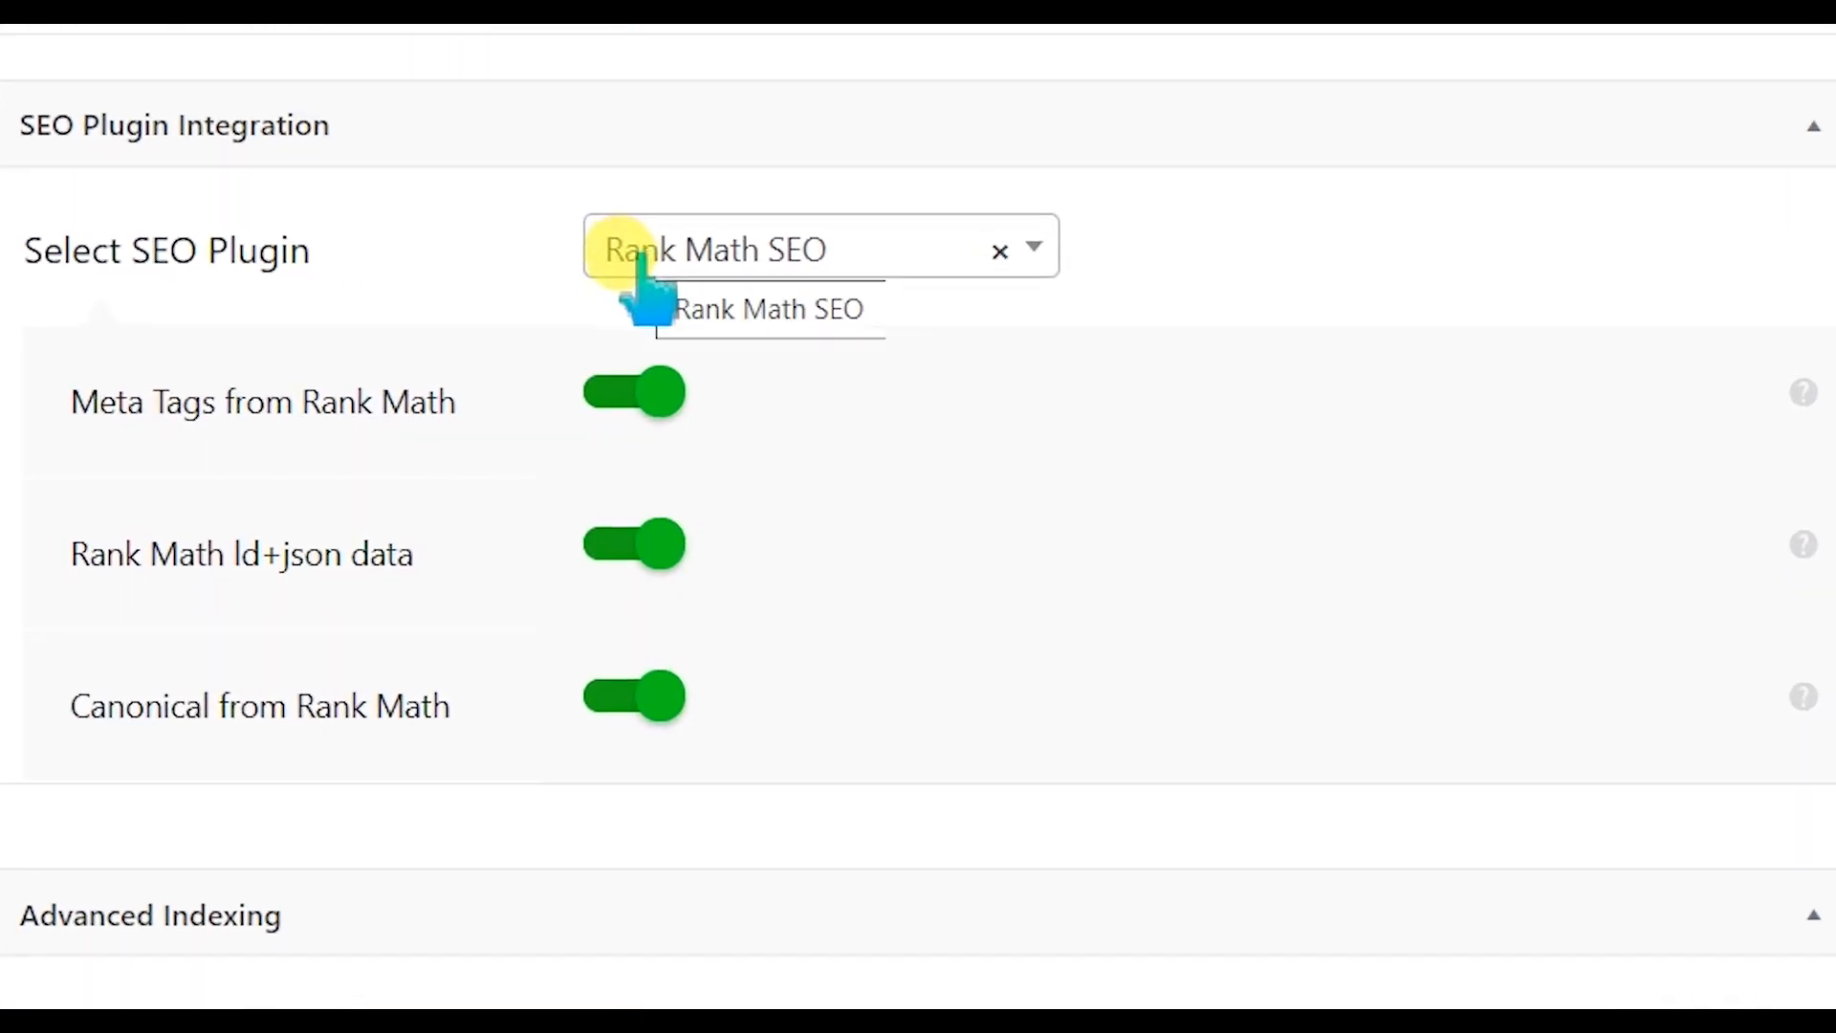
{"action": "left_click", "coordinate": [639, 260]}
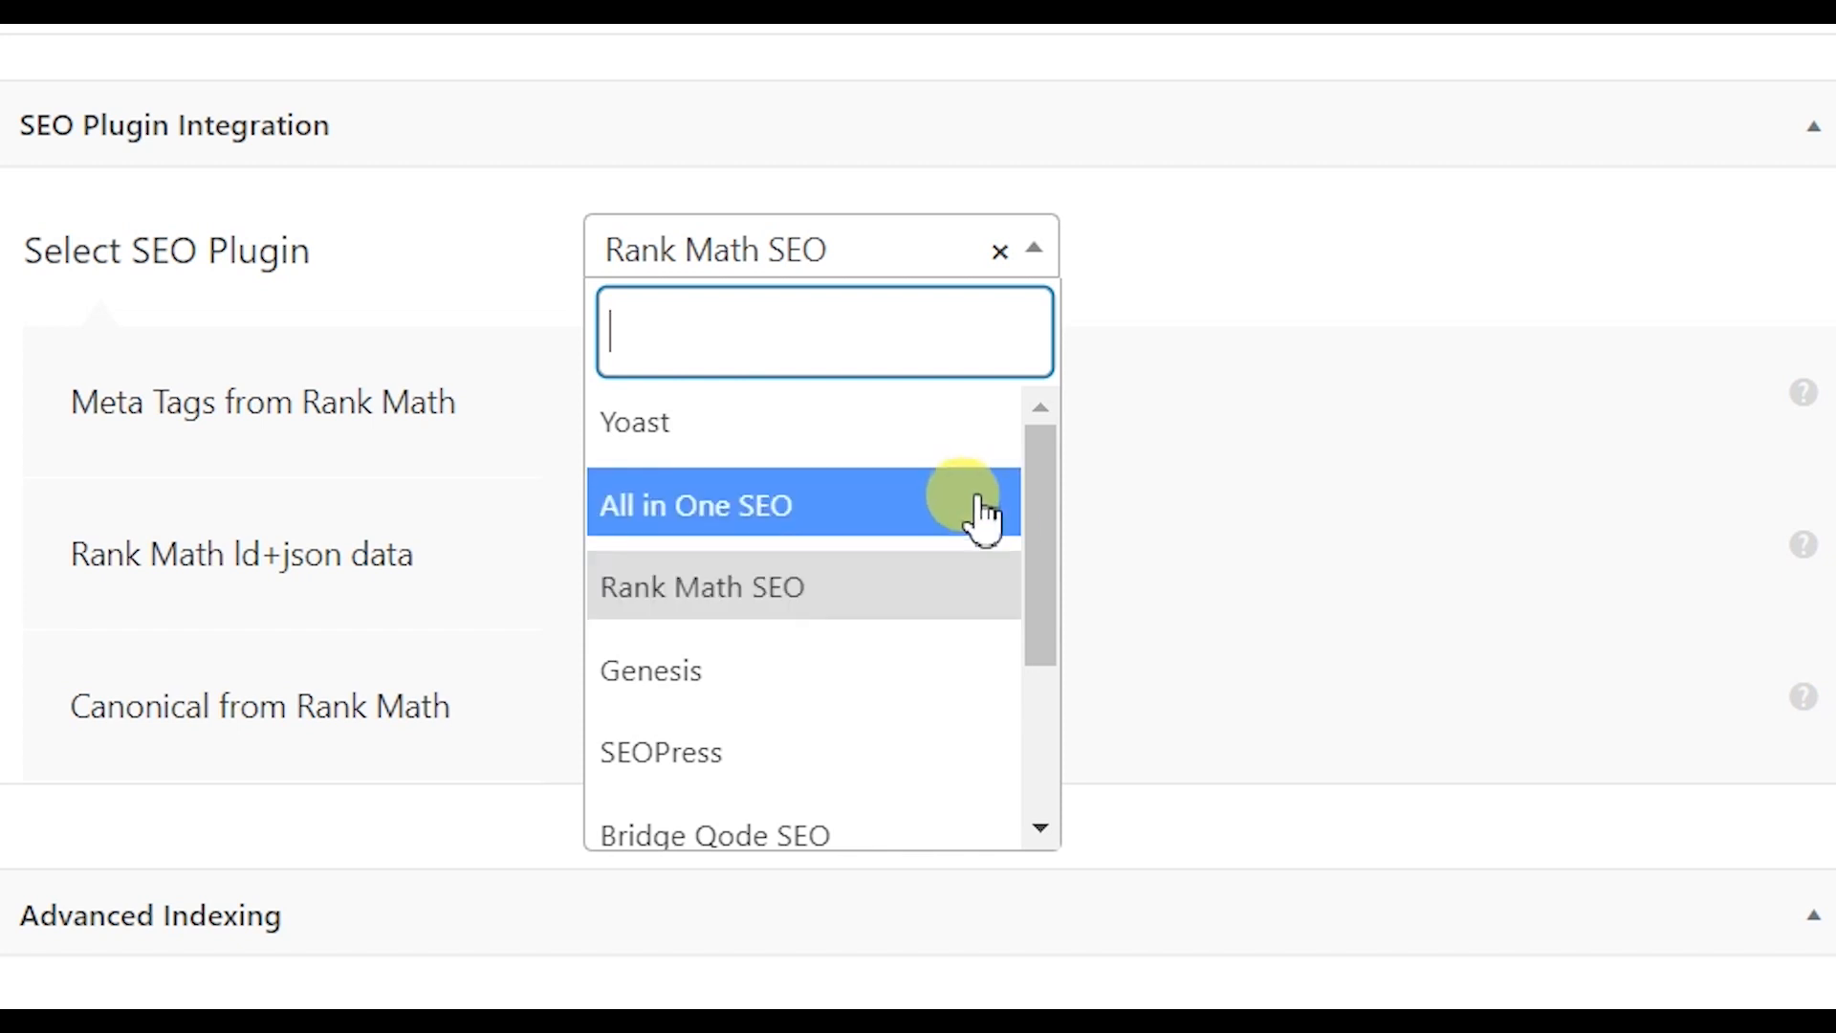
{"action": "left_click", "coordinate": [957, 610]}
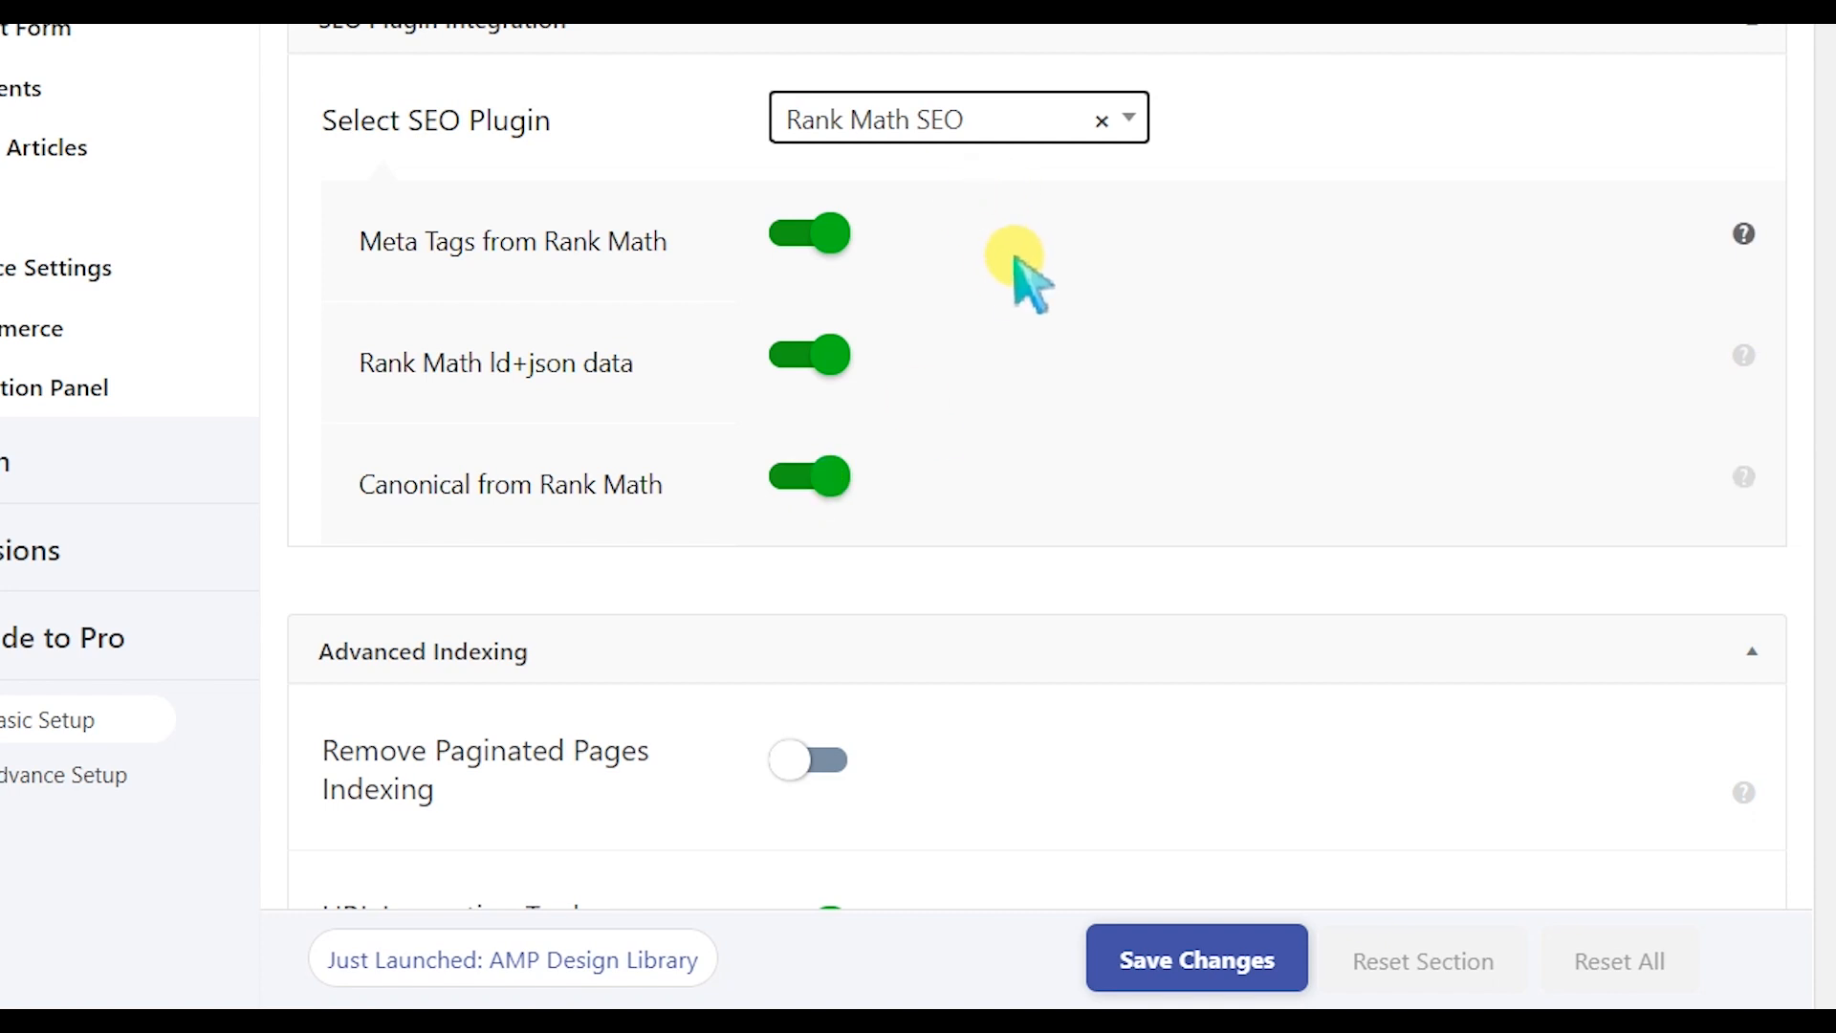
- Check the Rank Math and Advanced Indexing options, and save the SEO settings
{"action": "scroll", "coordinate": [961, 258], "scroll_direction": "down", "scroll_amount": 3}
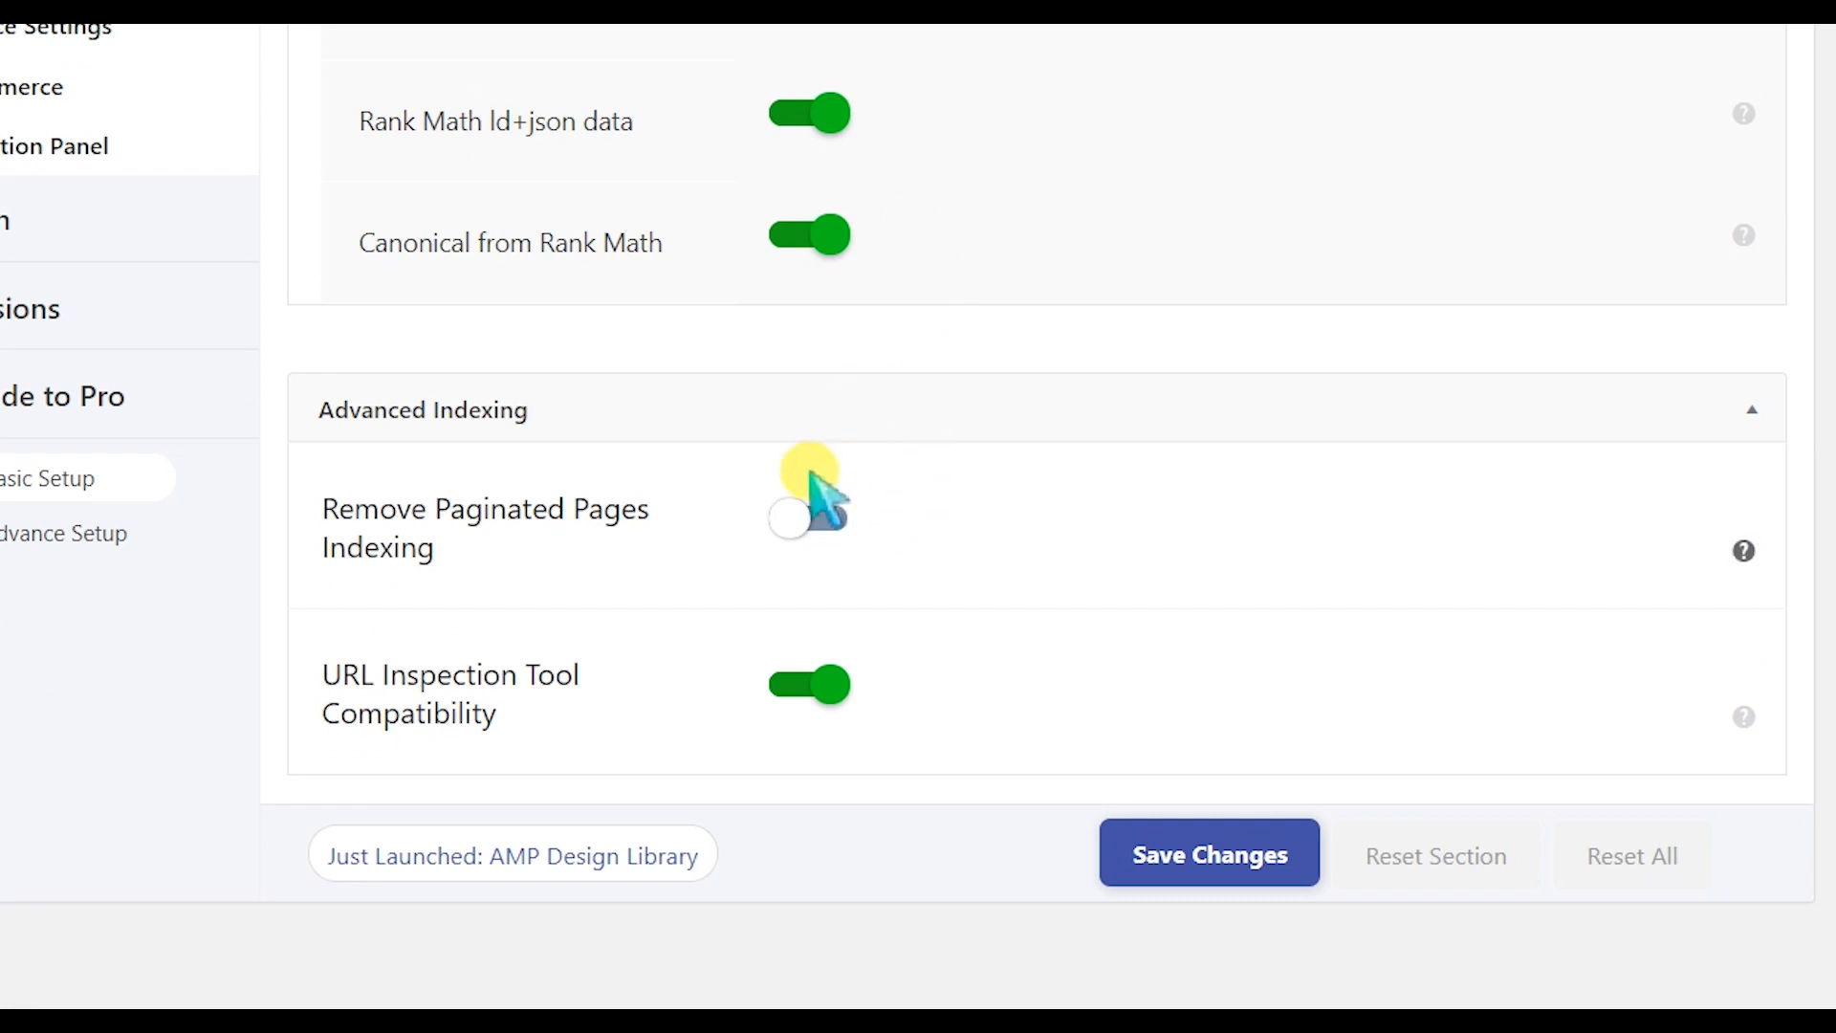
{"action": "scroll", "coordinate": [1004, 669], "scroll_direction": "up", "scroll_amount": 2}
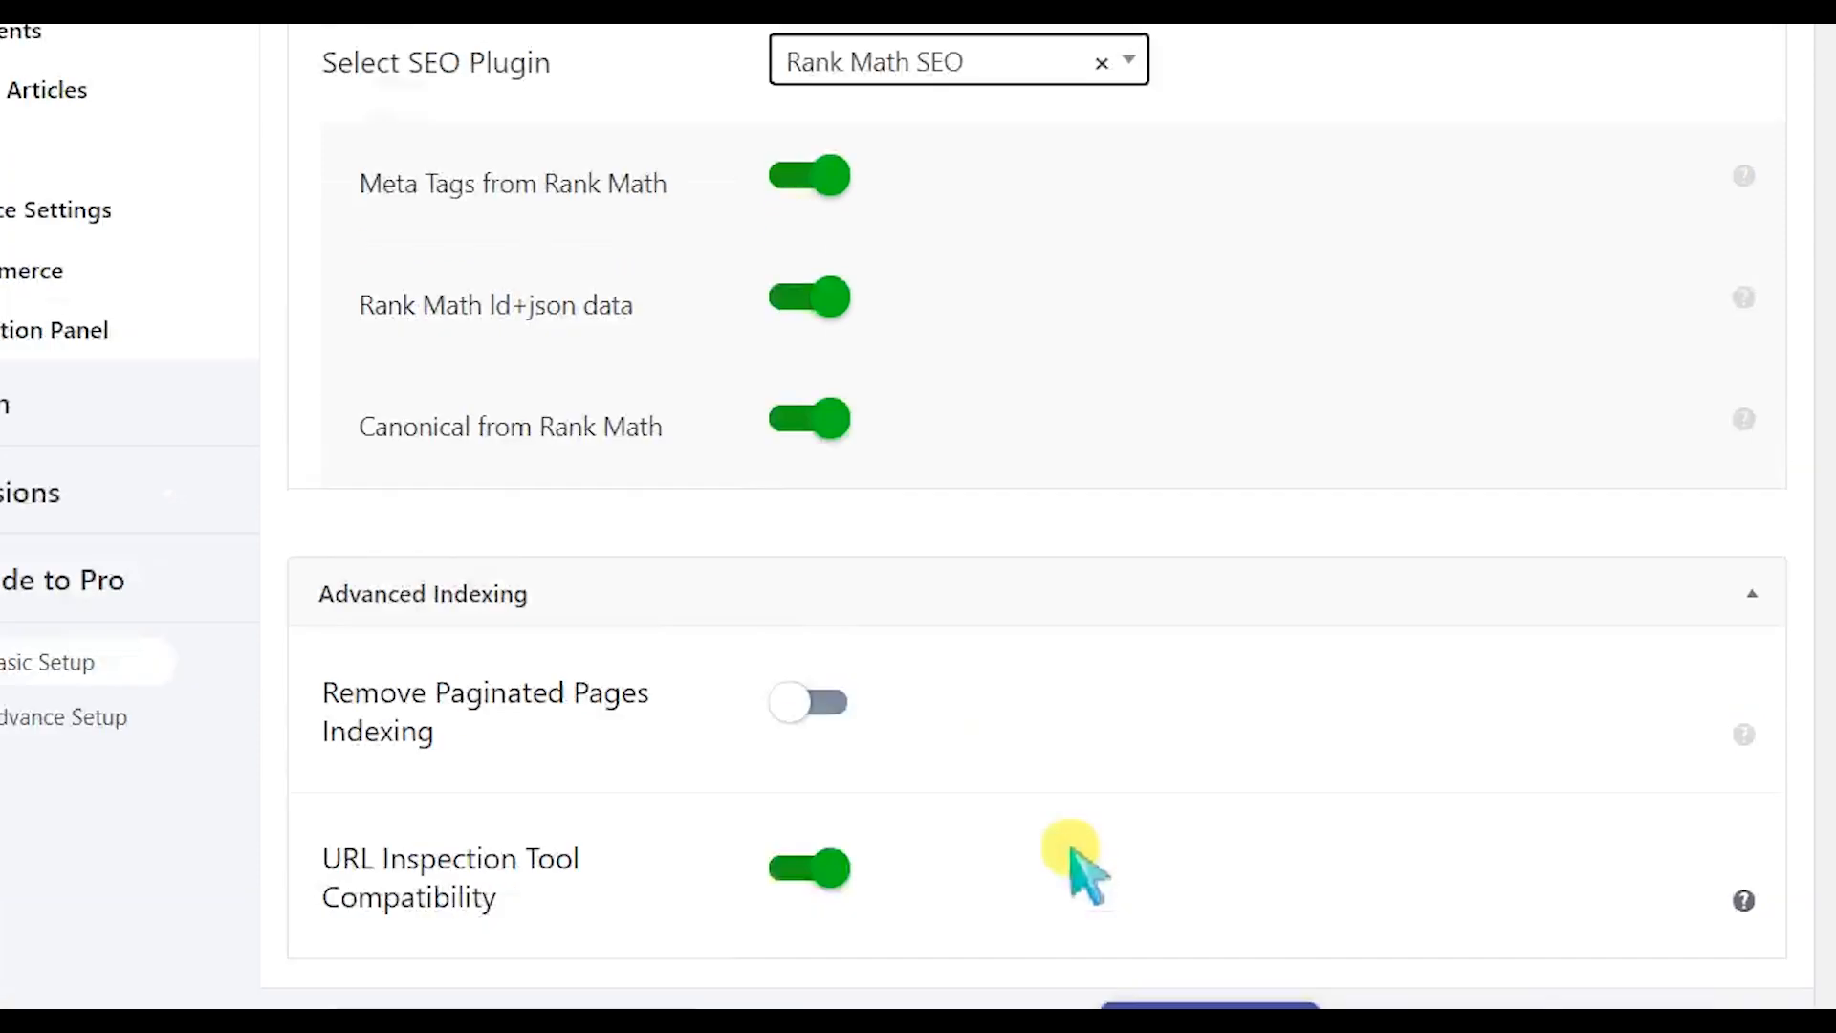
{"action": "scroll", "coordinate": [1181, 856], "scroll_direction": "down", "scroll_amount": 2}
{"action": "left_click", "coordinate": [1203, 856]}
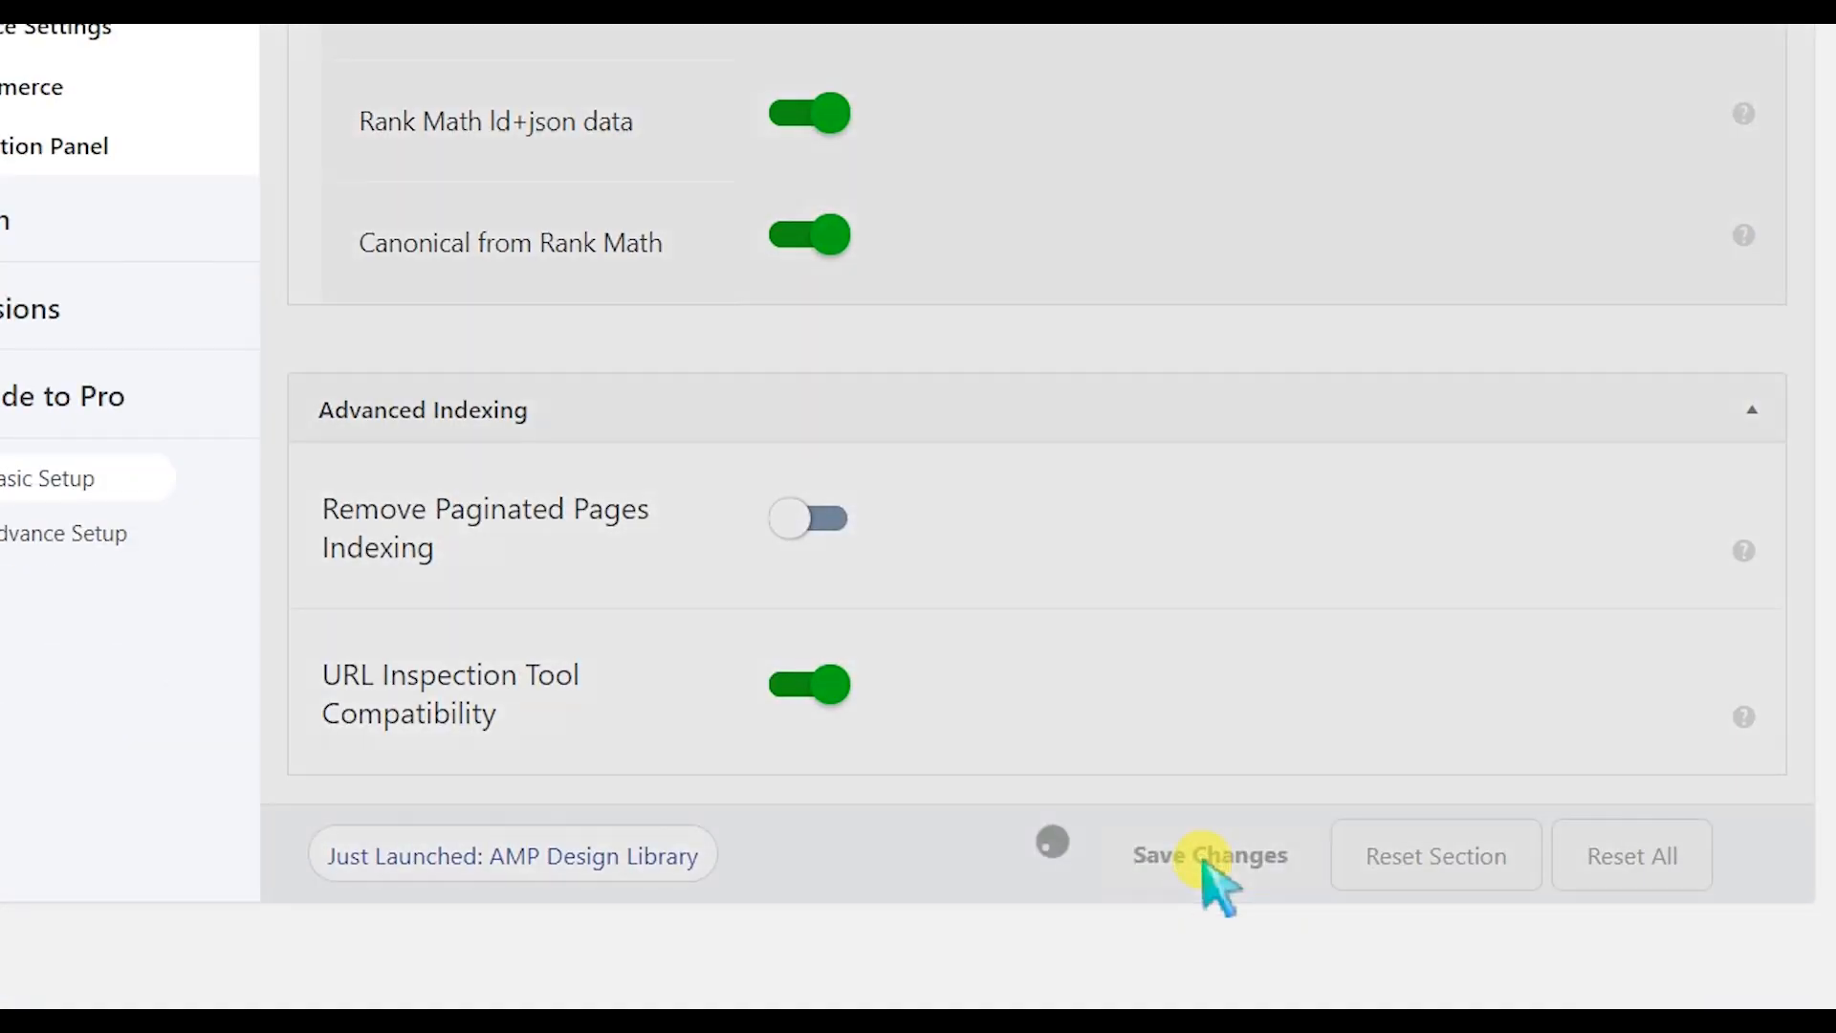
{"action": "scroll", "coordinate": [950, 491], "scroll_direction": "up", "scroll_amount": 8}
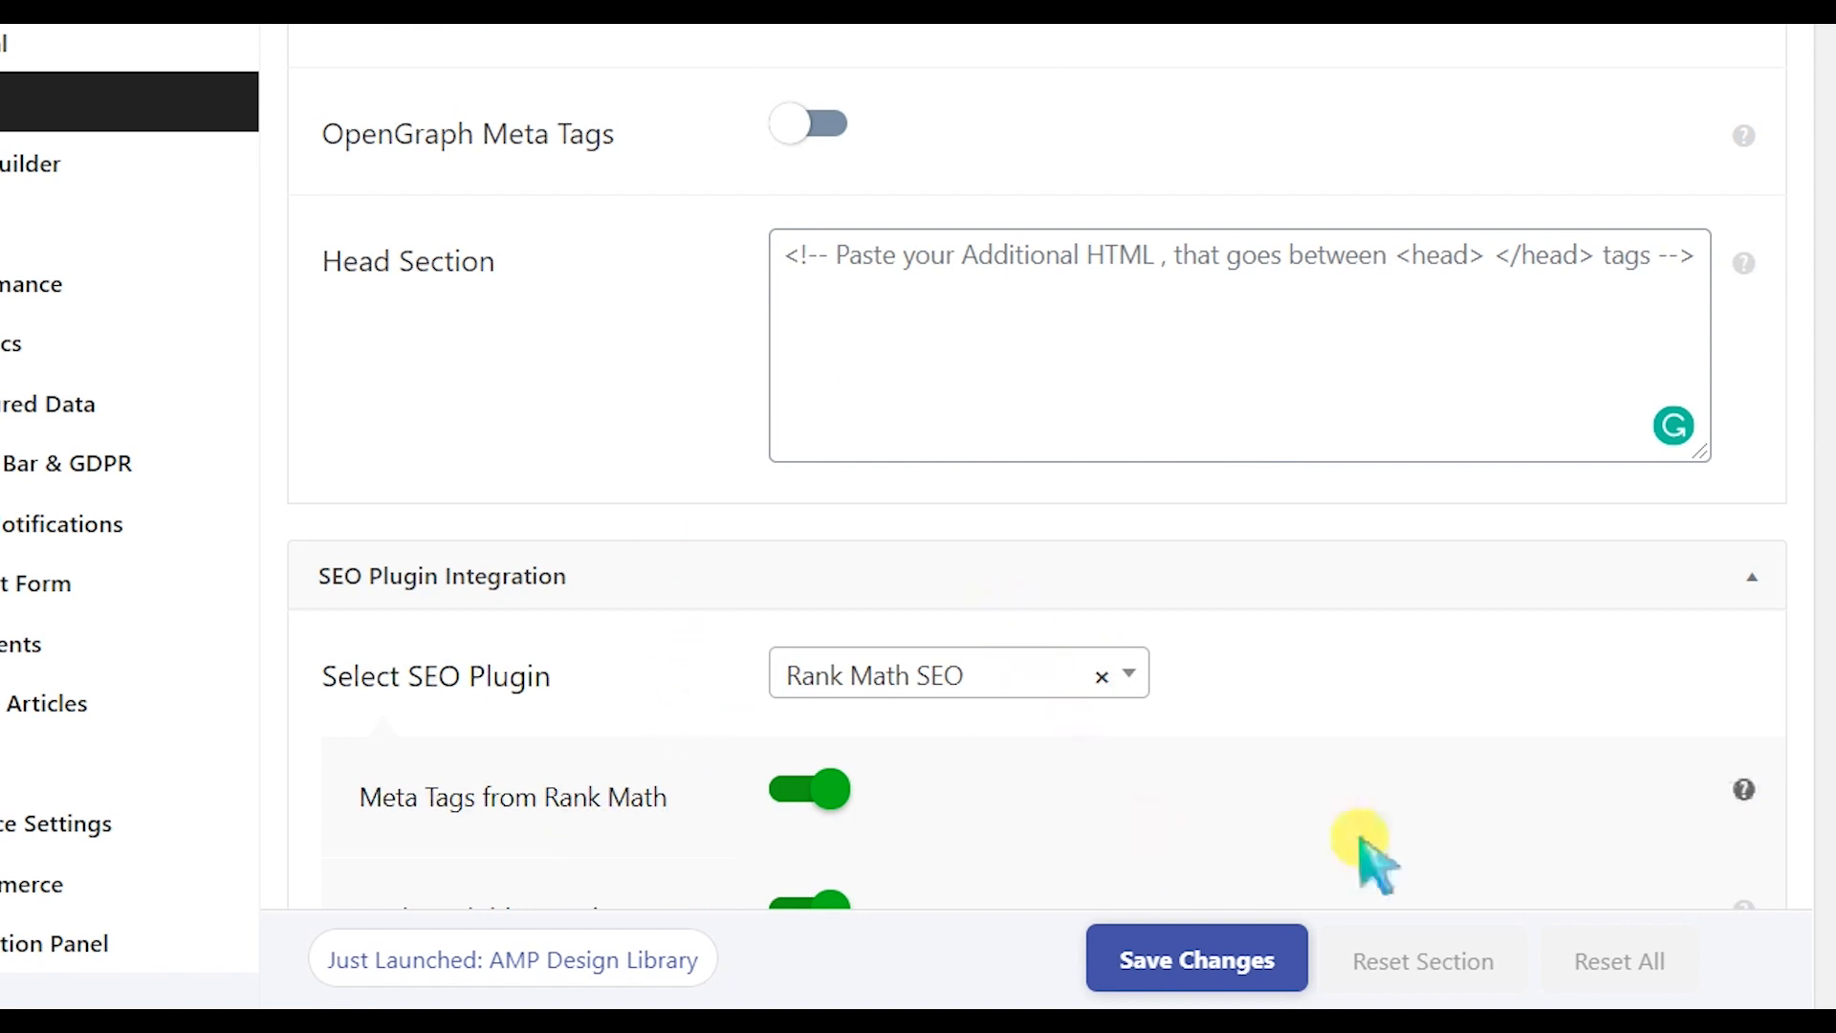
{"action": "left_click", "coordinate": [1191, 964]}
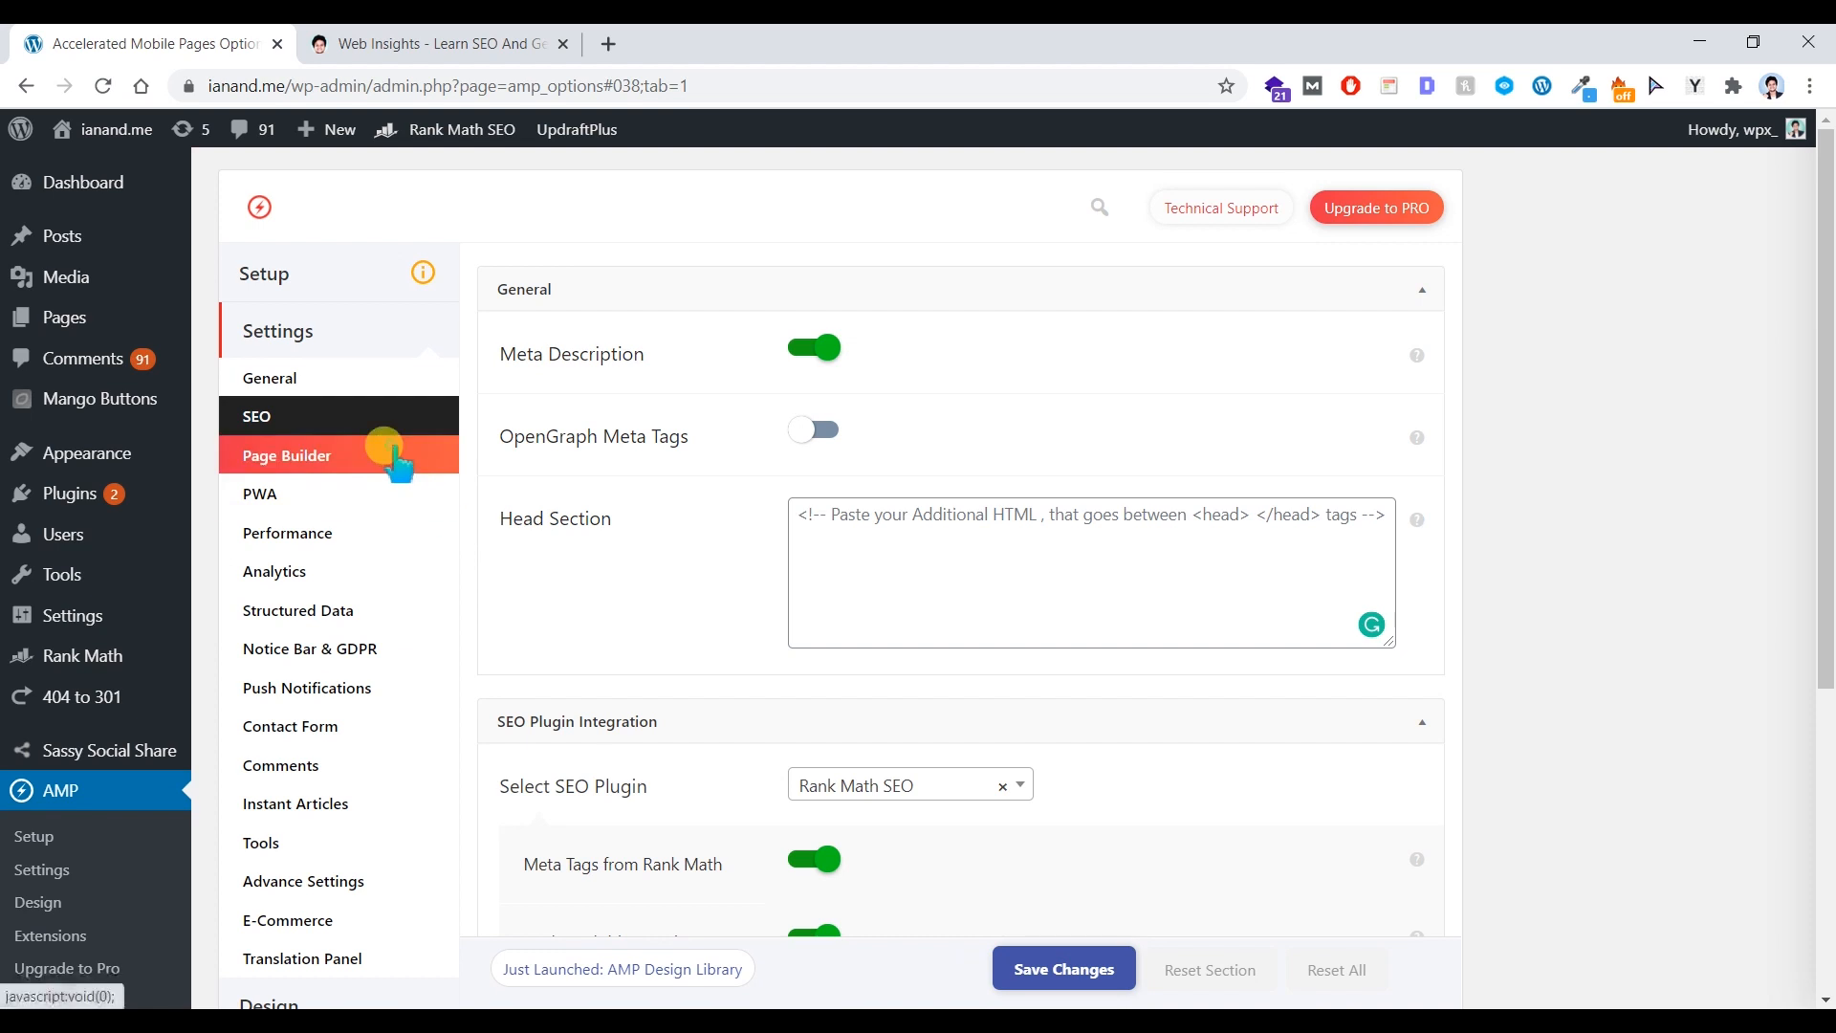
- View the Page Builder settings and the PWA support settings
{"action": "left_click", "coordinate": [344, 392]}
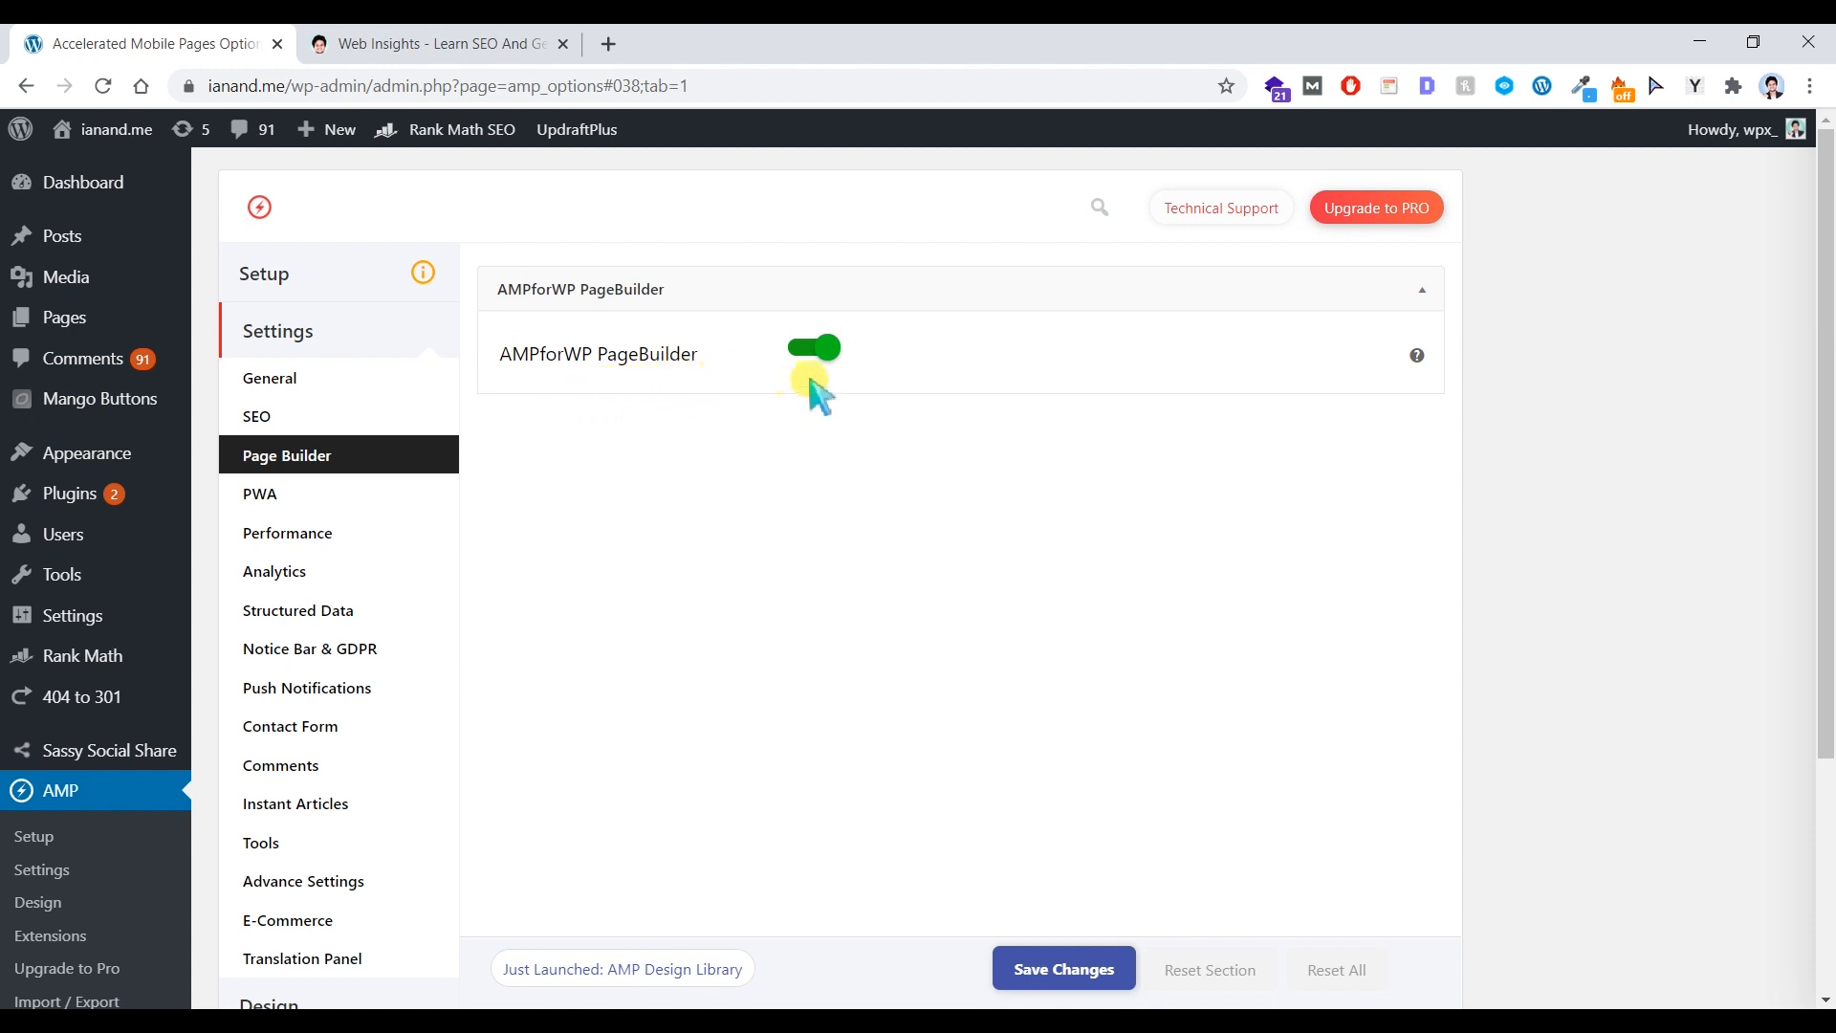
{"action": "left_click", "coordinate": [337, 504]}
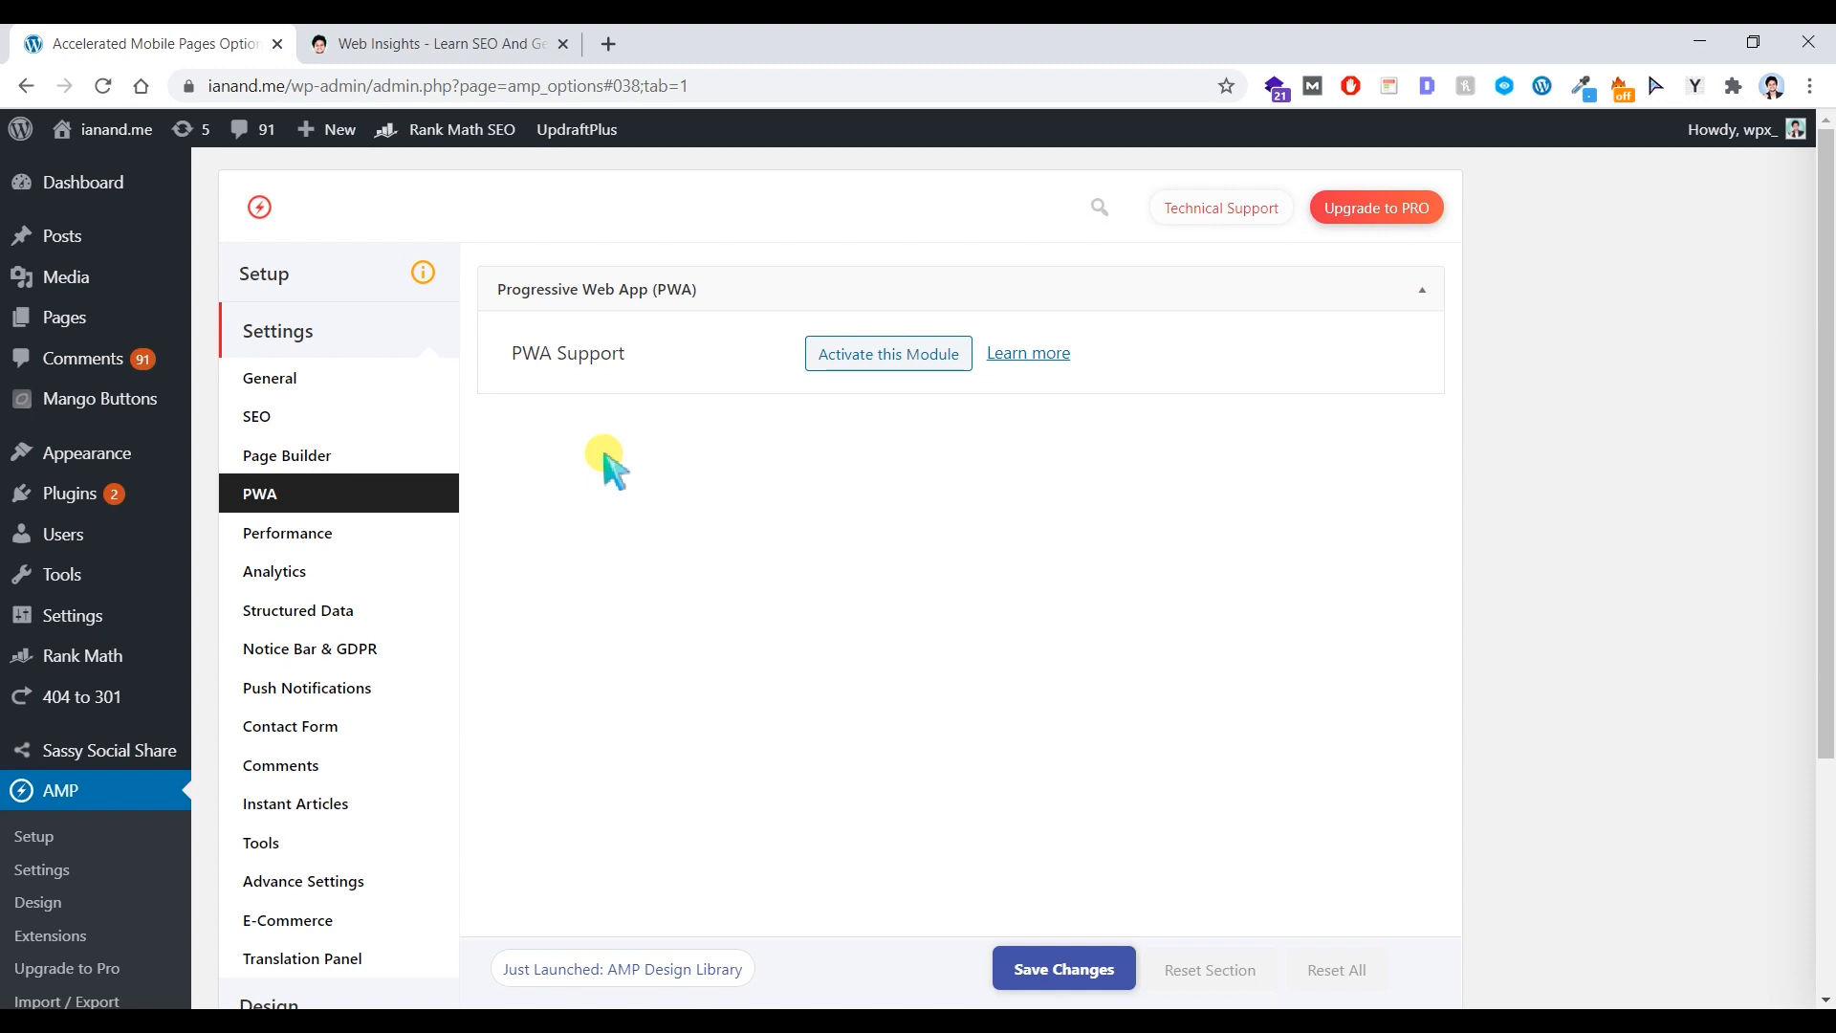
- Enable Leverage Browser Caching in the Performance settings and save the changes
{"action": "left_click", "coordinate": [346, 539]}
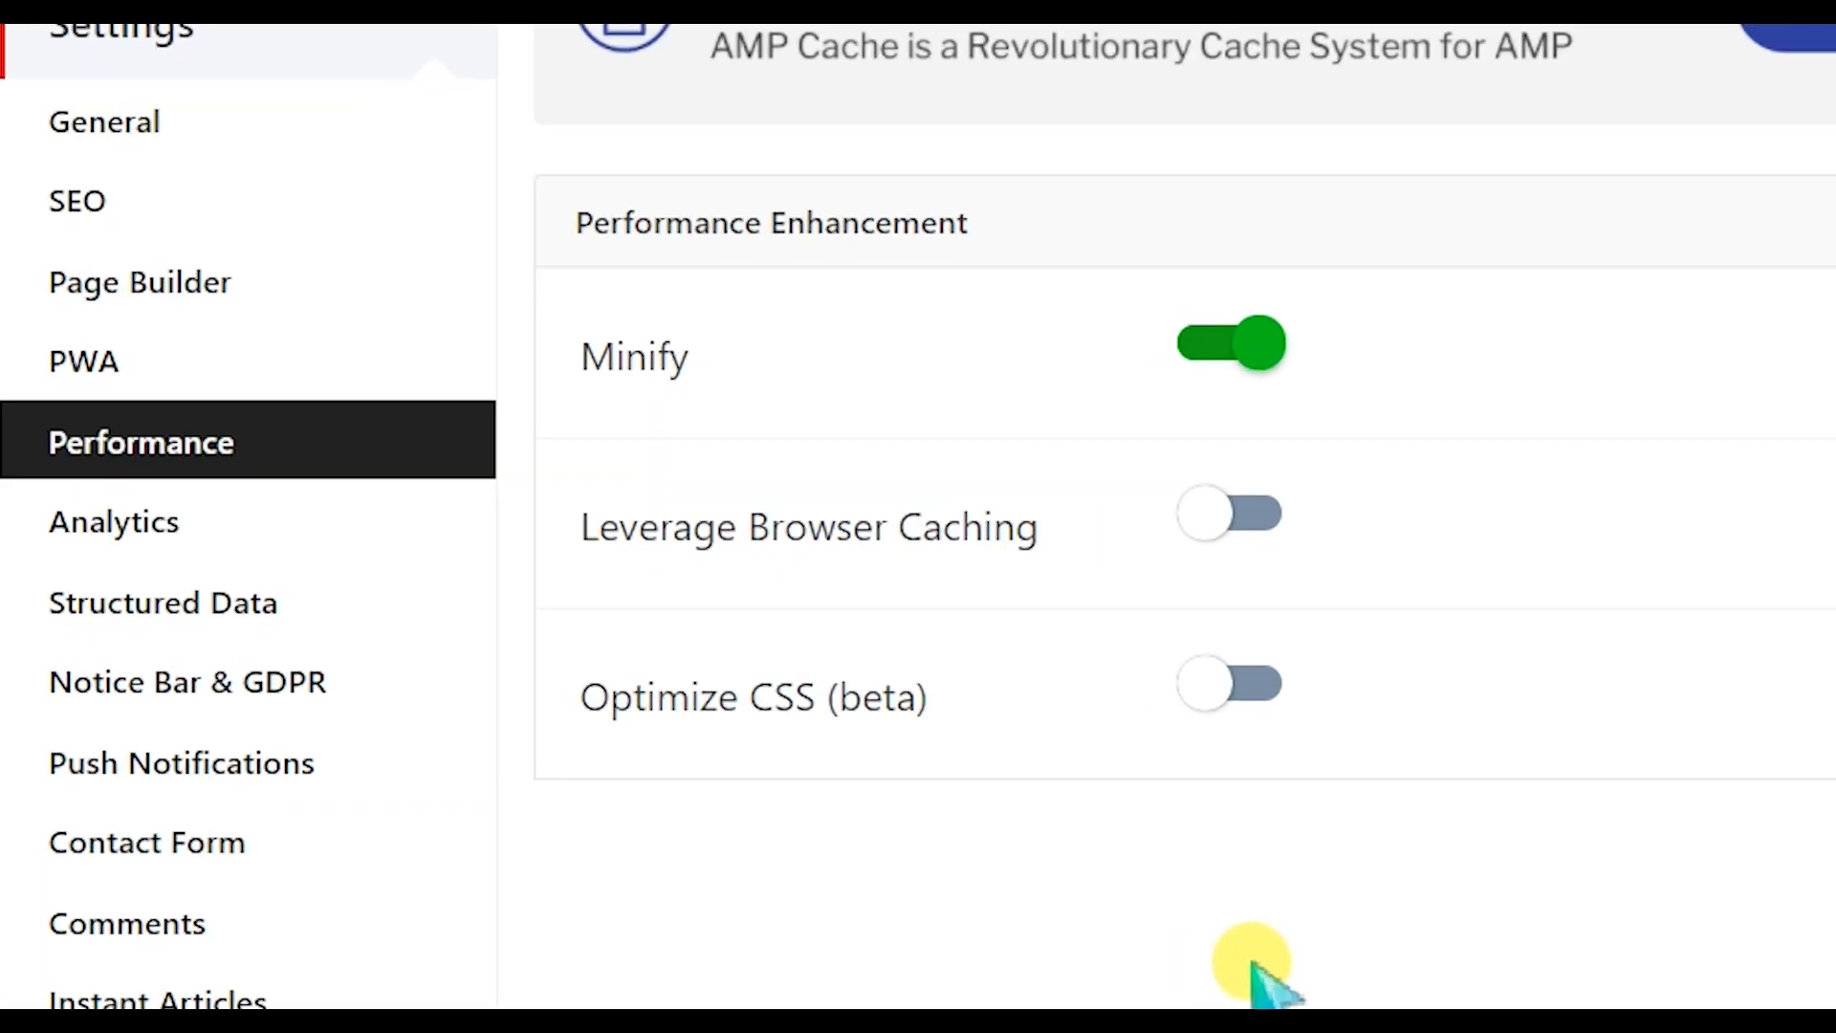
{"action": "left_click", "coordinate": [1255, 532]}
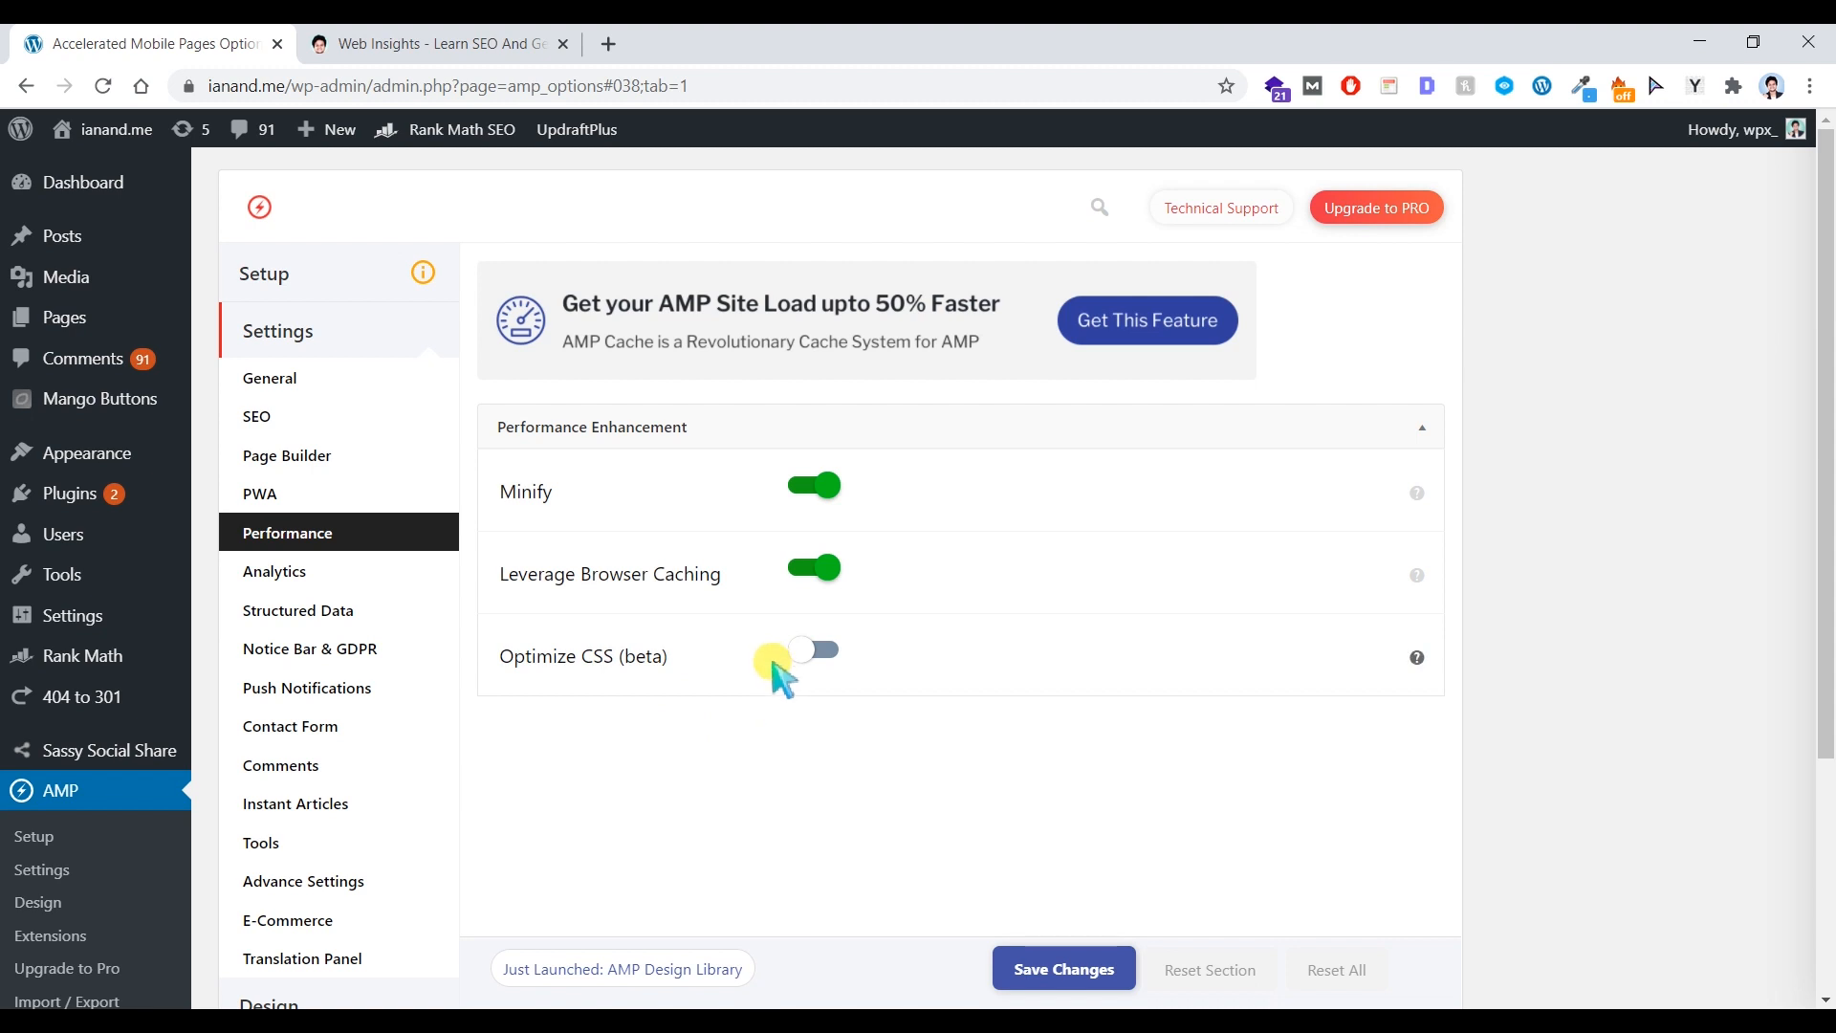
{"action": "left_click", "coordinate": [1047, 973]}
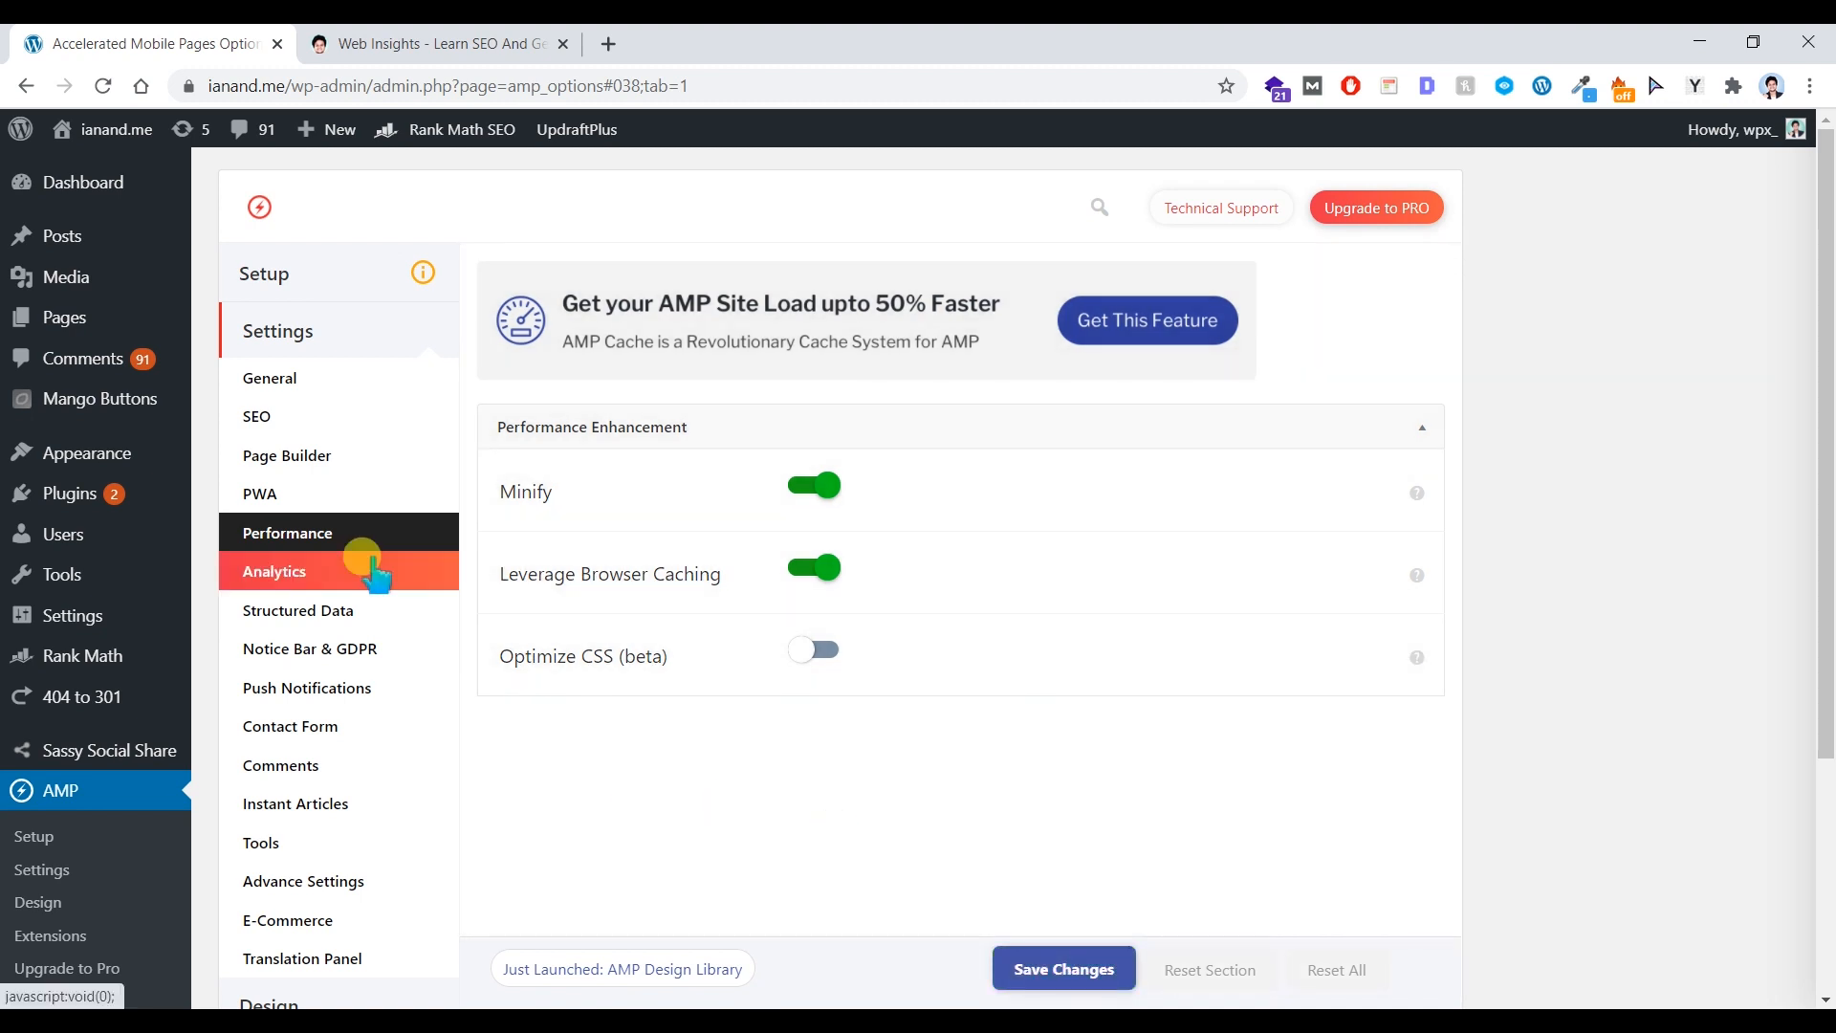
- Open the Analytics settings and inspect the Google Analytics options with the Tracking ID field, leaving Google Analytics disabled
{"action": "left_click", "coordinate": [373, 571]}
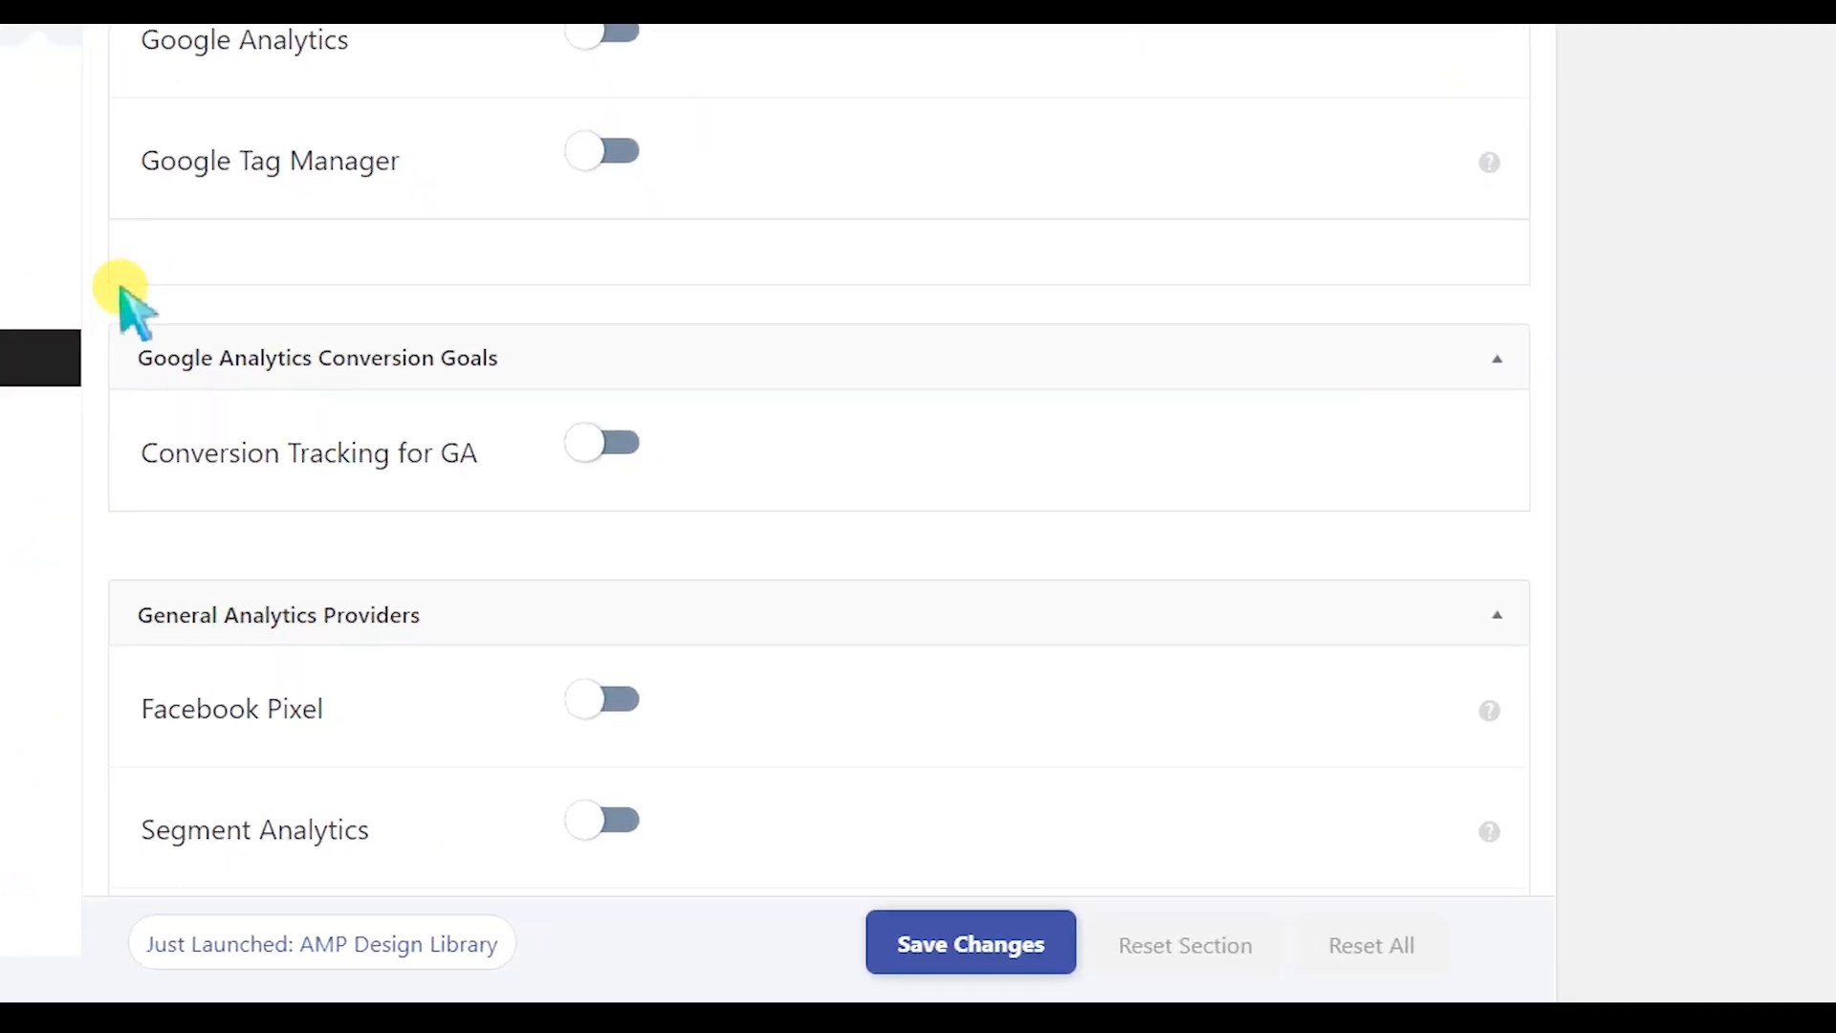
{"action": "left_click", "coordinate": [585, 43]}
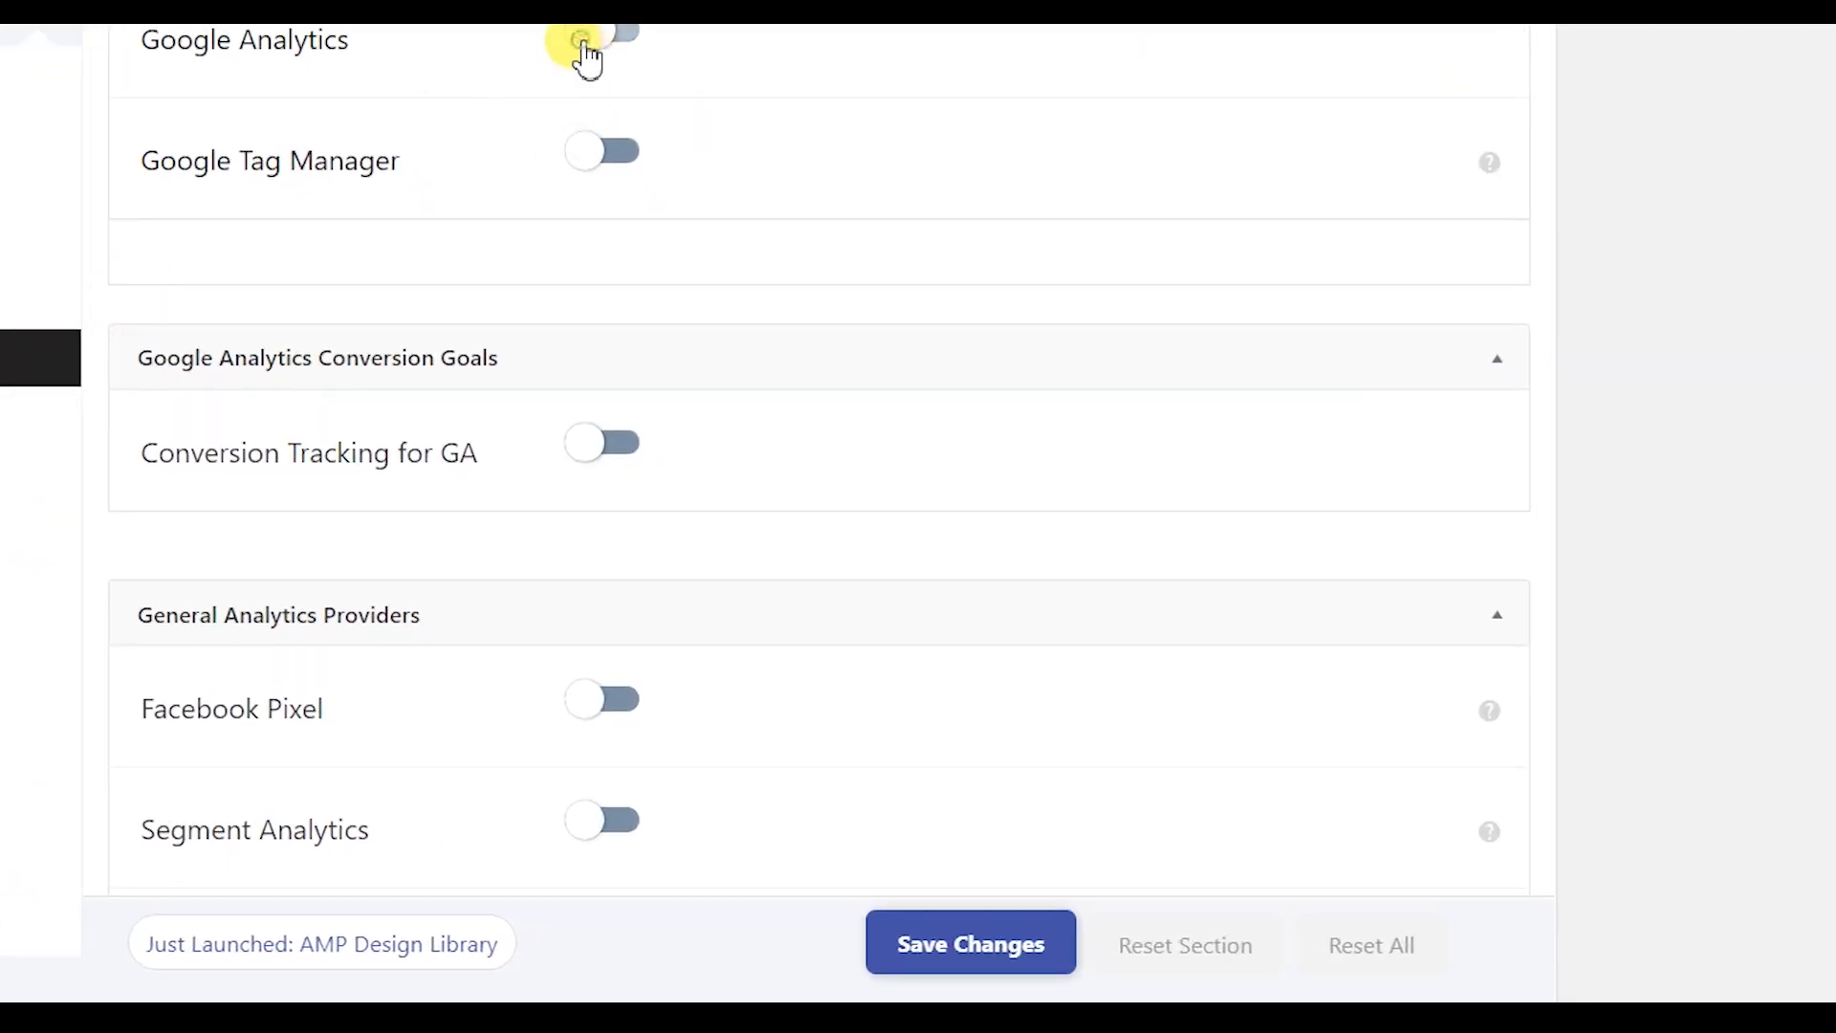
{"action": "left_click", "coordinate": [637, 156]}
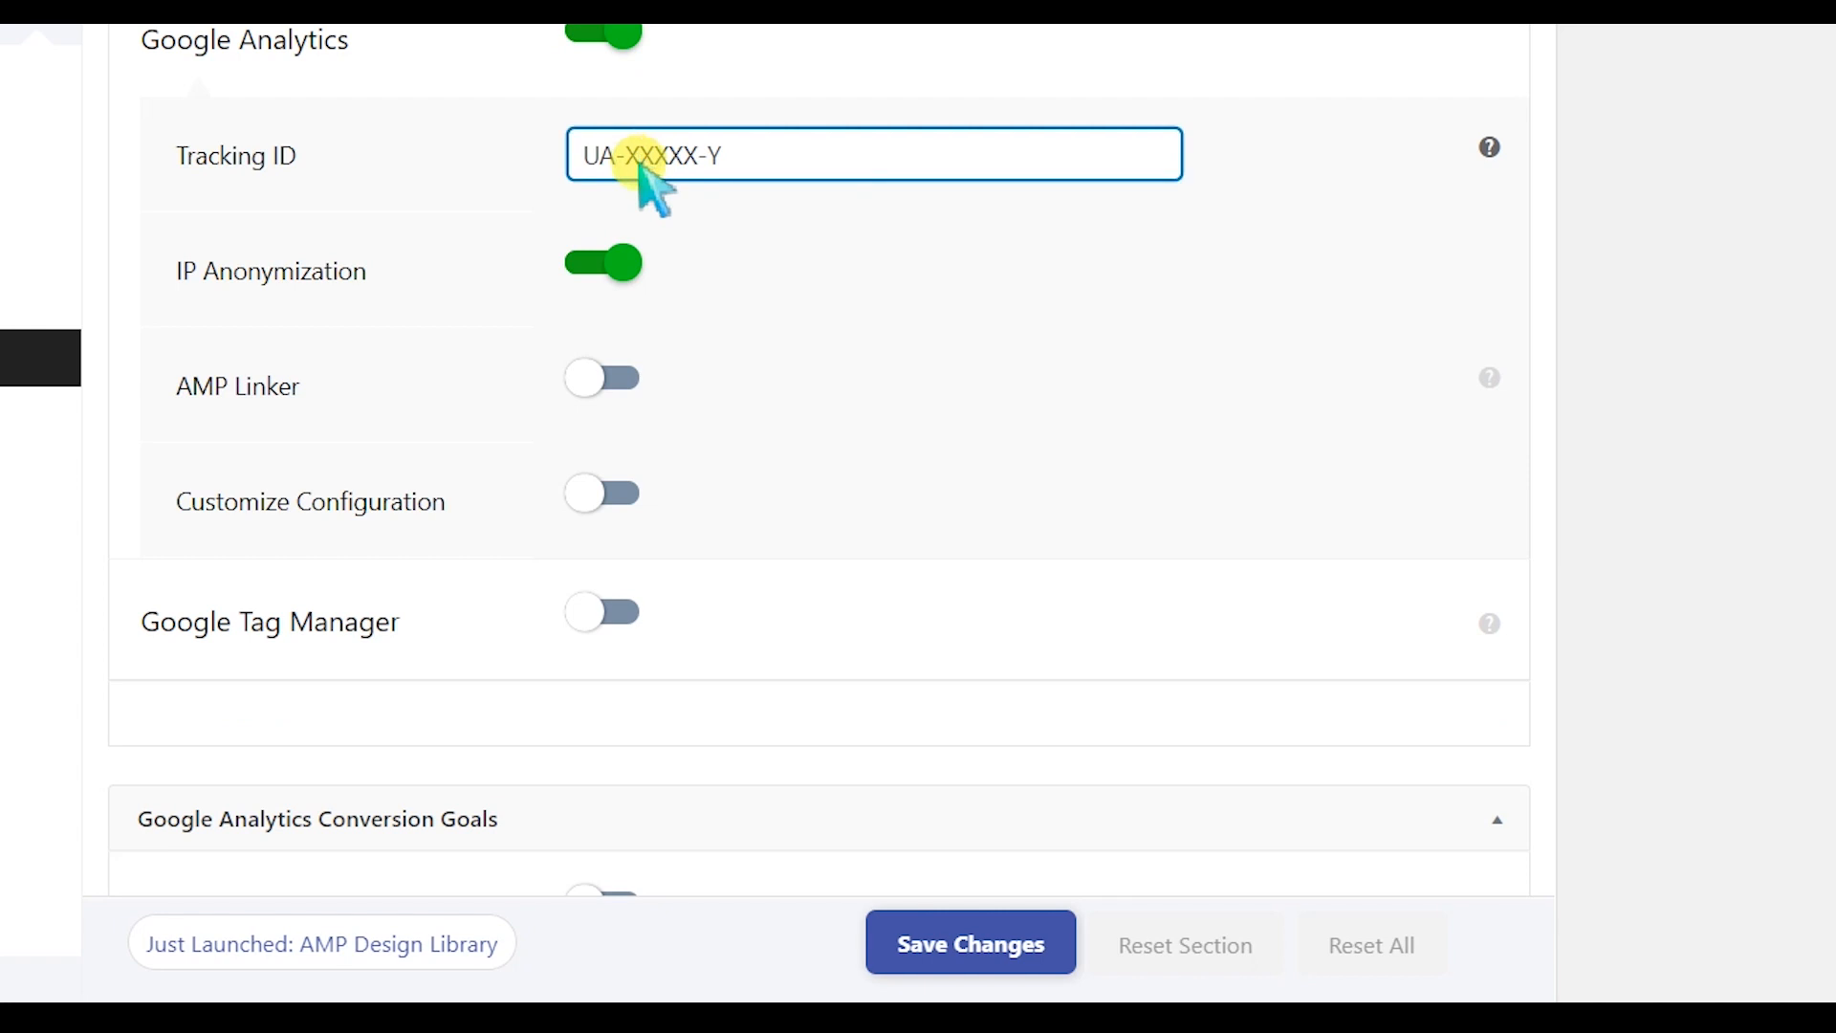
{"action": "right_click", "coordinate": [639, 158]}
{"action": "left_click", "coordinate": [564, 165]}
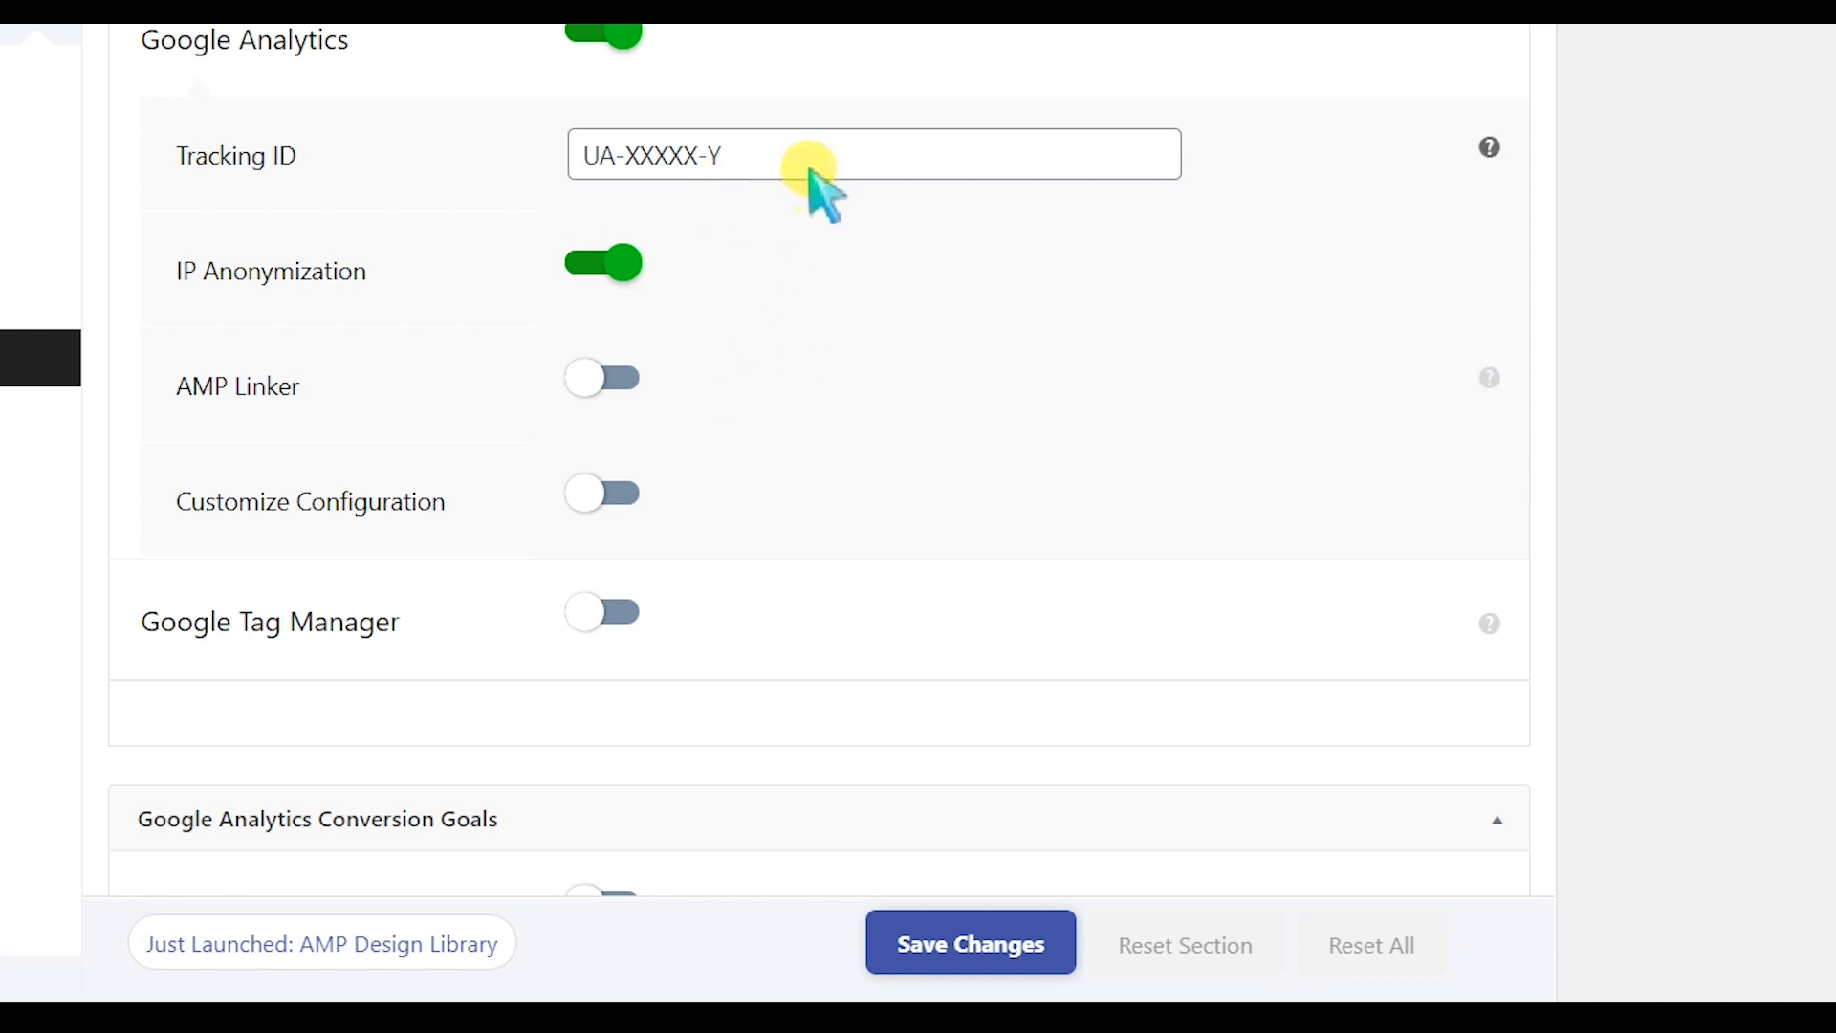
{"action": "left_click_drag", "start_coordinate": [790, 150], "coordinate": [572, 161]}
{"action": "left_click", "coordinate": [616, 43]}
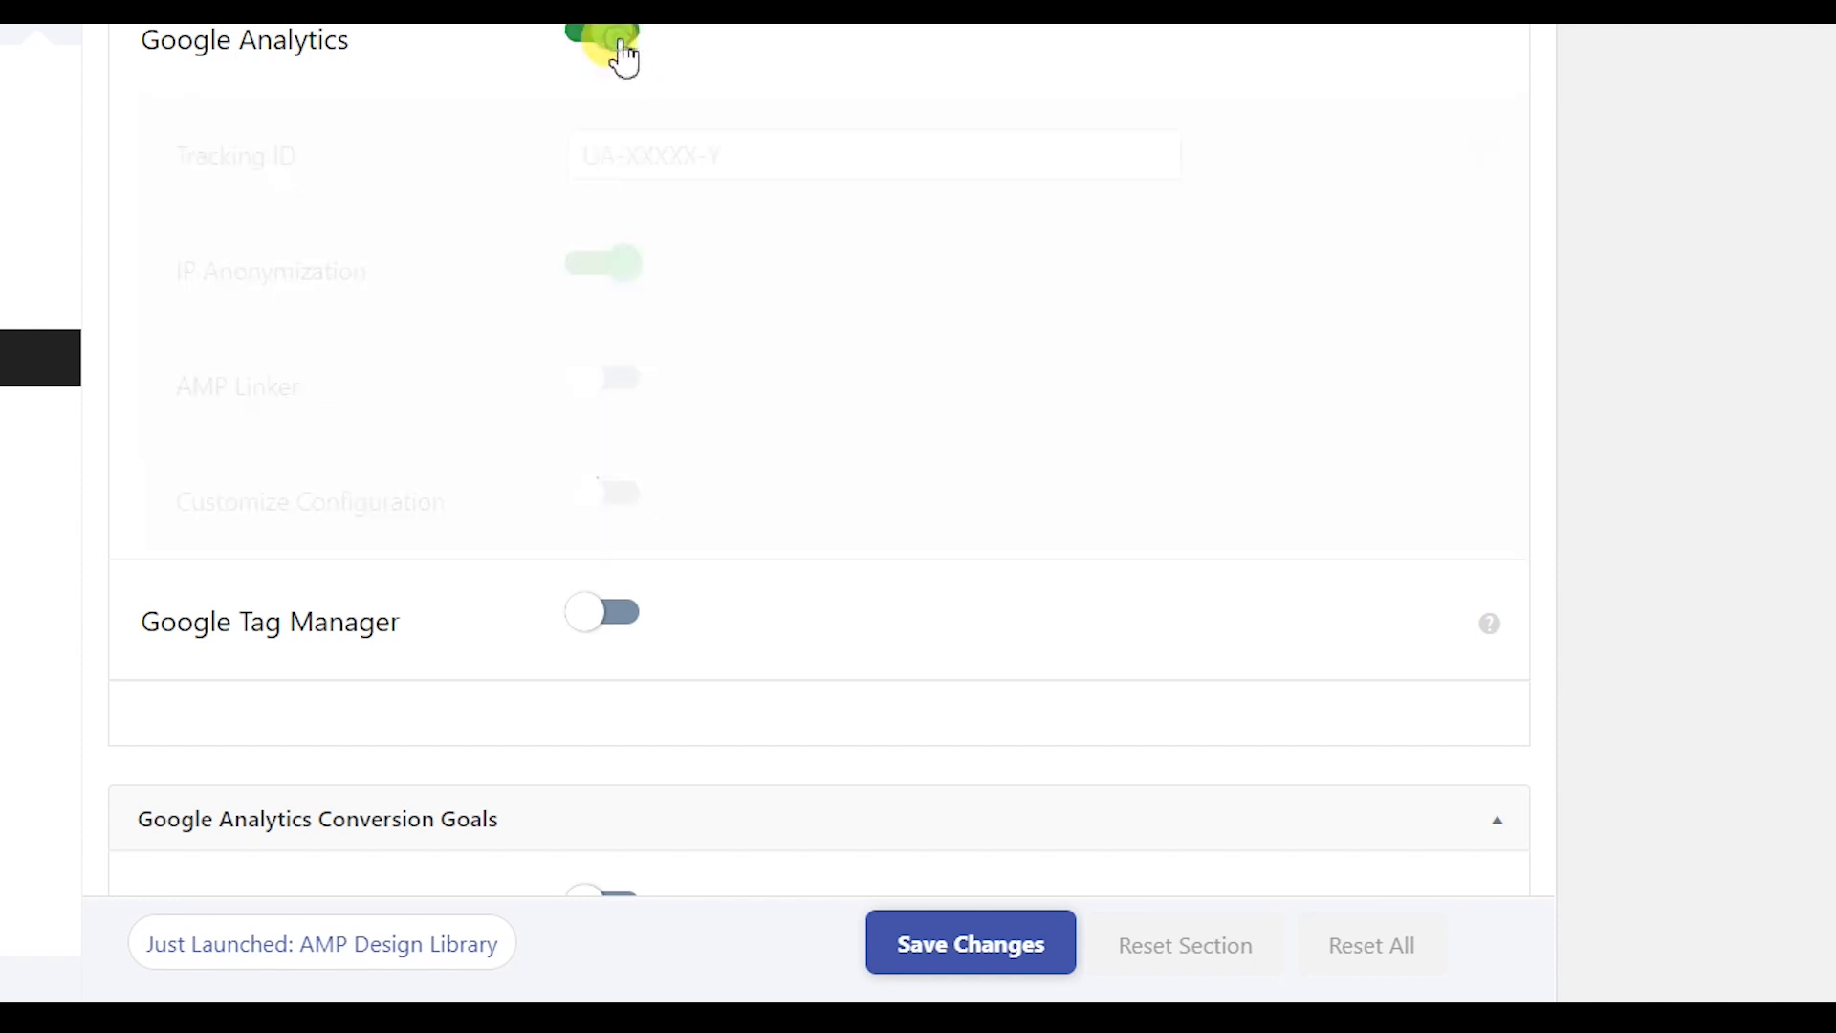
- Review the general analytics providers and inspect the Facebook Pixel option with its Pixel ID field, leaving Facebook Pixel disabled
{"action": "scroll", "coordinate": [861, 316], "scroll_direction": "down", "scroll_amount": 9}
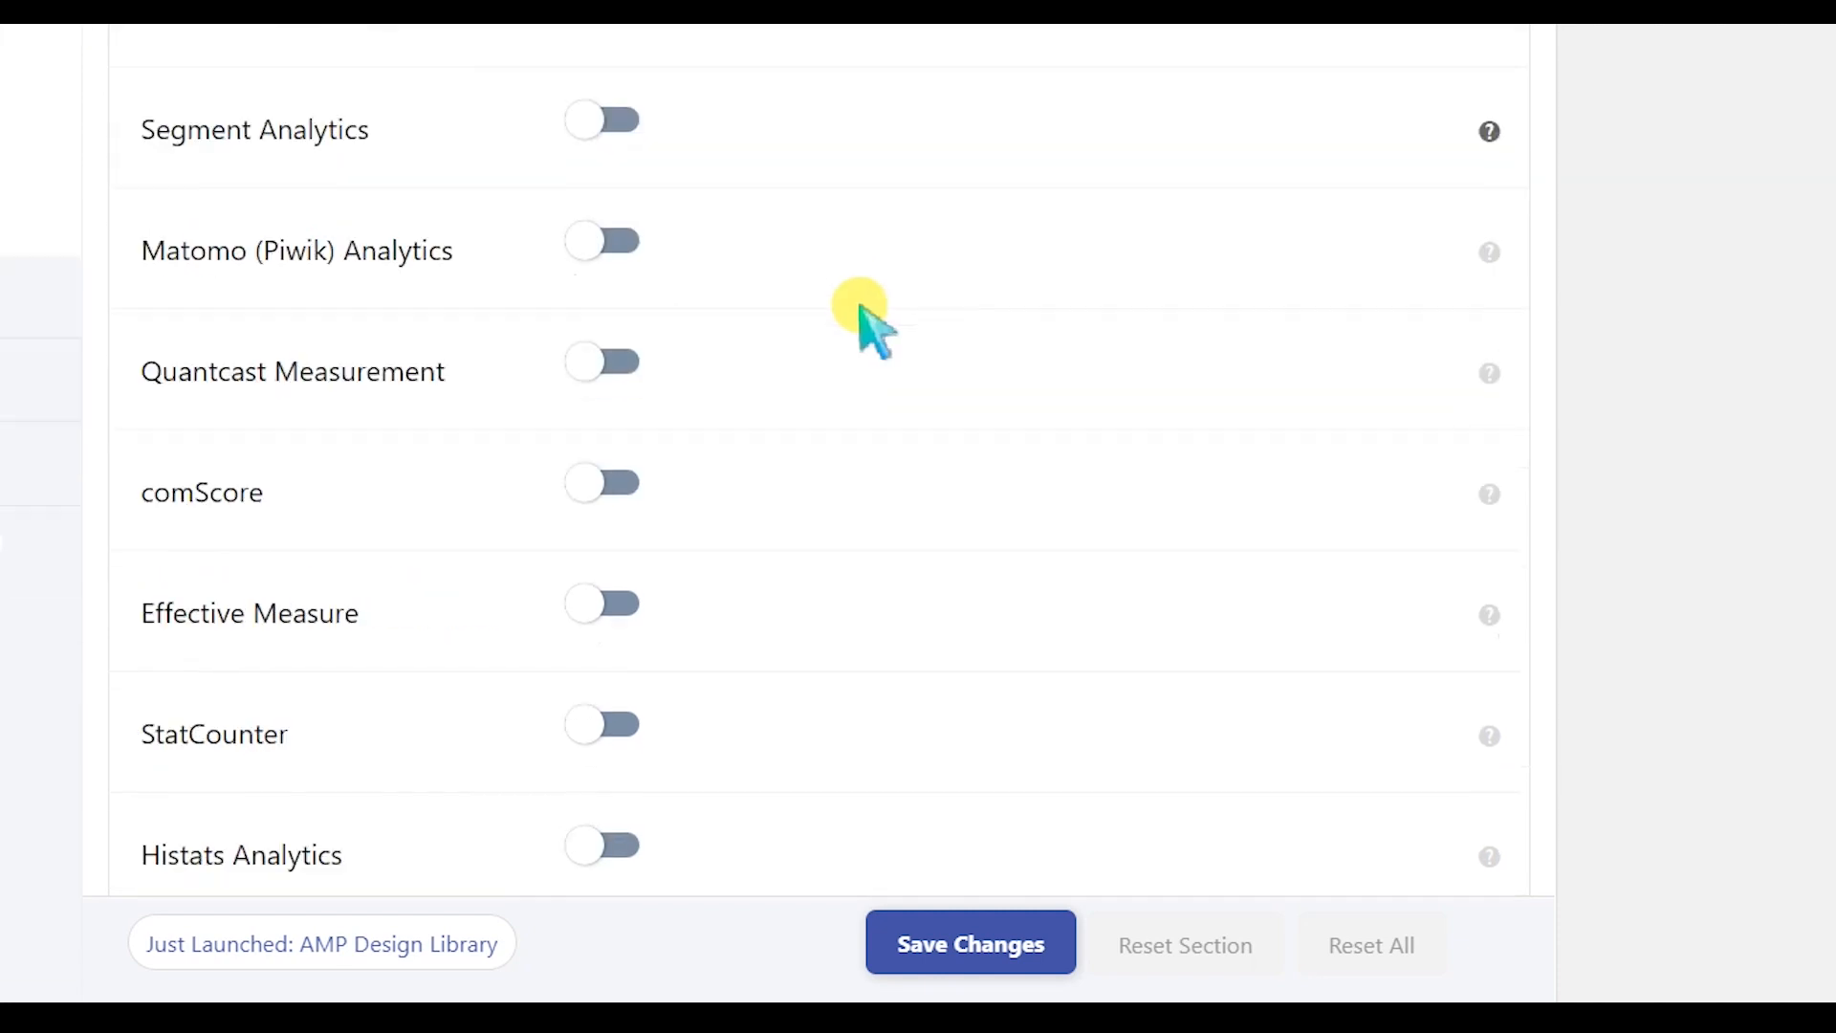
{"action": "scroll", "coordinate": [827, 191], "scroll_direction": "down", "scroll_amount": 7}
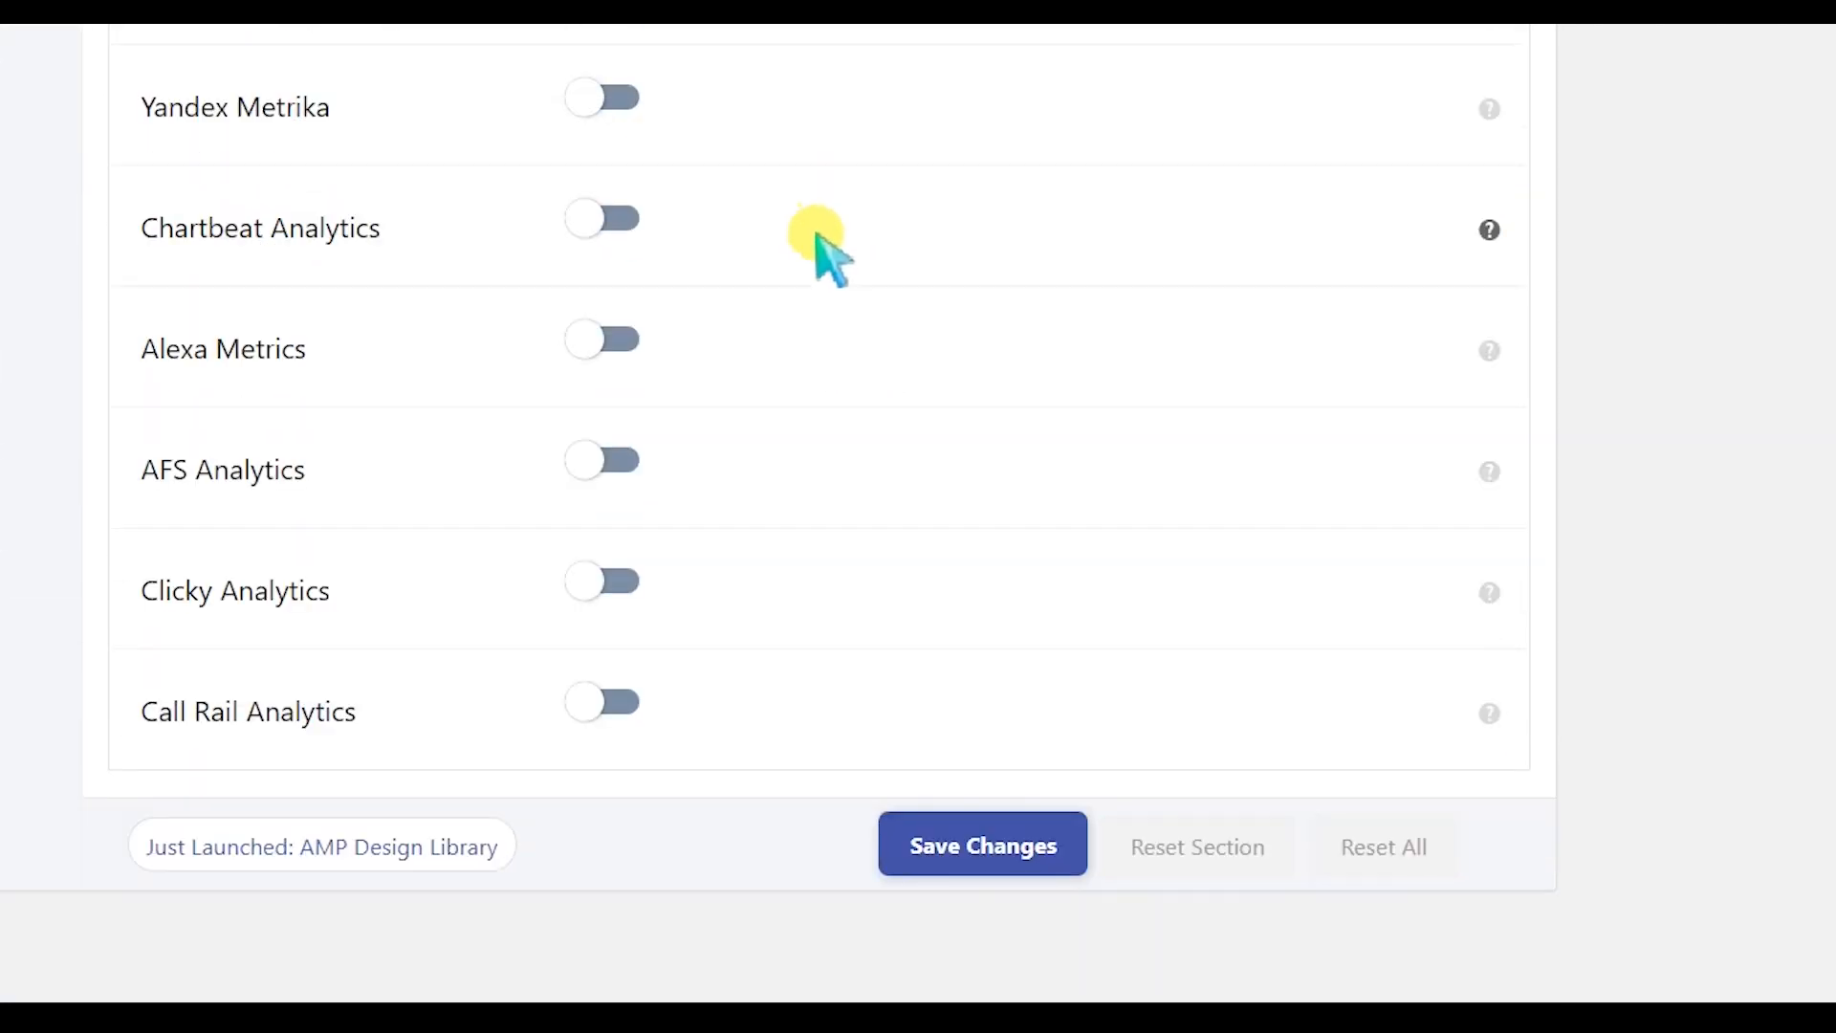
{"action": "scroll", "coordinate": [818, 243], "scroll_direction": "up", "scroll_amount": 7}
{"action": "scroll", "coordinate": [818, 241], "scroll_direction": "up", "scroll_amount": 5}
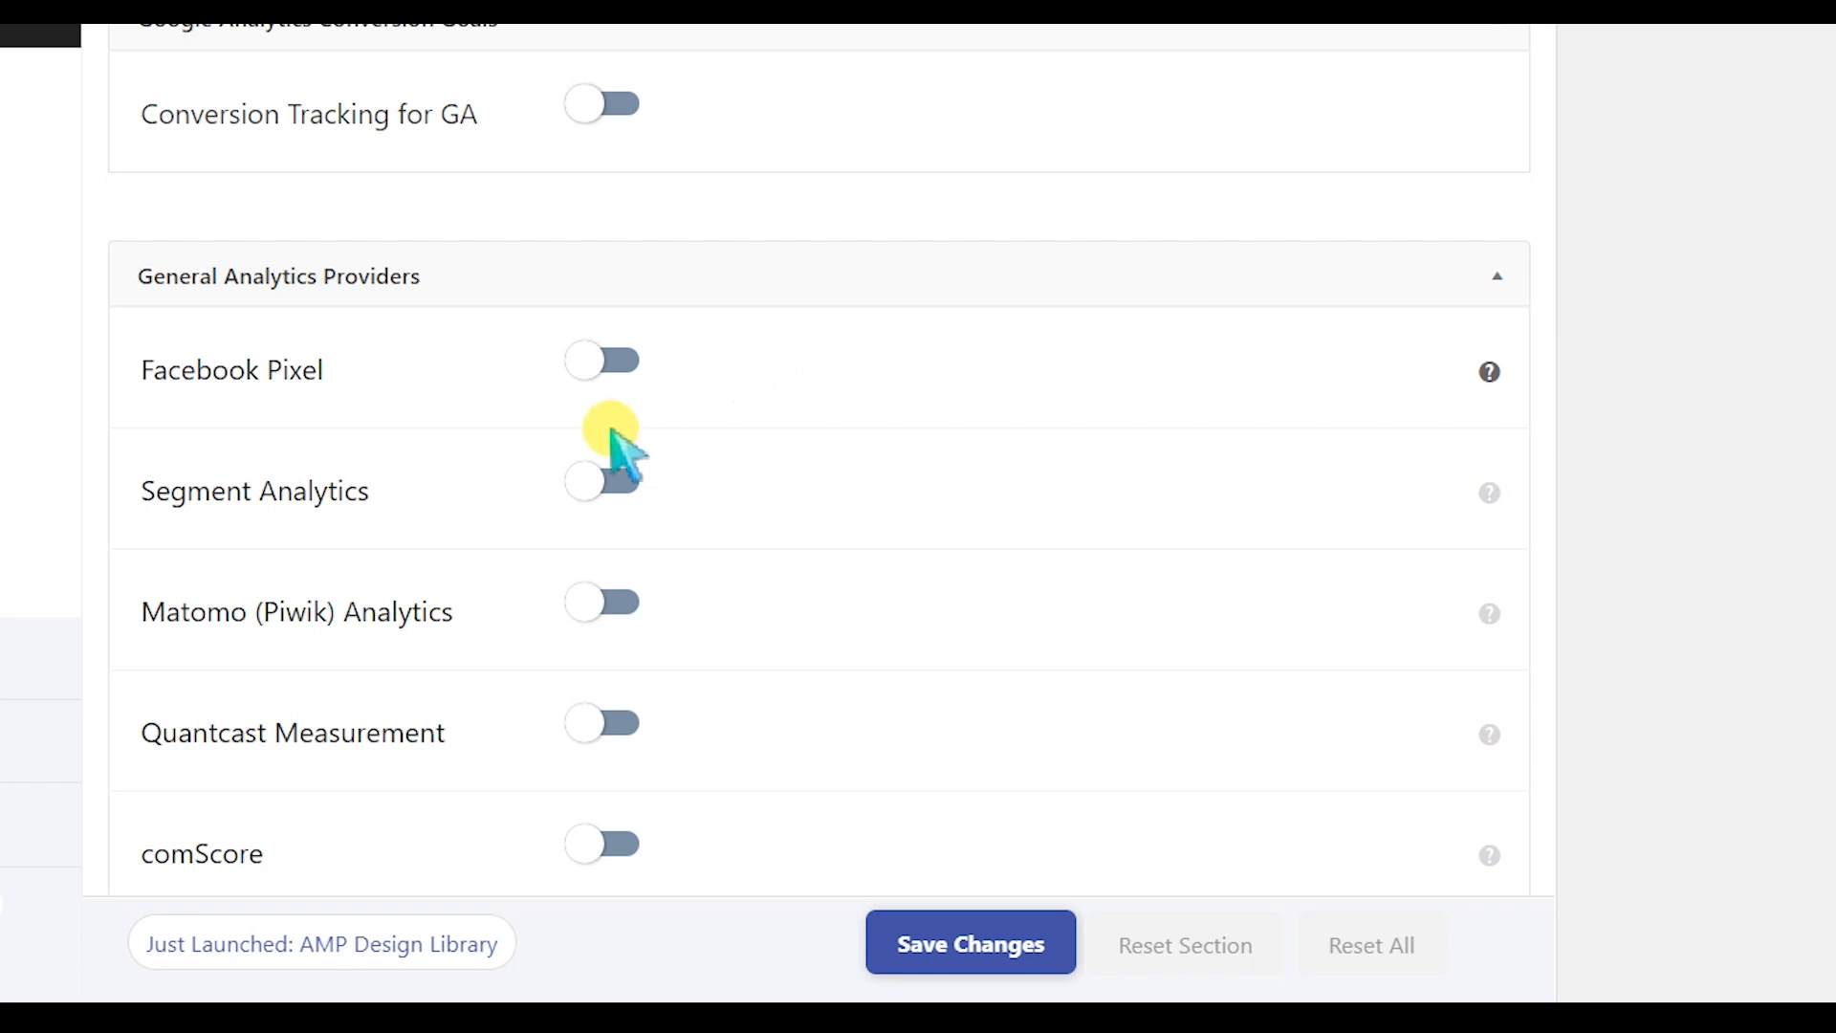
{"action": "left_click", "coordinate": [631, 363]}
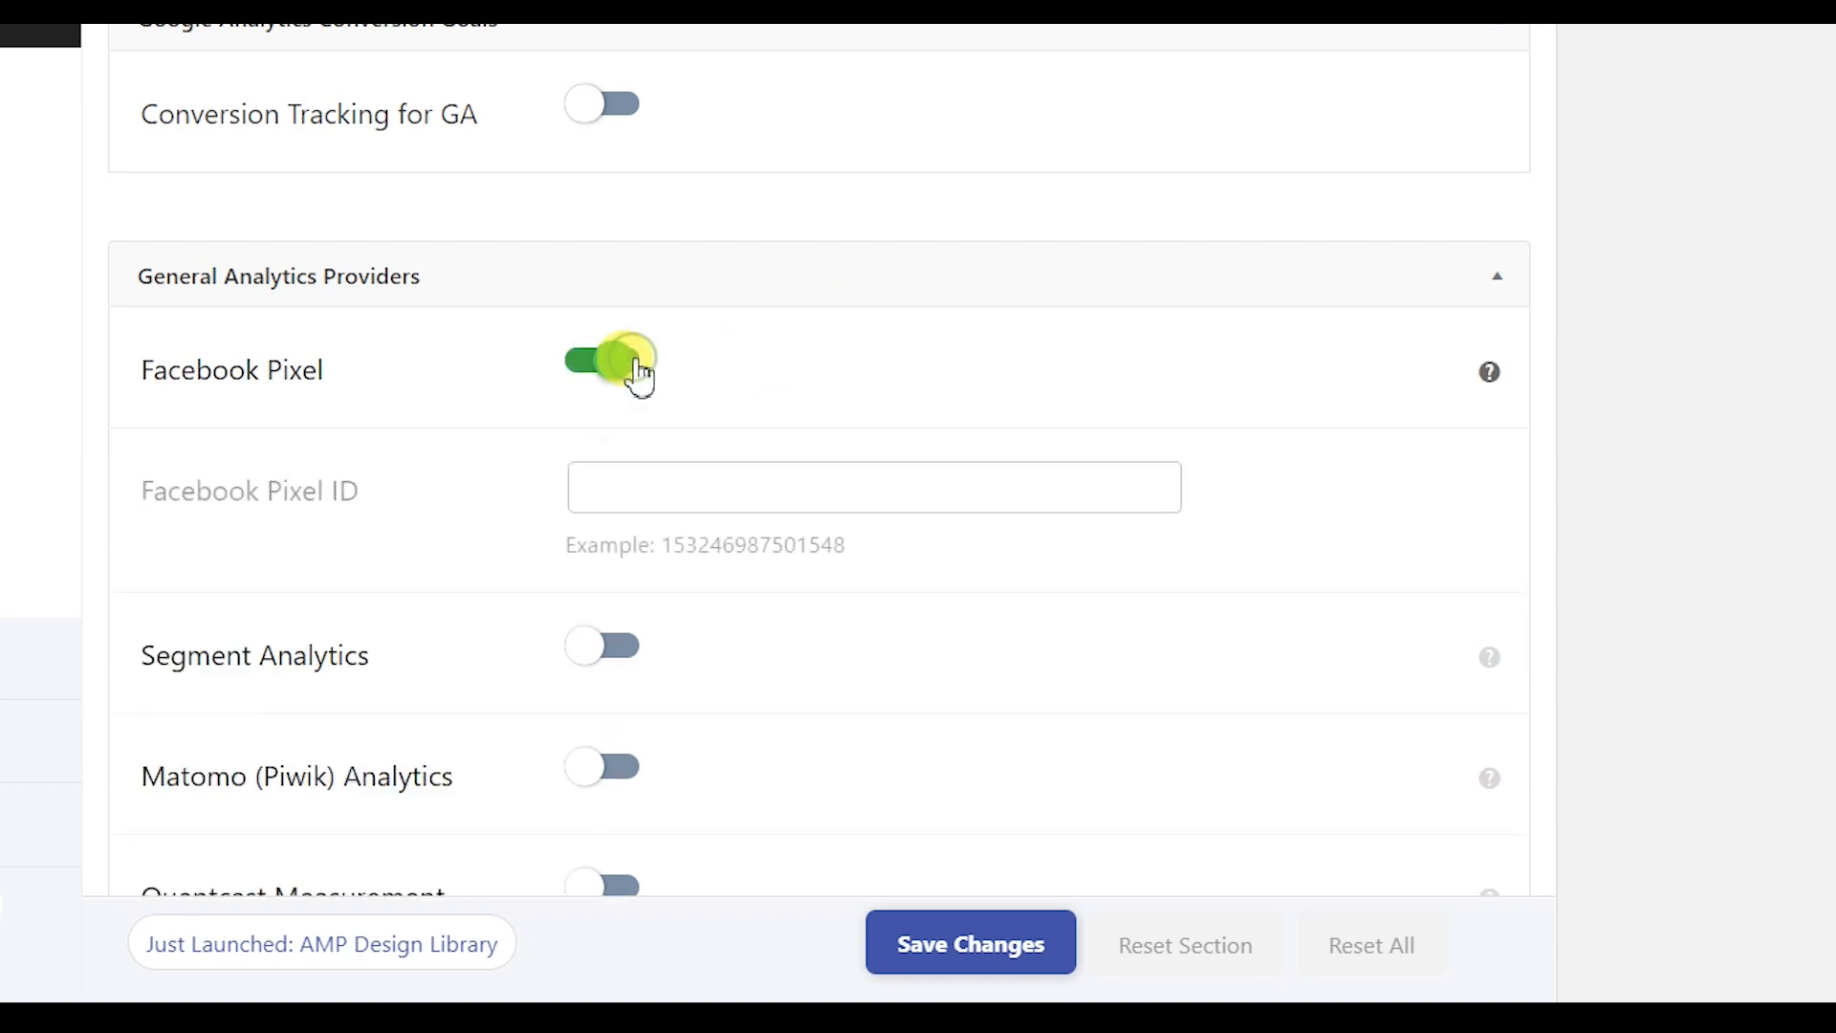
{"action": "left_click", "coordinate": [685, 481]}
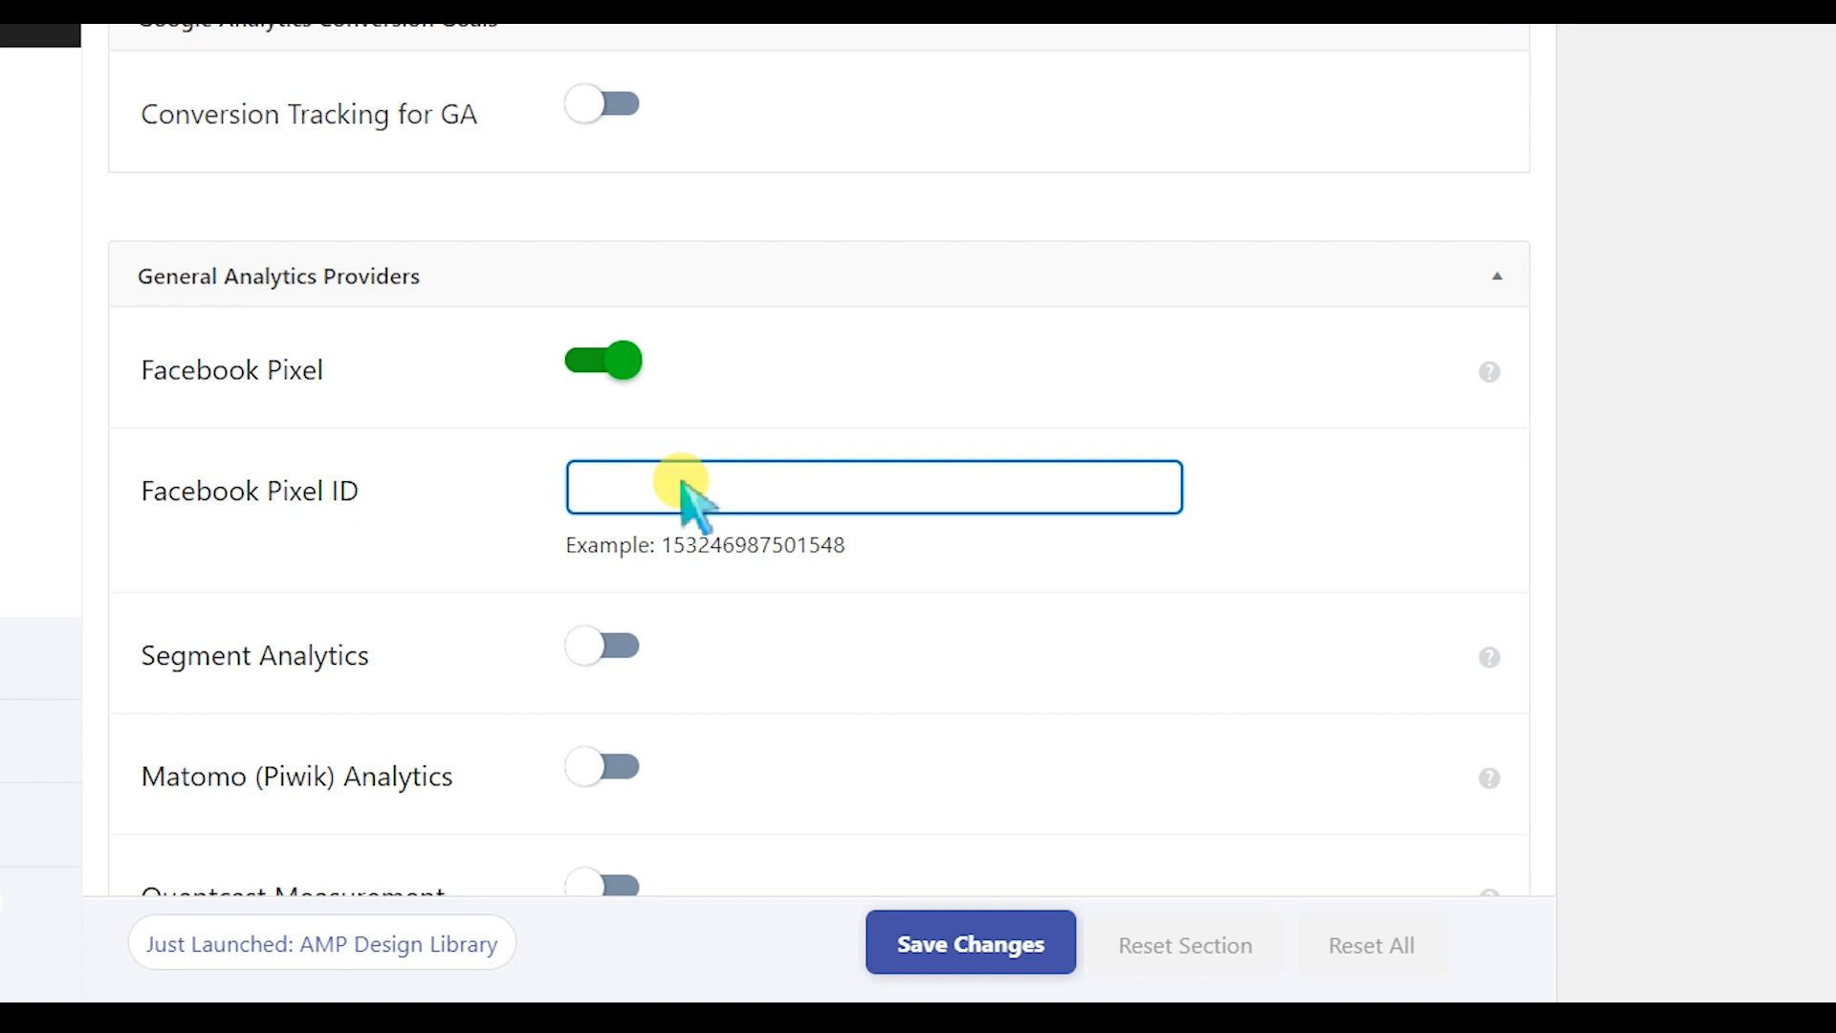
{"action": "left_click", "coordinate": [626, 362]}
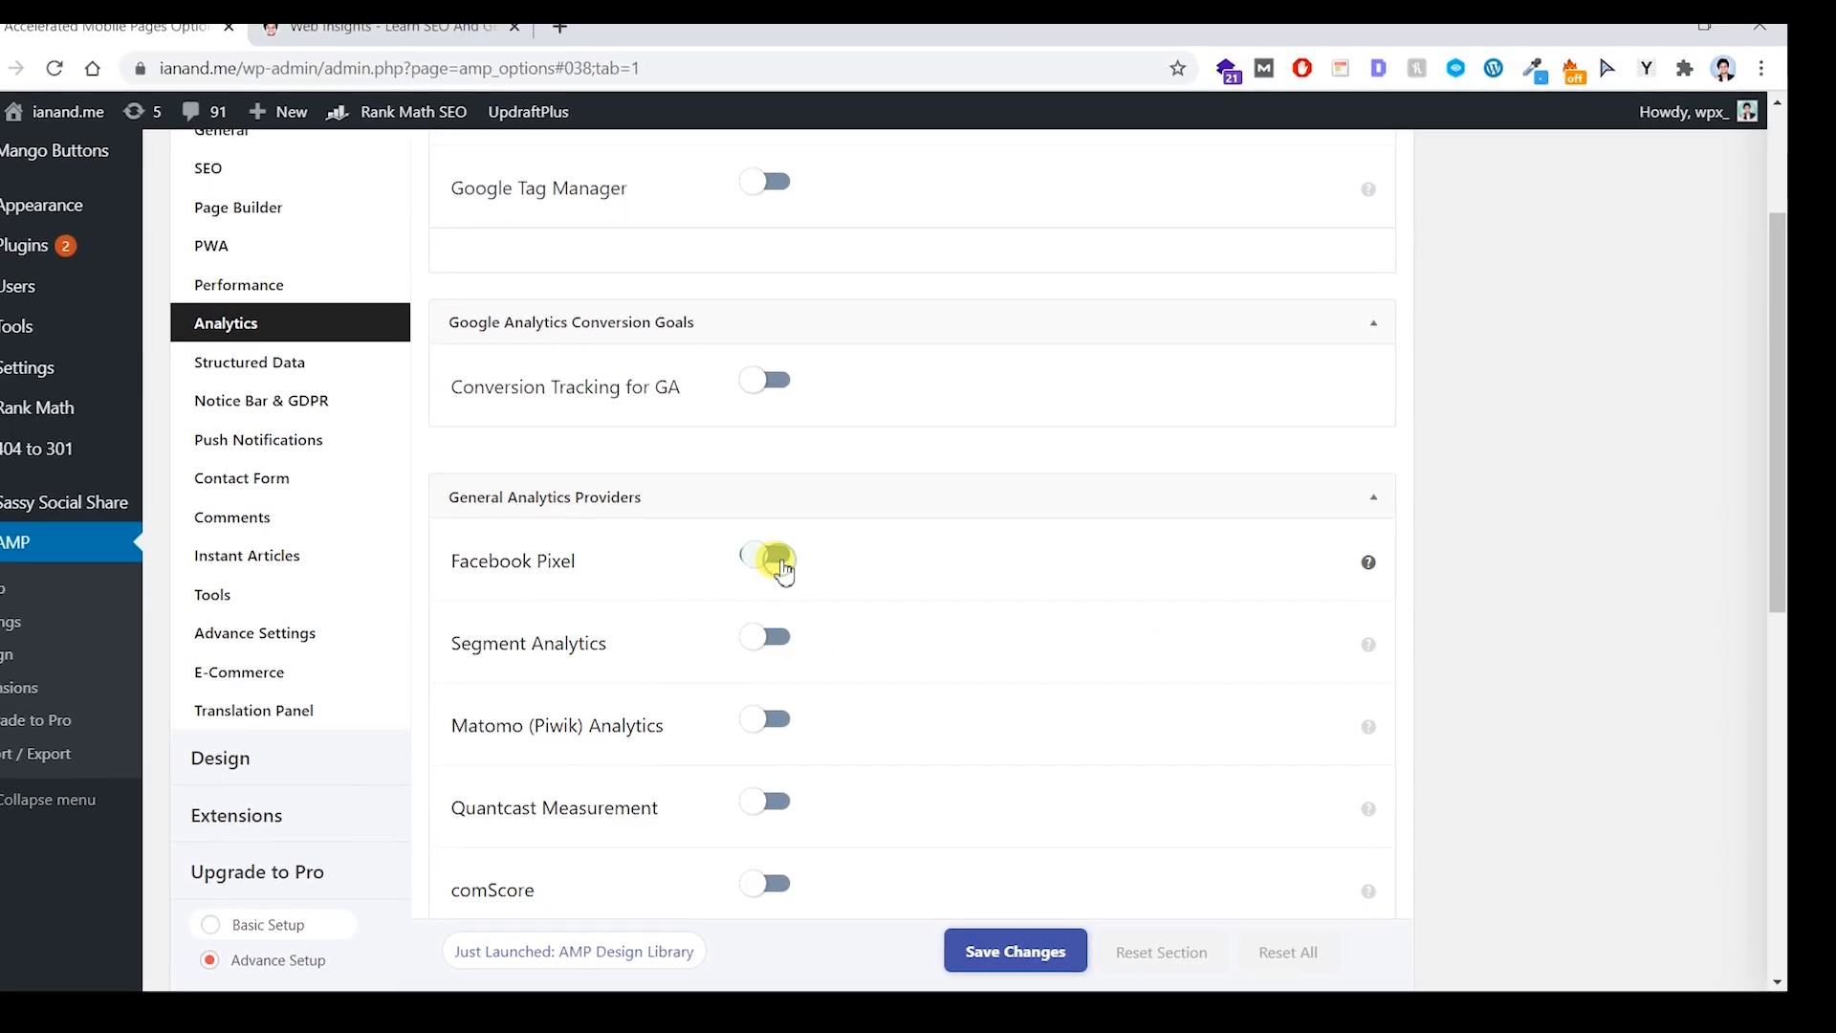
{"action": "scroll", "coordinate": [370, 616], "scroll_direction": "up", "scroll_amount": 3}
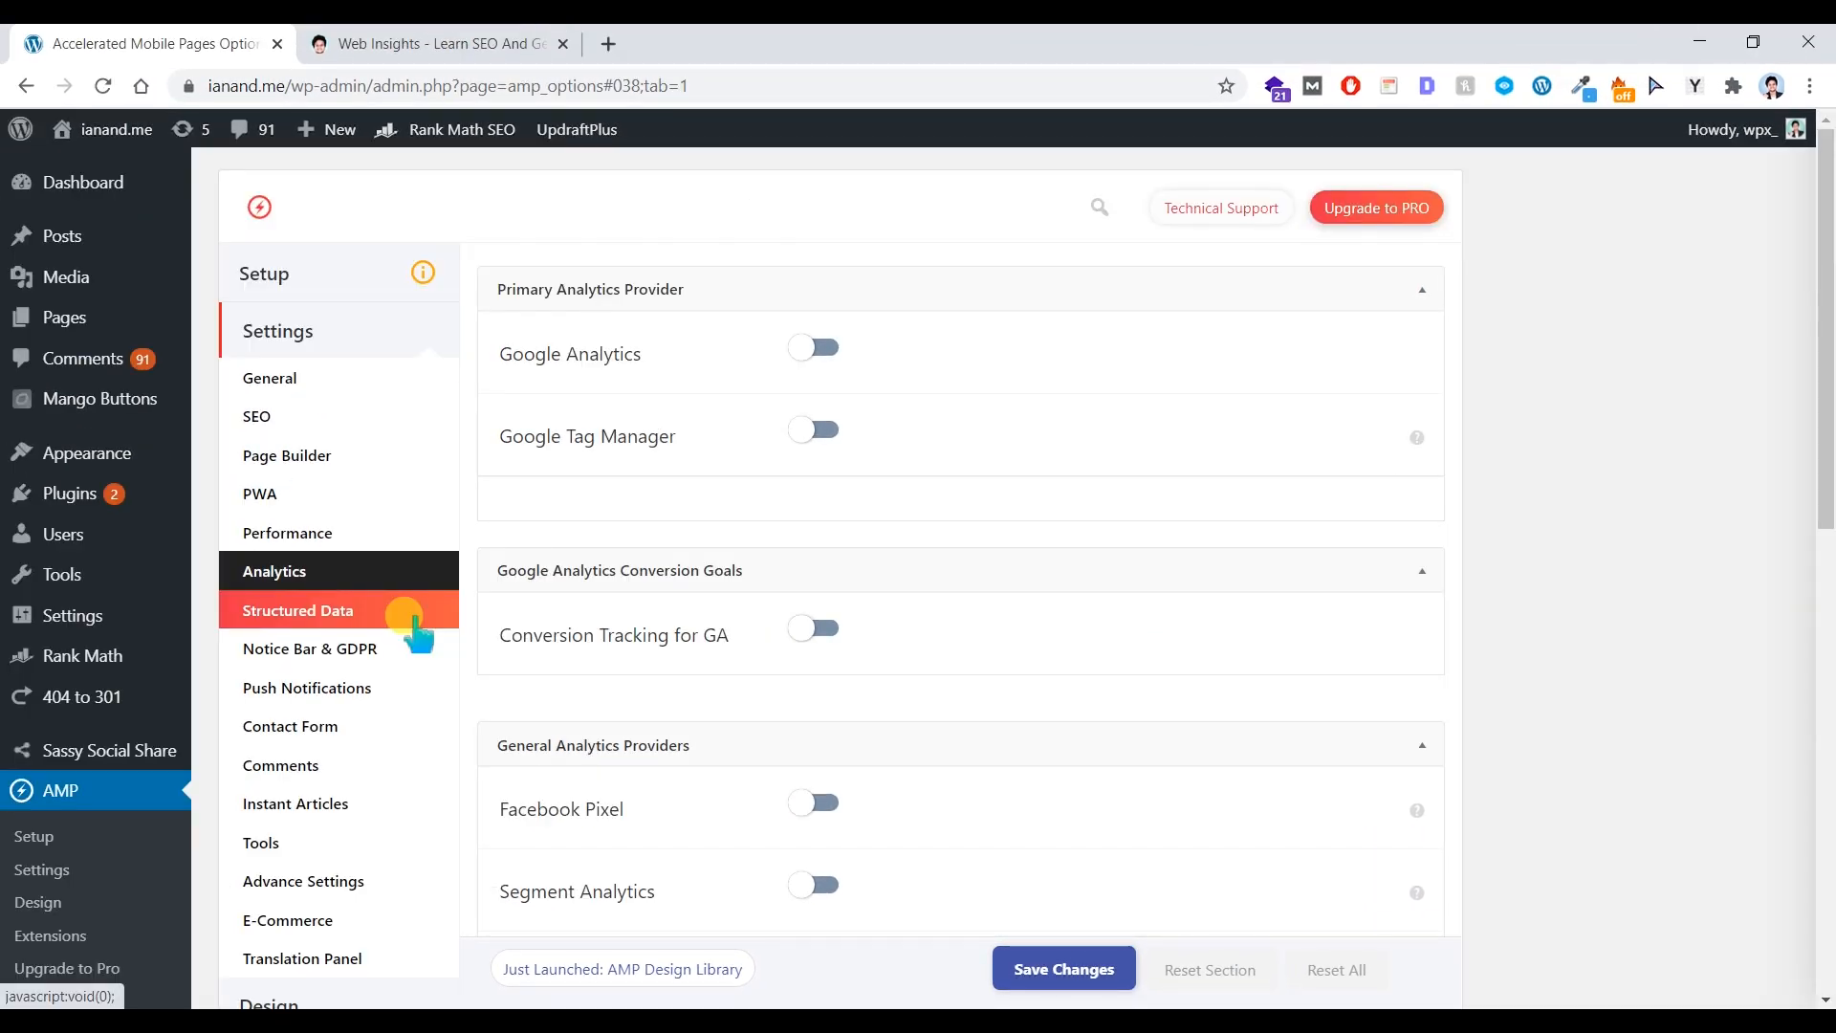
- Open the Structured Data settings and inspect the schema types offered for Posts, keeping BlogPosting selected
{"action": "left_click", "coordinate": [414, 622]}
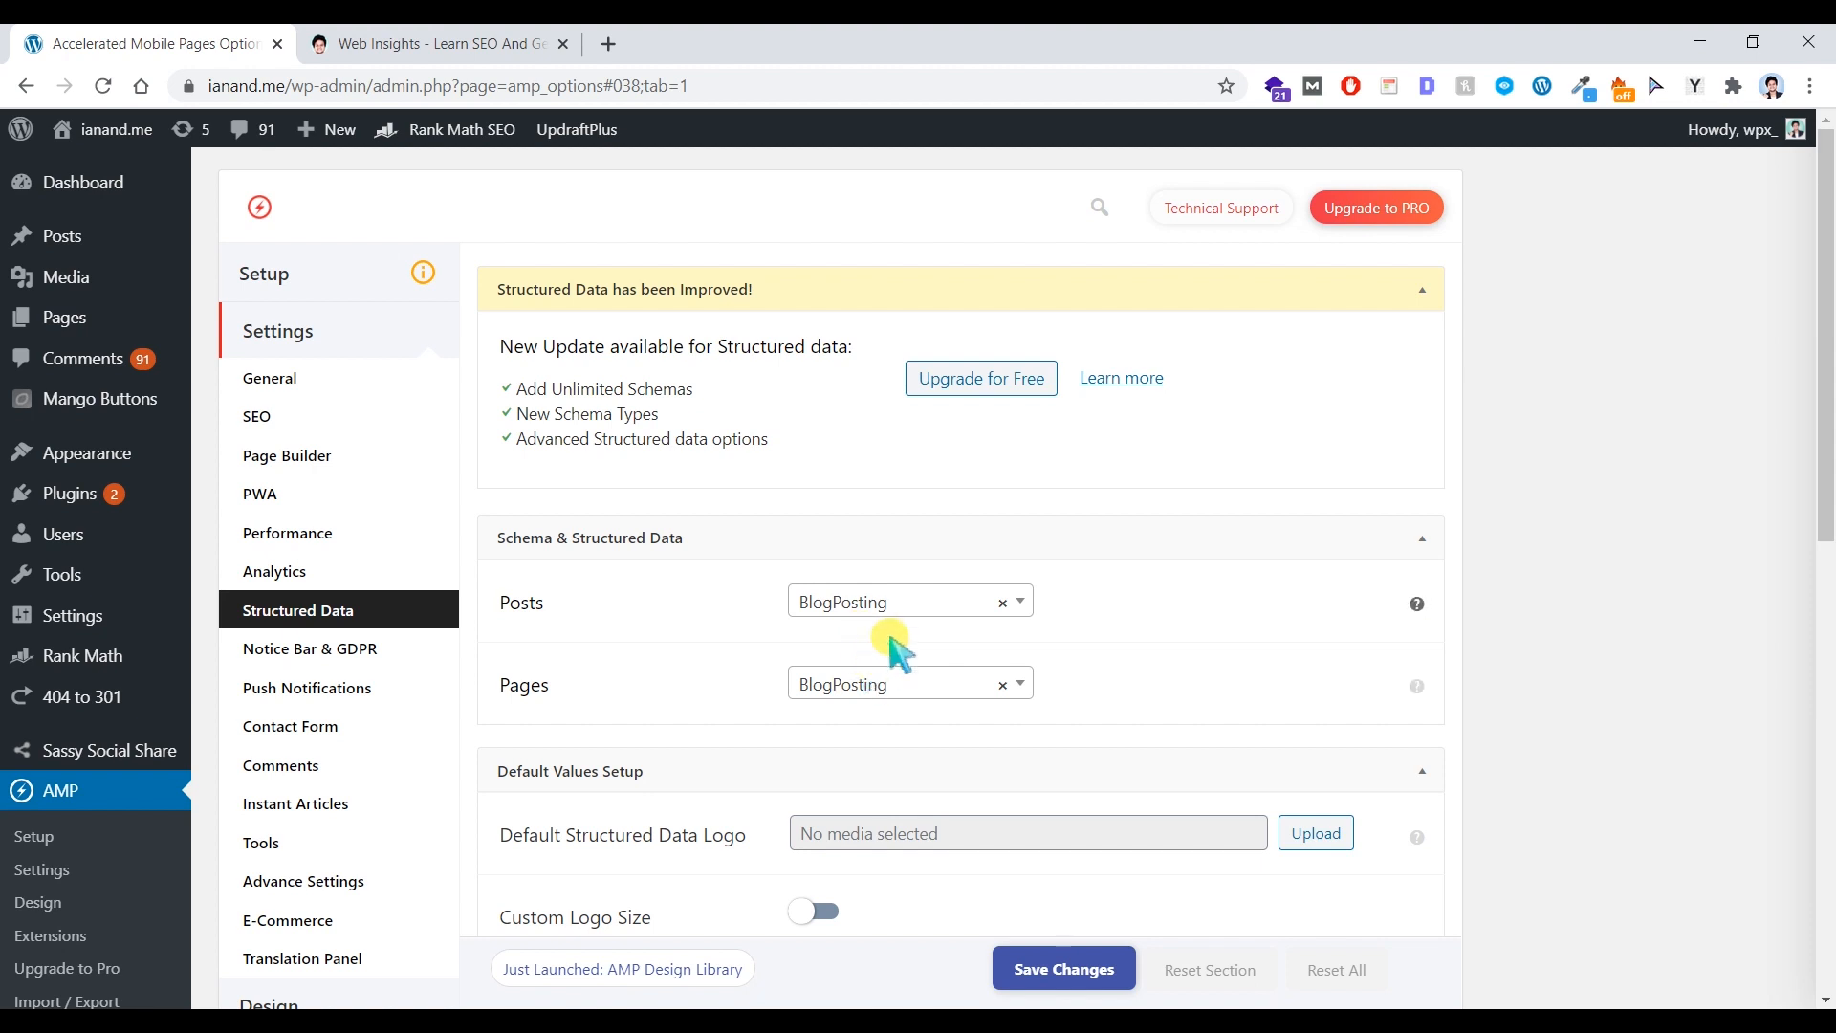
{"action": "scroll", "coordinate": [893, 635], "scroll_direction": "down", "scroll_amount": 2}
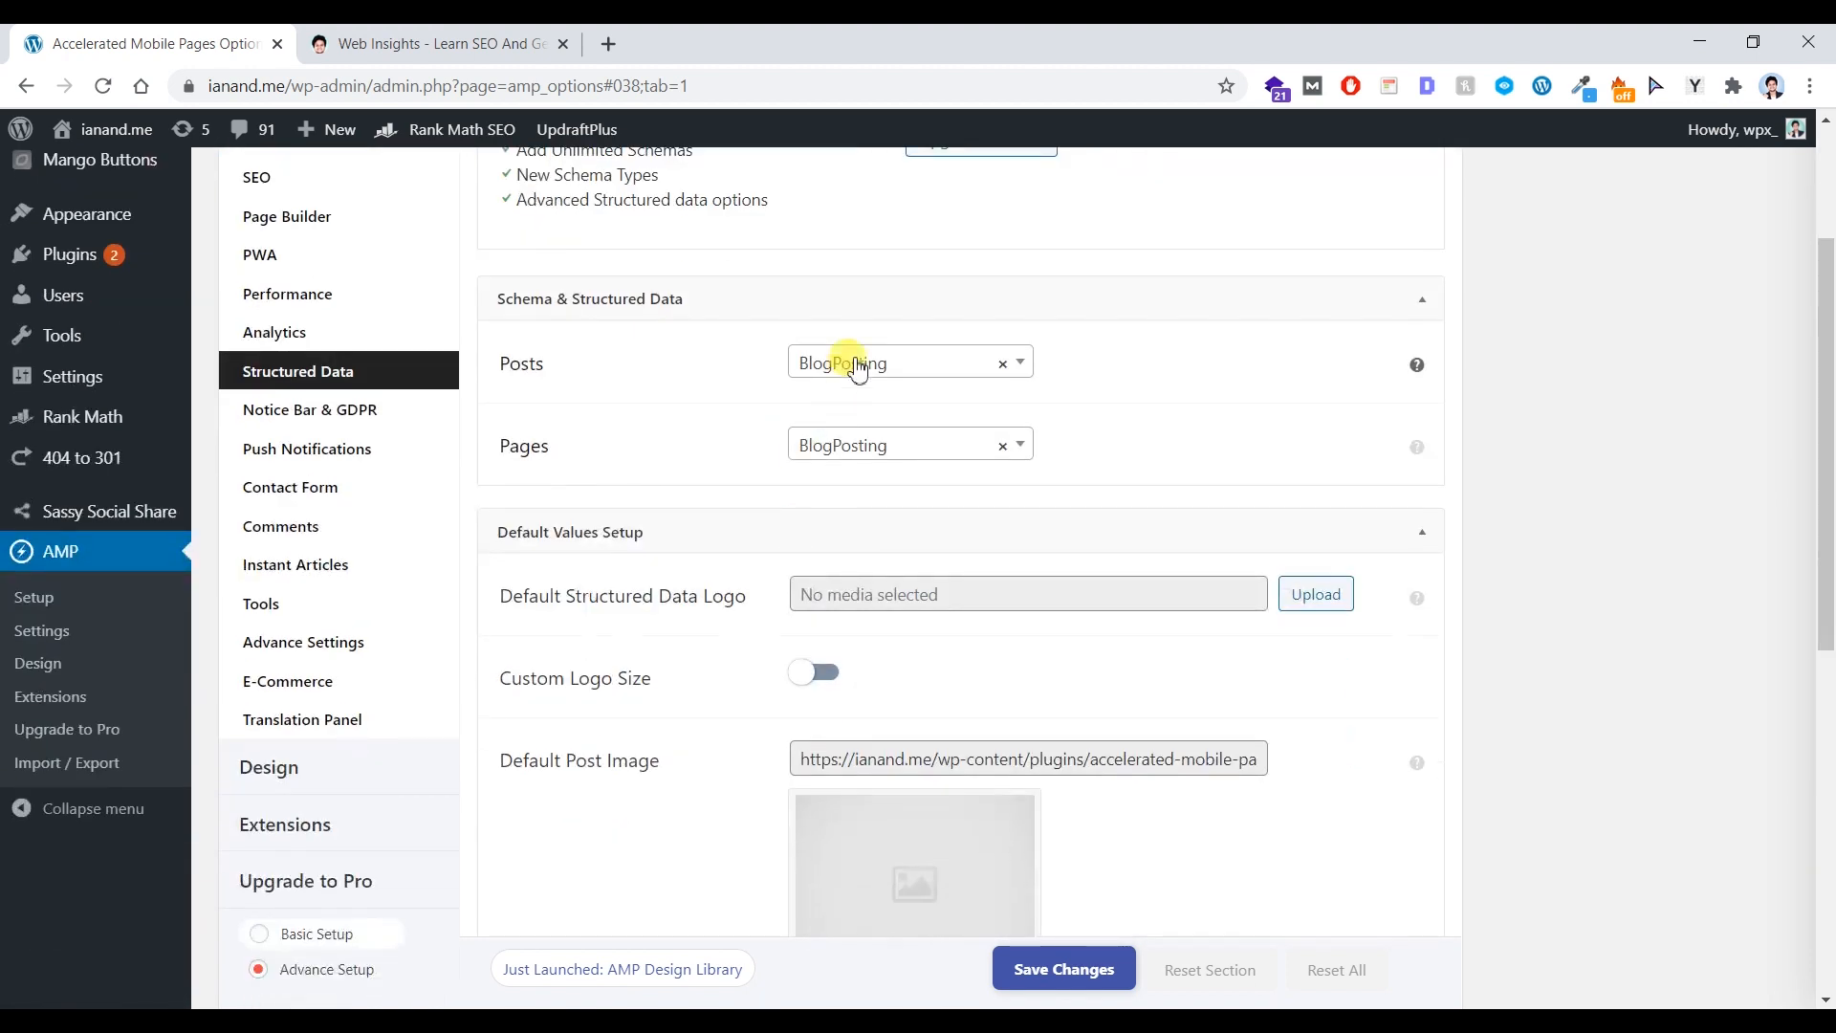
{"action": "left_click", "coordinate": [848, 361]}
{"action": "scroll", "coordinate": [912, 552], "scroll_direction": "down", "scroll_amount": 1}
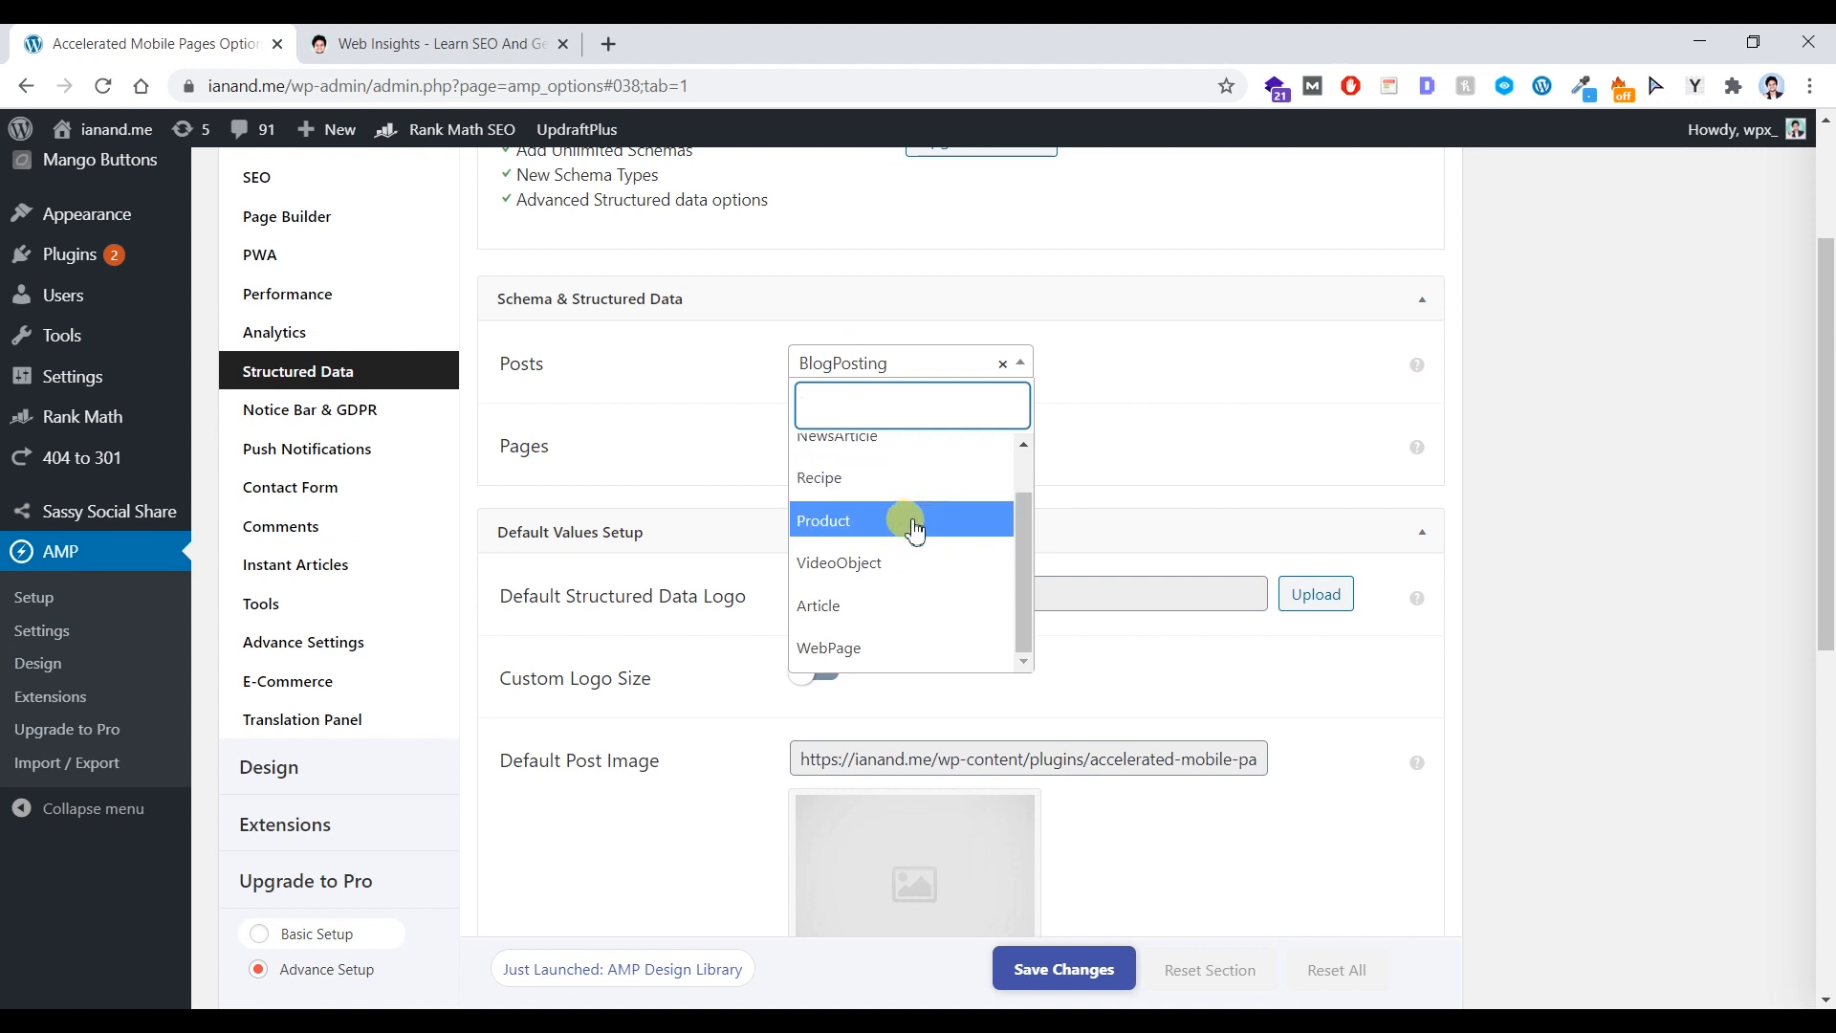
{"action": "left_click", "coordinate": [911, 474]}
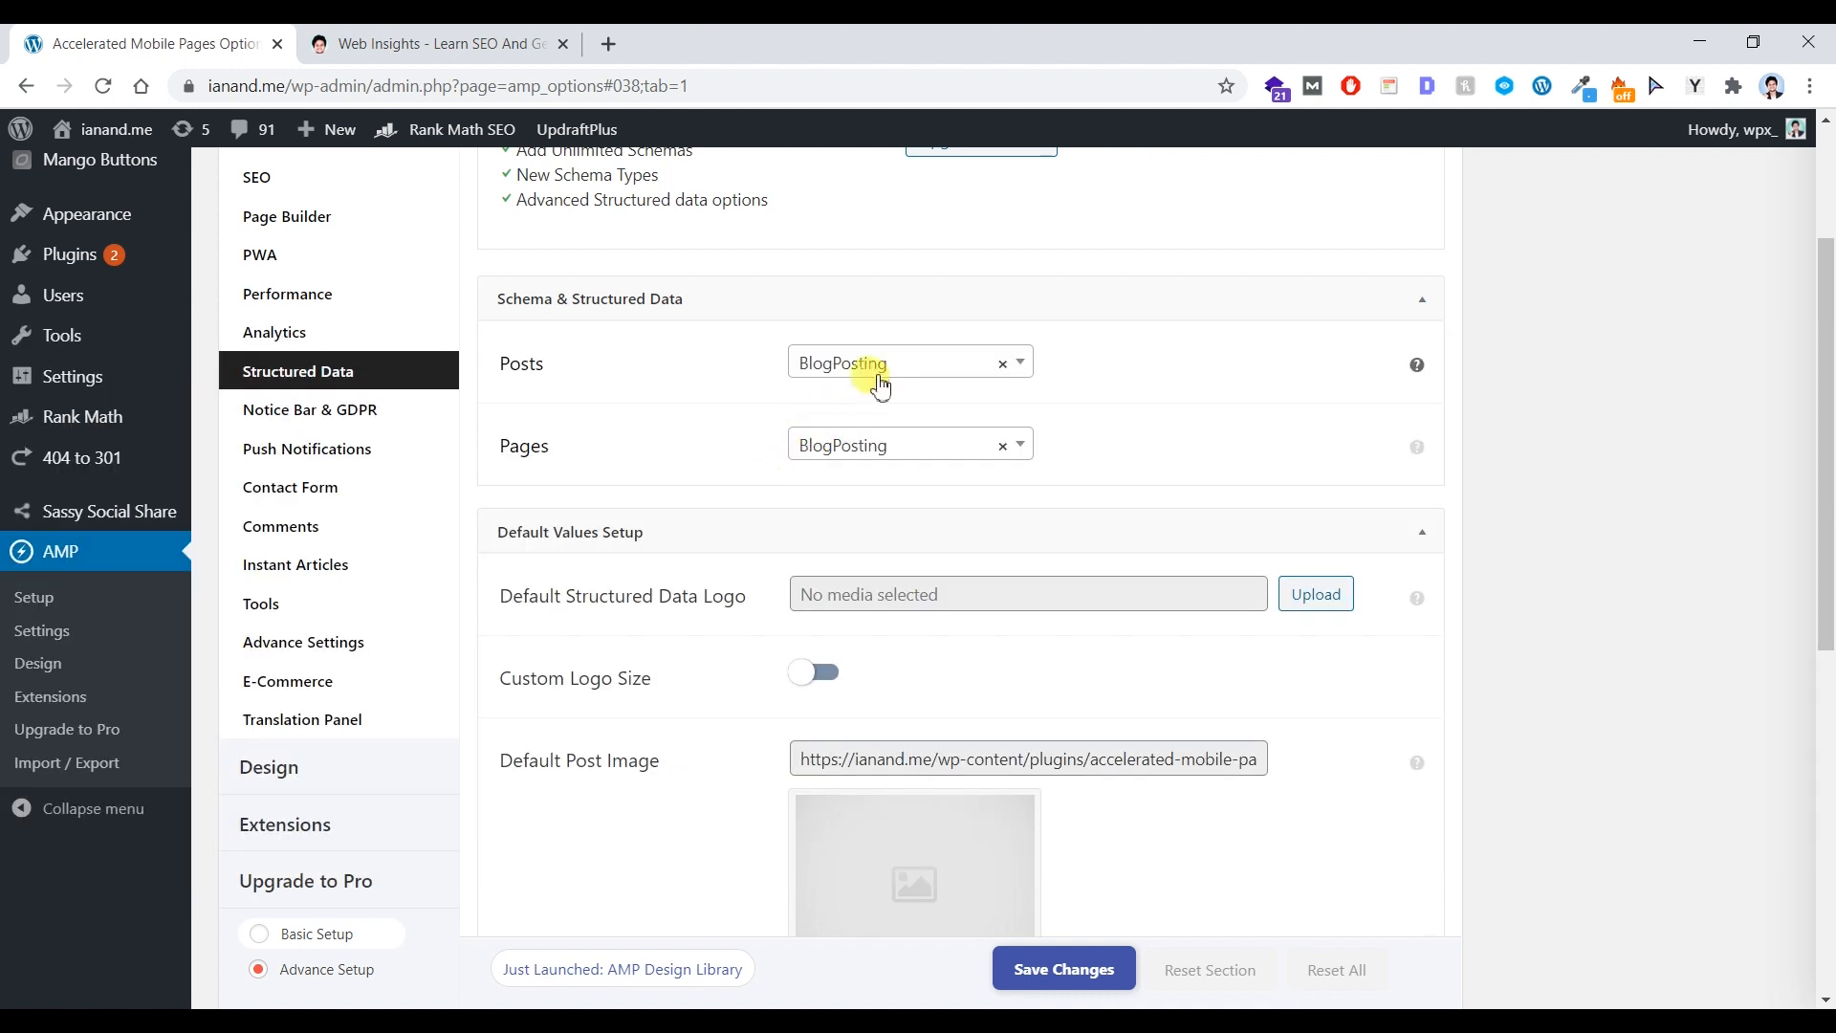
{"action": "left_click", "coordinate": [876, 373]}
{"action": "left_click", "coordinate": [673, 451]}
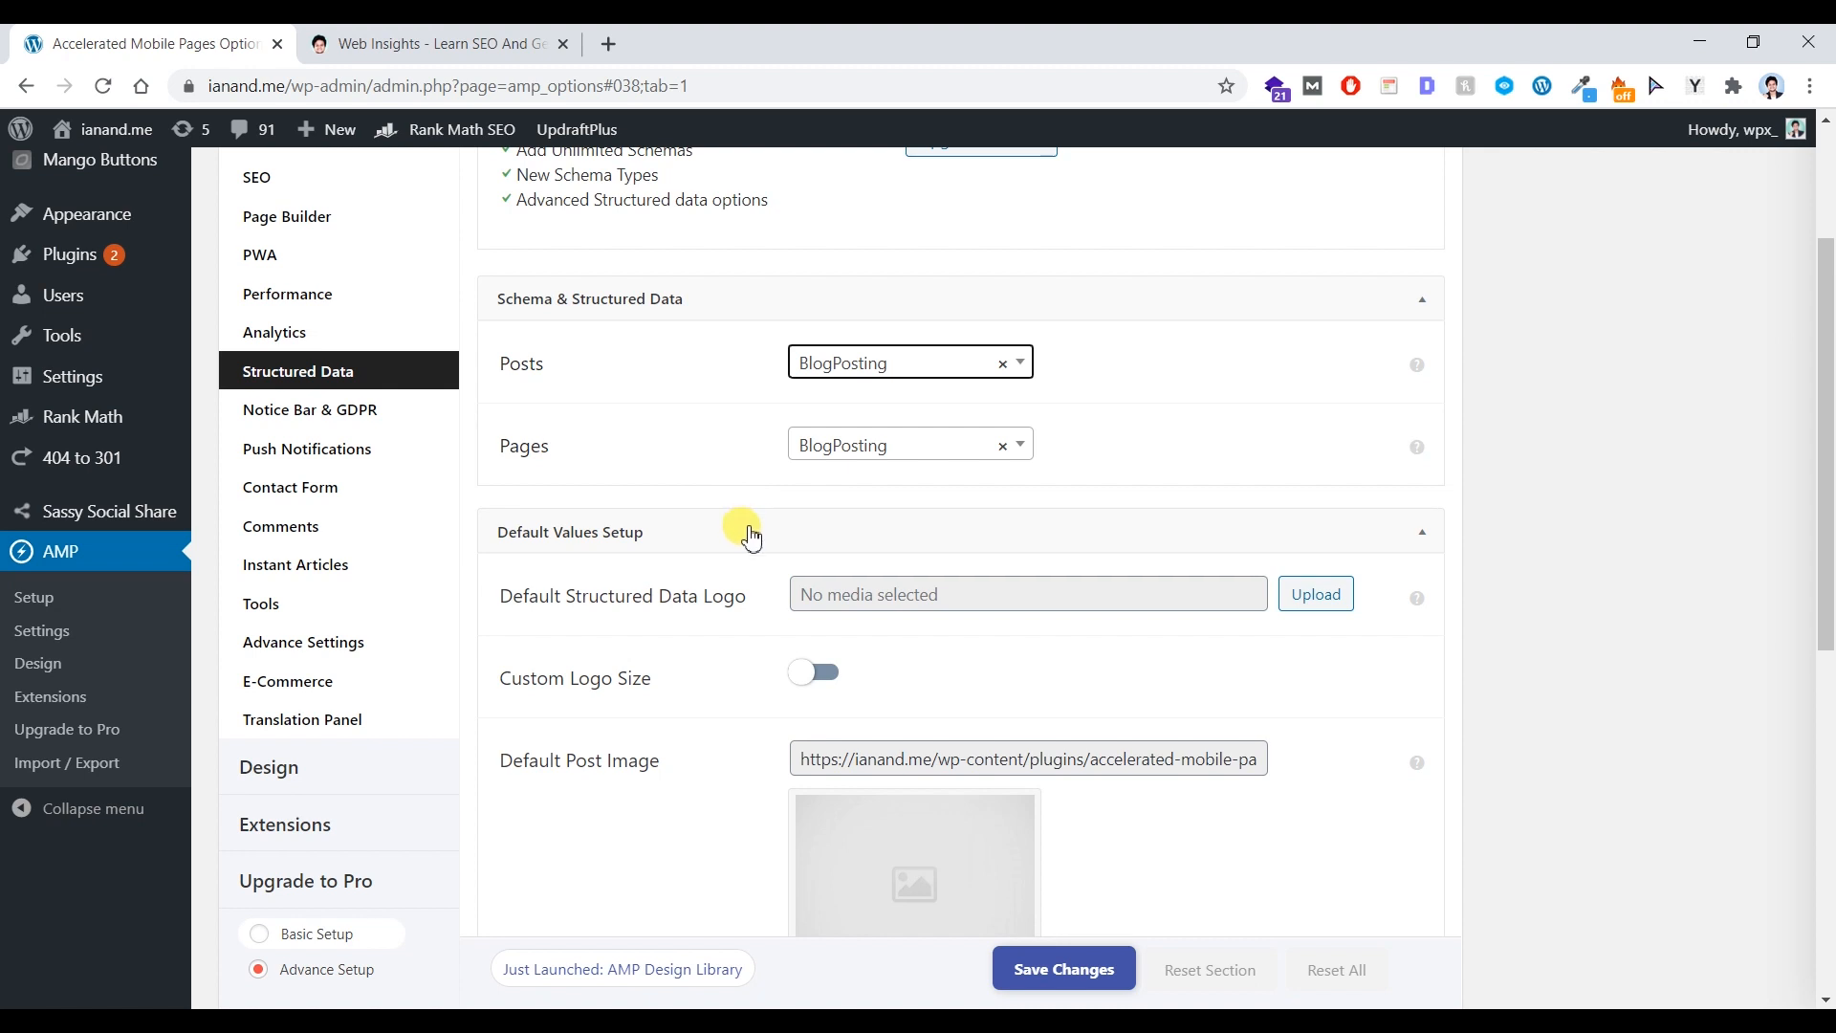
- Check the default logo, post image and video thumbnail values, keep Custom Logo Size off, and save the Structured Data settings
{"action": "scroll", "coordinate": [751, 534], "scroll_direction": "down", "scroll_amount": 4}
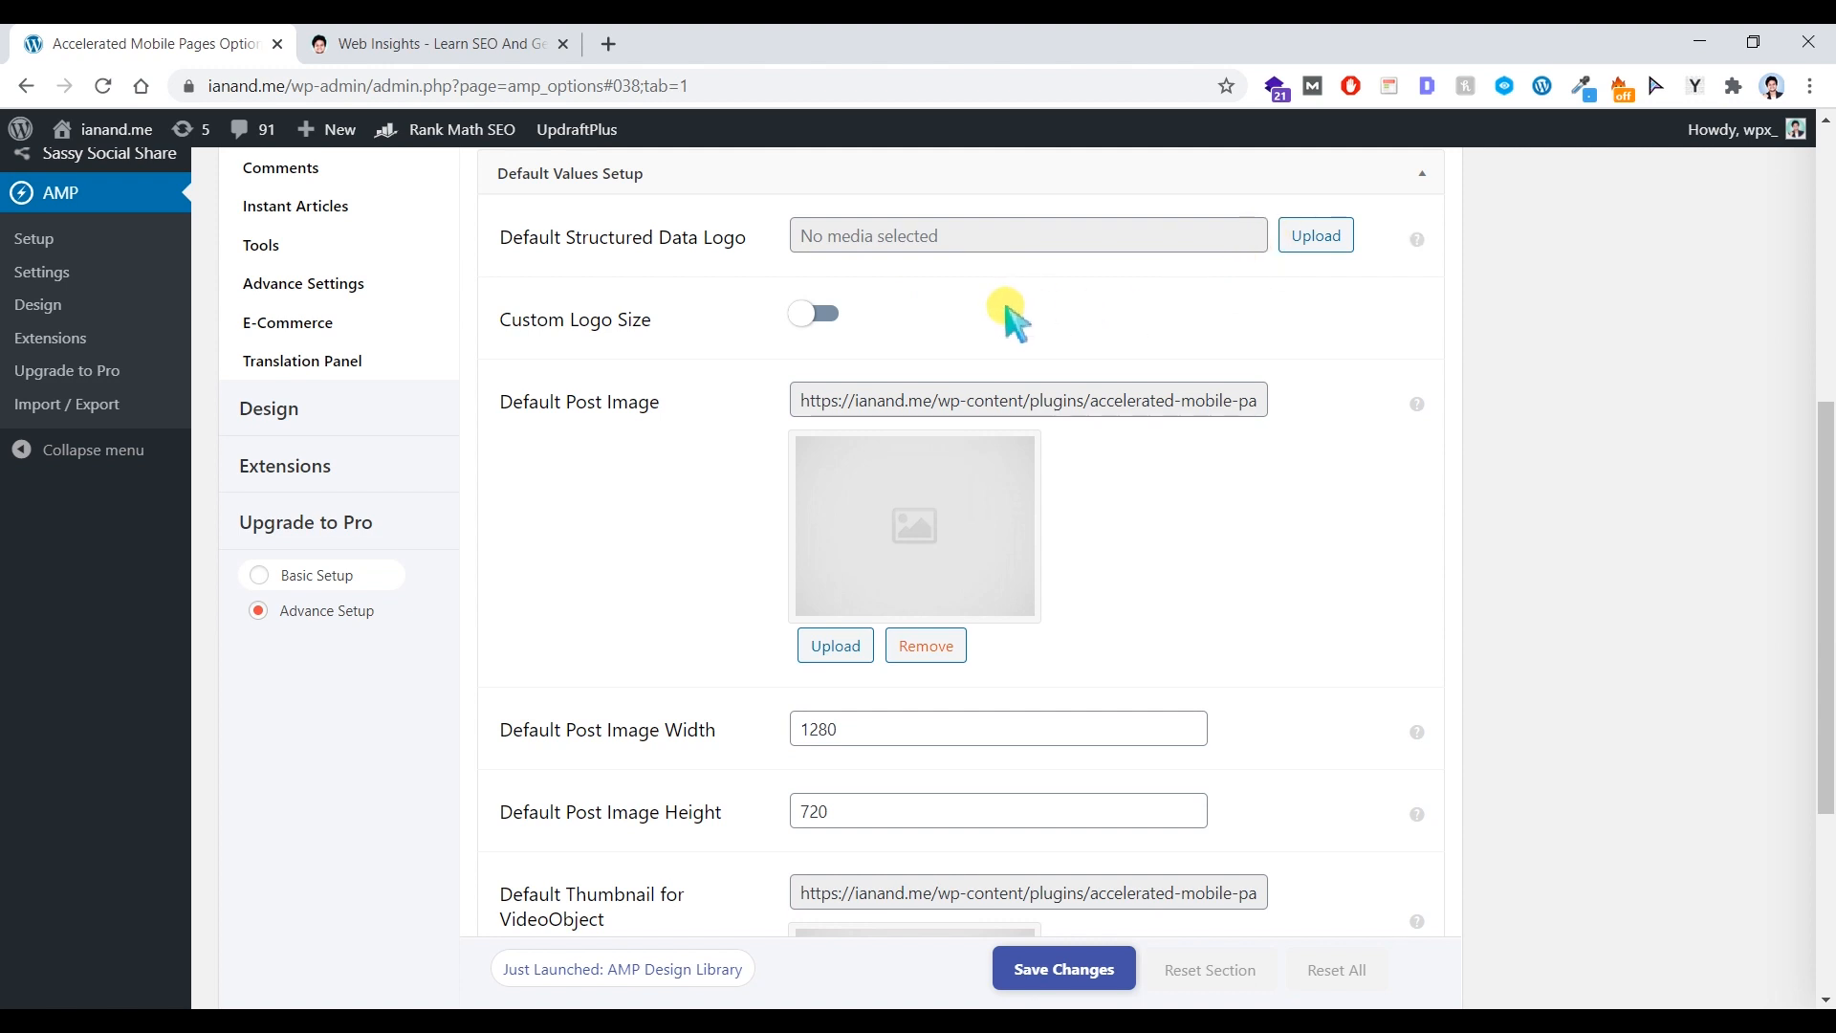
{"action": "left_click", "coordinate": [818, 318]}
{"action": "left_click", "coordinate": [818, 316]}
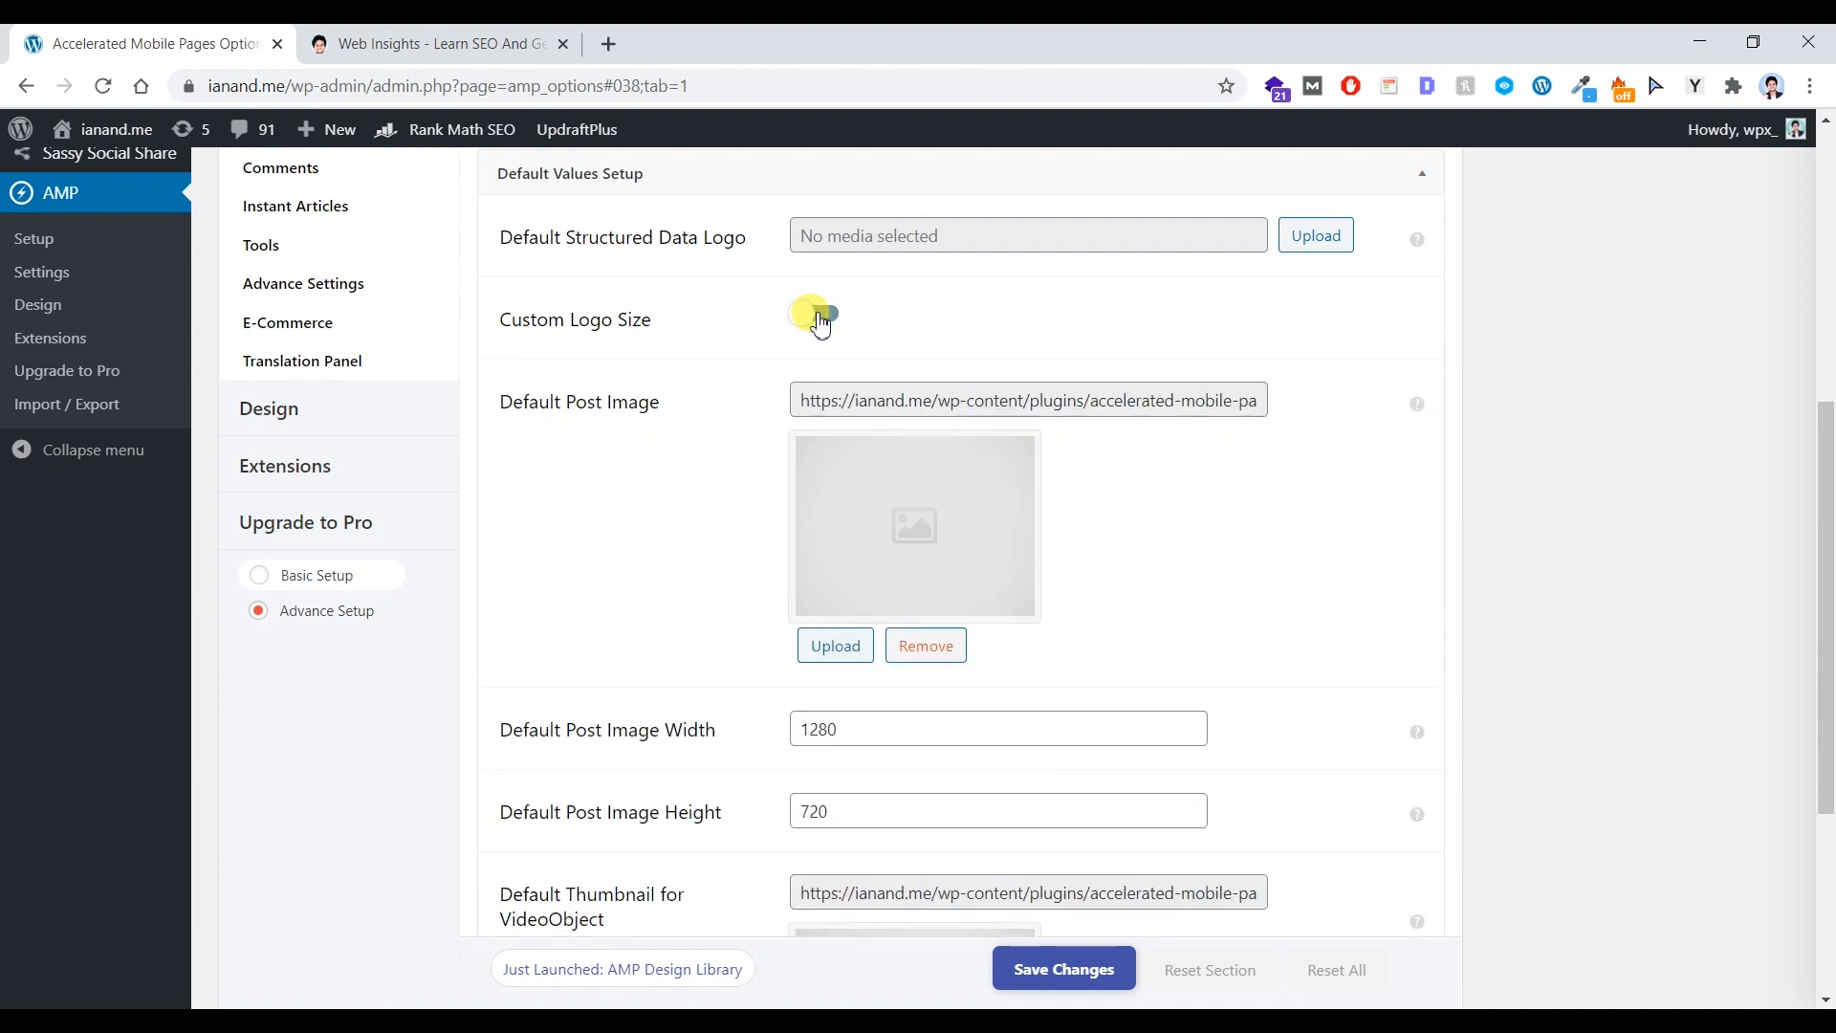
{"action": "scroll", "coordinate": [956, 478], "scroll_direction": "down", "scroll_amount": 4}
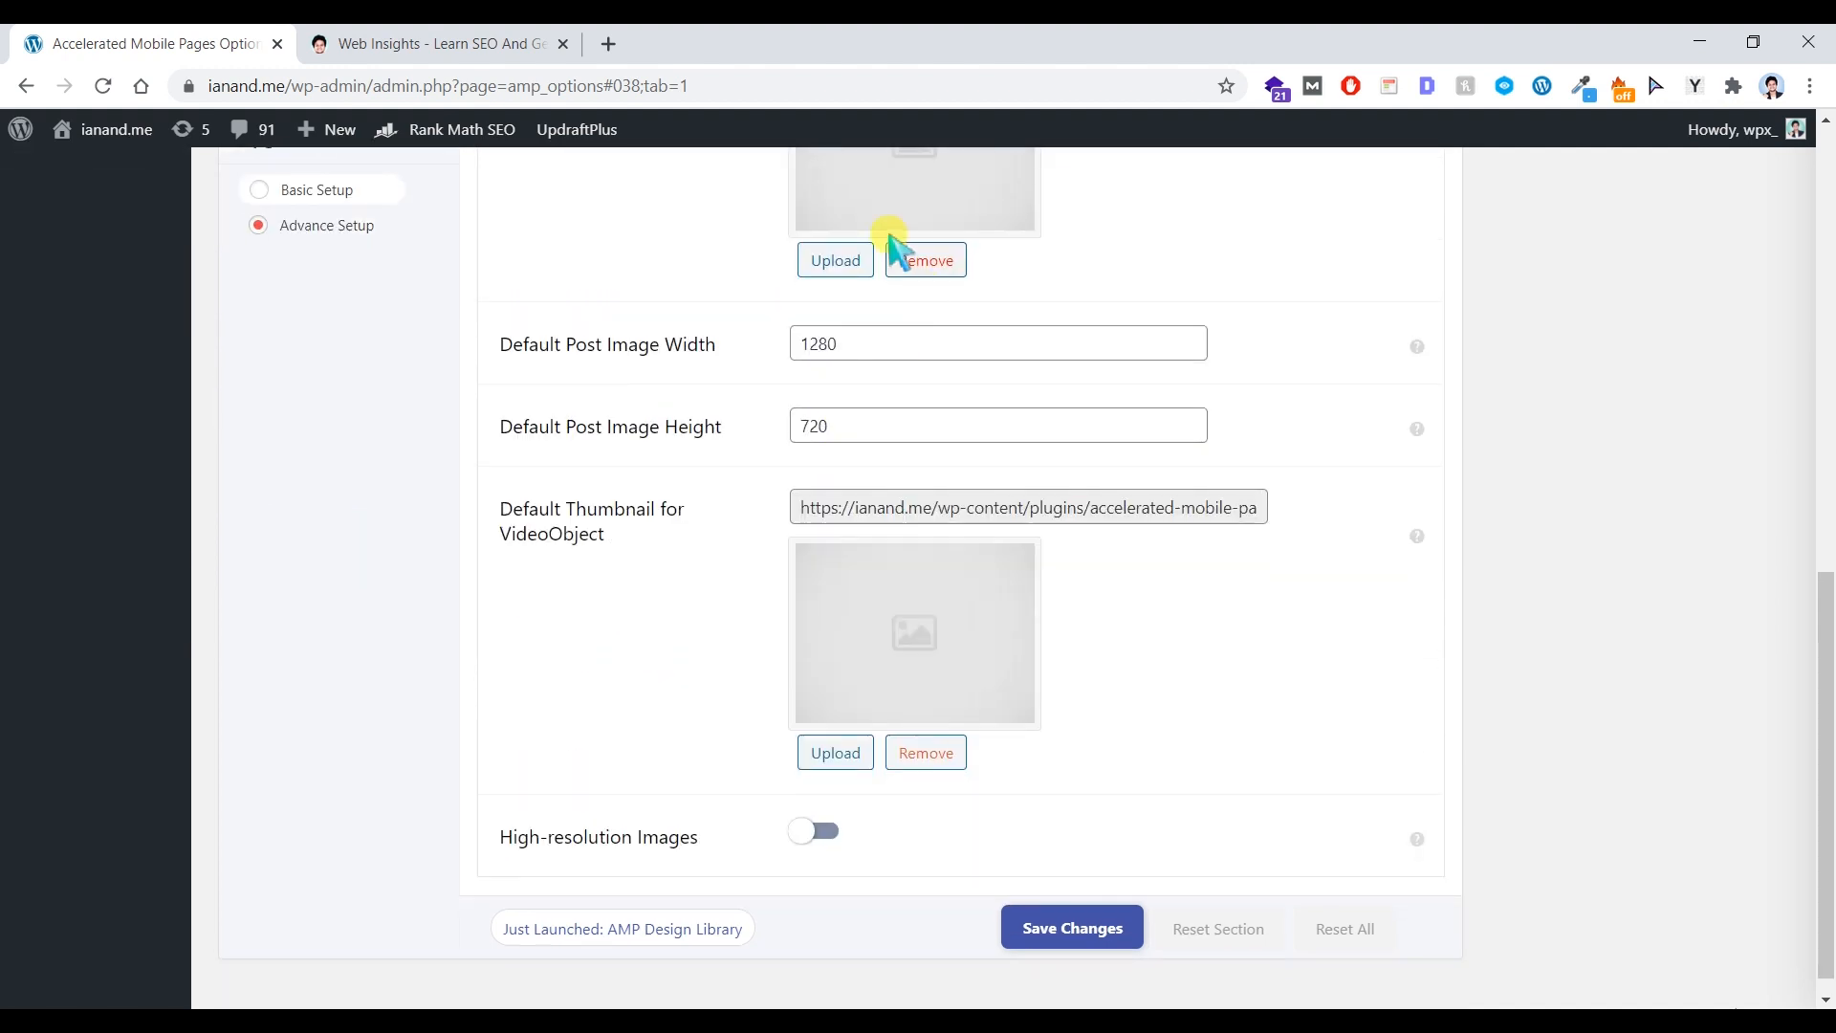
{"action": "scroll", "coordinate": [892, 643], "scroll_direction": "down", "scroll_amount": 1}
{"action": "left_click", "coordinate": [915, 320]}
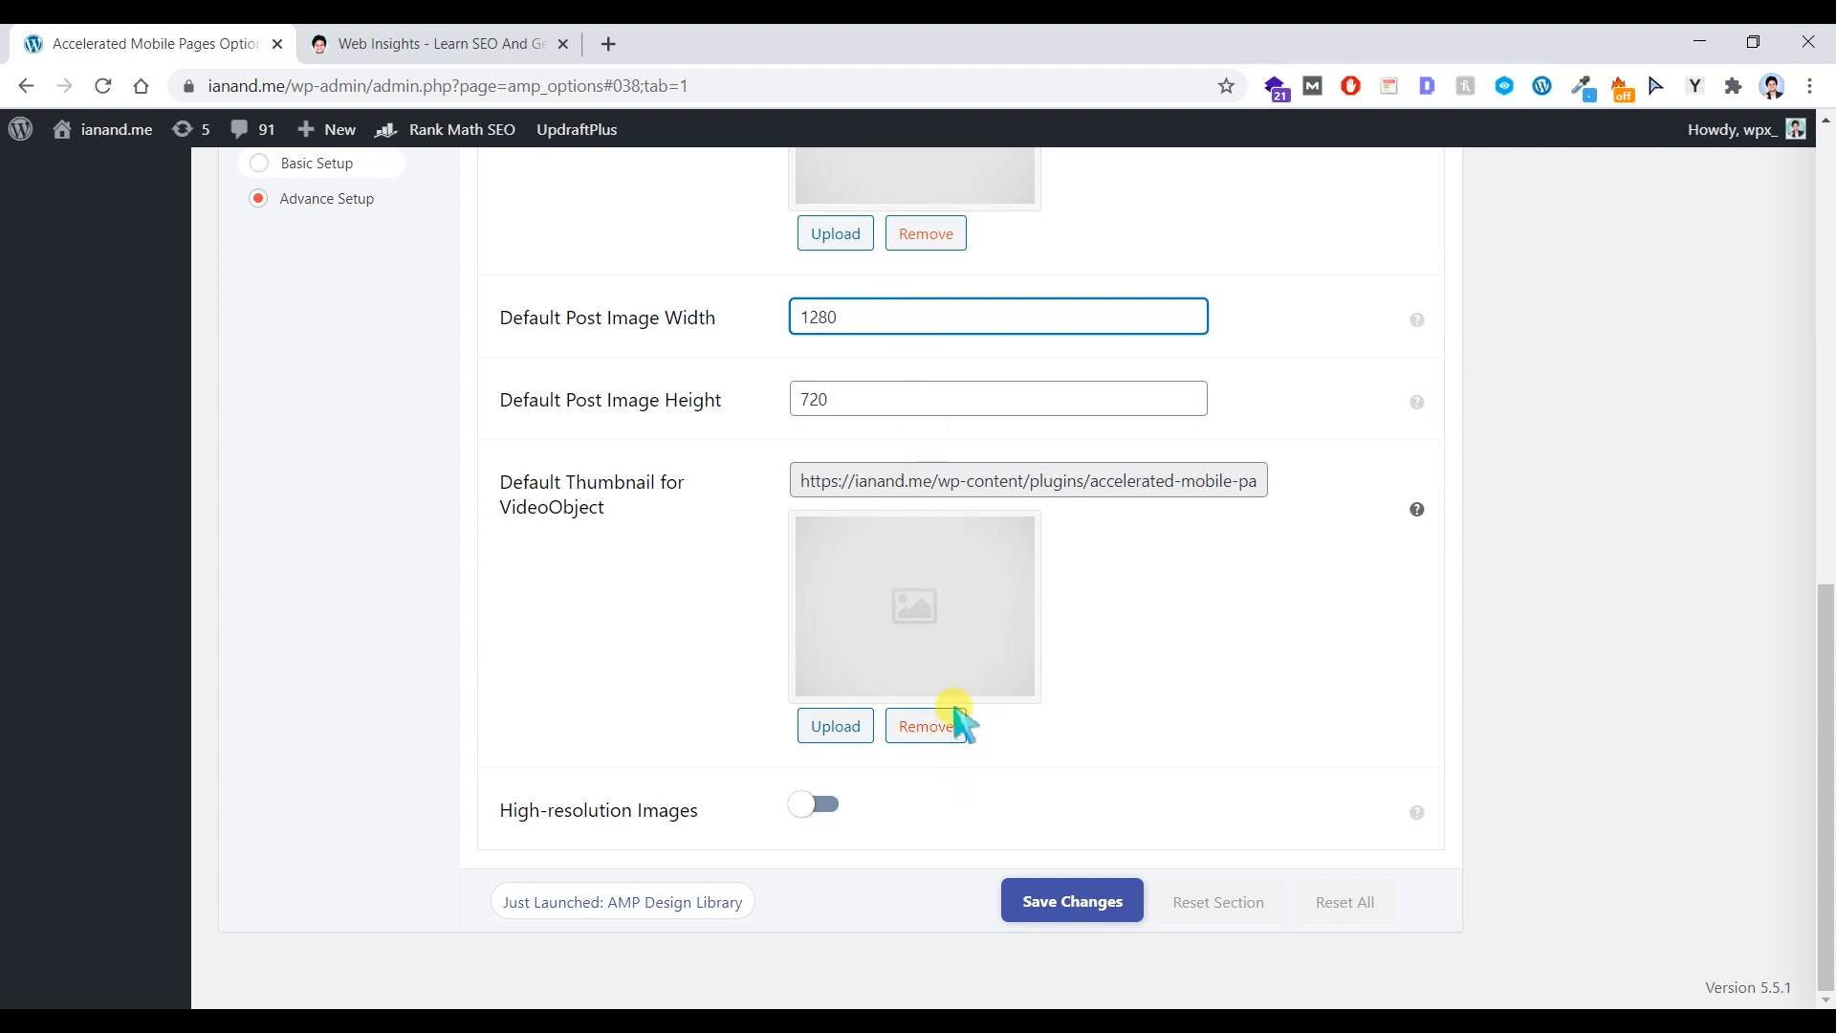
{"action": "left_click", "coordinate": [1060, 904]}
{"action": "scroll", "coordinate": [1139, 708], "scroll_direction": "up", "scroll_amount": 4}
{"action": "scroll", "coordinate": [1143, 712], "scroll_direction": "up", "scroll_amount": 6}
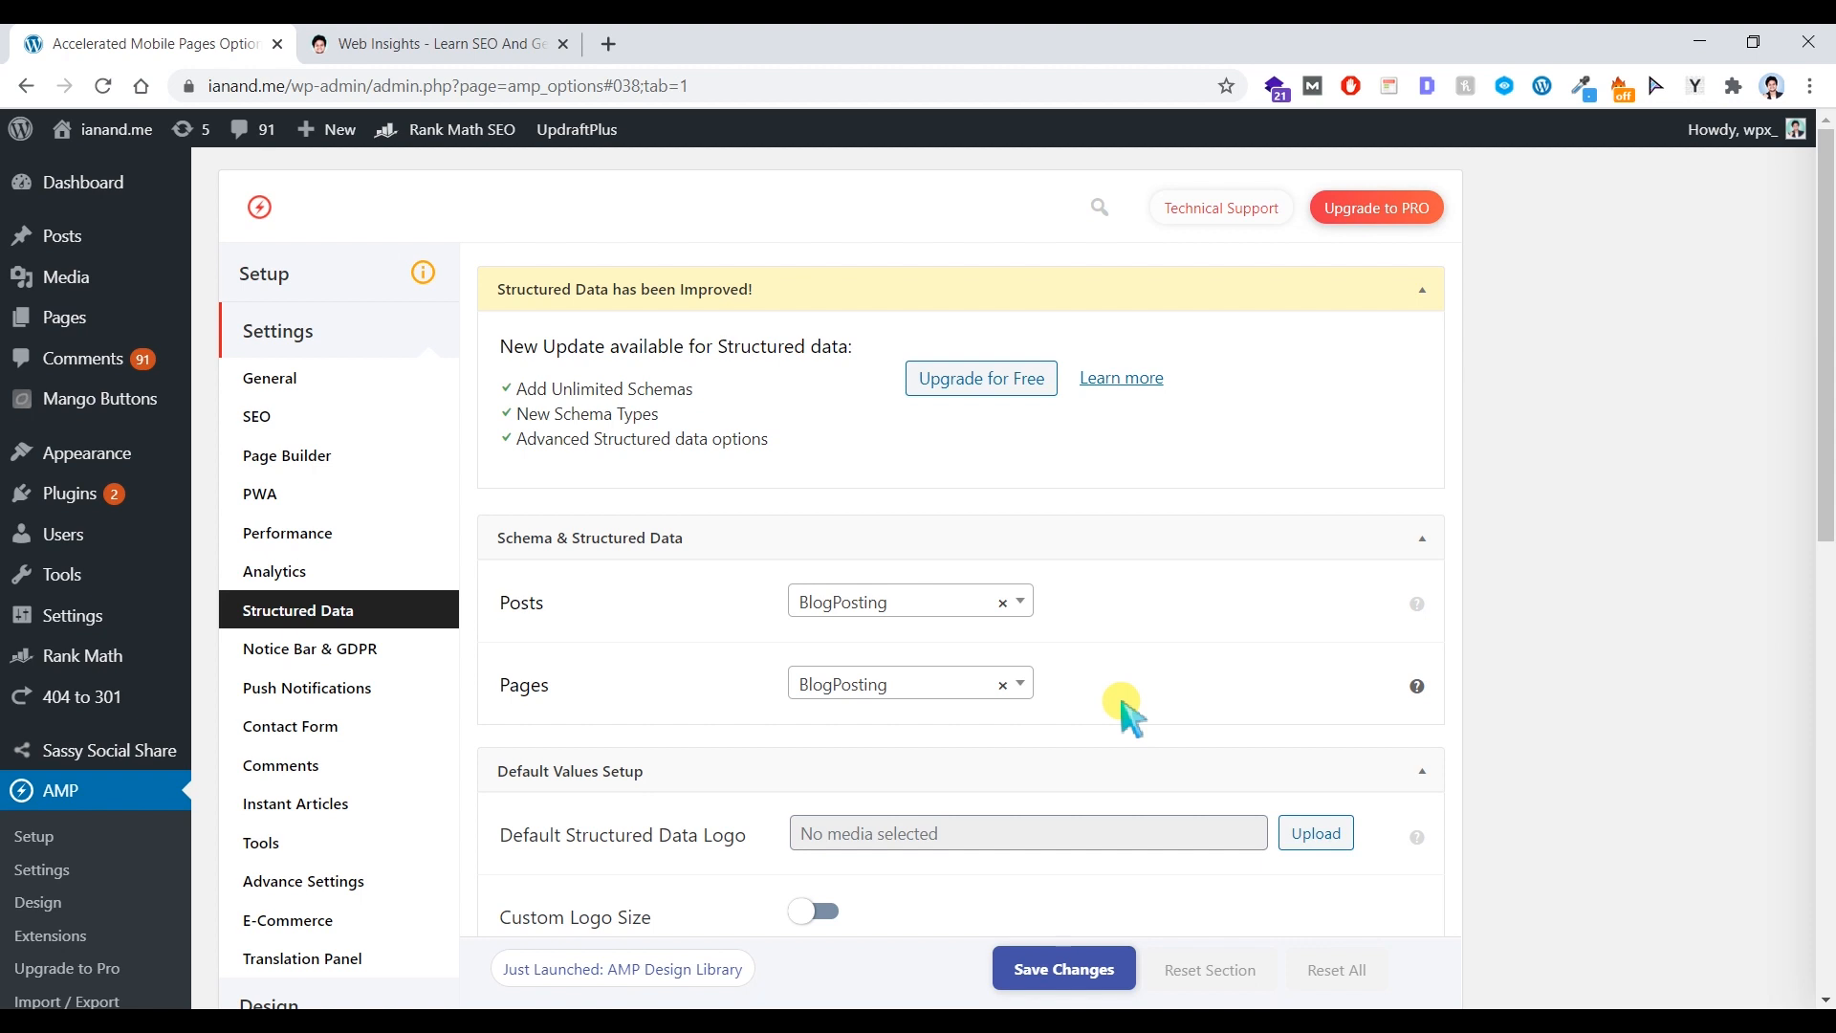
- View the Web Insights home page in the other browser tab and return to the AMP settings
{"action": "left_click", "coordinate": [427, 36]}
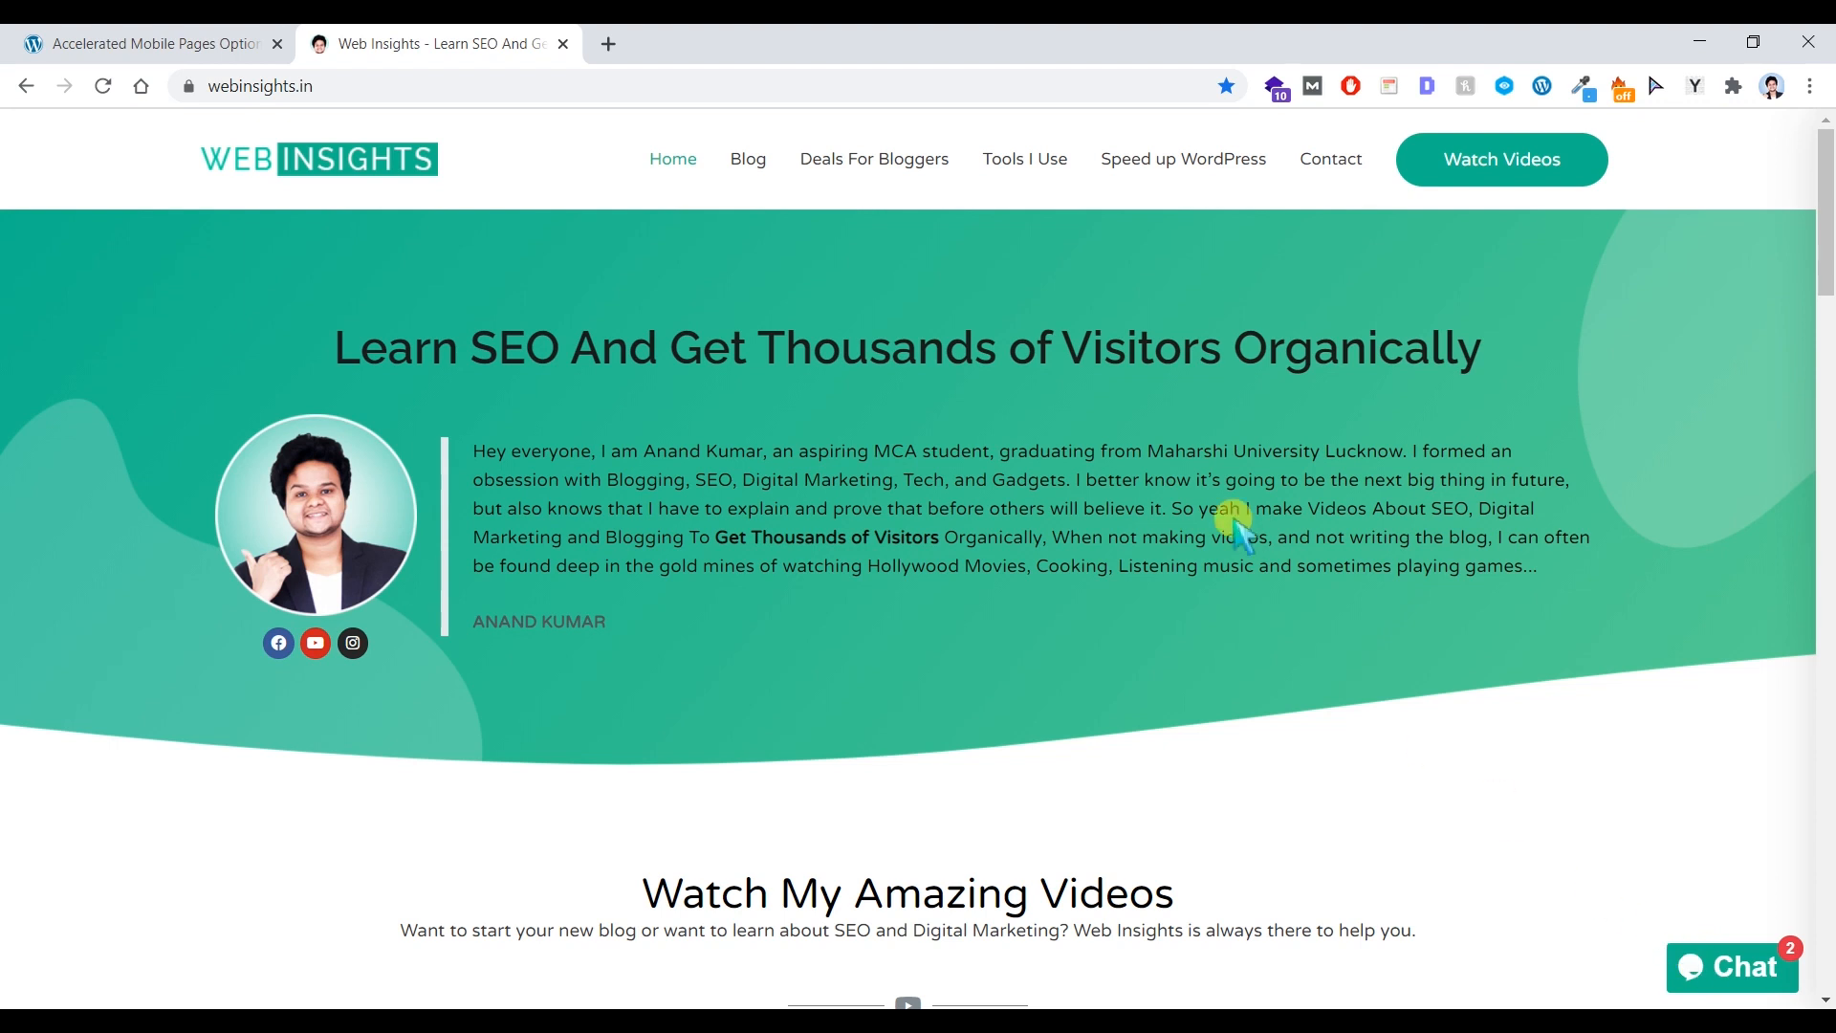
{"action": "left_click", "coordinate": [230, 38]}
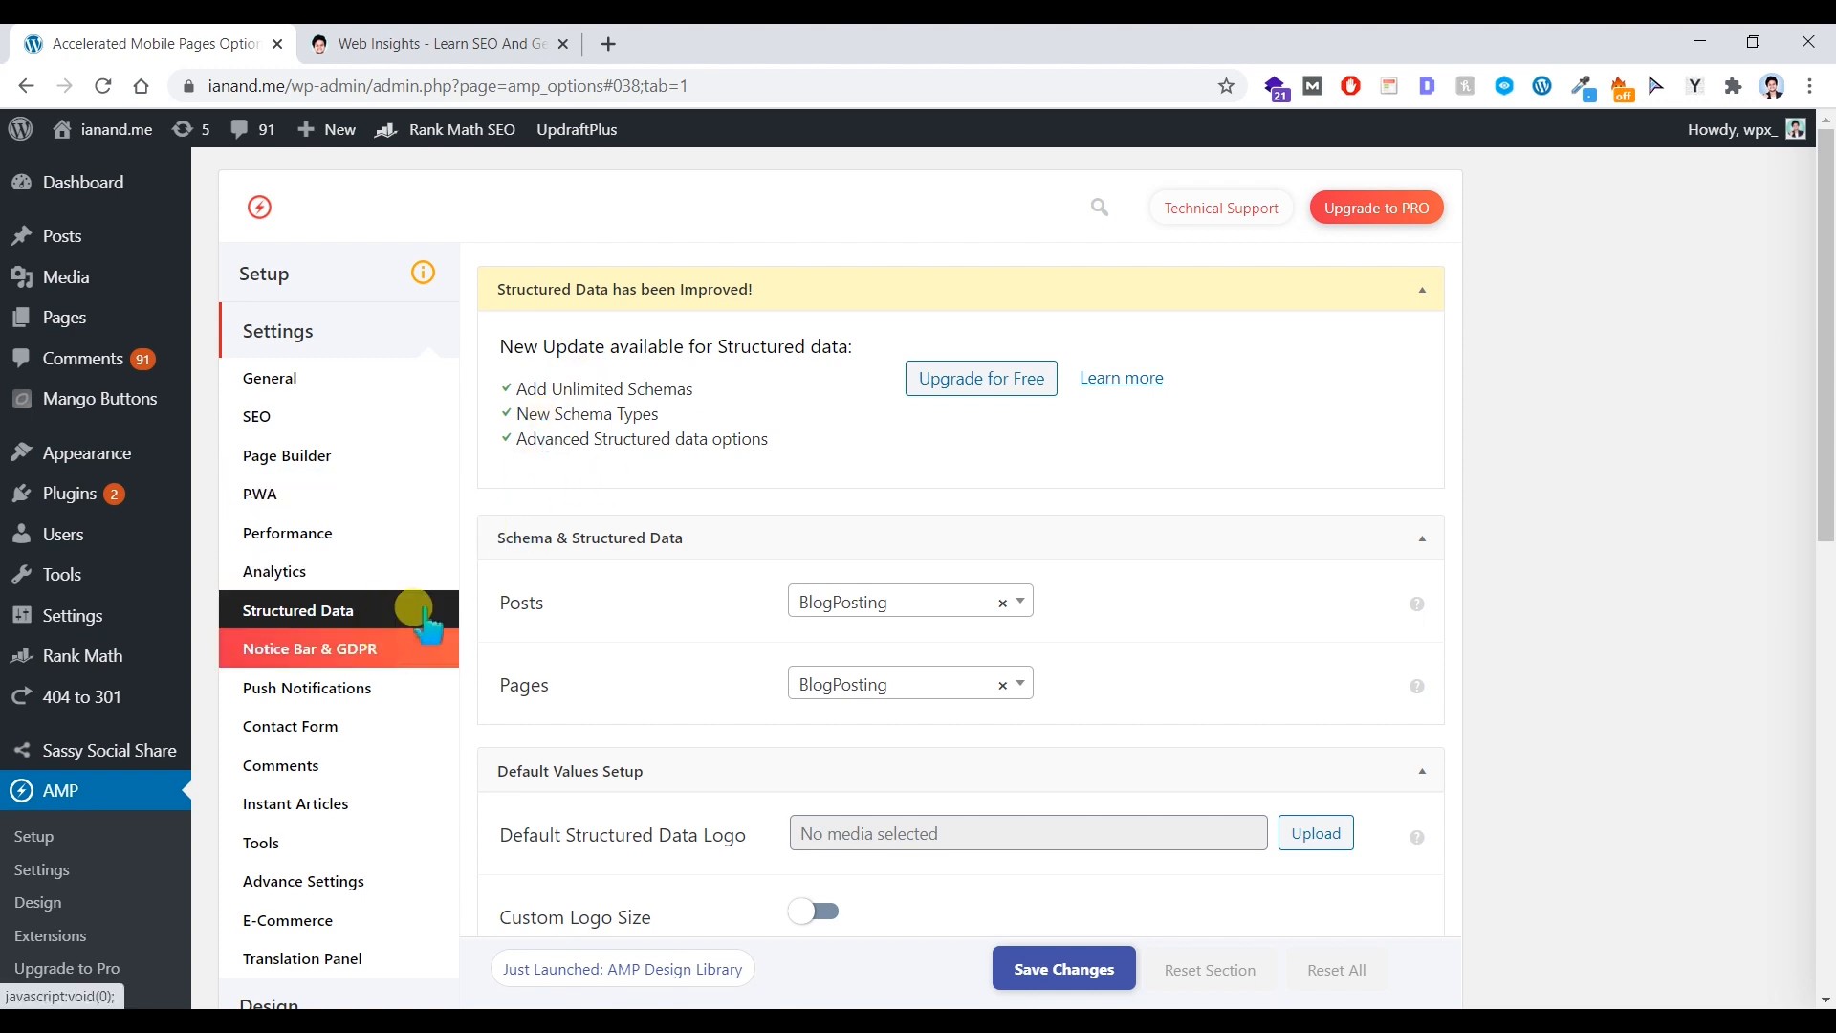
{"action": "scroll", "coordinate": [517, 487], "scroll_direction": "down", "scroll_amount": 5}
{"action": "scroll", "coordinate": [449, 517], "scroll_direction": "up", "scroll_amount": 4}
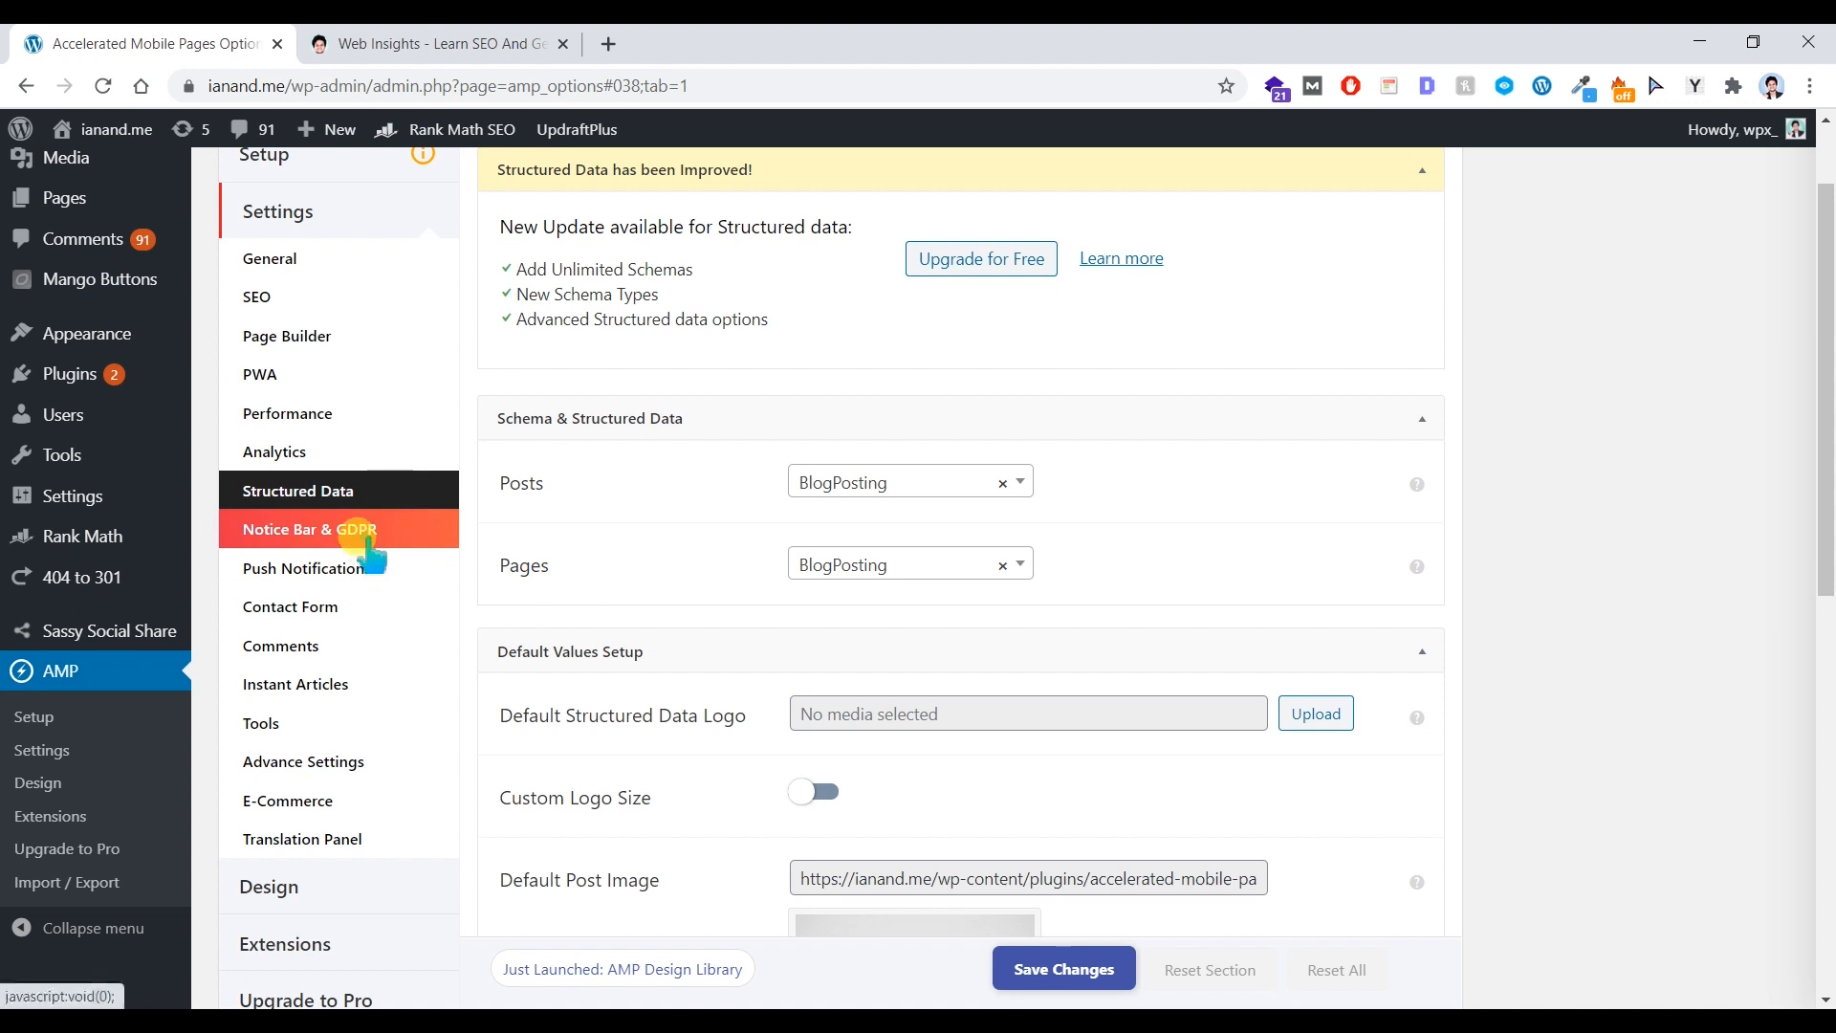
- Open the Notice Bar & GDPR settings and inspect the GDPR Compliancy designs, leaving GDPR Compliancy disabled
{"action": "left_click", "coordinate": [368, 550]}
{"action": "scroll", "coordinate": [483, 533], "scroll_direction": "up", "scroll_amount": 2}
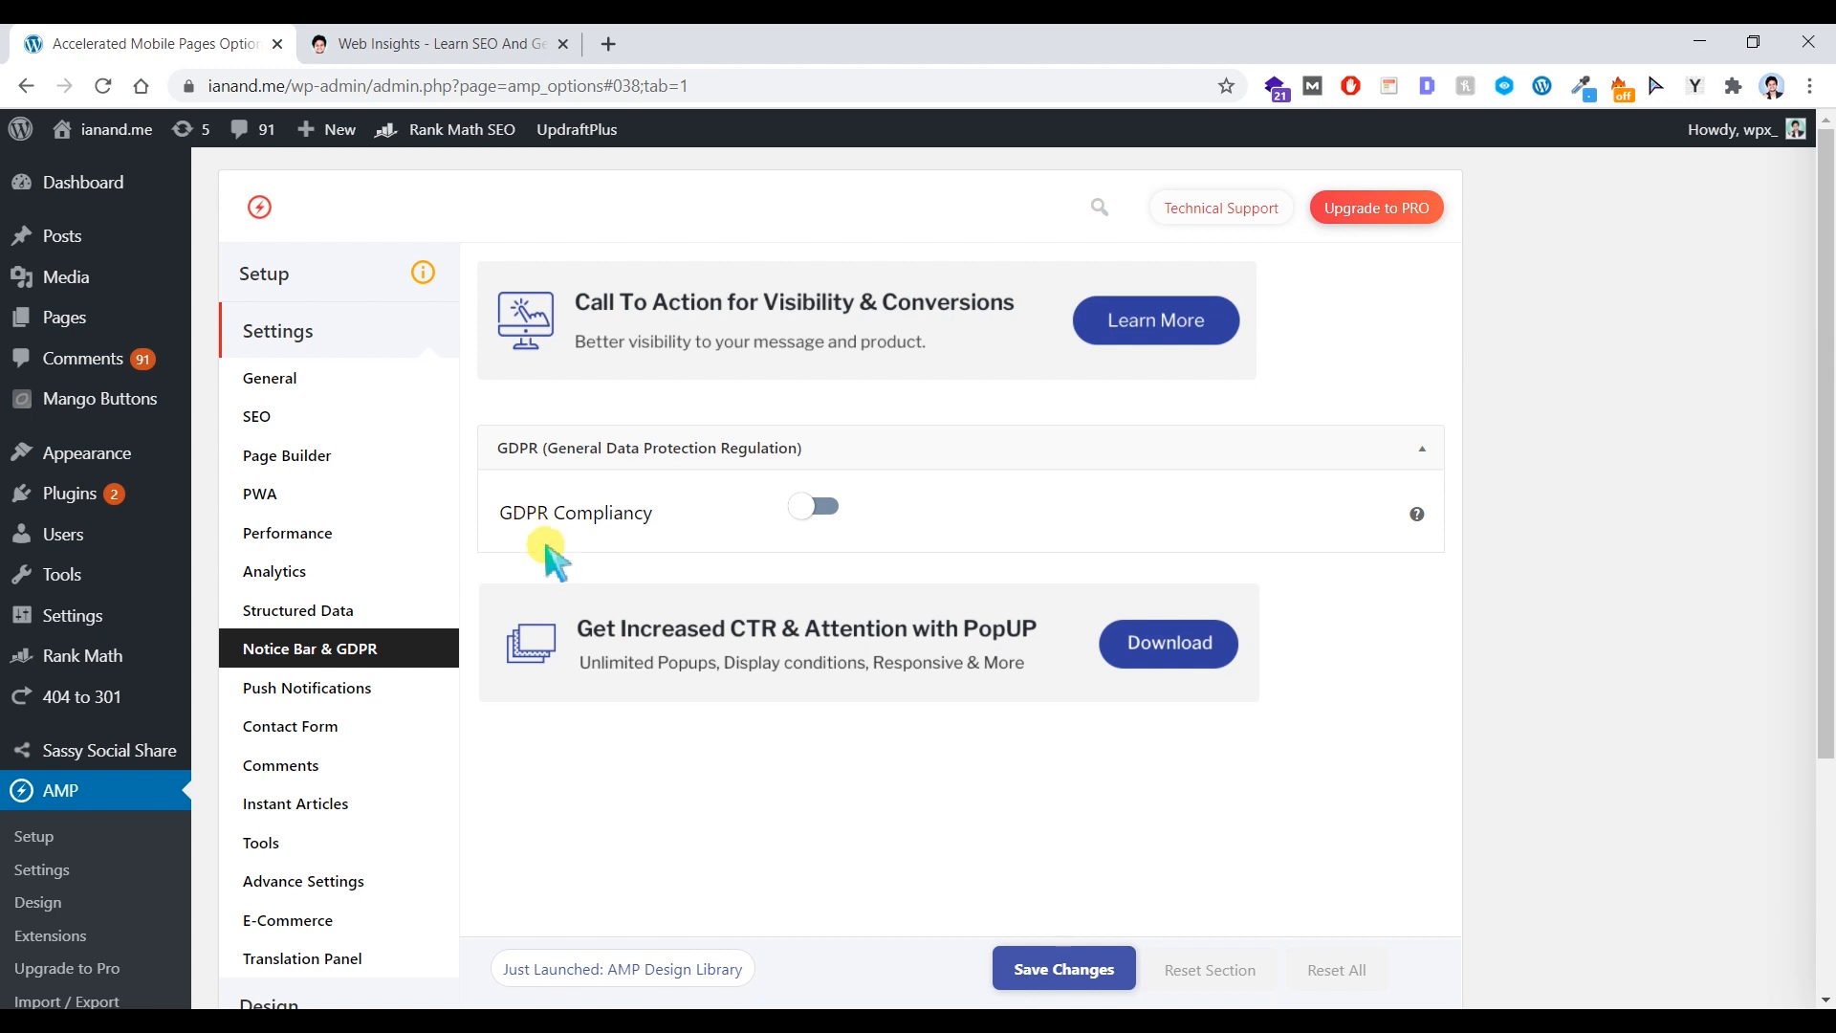
{"action": "left_click", "coordinate": [825, 515]}
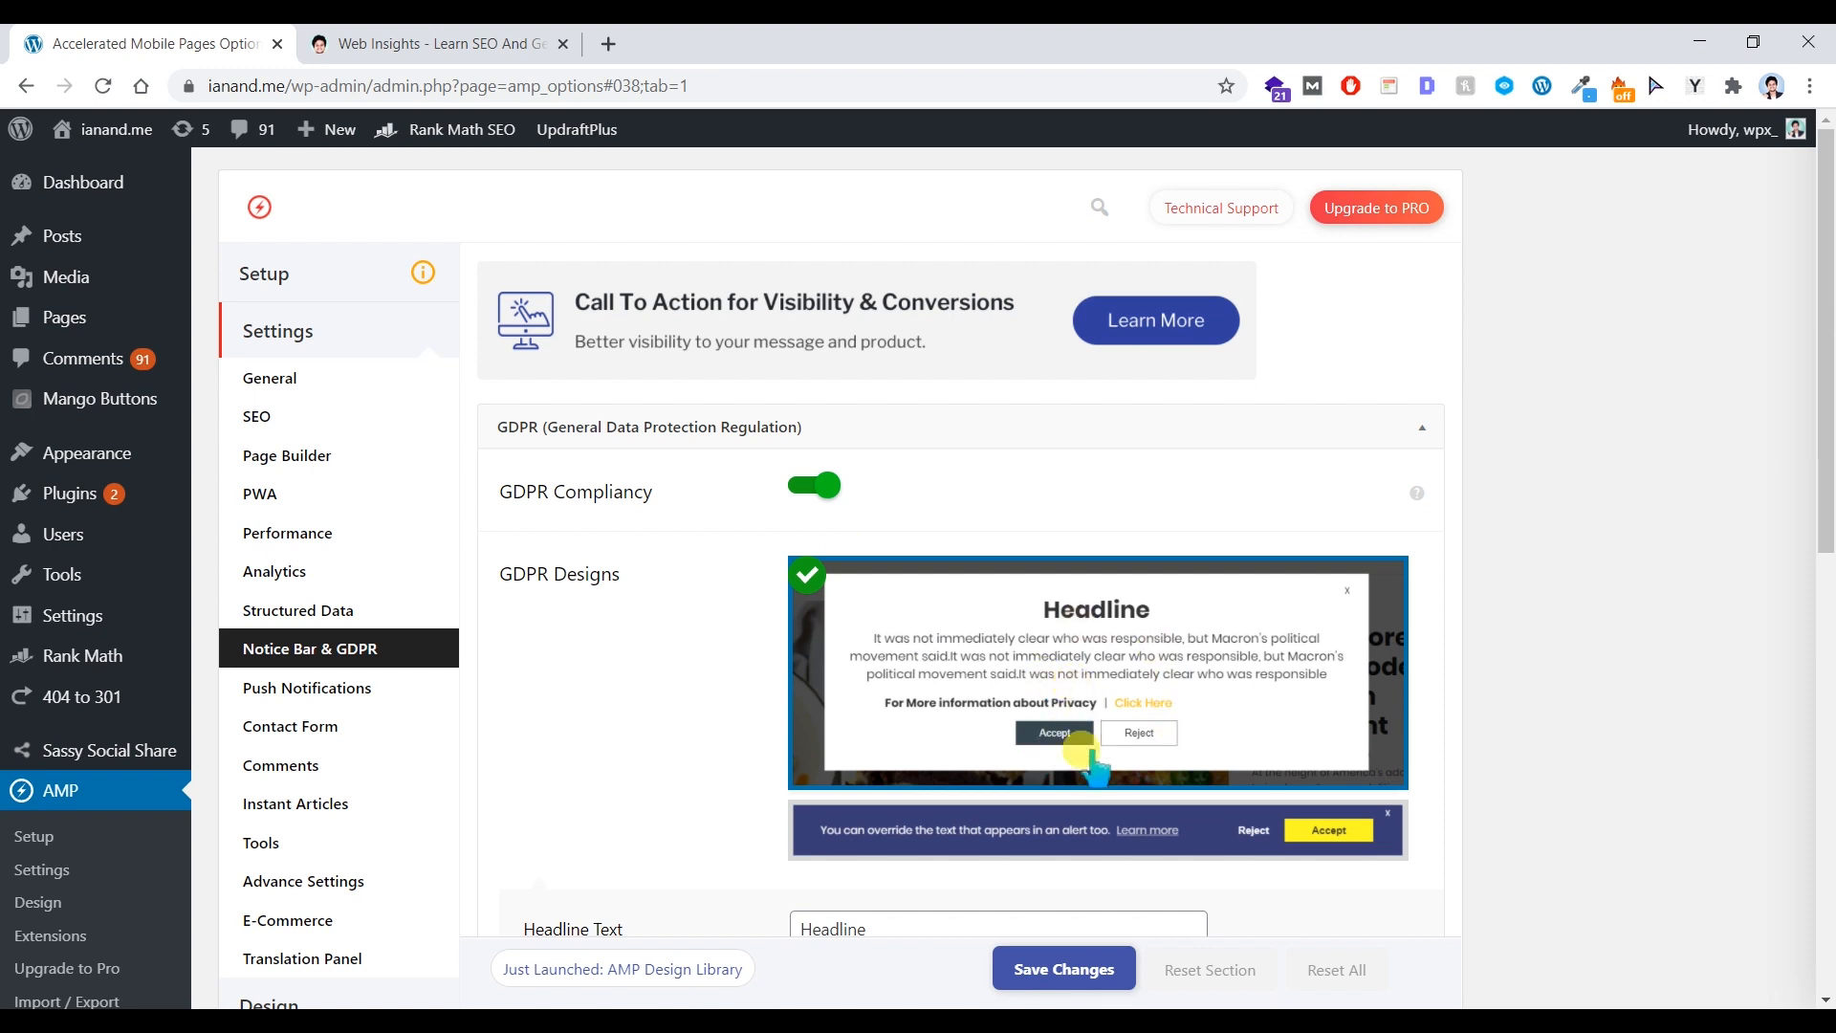
{"action": "left_click", "coordinate": [824, 490]}
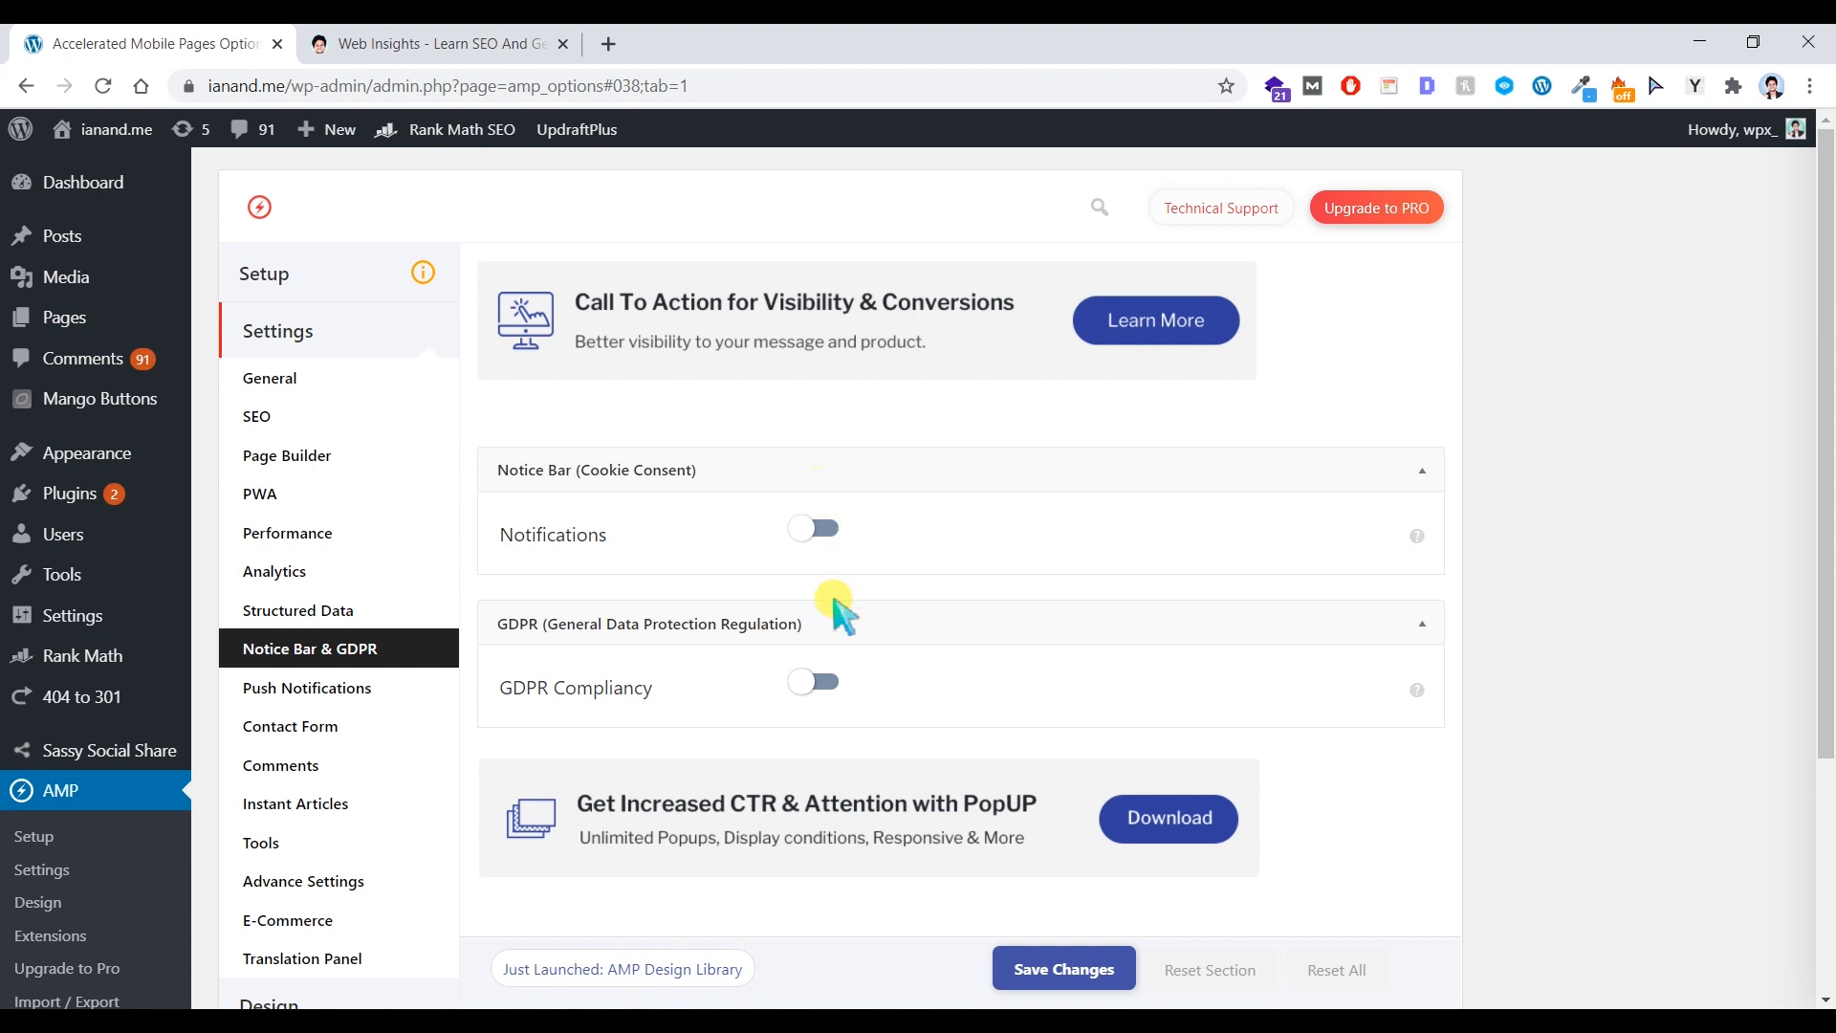
- Open the Push Notifications settings and inspect the OneSignal option with its APP ID field, leaving no integration service chosen
{"action": "left_click", "coordinate": [399, 706]}
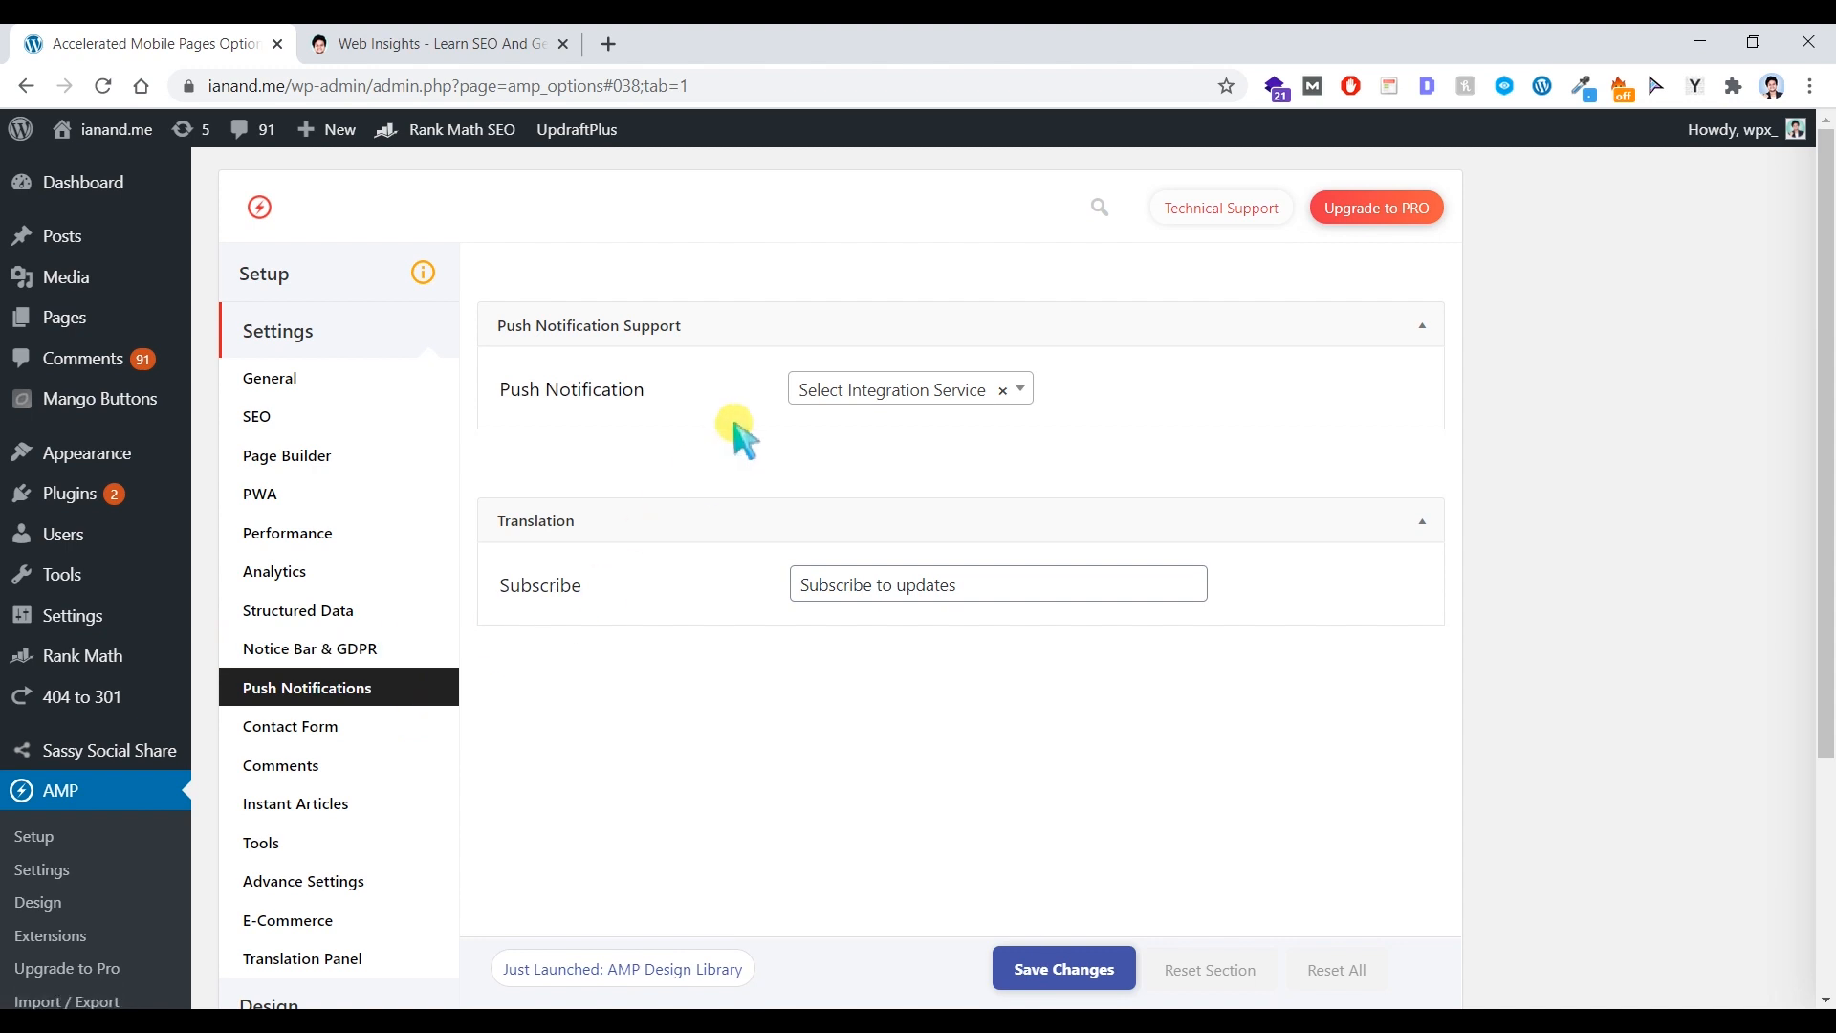
{"action": "left_click", "coordinate": [852, 399]}
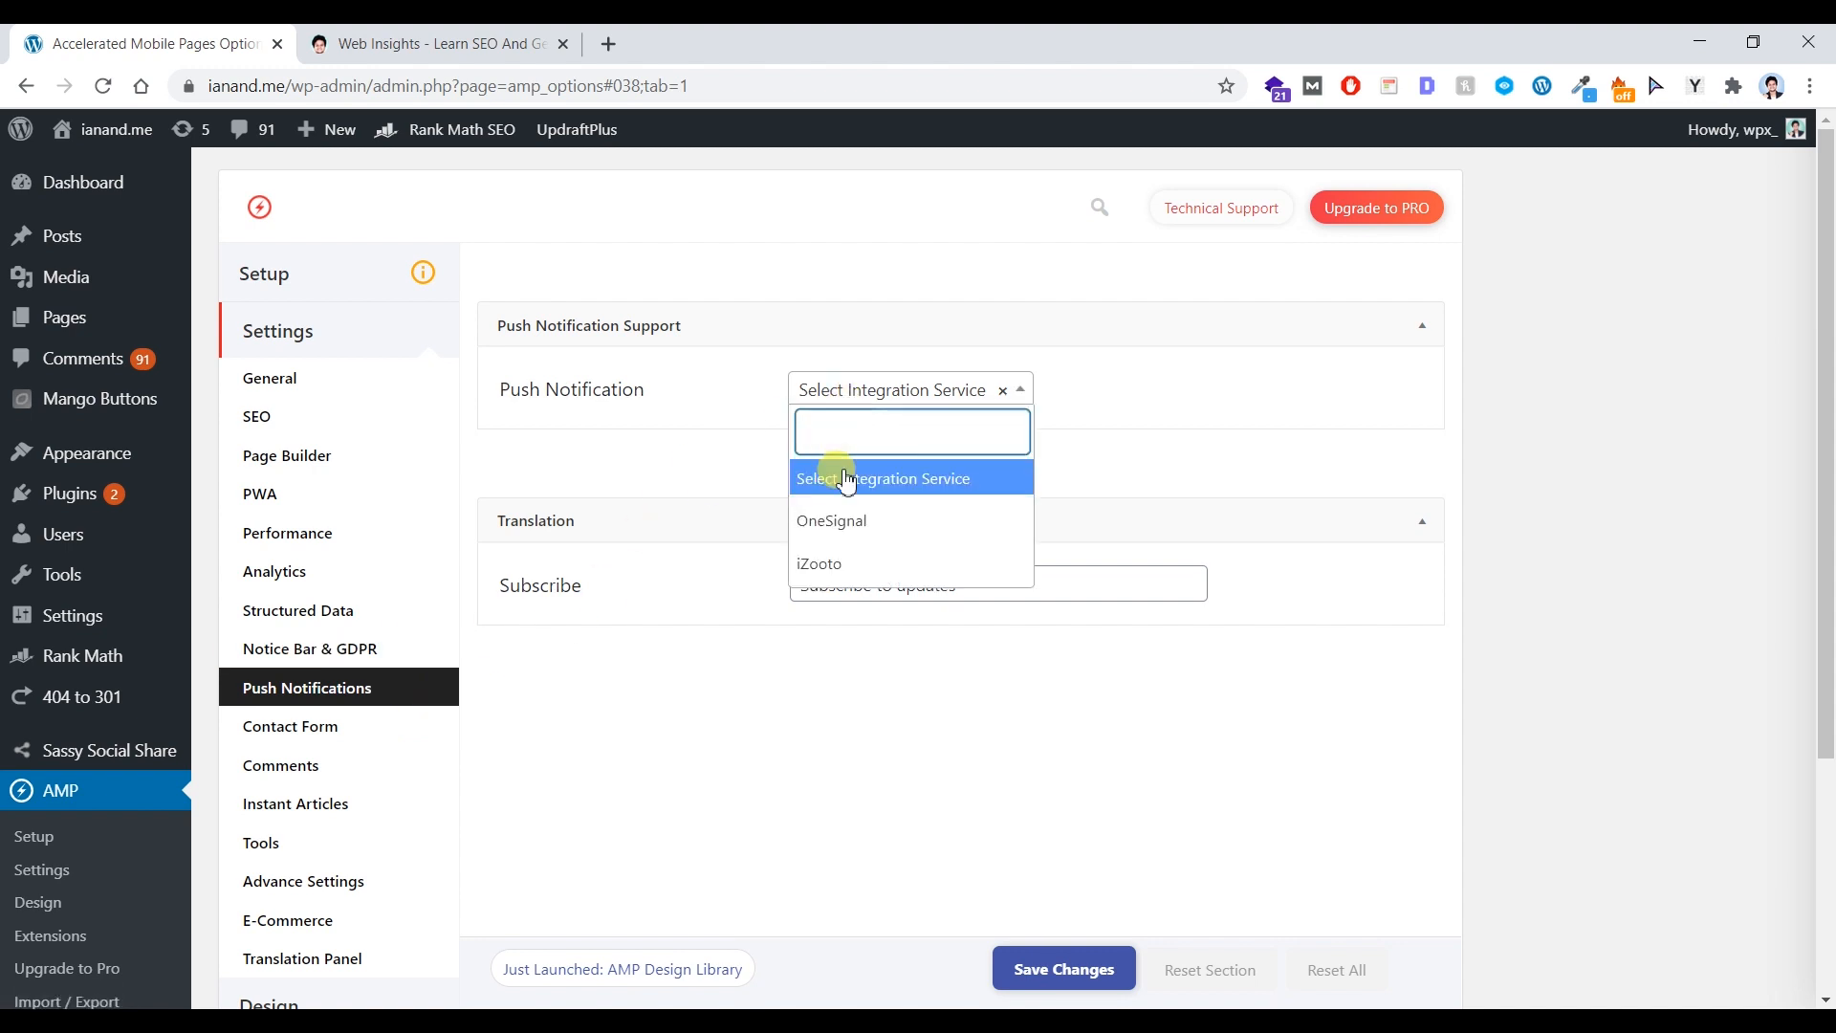
{"action": "left_click", "coordinate": [1124, 464]}
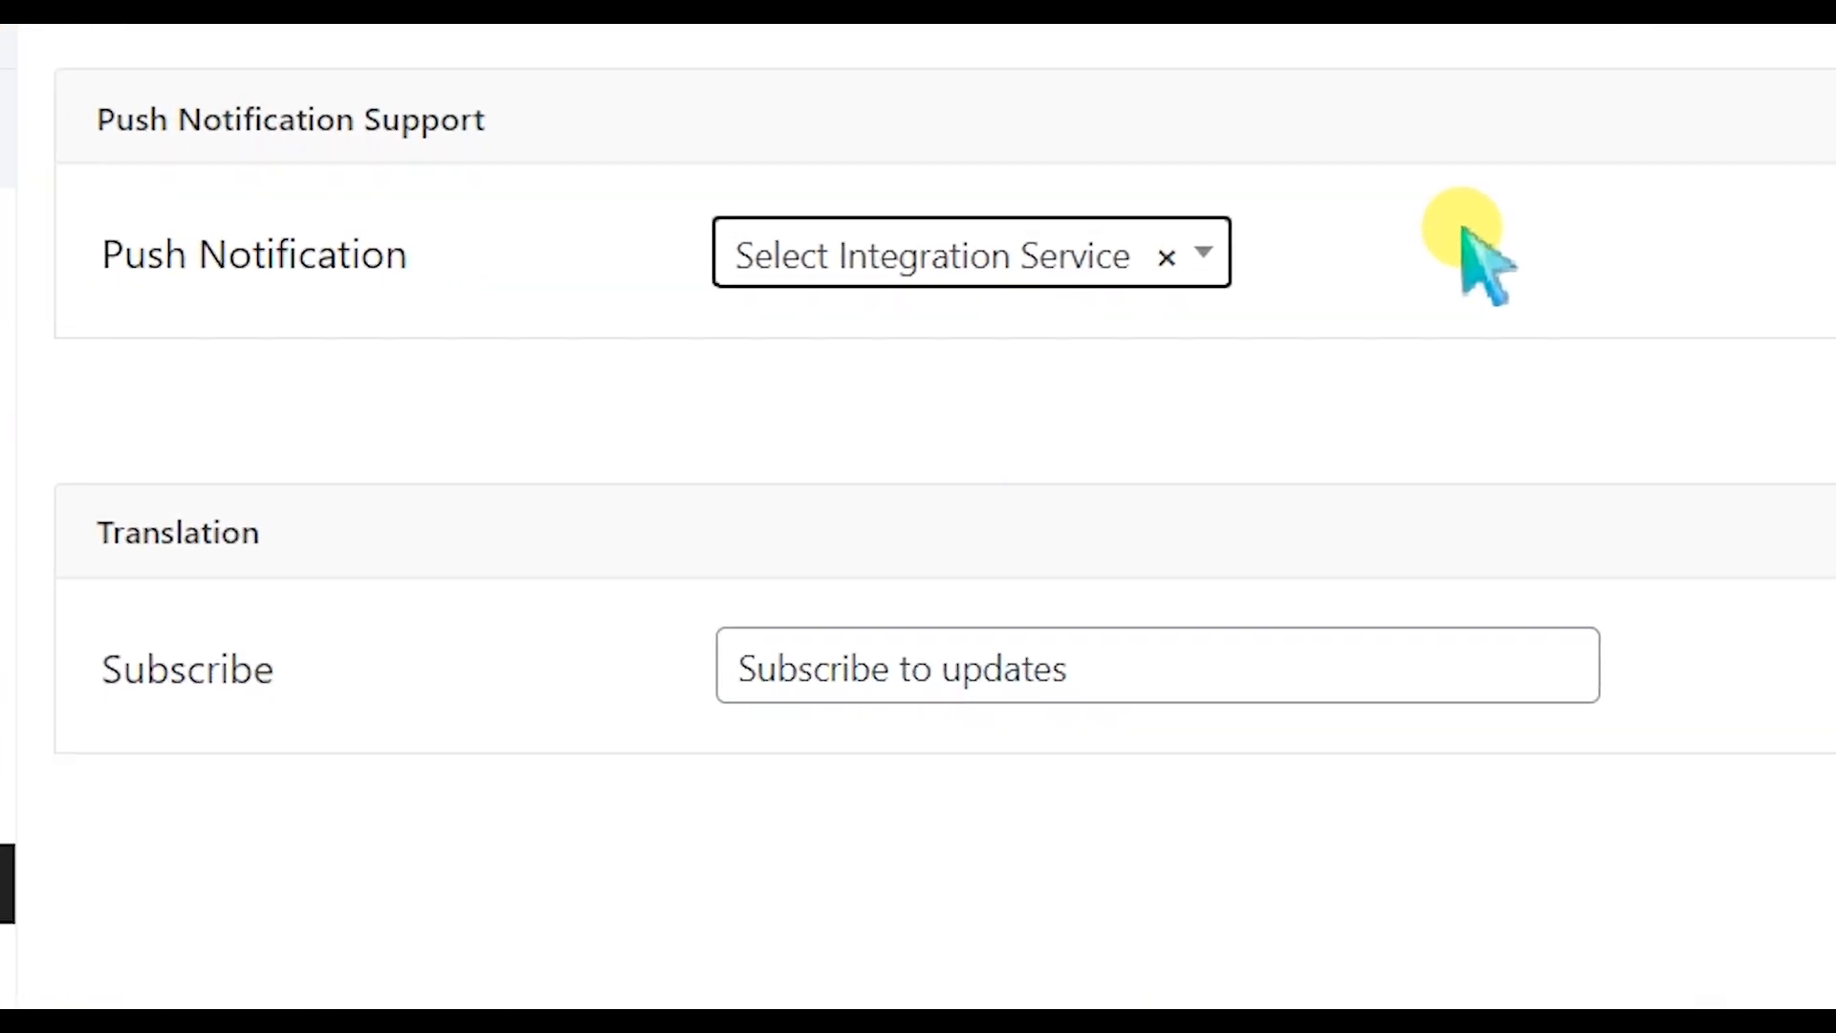
{"action": "left_click", "coordinate": [1150, 255]}
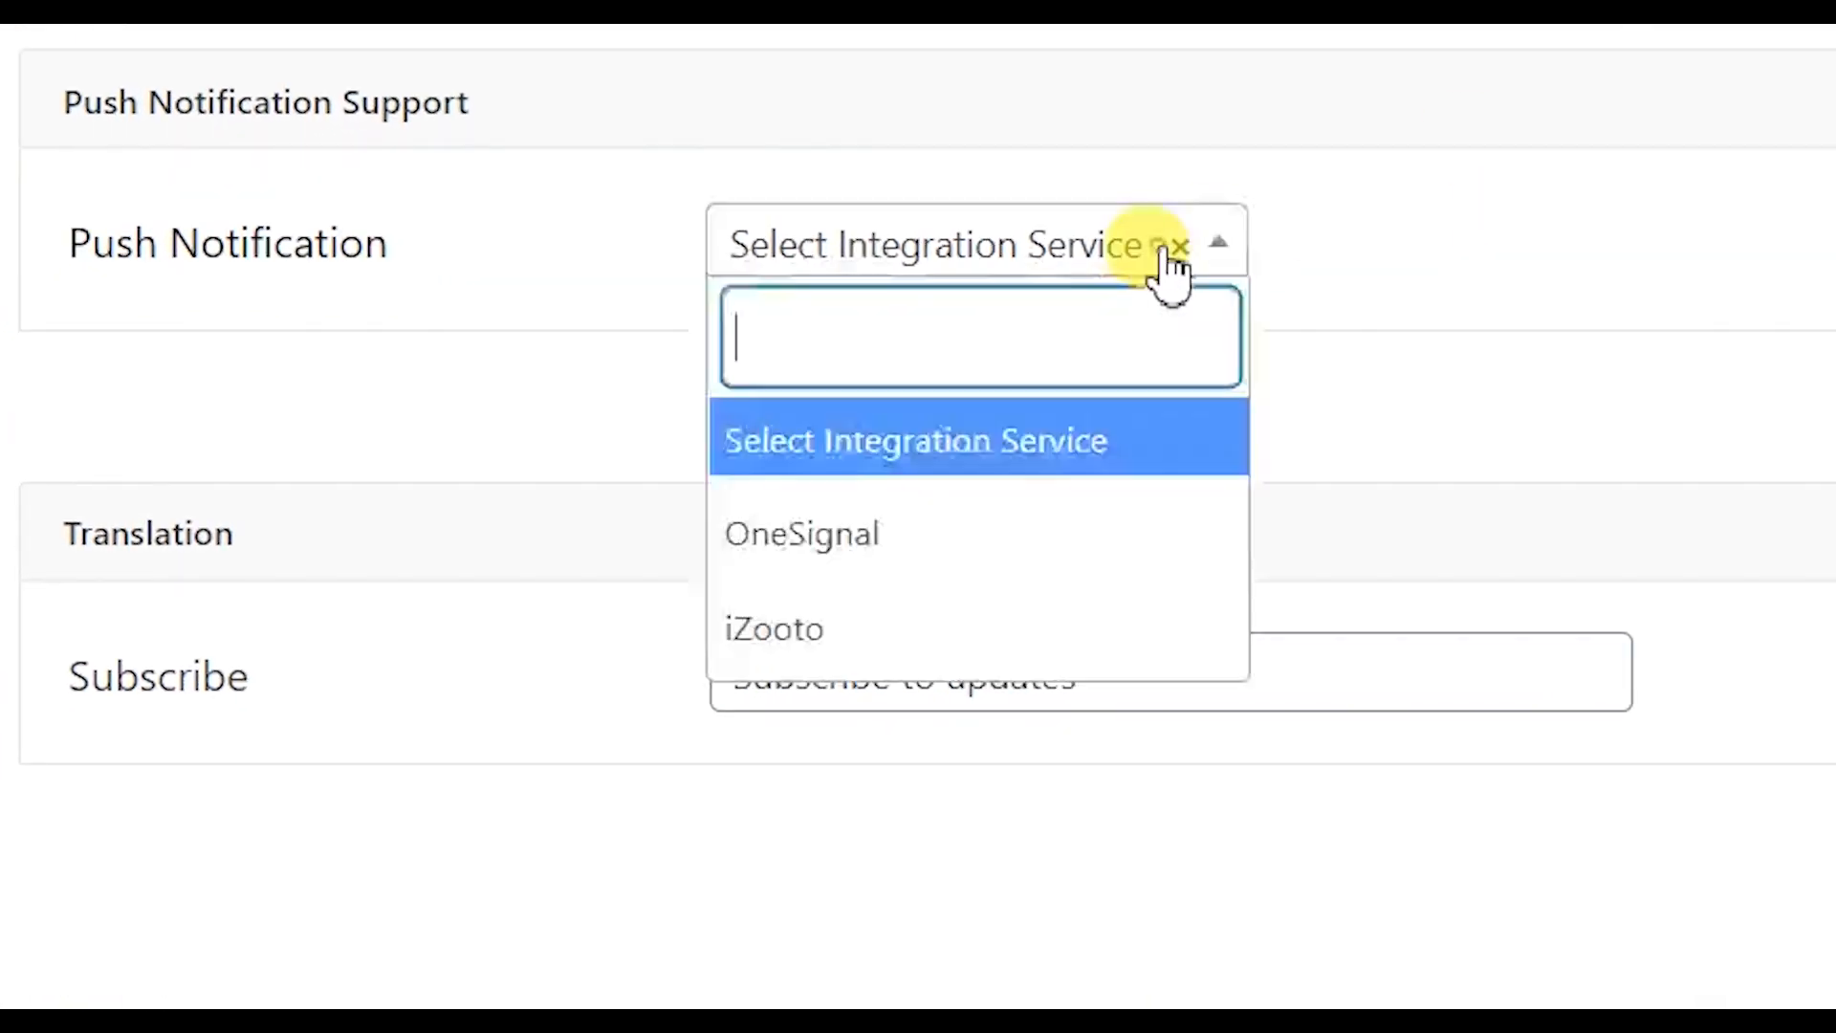
{"action": "left_click", "coordinate": [1000, 511]}
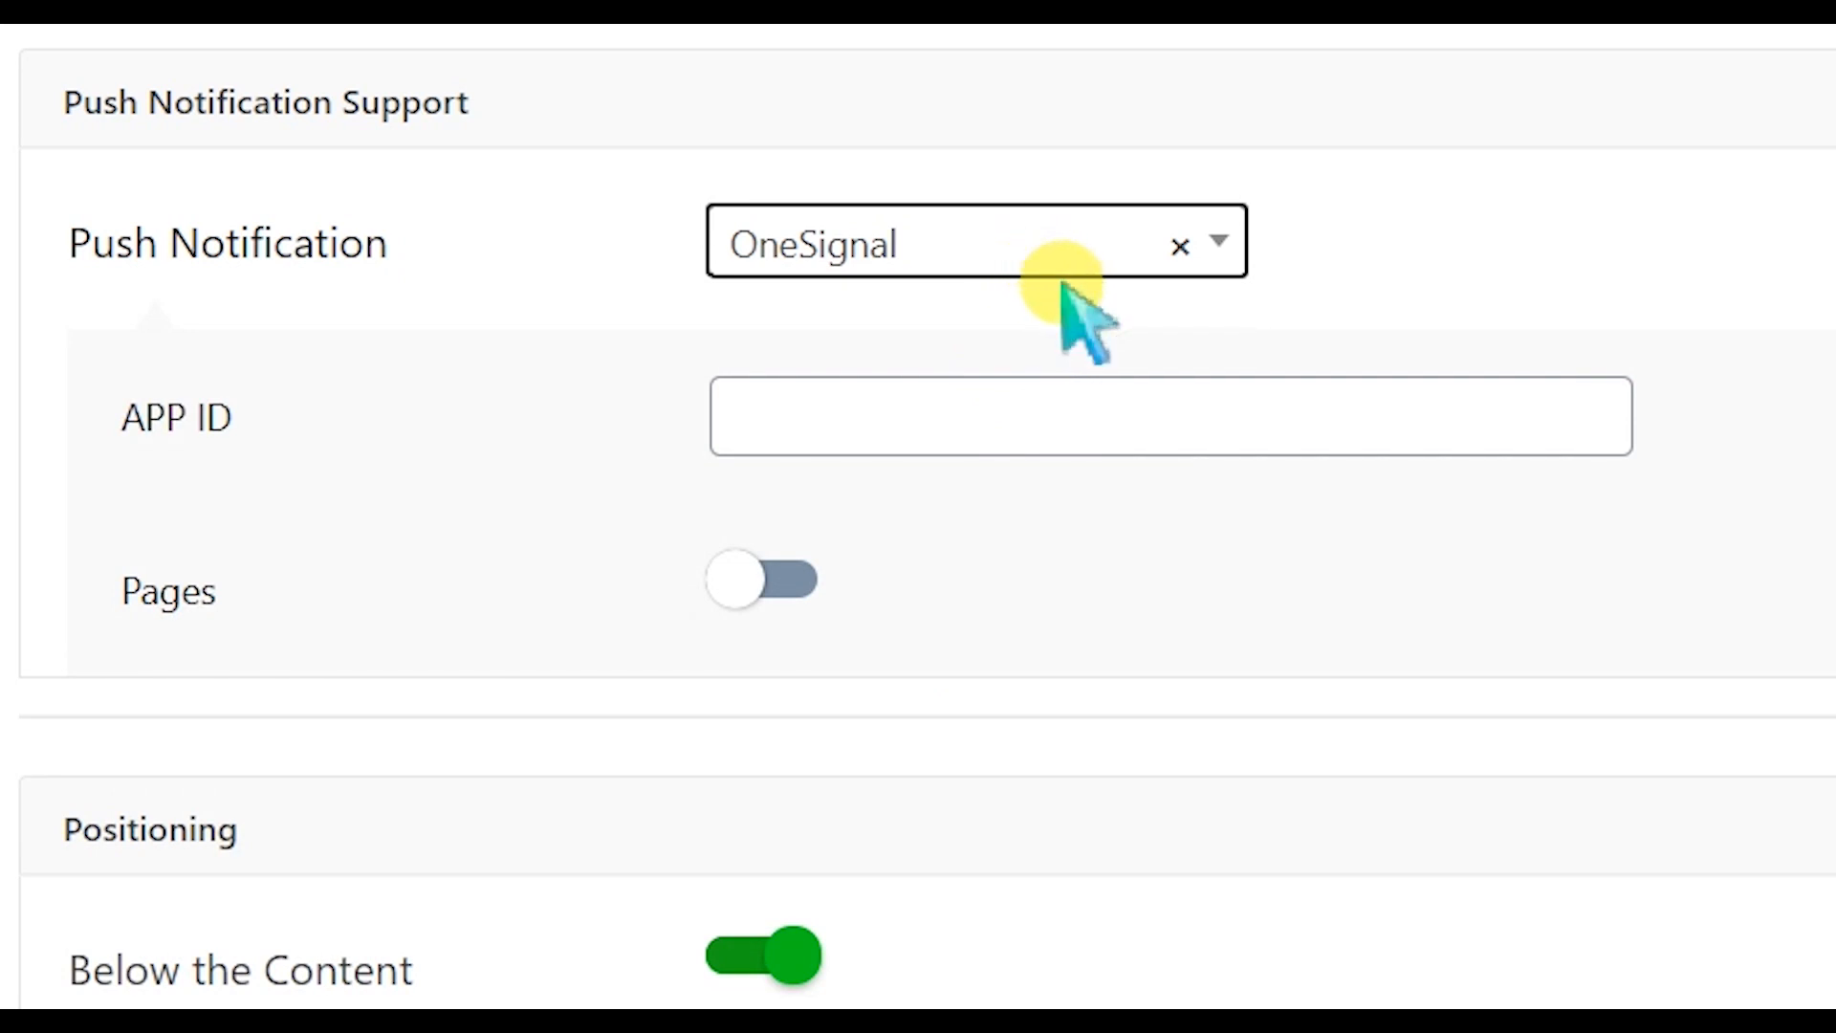
{"action": "left_click", "coordinate": [1116, 400]}
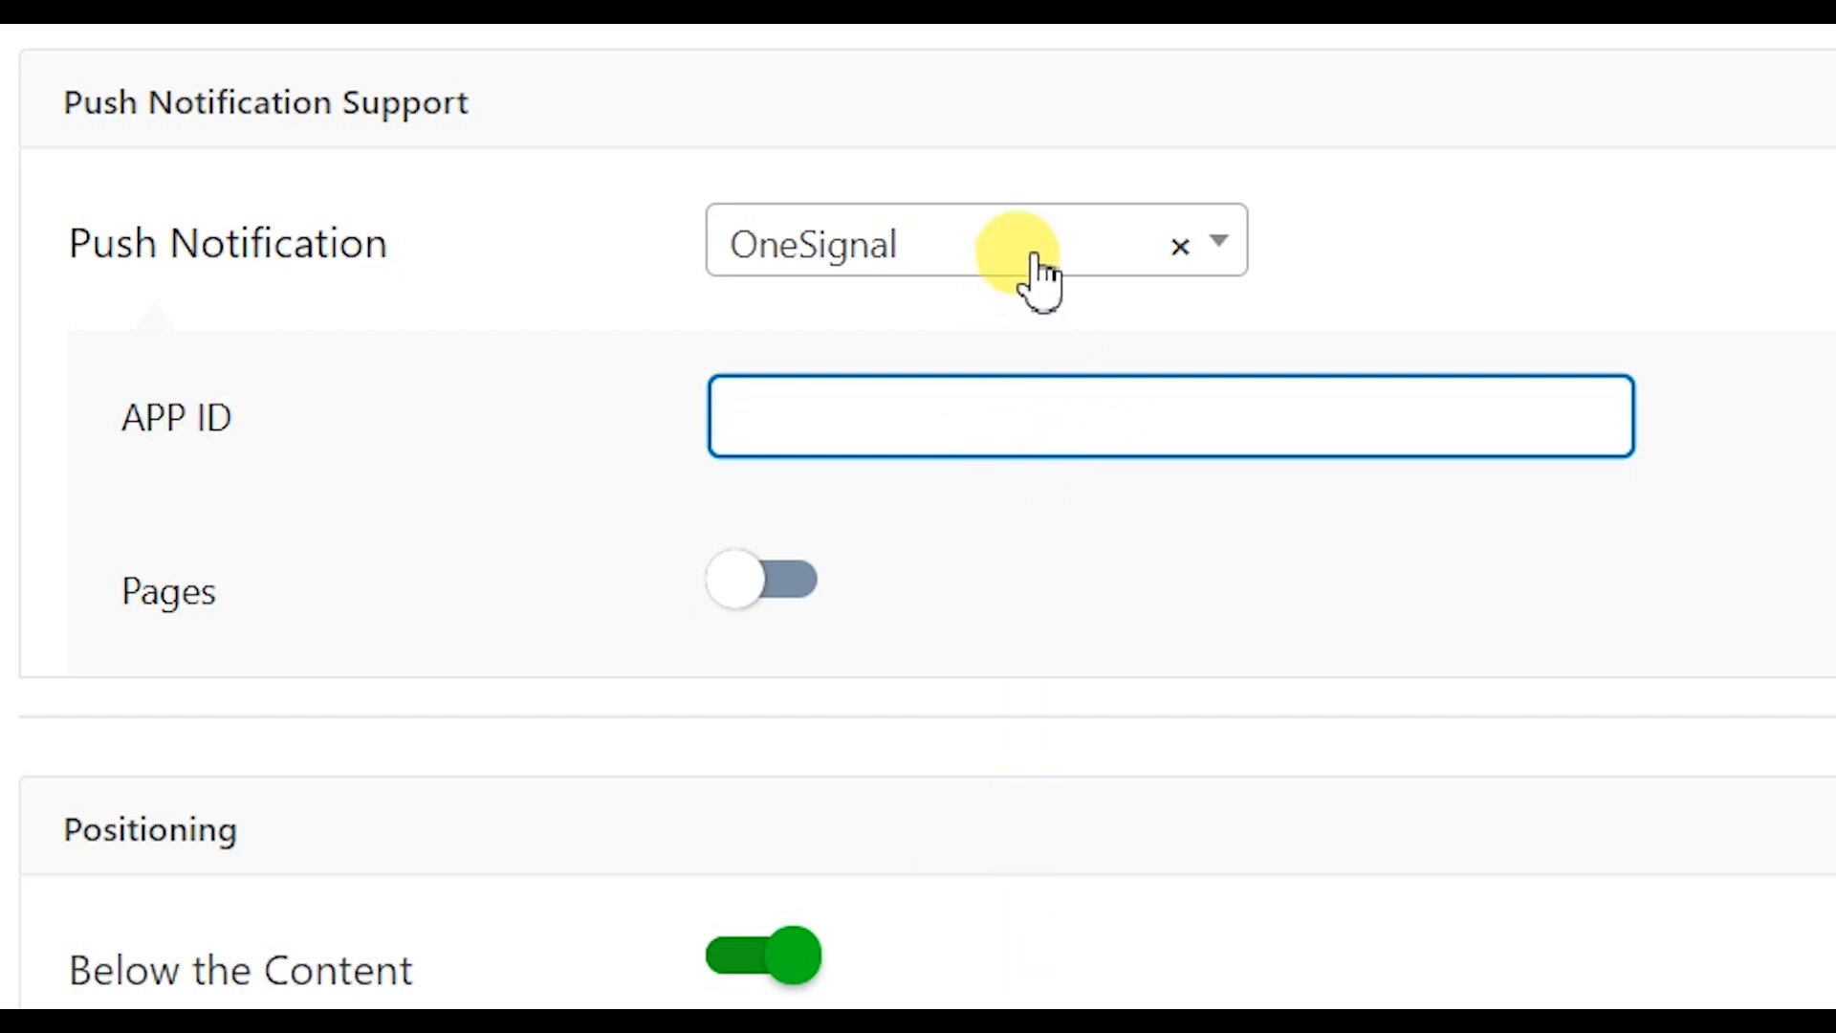
{"action": "left_click", "coordinate": [1030, 275]}
{"action": "left_click", "coordinate": [976, 442]}
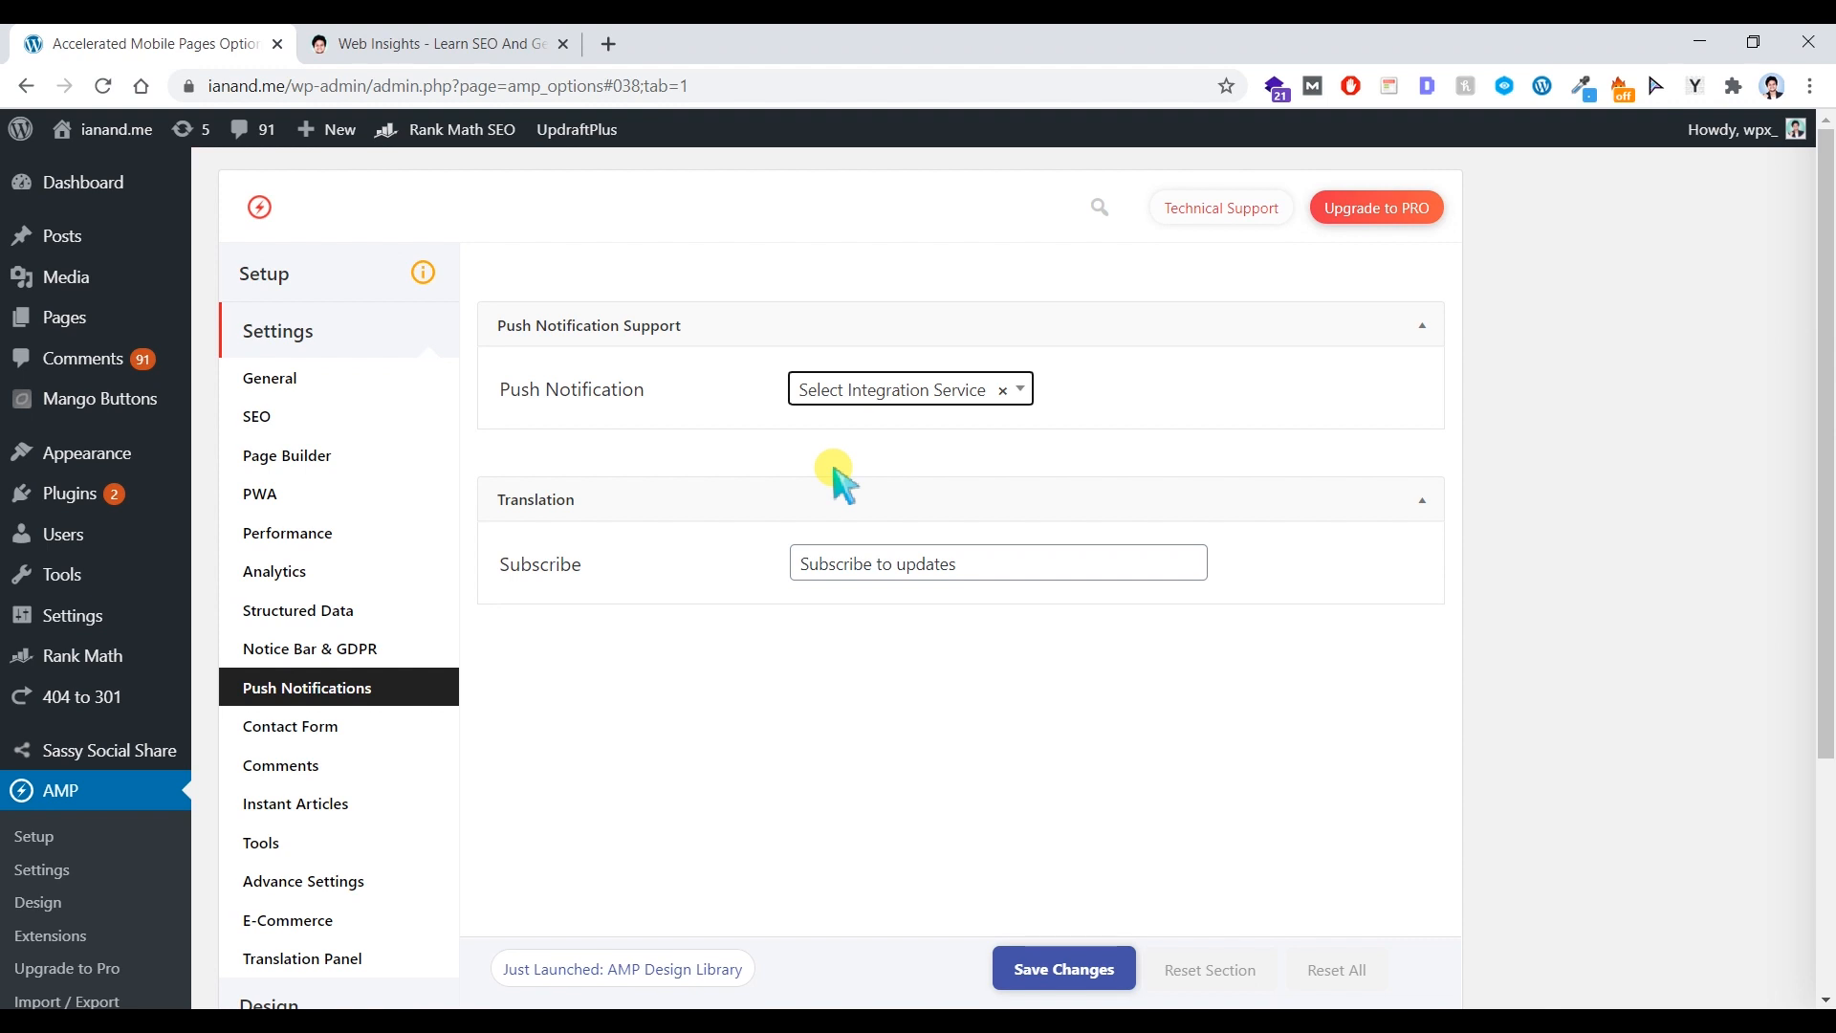
- Open the Contact Form settings and enable Contact Form 7 Support
{"action": "left_click", "coordinate": [426, 724]}
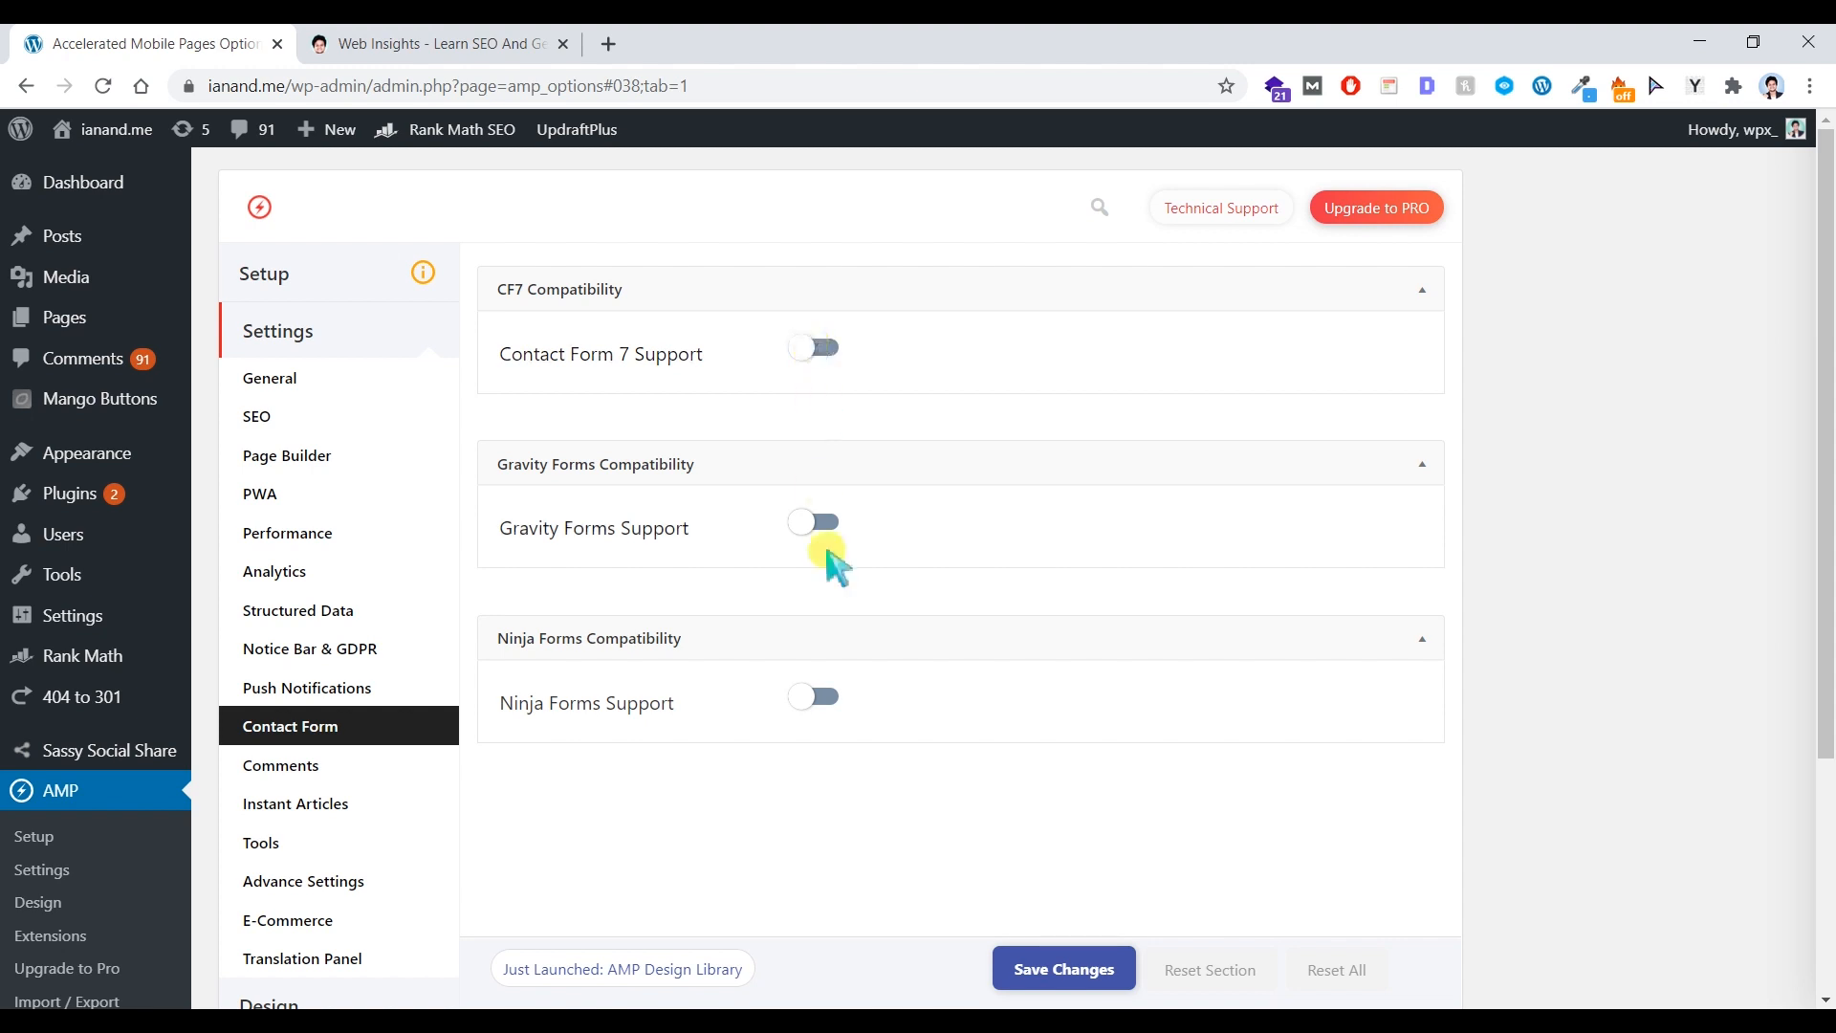
{"action": "left_click", "coordinate": [828, 352]}
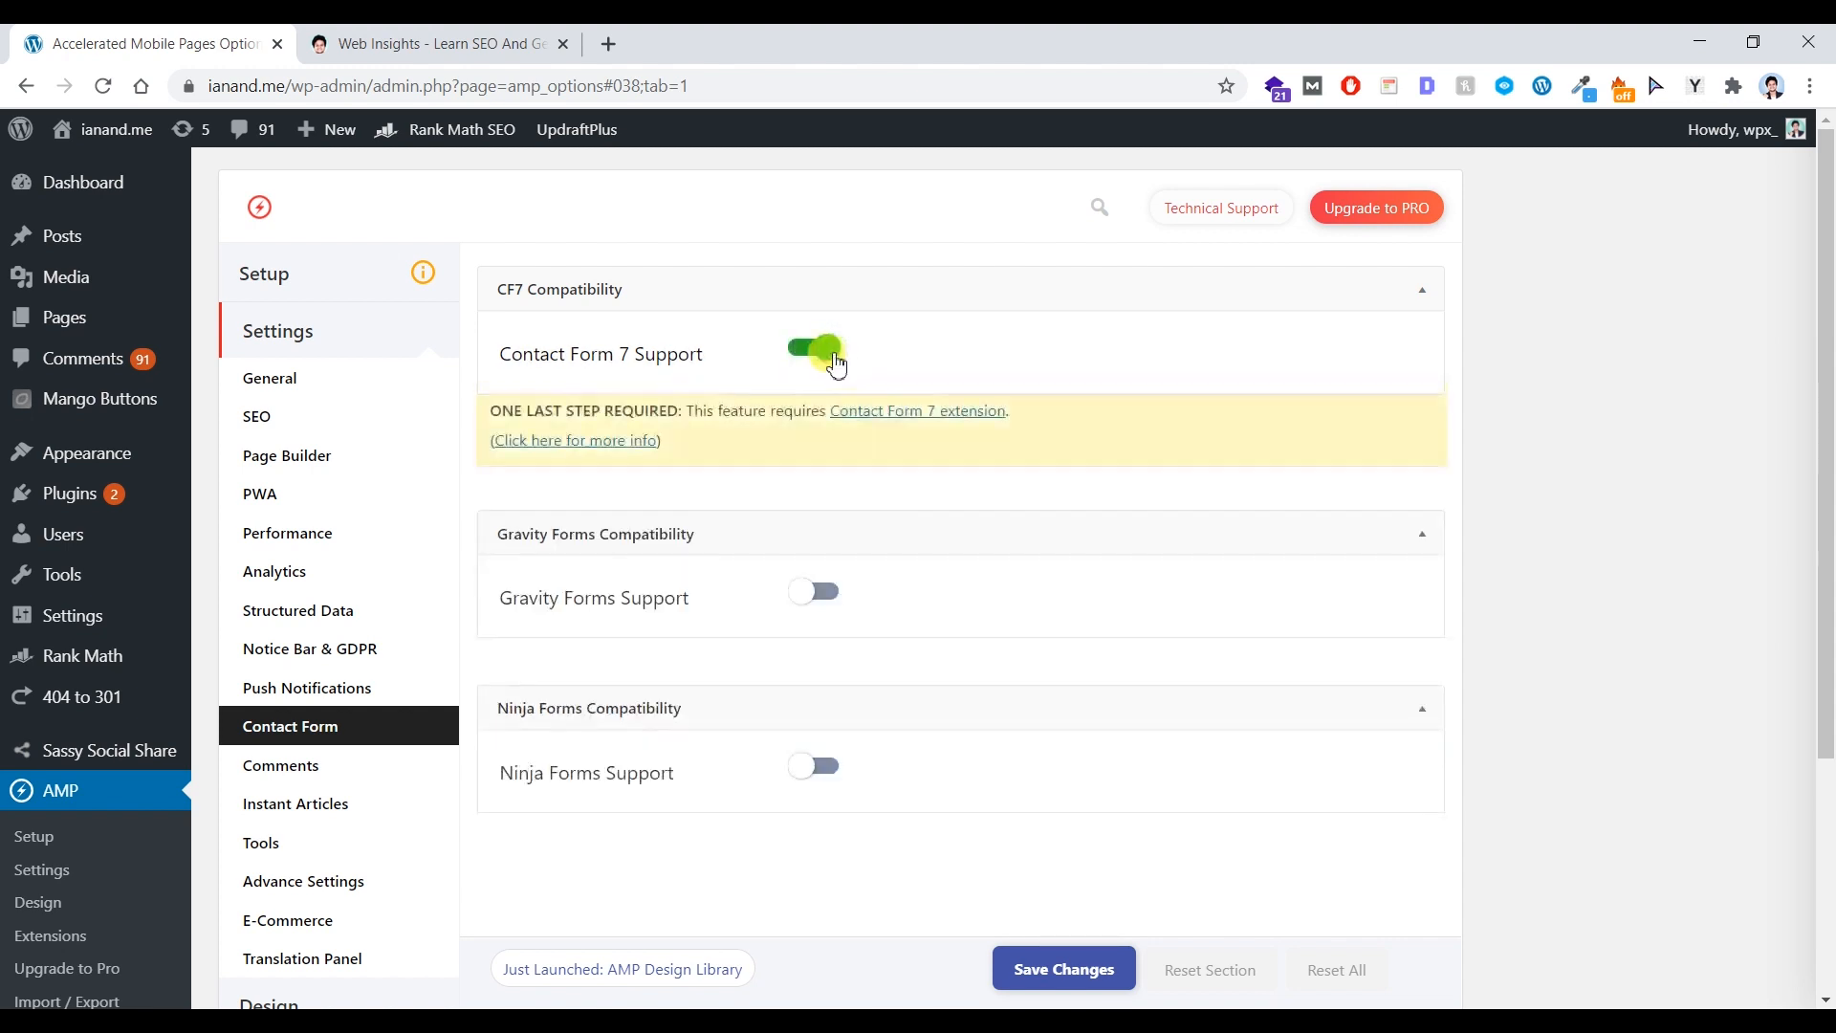
- Open the Contact Form 7 extension page in a new browser tab and examine the extension's price
{"action": "middle_click", "coordinate": [889, 413]}
{"action": "left_click", "coordinate": [494, 37]}
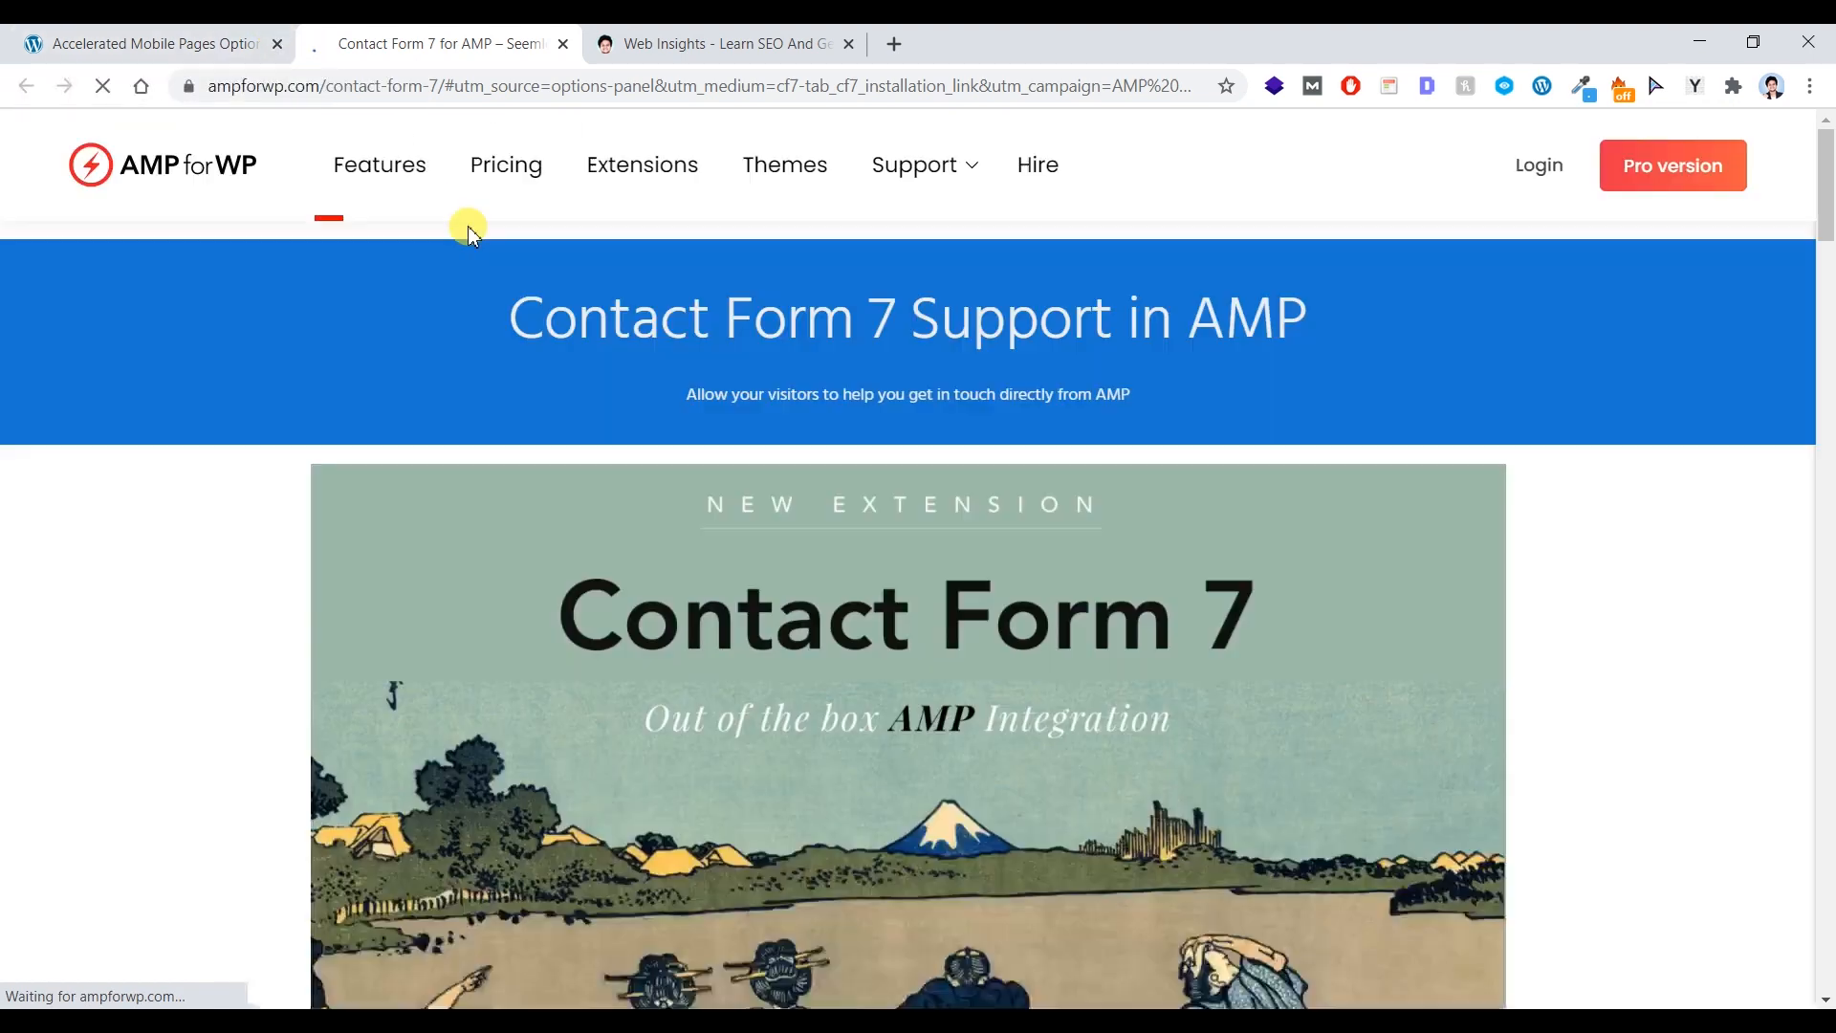
{"action": "scroll", "coordinate": [1119, 656], "scroll_direction": "down", "scroll_amount": 8}
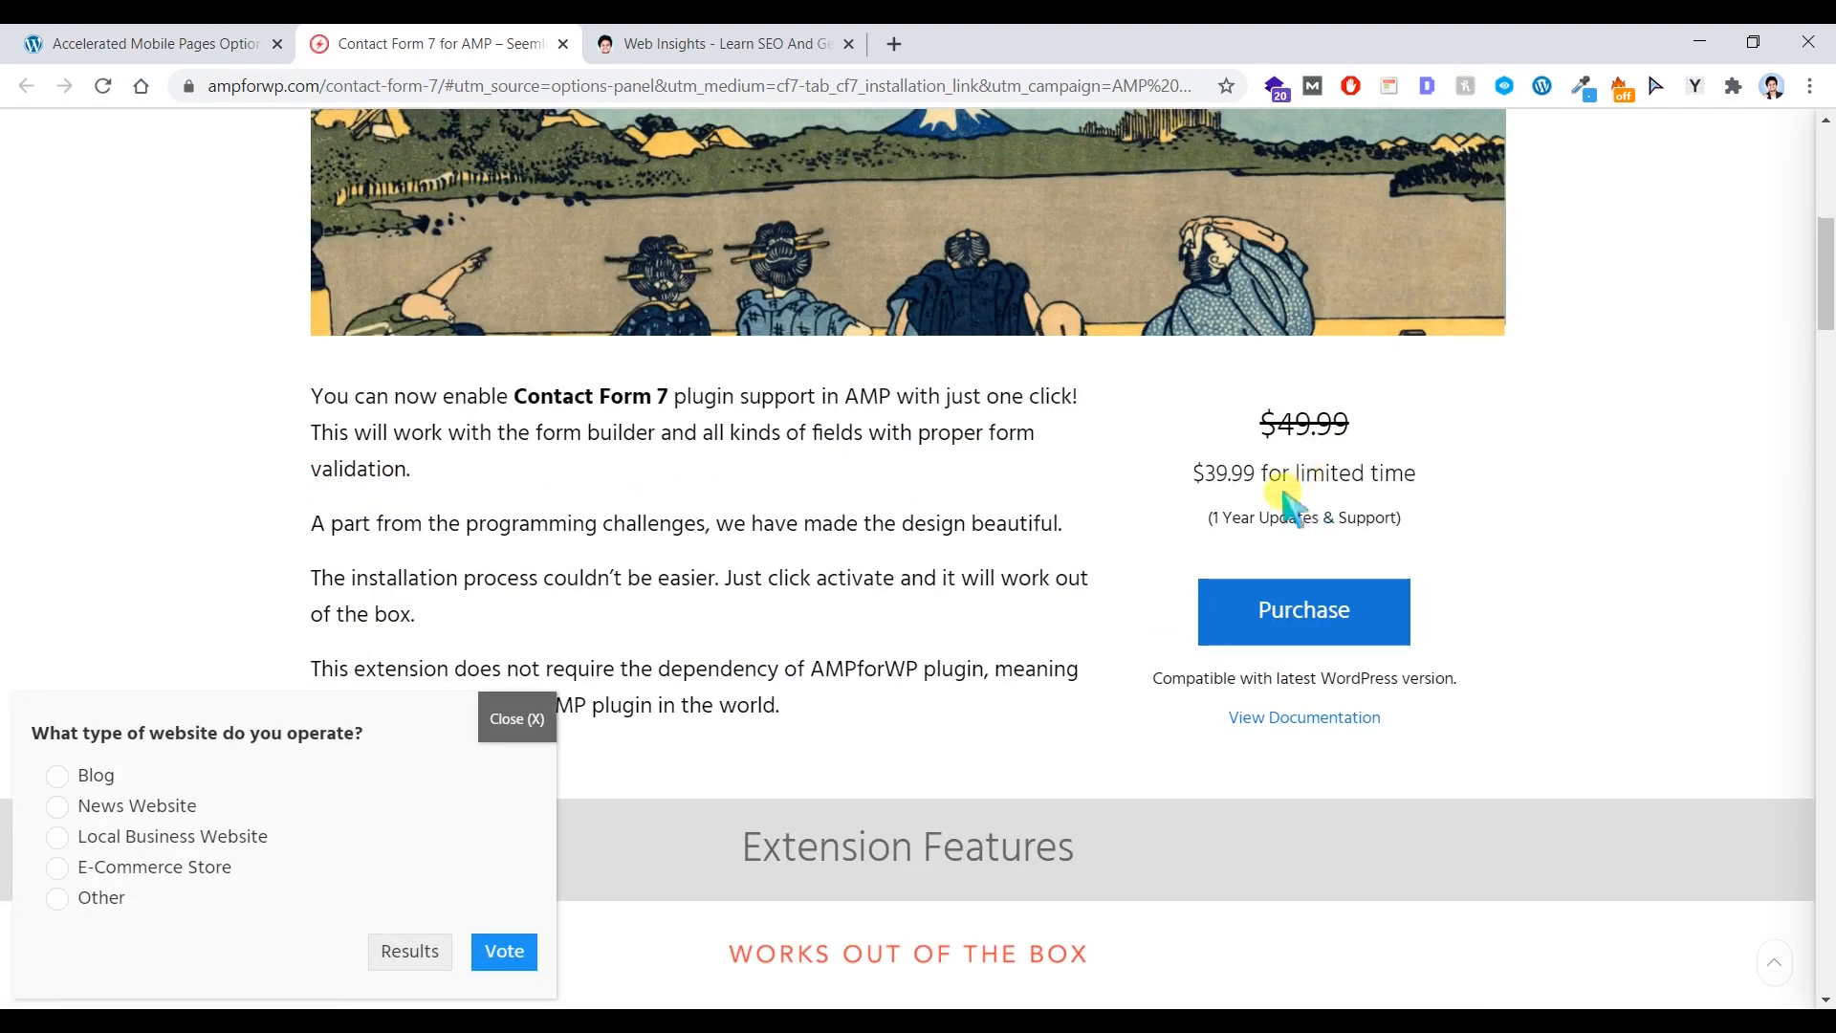
{"action": "left_click_drag", "start_coordinate": [1206, 474], "coordinate": [1260, 478]}
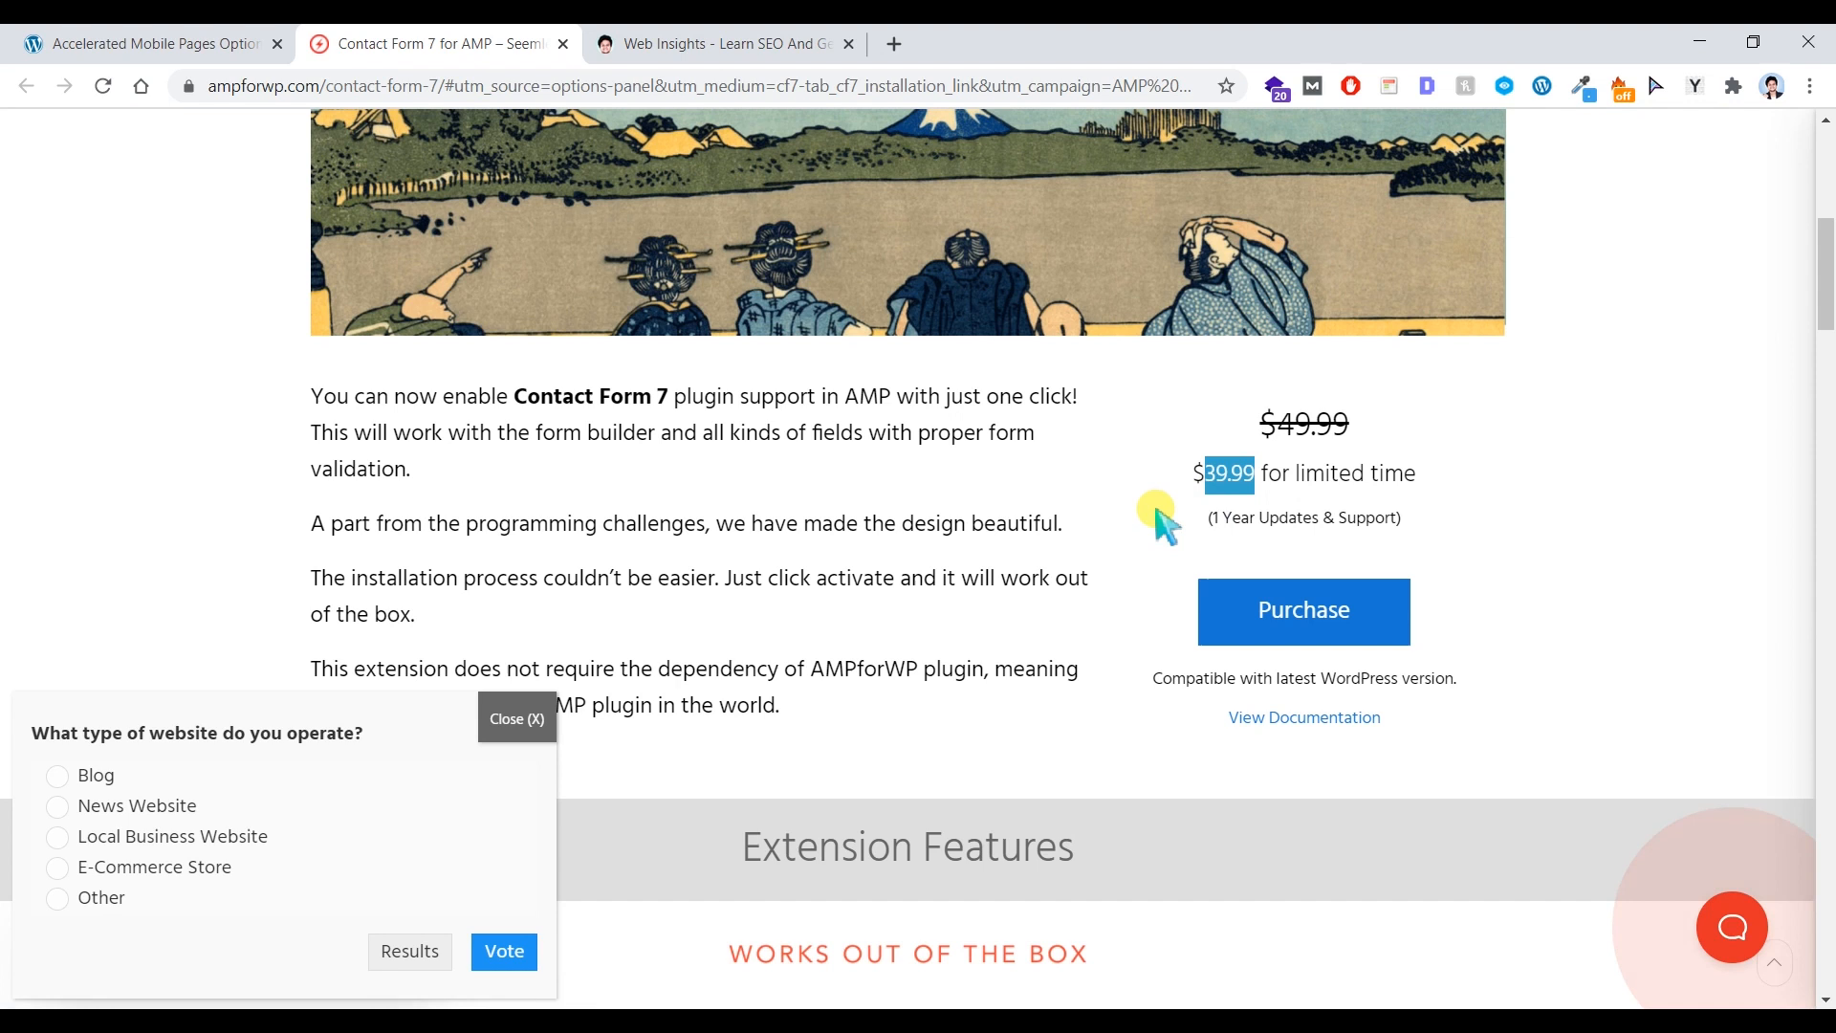
- Close the Contact Form 7 extension page and disable Contact Form 7 Support in the AMP settings
{"action": "left_click", "coordinate": [1074, 525]}
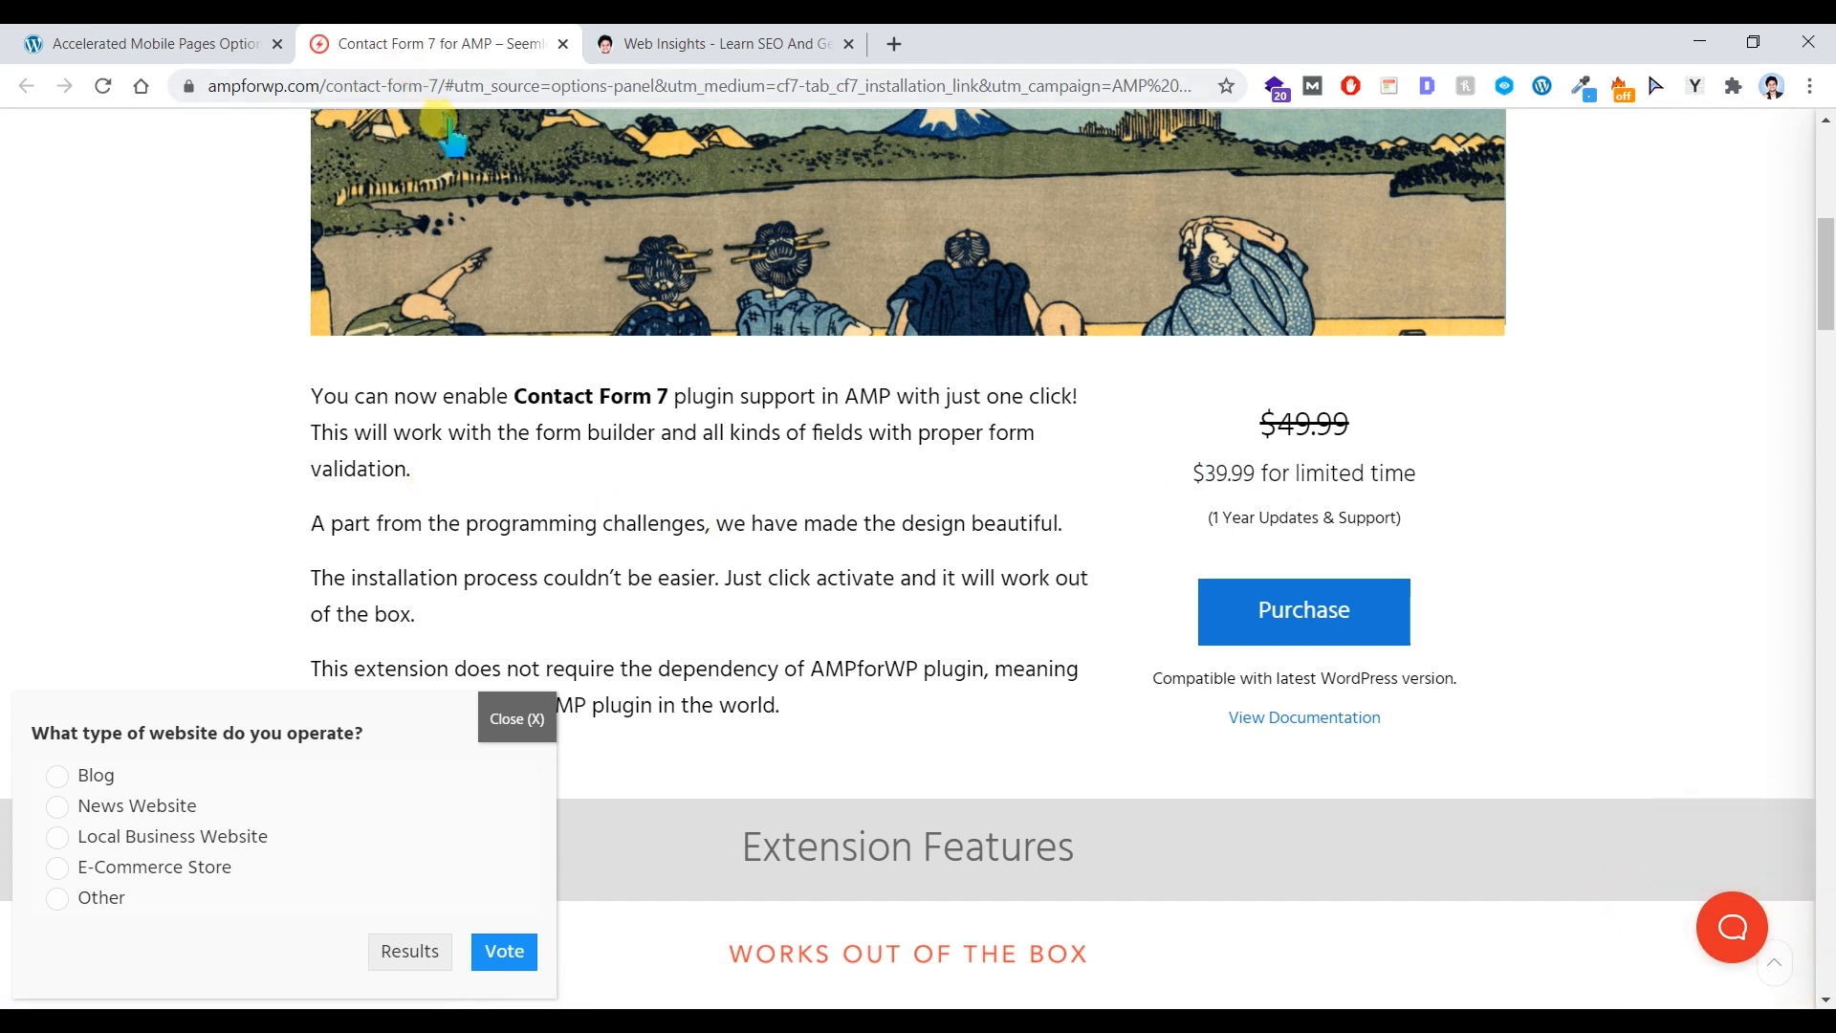
{"action": "left_click", "coordinate": [562, 44]}
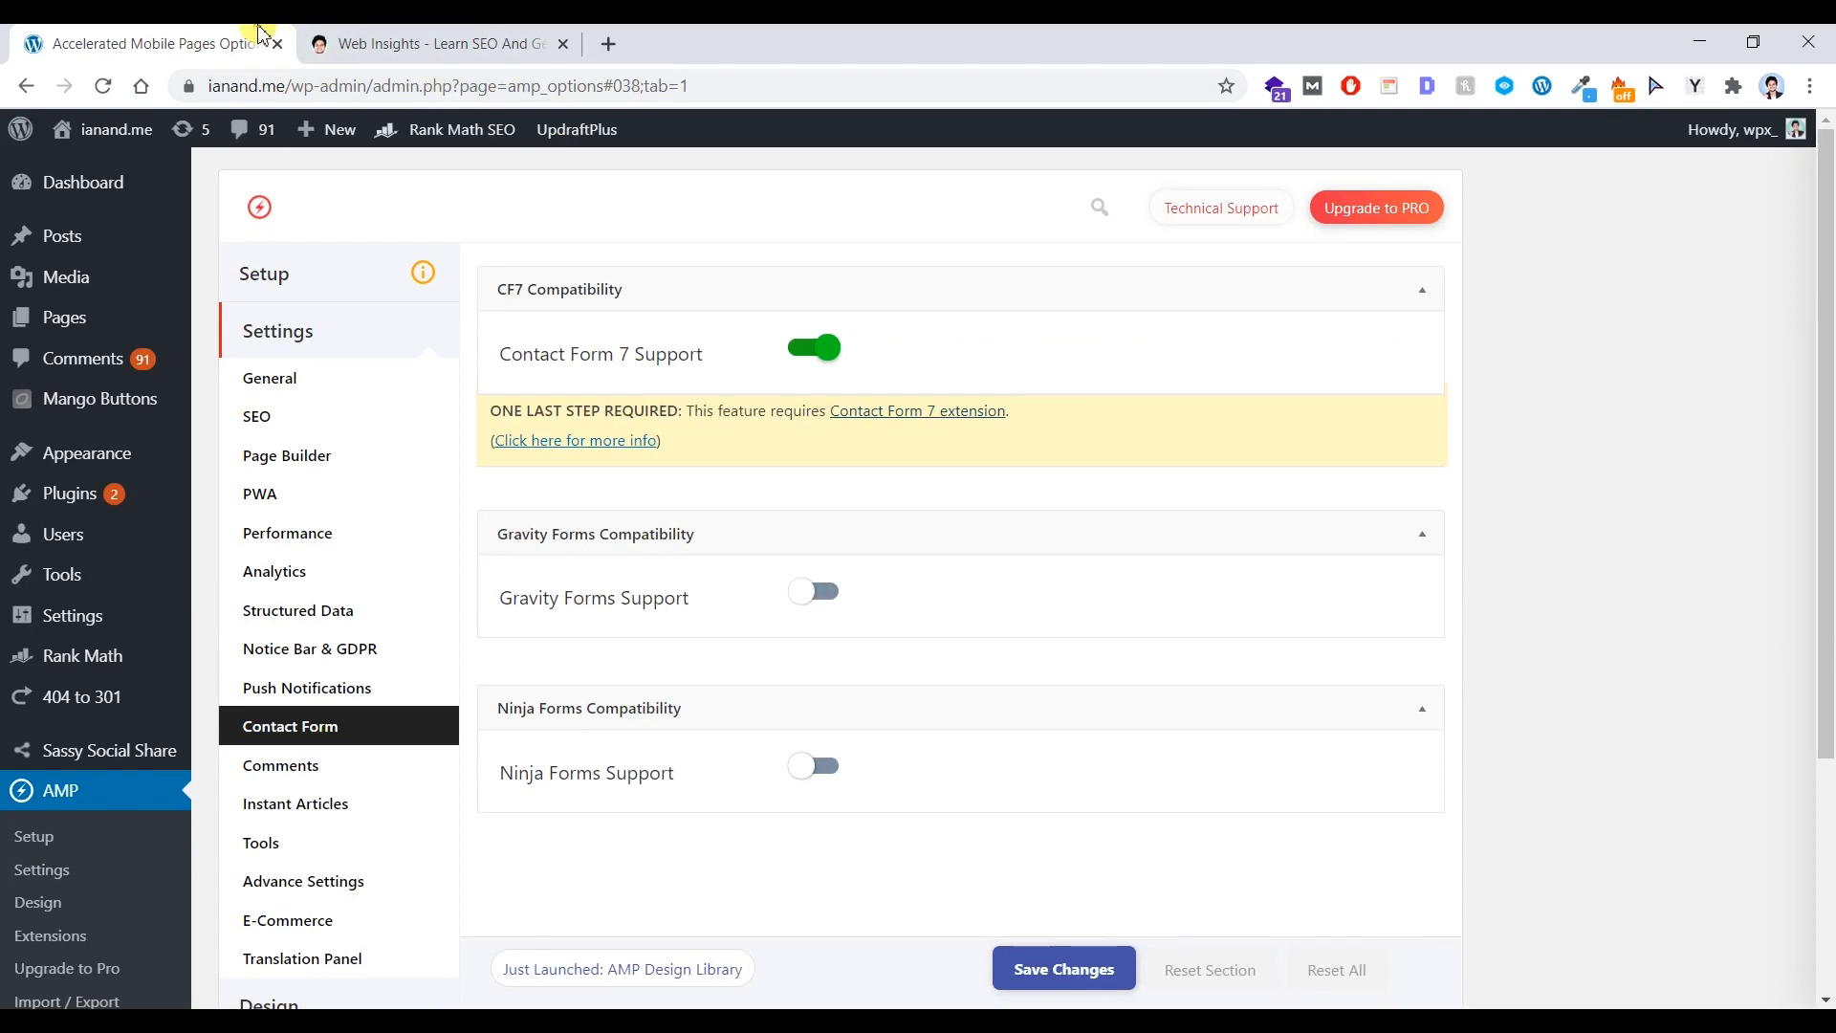
{"action": "left_click", "coordinate": [804, 352]}
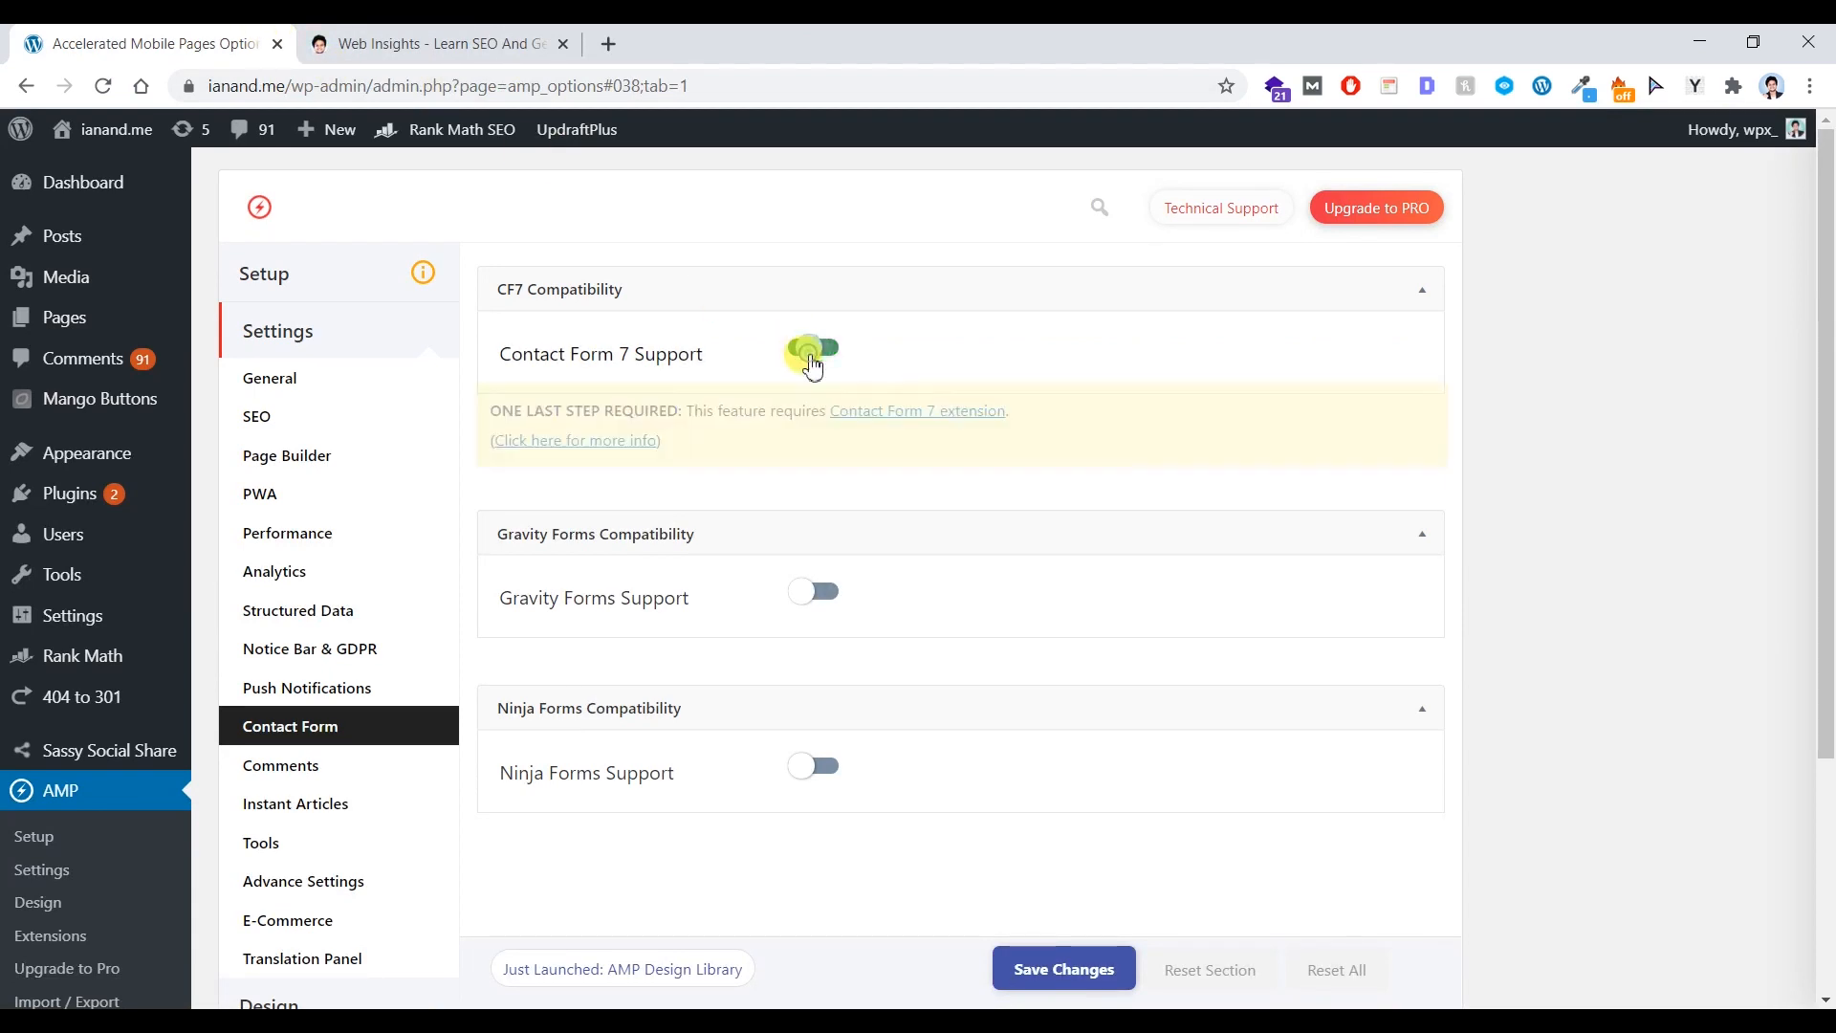
{"action": "right_click", "coordinate": [811, 359]}
{"action": "left_click", "coordinate": [769, 278]}
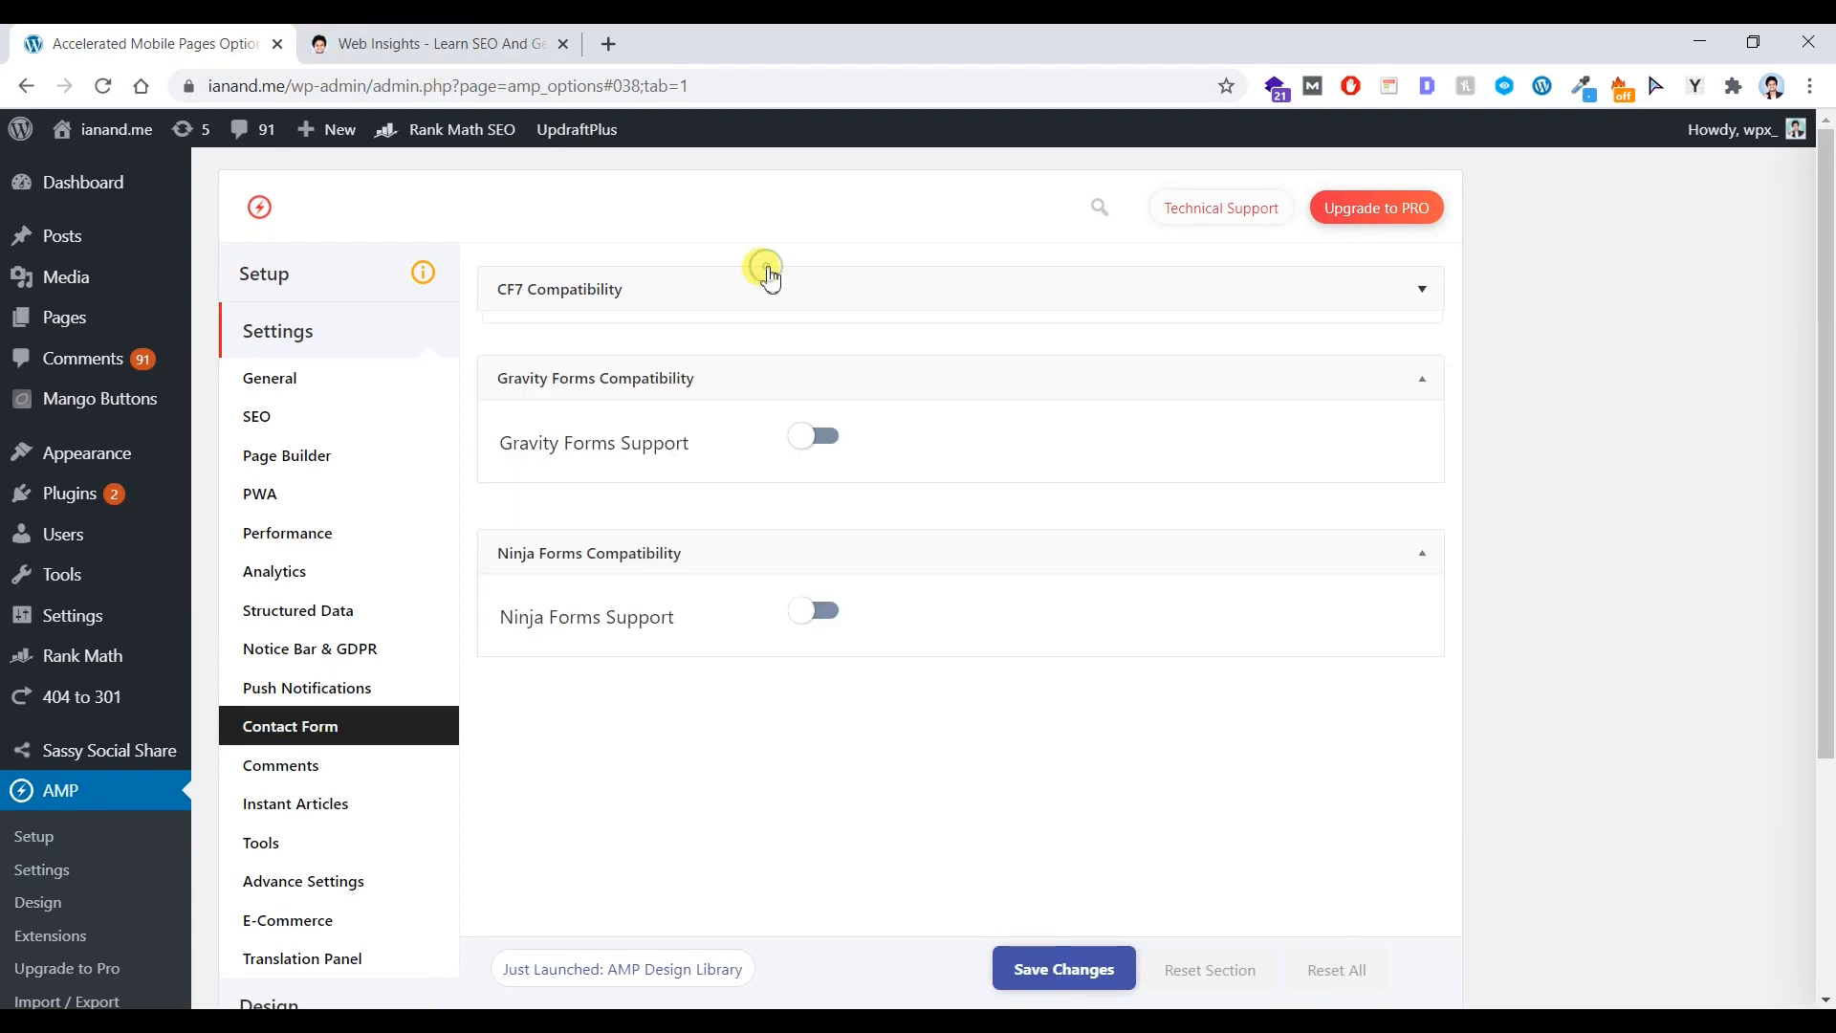
- Open the Comments settings and set the number of WordPress comments to 5
{"action": "left_click", "coordinate": [366, 760]}
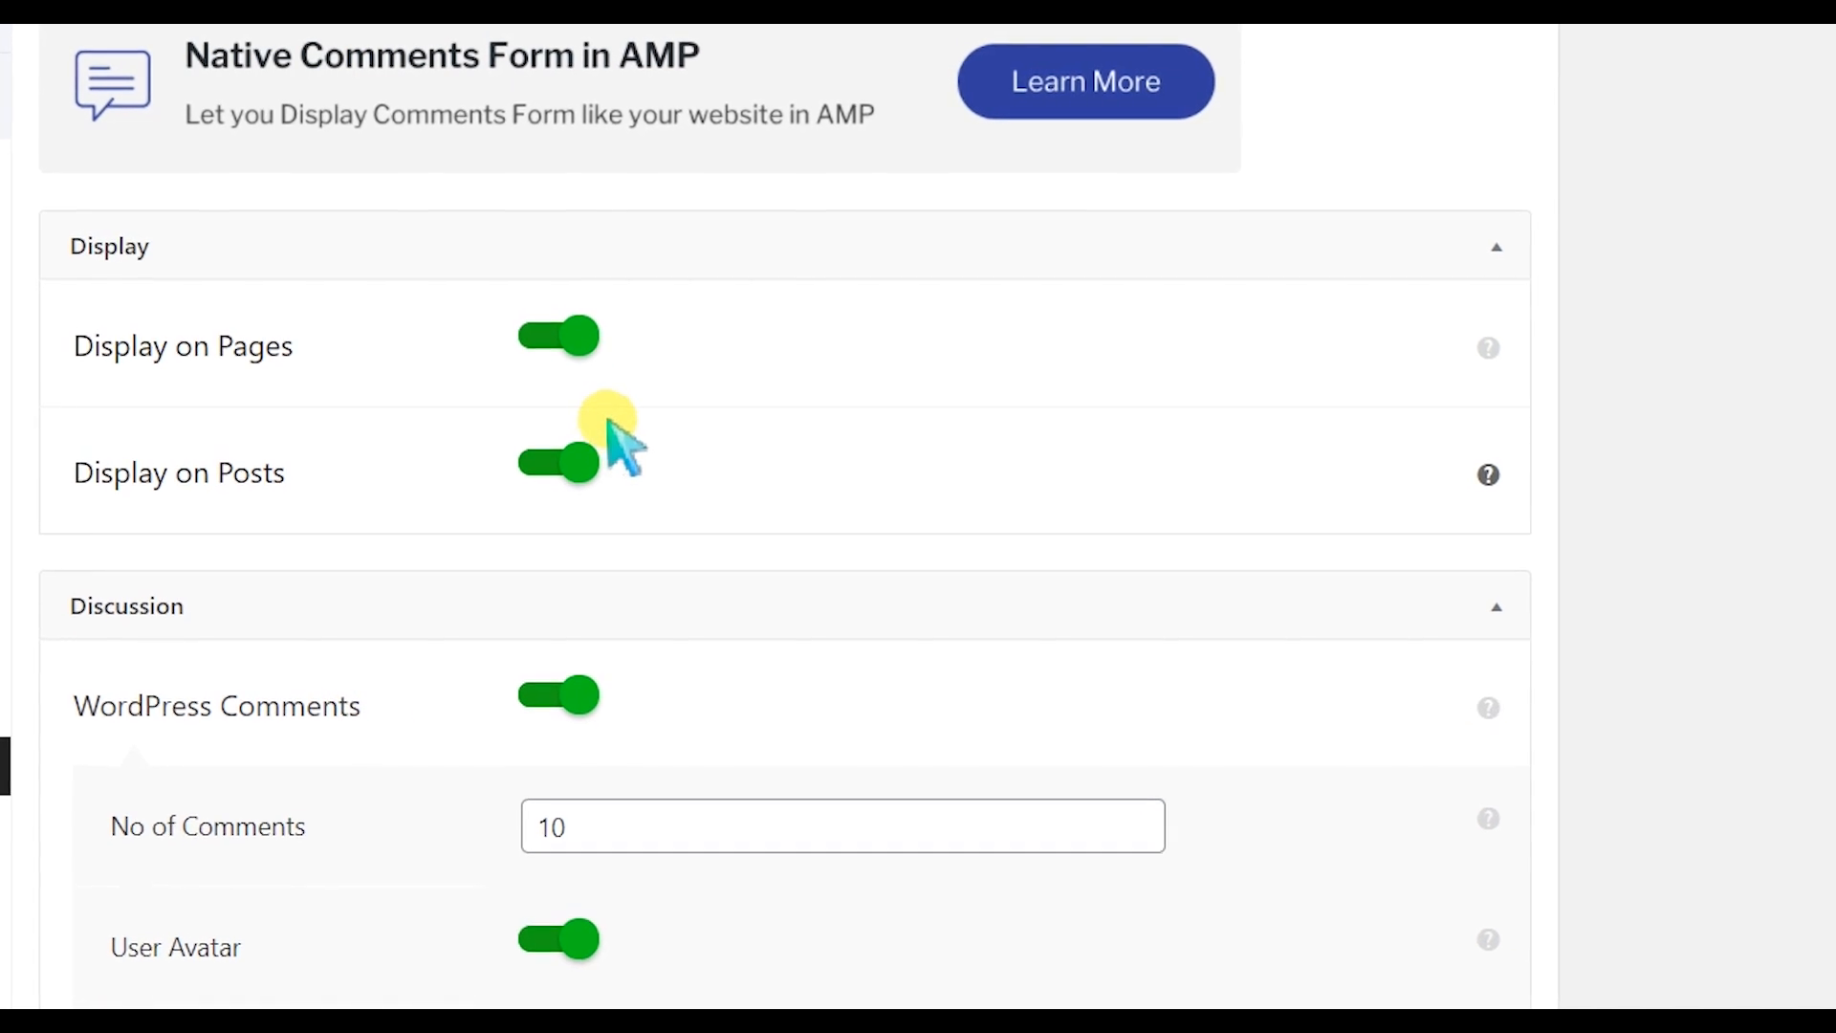
{"action": "scroll", "coordinate": [623, 869], "scroll_direction": "down", "scroll_amount": 5}
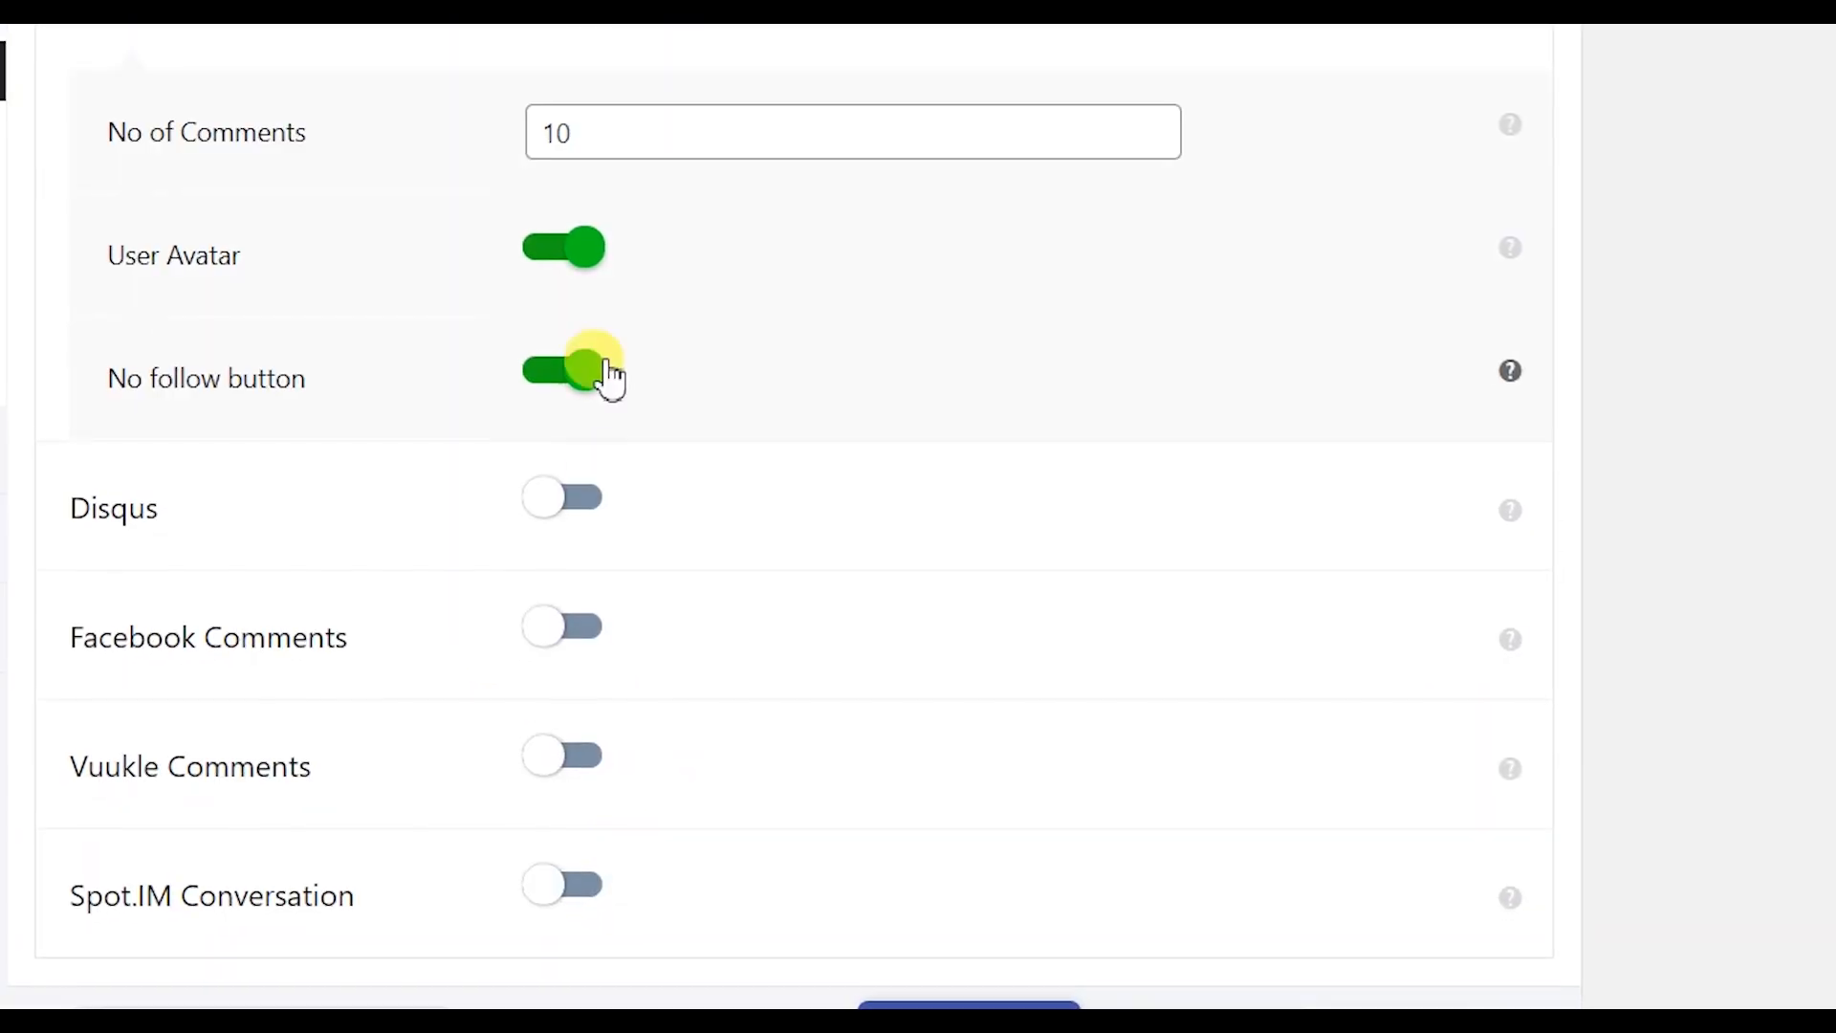
{"action": "left_click", "coordinate": [594, 135]}
{"action": "left_click_drag", "start_coordinate": [594, 135], "coordinate": [545, 135]}
{"action": "type", "text": "5"}
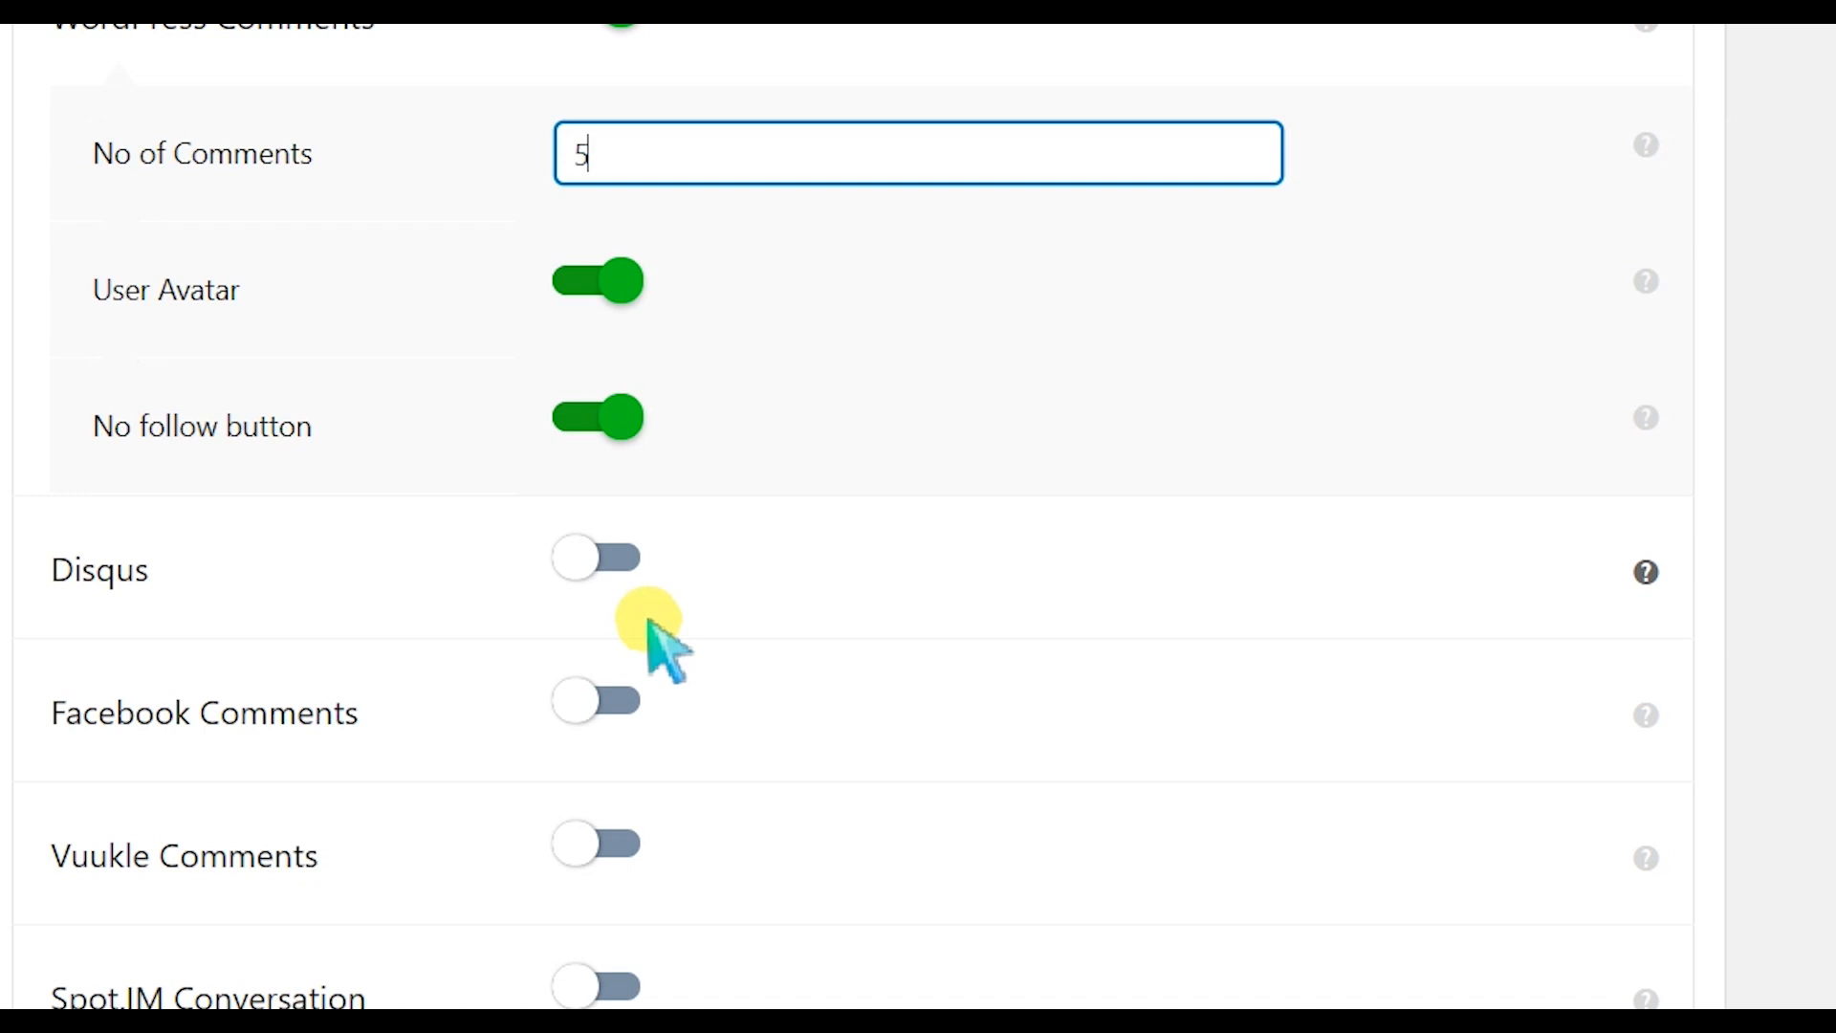
- Enable Disqus temporarily to inspect its name, hosting and layout options, leaving Disqus disabled
{"action": "scroll", "coordinate": [712, 578], "scroll_direction": "up", "scroll_amount": 5}
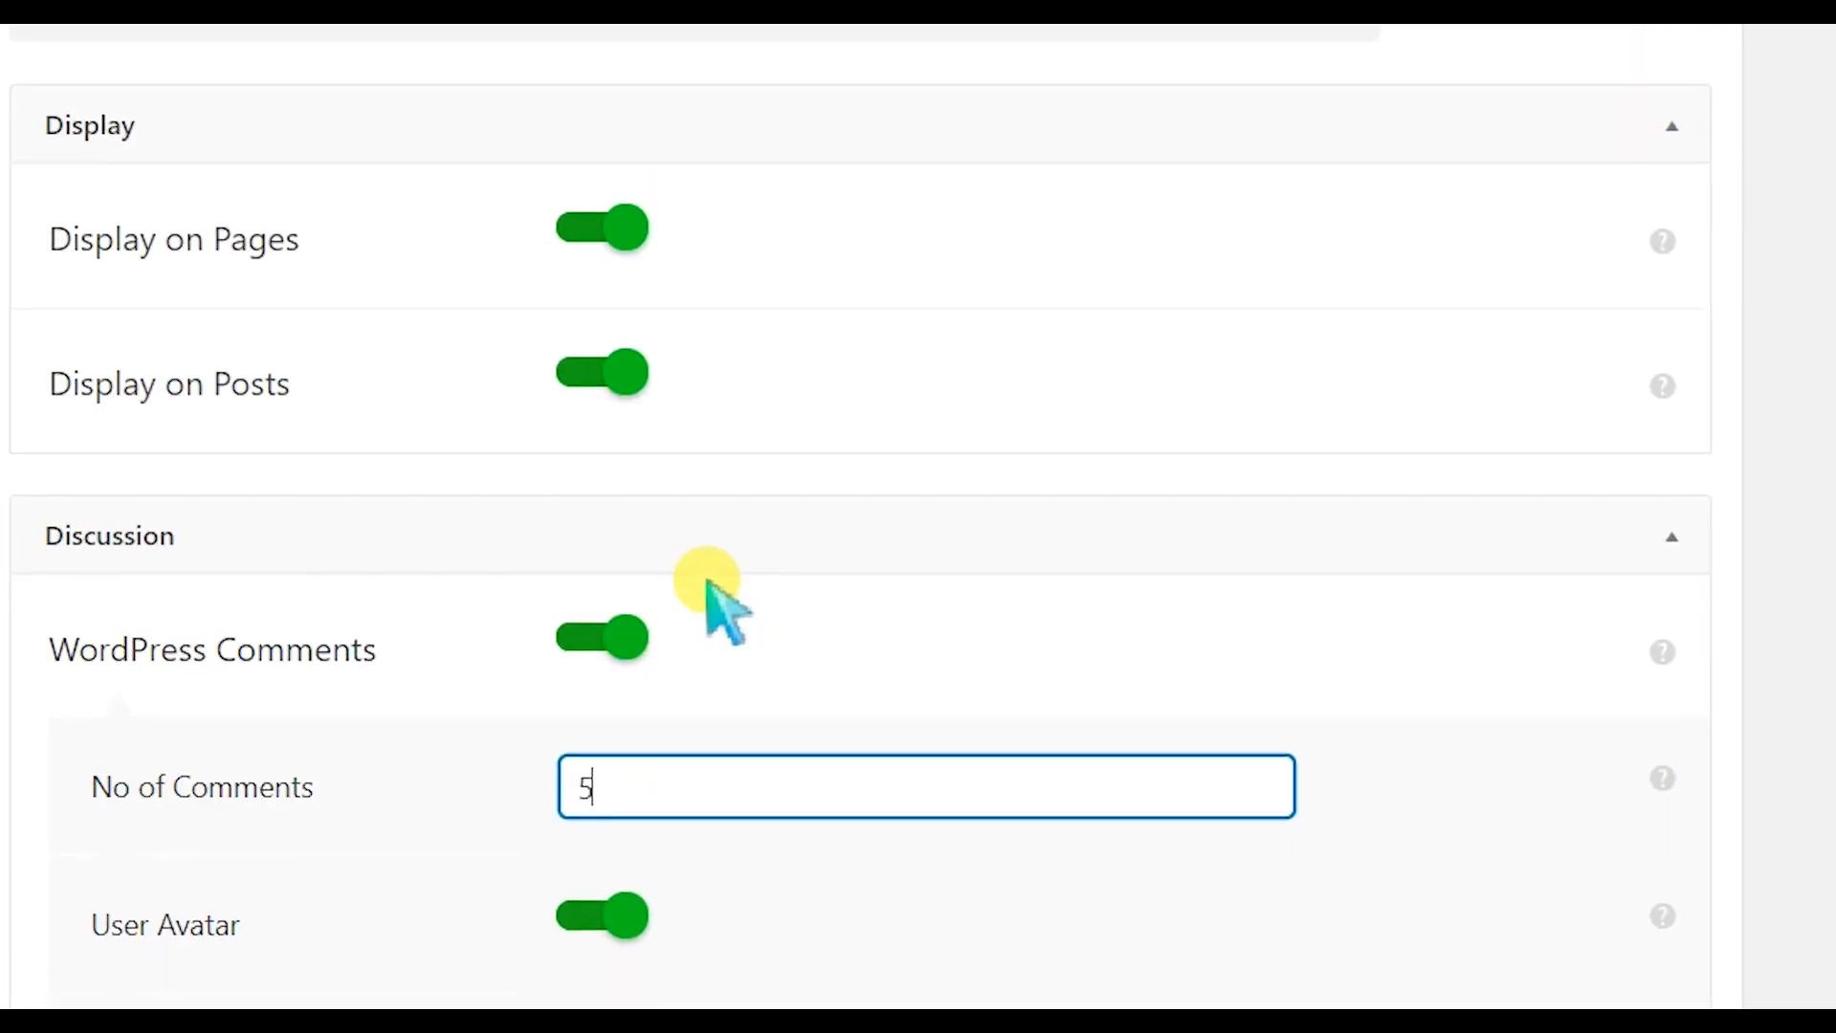
{"action": "scroll", "coordinate": [708, 580], "scroll_direction": "down", "scroll_amount": 5}
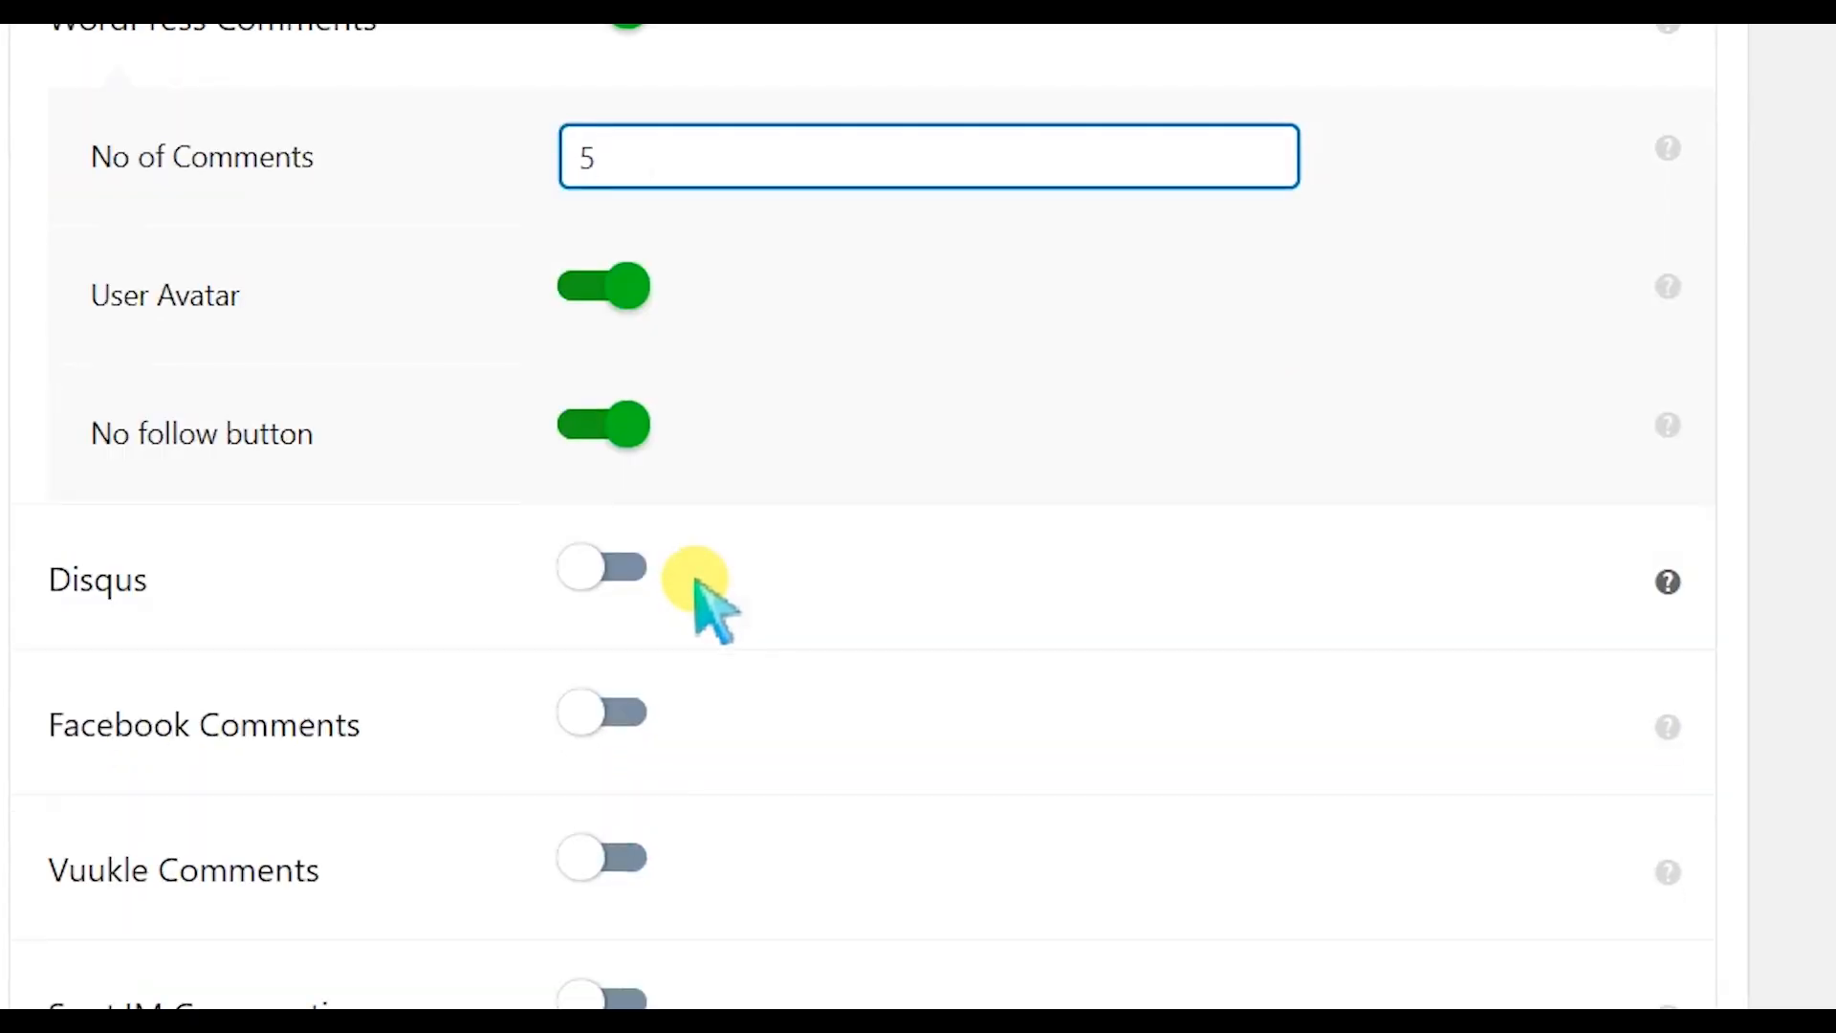
{"action": "left_click", "coordinate": [615, 581]}
{"action": "left_click", "coordinate": [679, 730]}
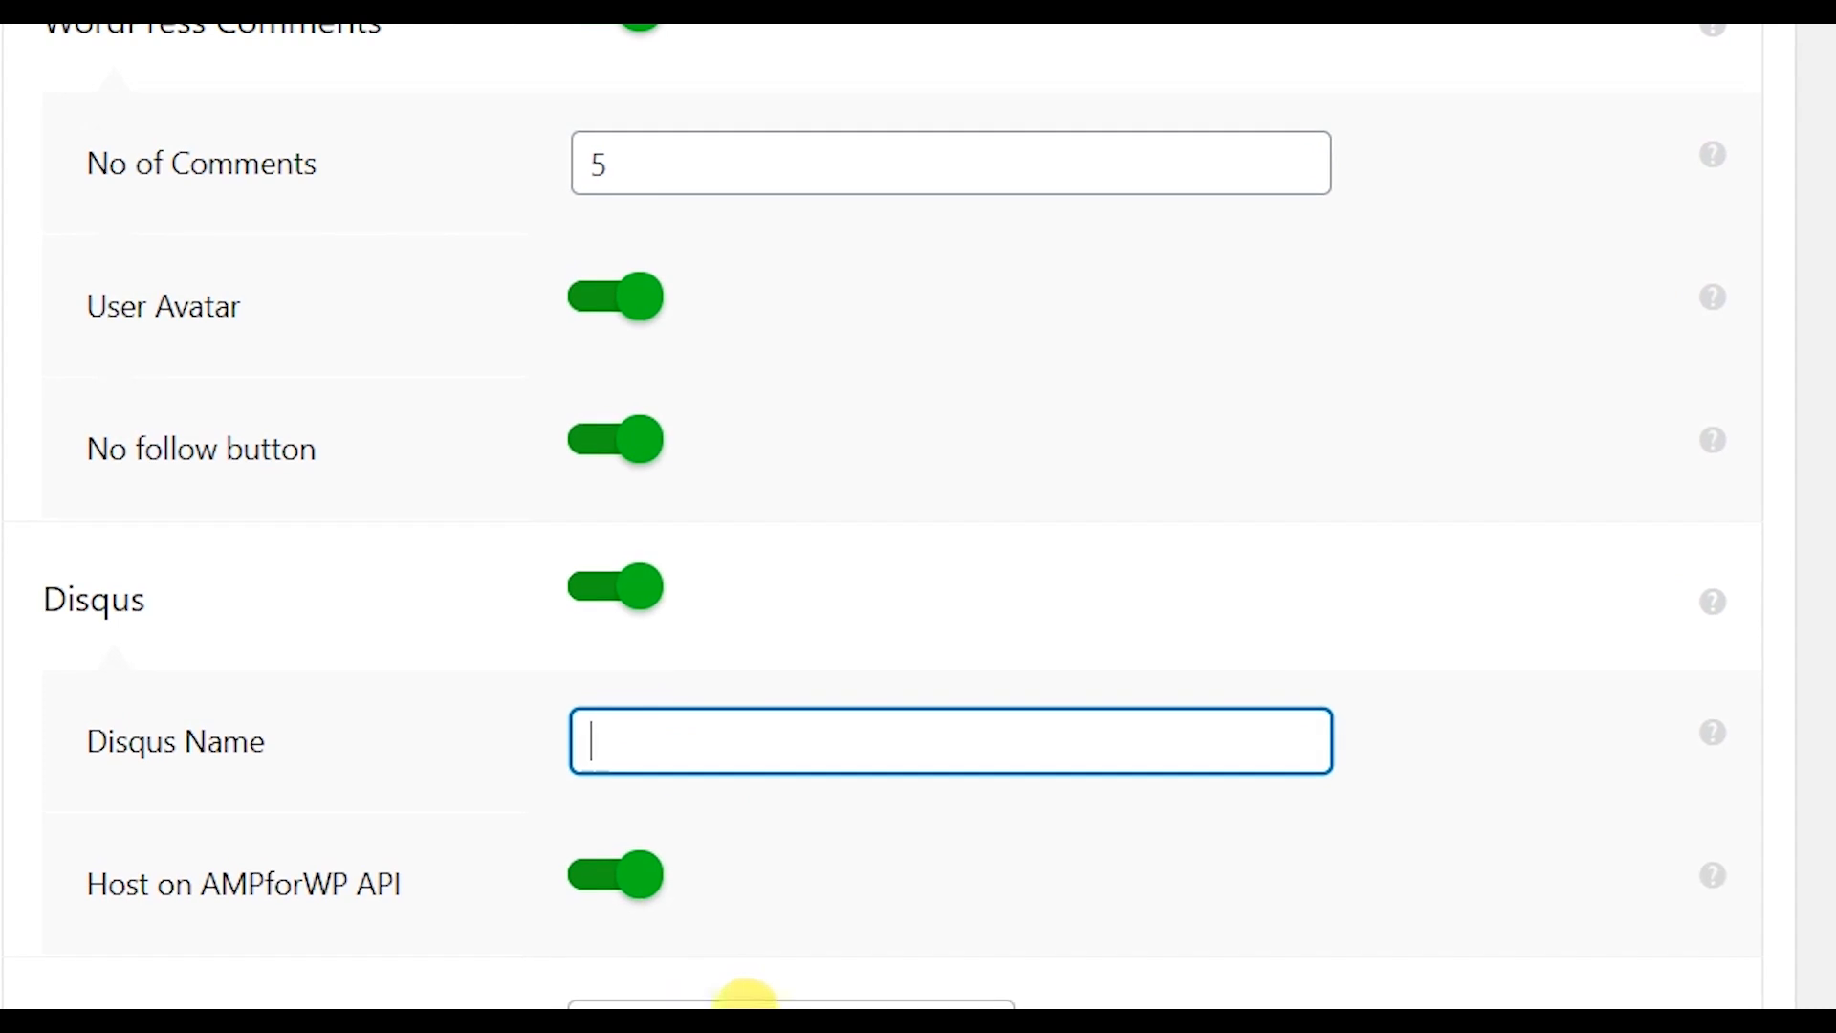
{"action": "scroll", "coordinate": [812, 995], "scroll_direction": "down", "scroll_amount": 5}
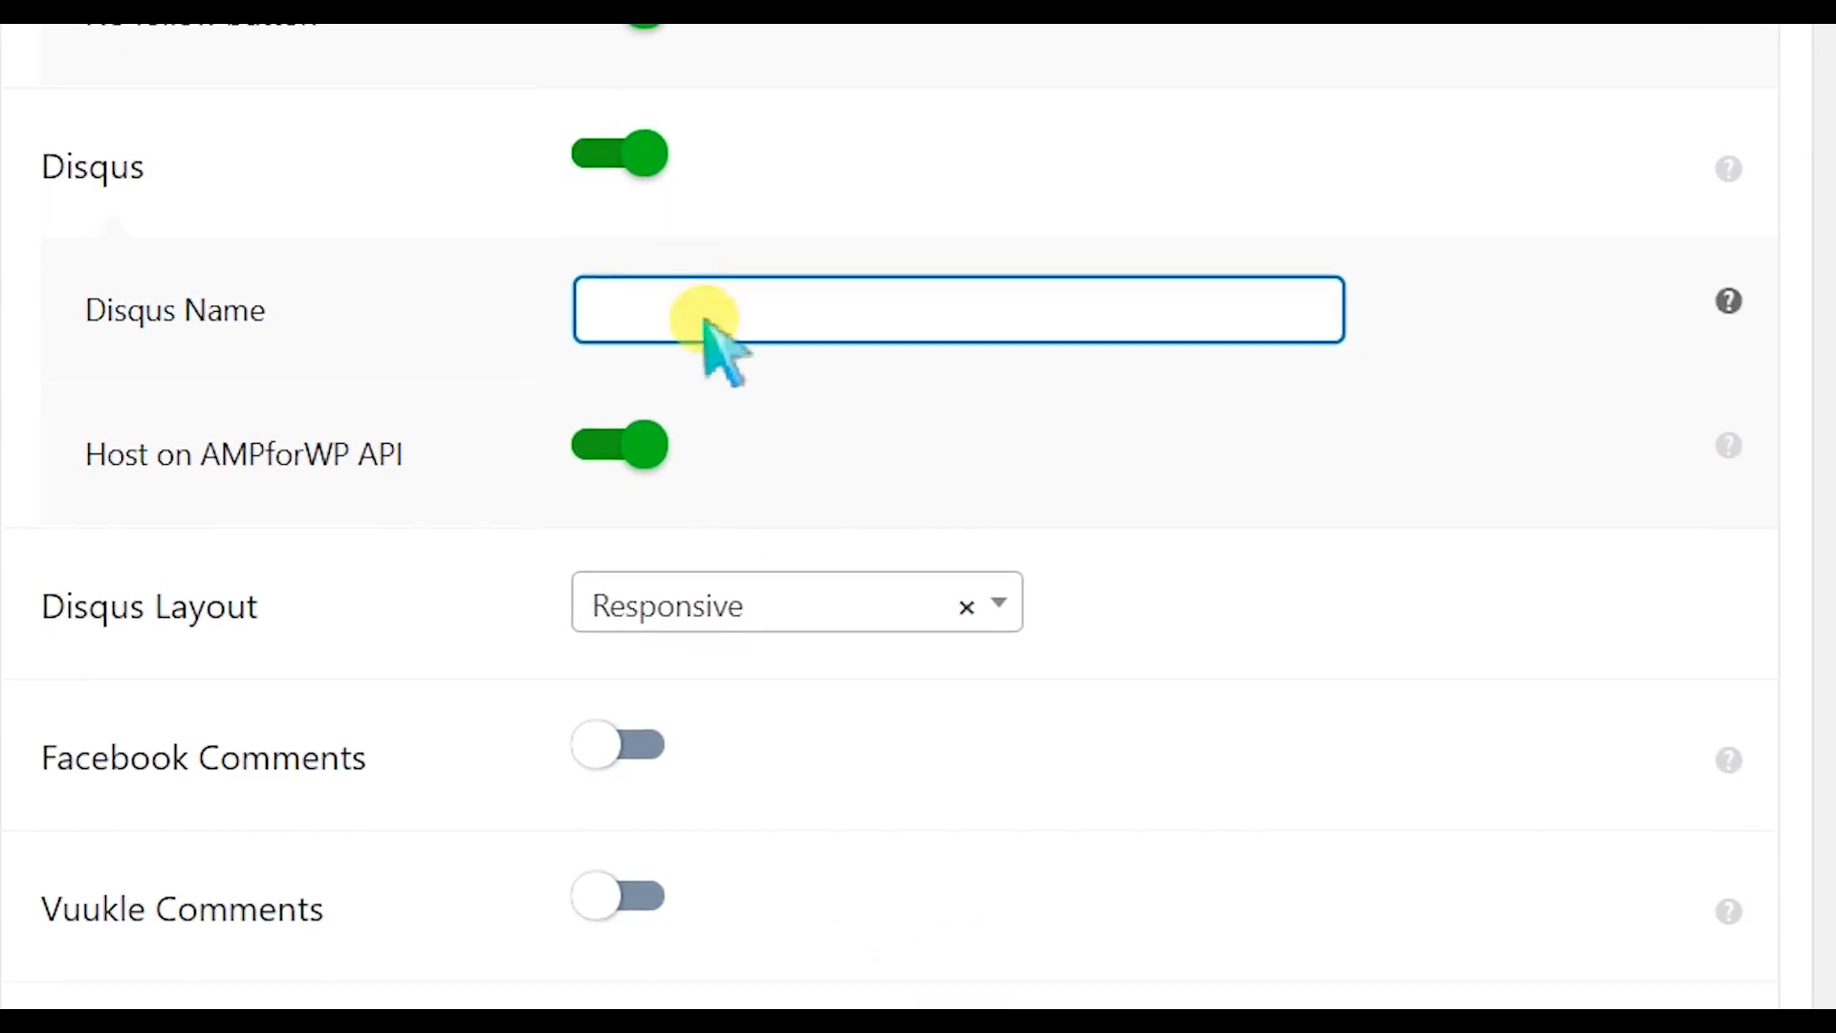
{"action": "left_click", "coordinate": [633, 160]}
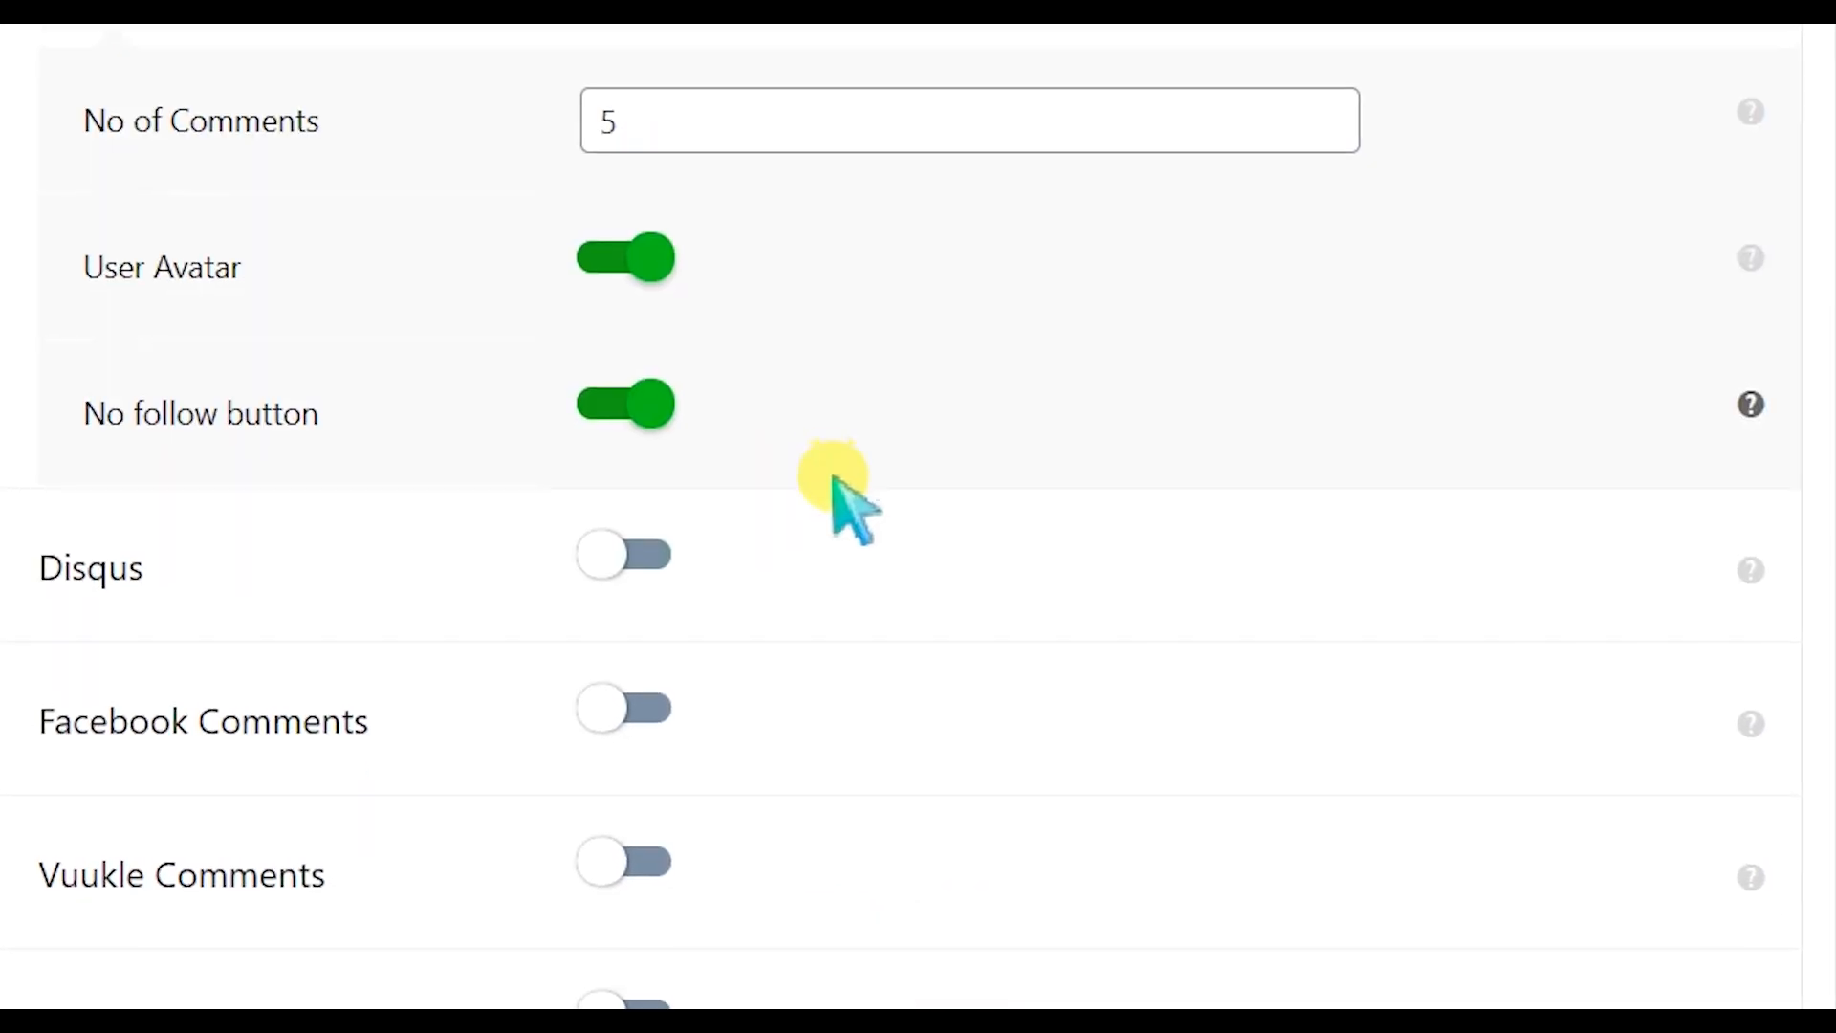
- Disable the display of comments on pages, keep it enabled on posts, and save the changes
{"action": "scroll", "coordinate": [837, 483], "scroll_direction": "up", "scroll_amount": 3}
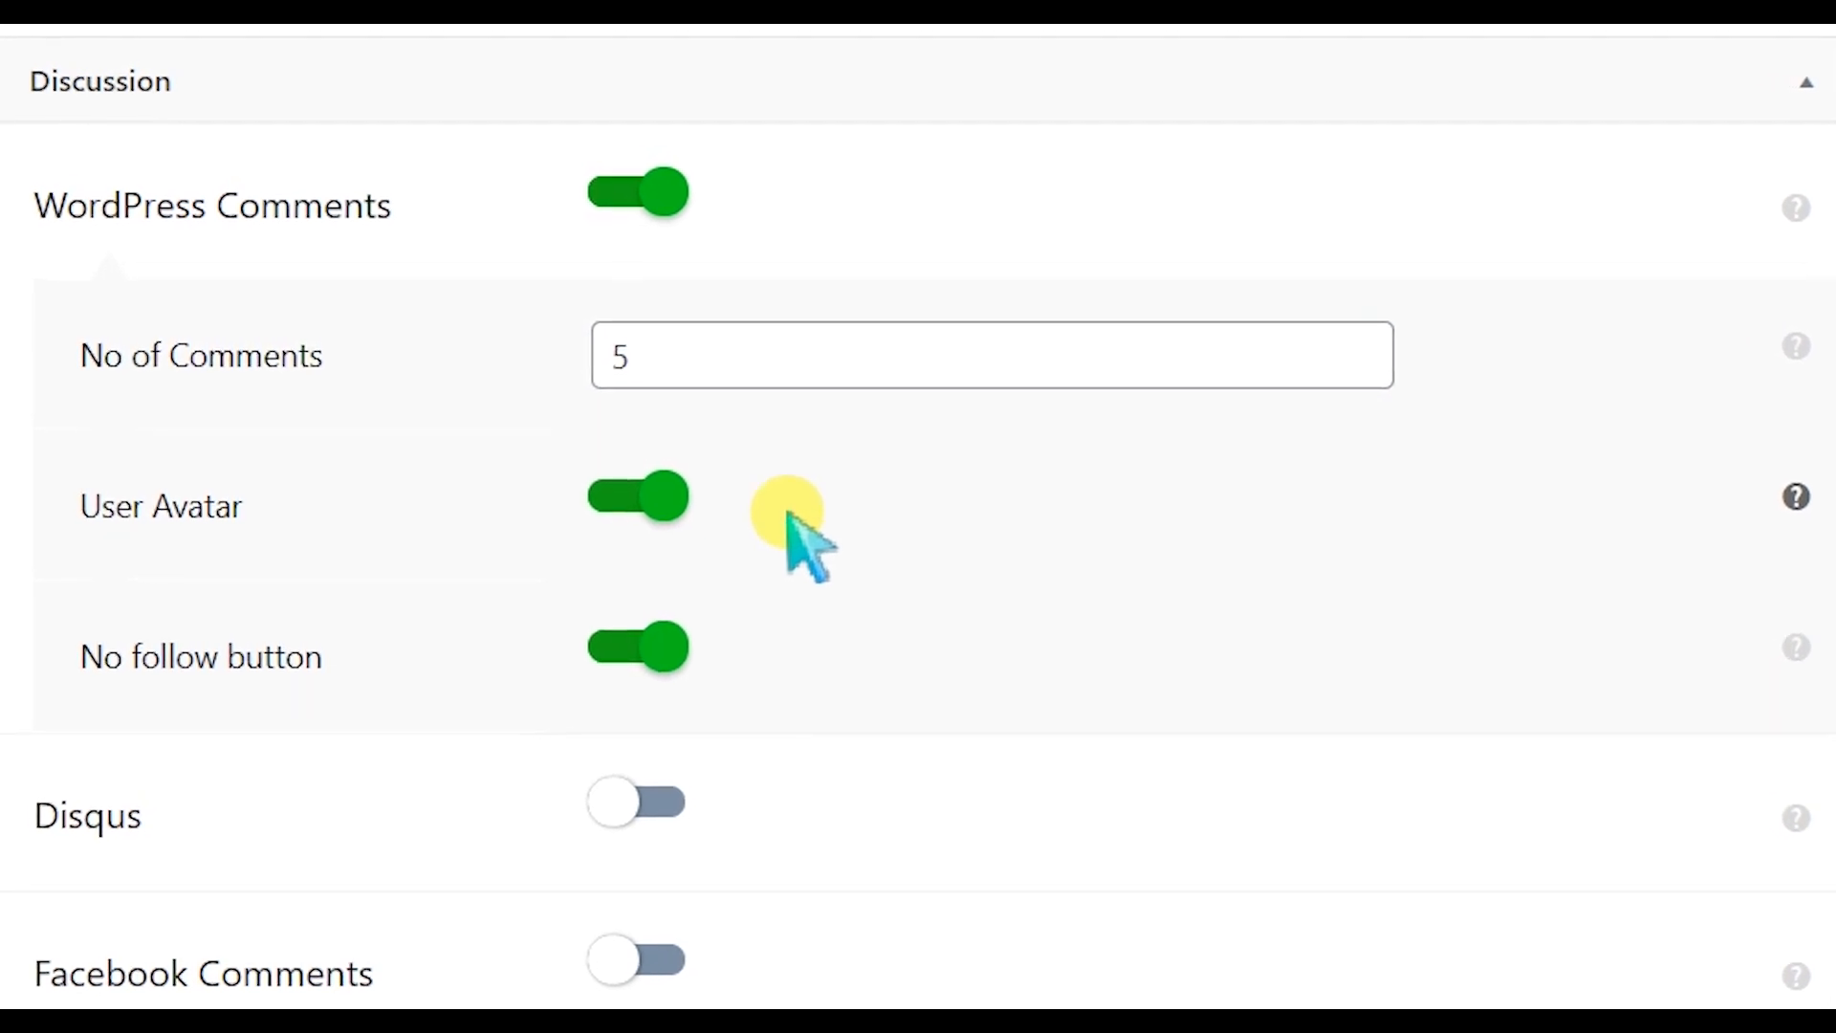
{"action": "scroll", "coordinate": [762, 360], "scroll_direction": "up", "scroll_amount": 6}
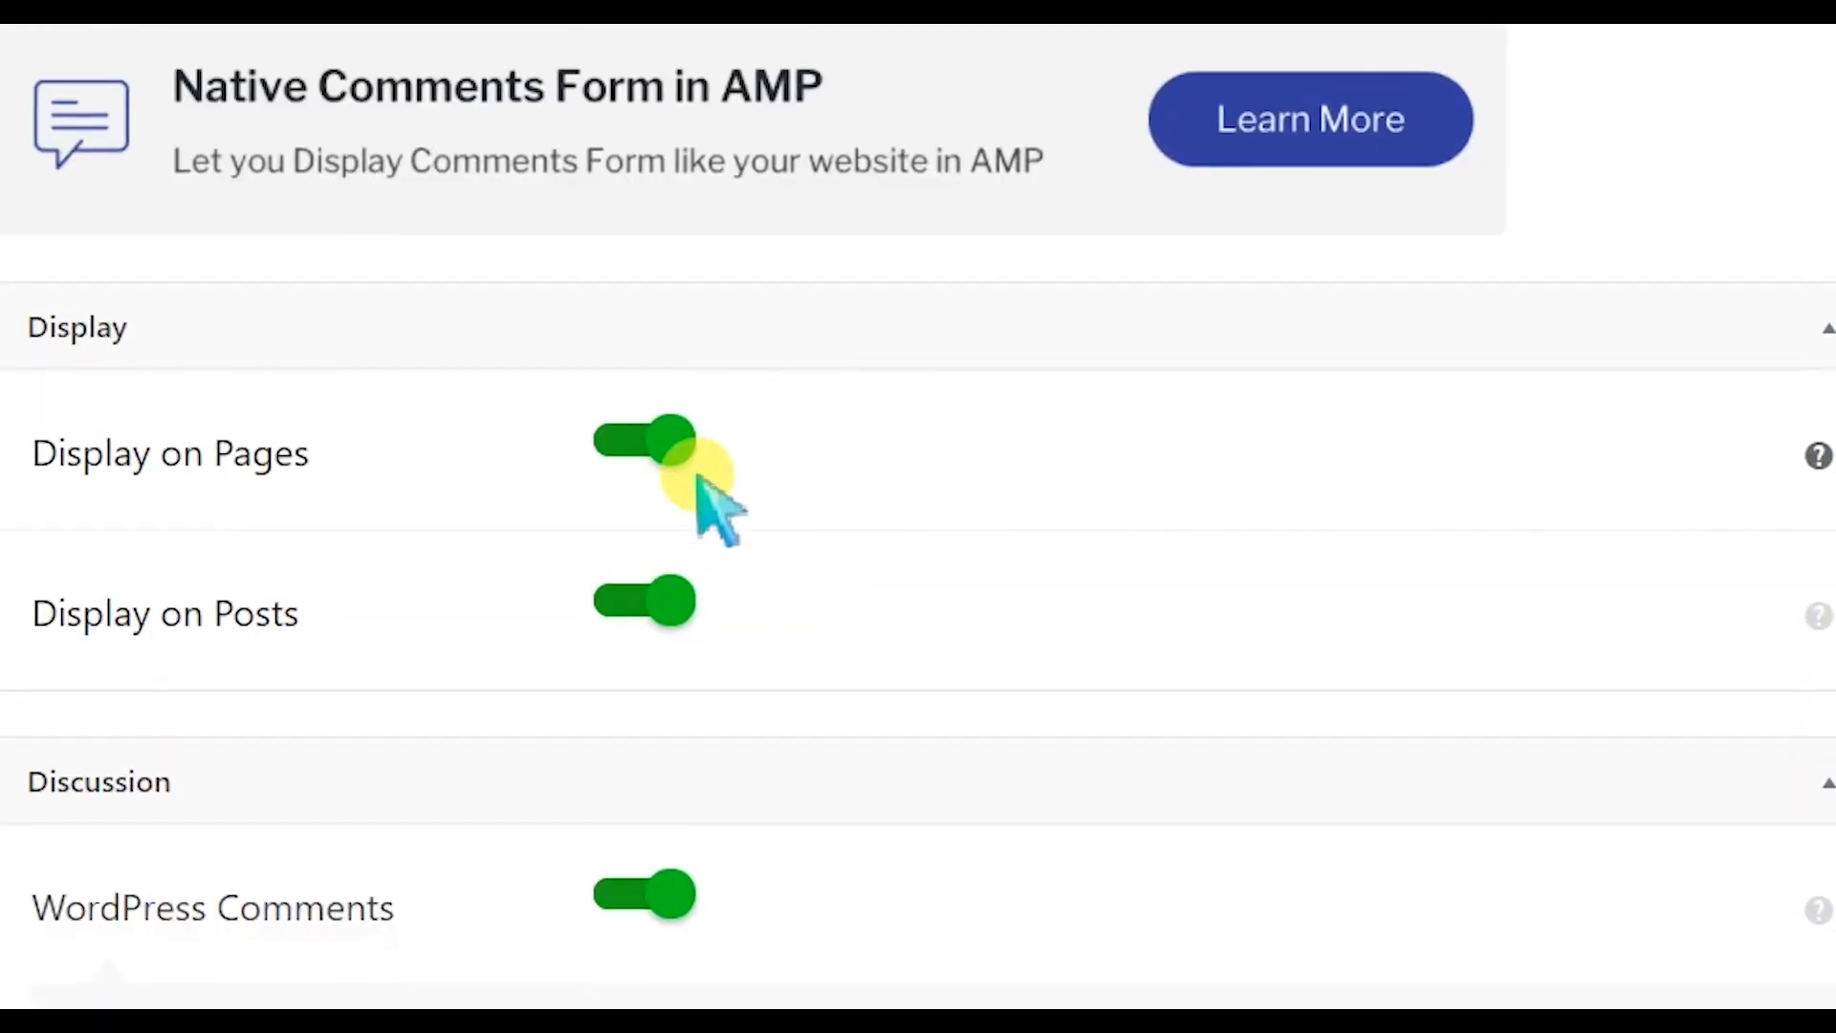
{"action": "left_click", "coordinate": [691, 457]}
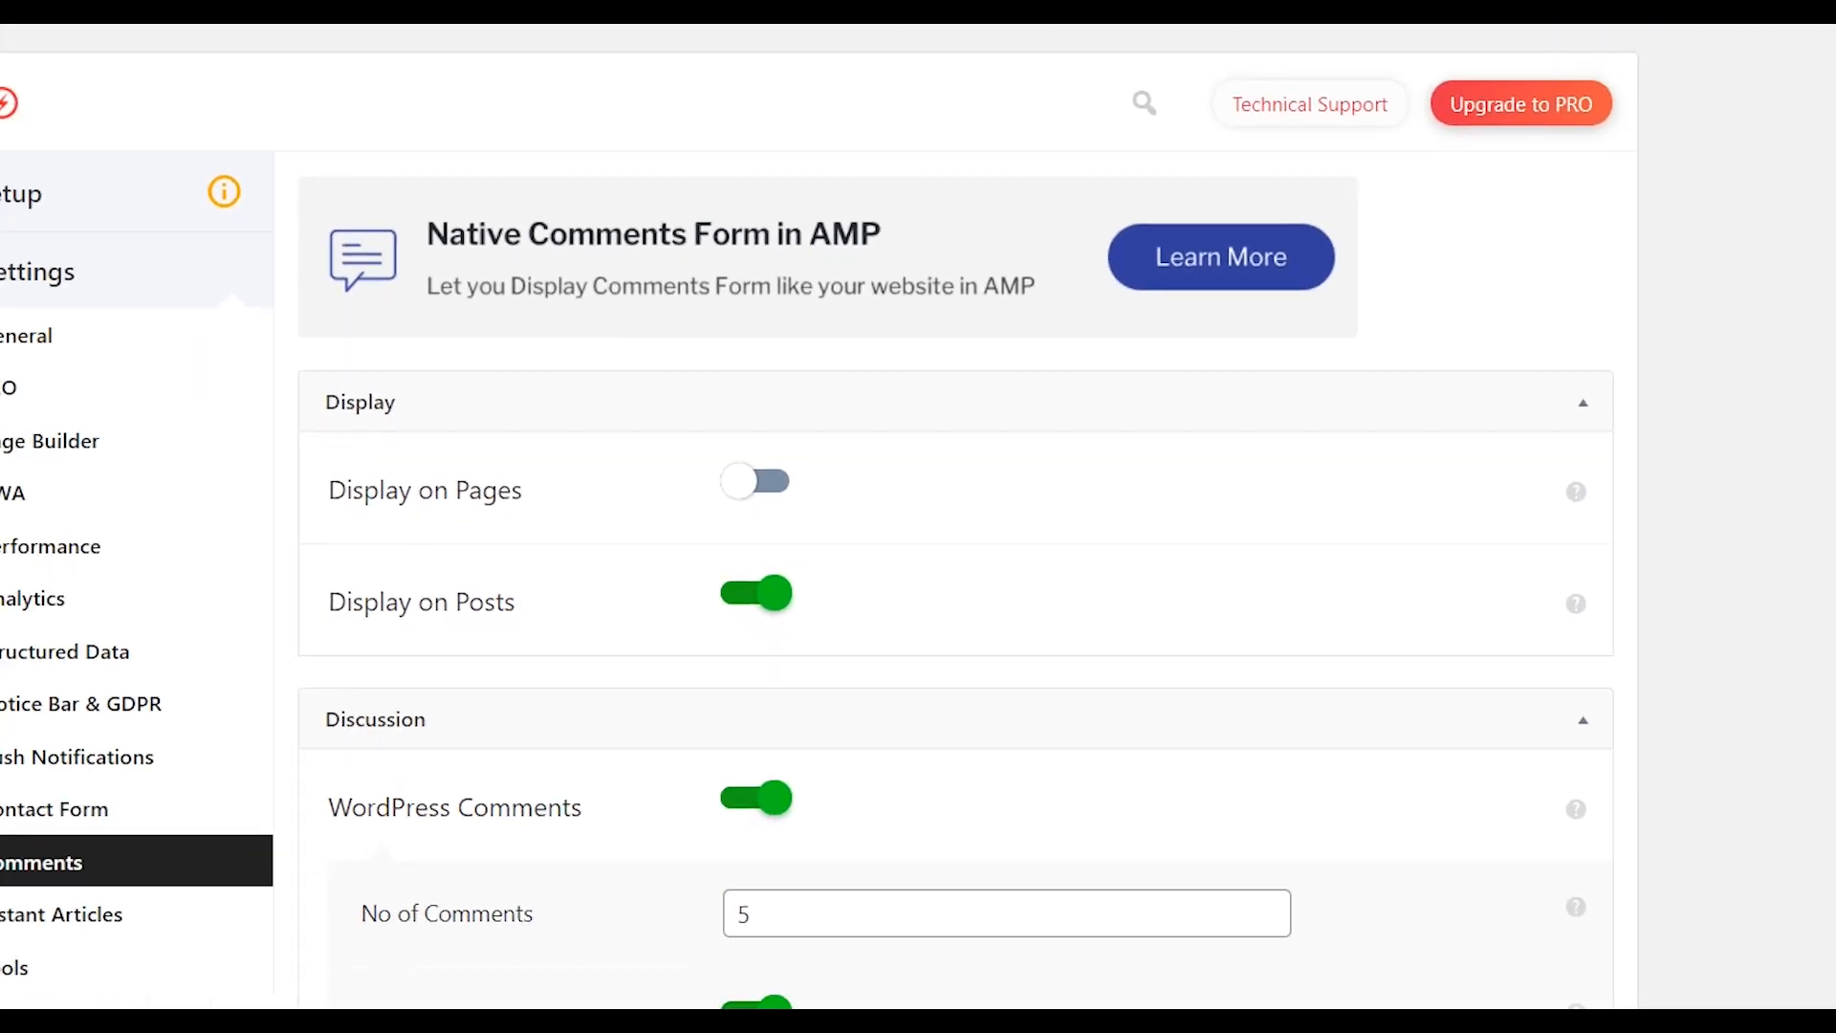
{"action": "left_click", "coordinate": [1041, 959]}
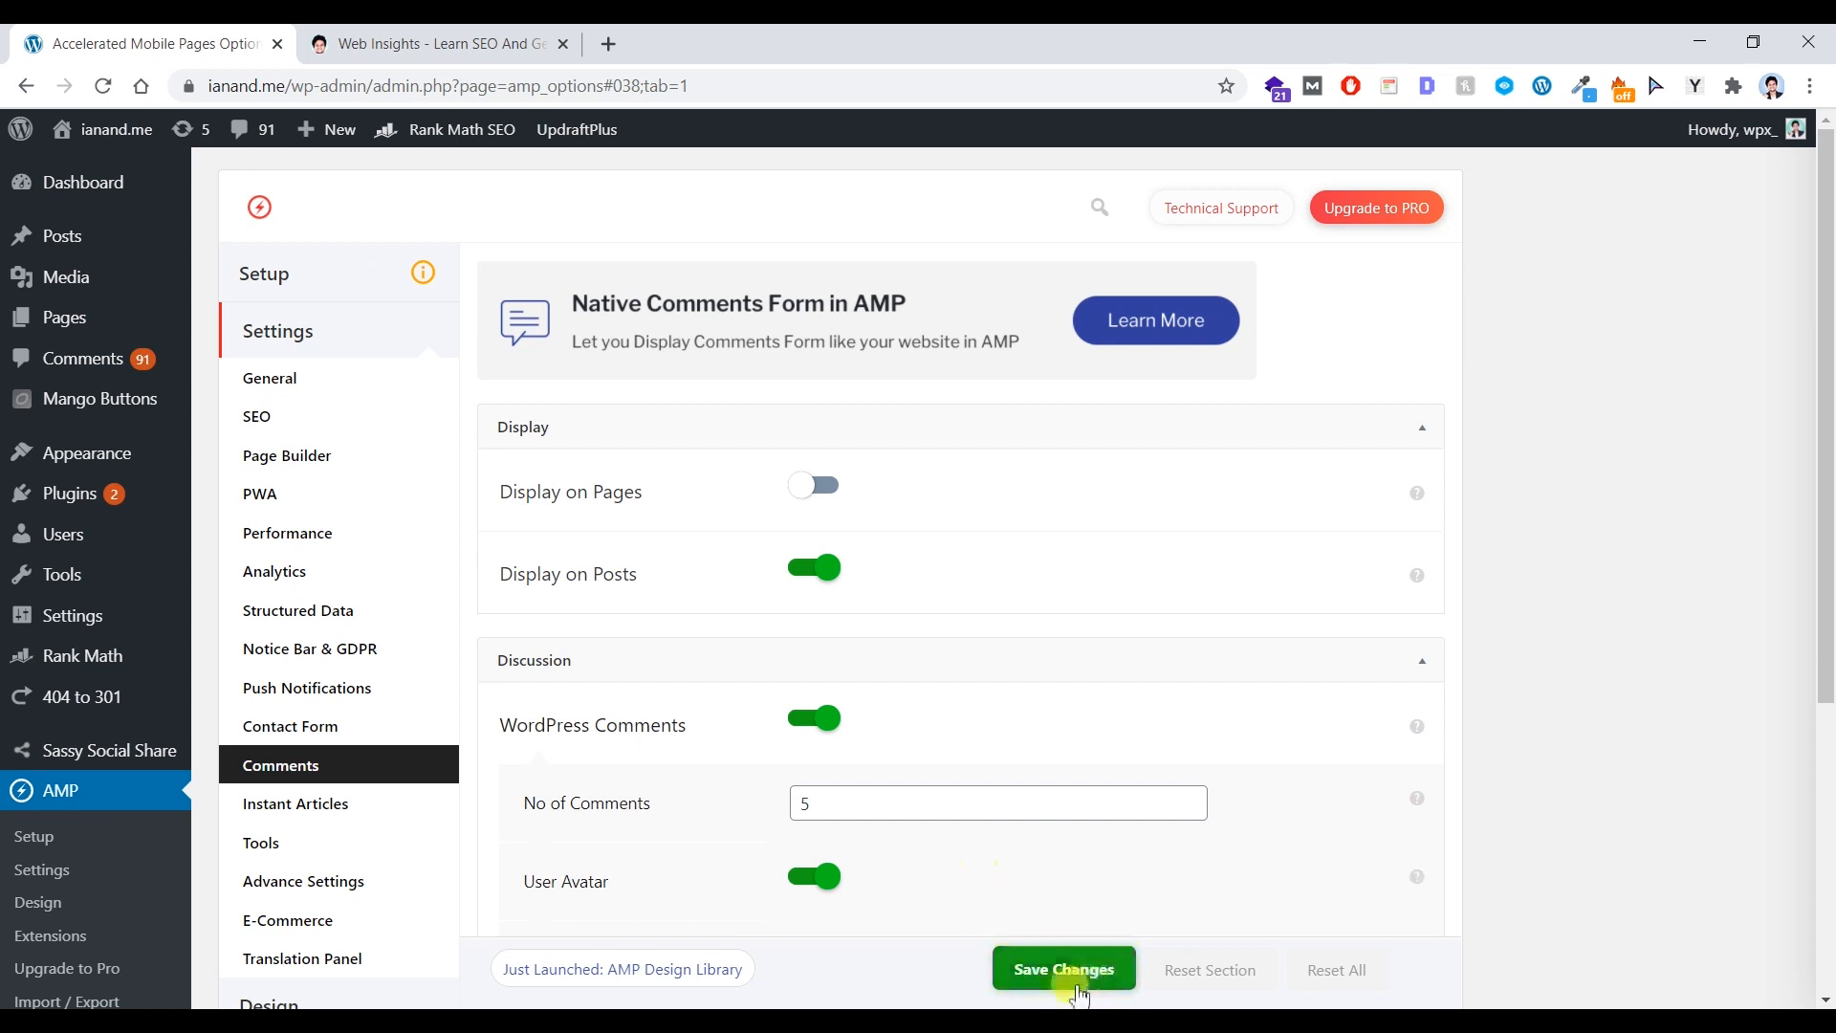
- Open the Instant Articles settings and inspect the Facebook Instant Articles options, leaving Instant Articles disabled
{"action": "left_click", "coordinate": [397, 814]}
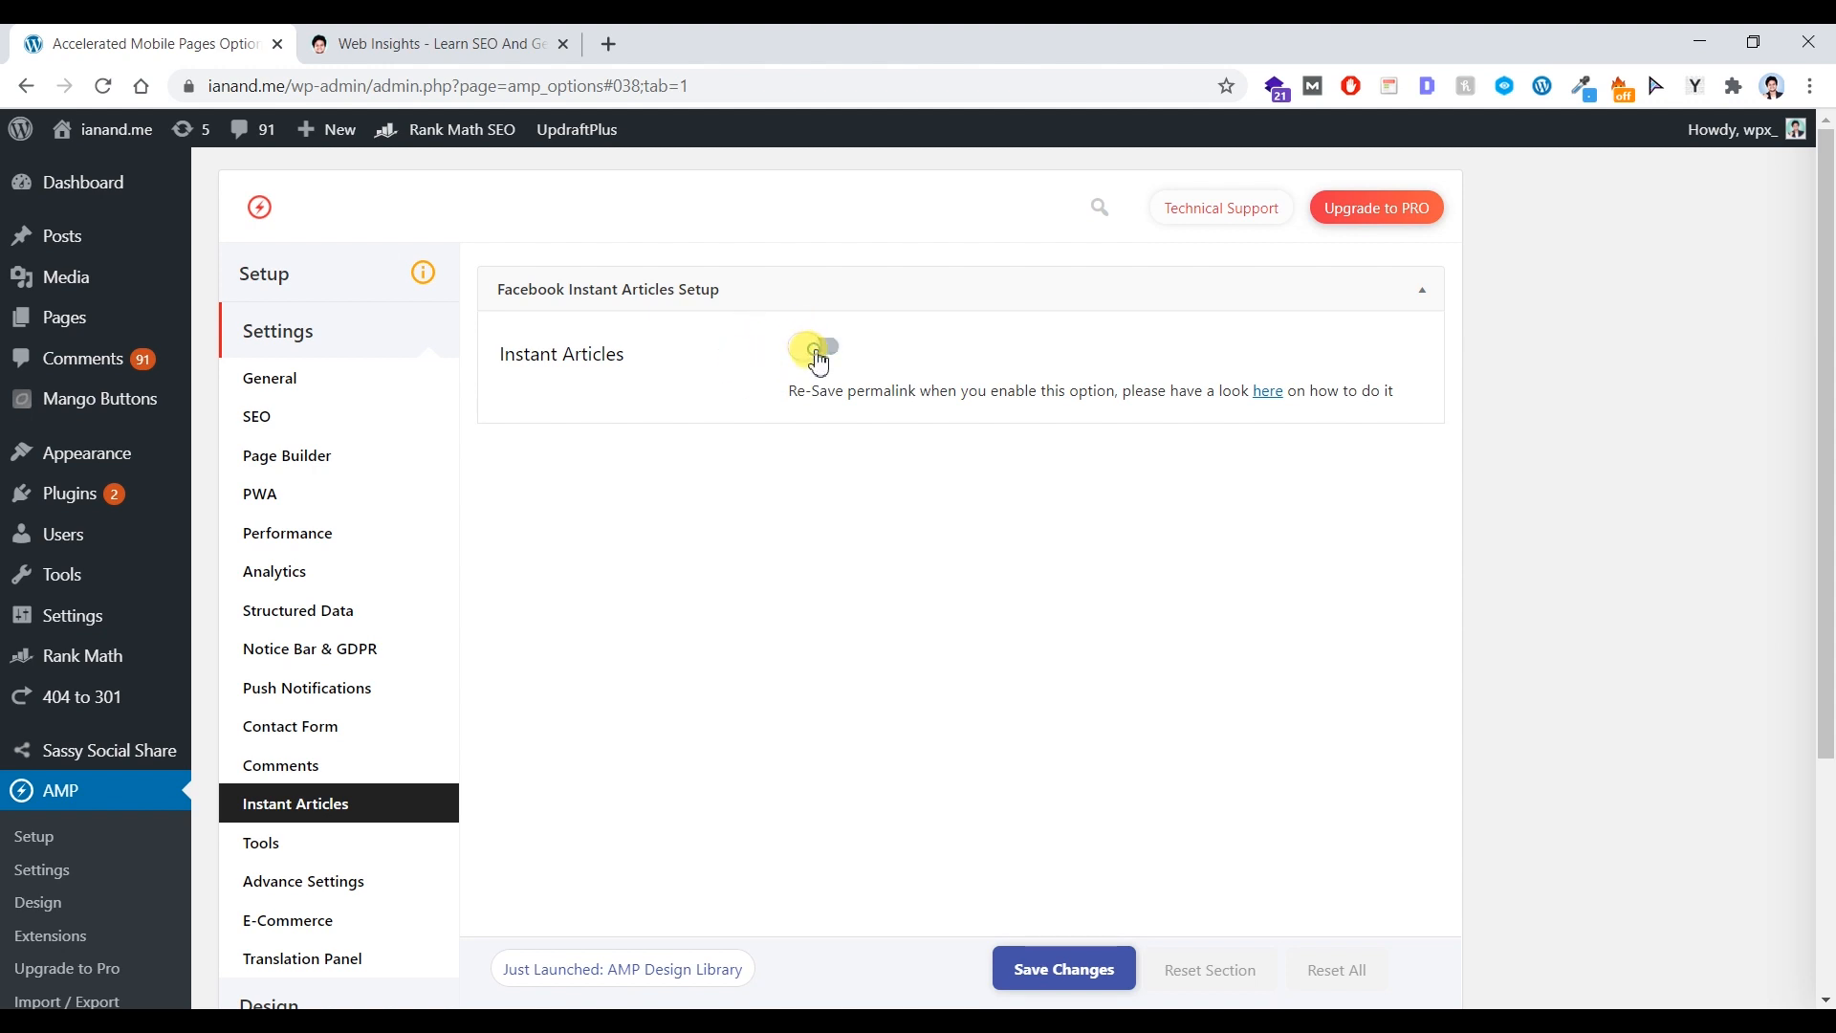
{"action": "left_click", "coordinate": [818, 360]}
{"action": "scroll", "coordinate": [890, 617], "scroll_direction": "down", "scroll_amount": 1}
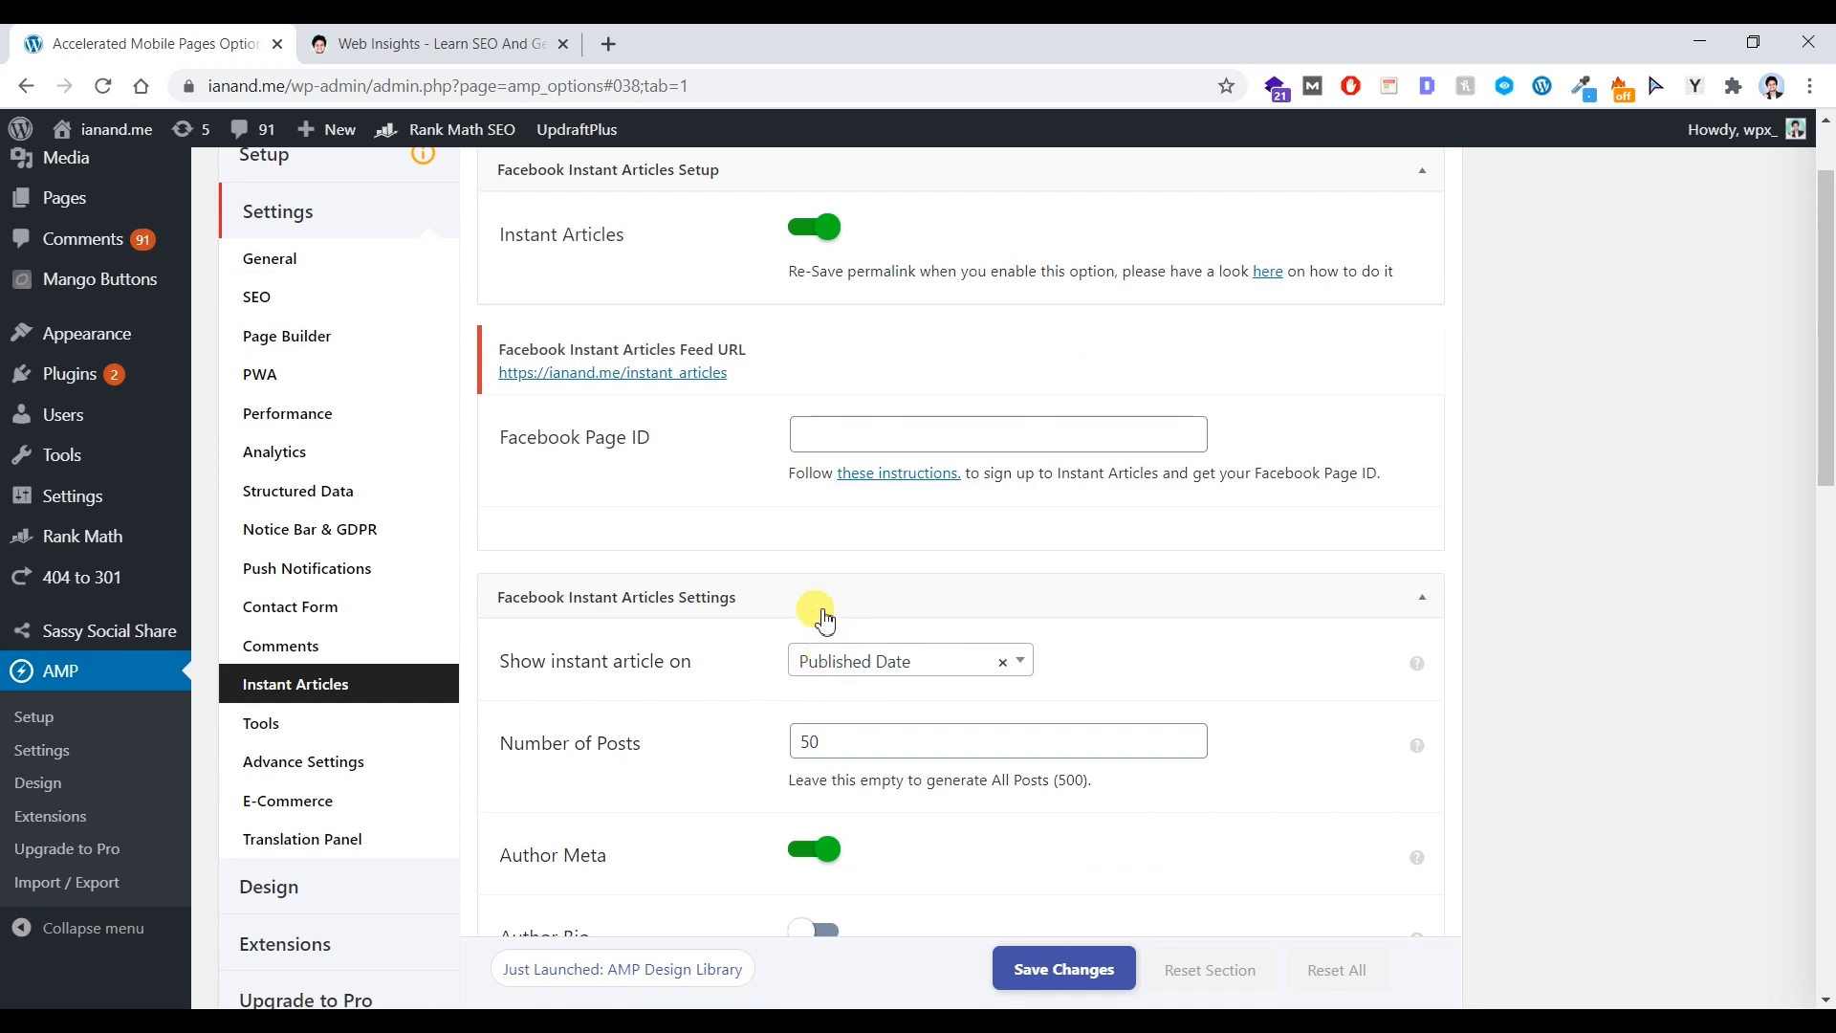
{"action": "scroll", "coordinate": [1052, 612], "scroll_direction": "down", "scroll_amount": 11}
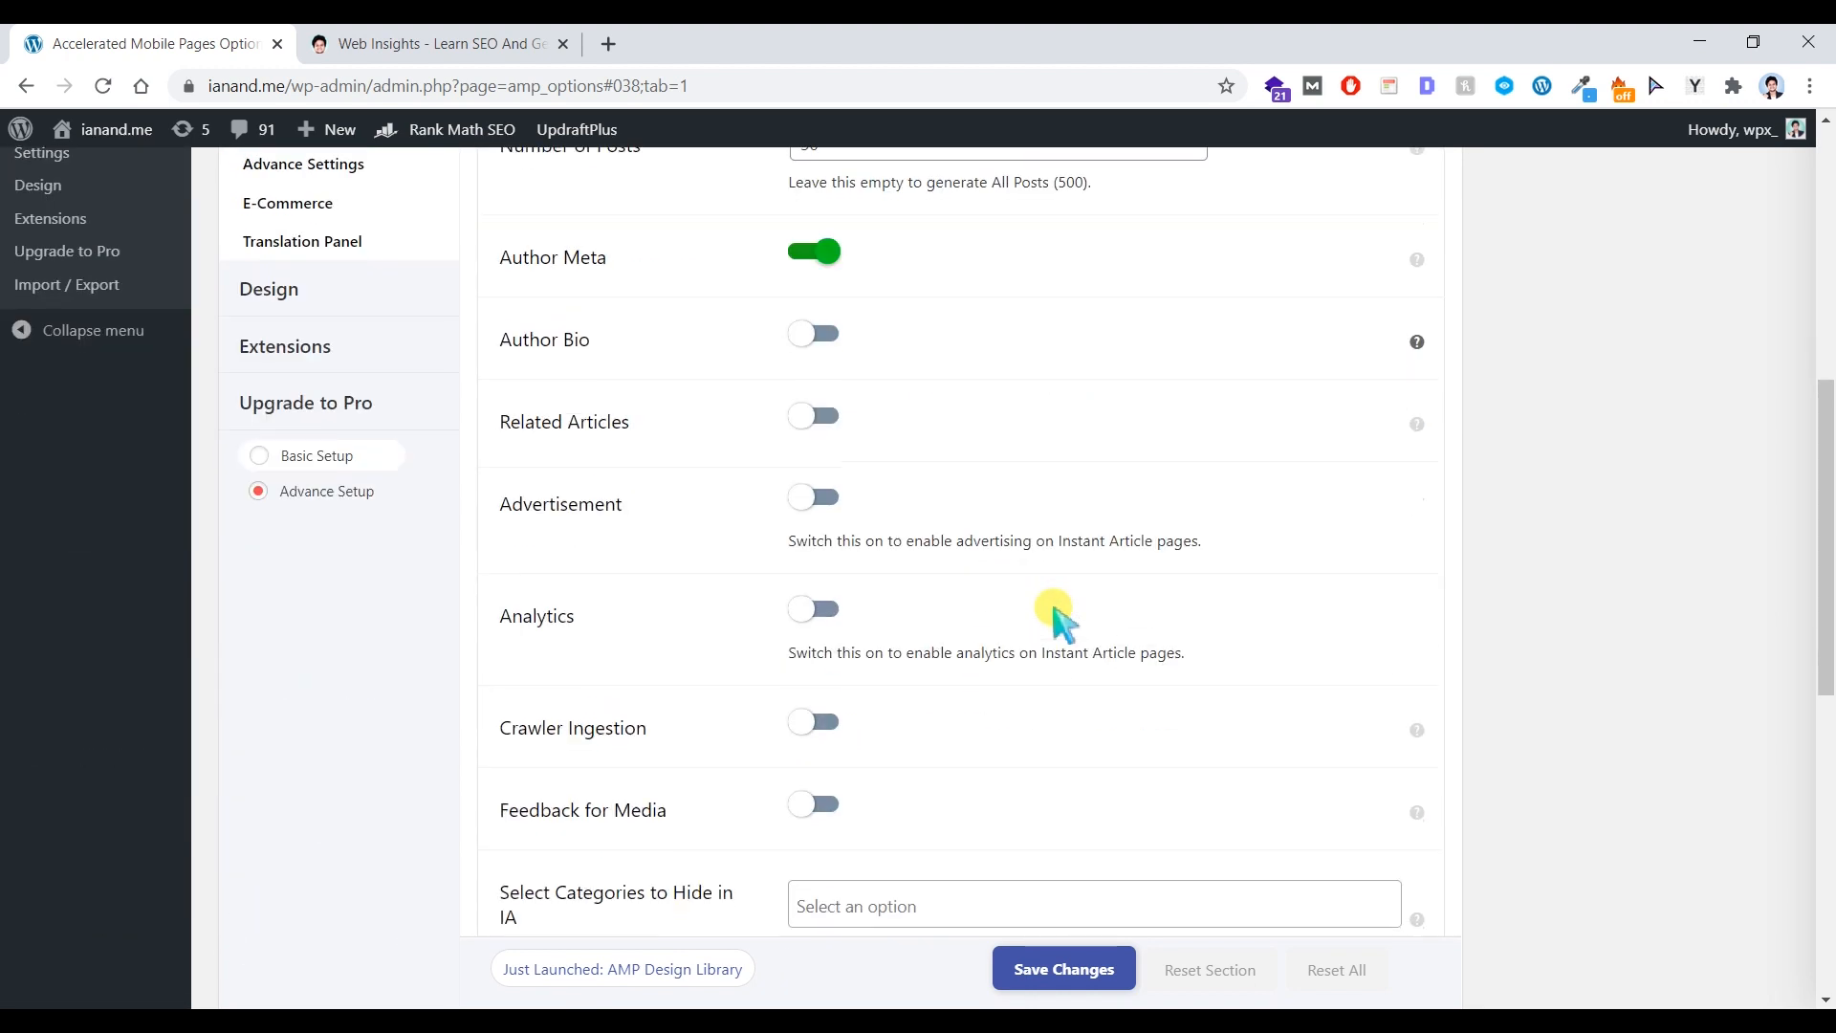
{"action": "scroll", "coordinate": [1056, 627], "scroll_direction": "up", "scroll_amount": 12}
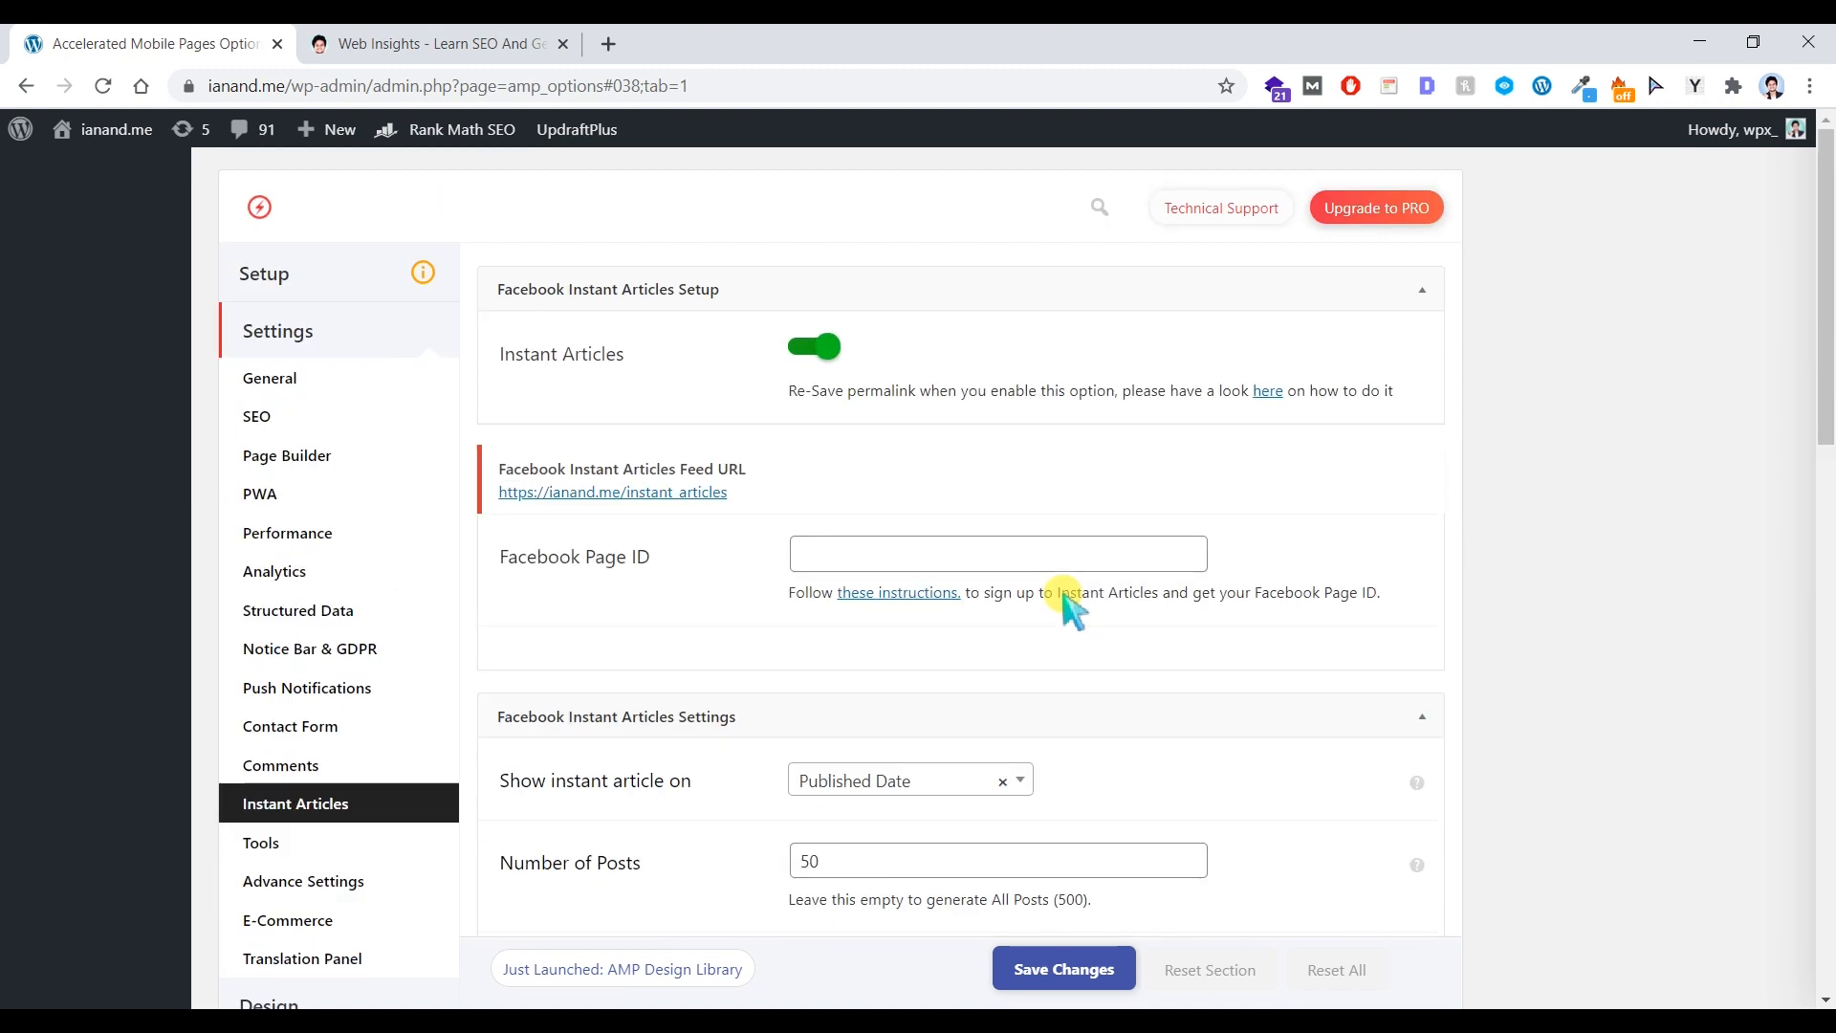
{"action": "left_click", "coordinate": [804, 350]}
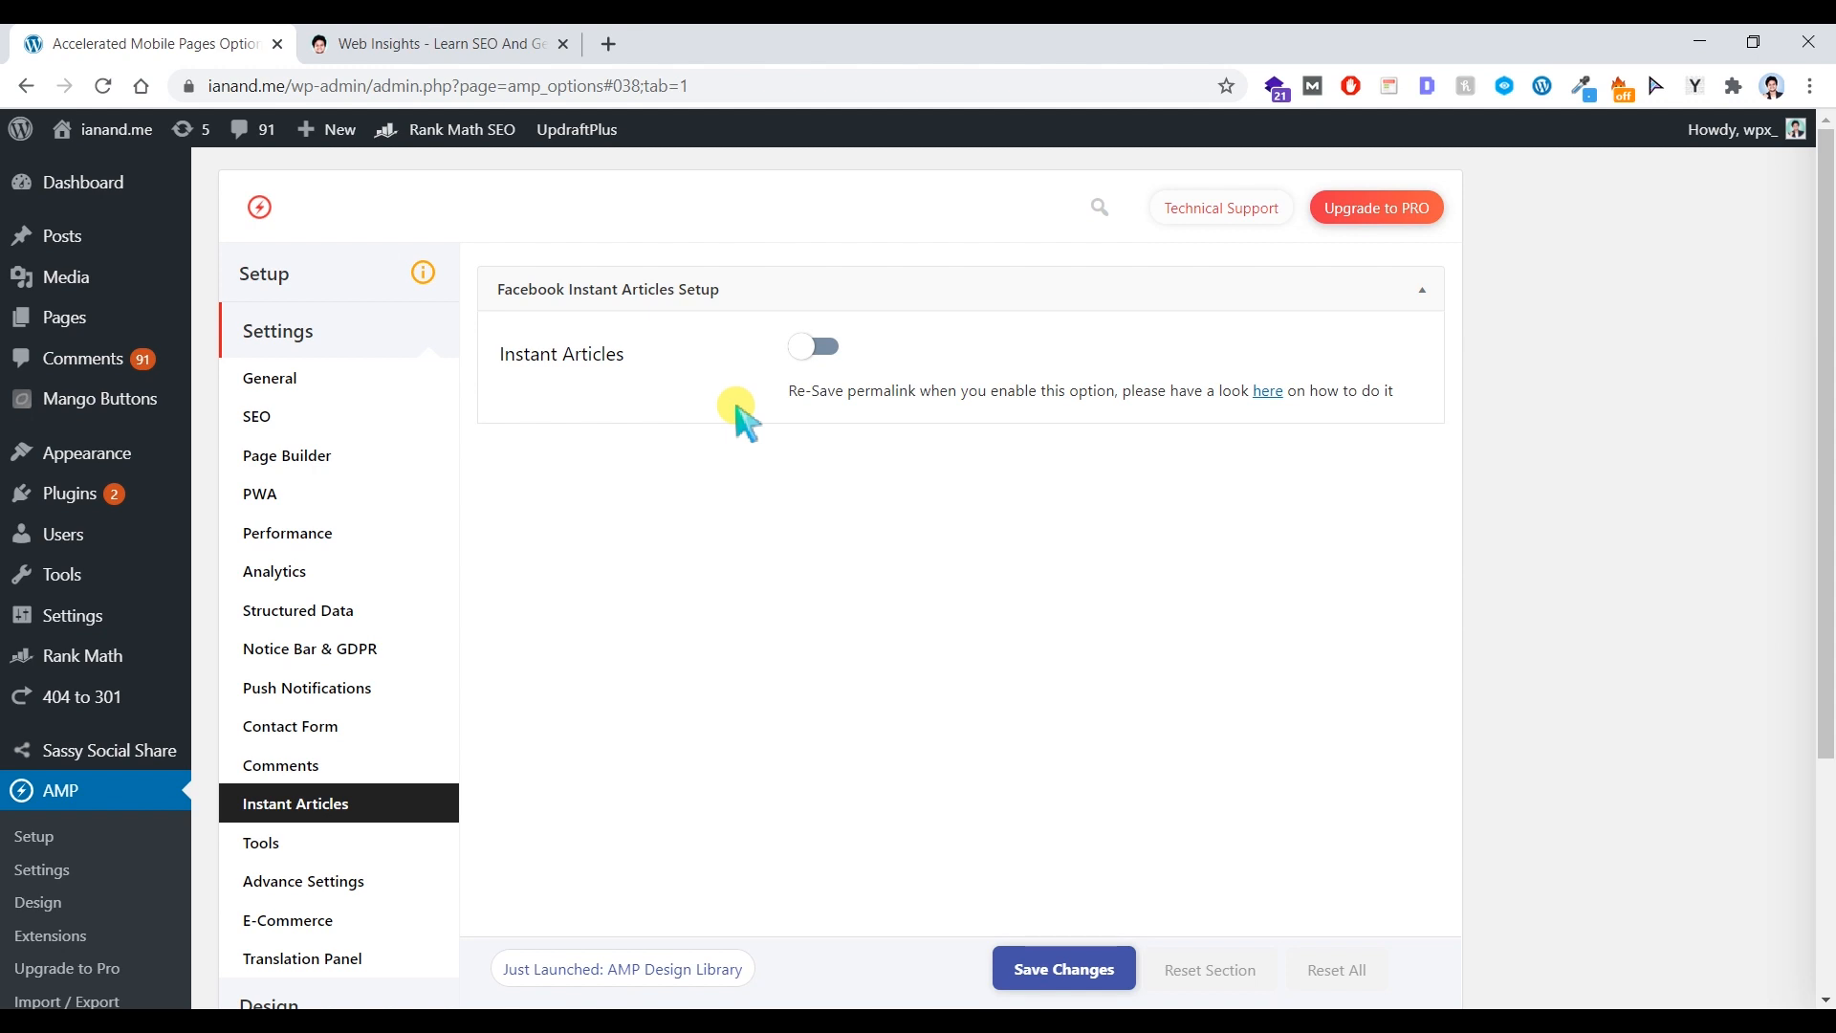
- Open the Tools settings and save them with Show Query Monitor data in AMP enabled
{"action": "left_click", "coordinate": [413, 859]}
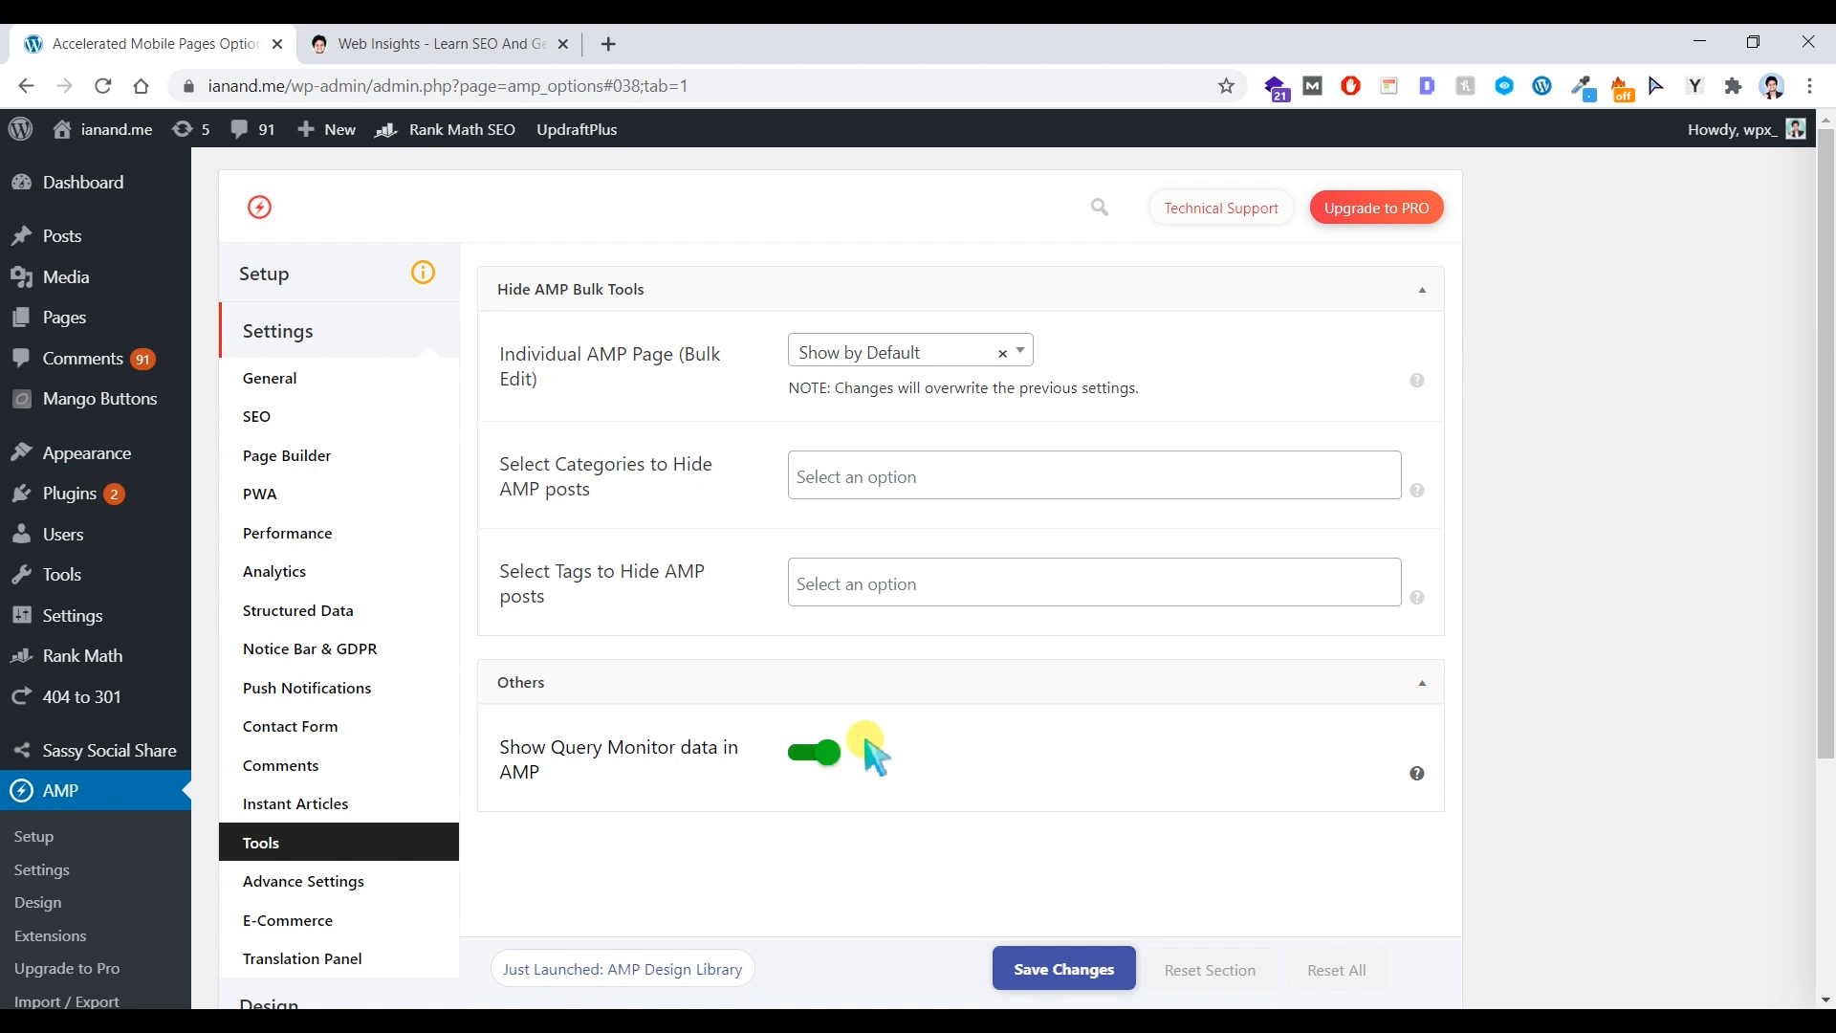
{"action": "left_click", "coordinate": [1097, 964]}
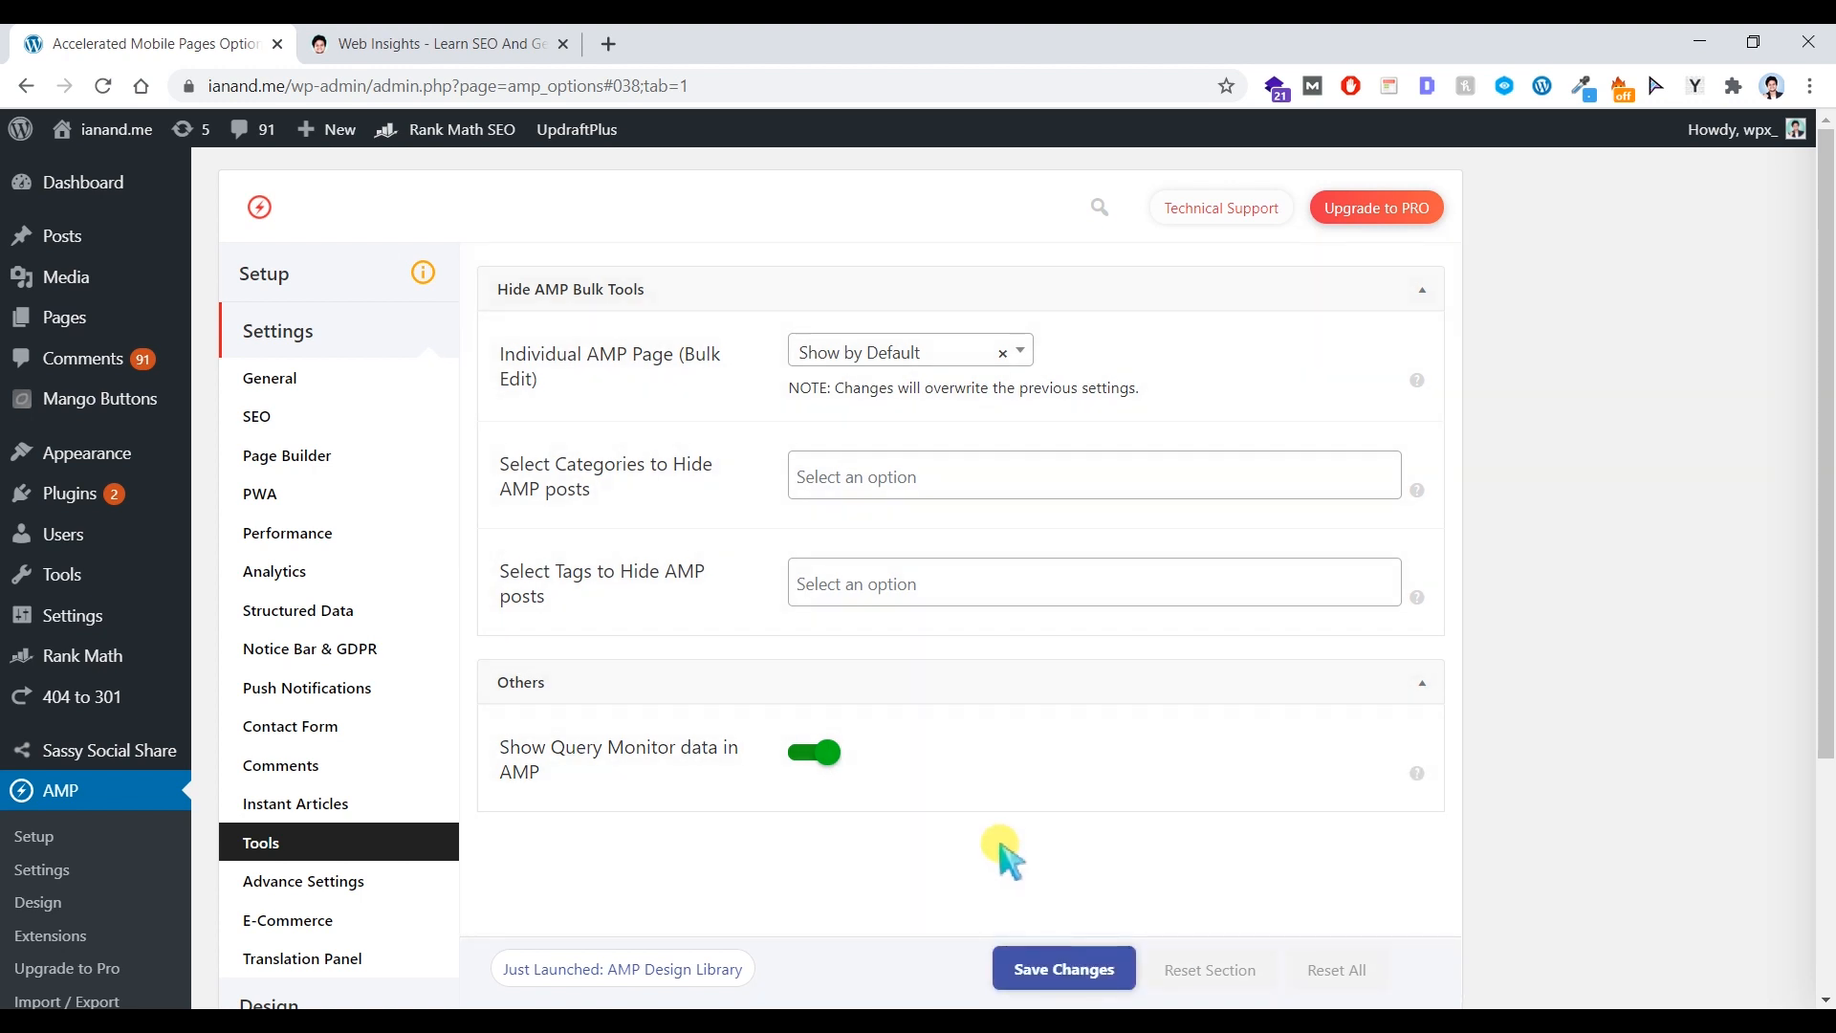
- Open the Advance Settings, enable Mobile Redirection and disable it for tablets
{"action": "left_click", "coordinate": [437, 898]}
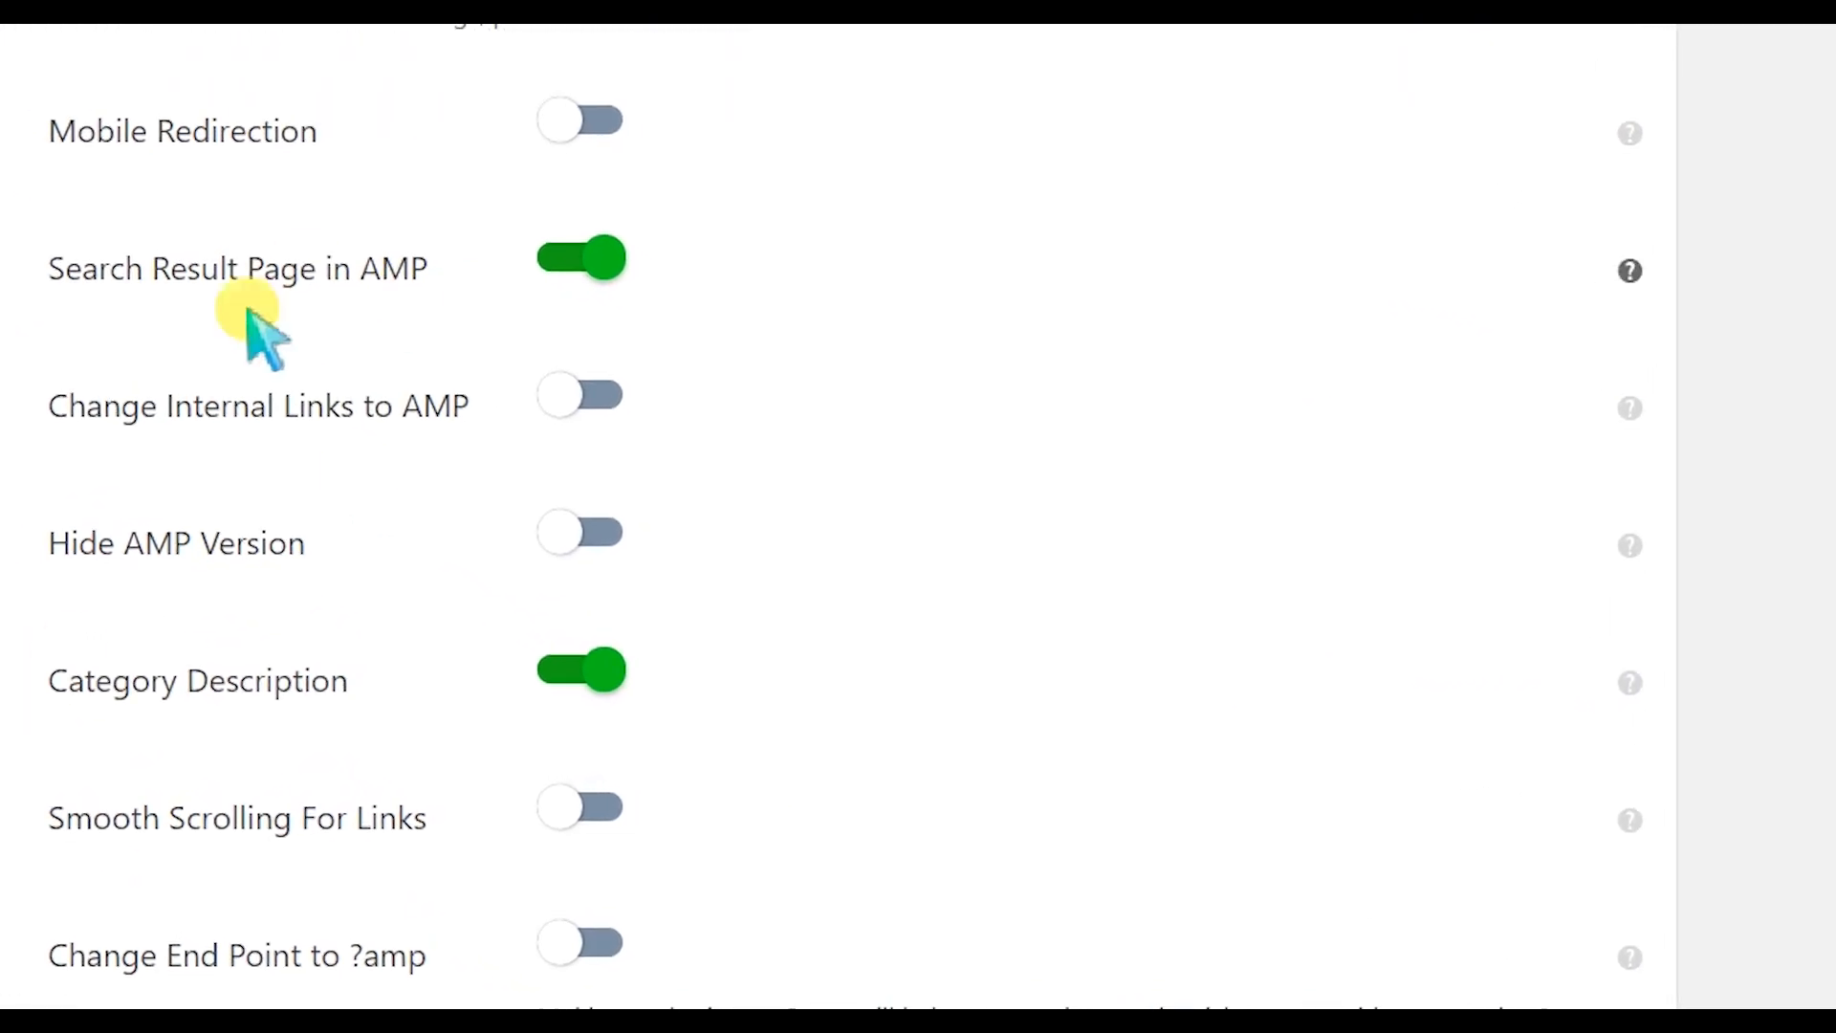
{"action": "left_click", "coordinate": [608, 134]}
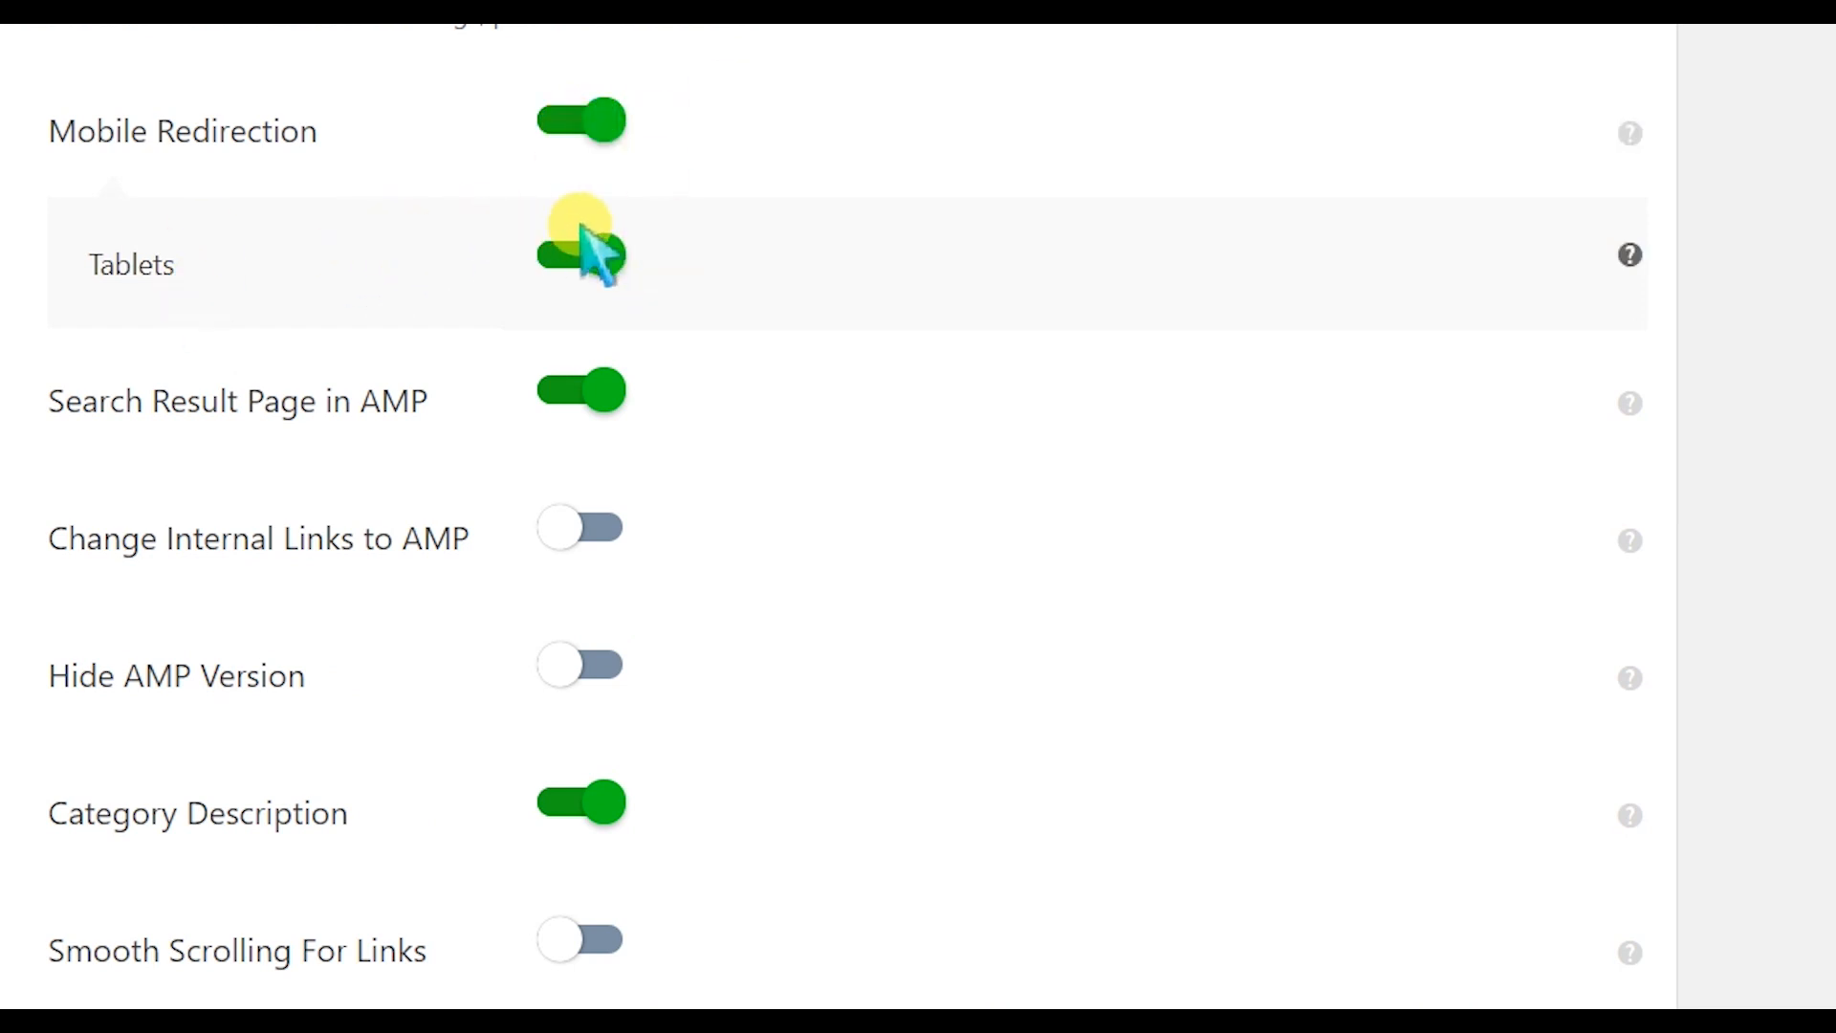
{"action": "left_click", "coordinate": [576, 285]}
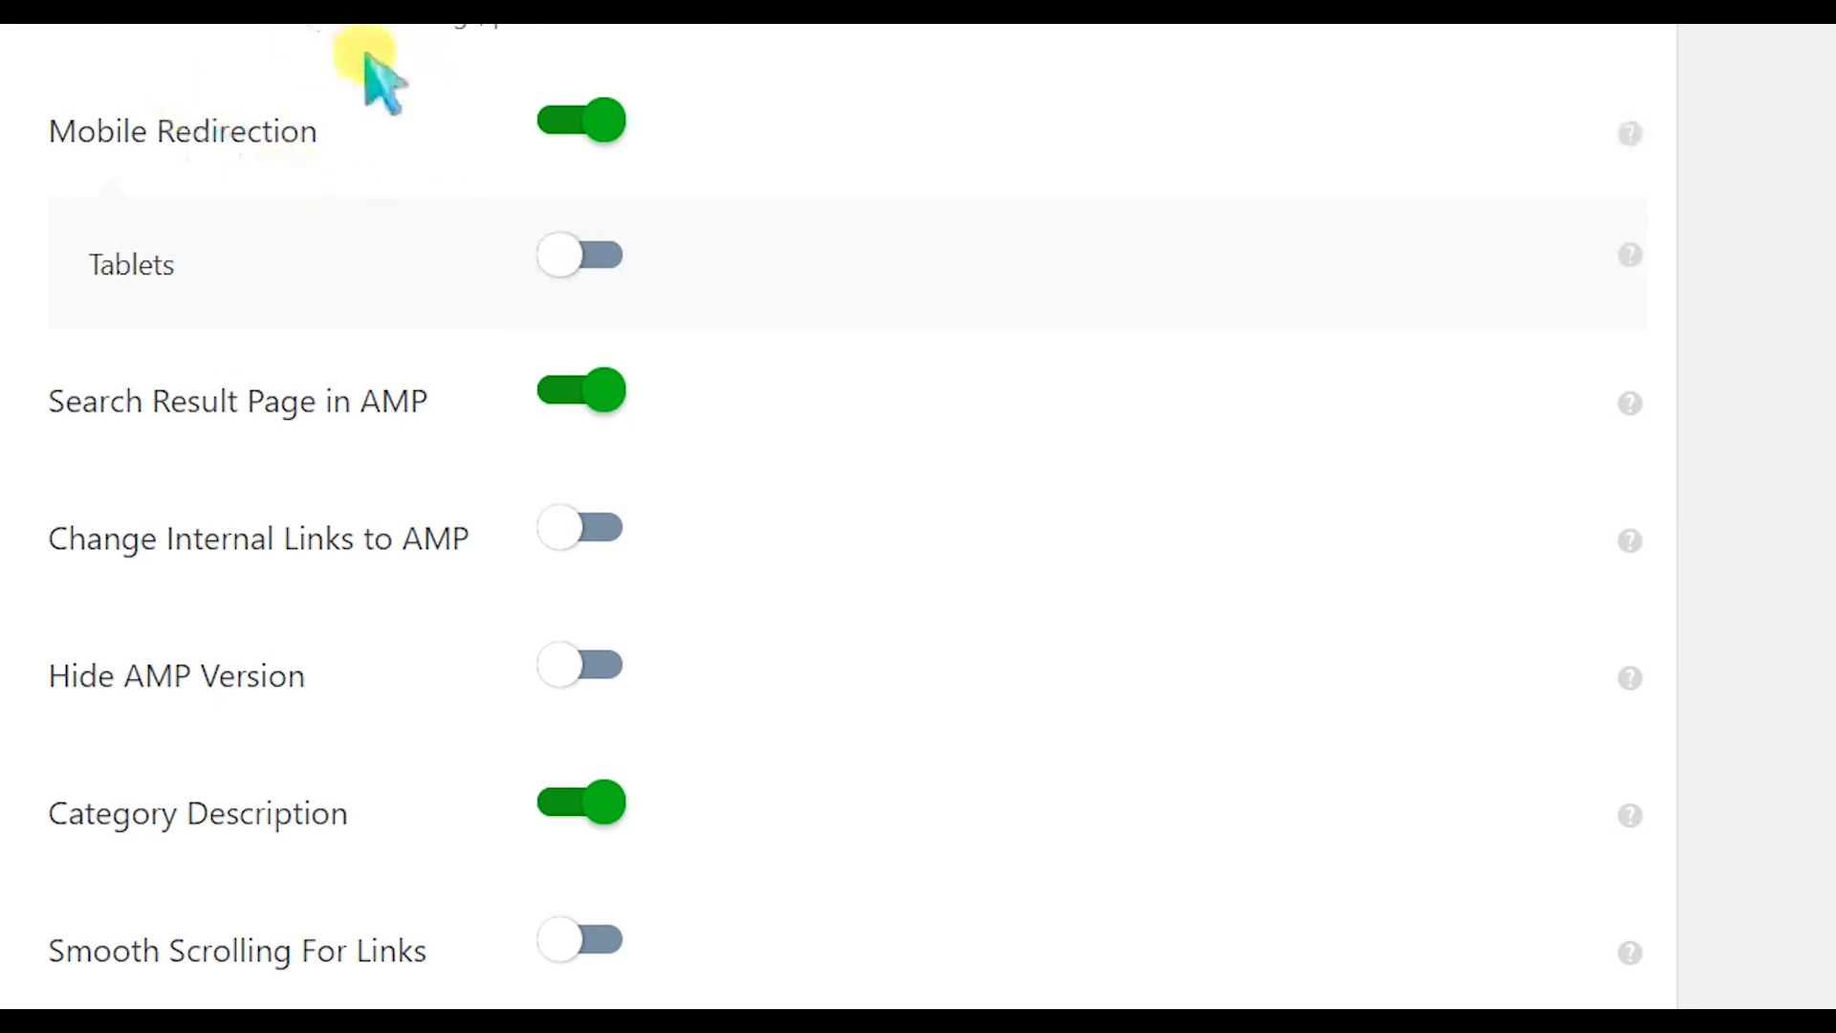
- Enable Change Internal Links to AMP and Smooth Scrolling For Links in the Advance Settings
{"action": "scroll", "coordinate": [947, 459], "scroll_direction": "down", "scroll_amount": 2}
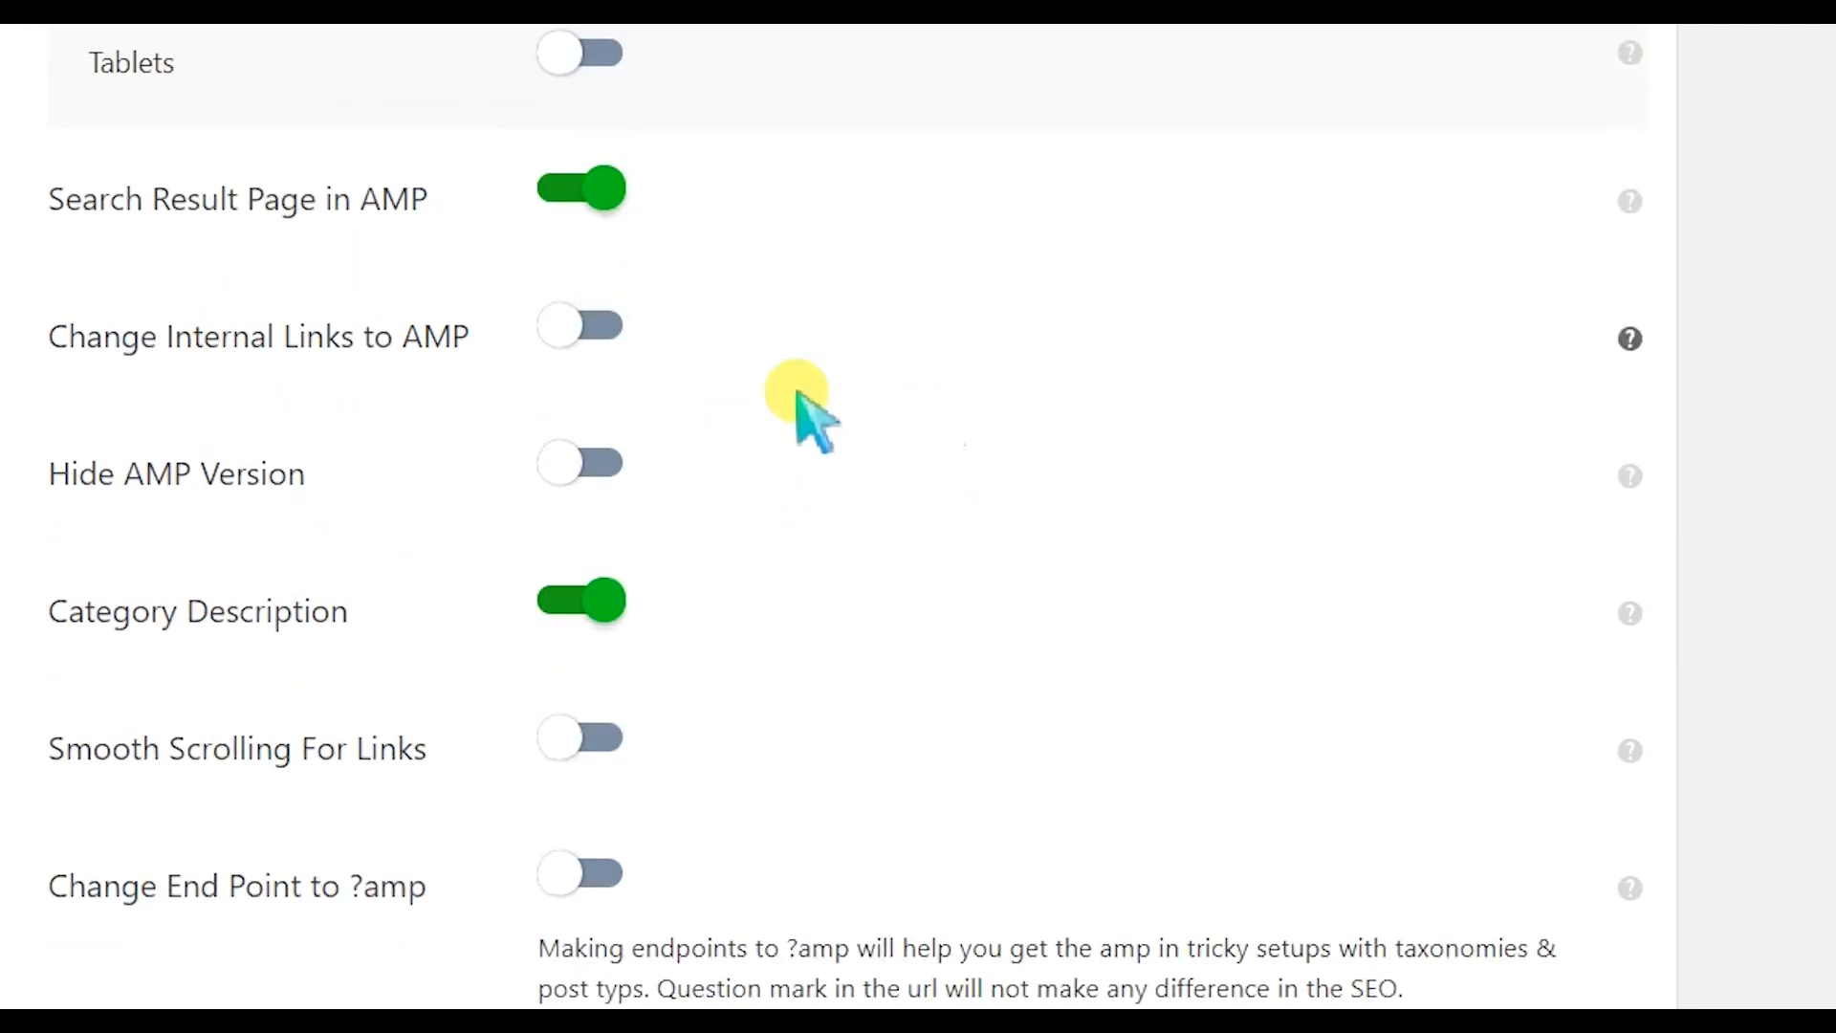
{"action": "left_click", "coordinate": [570, 335]}
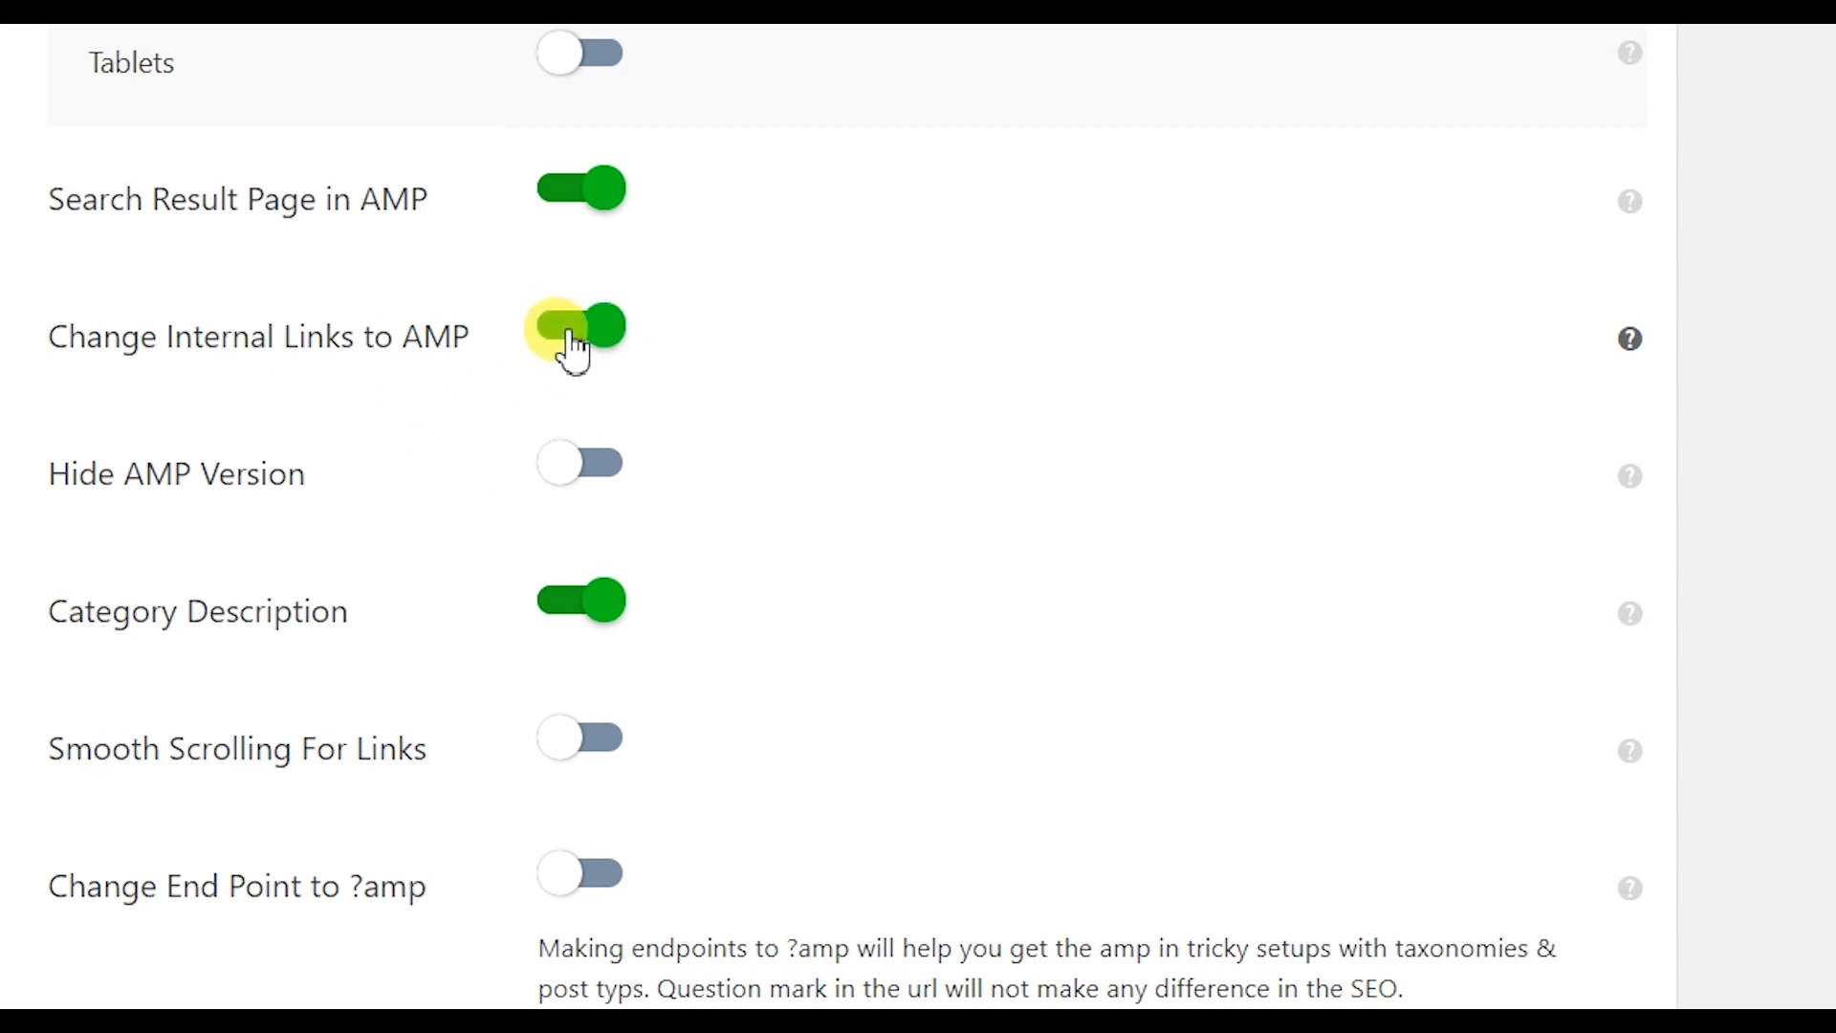
{"action": "scroll", "coordinate": [574, 350], "scroll_direction": "up", "scroll_amount": 2}
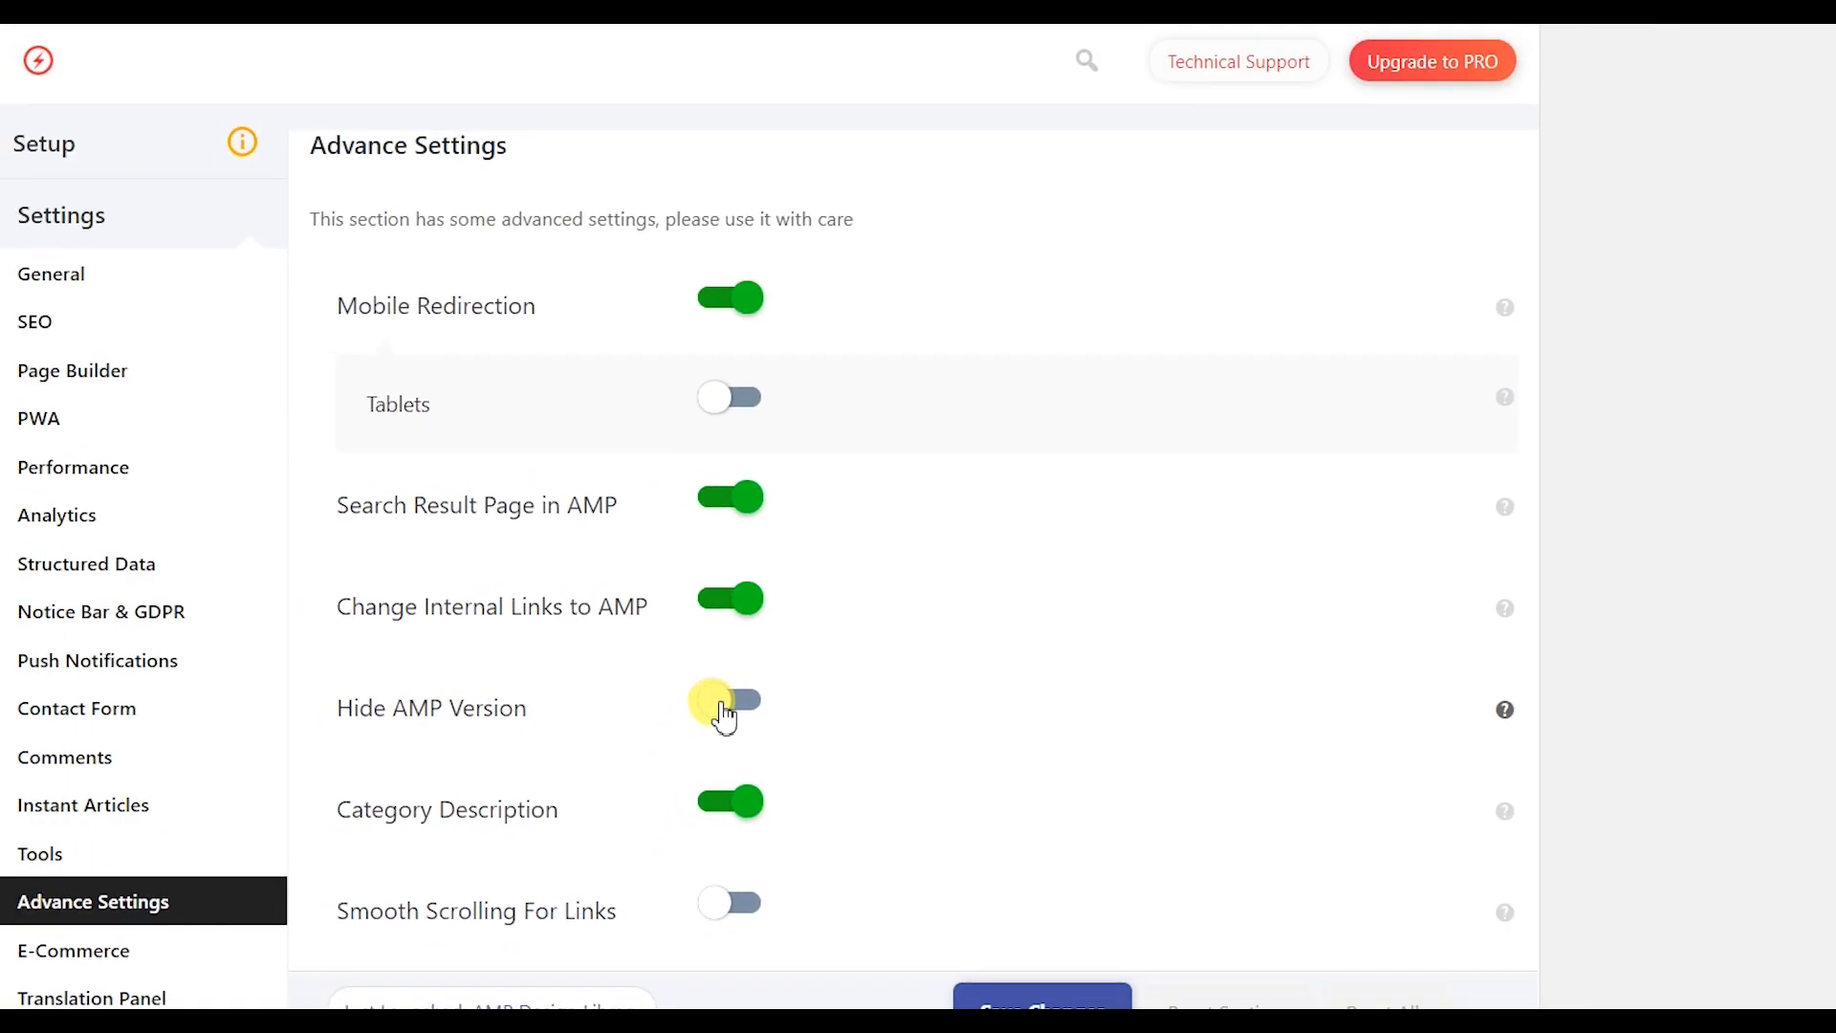
{"action": "scroll", "coordinate": [698, 709], "scroll_direction": "down", "scroll_amount": 3}
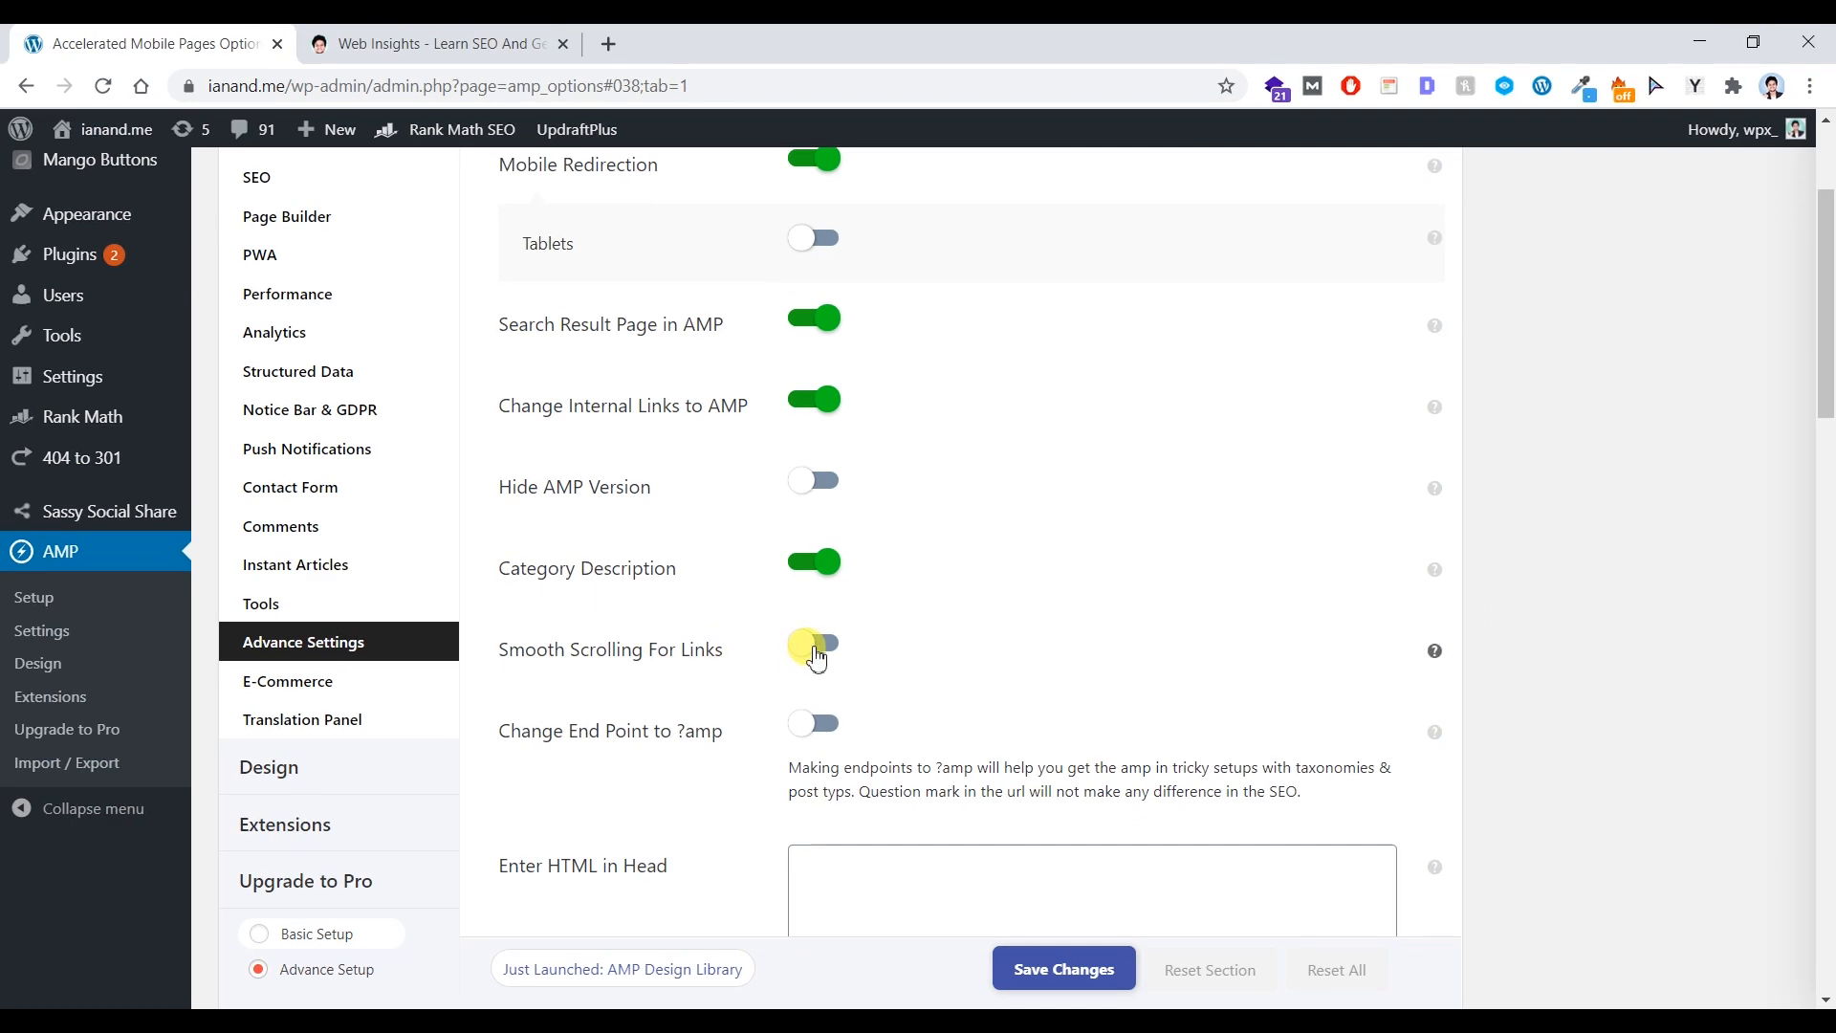
{"action": "left_click", "coordinate": [815, 656]}
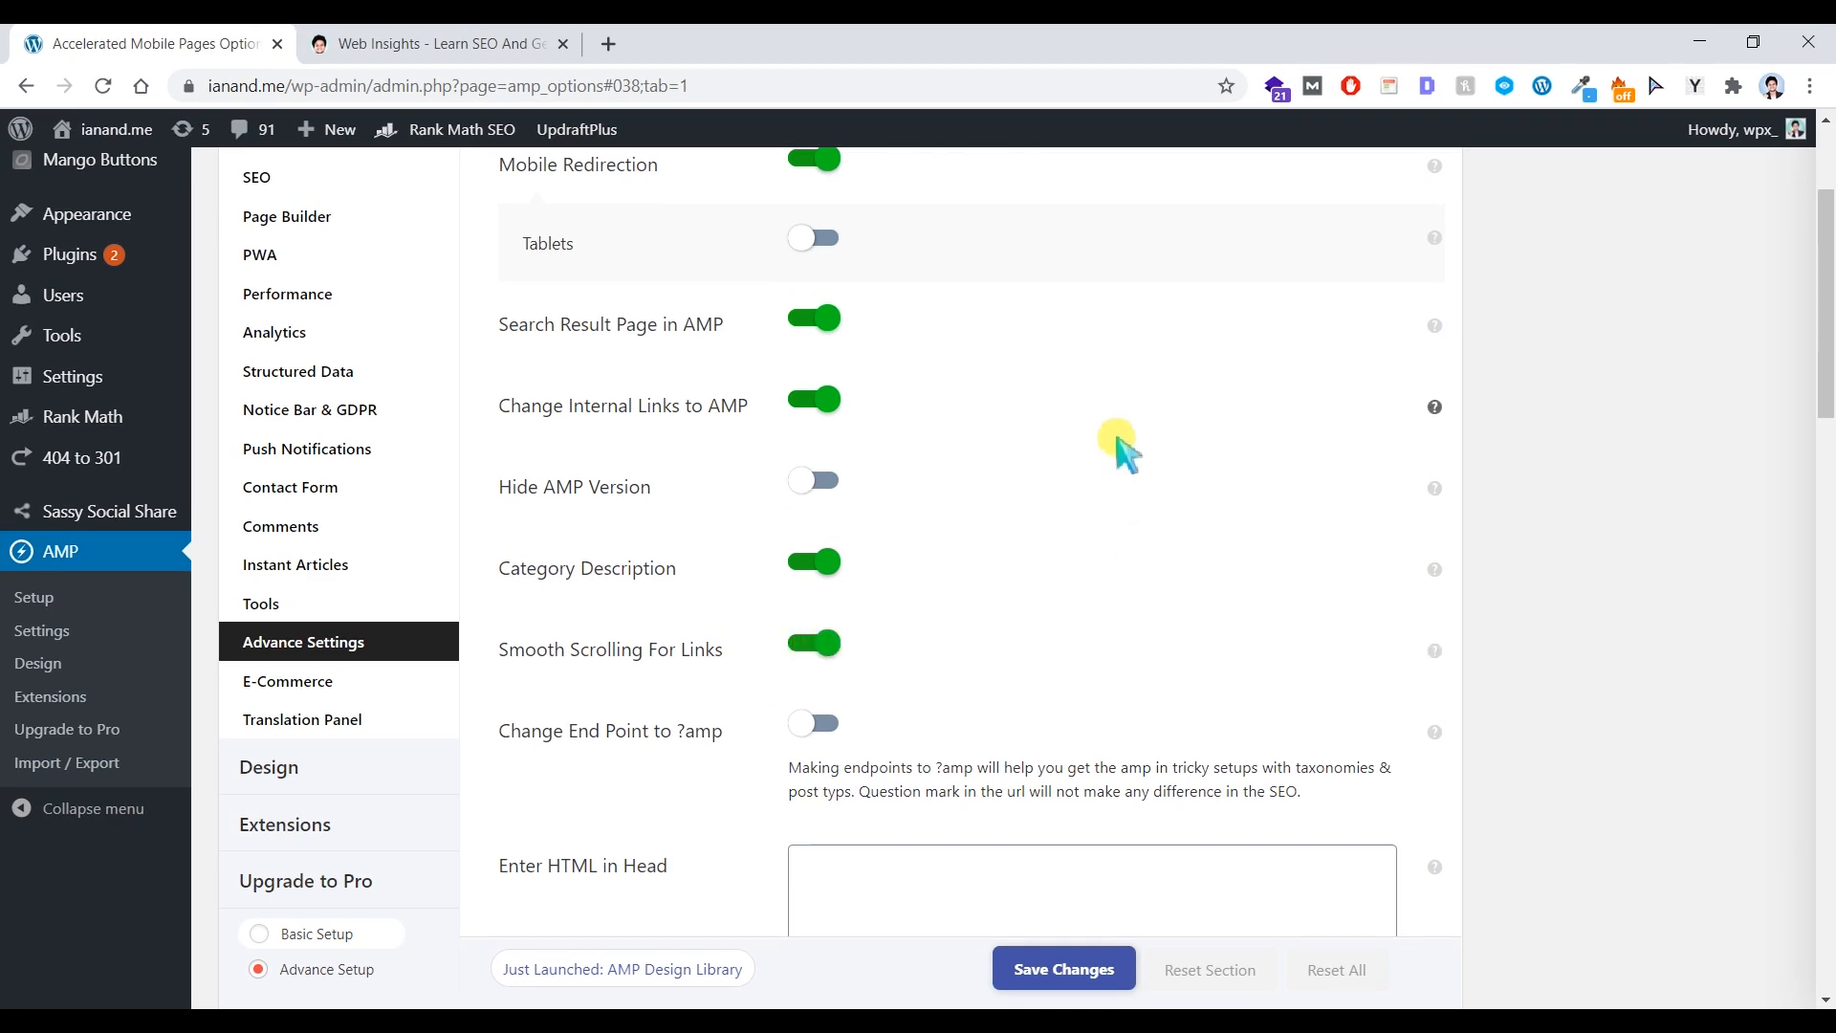
- Examine the end point option and the HTML fields for head, body and footer, leaving the fields empty
{"action": "scroll", "coordinate": [1121, 442], "scroll_direction": "down", "scroll_amount": 6}
{"action": "scroll", "coordinate": [1119, 440], "scroll_direction": "up", "scroll_amount": 5}
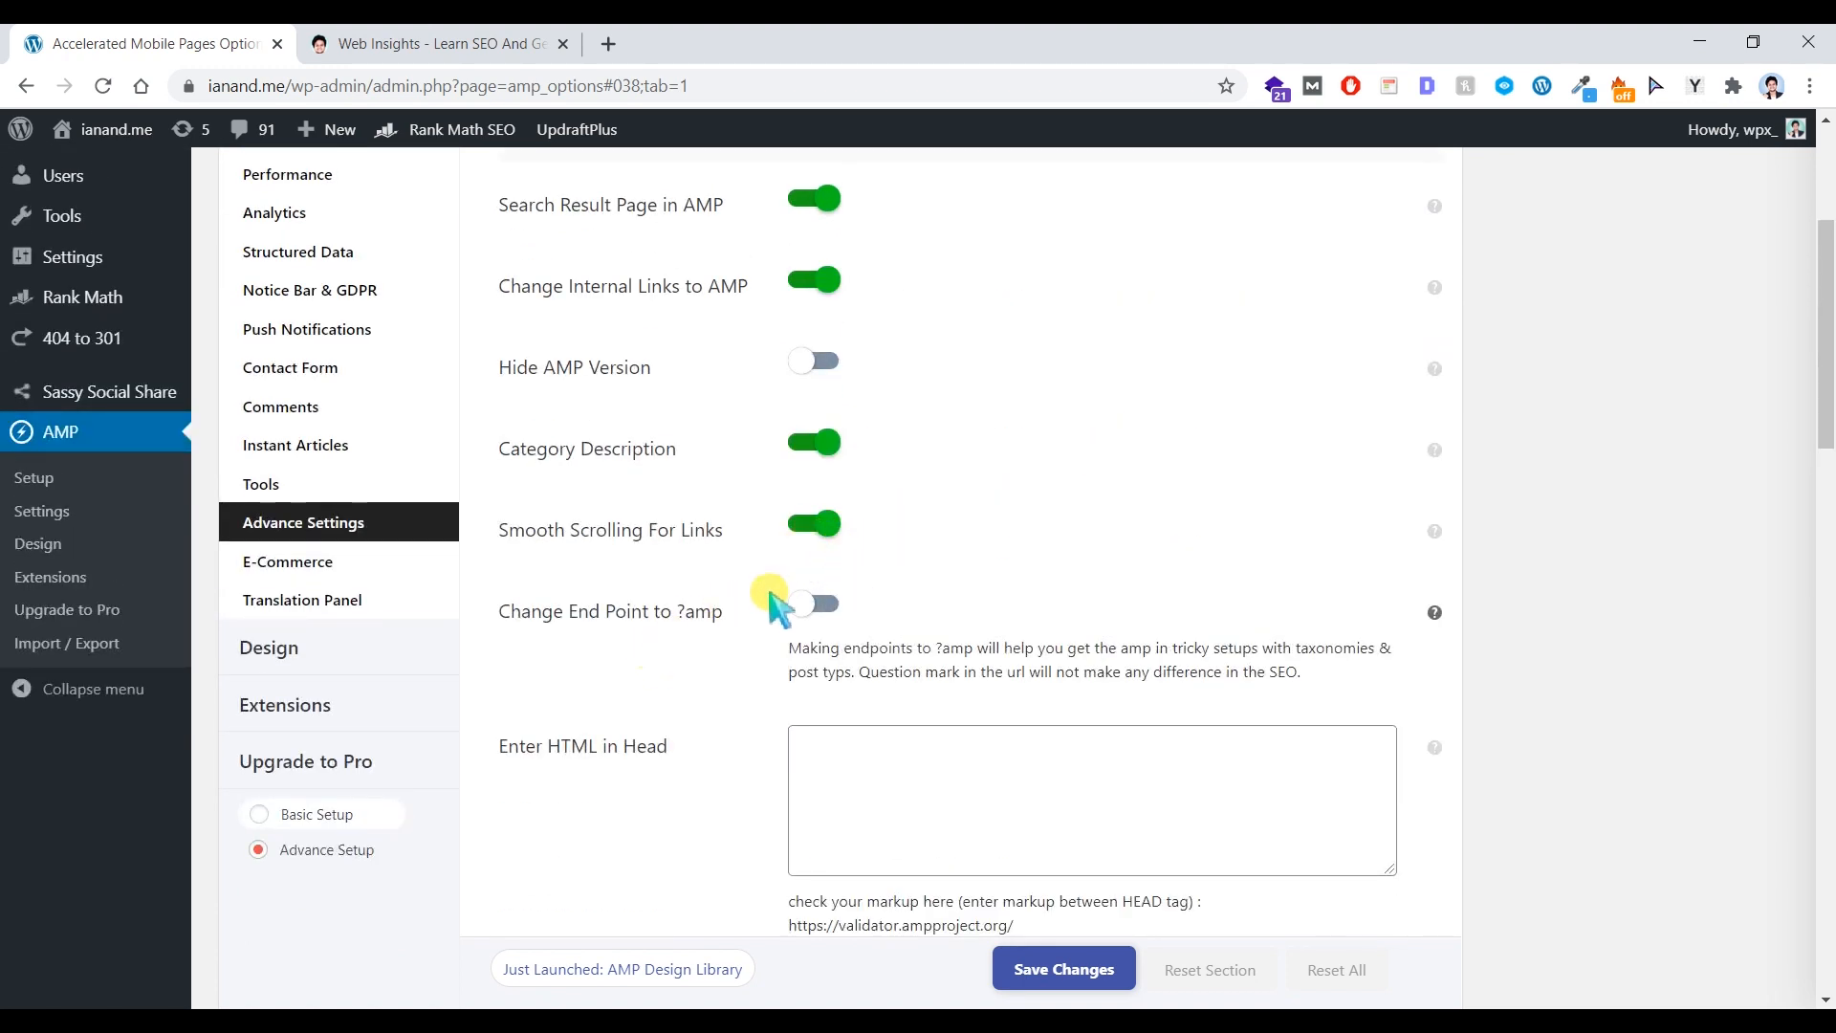
{"action": "scroll", "coordinate": [779, 602], "scroll_direction": "down", "scroll_amount": 5}
{"action": "left_click", "coordinate": [932, 350]}
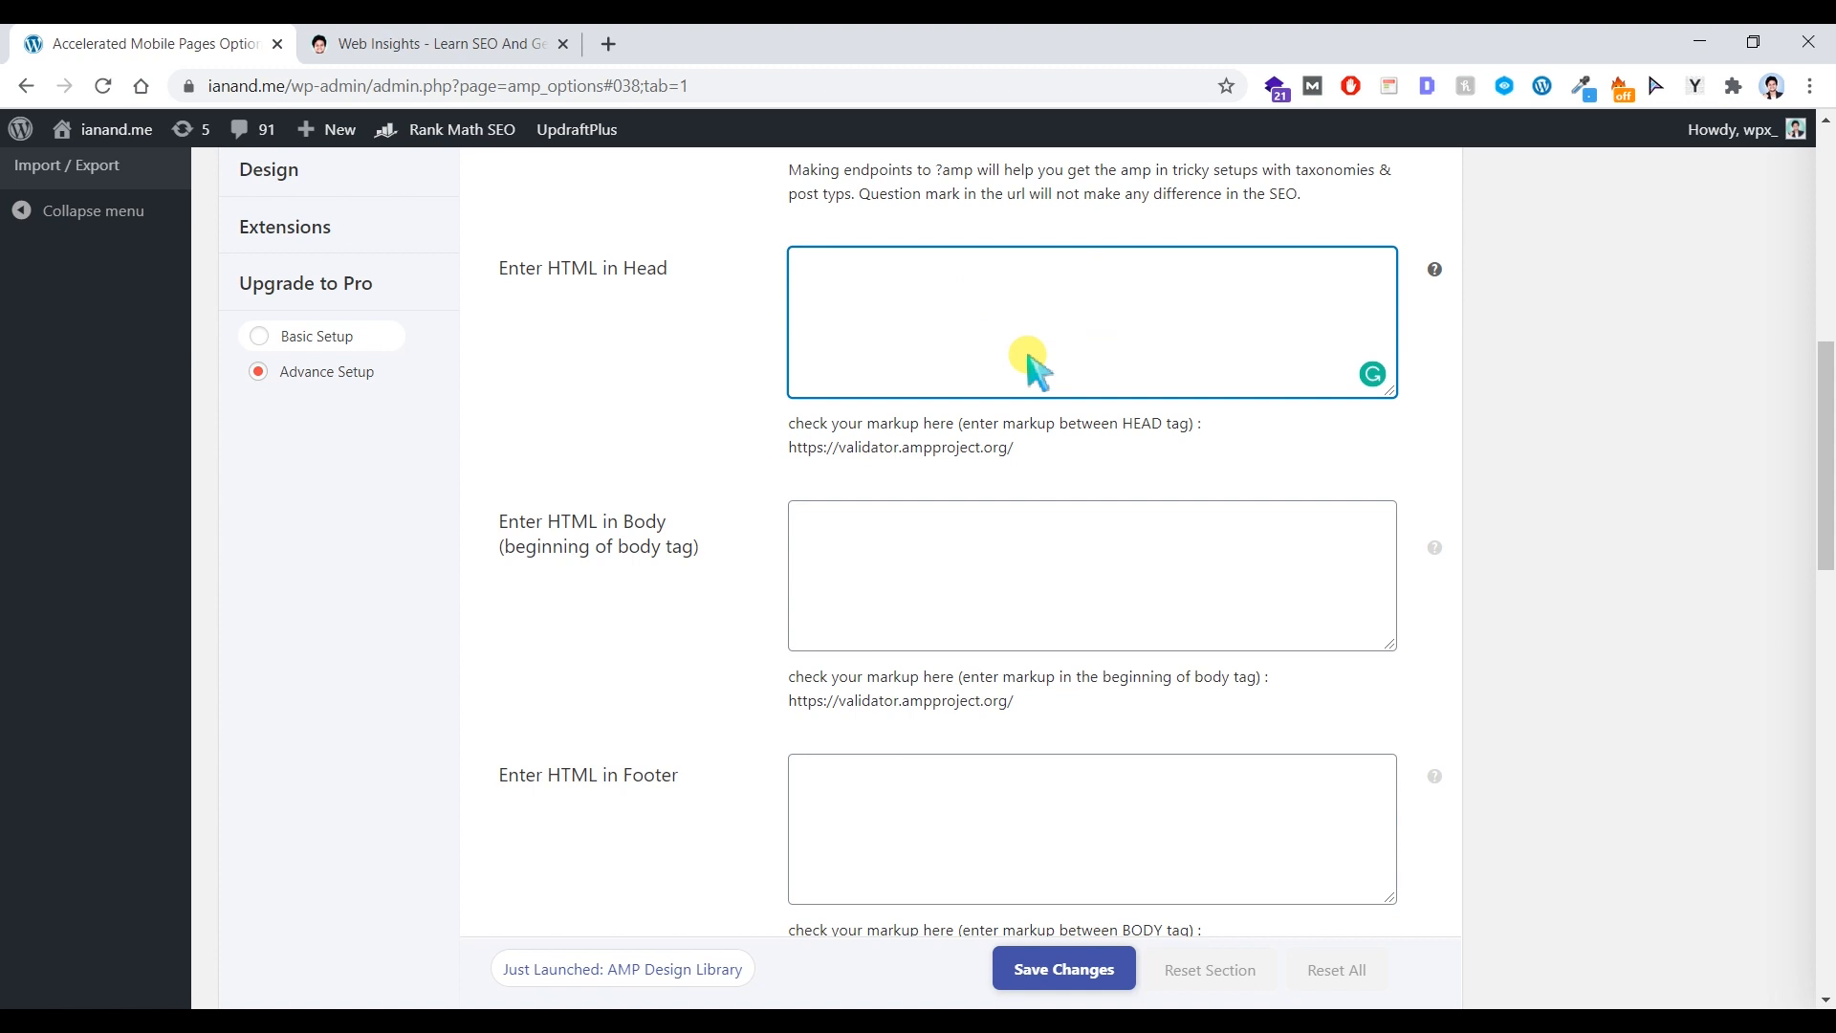
{"action": "left_click", "coordinate": [955, 541]}
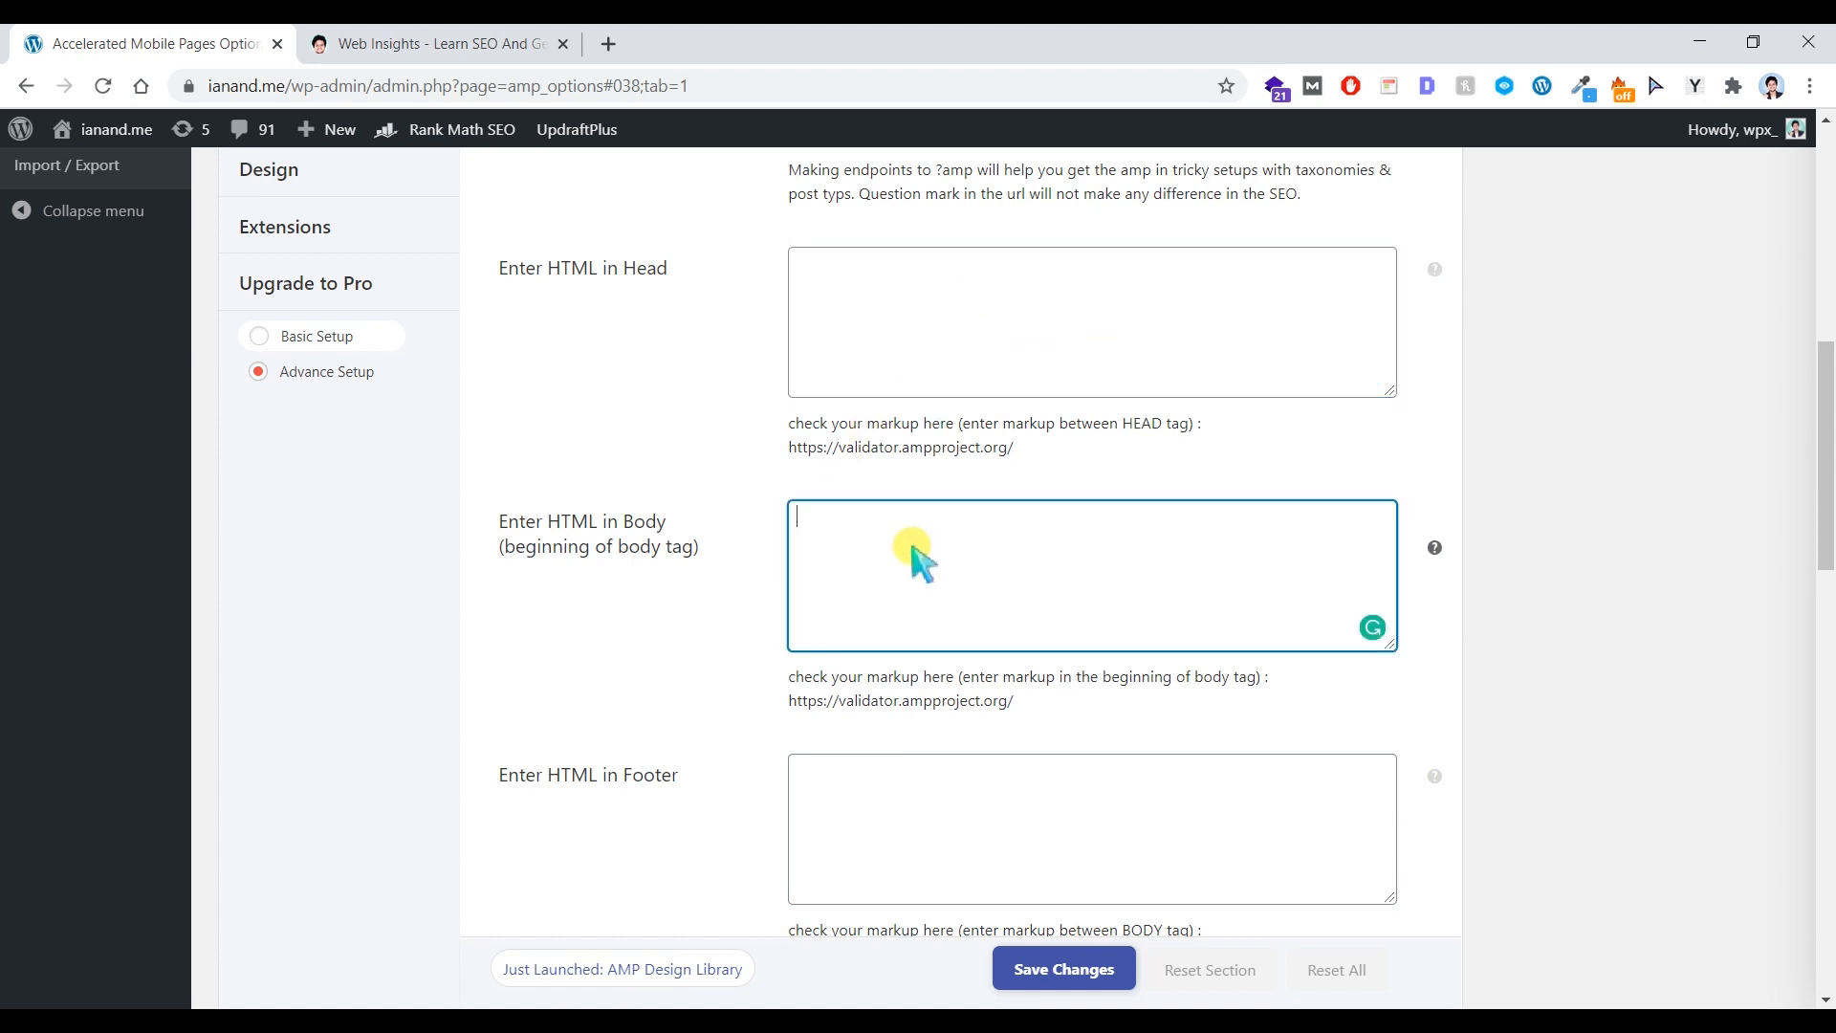
{"action": "scroll", "coordinate": [957, 660], "scroll_direction": "down", "scroll_amount": 1}
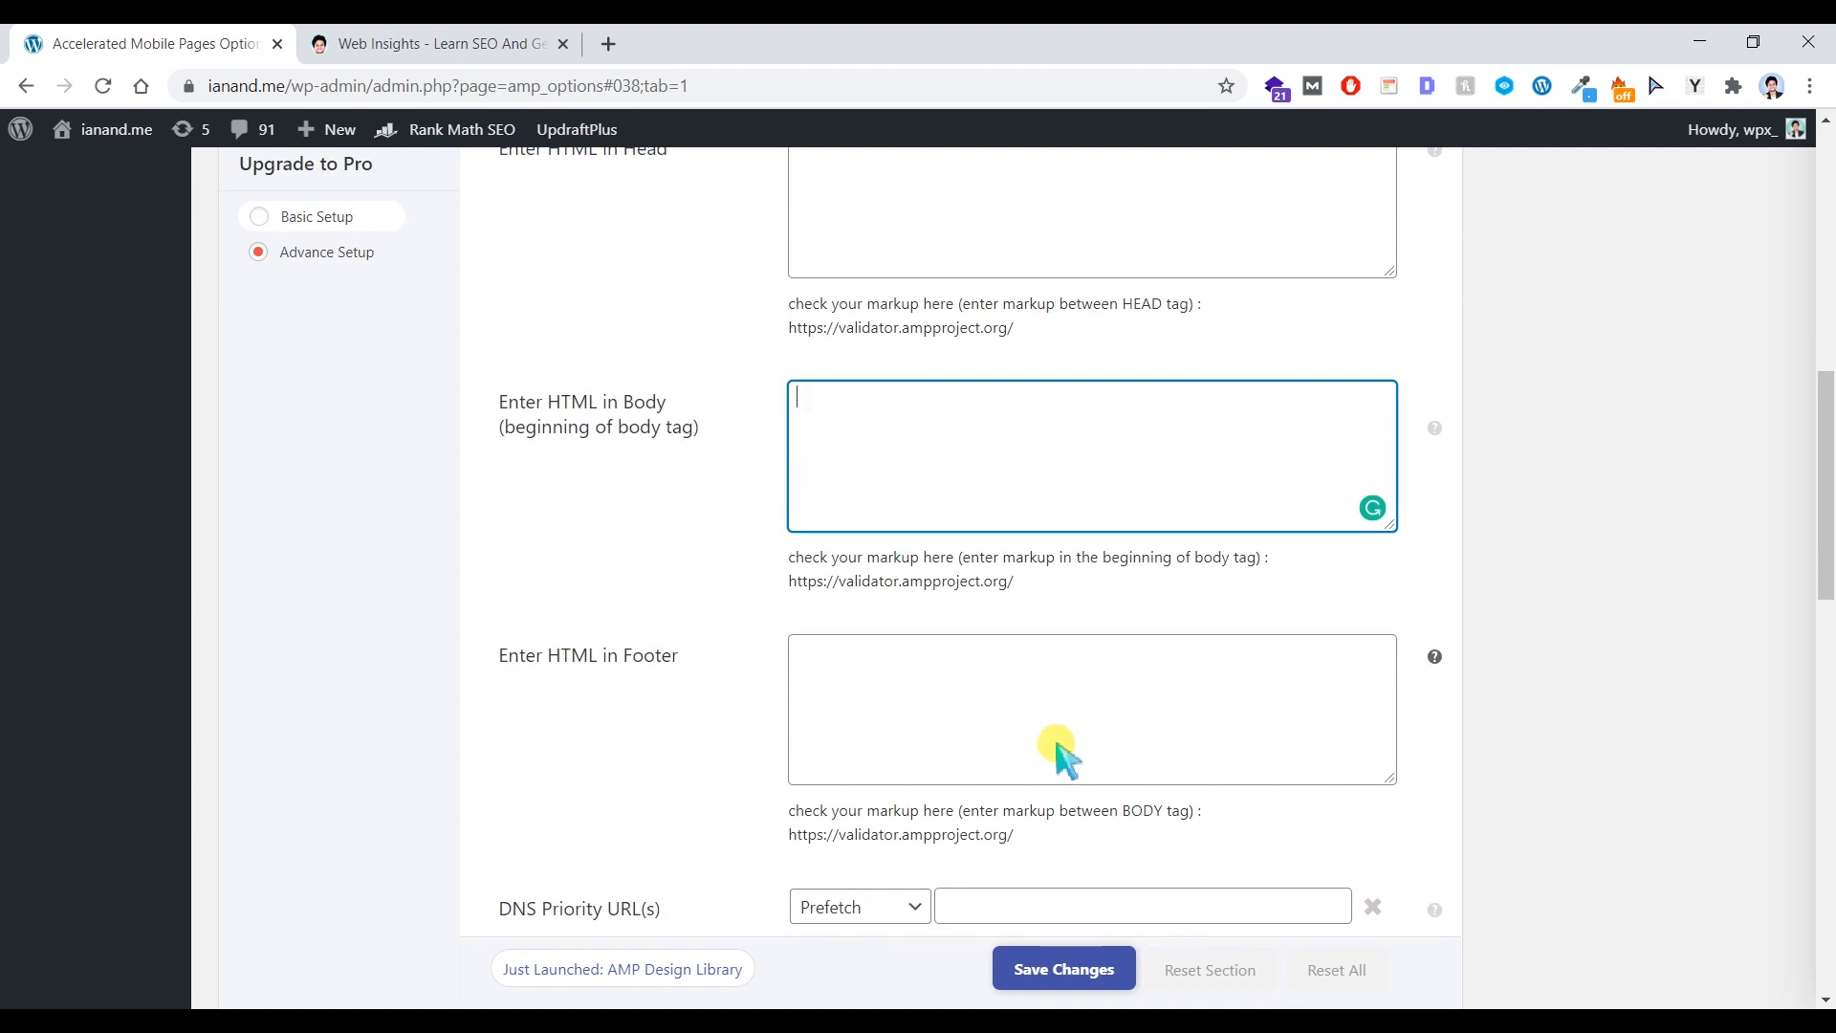
- Review the footer HTML field and the remaining Advance Settings through role-based access and data deletion, and save the settings
{"action": "scroll", "coordinate": [922, 430], "scroll_direction": "up", "scroll_amount": 1}
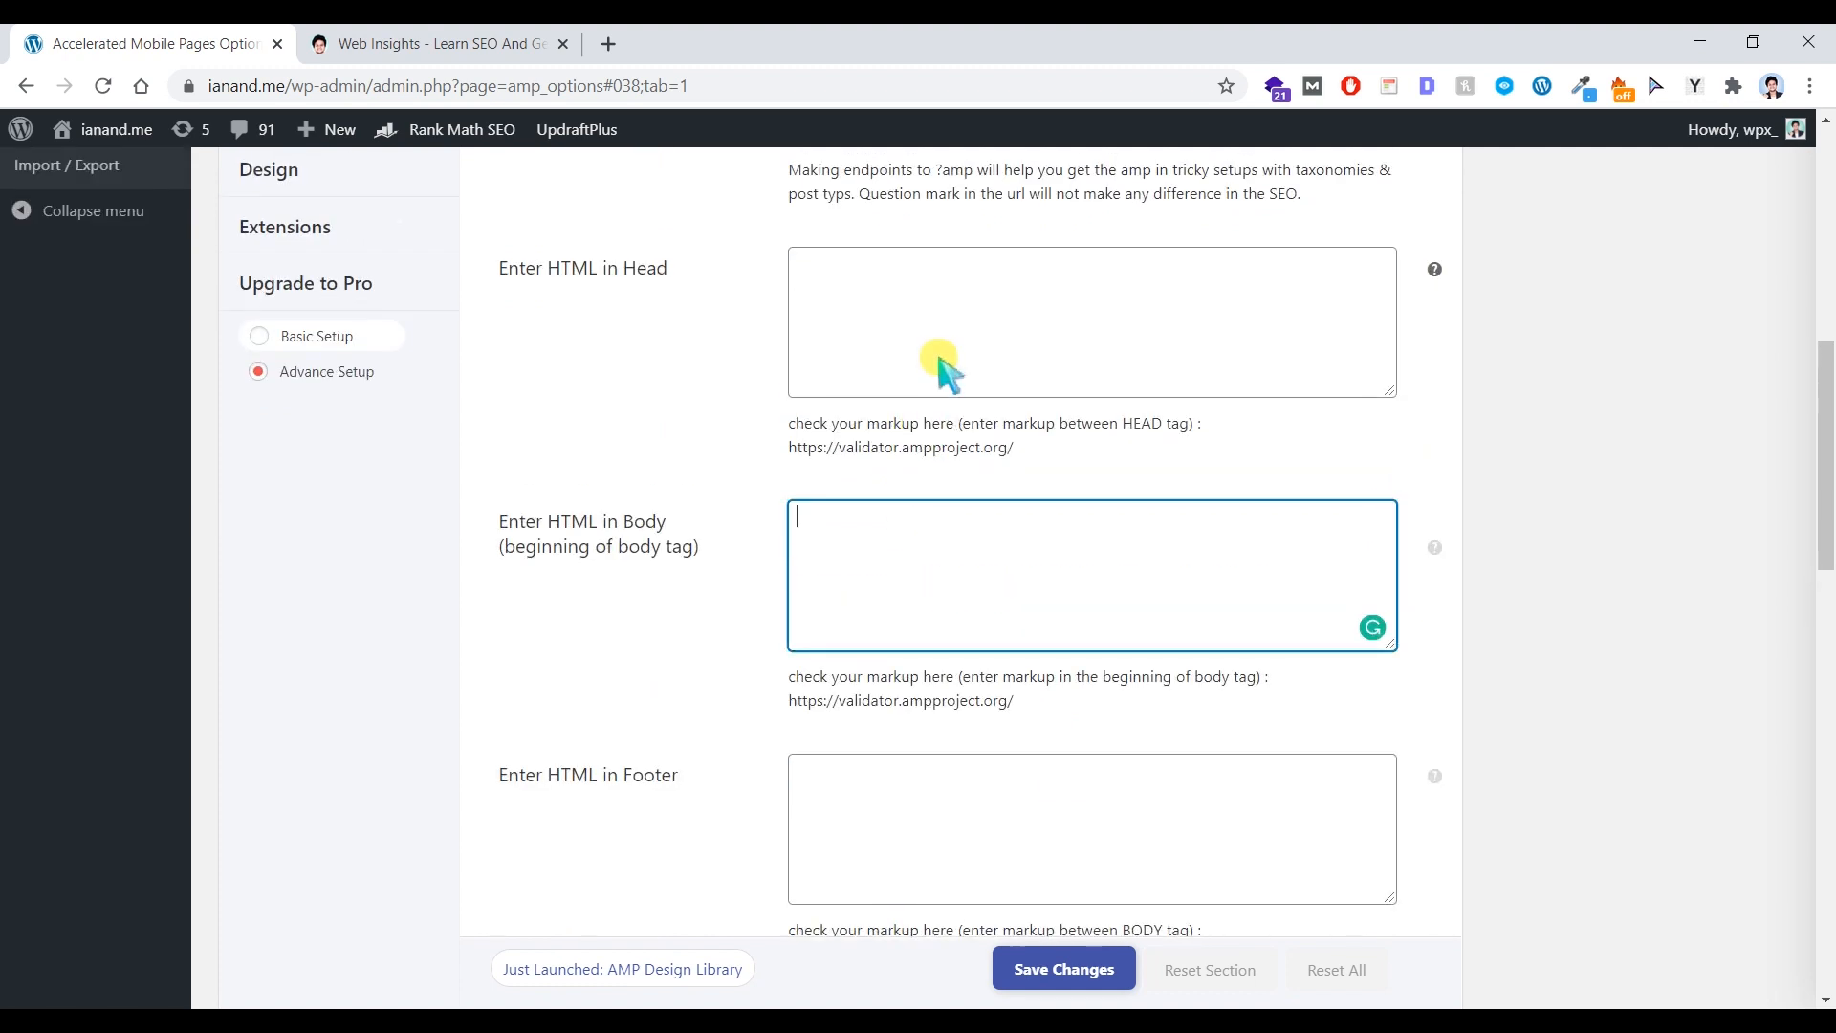
{"action": "scroll", "coordinate": [934, 754], "scroll_direction": "down", "scroll_amount": 1}
{"action": "left_click", "coordinate": [923, 729]}
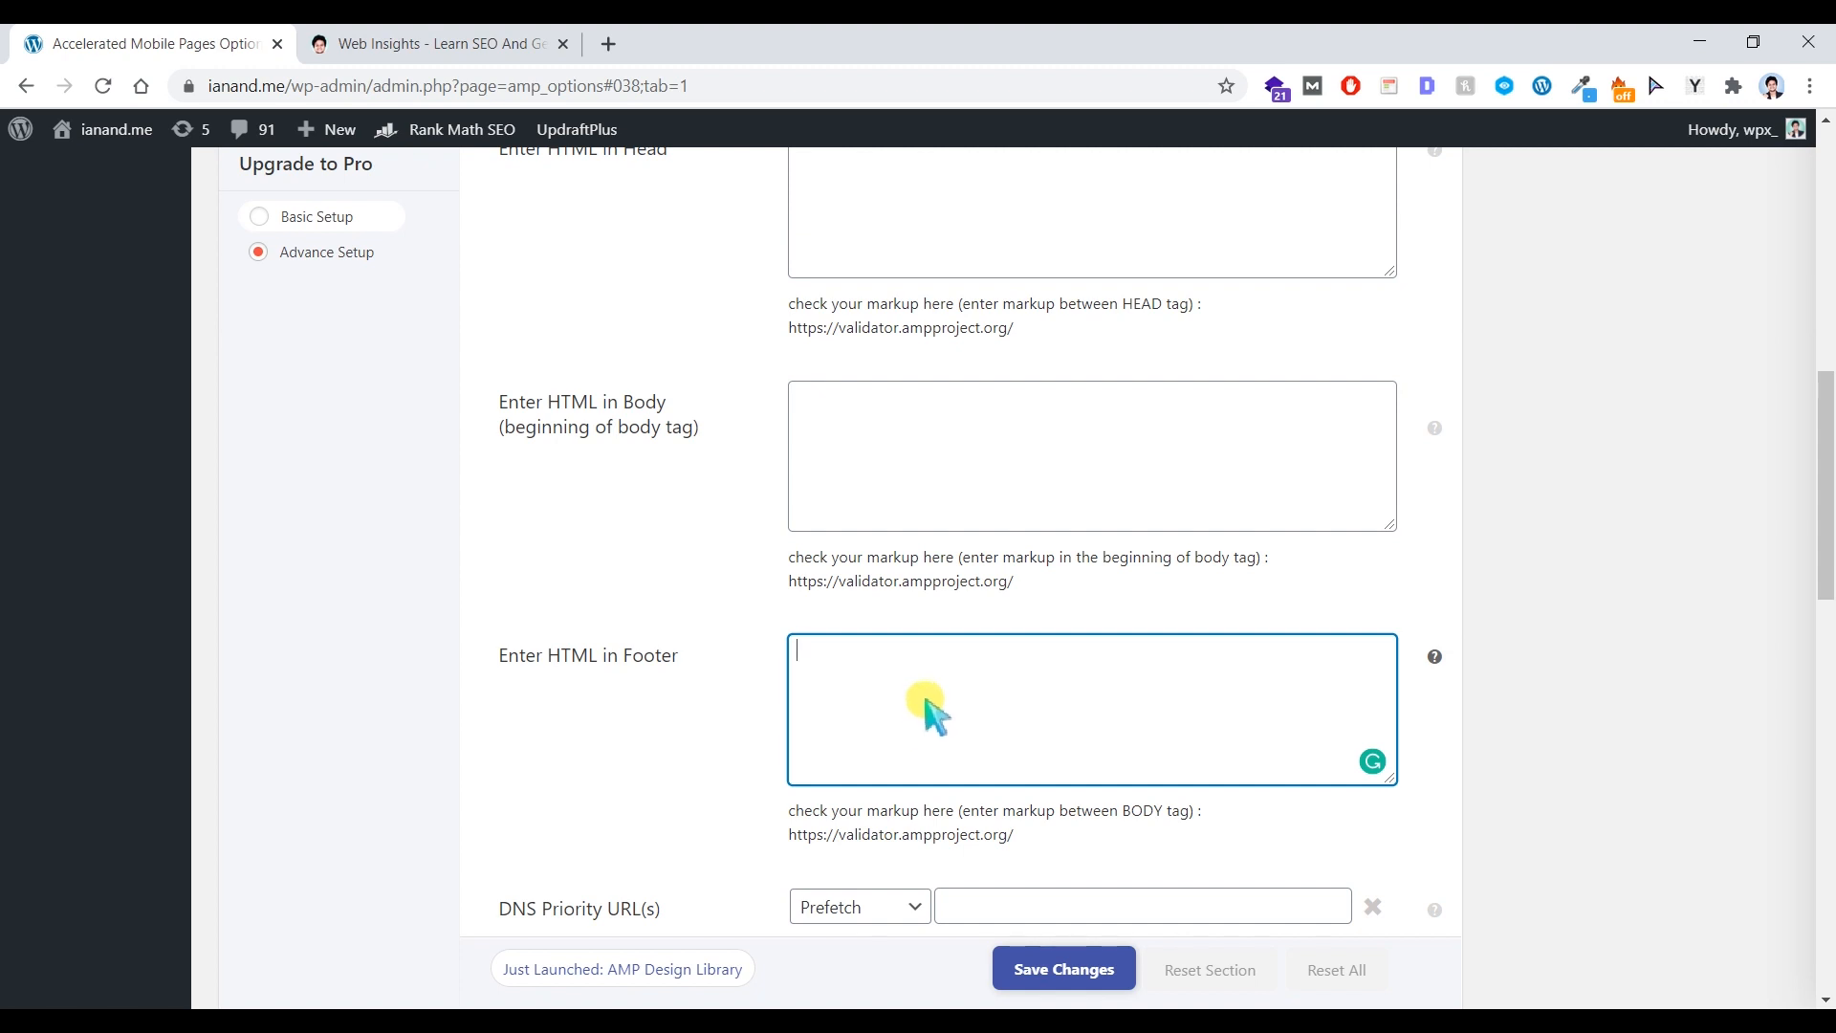
{"action": "right_click", "coordinate": [887, 661]}
{"action": "left_click", "coordinate": [829, 677]}
{"action": "scroll", "coordinate": [951, 812], "scroll_direction": "down", "scroll_amount": 4}
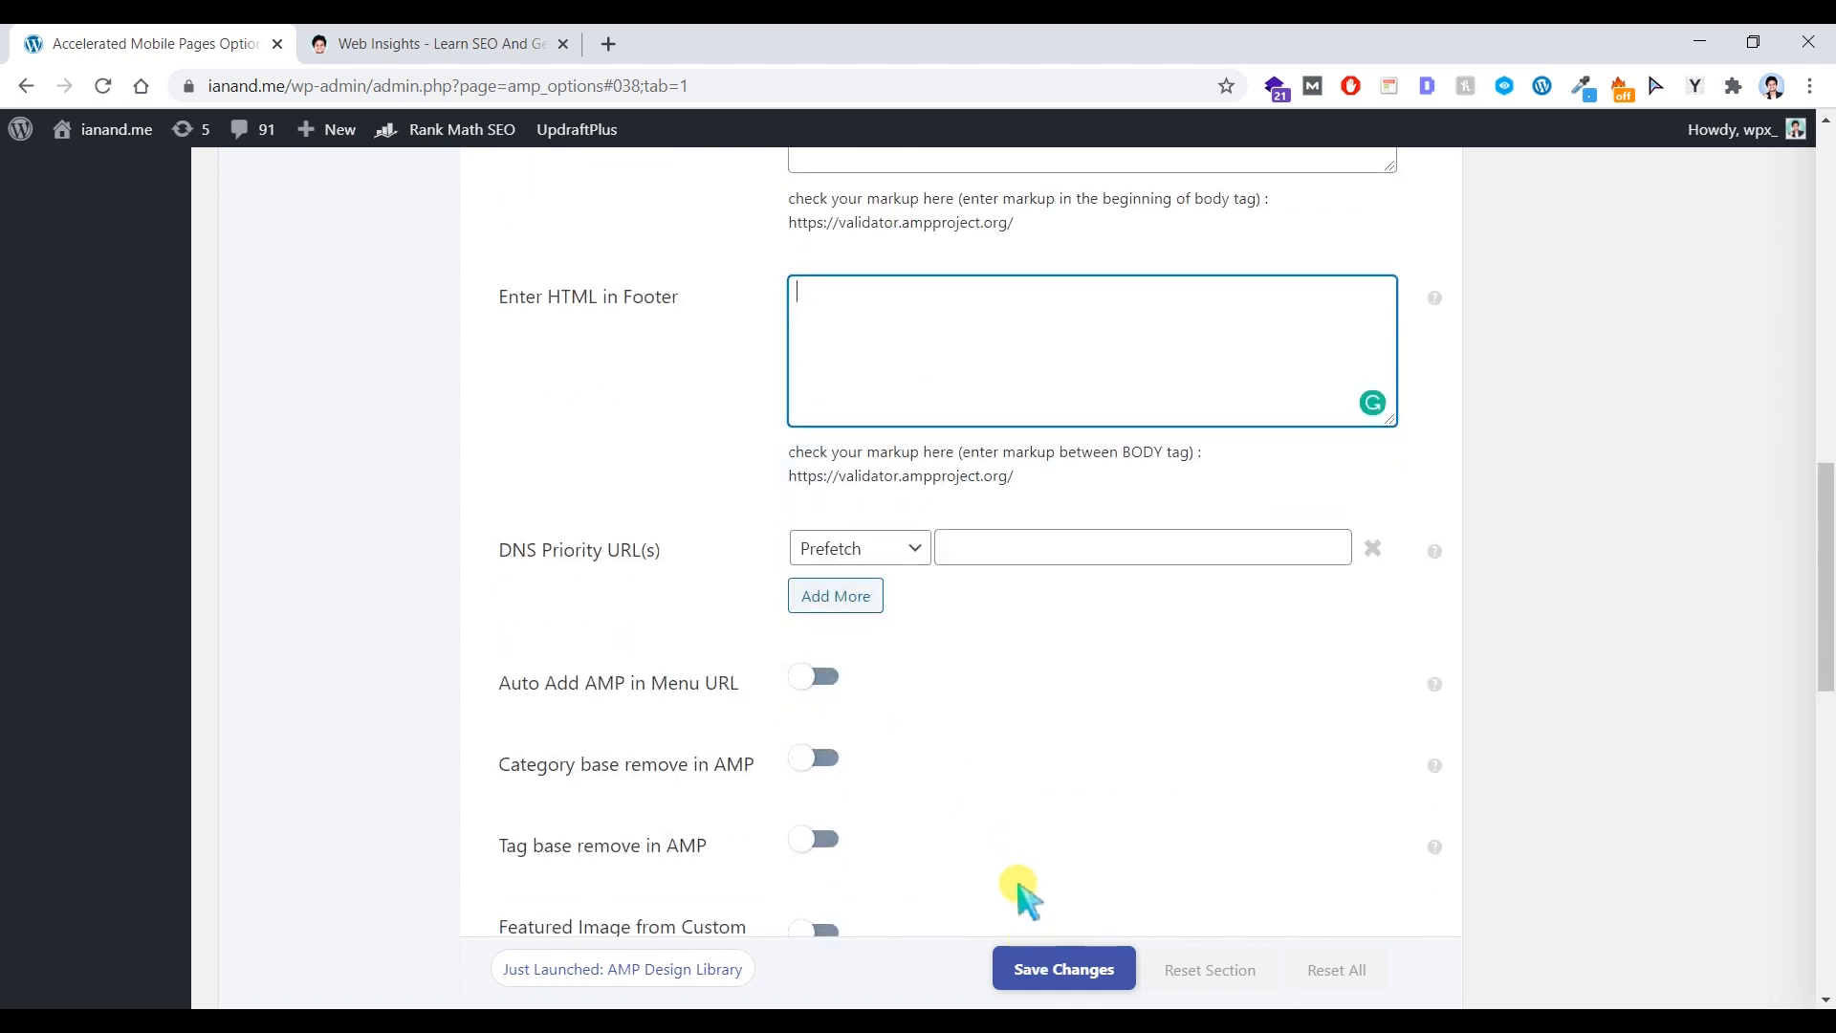
{"action": "scroll", "coordinate": [988, 799], "scroll_direction": "down", "scroll_amount": 4}
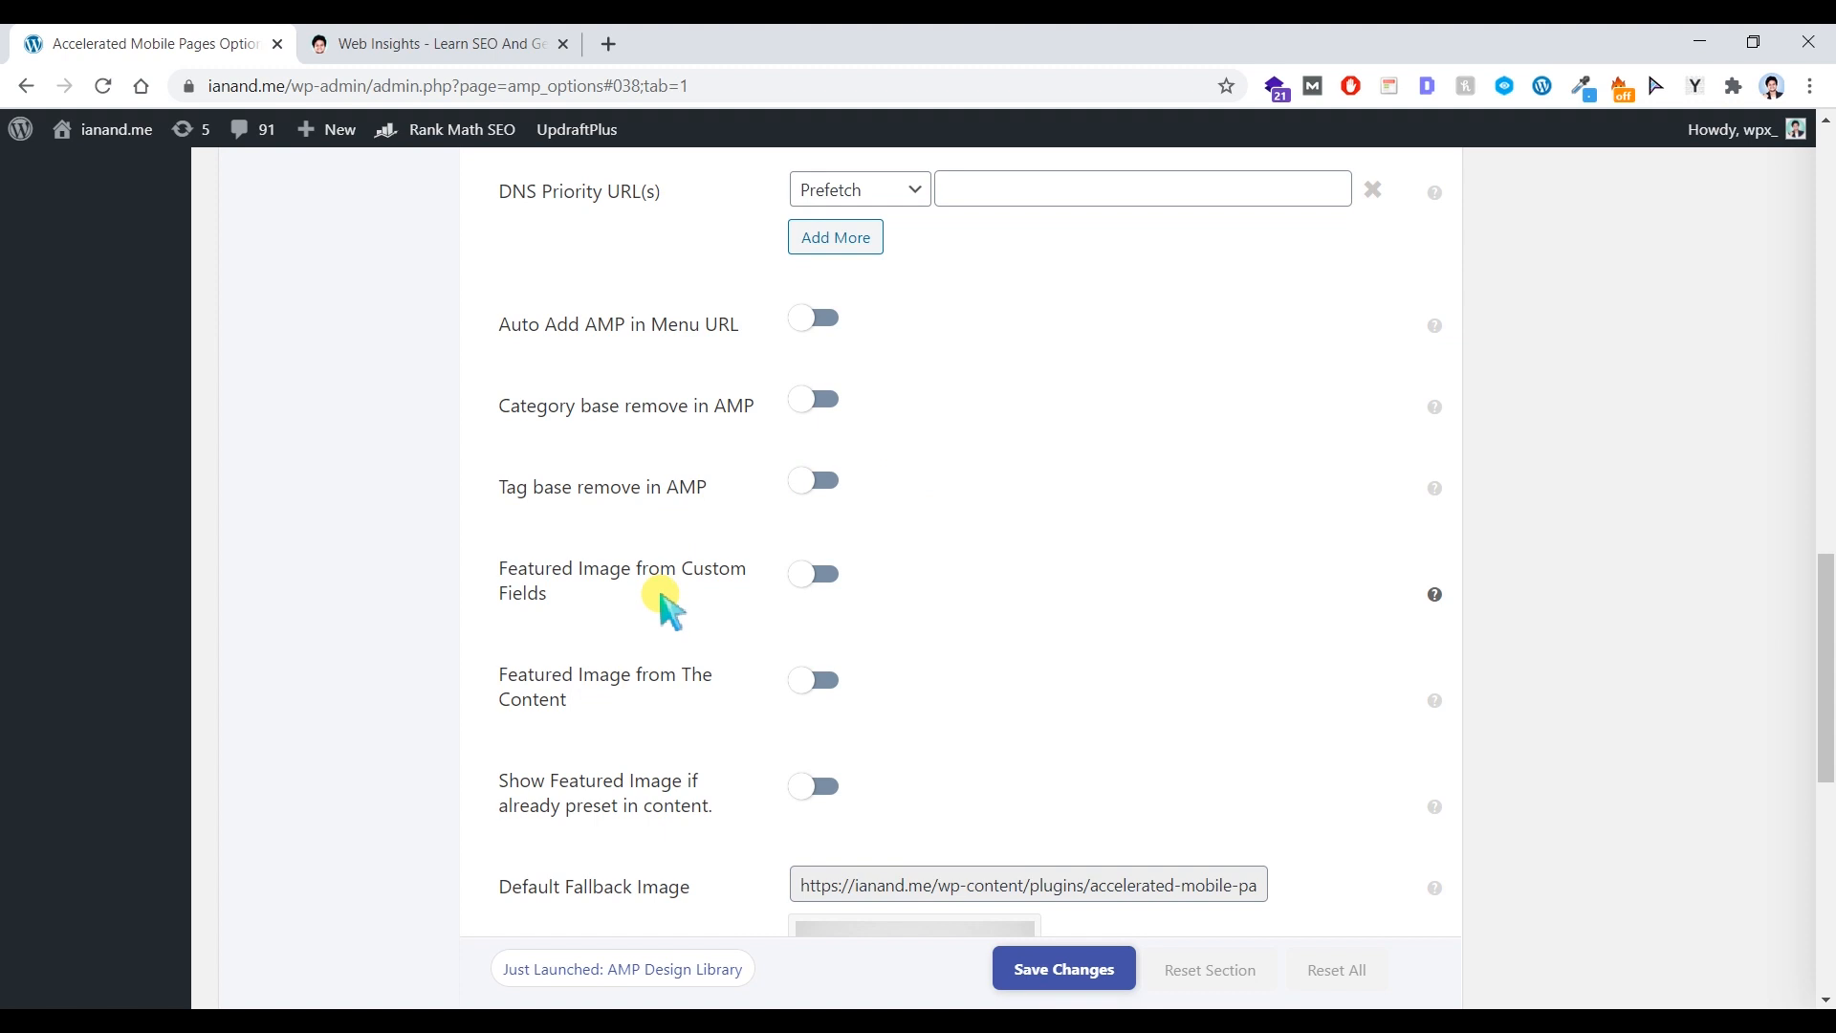
{"action": "scroll", "coordinate": [719, 598], "scroll_direction": "down", "scroll_amount": 1}
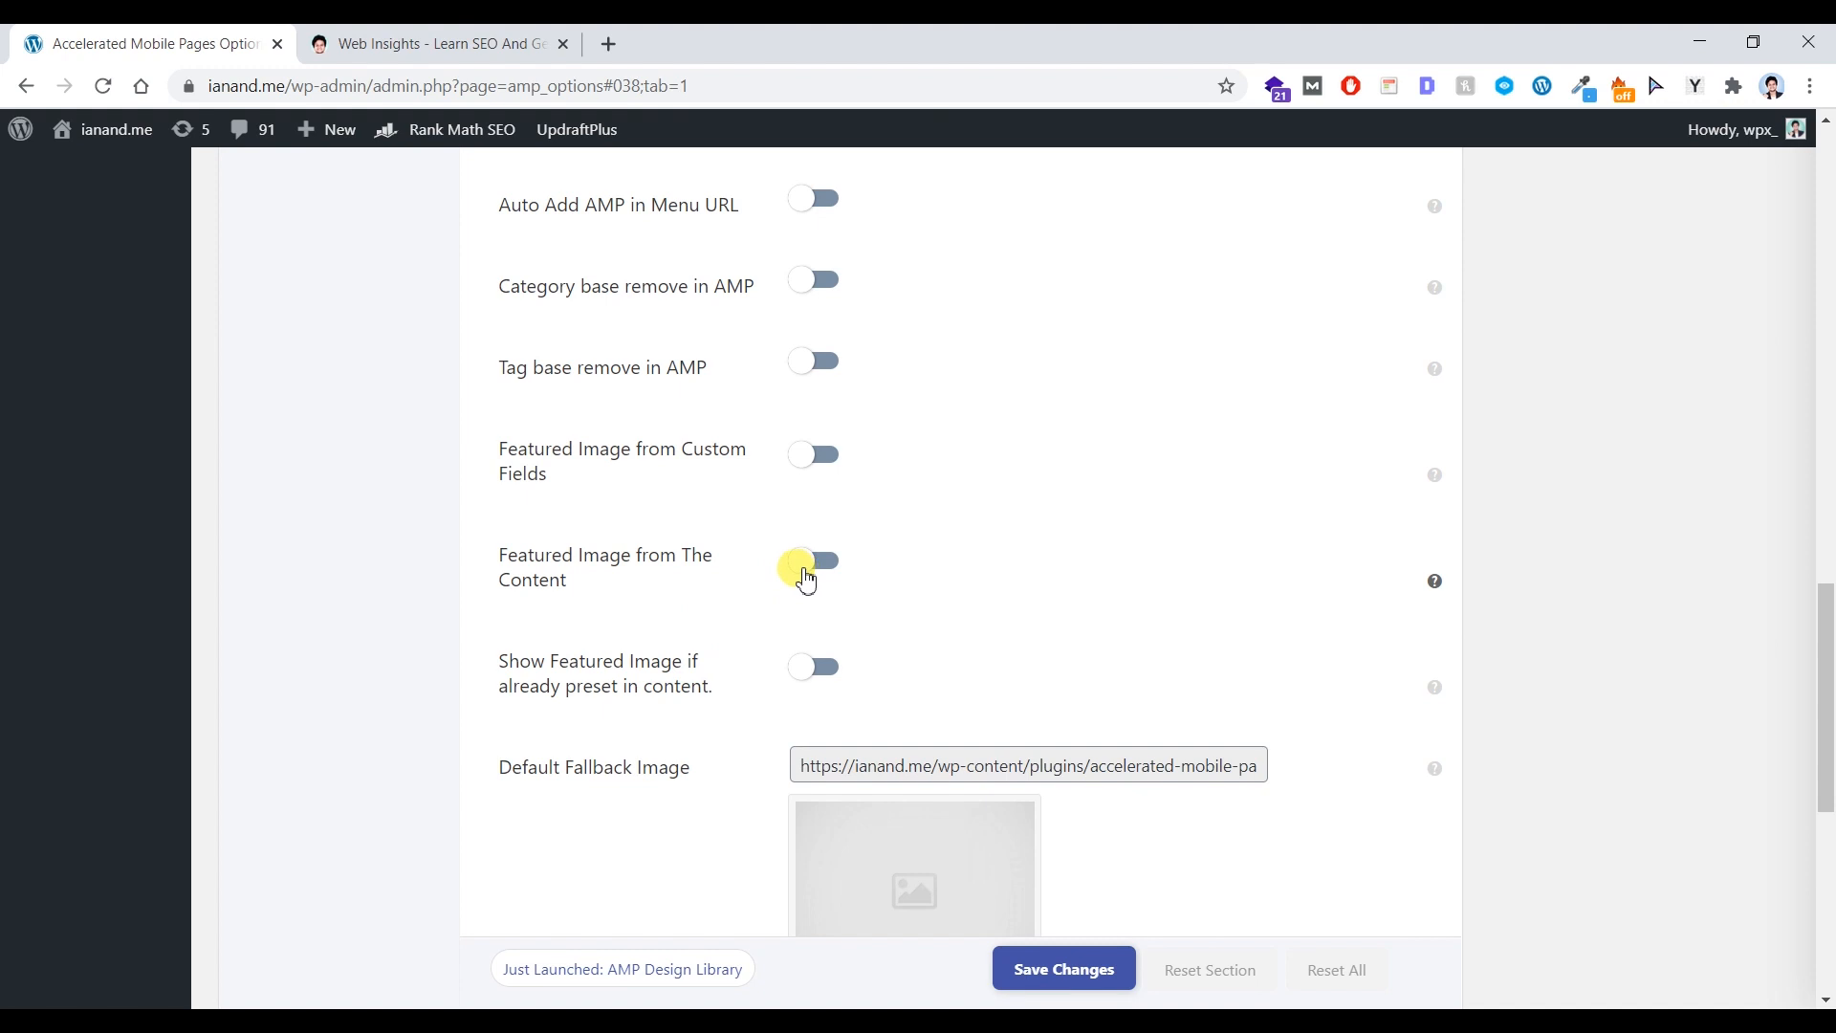
{"action": "scroll", "coordinate": [873, 606], "scroll_direction": "down", "scroll_amount": 7}
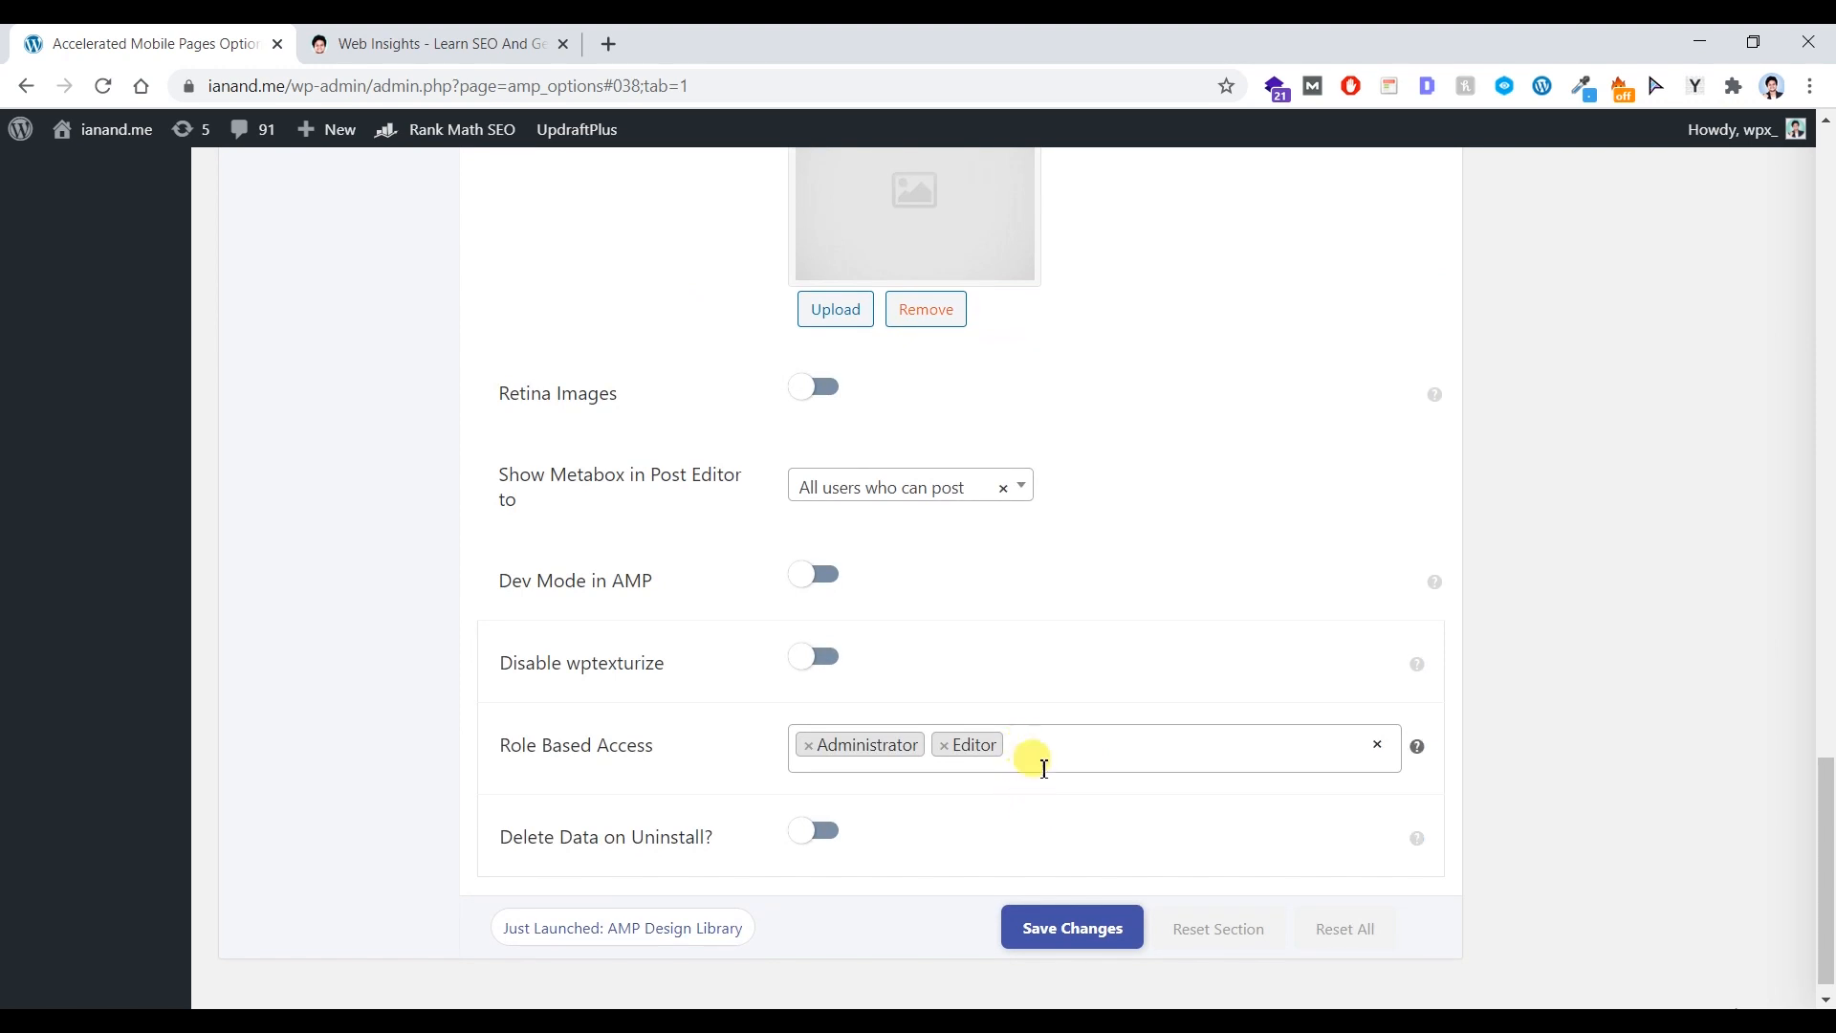
{"action": "scroll", "coordinate": [1047, 842], "scroll_direction": "down", "scroll_amount": 1}
{"action": "left_click", "coordinate": [1066, 913]}
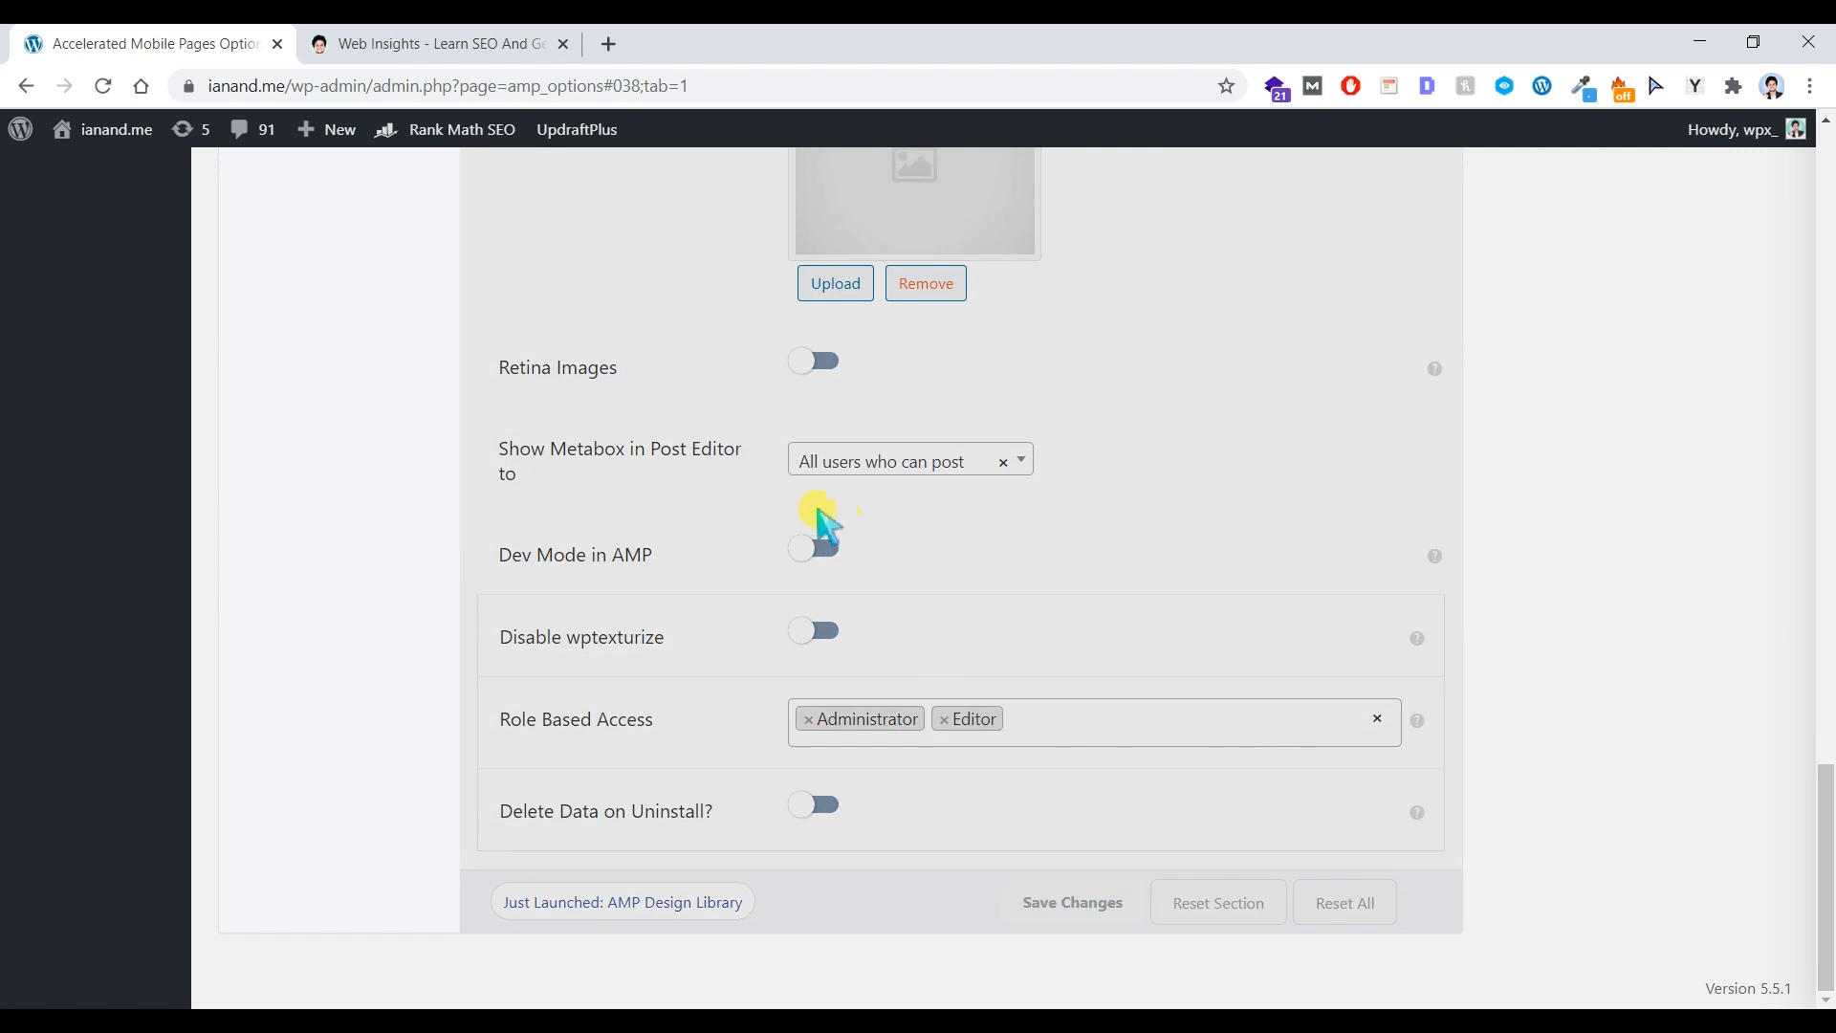
- Open the E-Commerce settings and examine the WooCommerce and Easy Digital Downloads support options
{"action": "scroll", "coordinate": [832, 533], "scroll_direction": "up", "scroll_amount": 16}
{"action": "scroll", "coordinate": [622, 526], "scroll_direction": "up", "scroll_amount": 5}
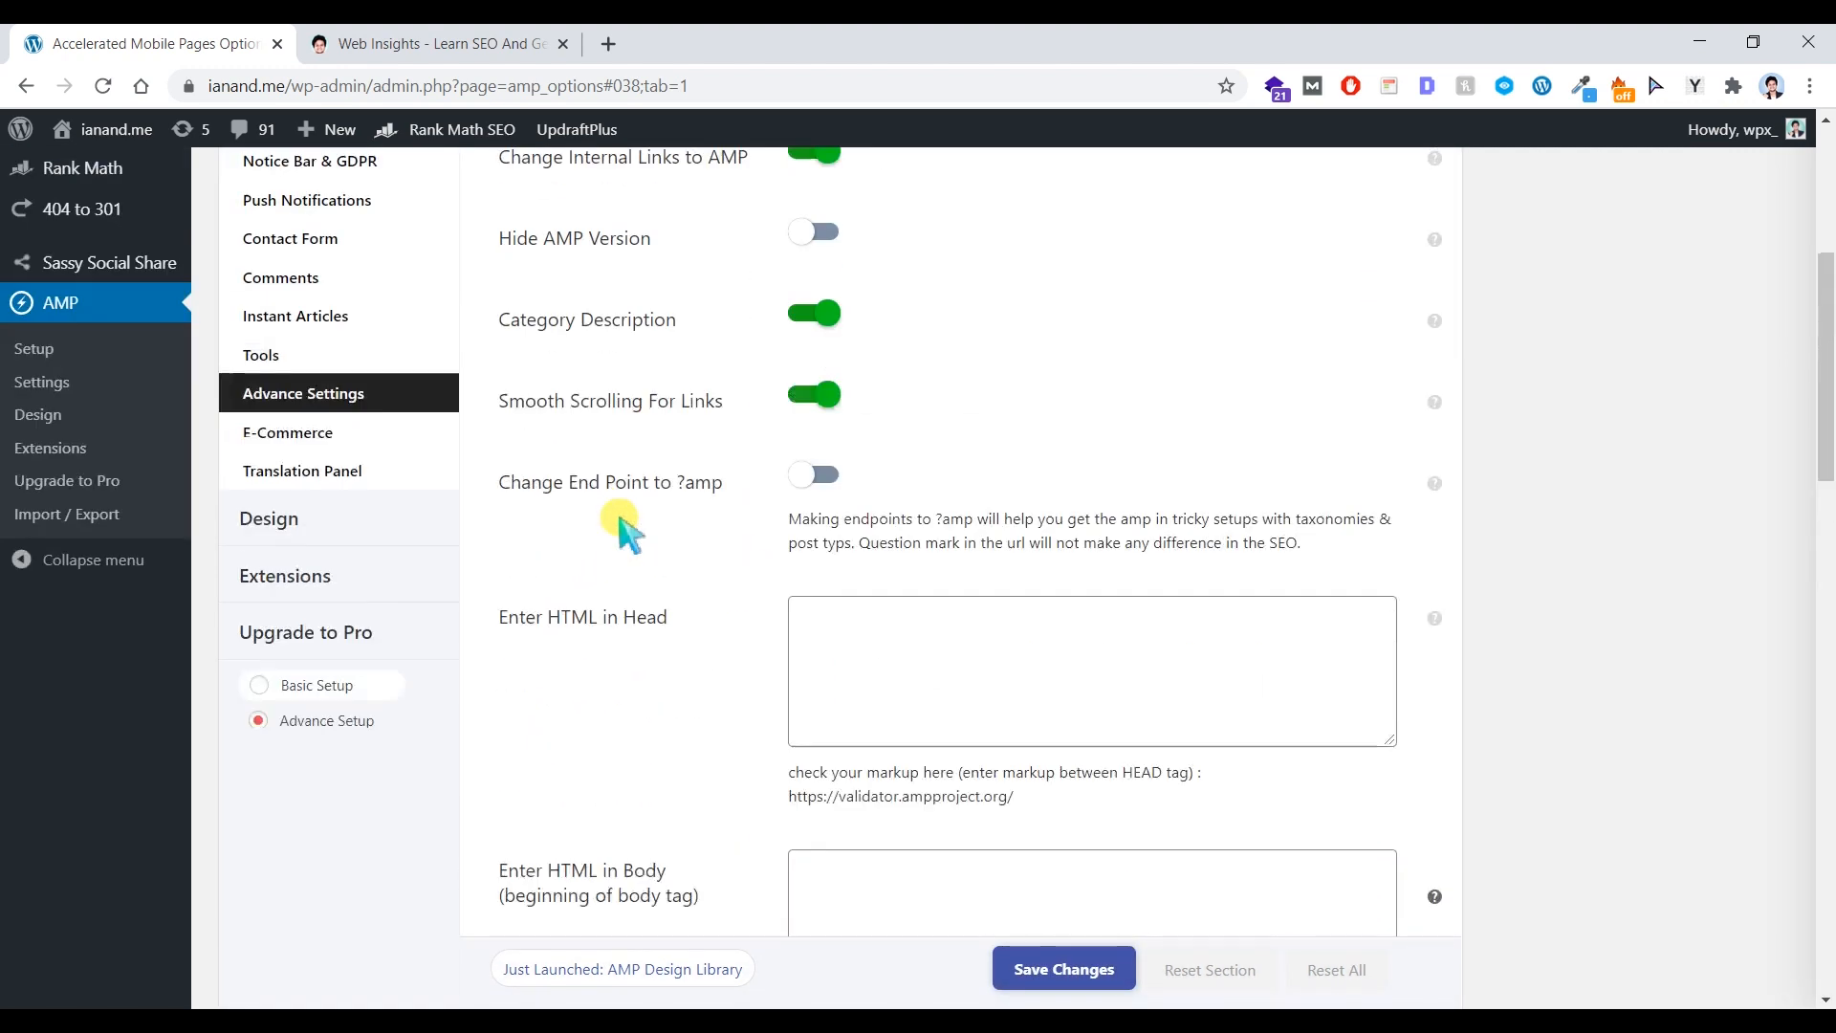
{"action": "scroll", "coordinate": [623, 521], "scroll_direction": "up", "scroll_amount": 3}
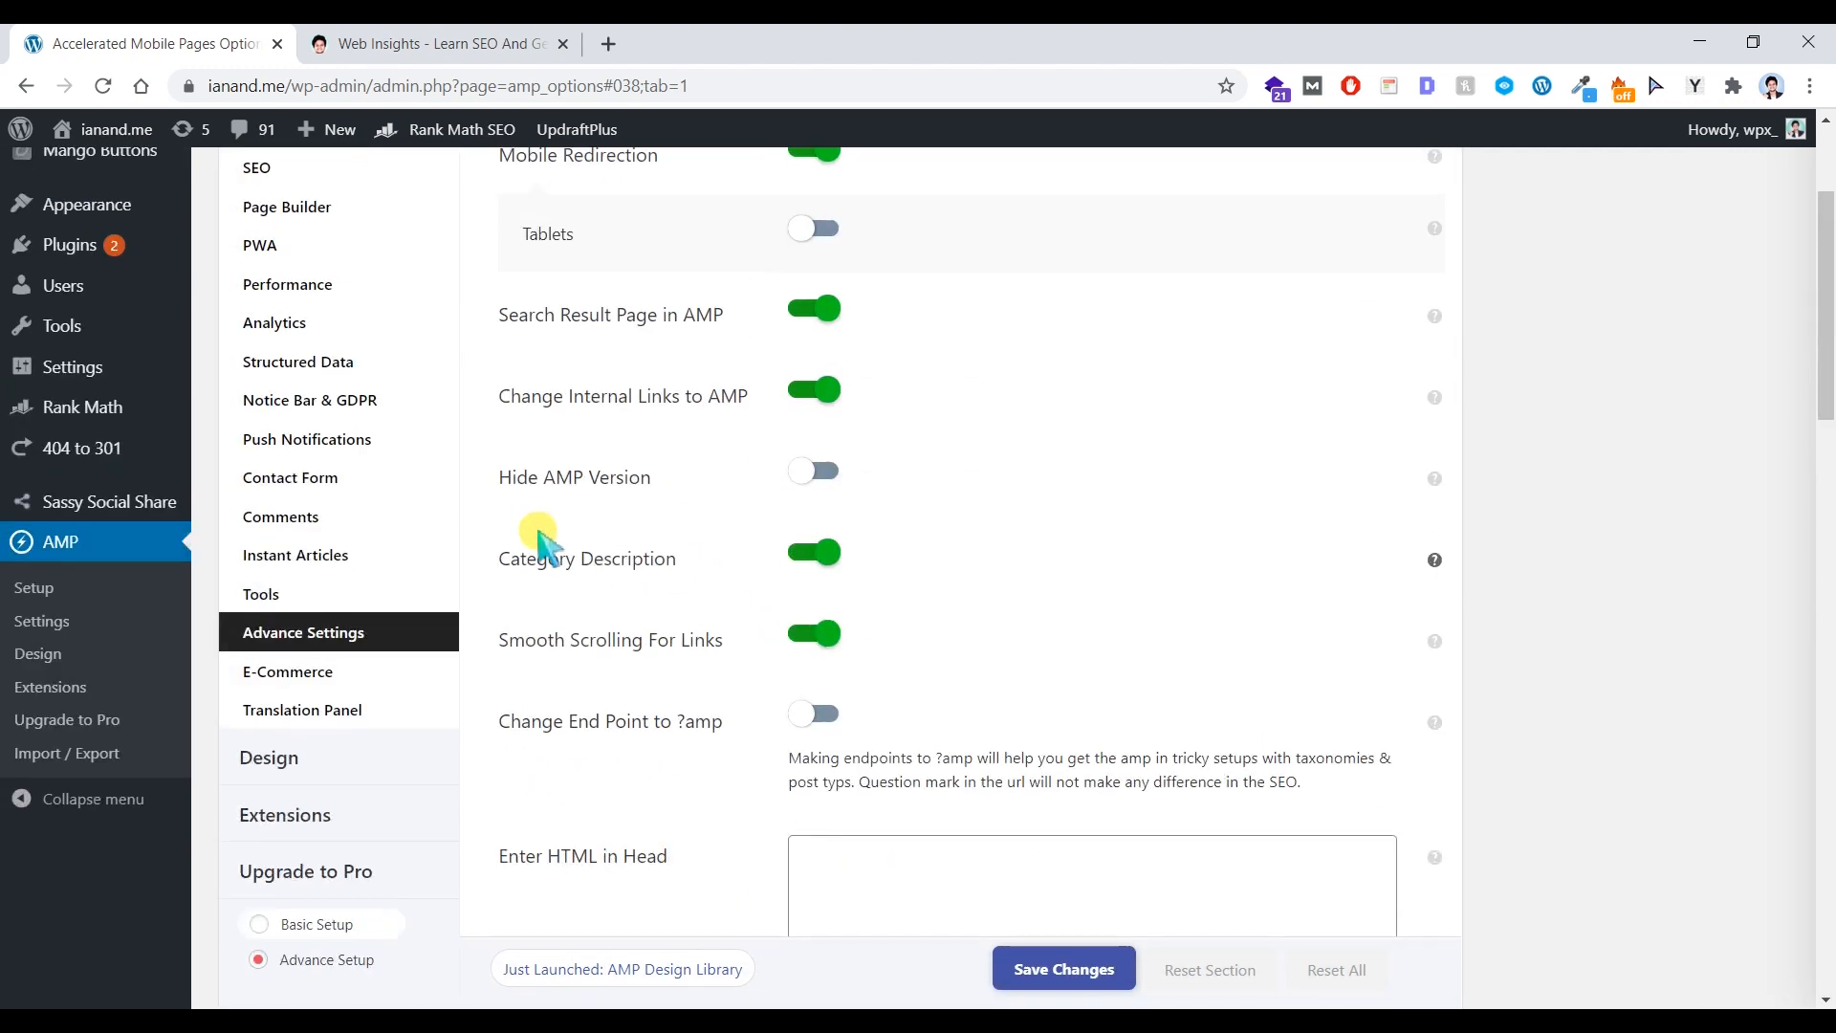
{"action": "left_click", "coordinate": [389, 674]}
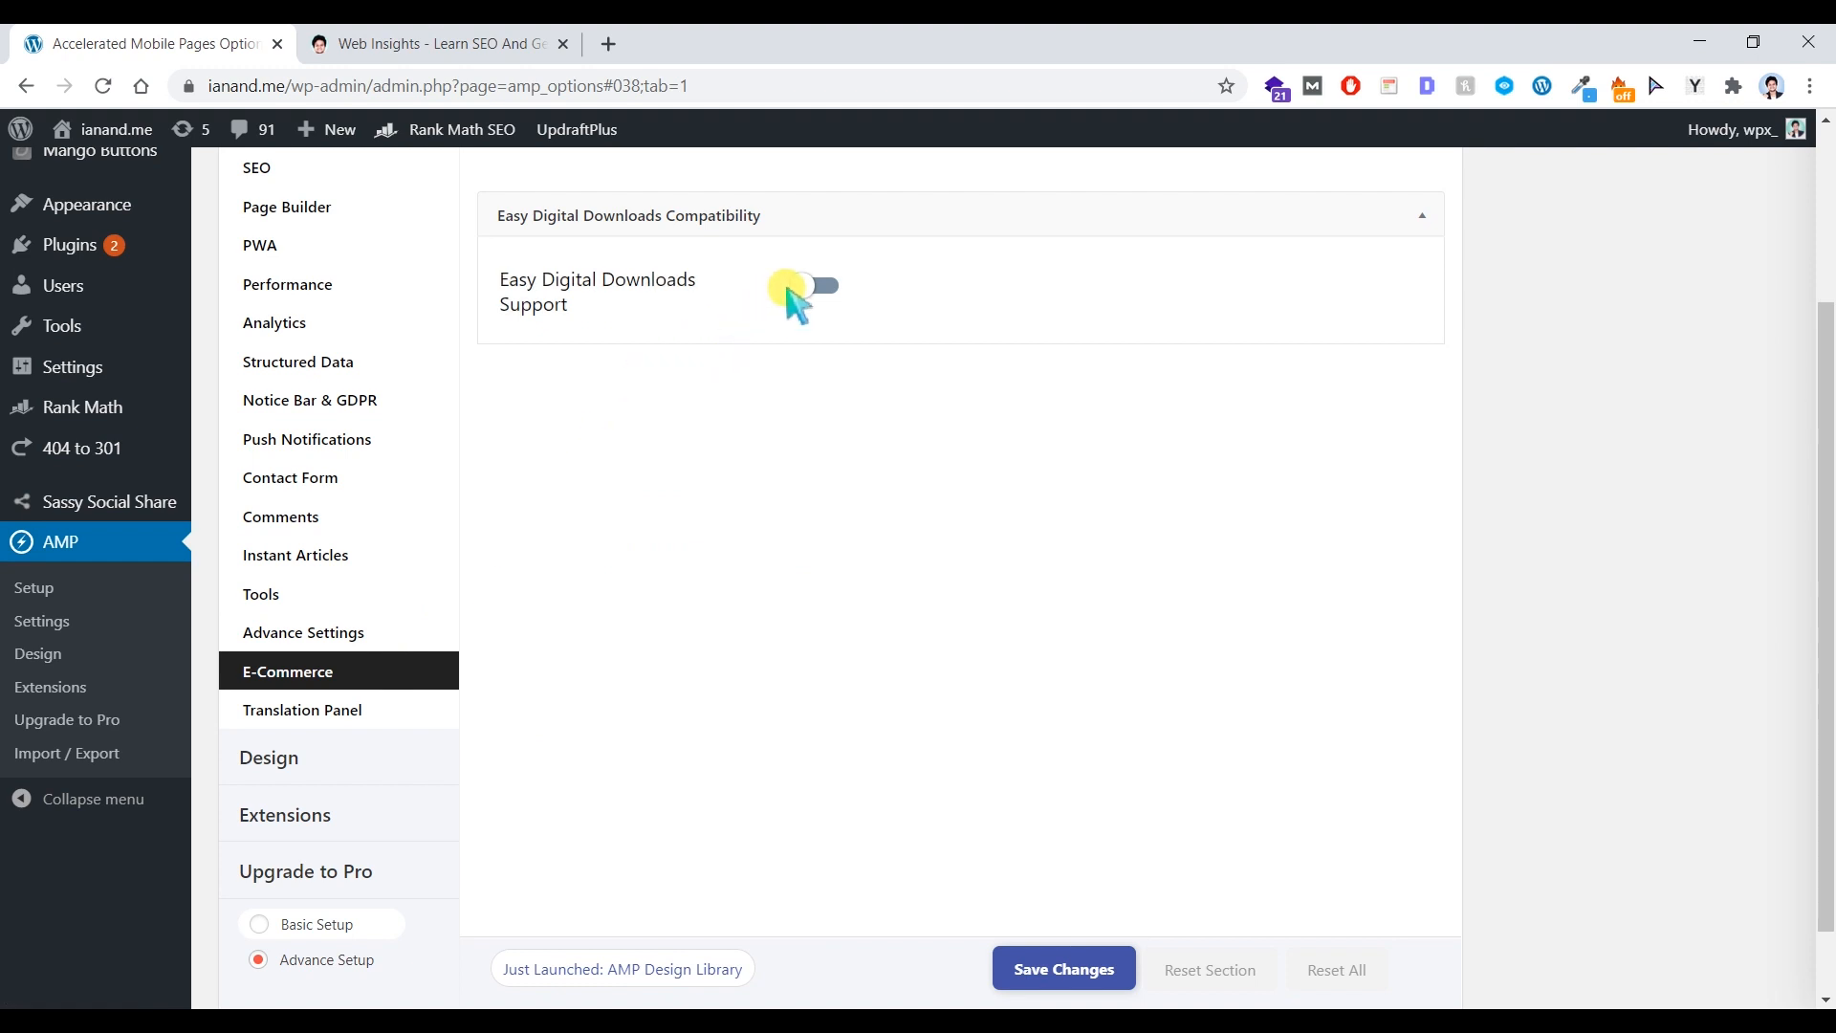
{"action": "scroll", "coordinate": [698, 440], "scroll_direction": "up", "scroll_amount": 3}
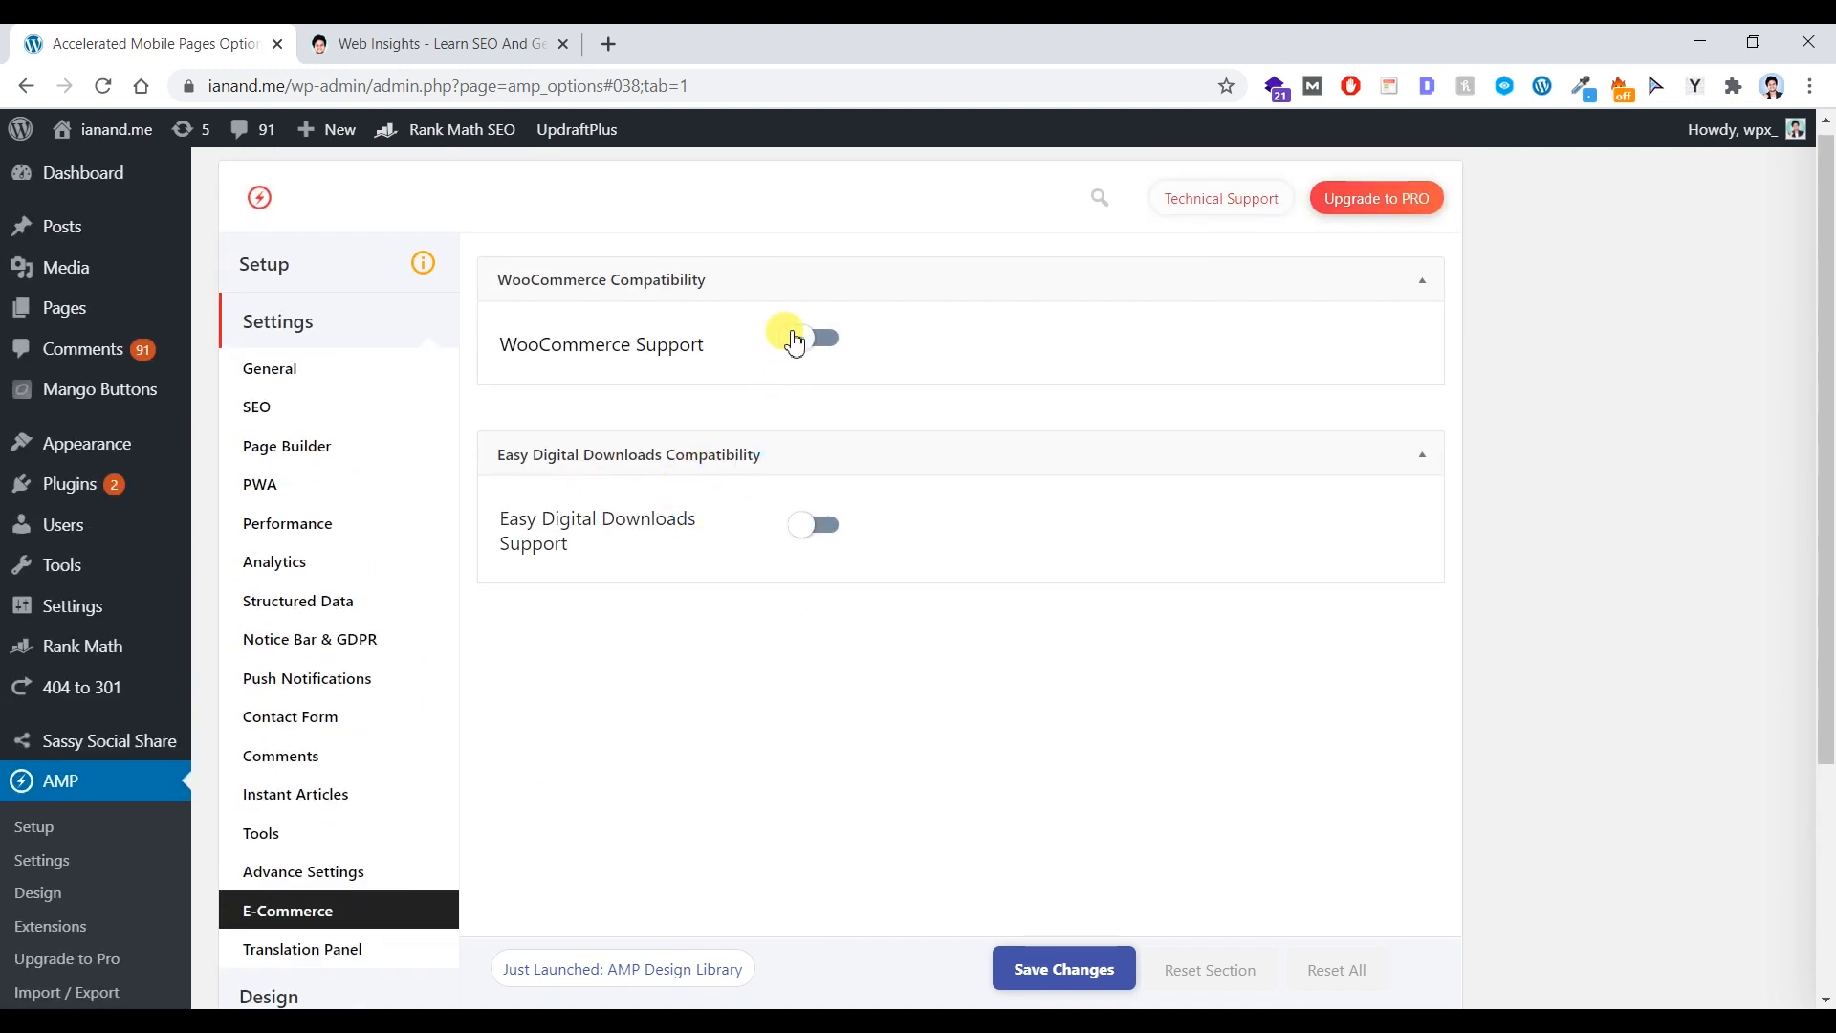
{"action": "left_click", "coordinate": [802, 340]}
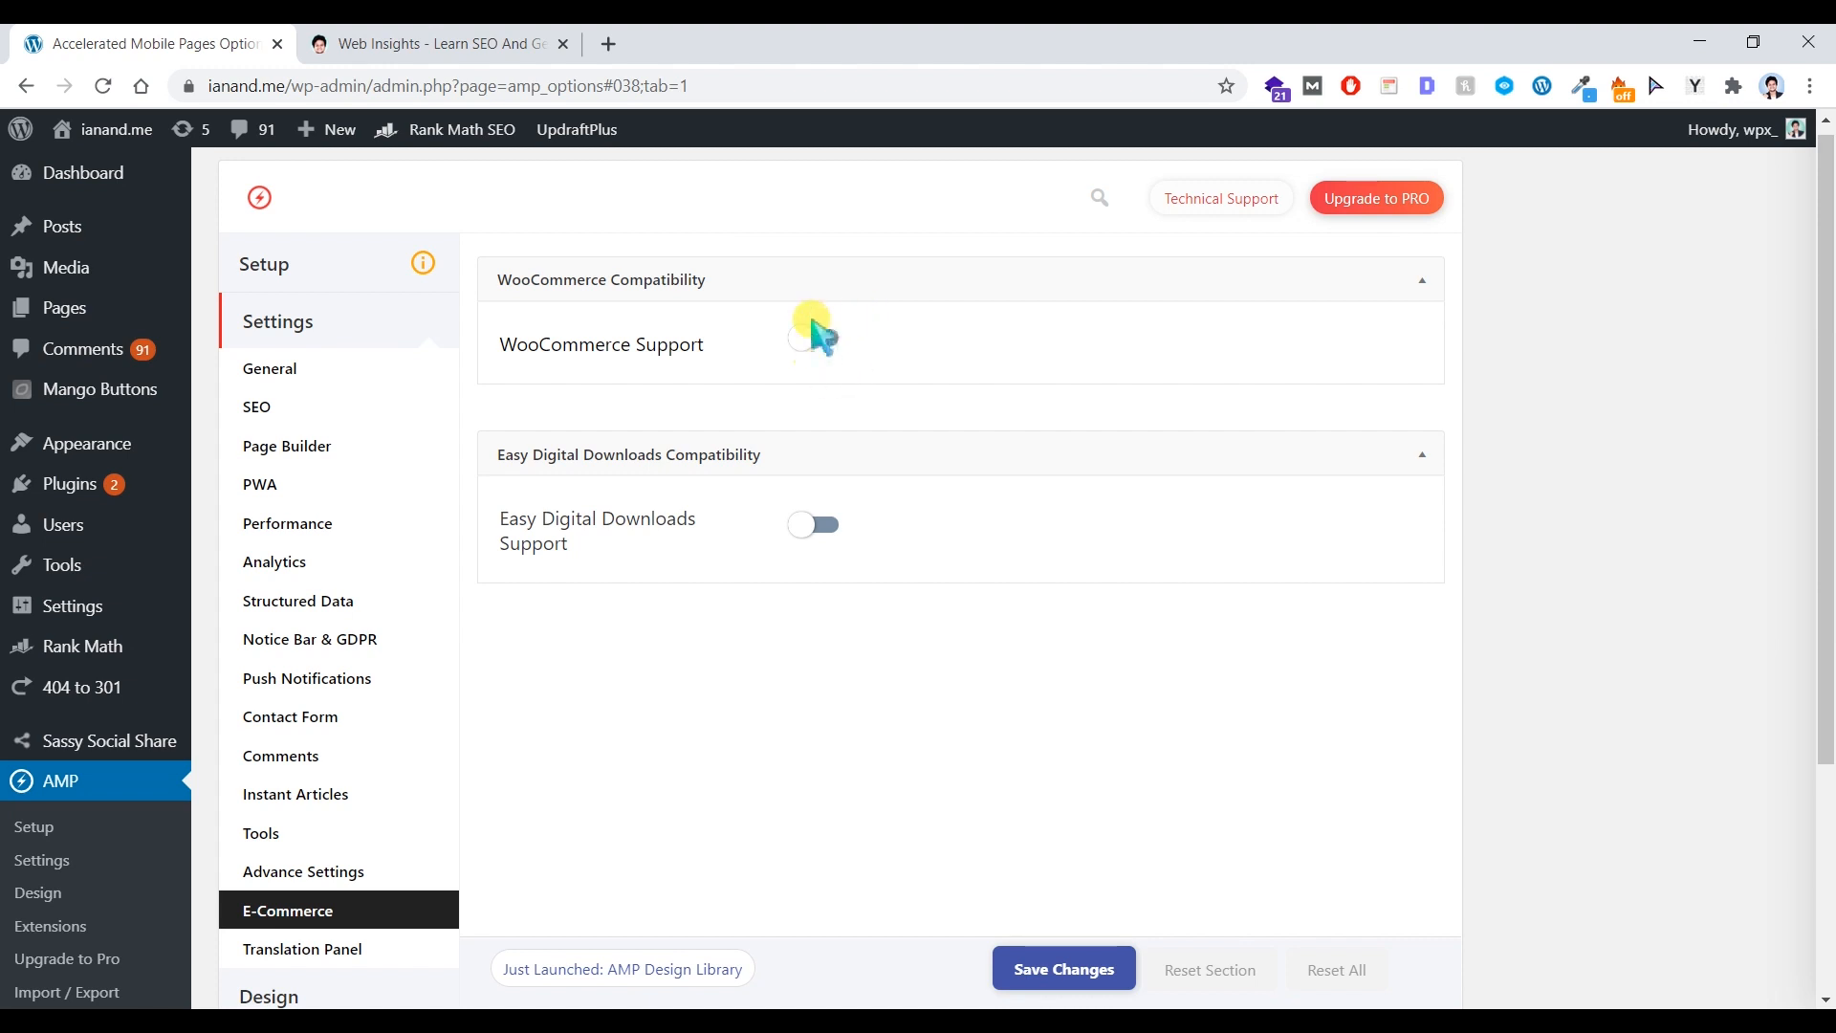
{"action": "scroll", "coordinate": [602, 545], "scroll_direction": "down", "scroll_amount": 4}
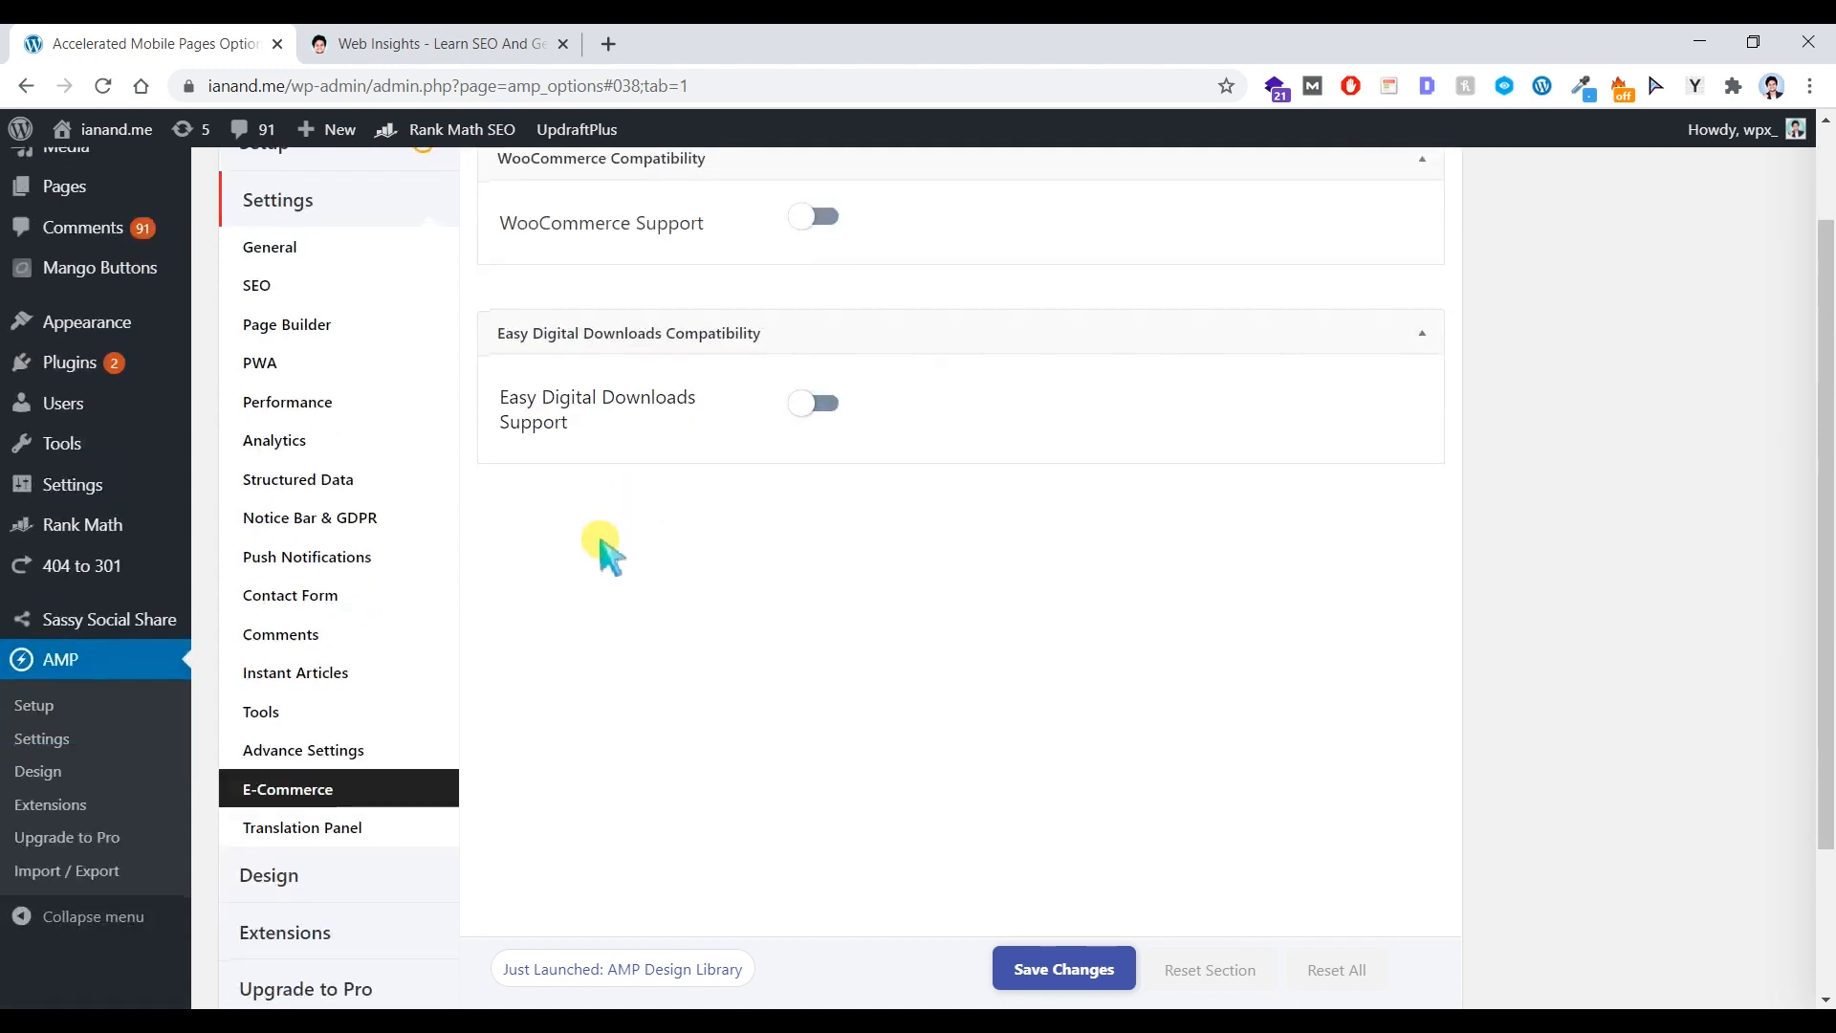
- Open the Translation Panel and examine the Breadcrumbs Homepage Title and 404 Error texts
{"action": "left_click", "coordinate": [397, 595]}
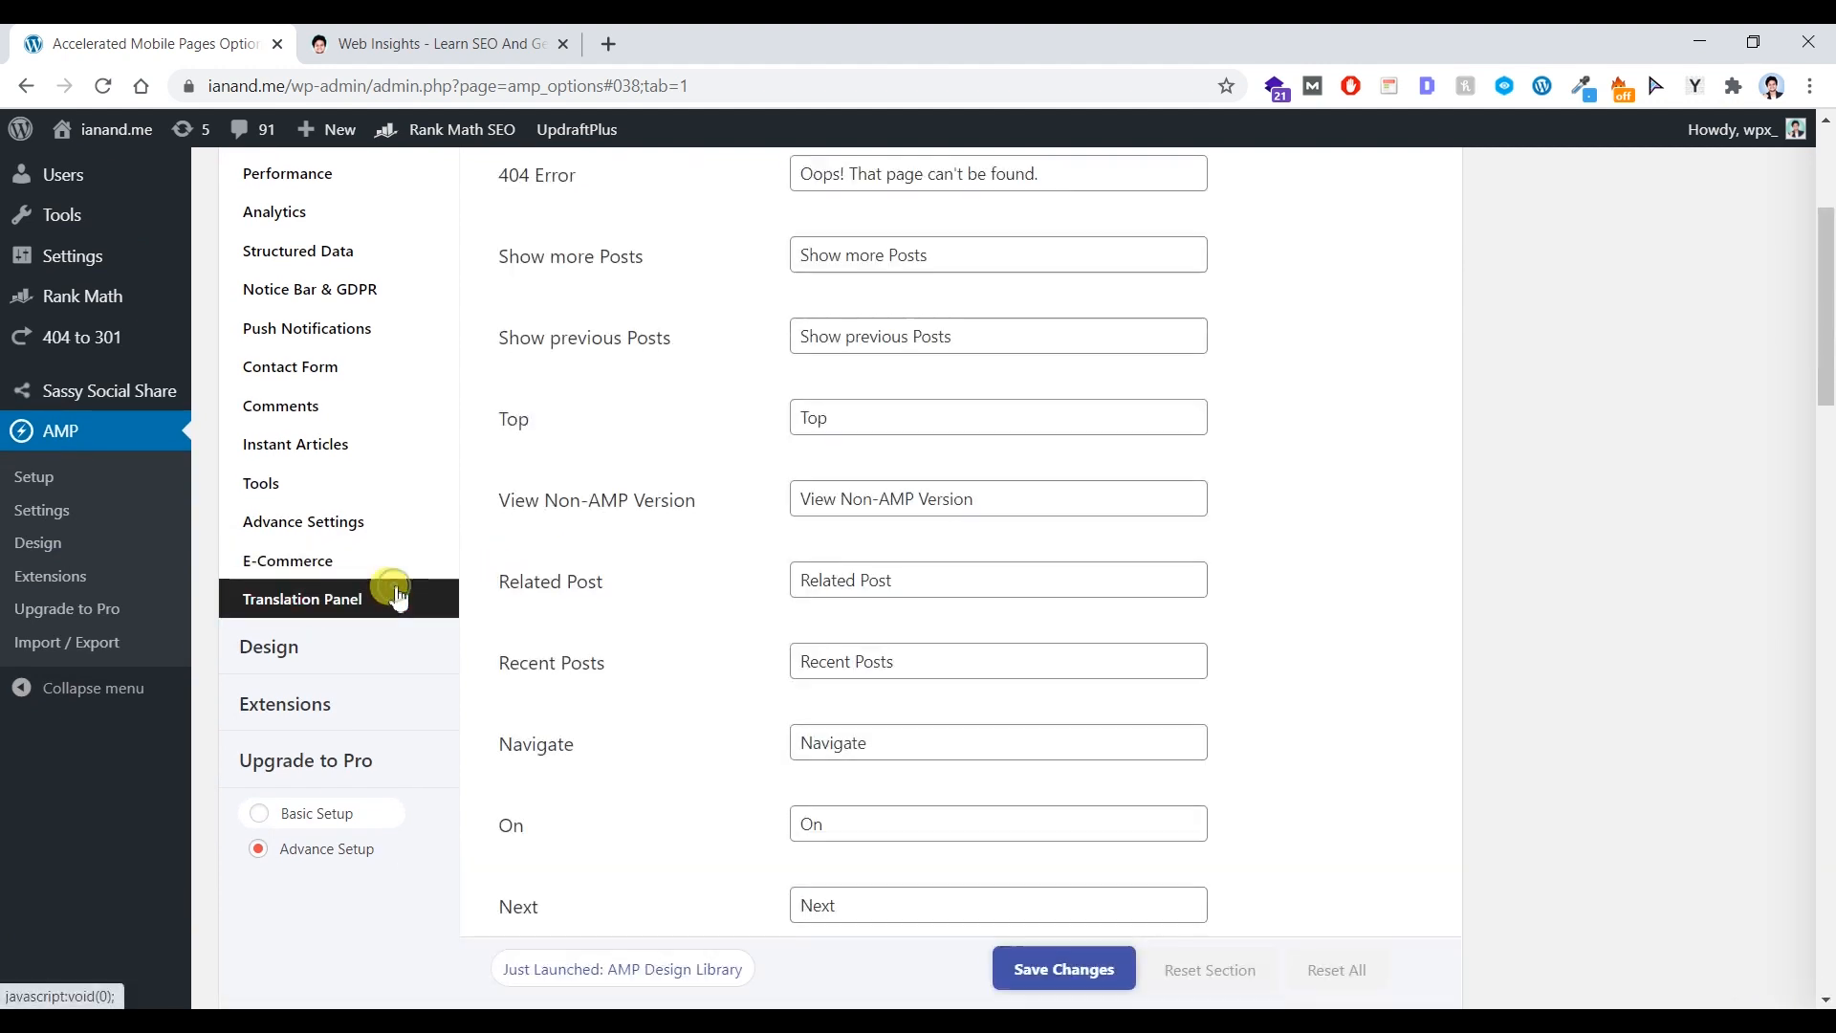
{"action": "left_click", "coordinate": [408, 567]}
{"action": "left_click", "coordinate": [398, 848]}
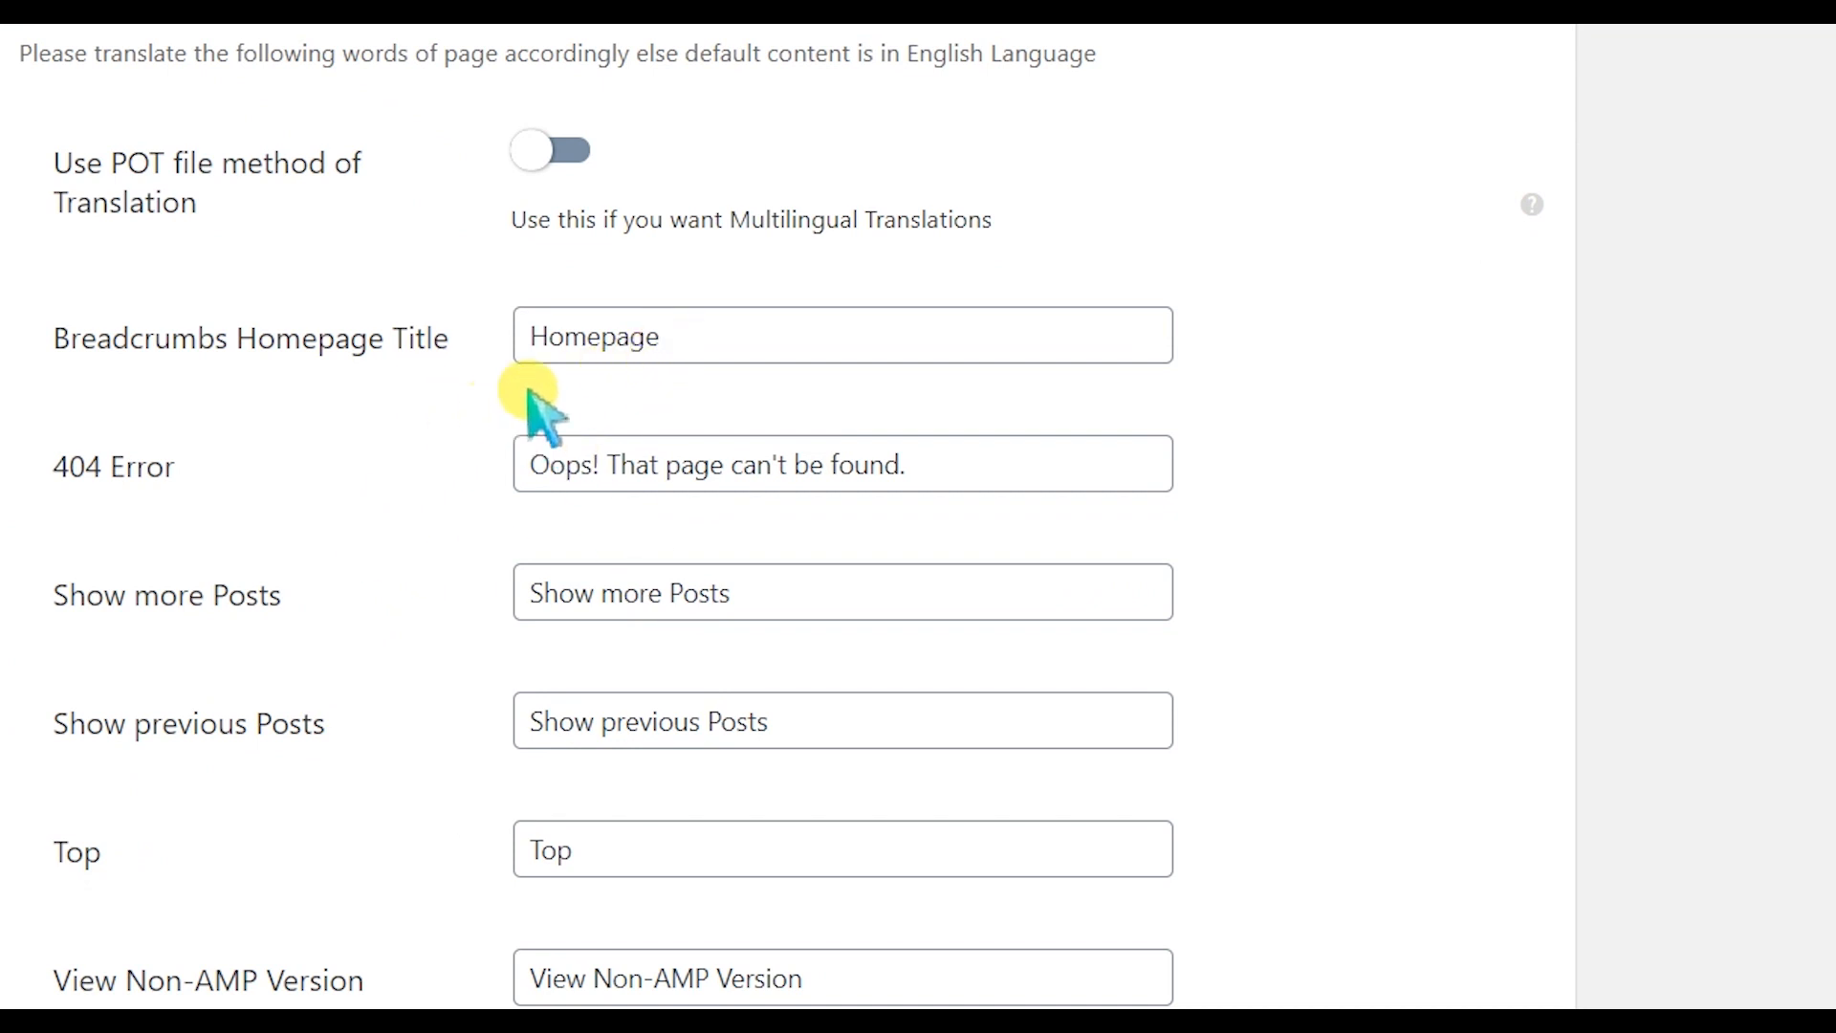
{"action": "left_click_drag", "start_coordinate": [675, 341], "coordinate": [516, 356]}
{"action": "left_click_drag", "start_coordinate": [250, 476], "coordinate": [64, 464]}
{"action": "left_click_drag", "start_coordinate": [650, 467], "coordinate": [845, 442]}
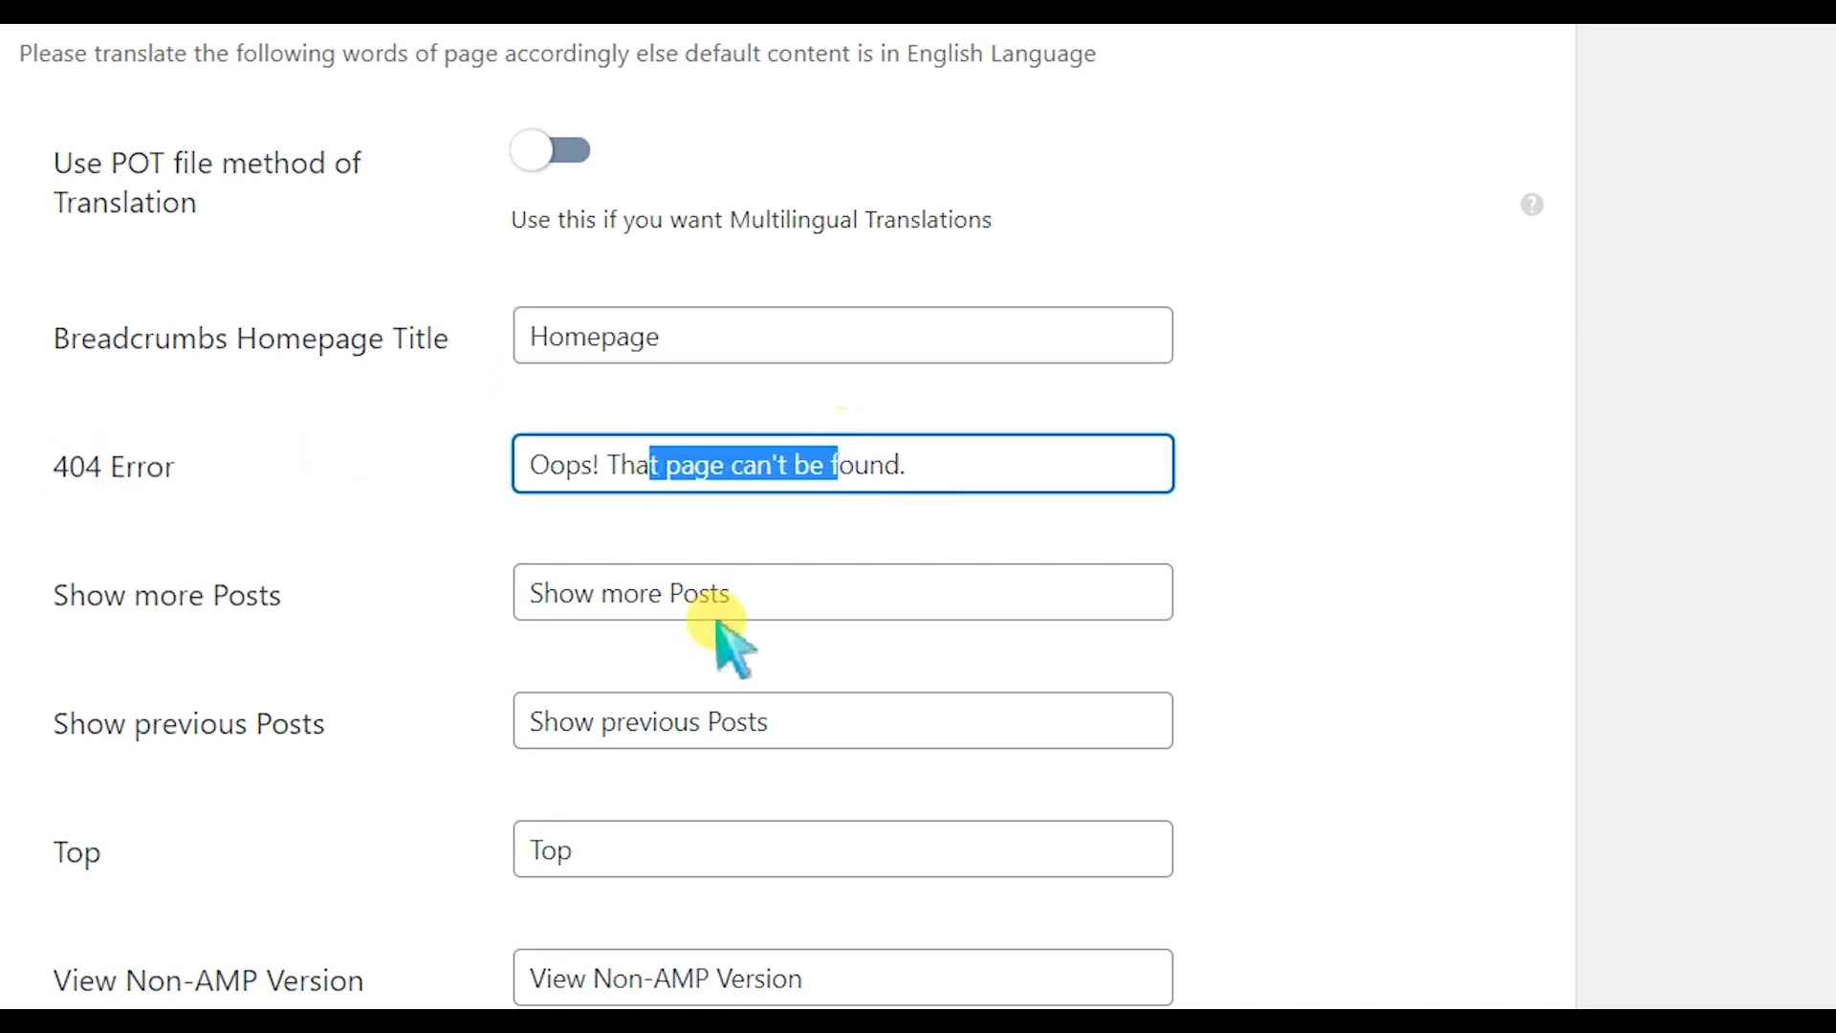
- Change the Show more Posts translation to "view more Posts"
{"action": "left_click_drag", "start_coordinate": [770, 597], "coordinate": [512, 582]}
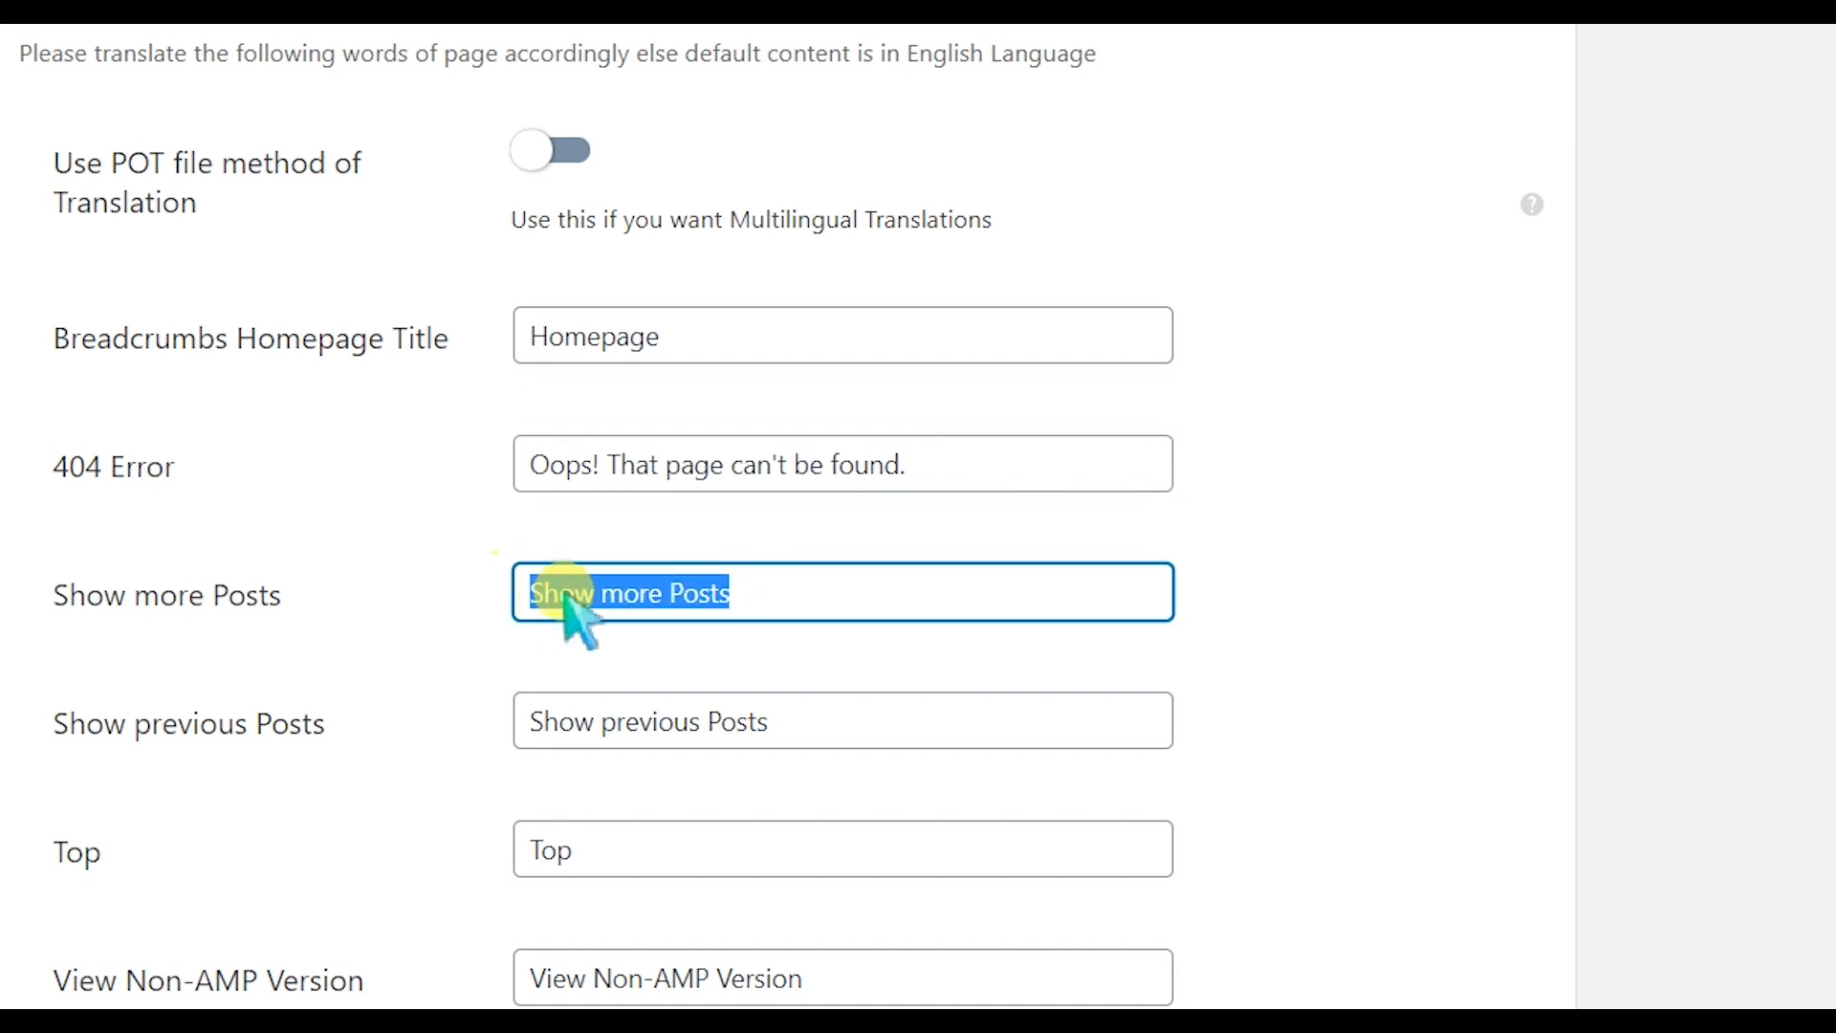
{"action": "double_click", "coordinate": [565, 593]}
{"action": "type", "text": "view"}
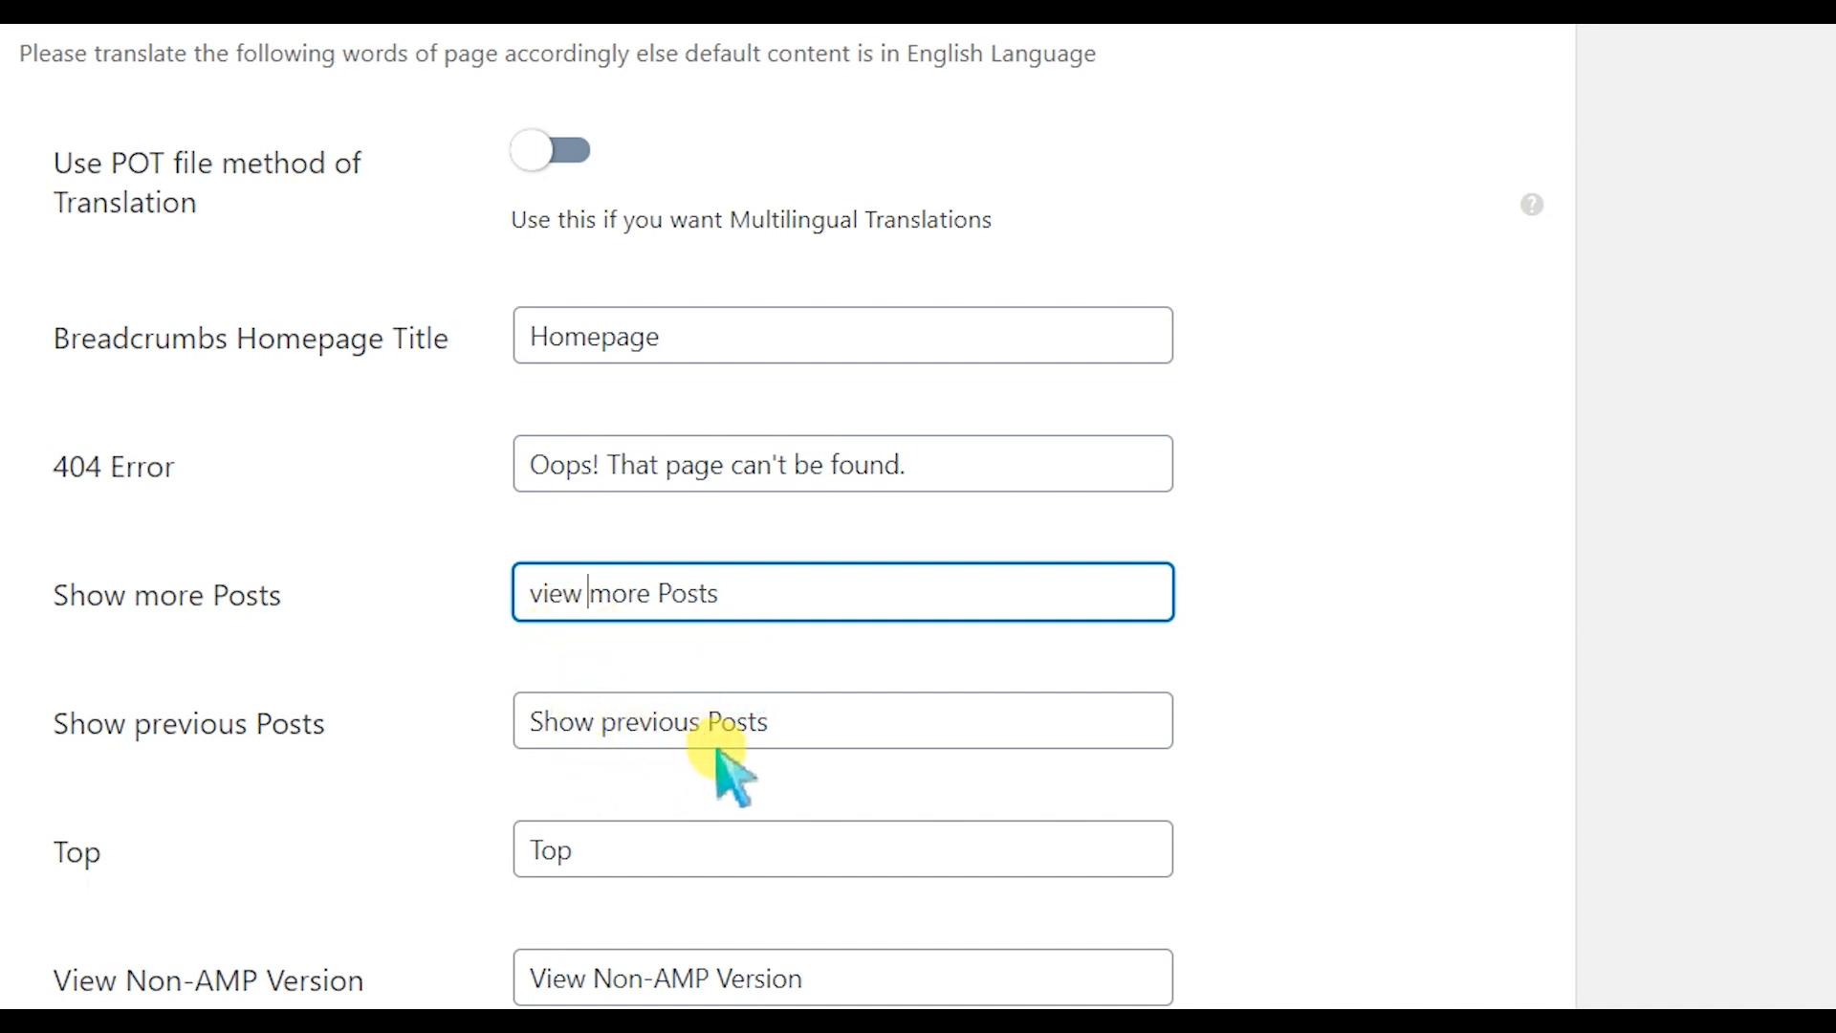
- Set the translation text for Top to "Go To Top"
{"action": "scroll", "coordinate": [717, 750], "scroll_direction": "down", "scroll_amount": 3}
{"action": "left_click", "coordinate": [610, 486]}
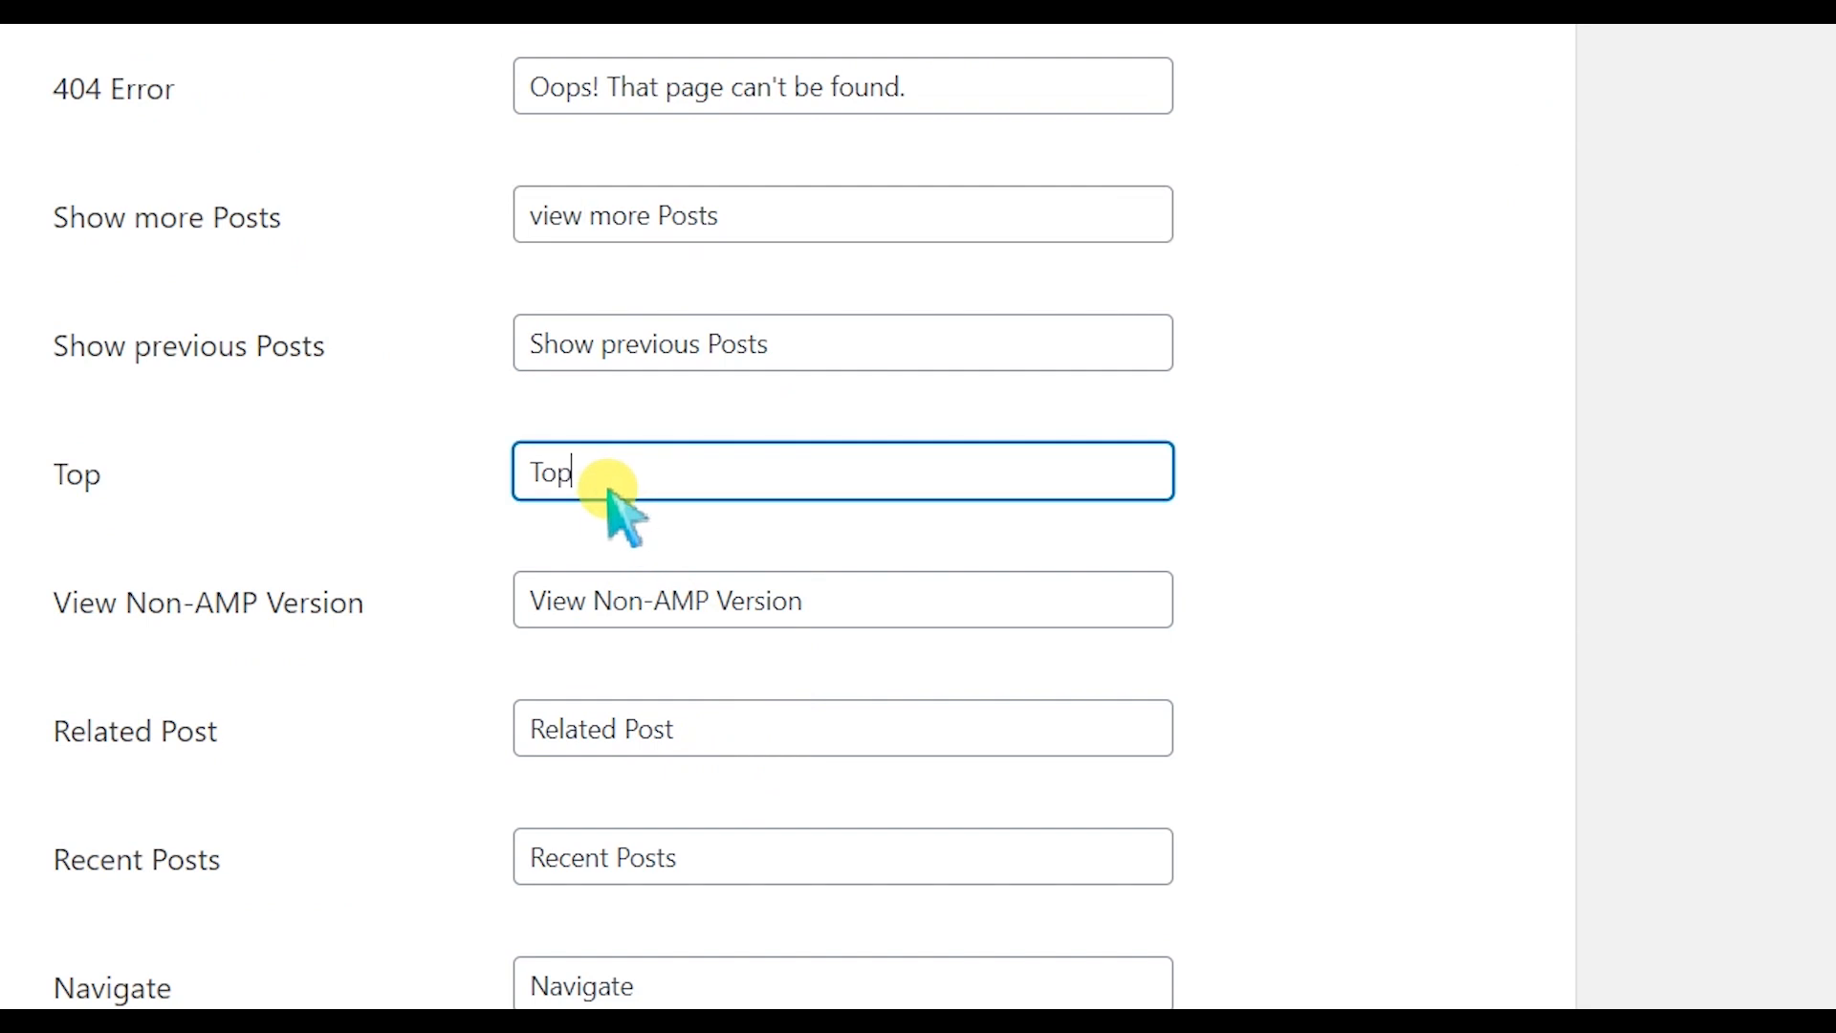
{"action": "type", "text": "Go to"}
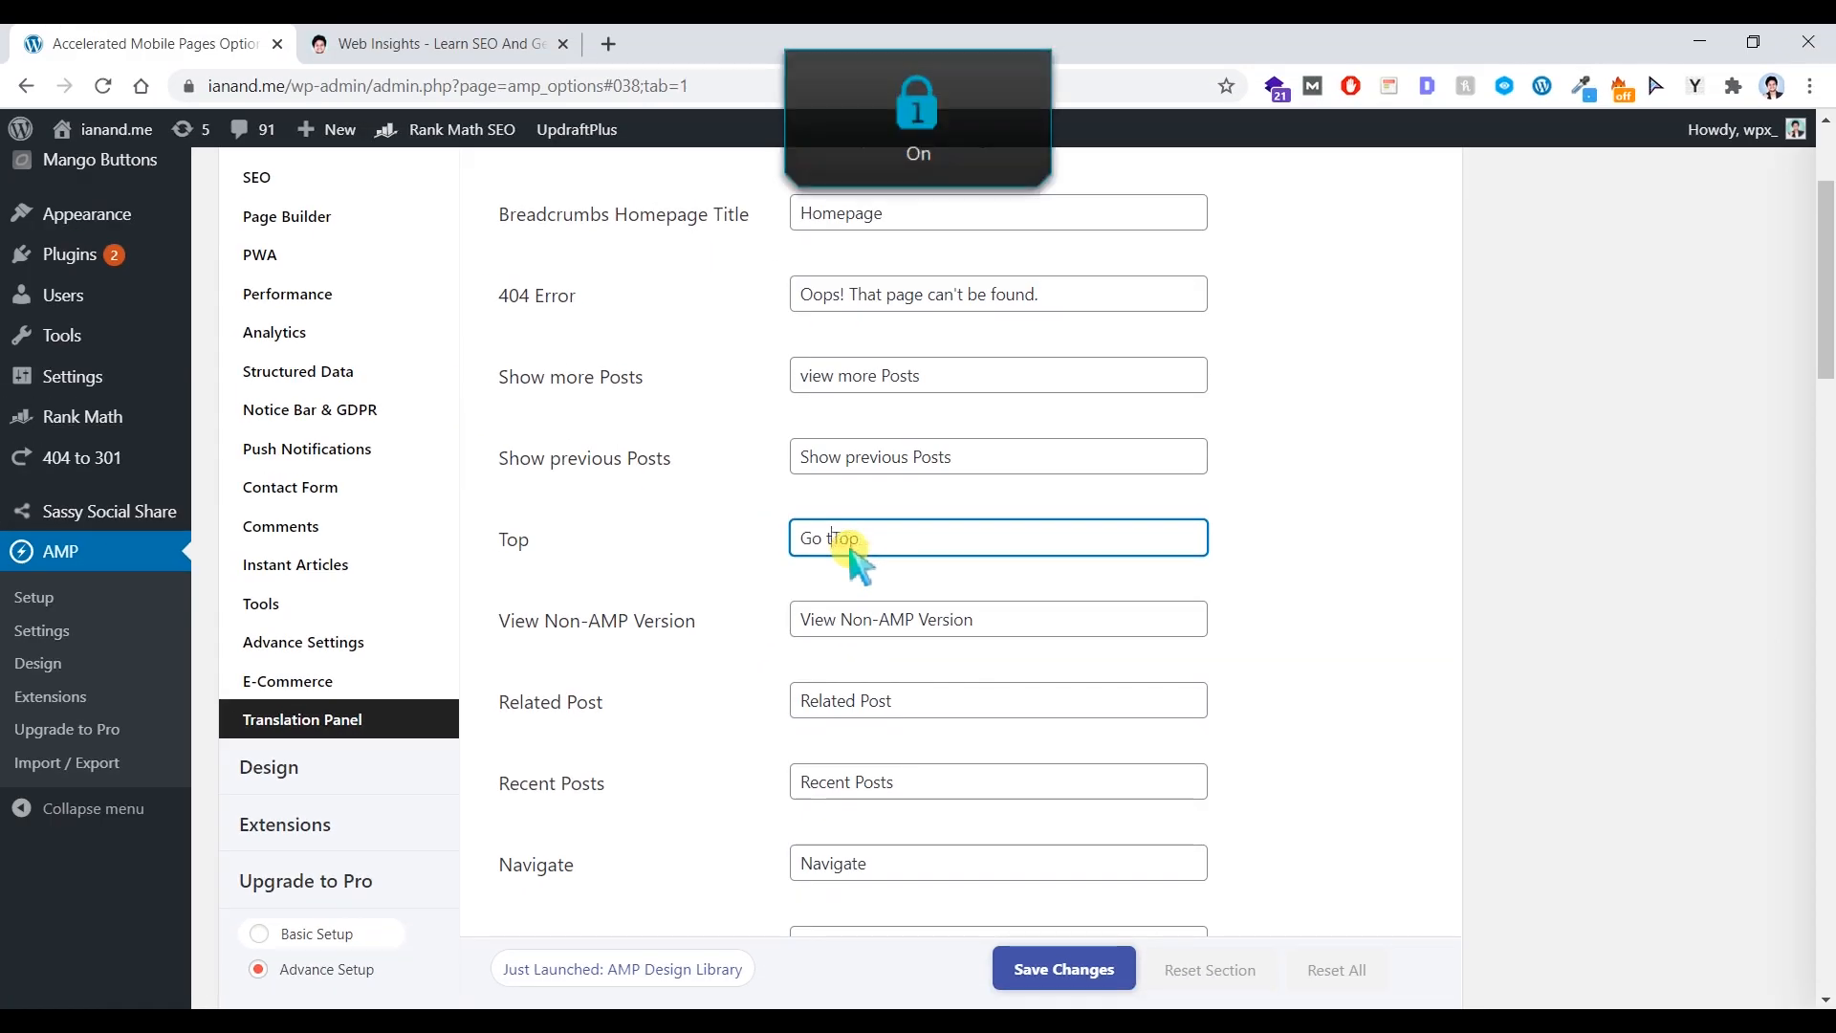
{"action": "key", "text": "BackSpace"}
{"action": "key", "text": "BackSpace"}
{"action": "type", "text": "To"}
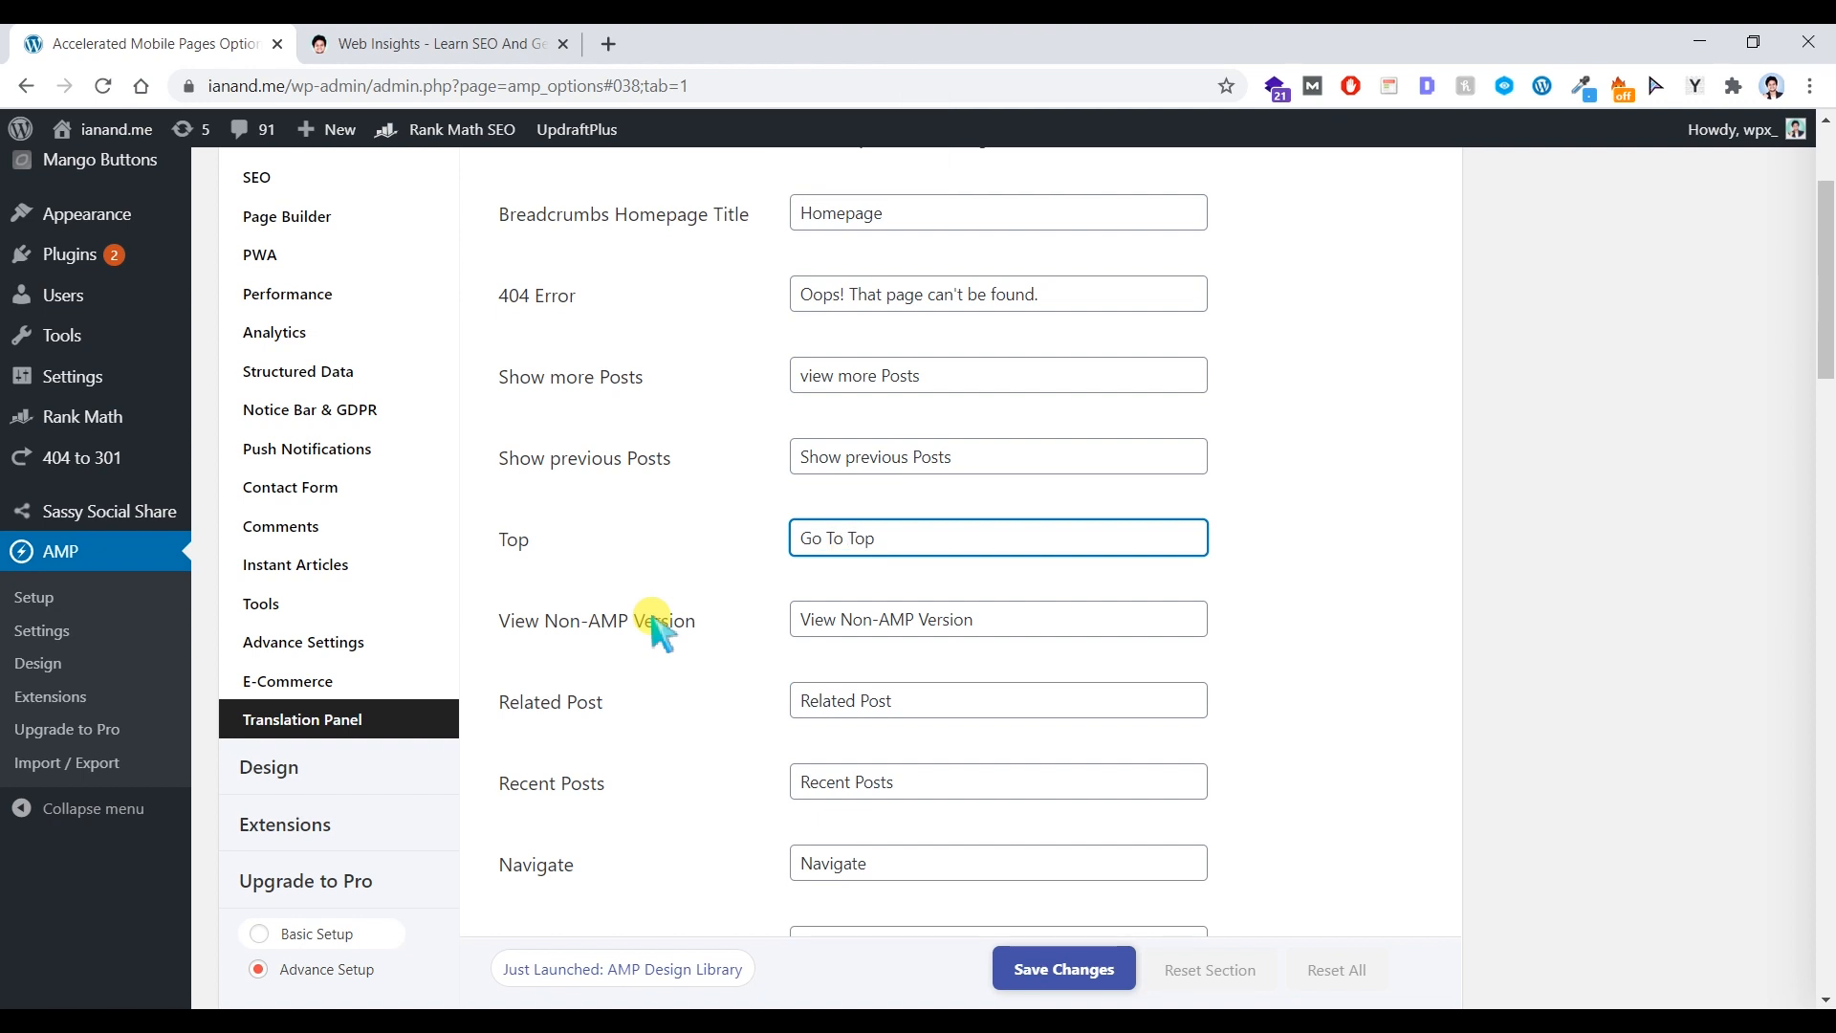
- Set the Recent Posts translation to "Most Recent Posts" and save the Translation Panel changes
{"action": "scroll", "coordinate": [1019, 542], "scroll_direction": "down", "scroll_amount": 3}
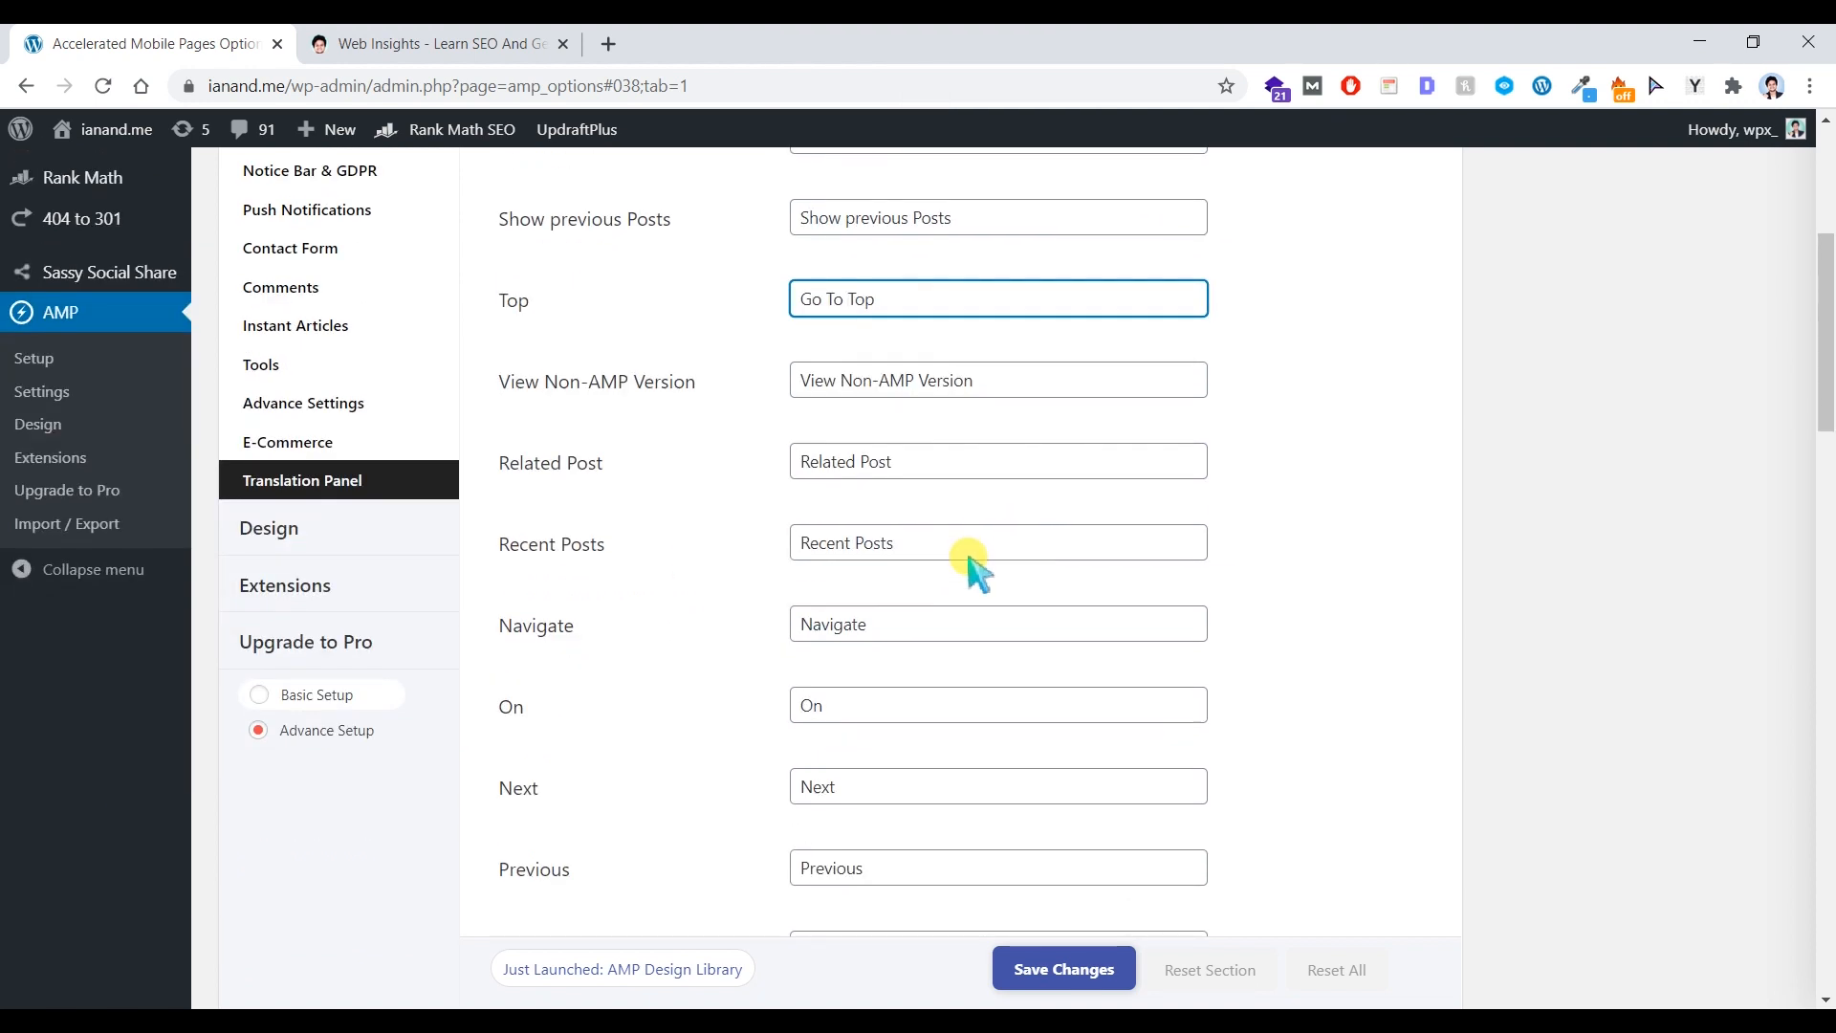
{"action": "left_click", "coordinate": [833, 545]}
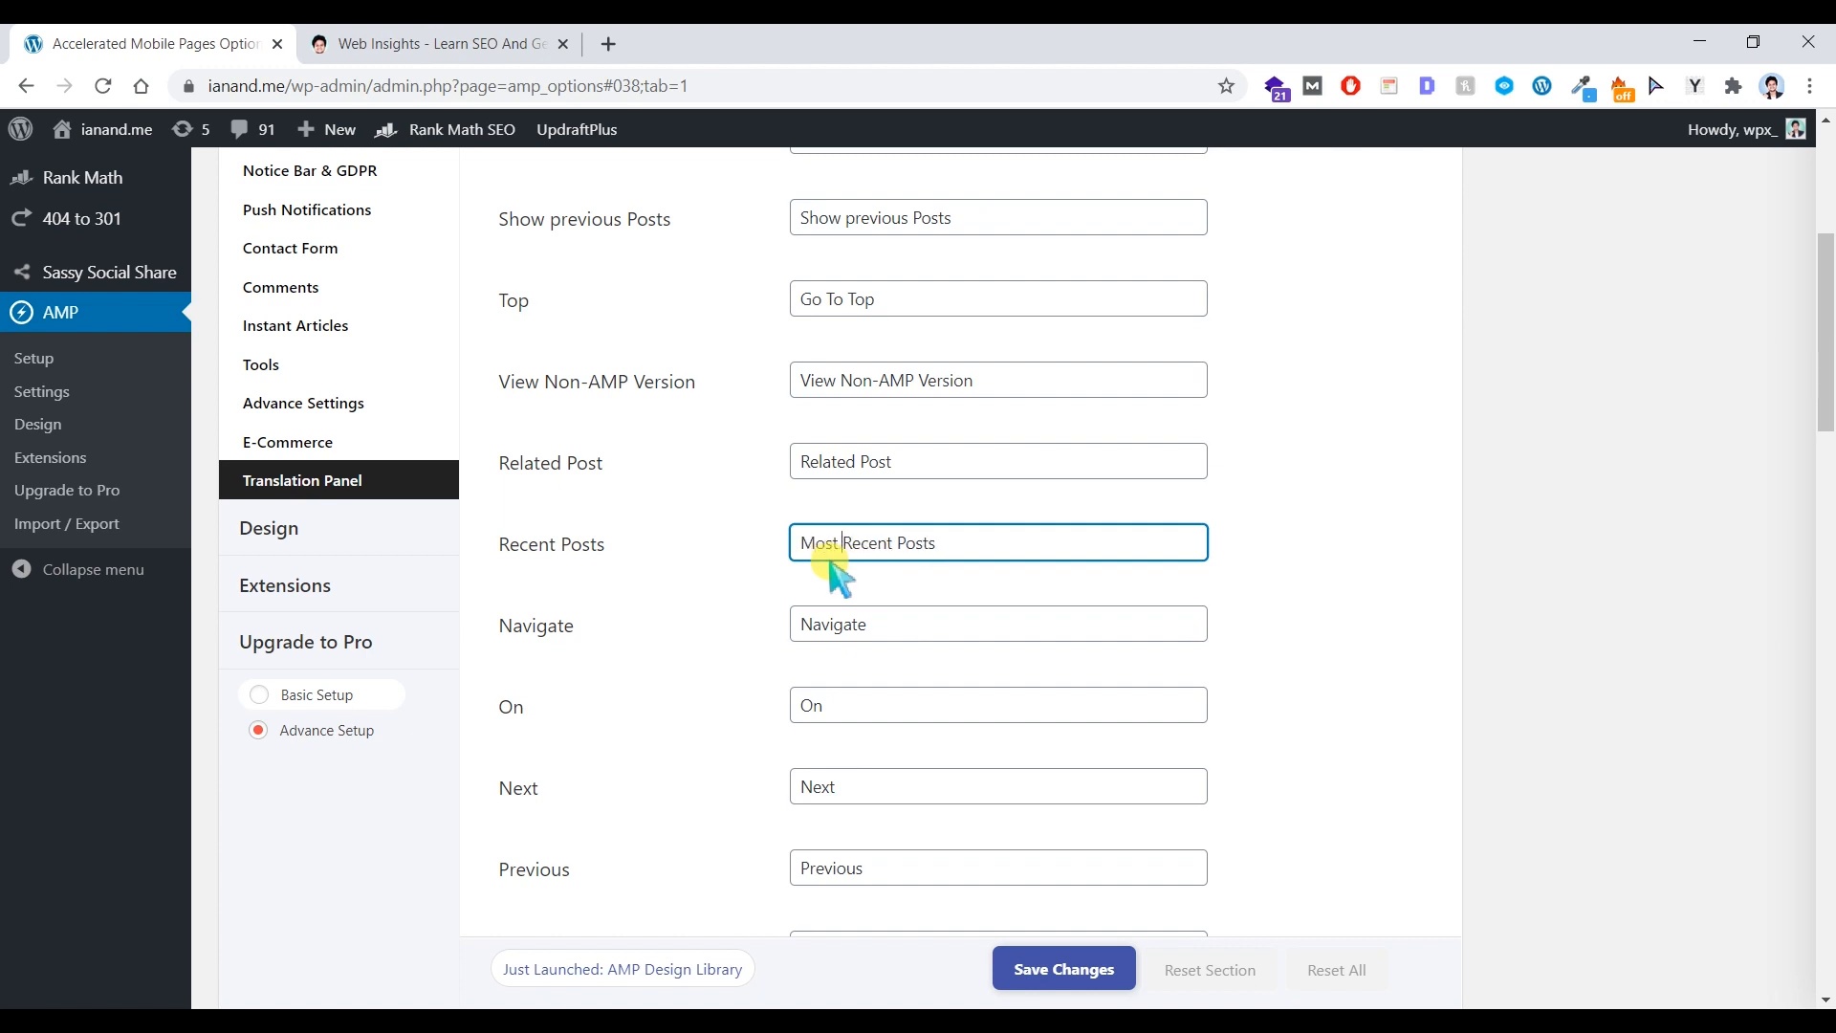
{"action": "scroll", "coordinate": [861, 593], "scroll_direction": "down", "scroll_amount": 2}
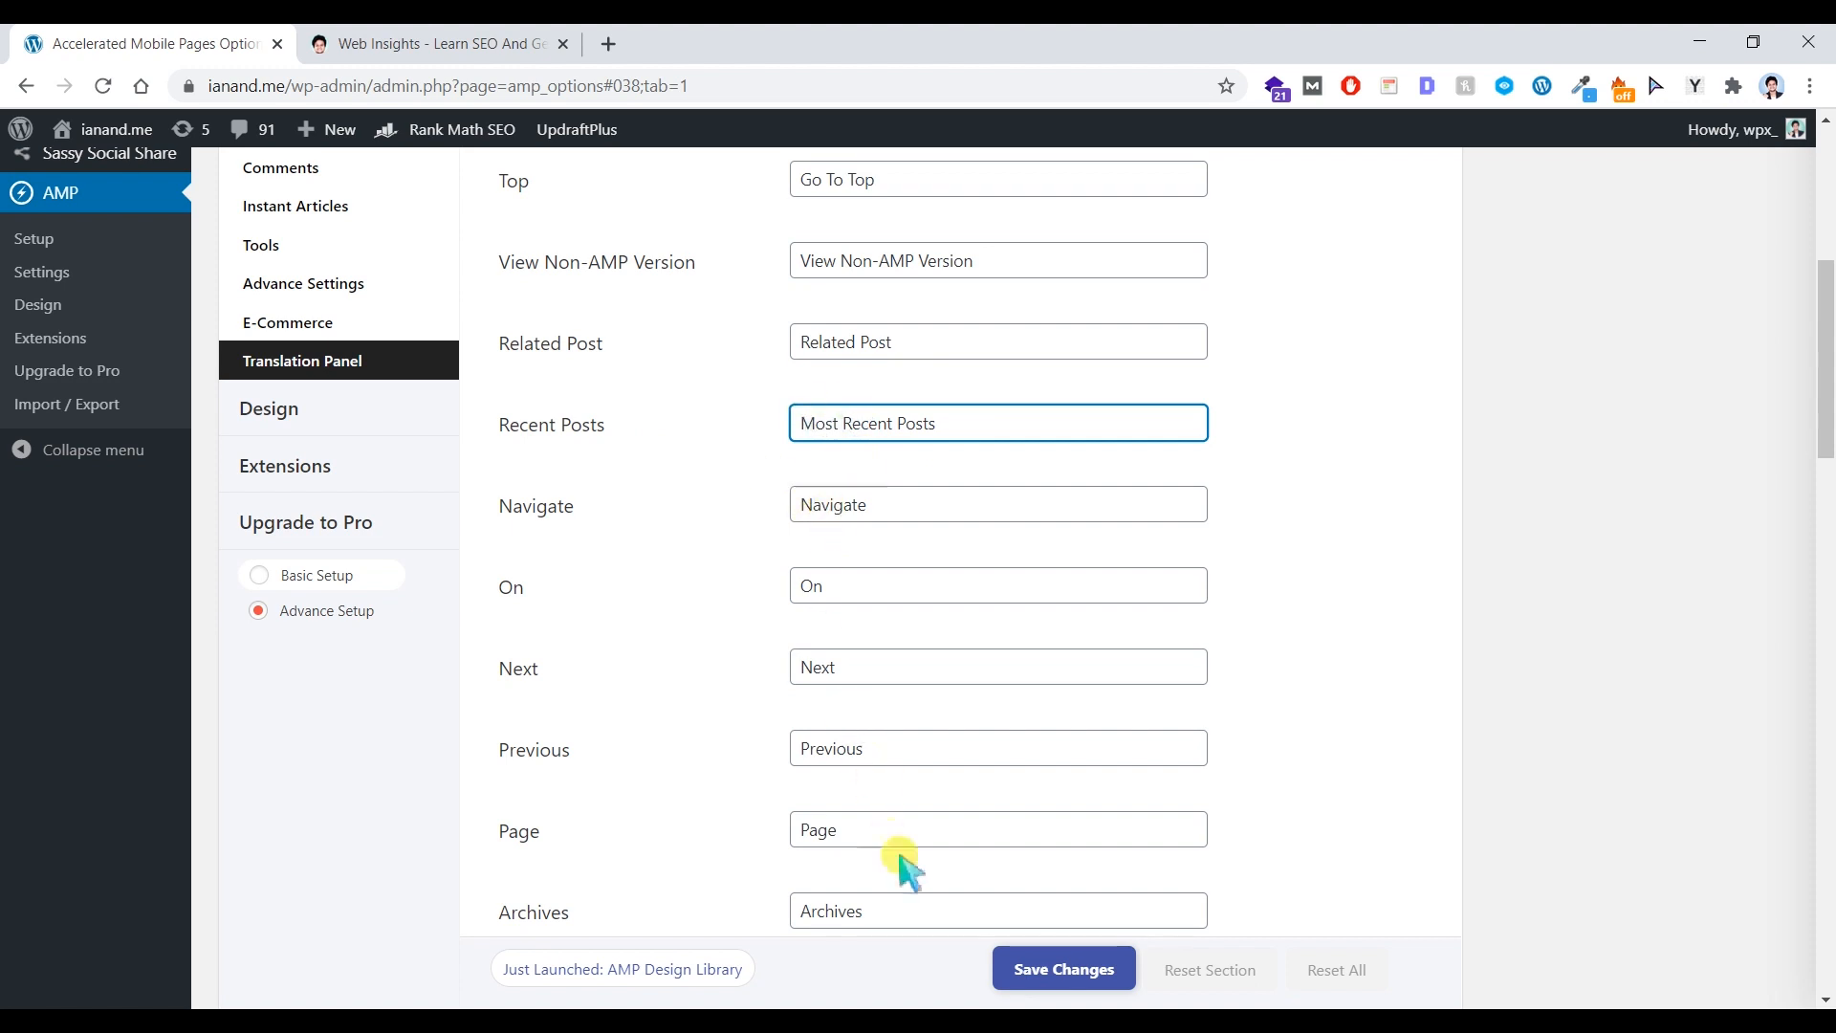
{"action": "scroll", "coordinate": [890, 842], "scroll_direction": "down", "scroll_amount": 2}
{"action": "left_click", "coordinate": [1033, 971]}
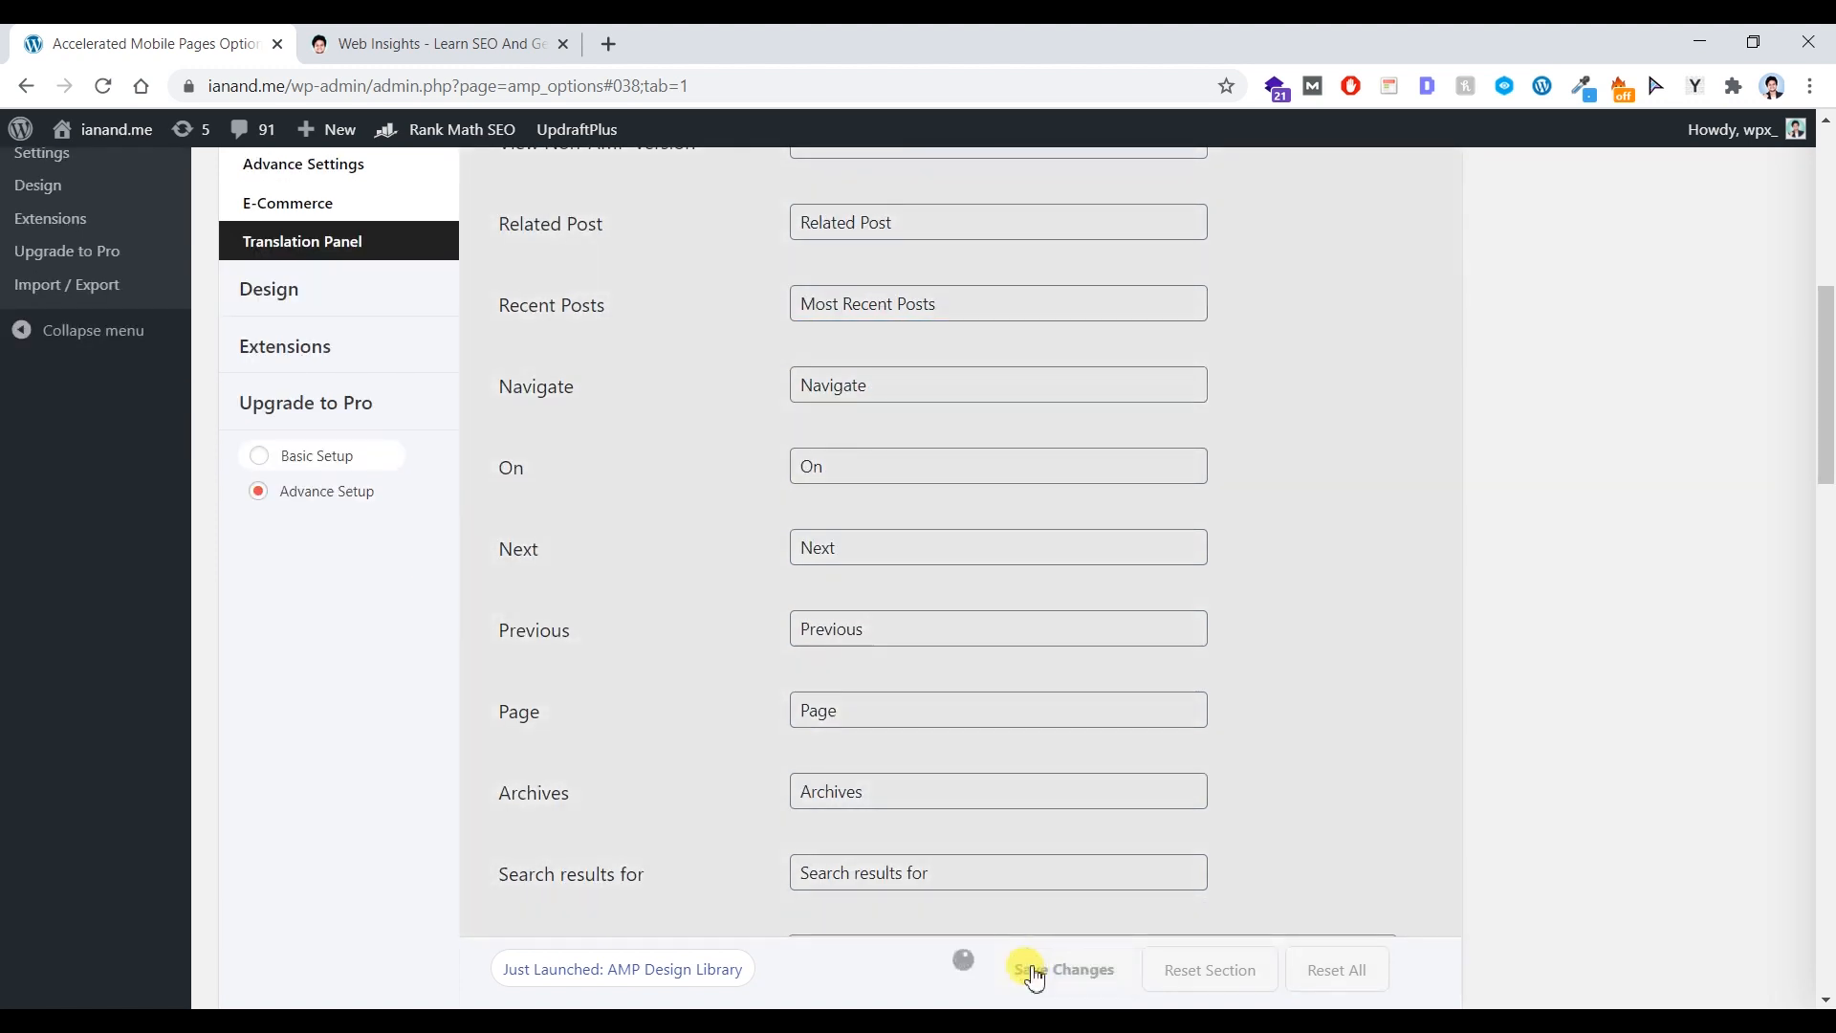
- Replace the Footer translation text with "What Copyrights Knowledge is FREE!"
{"action": "scroll", "coordinate": [984, 882], "scroll_direction": "down", "scroll_amount": 4}
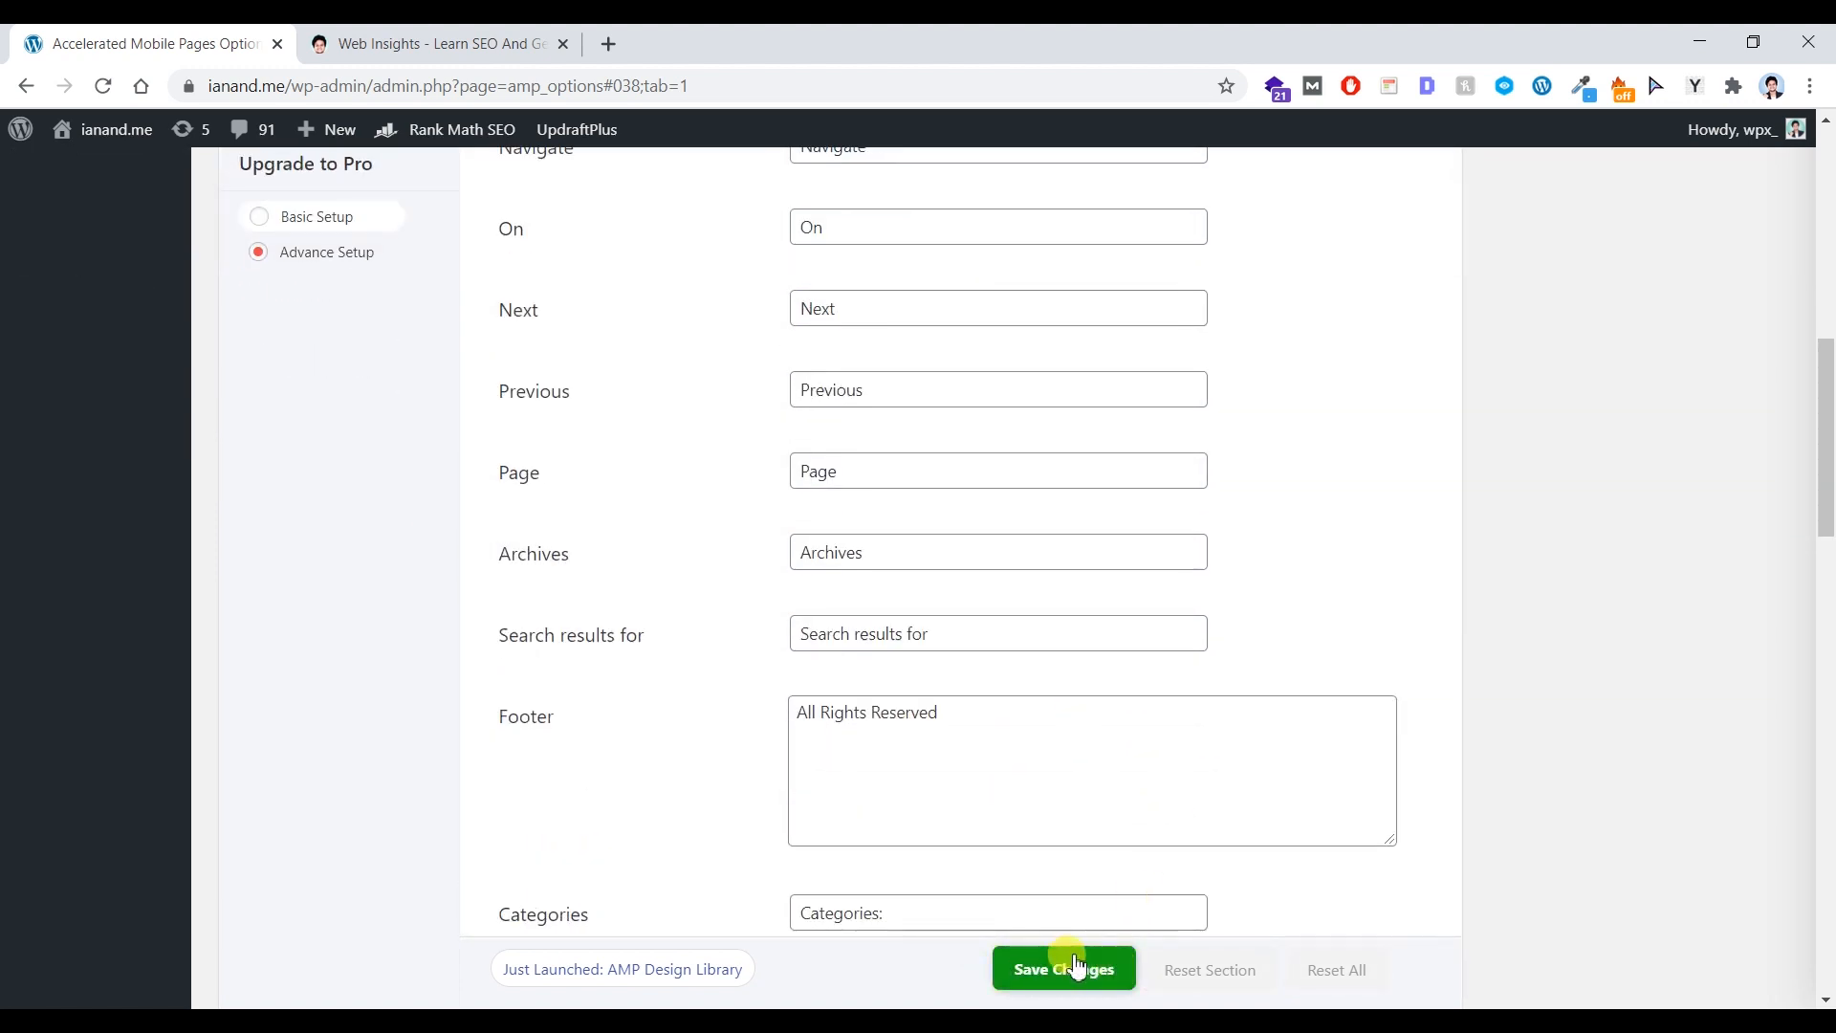
{"action": "scroll", "coordinate": [999, 775], "scroll_direction": "down", "scroll_amount": 1}
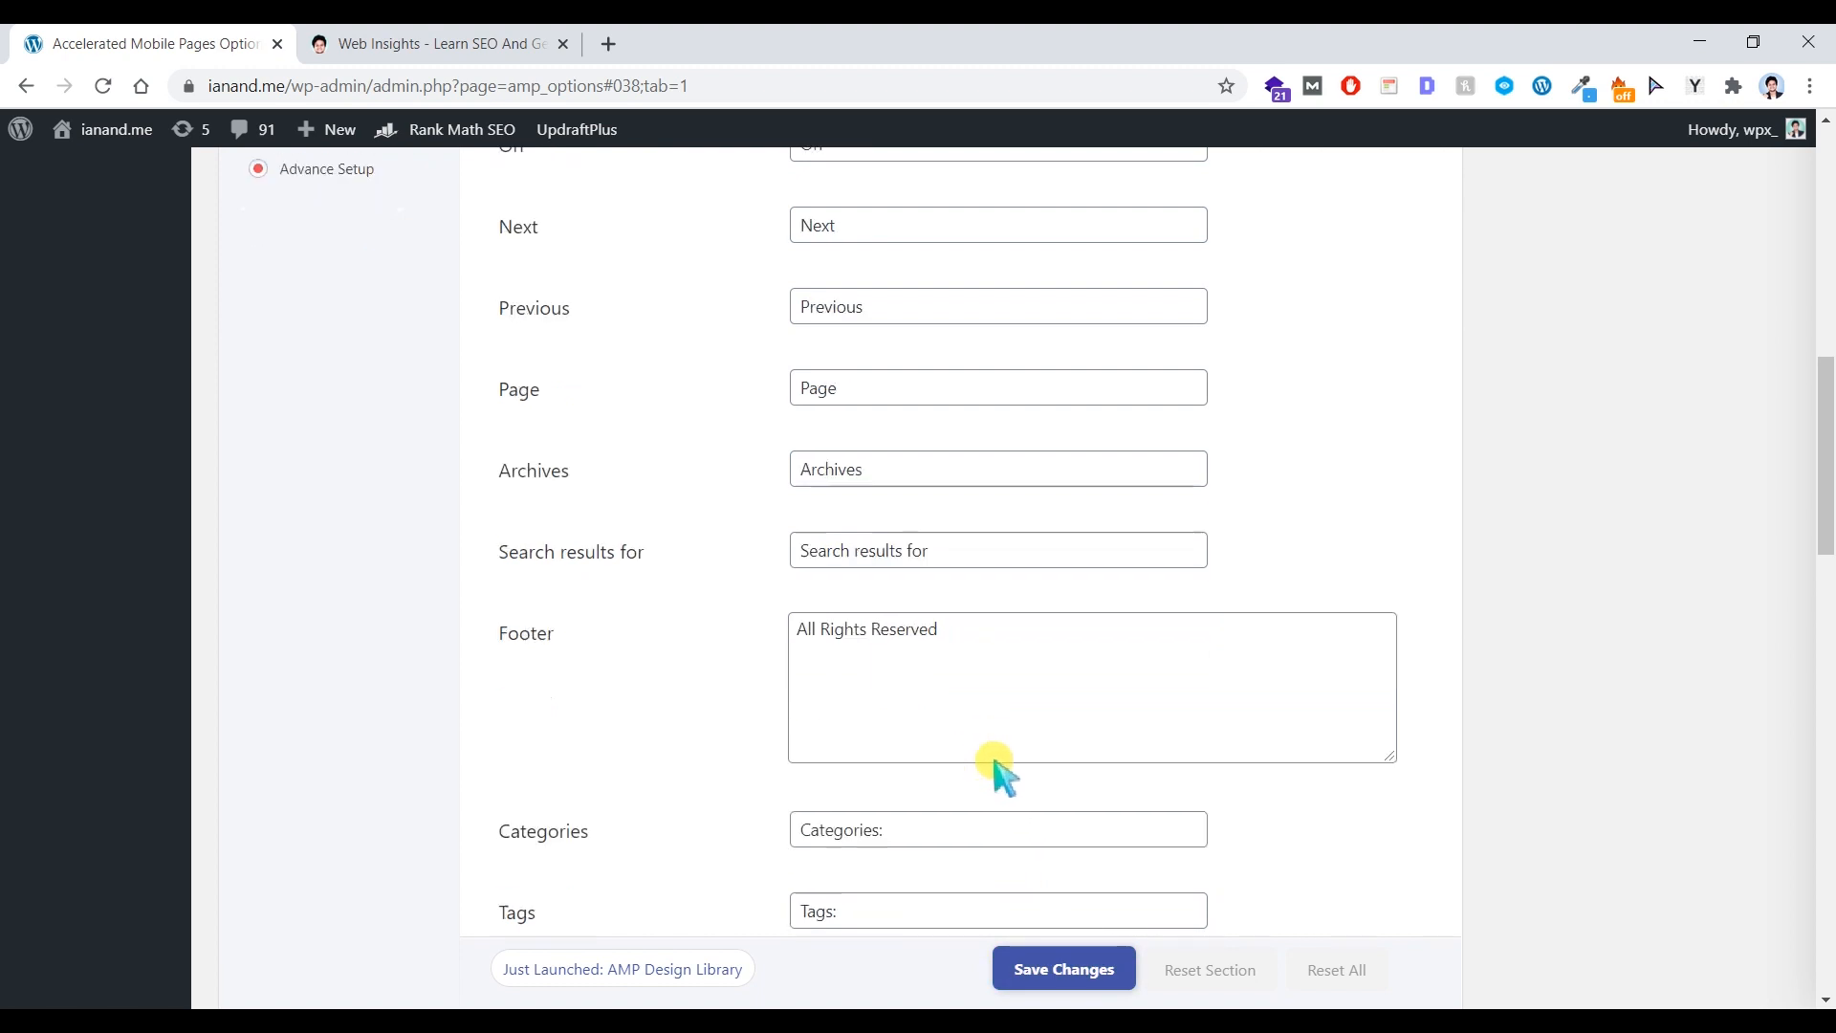
{"action": "scroll", "coordinate": [995, 762], "scroll_direction": "down", "scroll_amount": 1}
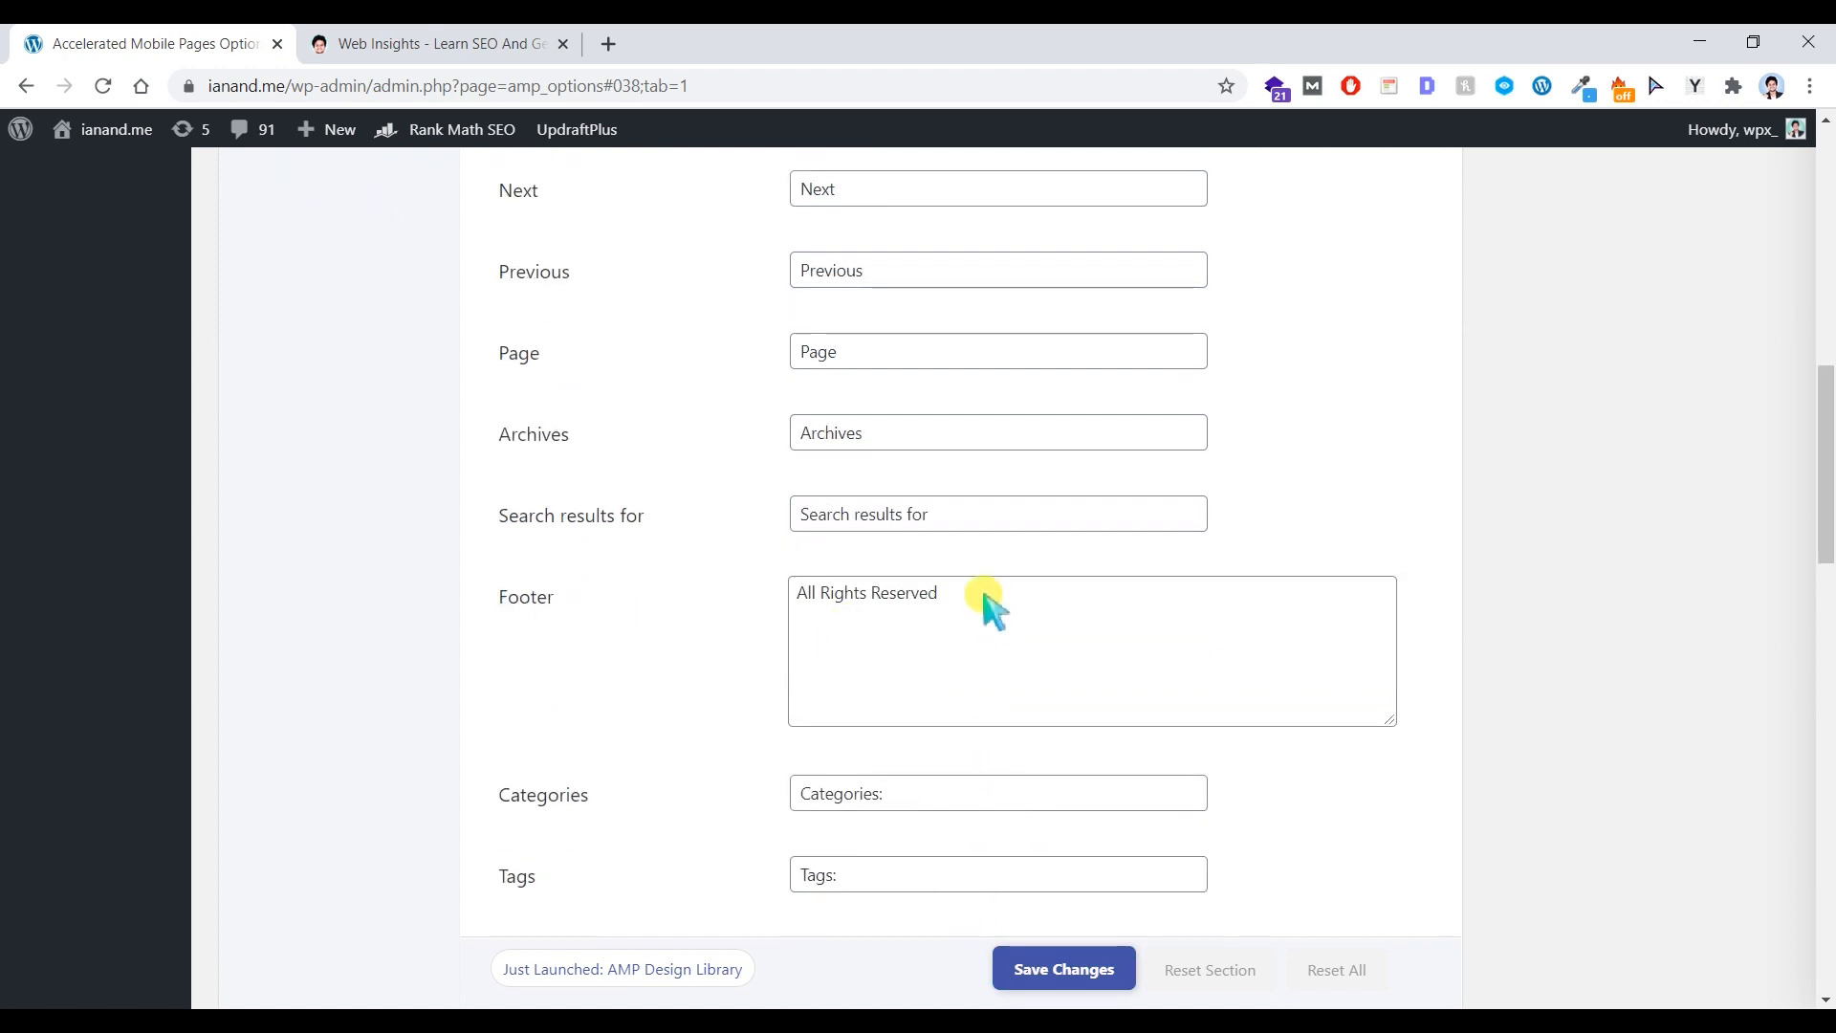
{"action": "left_click_drag", "start_coordinate": [985, 602], "coordinate": [775, 586]}
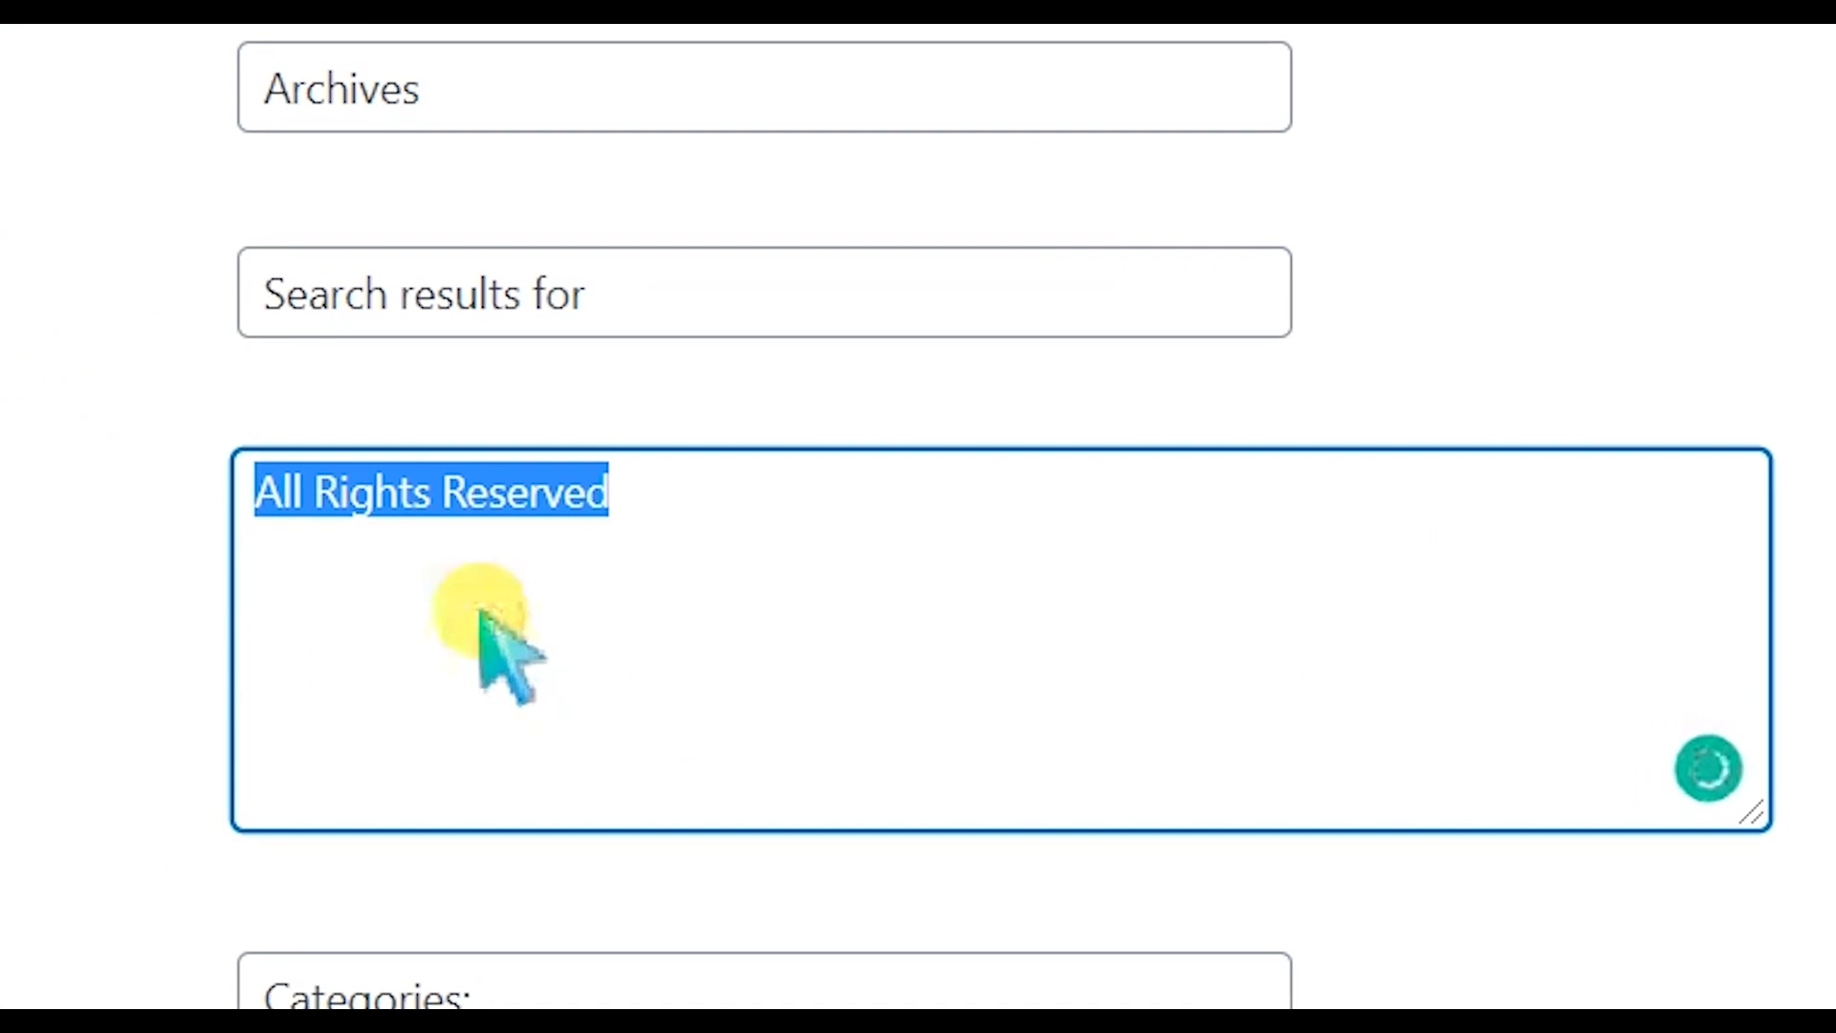
{"action": "left_click", "coordinate": [440, 547]}
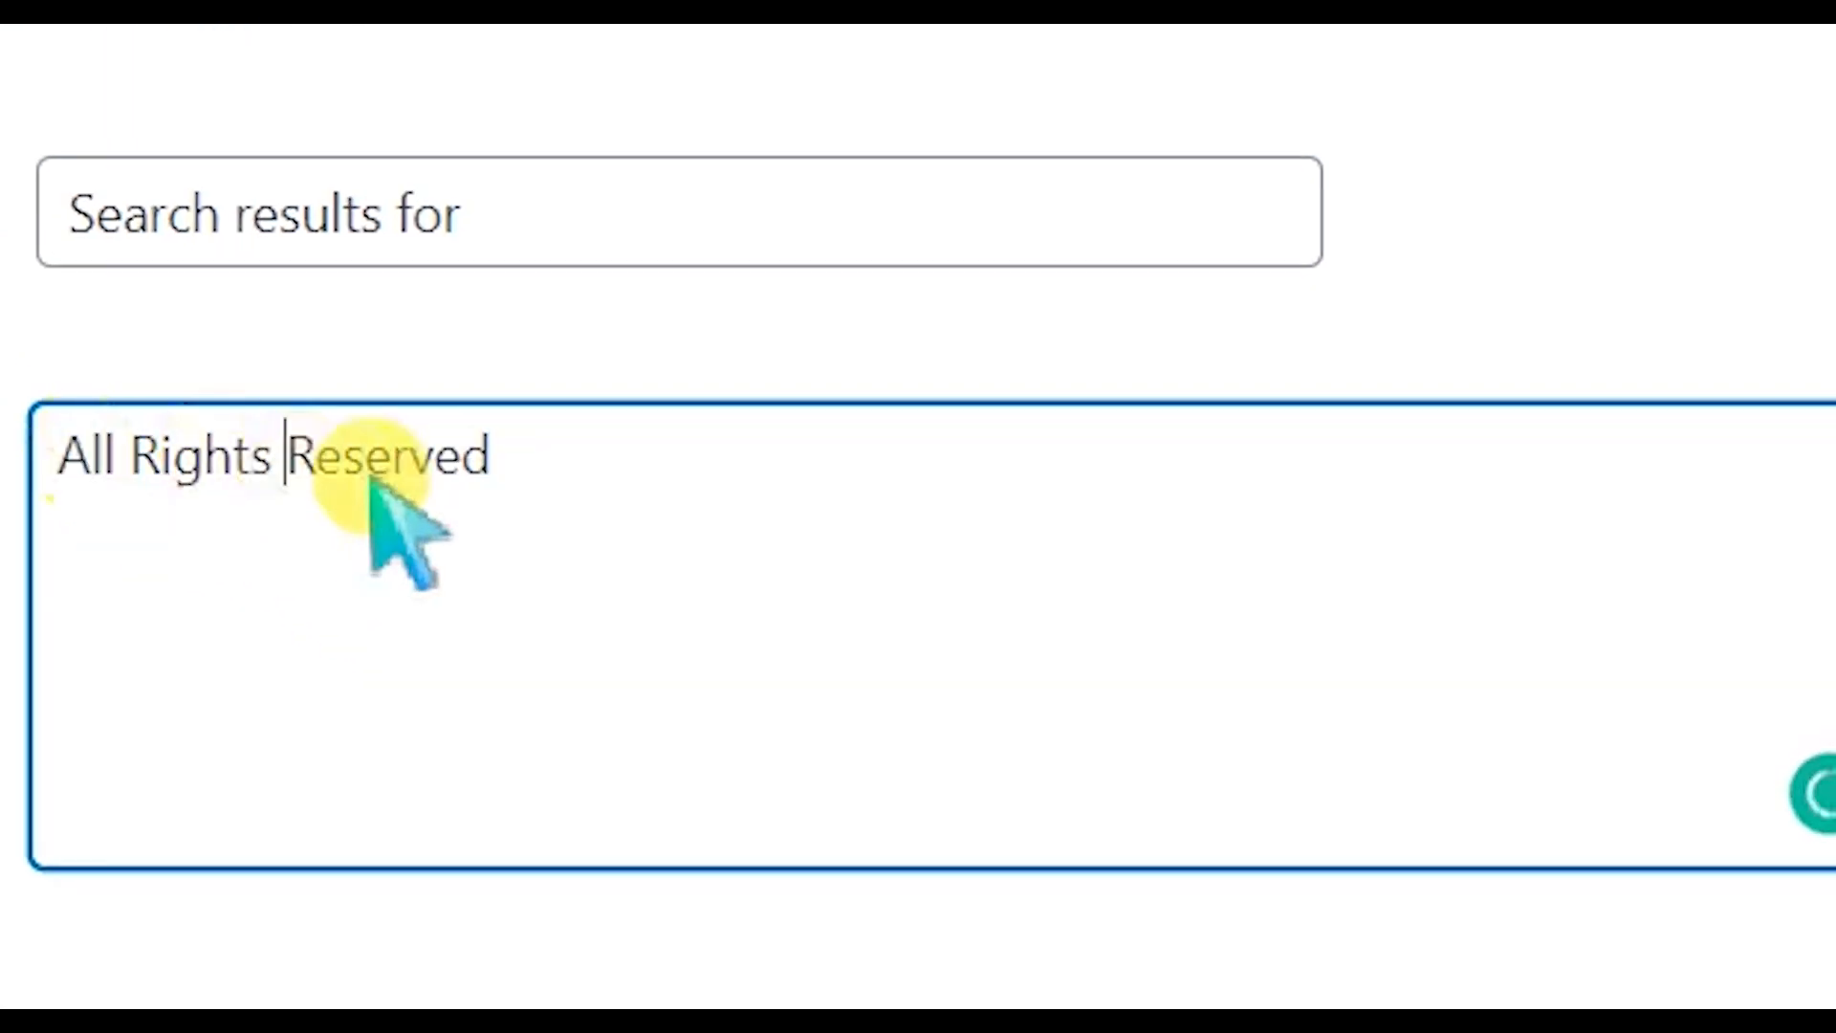
{"action": "left_click_drag", "start_coordinate": [533, 451], "coordinate": [58, 457]}
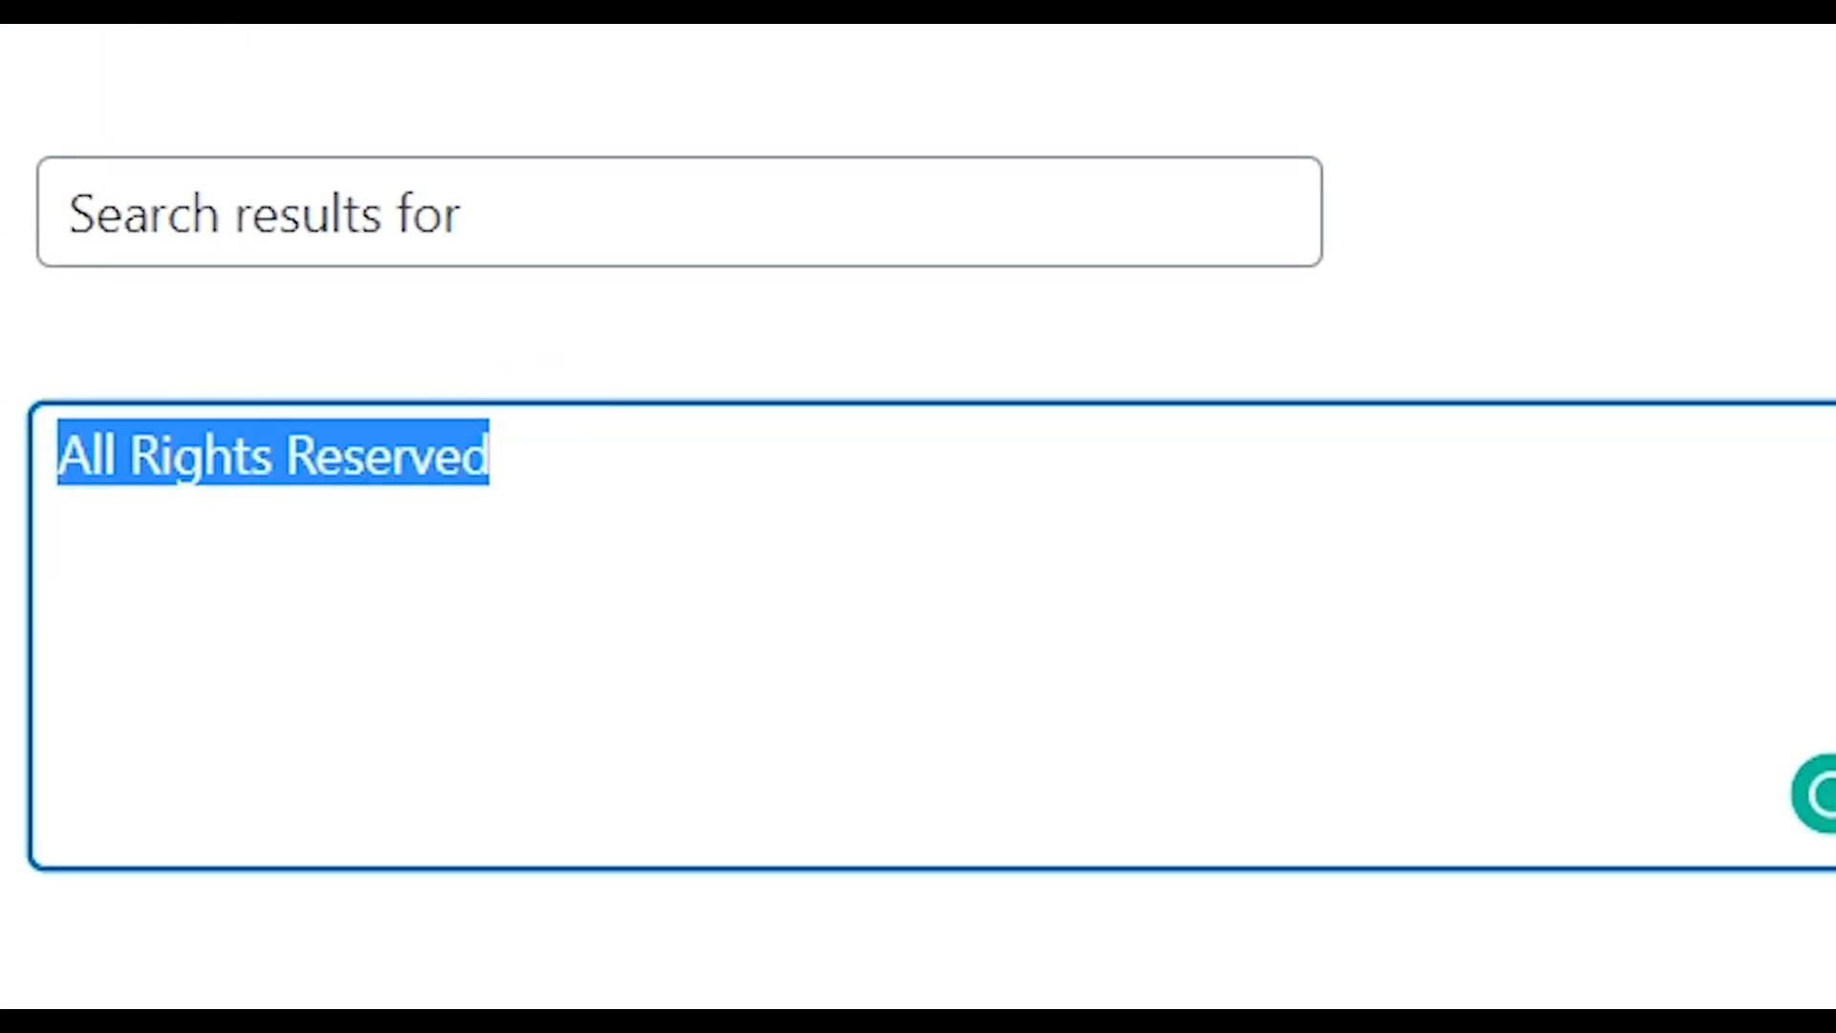
{"action": "type", "text": "A"}
{"action": "key", "text": "BackSpace"}
{"action": "type", "text": "Wh"}
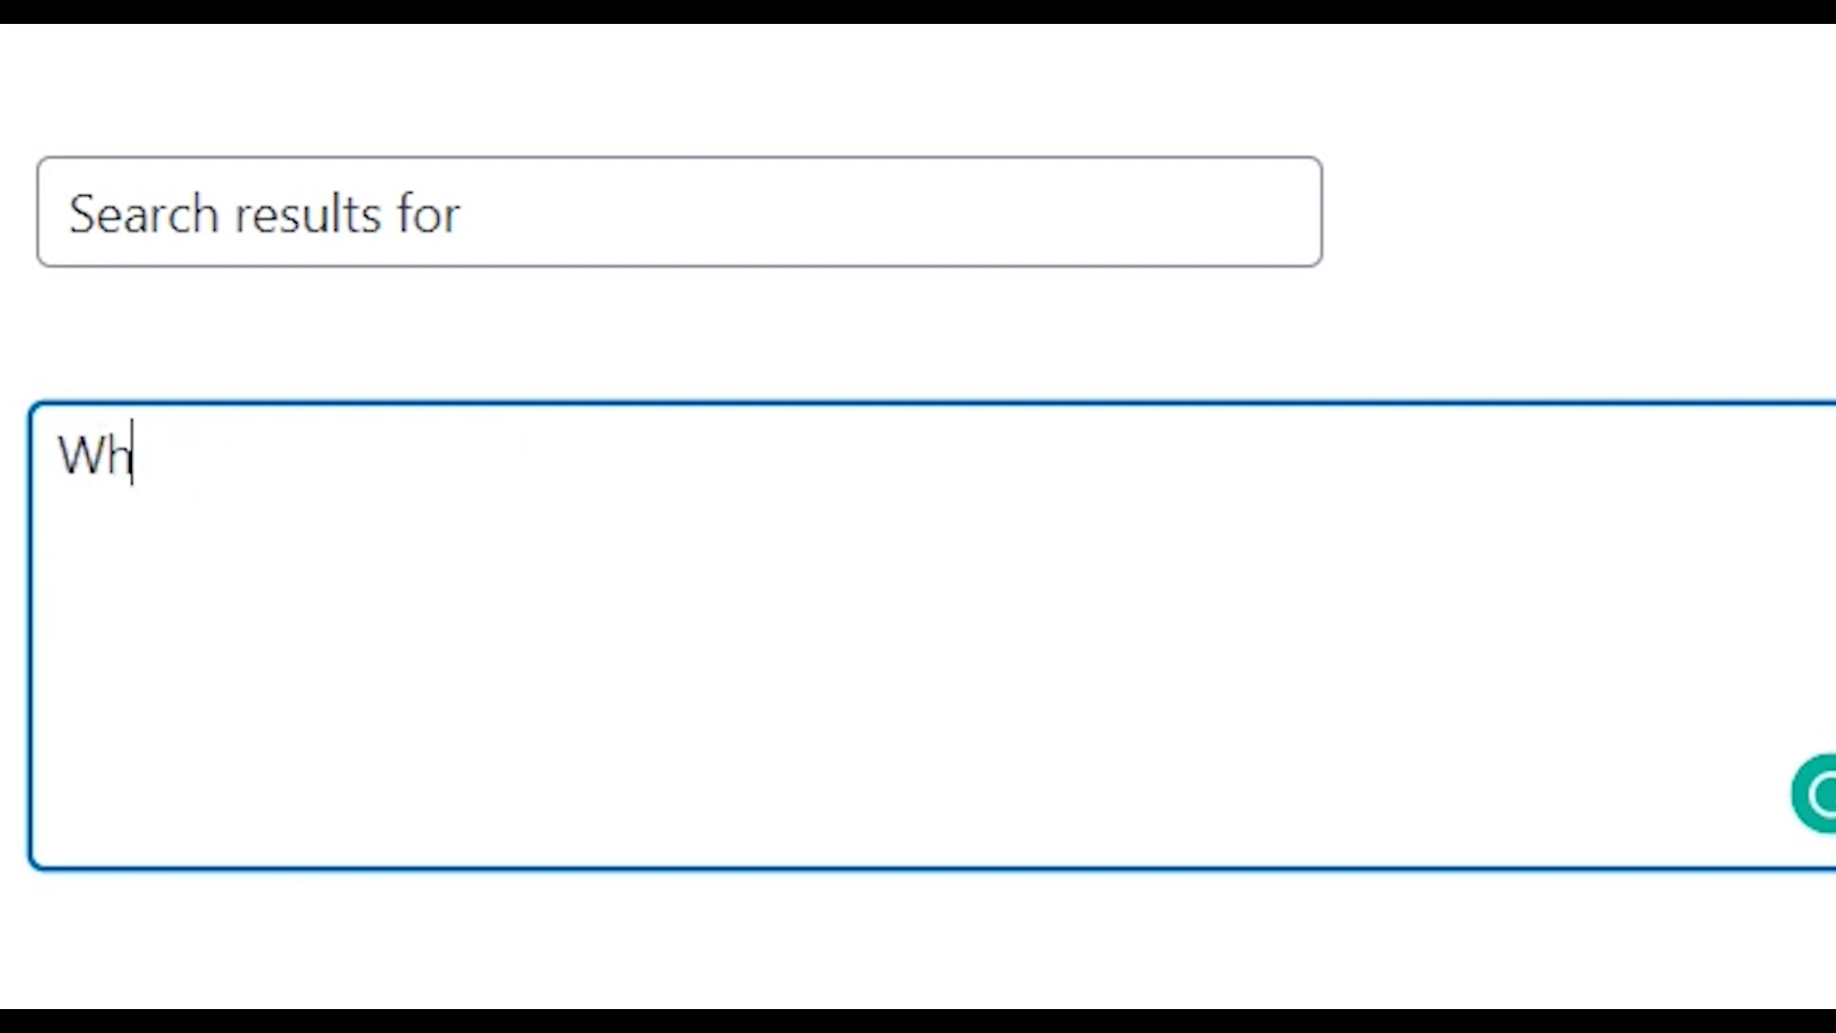
{"action": "type", "text": "at Copy"}
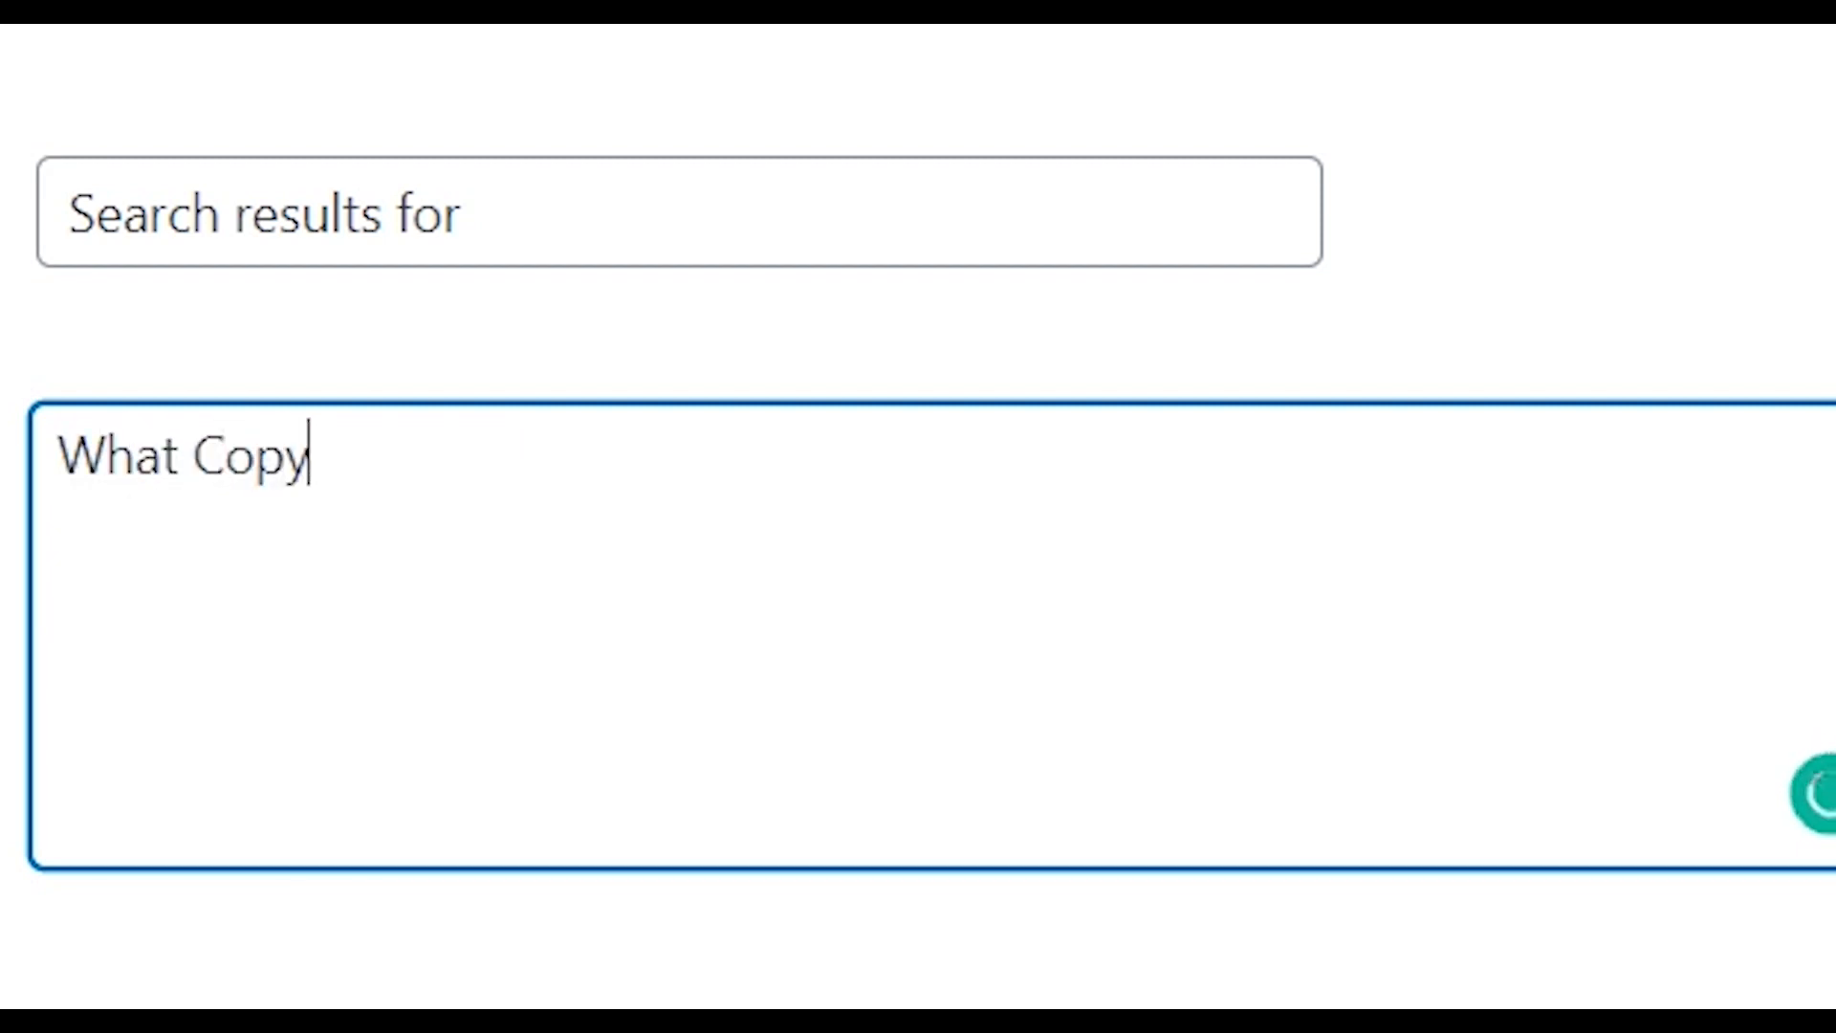
{"action": "type", "text": "rights K"}
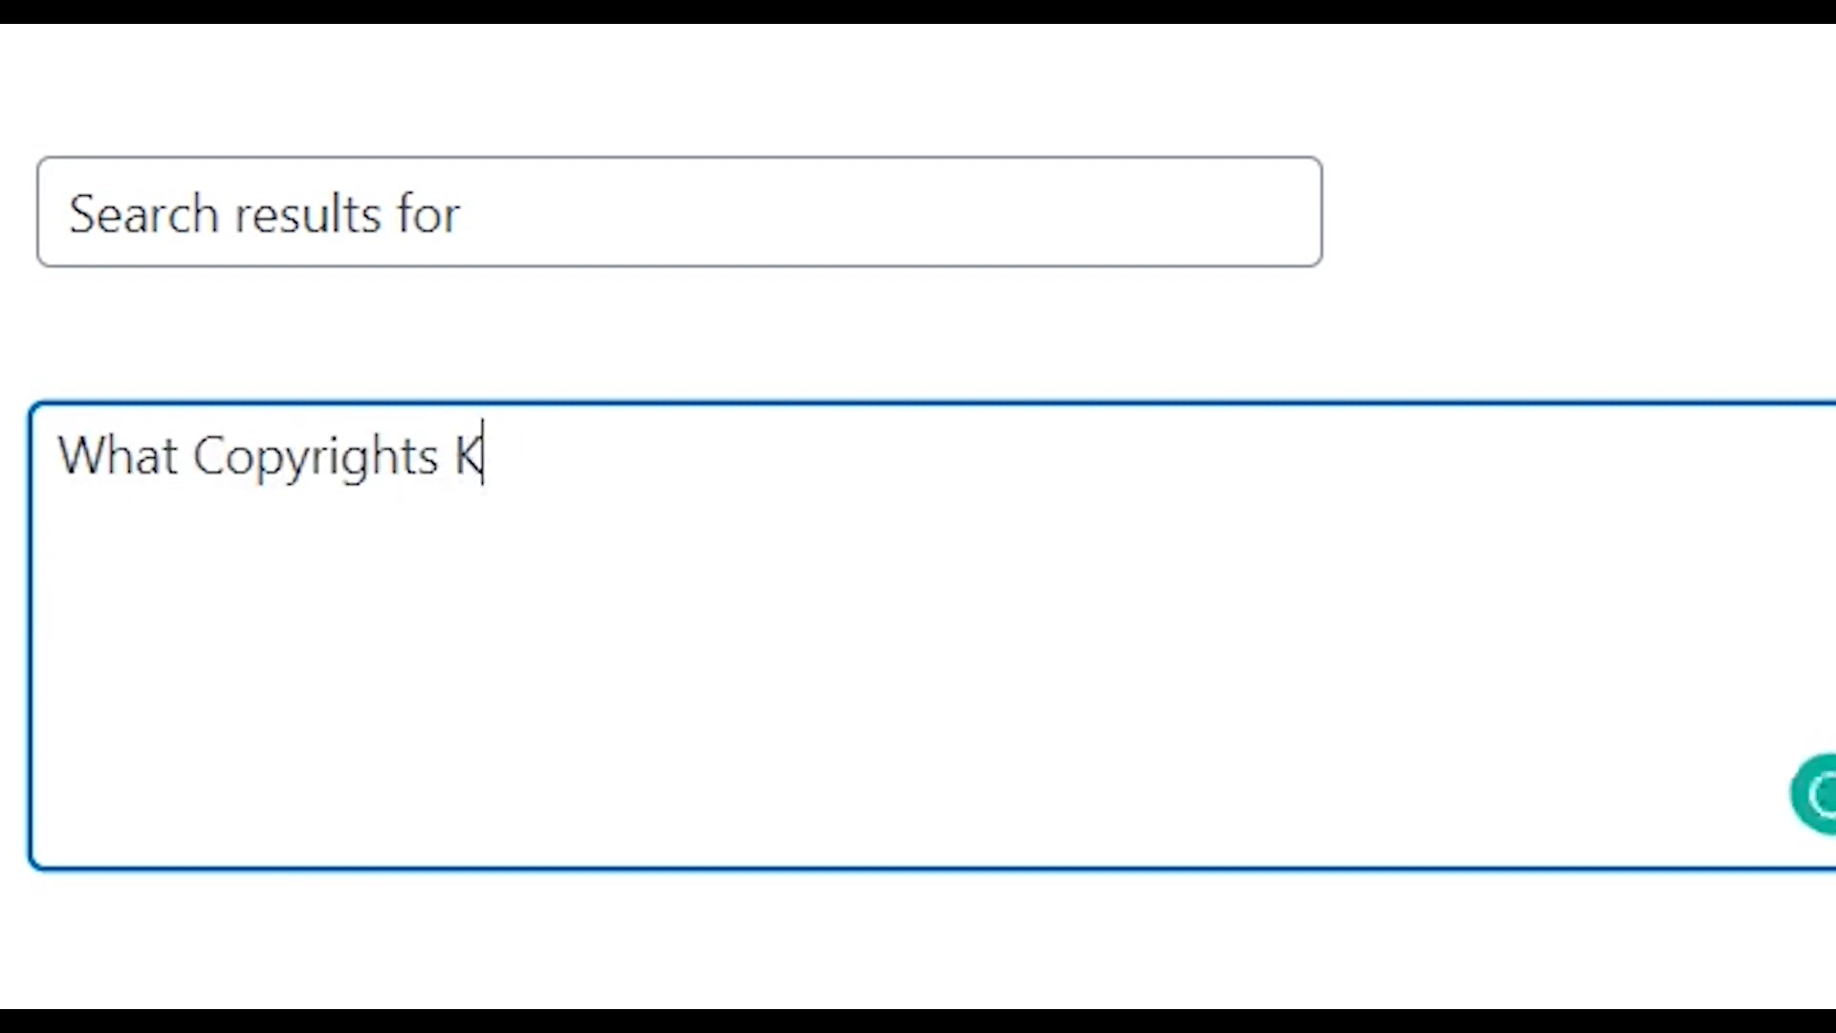
{"action": "type", "text": "nowledge "}
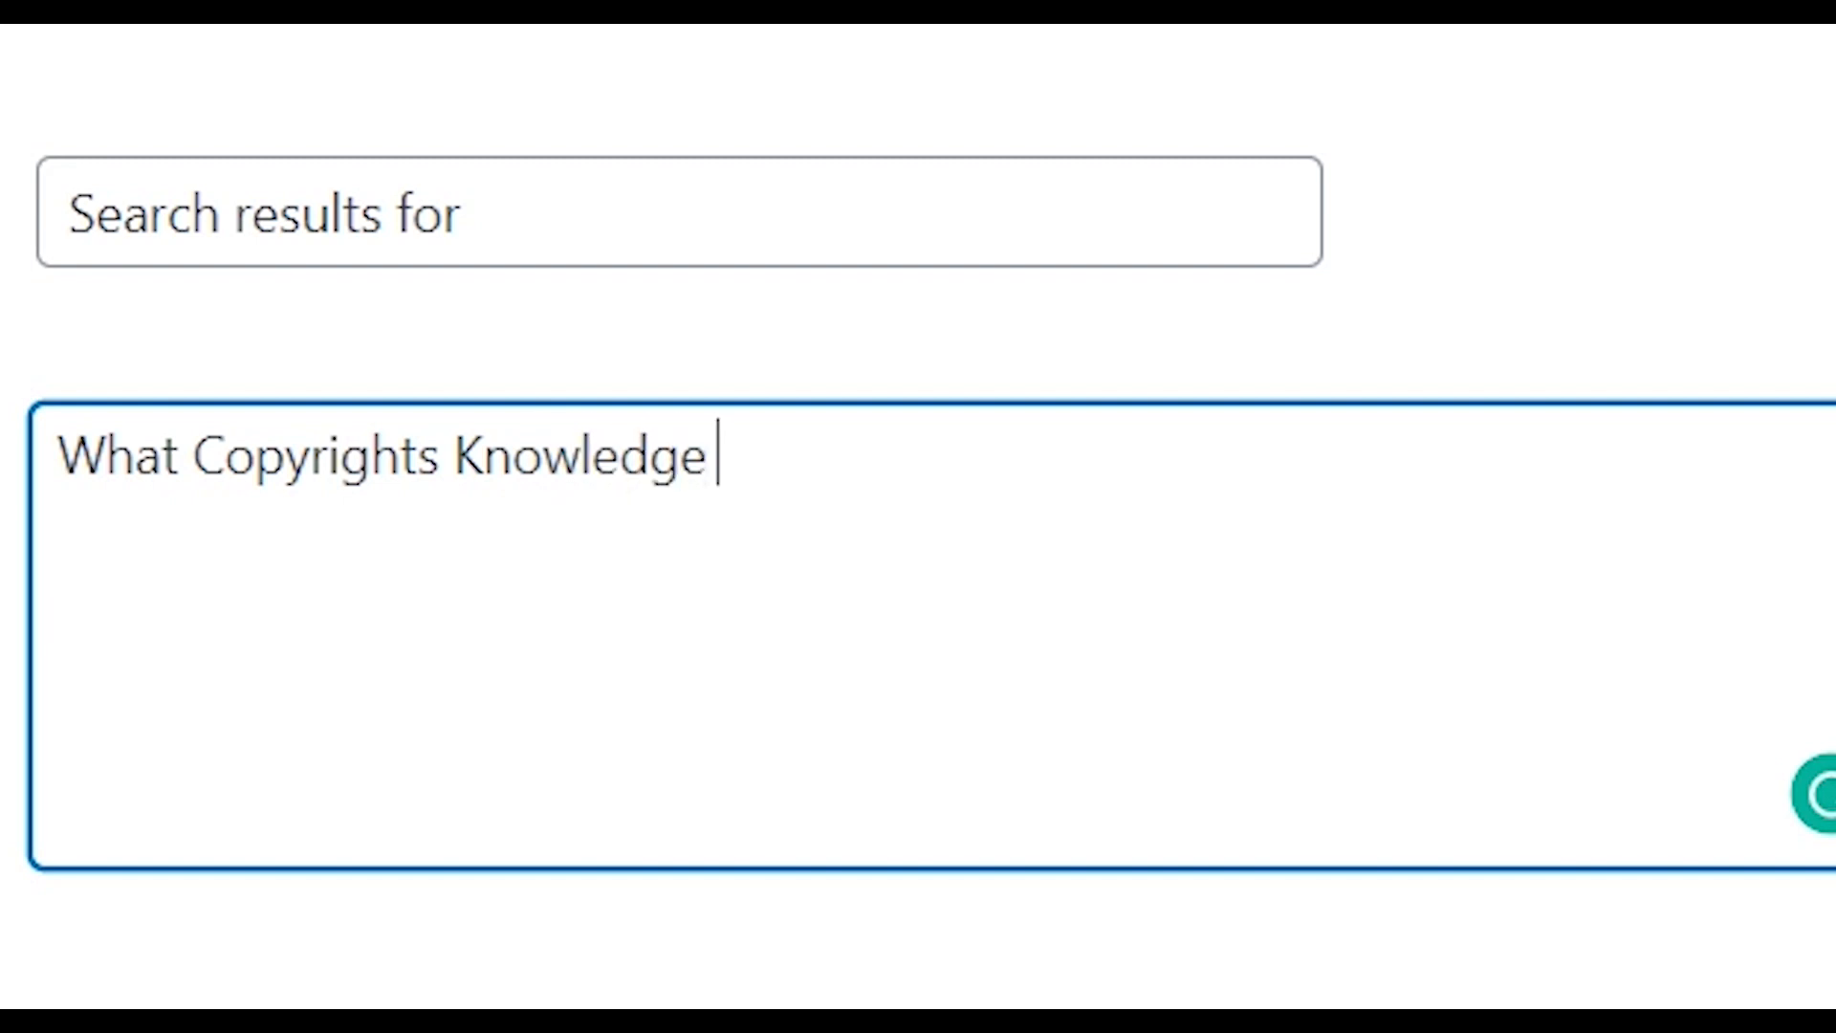
{"action": "type", "text": "is FREE!"}
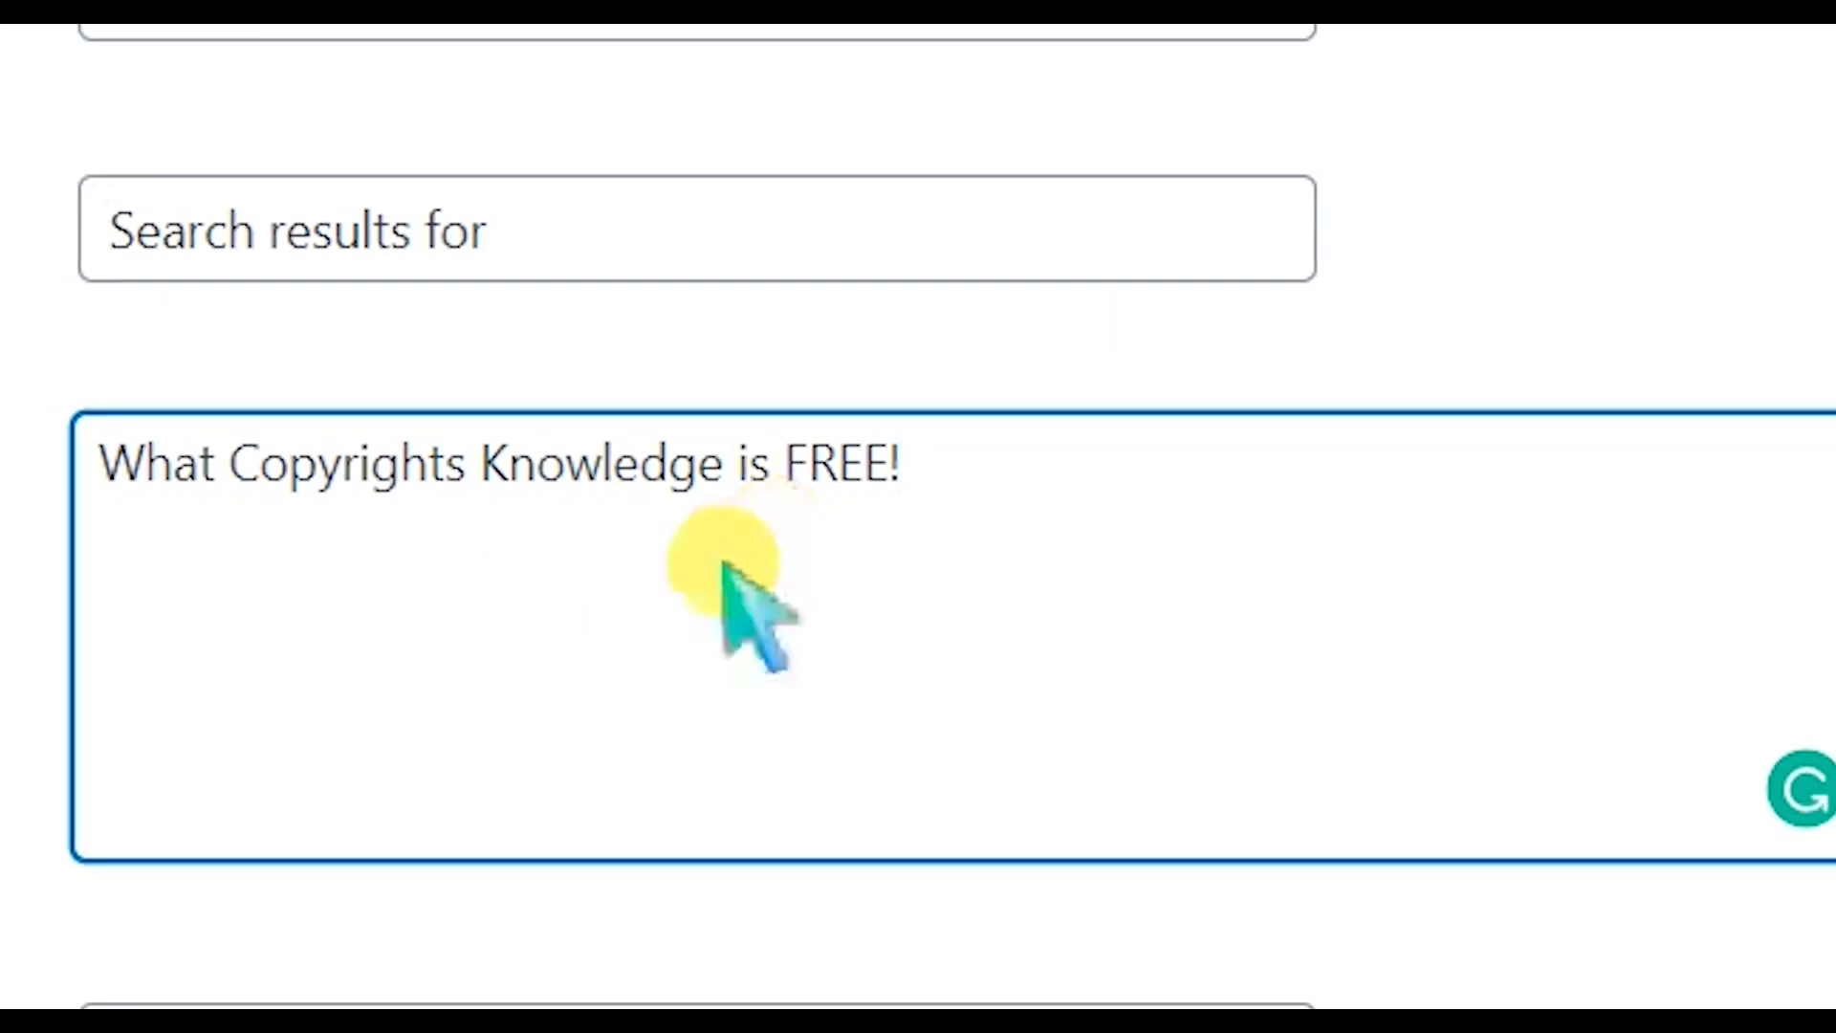
- Look through the remaining translation texts and save the Translation Panel changes
{"action": "scroll", "coordinate": [792, 660], "scroll_direction": "down", "scroll_amount": 15}
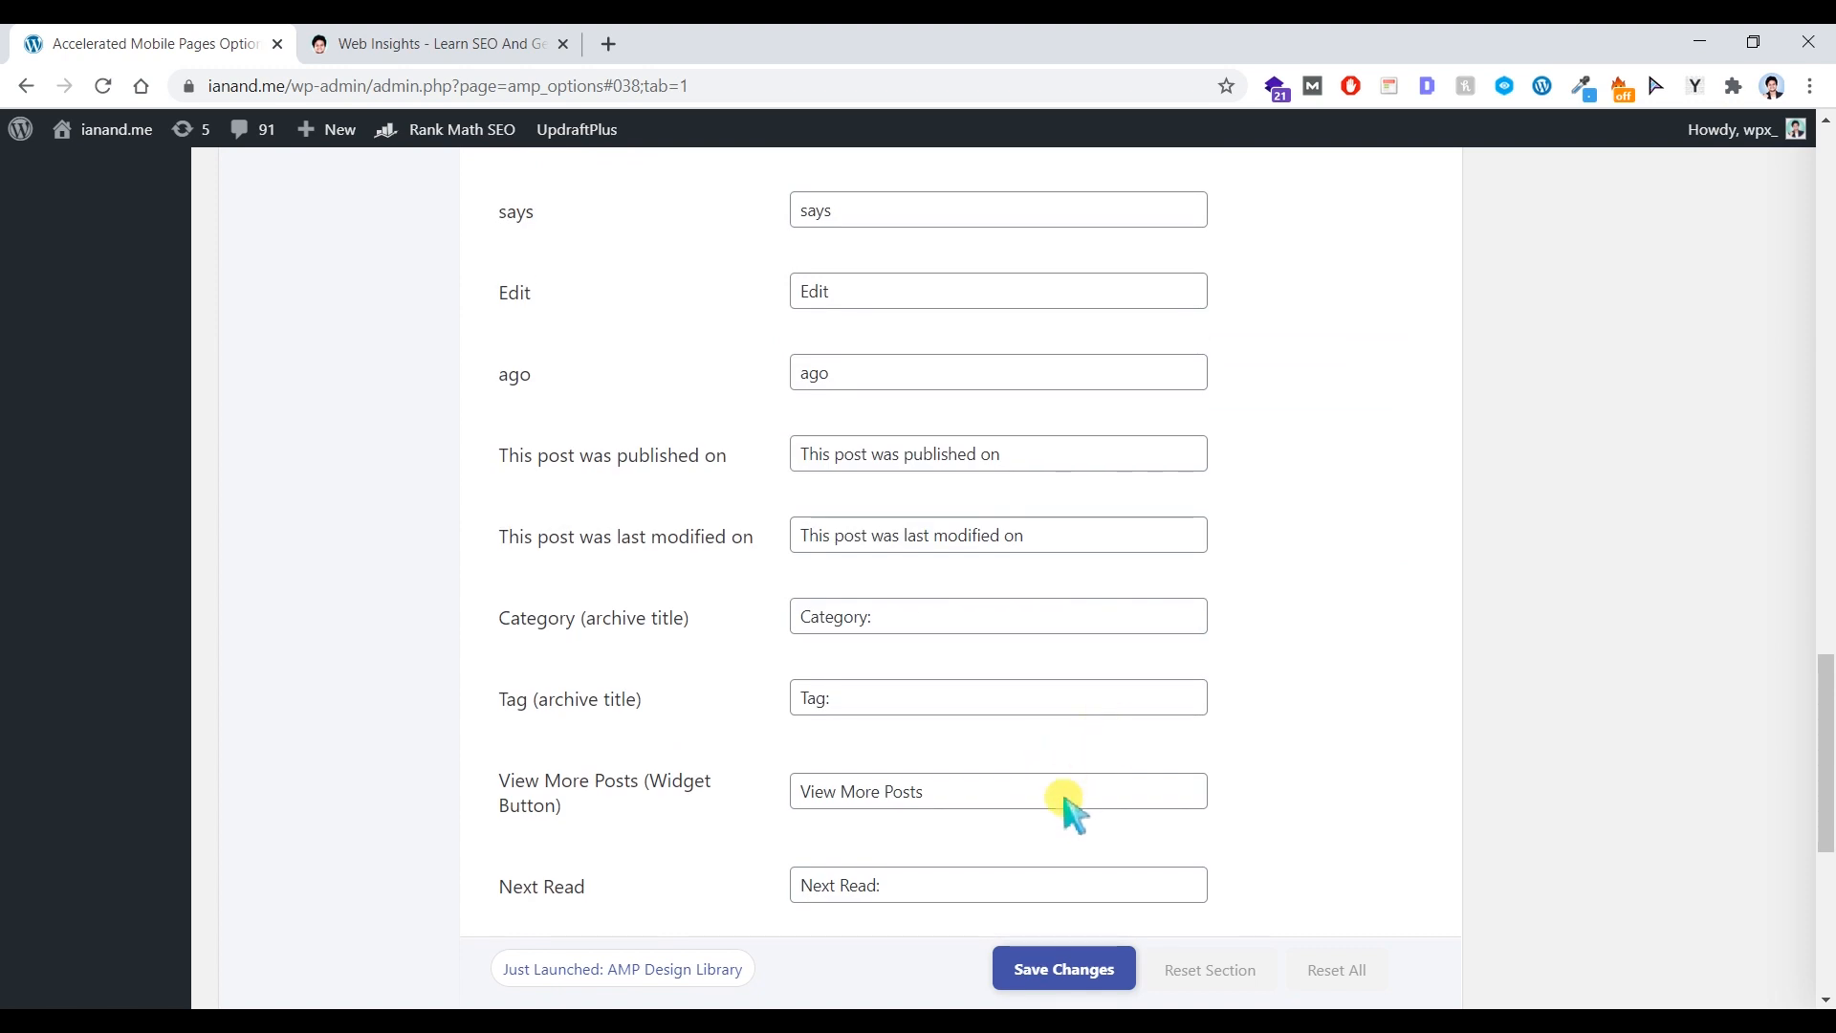
{"action": "scroll", "coordinate": [1069, 861], "scroll_direction": "down", "scroll_amount": 5}
{"action": "left_click", "coordinate": [1084, 963]}
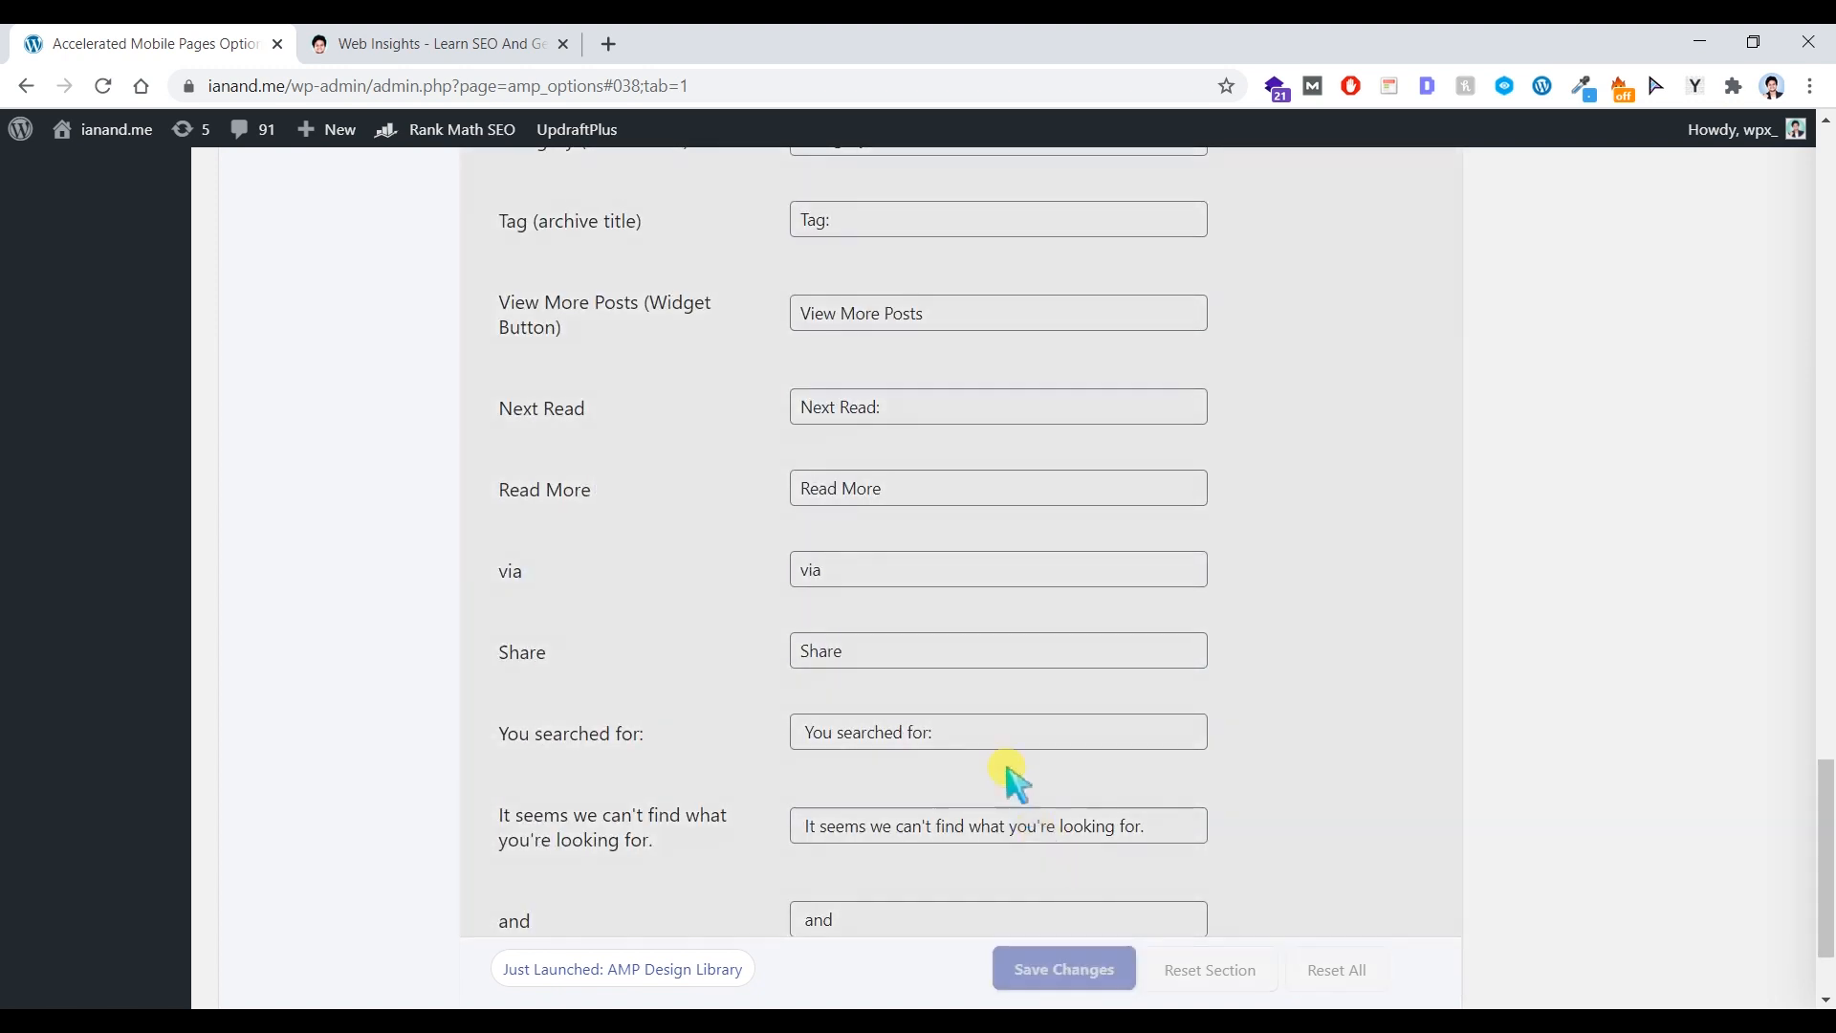
{"action": "scroll", "coordinate": [980, 760], "scroll_direction": "down", "scroll_amount": 2}
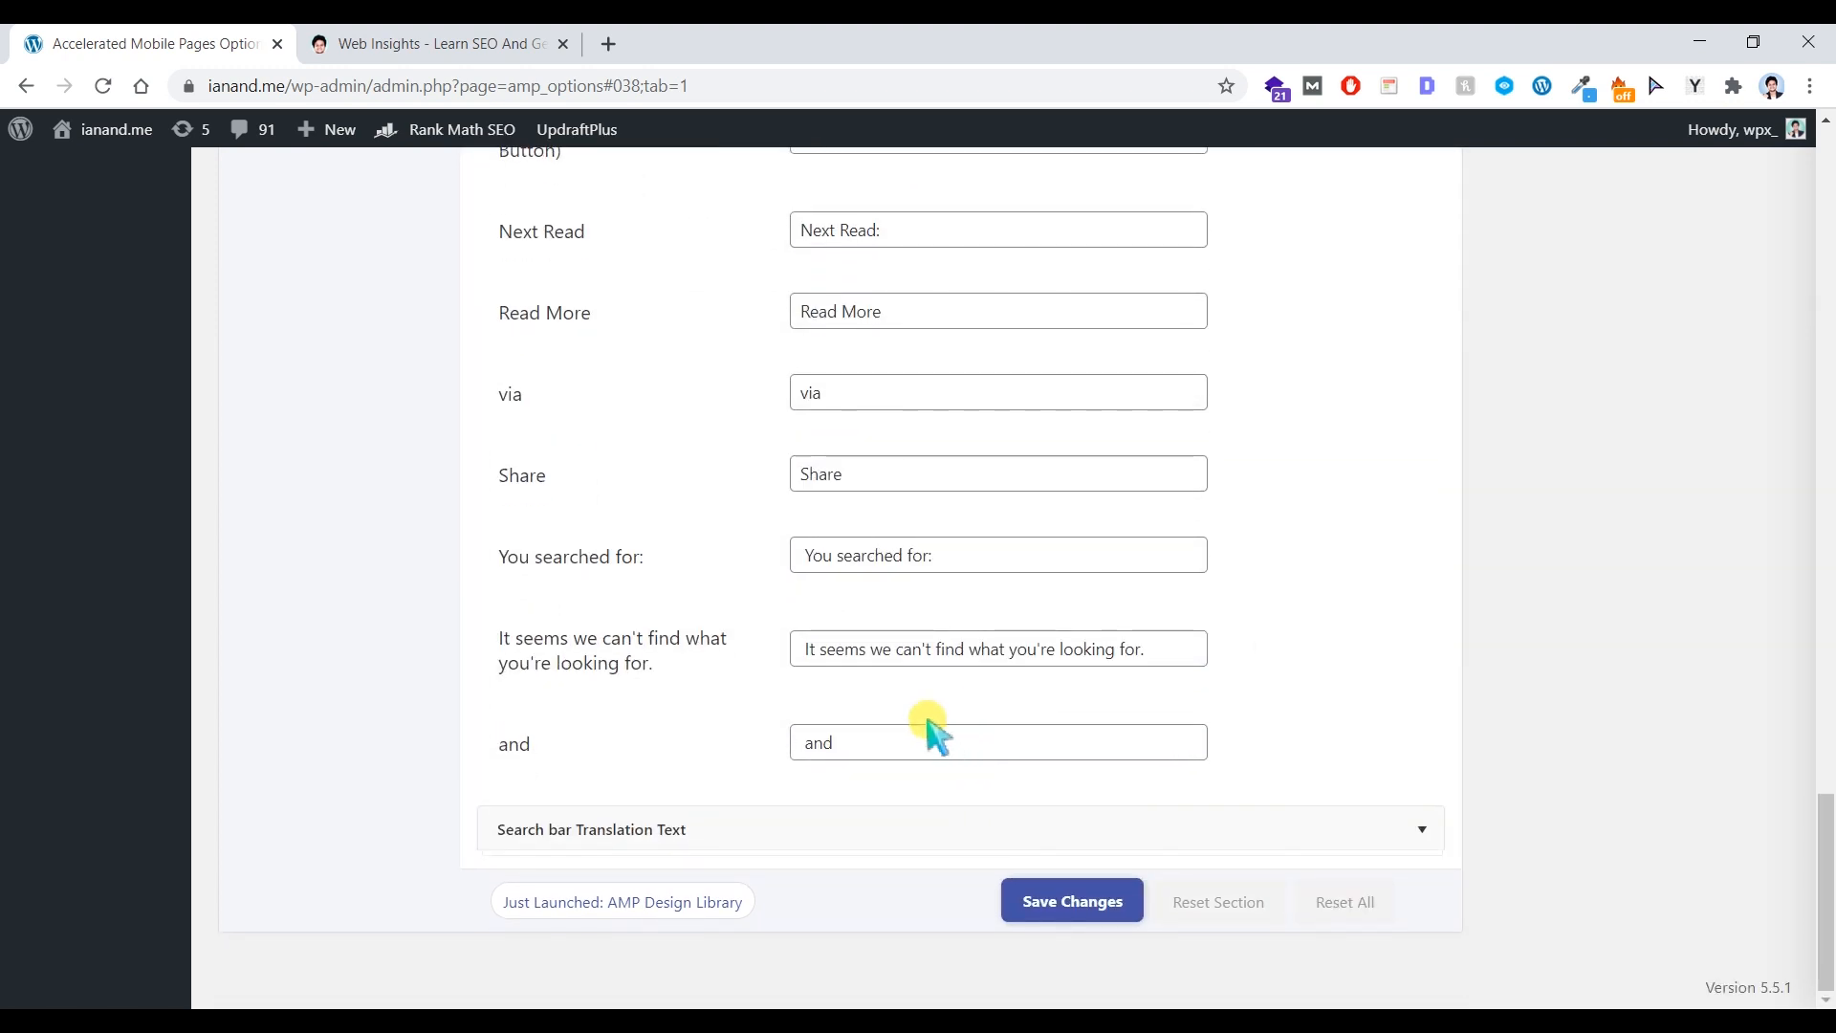
- Open the Themes section of the Design settings and examine the available AMP layouts
{"action": "scroll", "coordinate": [869, 705], "scroll_direction": "up", "scroll_amount": 20}
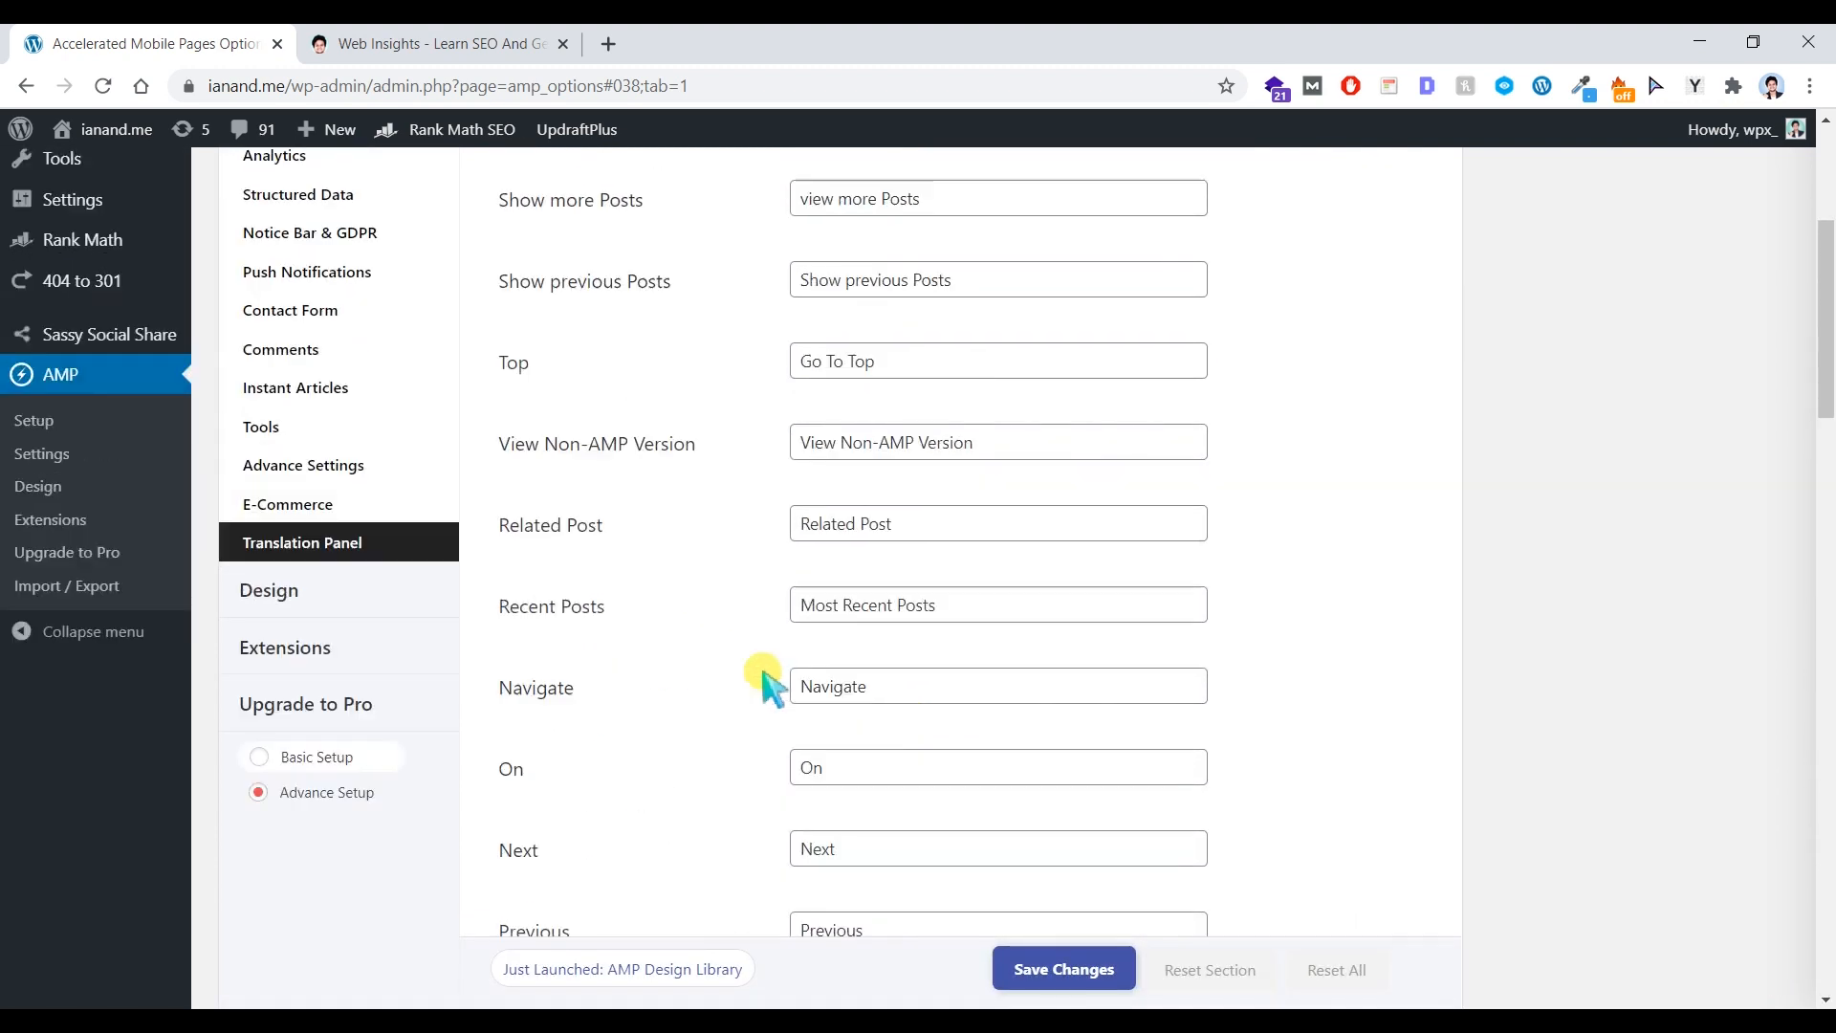
{"action": "left_click", "coordinate": [369, 607]}
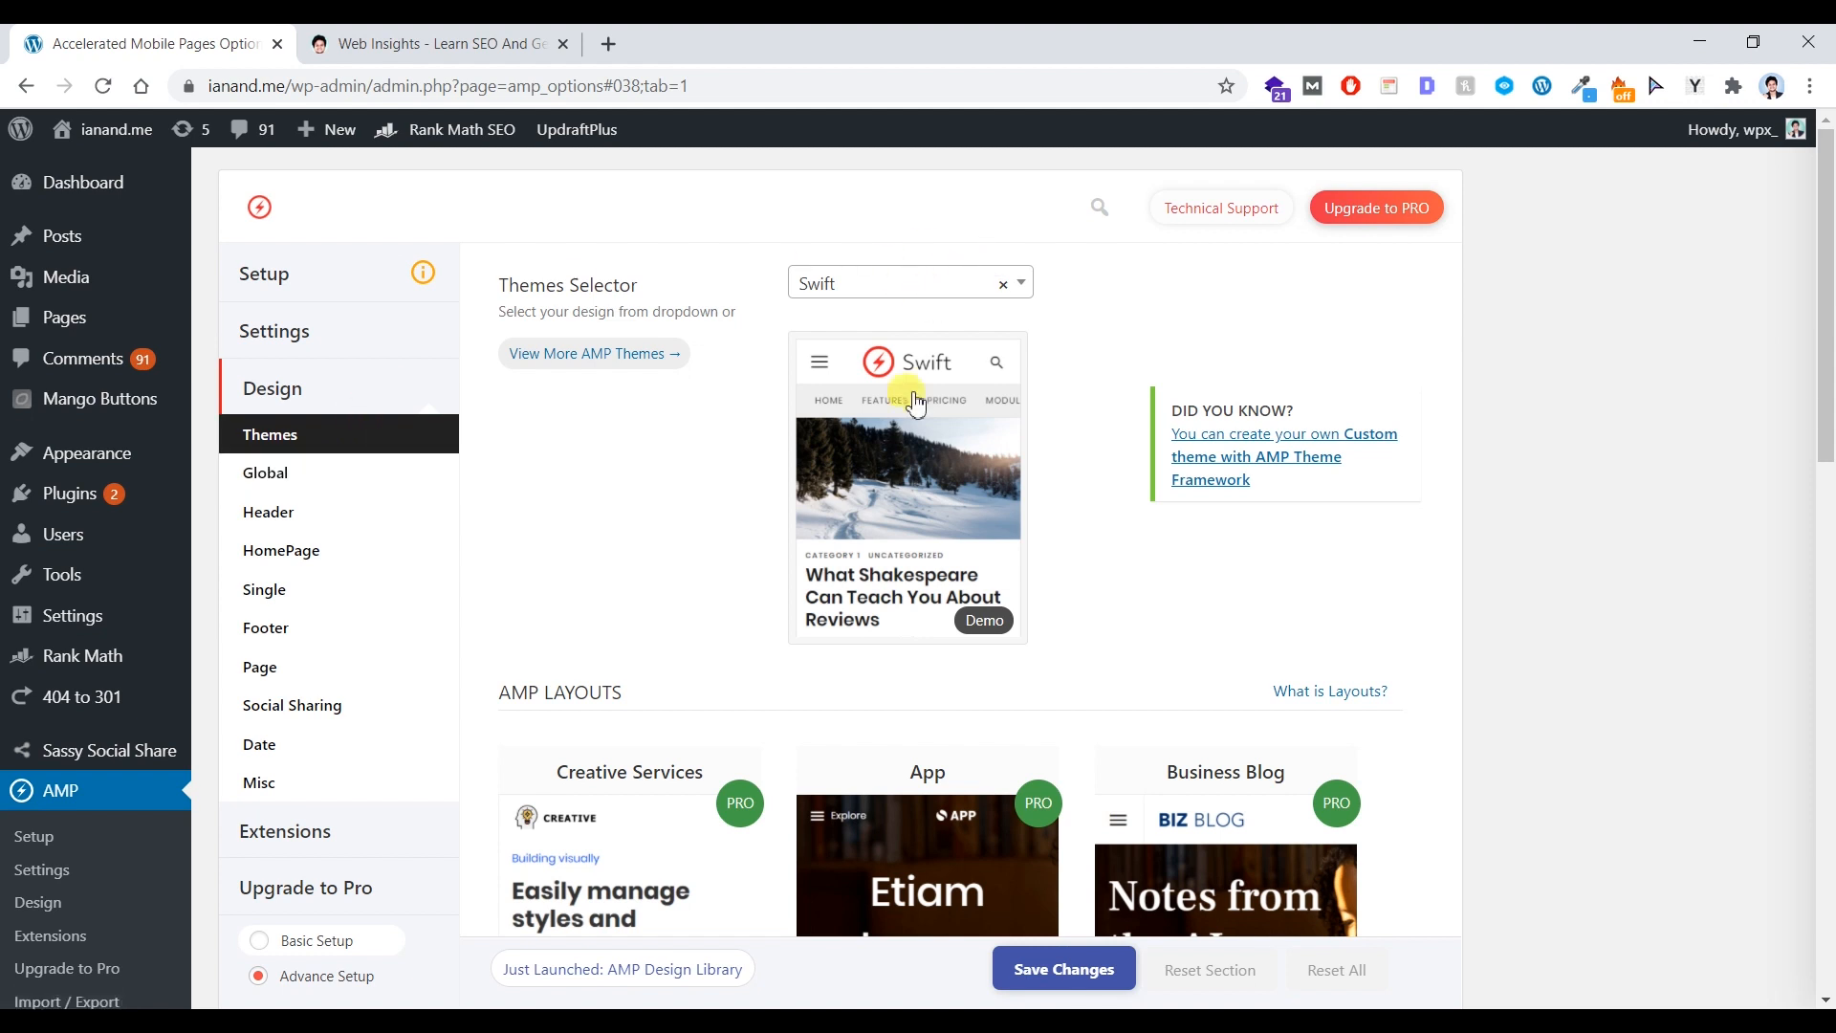
{"action": "scroll", "coordinate": [934, 304], "scroll_direction": "down", "scroll_amount": 6}
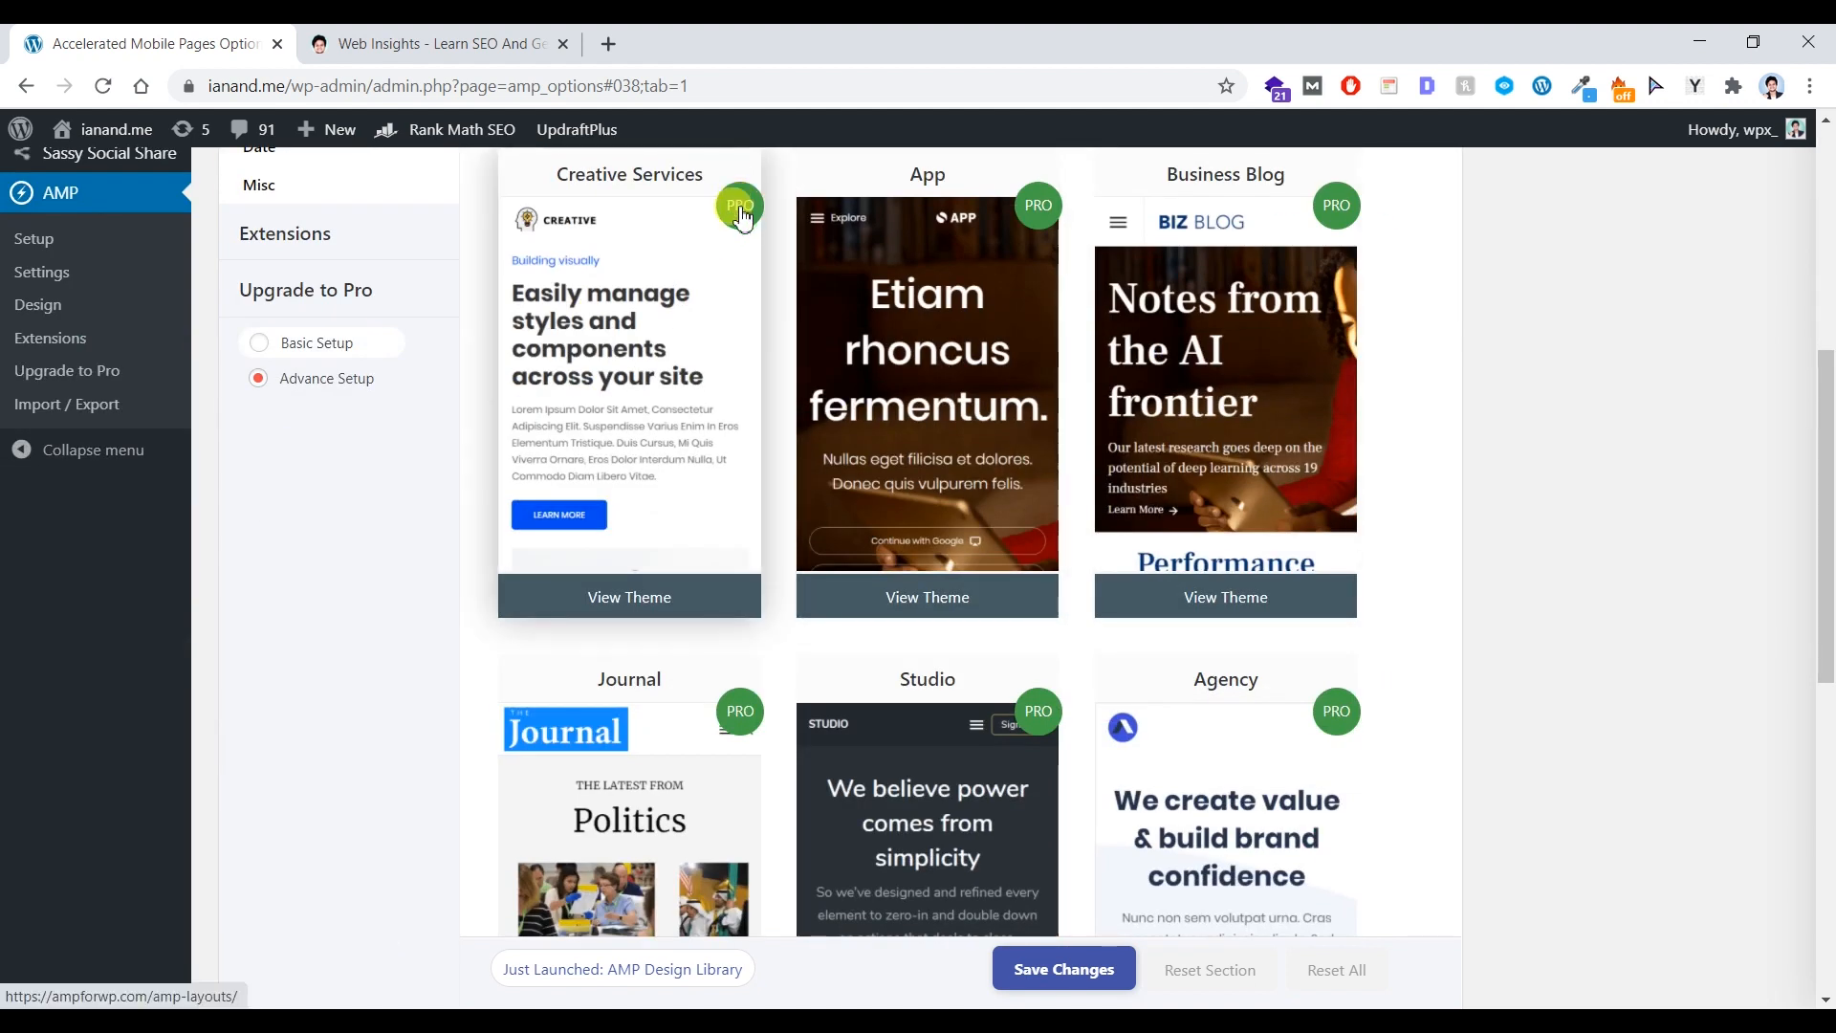
{"action": "scroll", "coordinate": [1283, 500], "scroll_direction": "down", "scroll_amount": 4}
{"action": "scroll", "coordinate": [1396, 660], "scroll_direction": "down", "scroll_amount": 5}
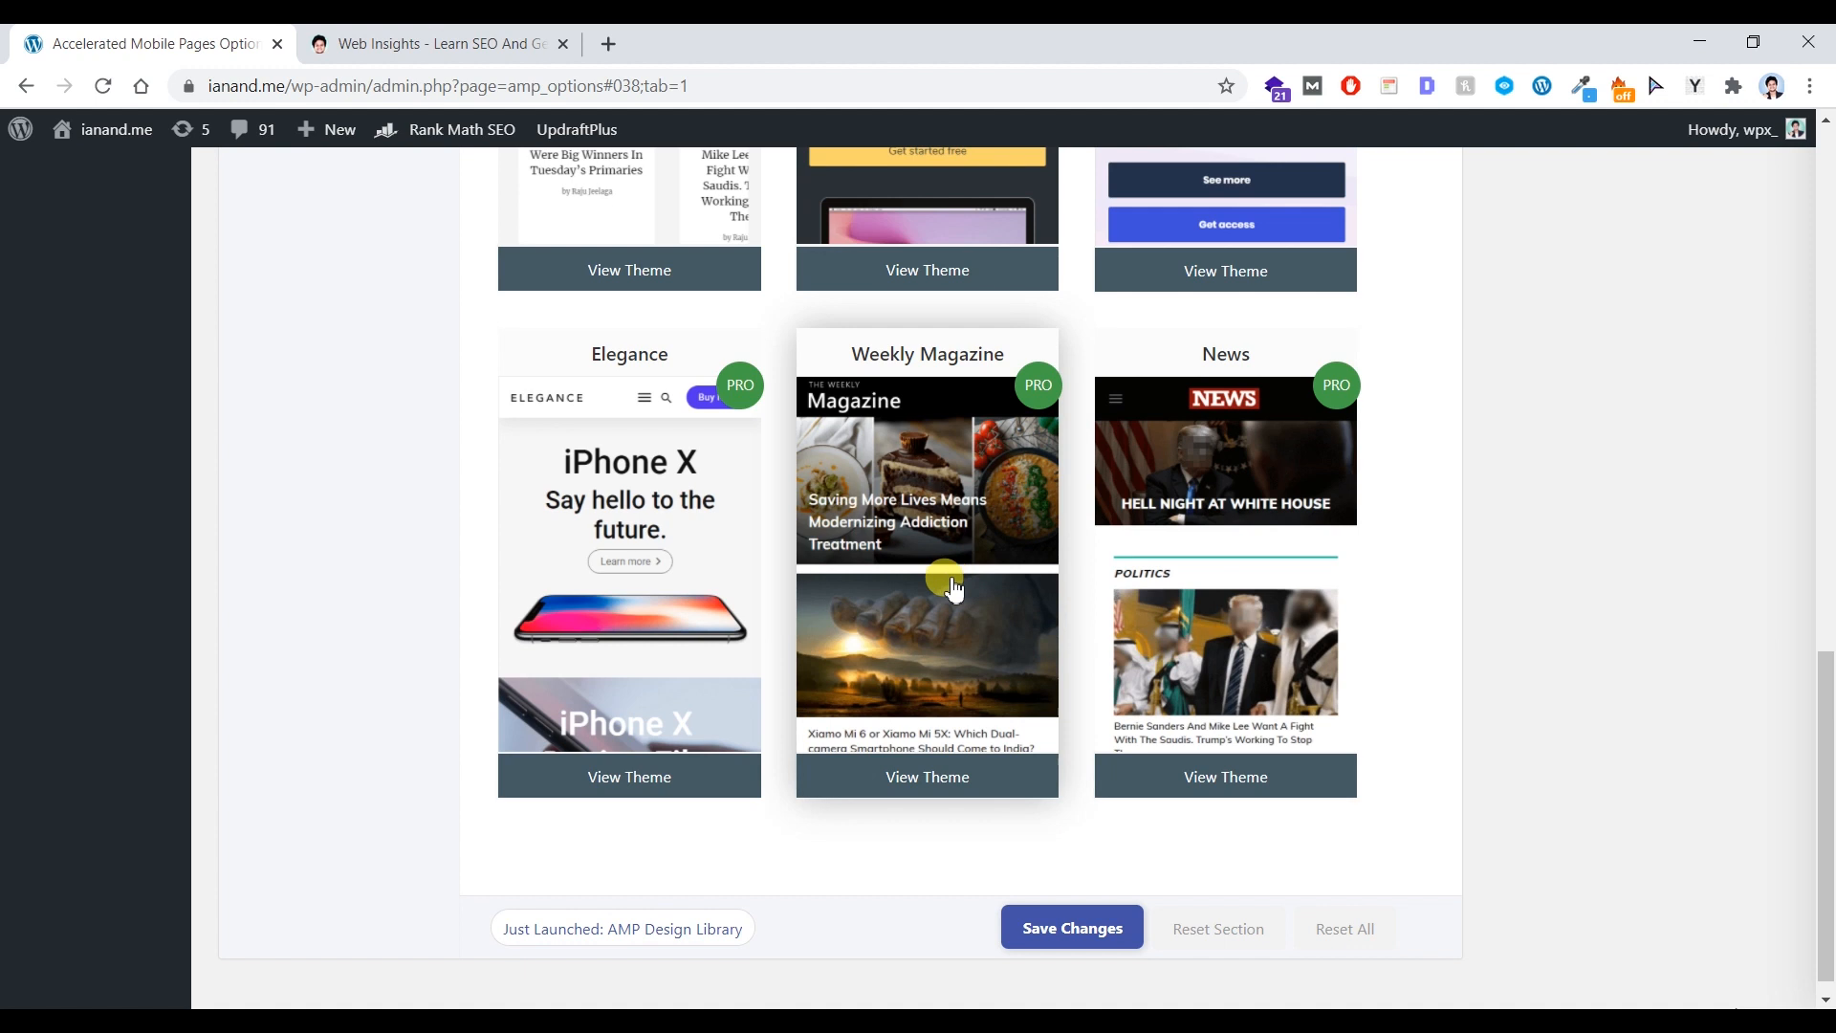
{"action": "scroll", "coordinate": [901, 604], "scroll_direction": "up", "scroll_amount": 10}
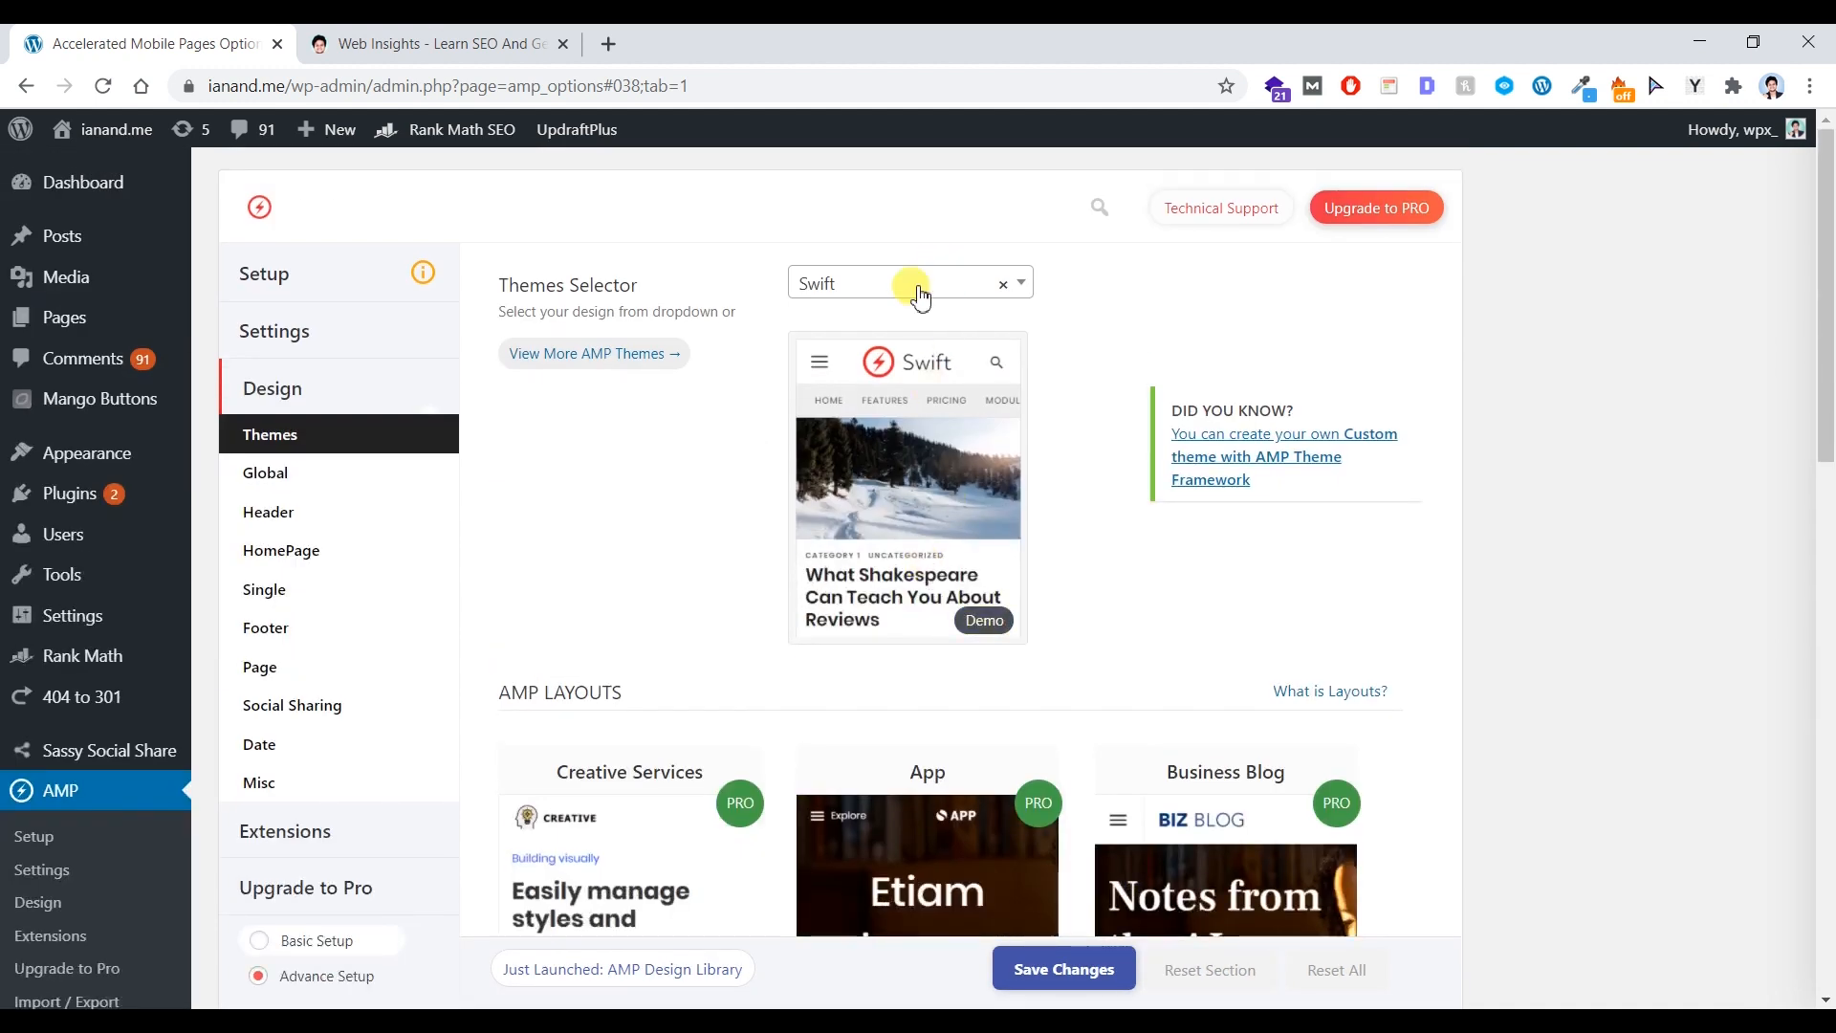
- Choose Design Three as the AMP theme in the Themes Selector
{"action": "left_click", "coordinate": [918, 292]}
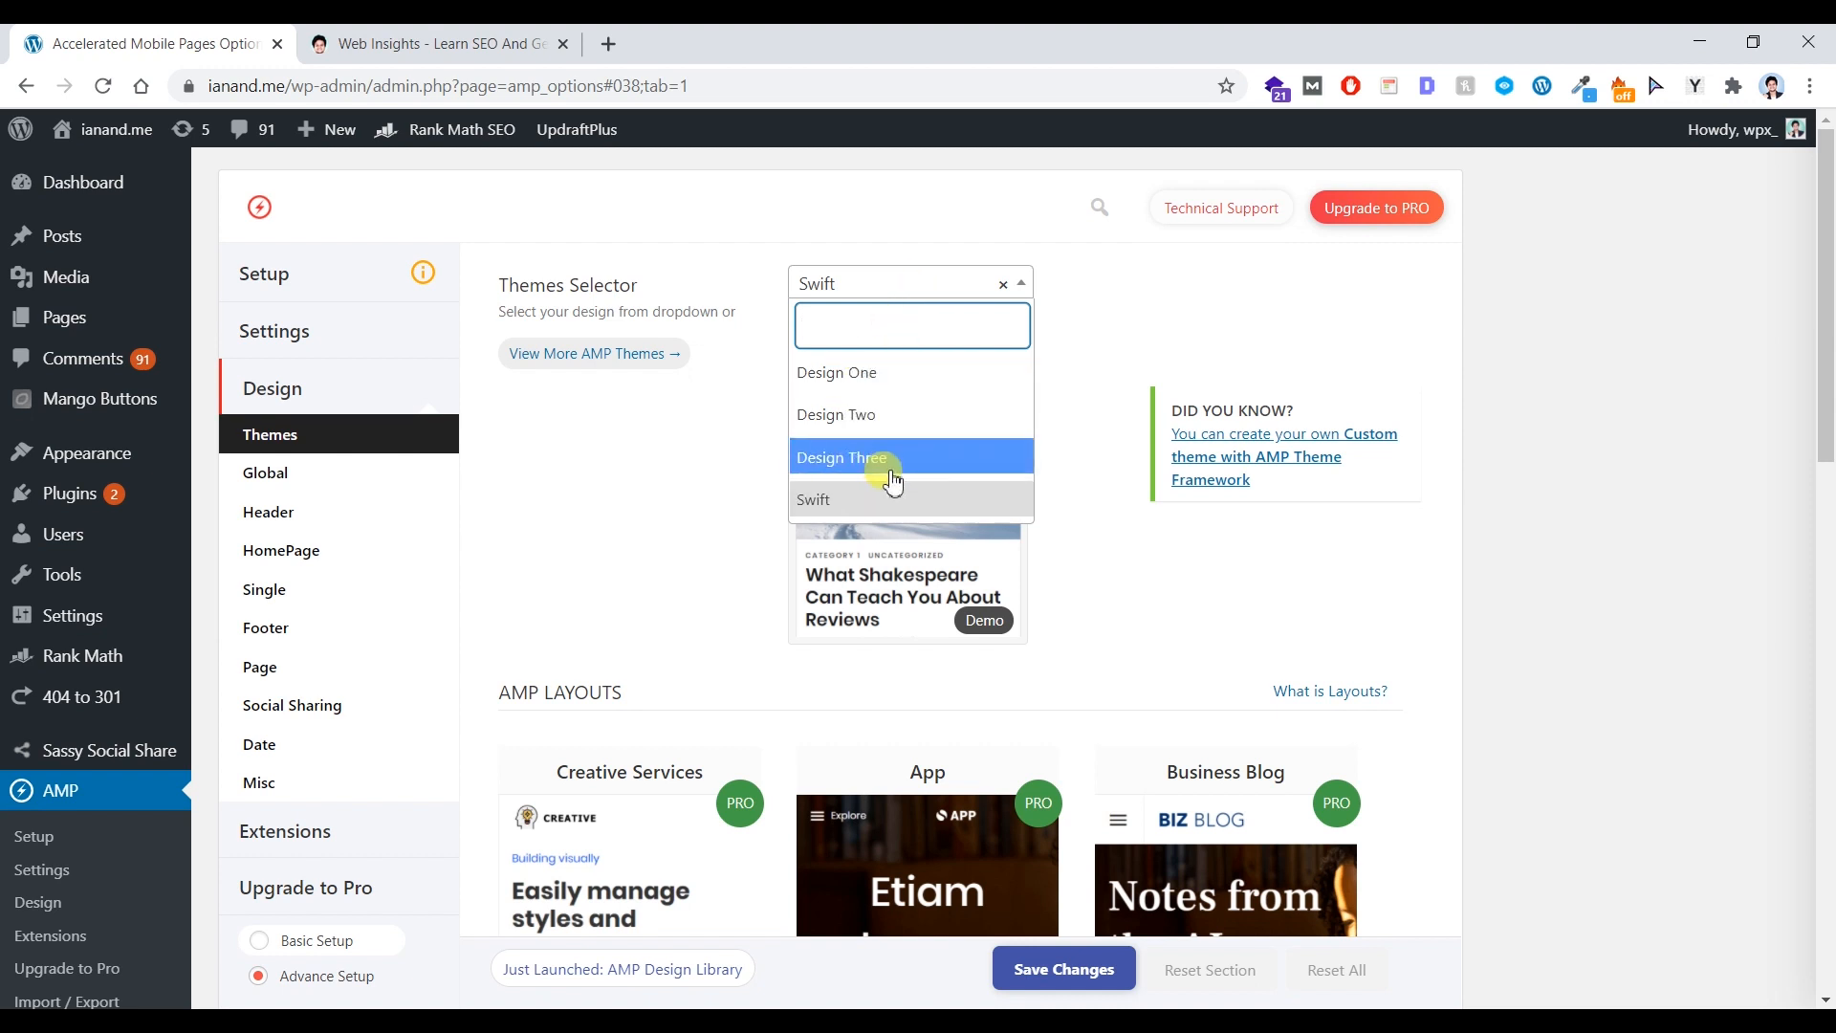
{"action": "left_click", "coordinate": [679, 494]}
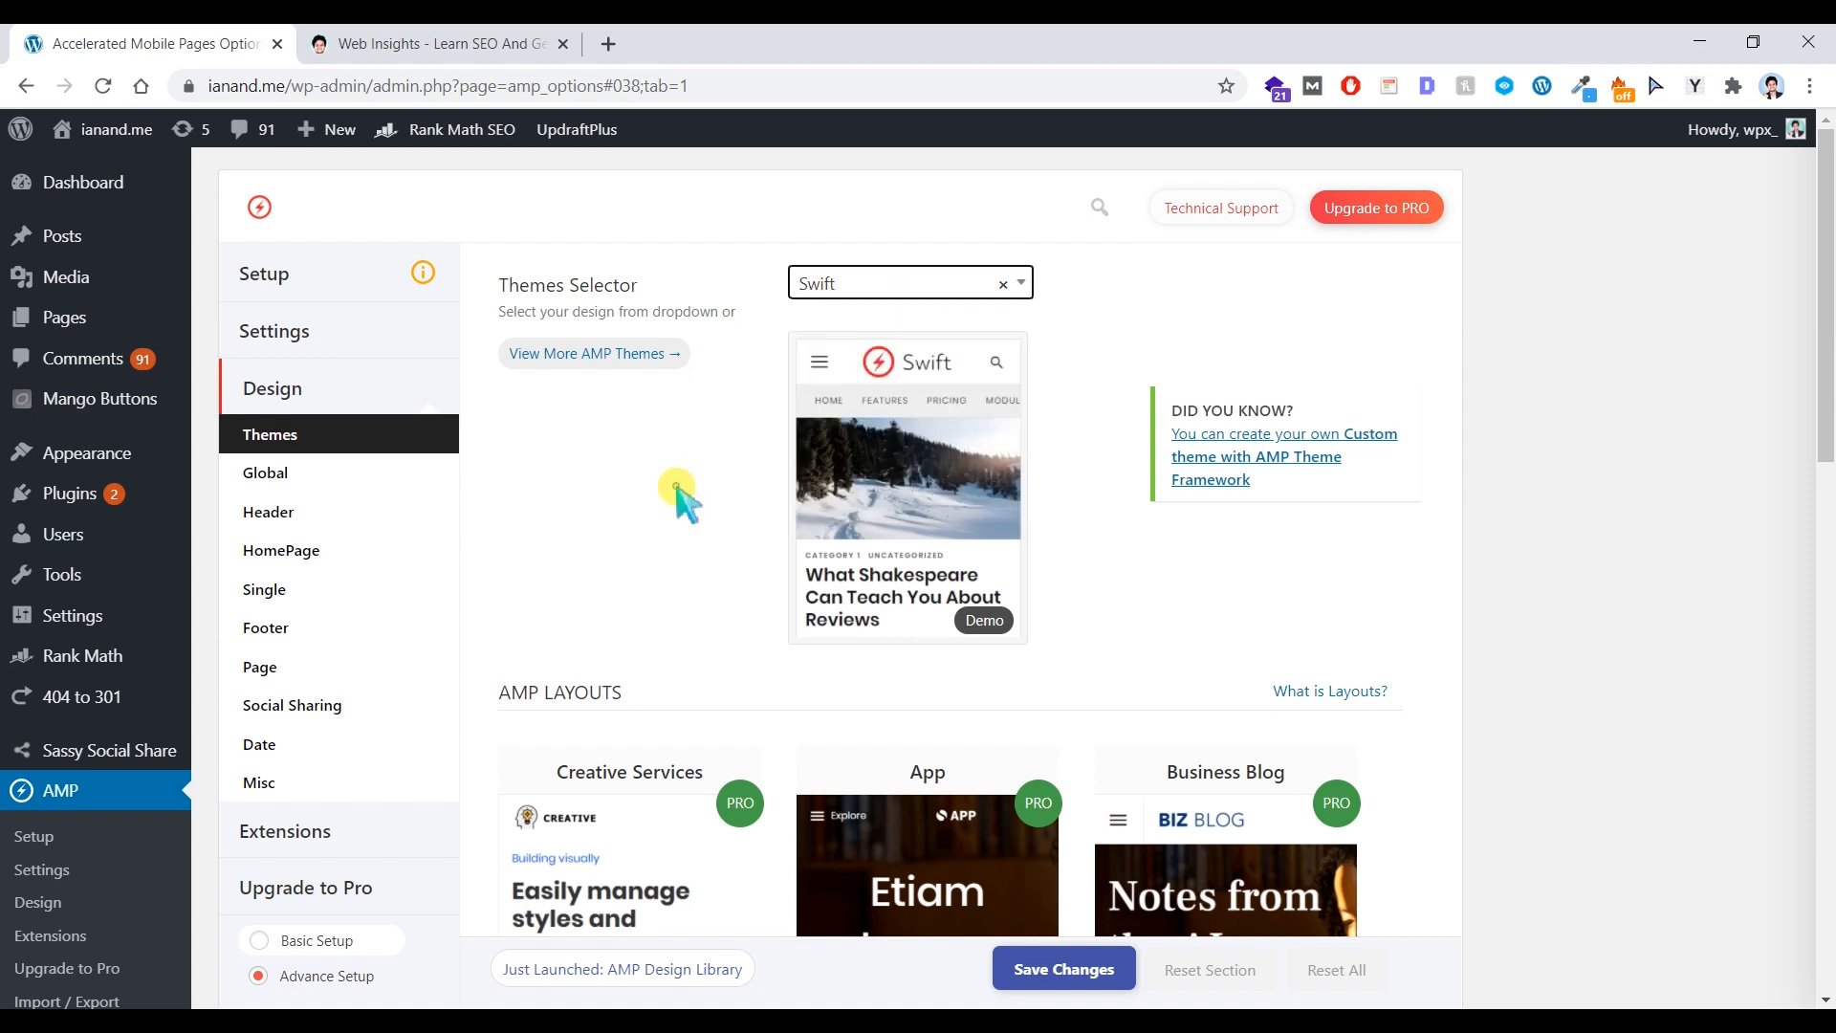
{"action": "left_click", "coordinate": [894, 289]}
{"action": "left_click", "coordinate": [878, 458]}
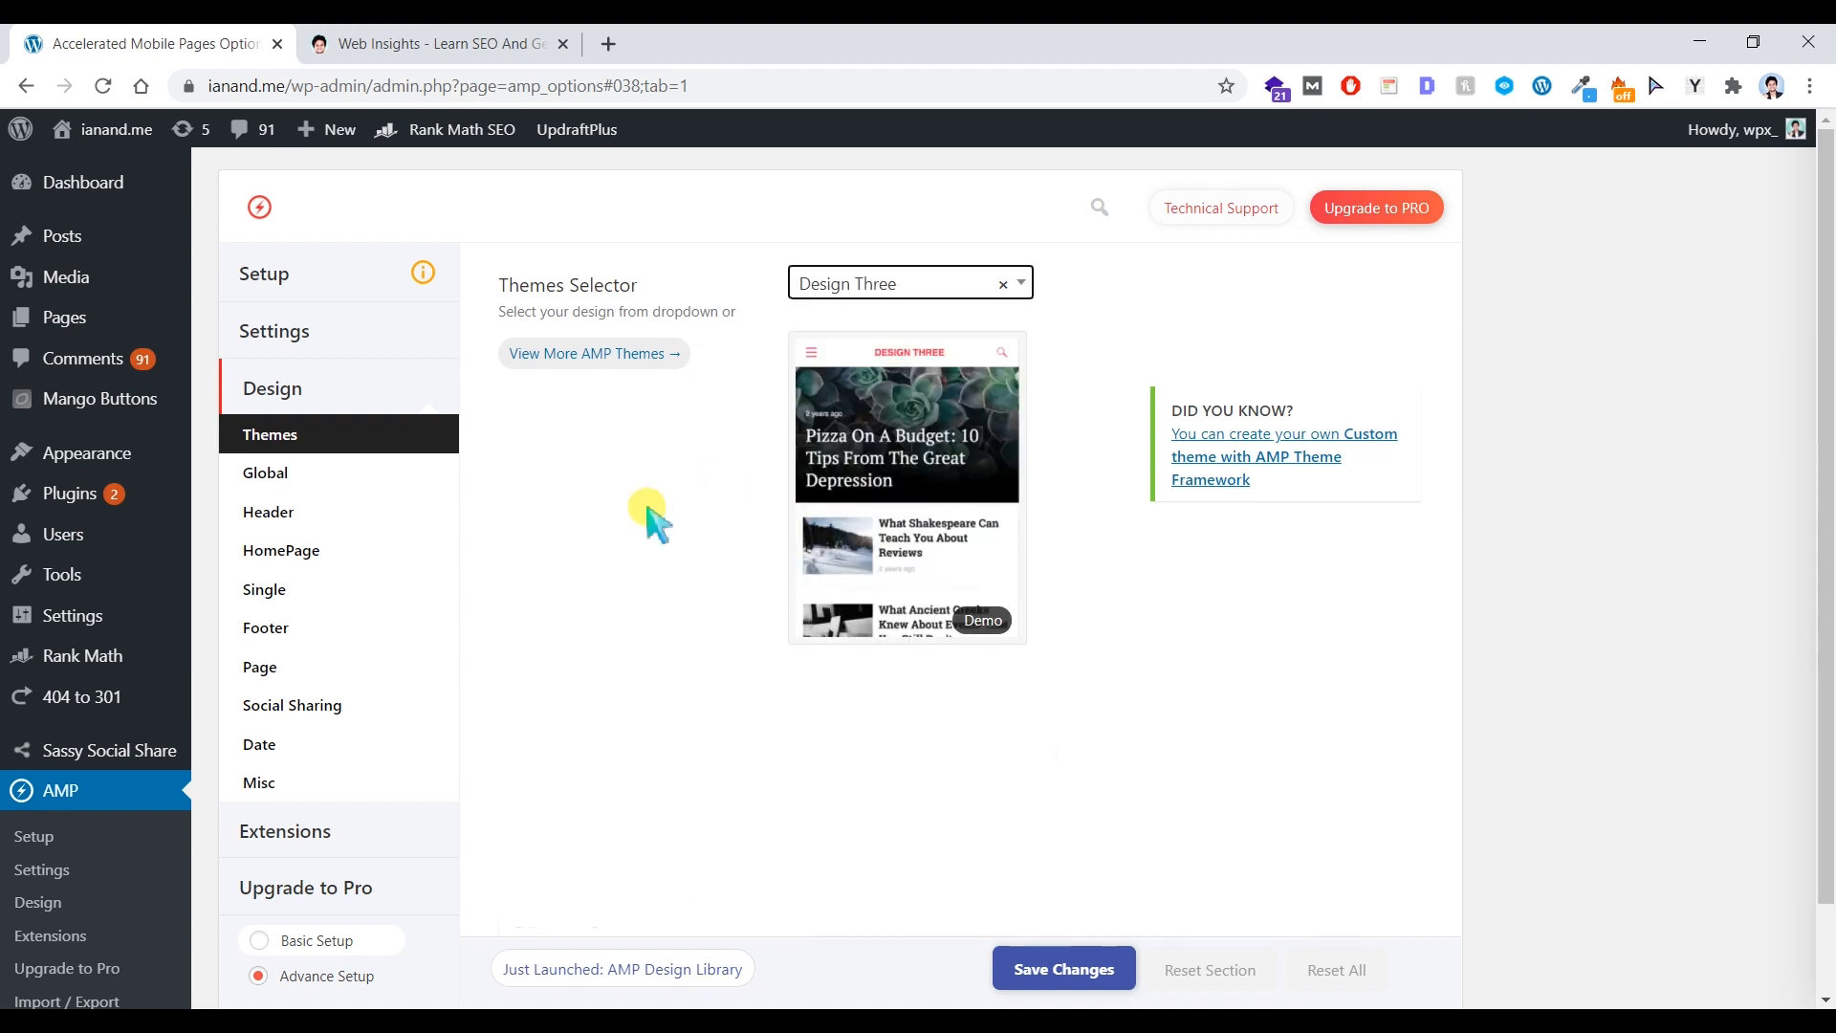
{"action": "scroll", "coordinate": [841, 505], "scroll_direction": "down", "scroll_amount": 2}
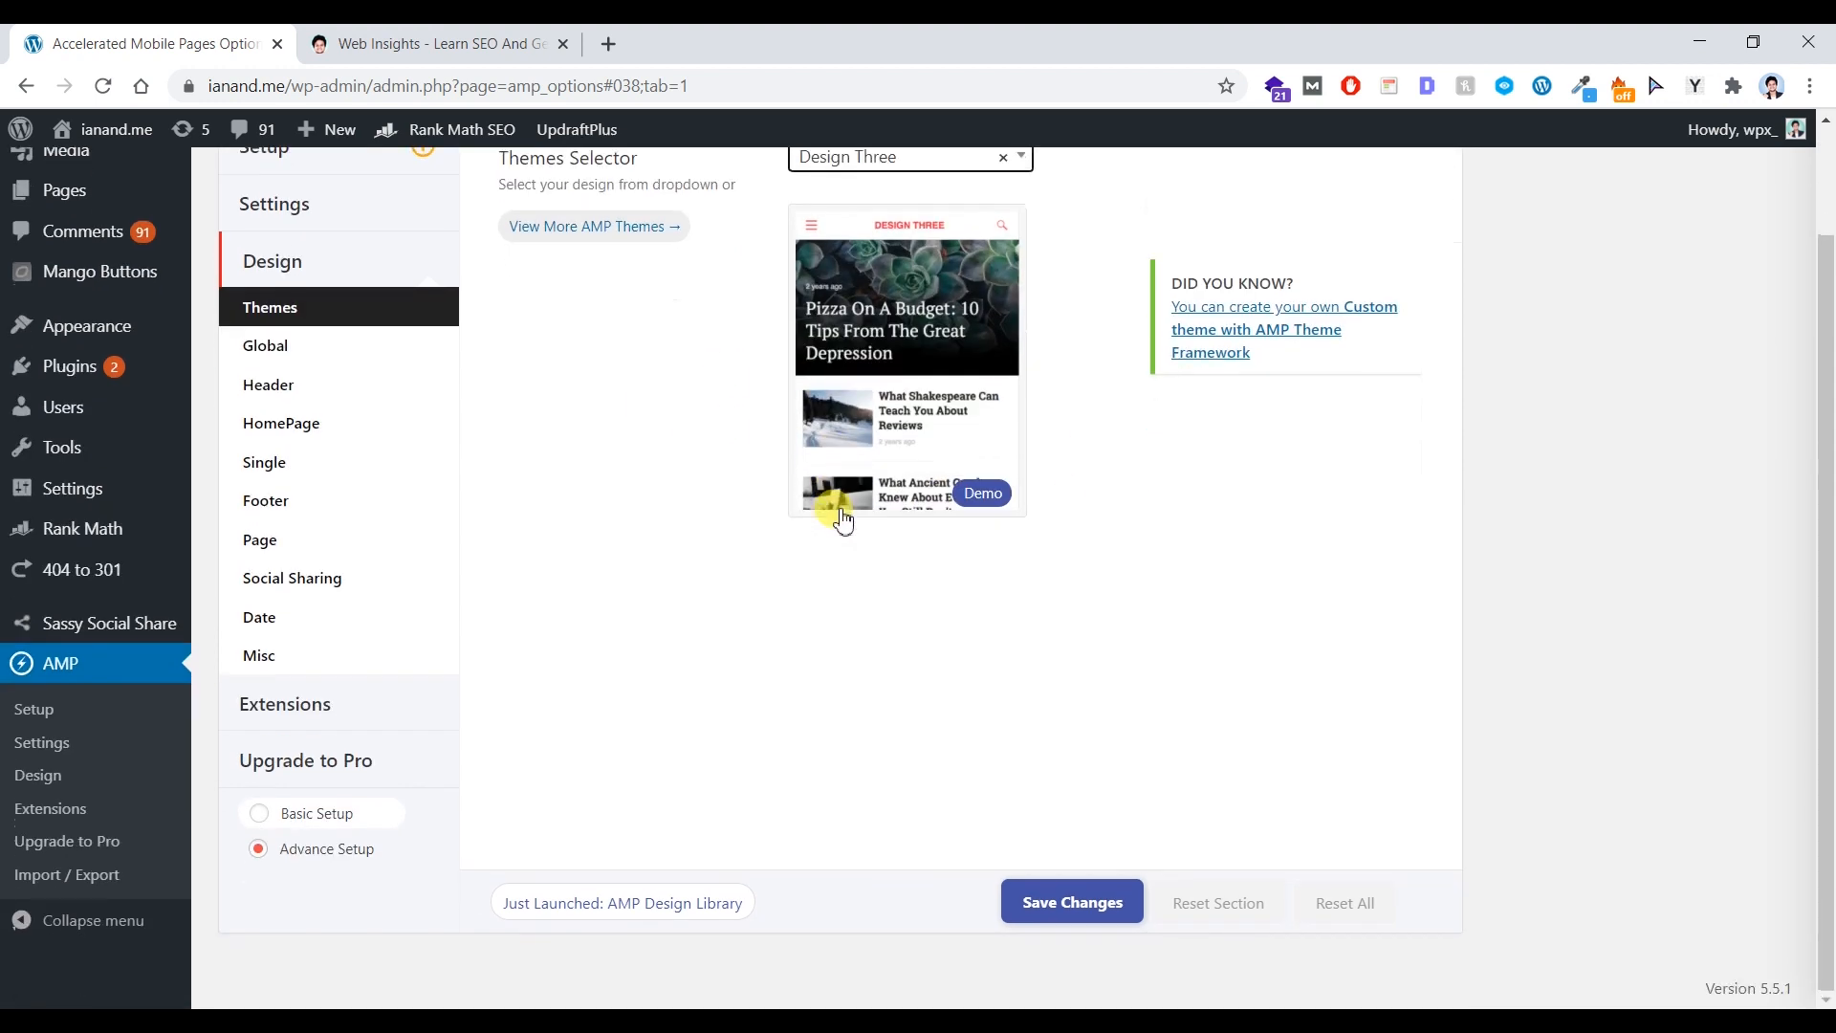
{"action": "scroll", "coordinate": [840, 529], "scroll_direction": "up", "scroll_amount": 2}
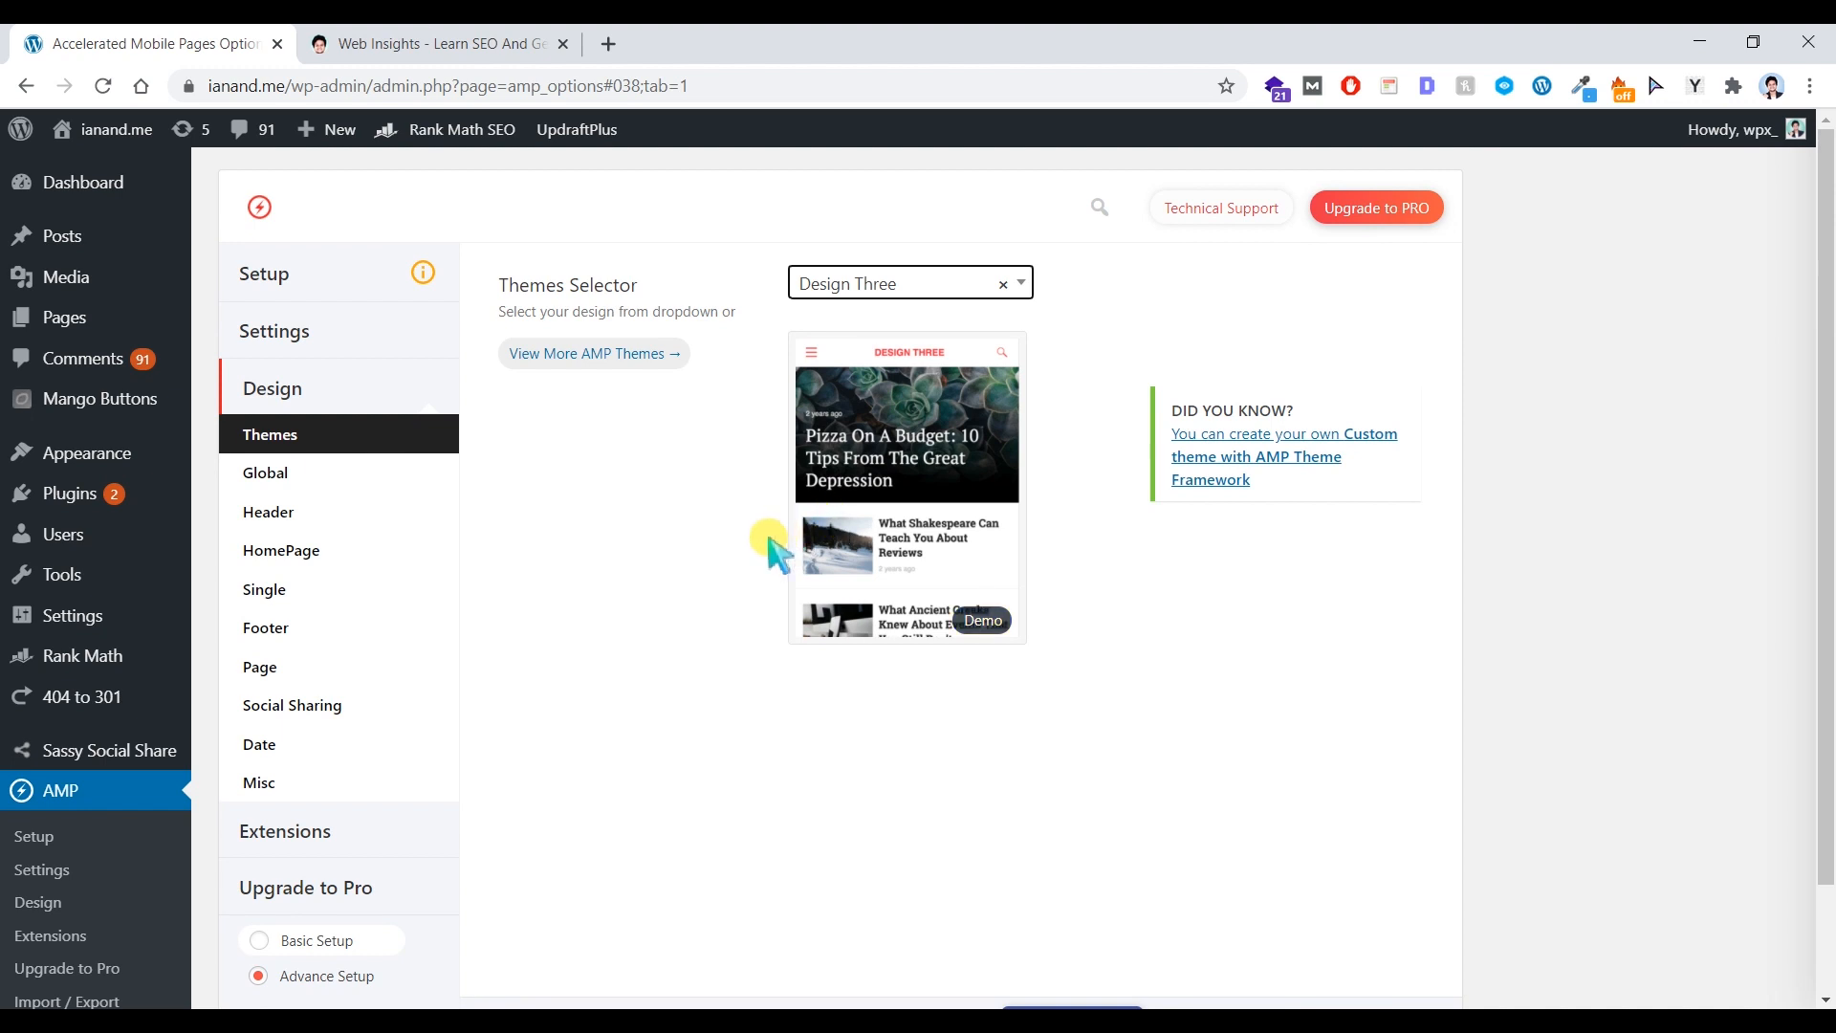
- Open the Design Three theme demo, then close it and return to the AMP options page
{"action": "left_click", "coordinate": [985, 641]}
{"action": "left_click", "coordinate": [516, 43]}
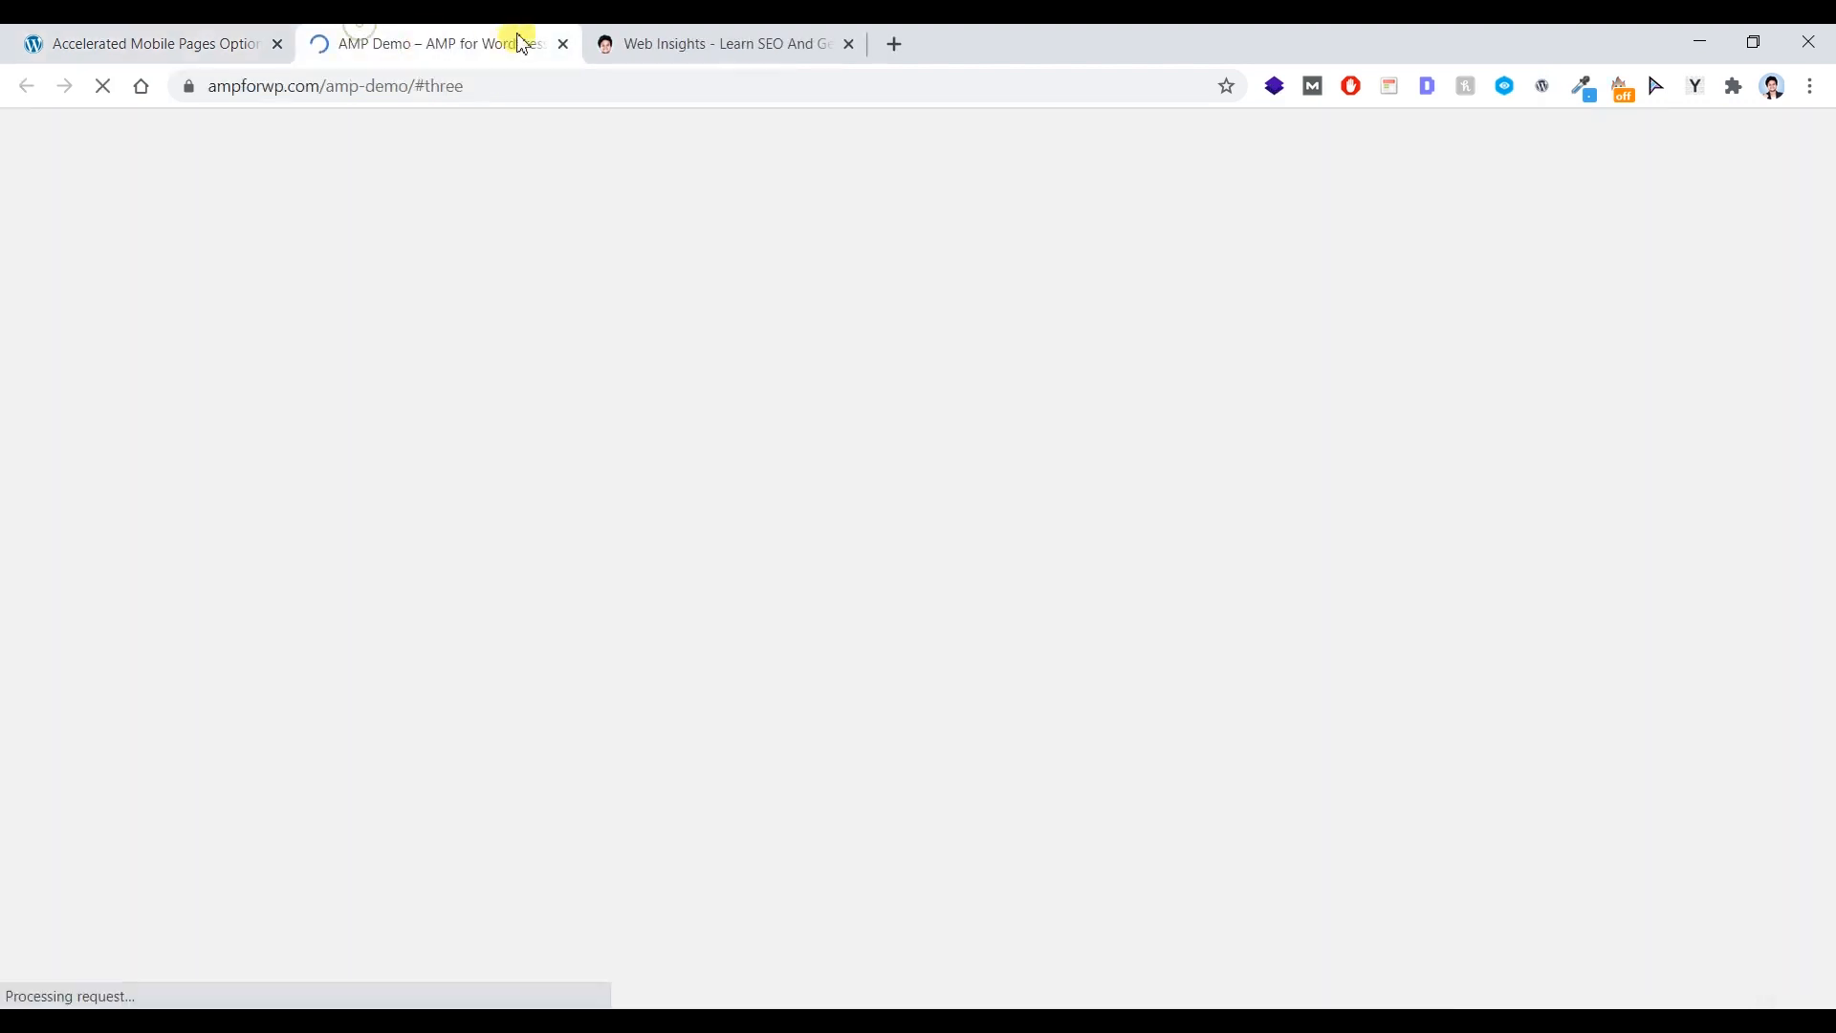
{"action": "left_click", "coordinate": [558, 45]}
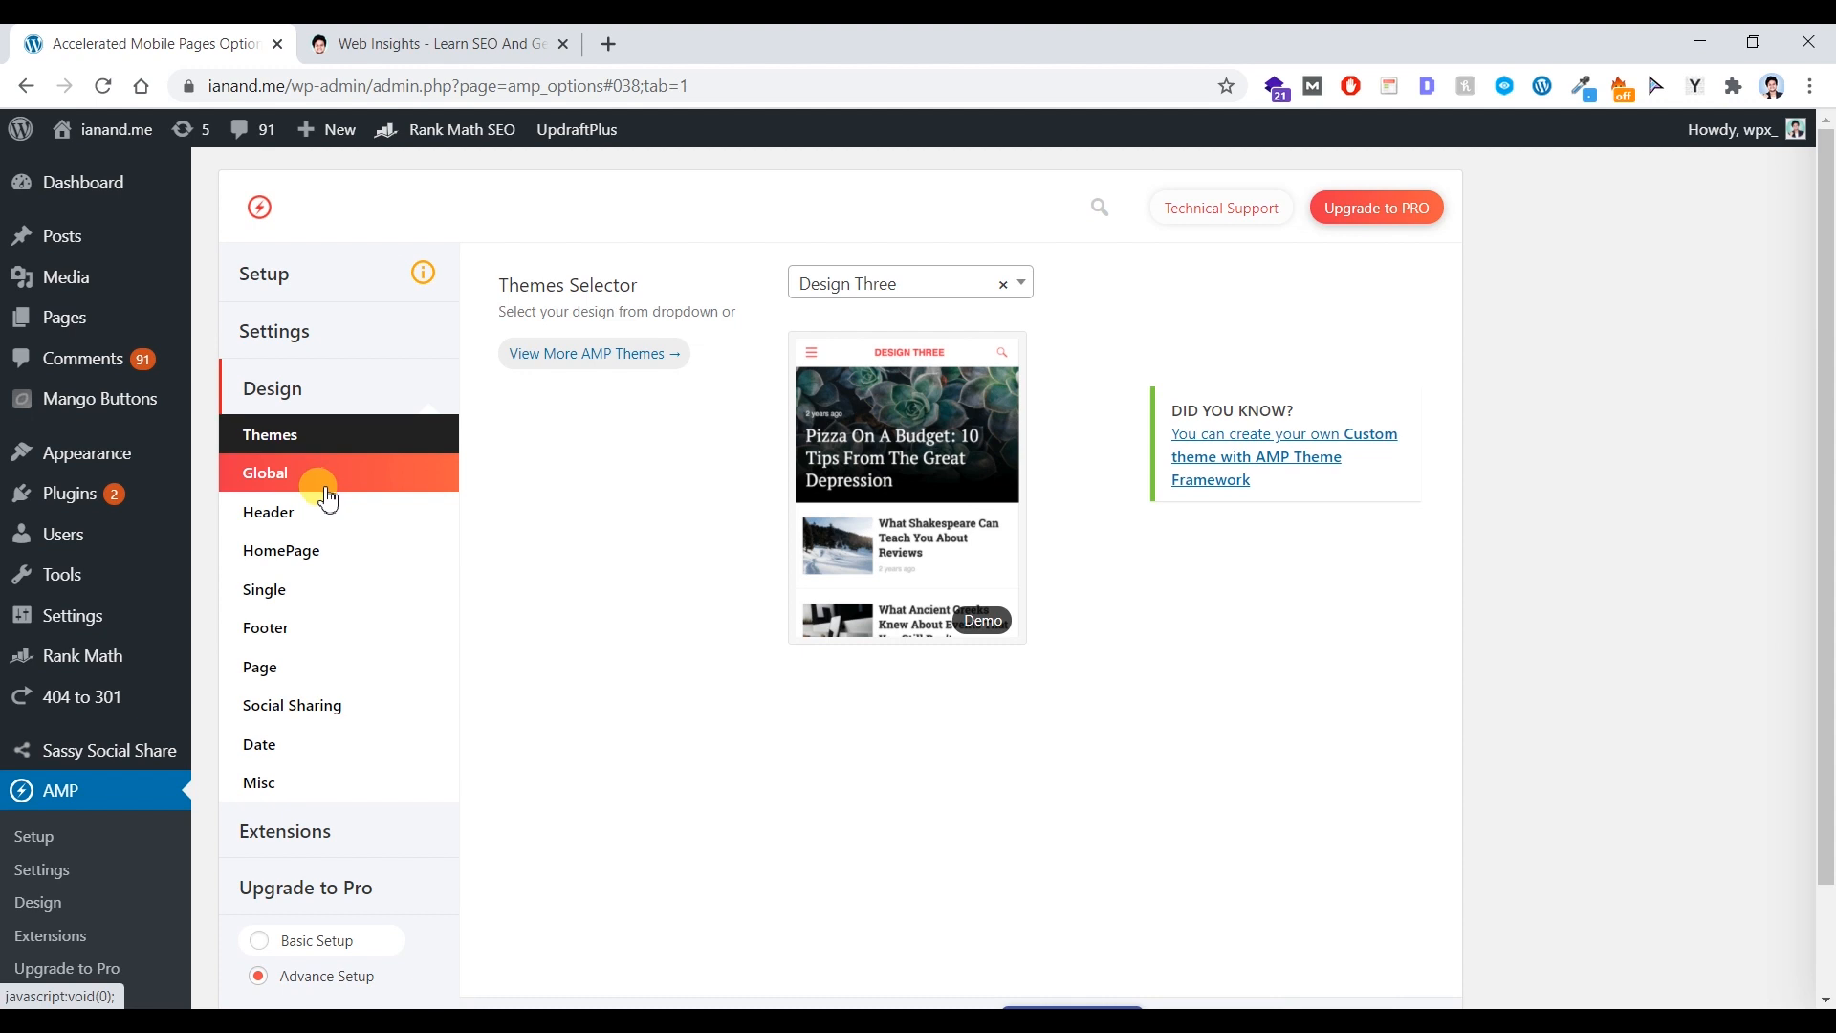
- Set the Color Scheme in the Global design settings to #10b98e
{"action": "left_click", "coordinate": [410, 471]}
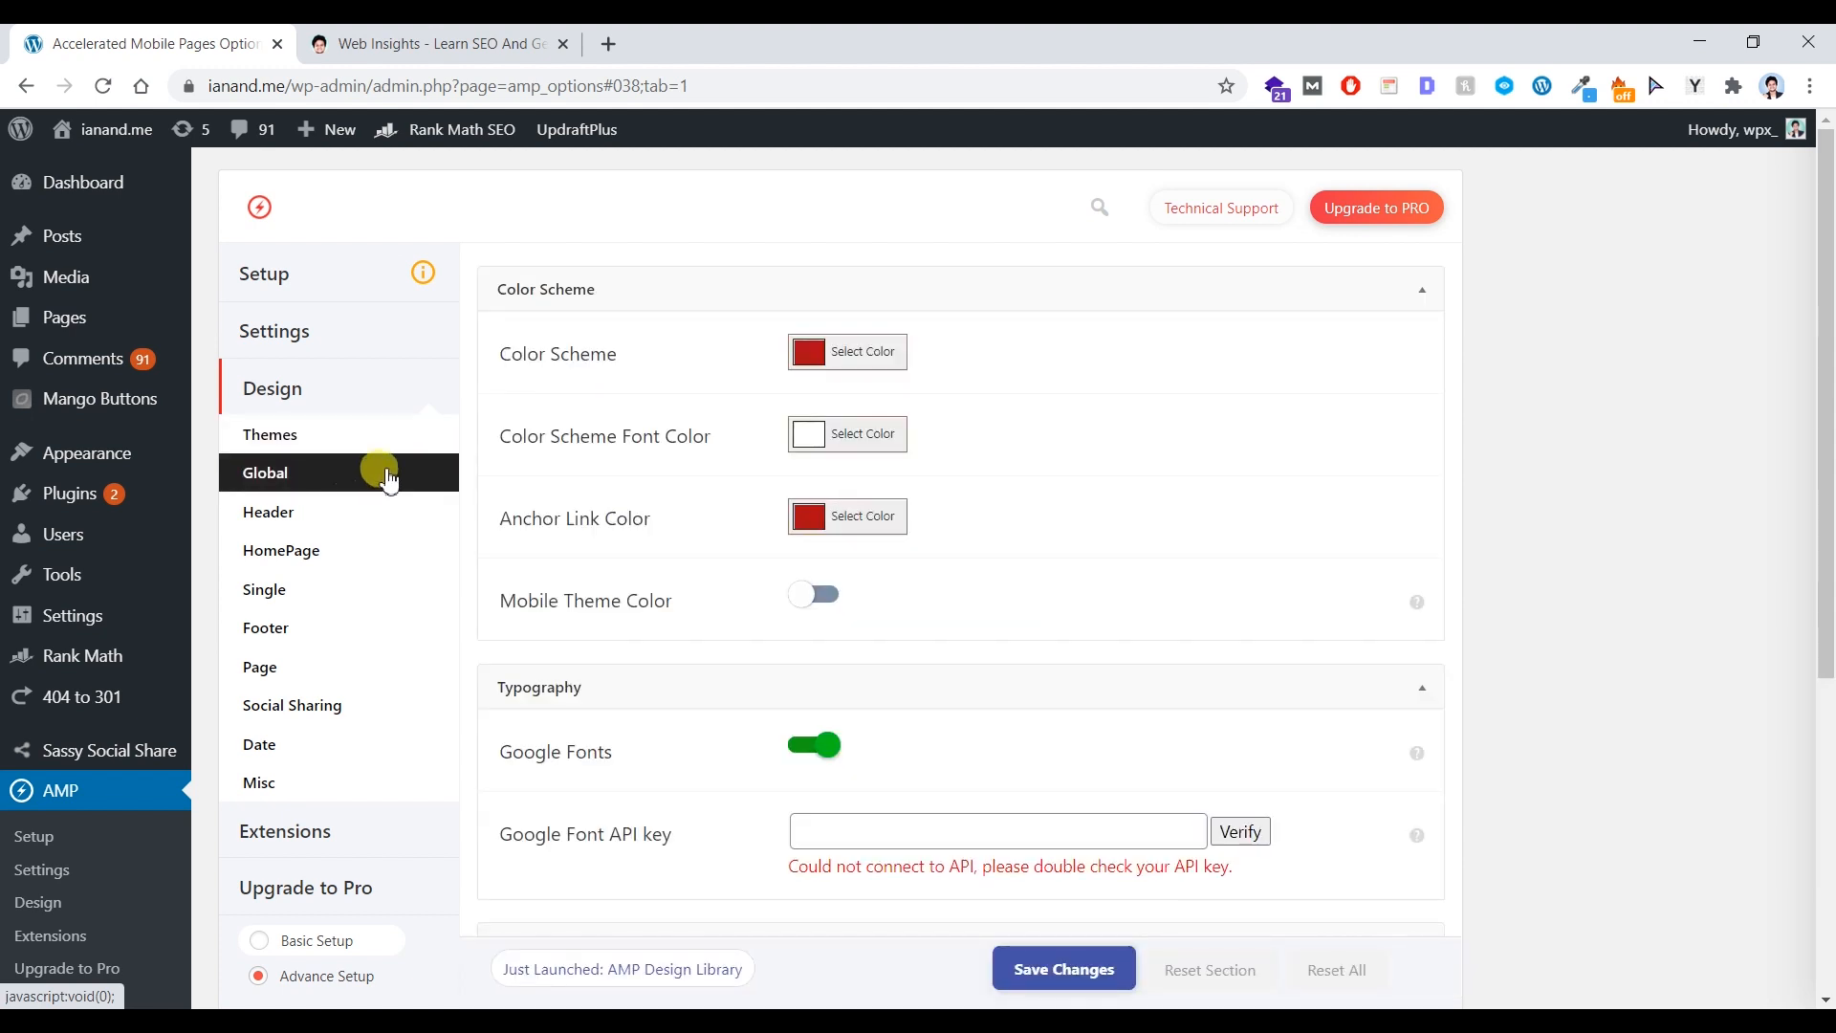
{"action": "left_click", "coordinate": [809, 352]}
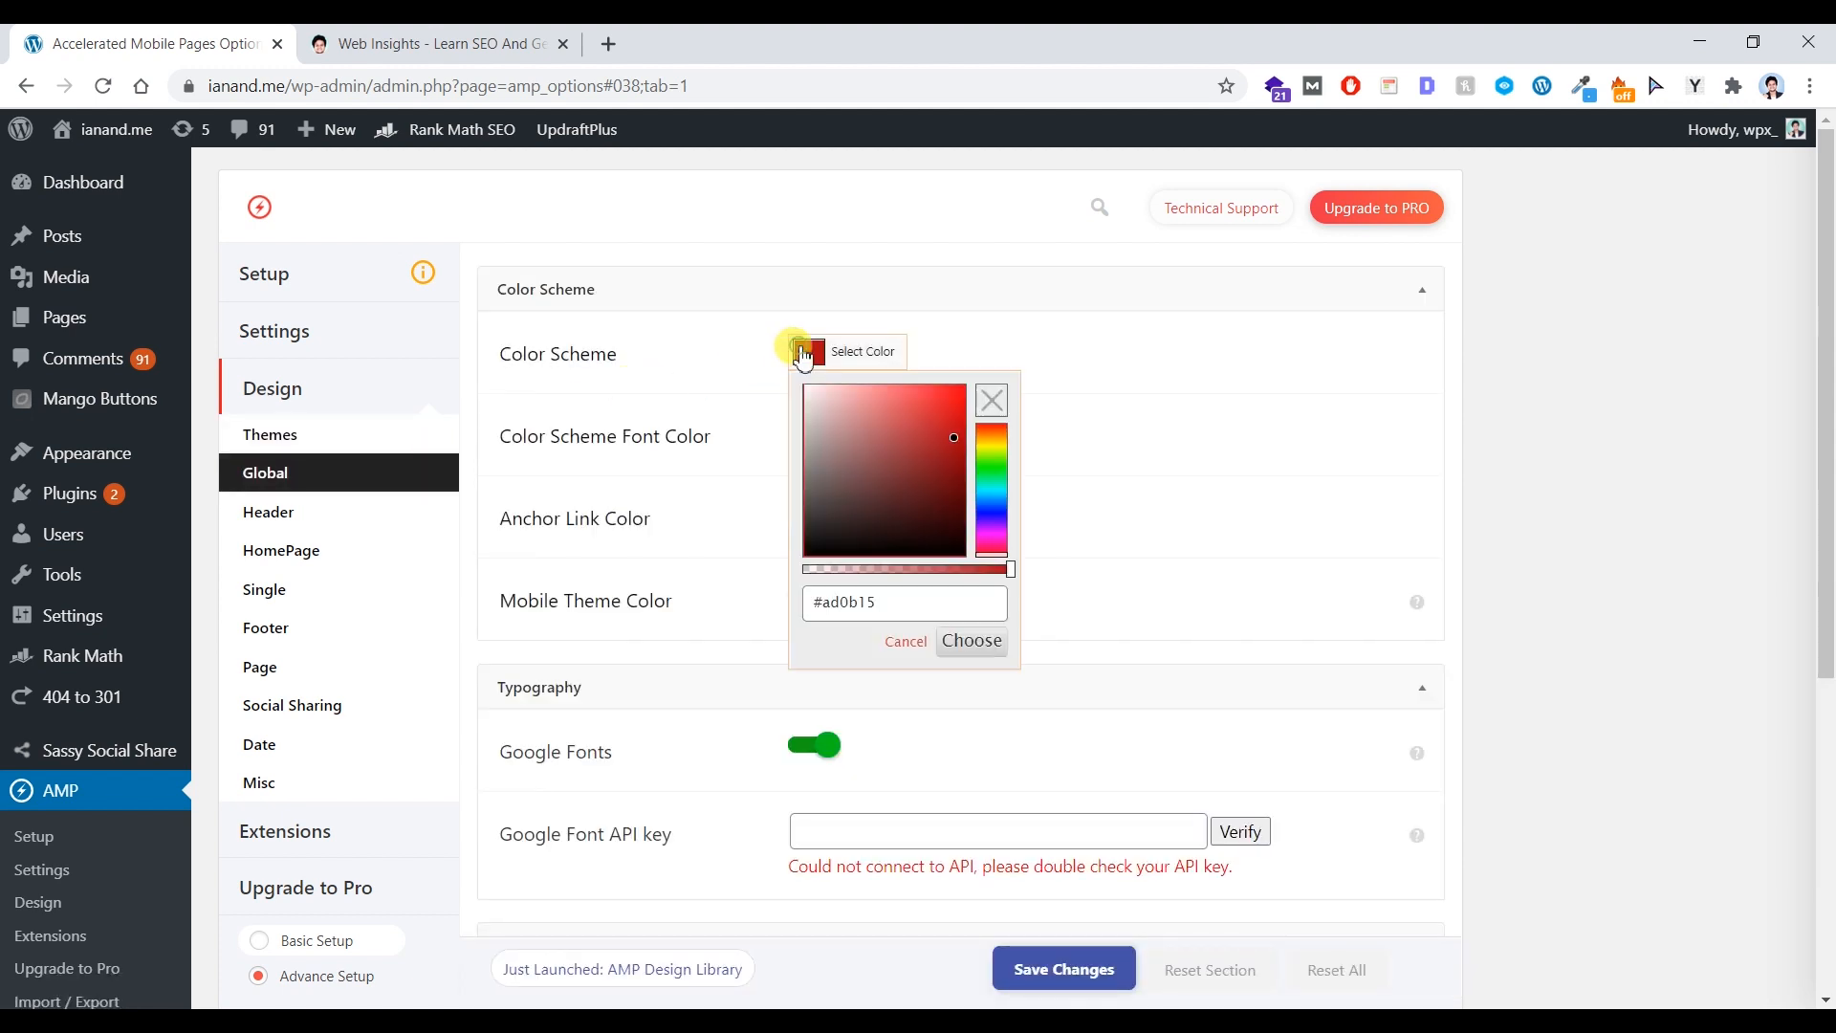
{"action": "double_click", "coordinate": [872, 603]}
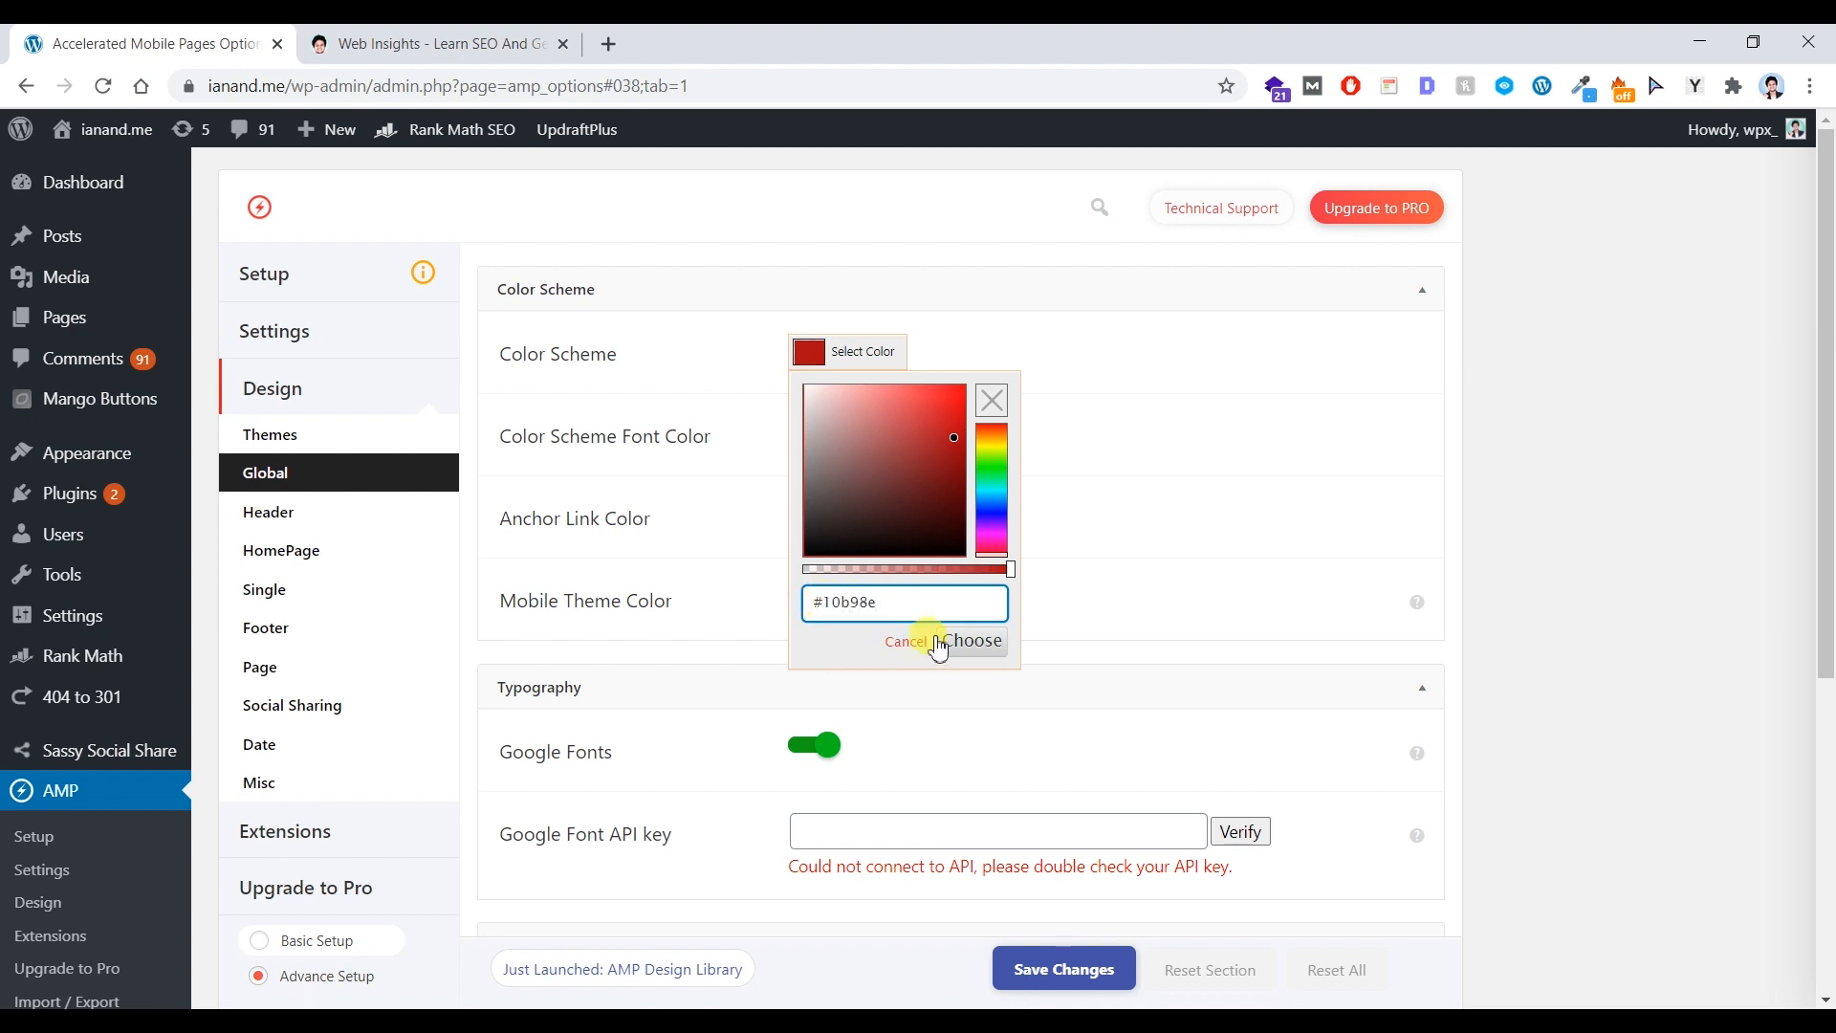
{"action": "left_click", "coordinate": [971, 640]}
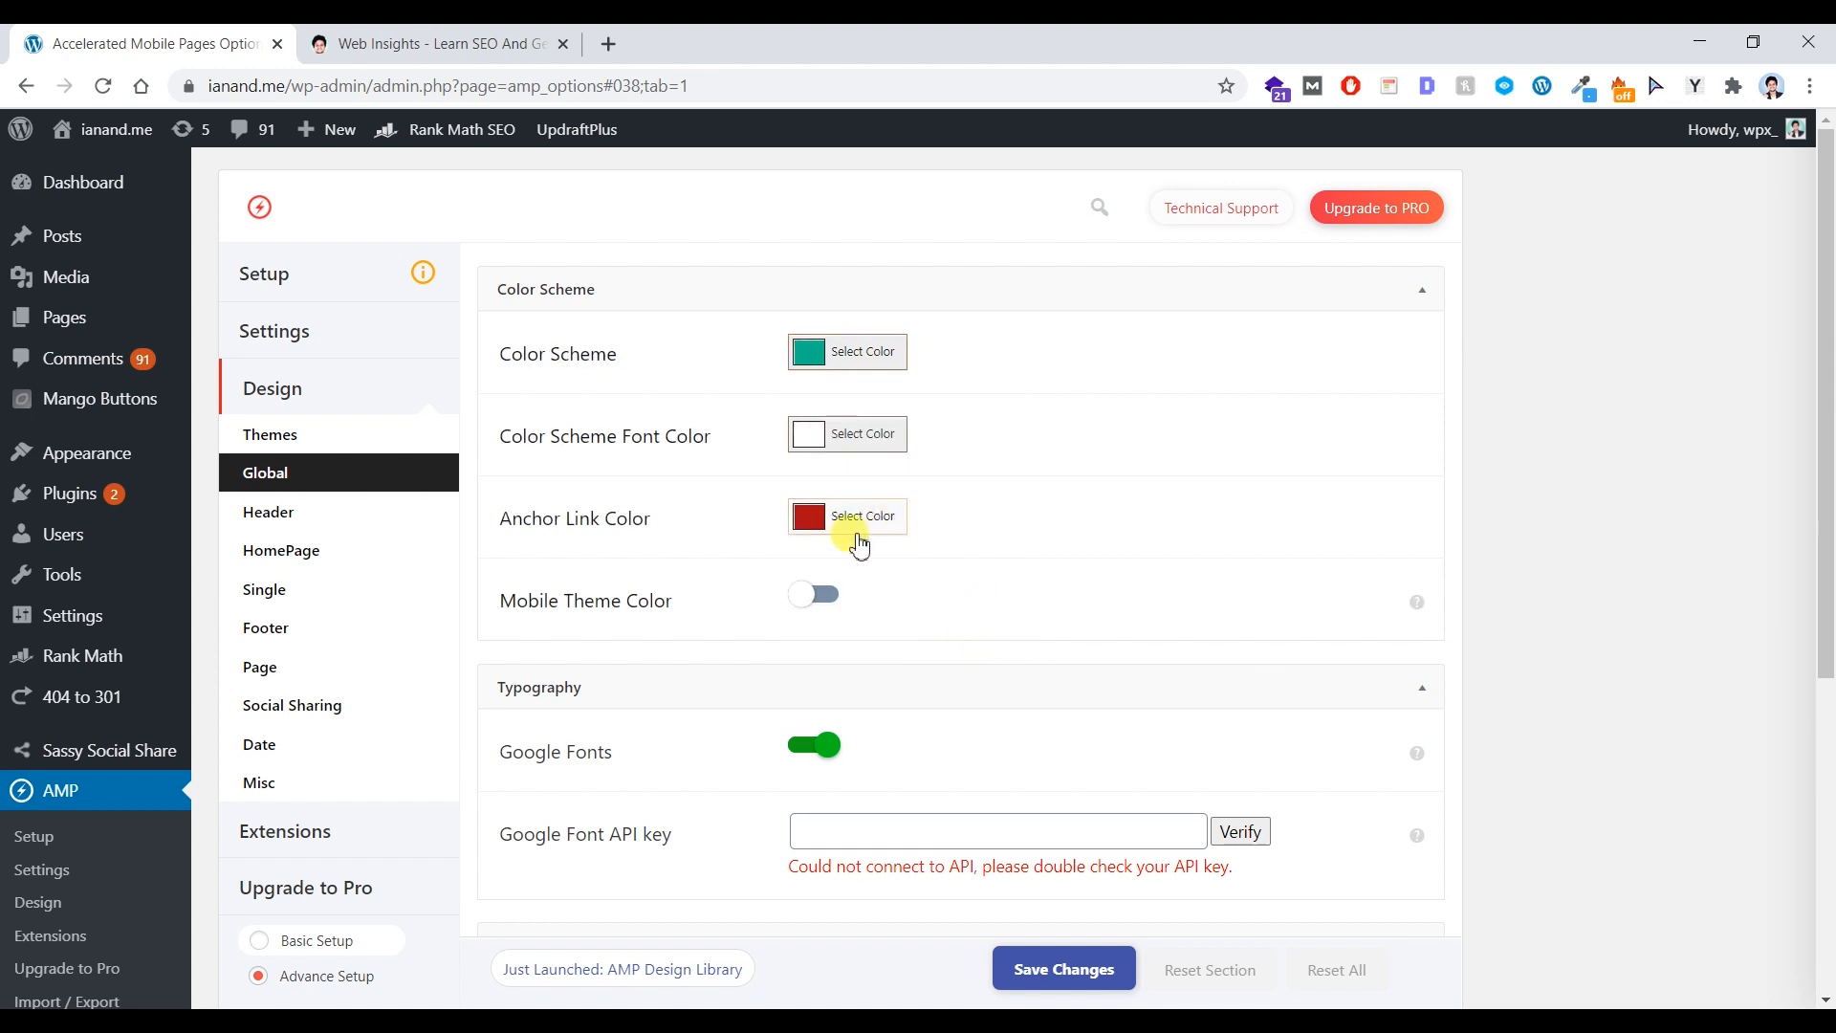
- Set the Anchor Link Color to the same teal green as the Color Scheme
{"action": "left_click", "coordinate": [804, 528]}
{"action": "left_click_drag", "start_coordinate": [882, 766], "coordinate": [845, 766]}
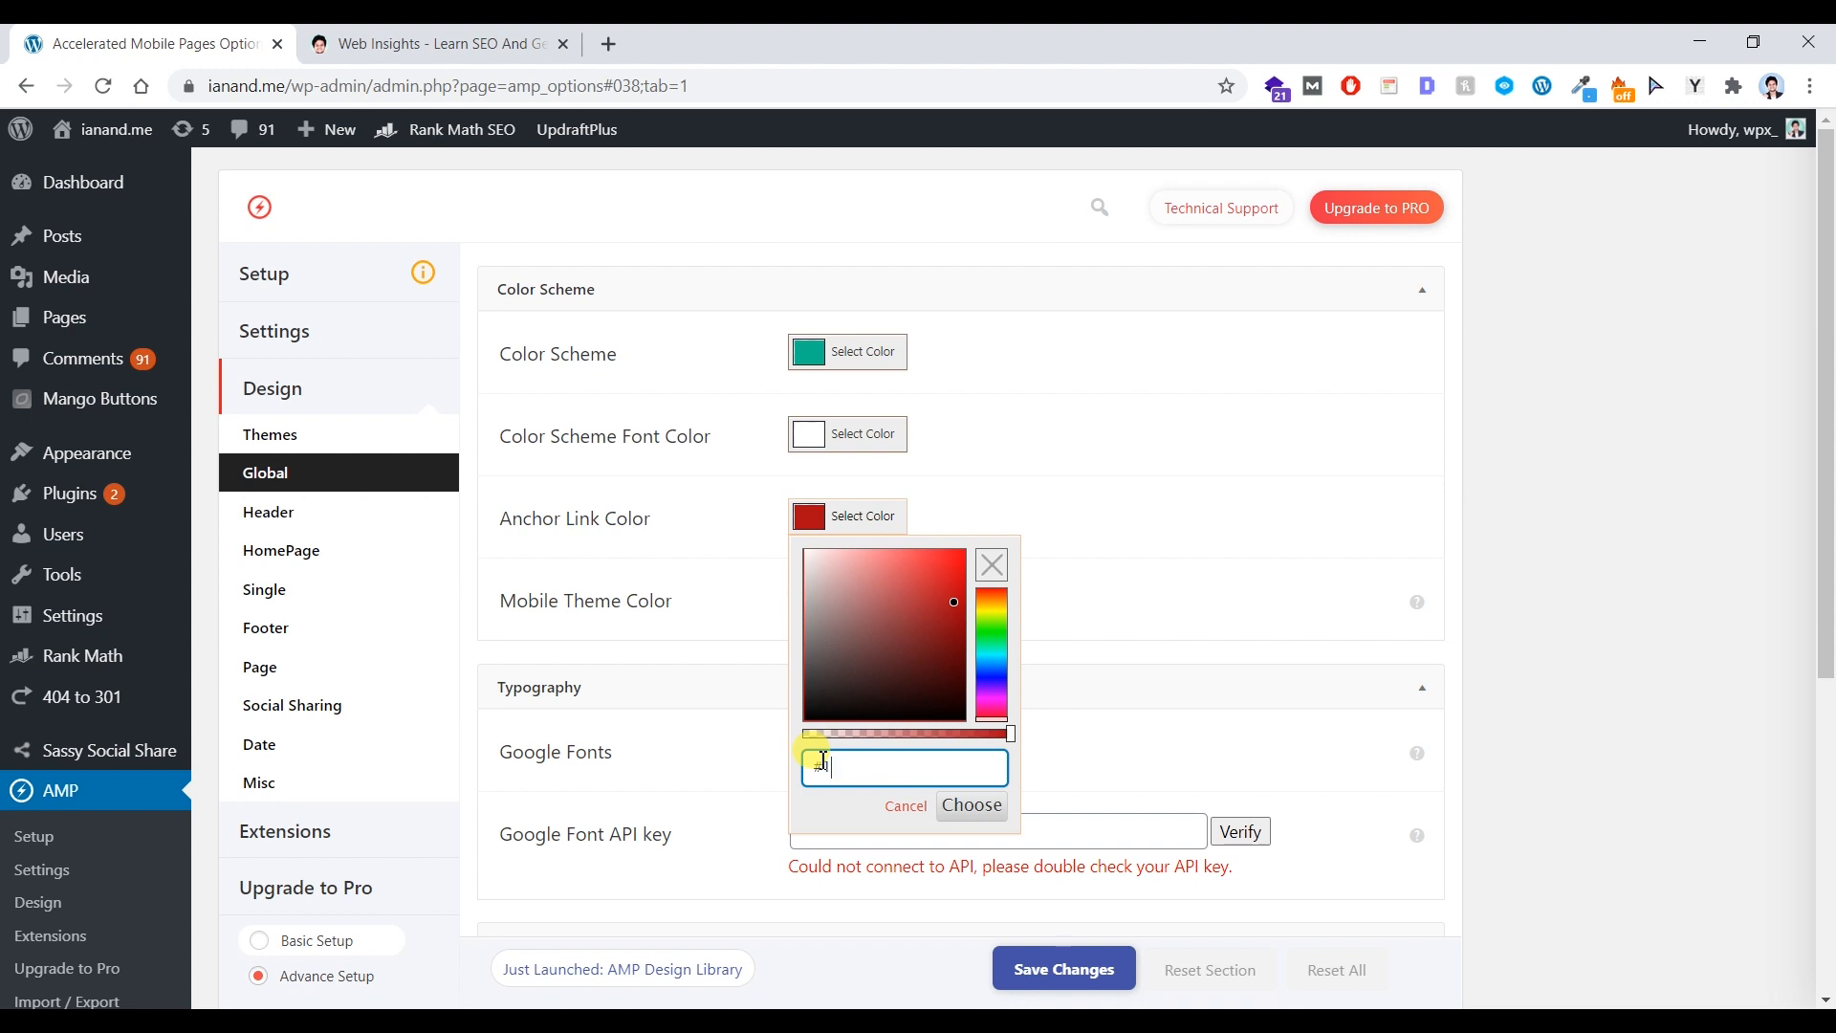
{"action": "left_click", "coordinate": [970, 805]}
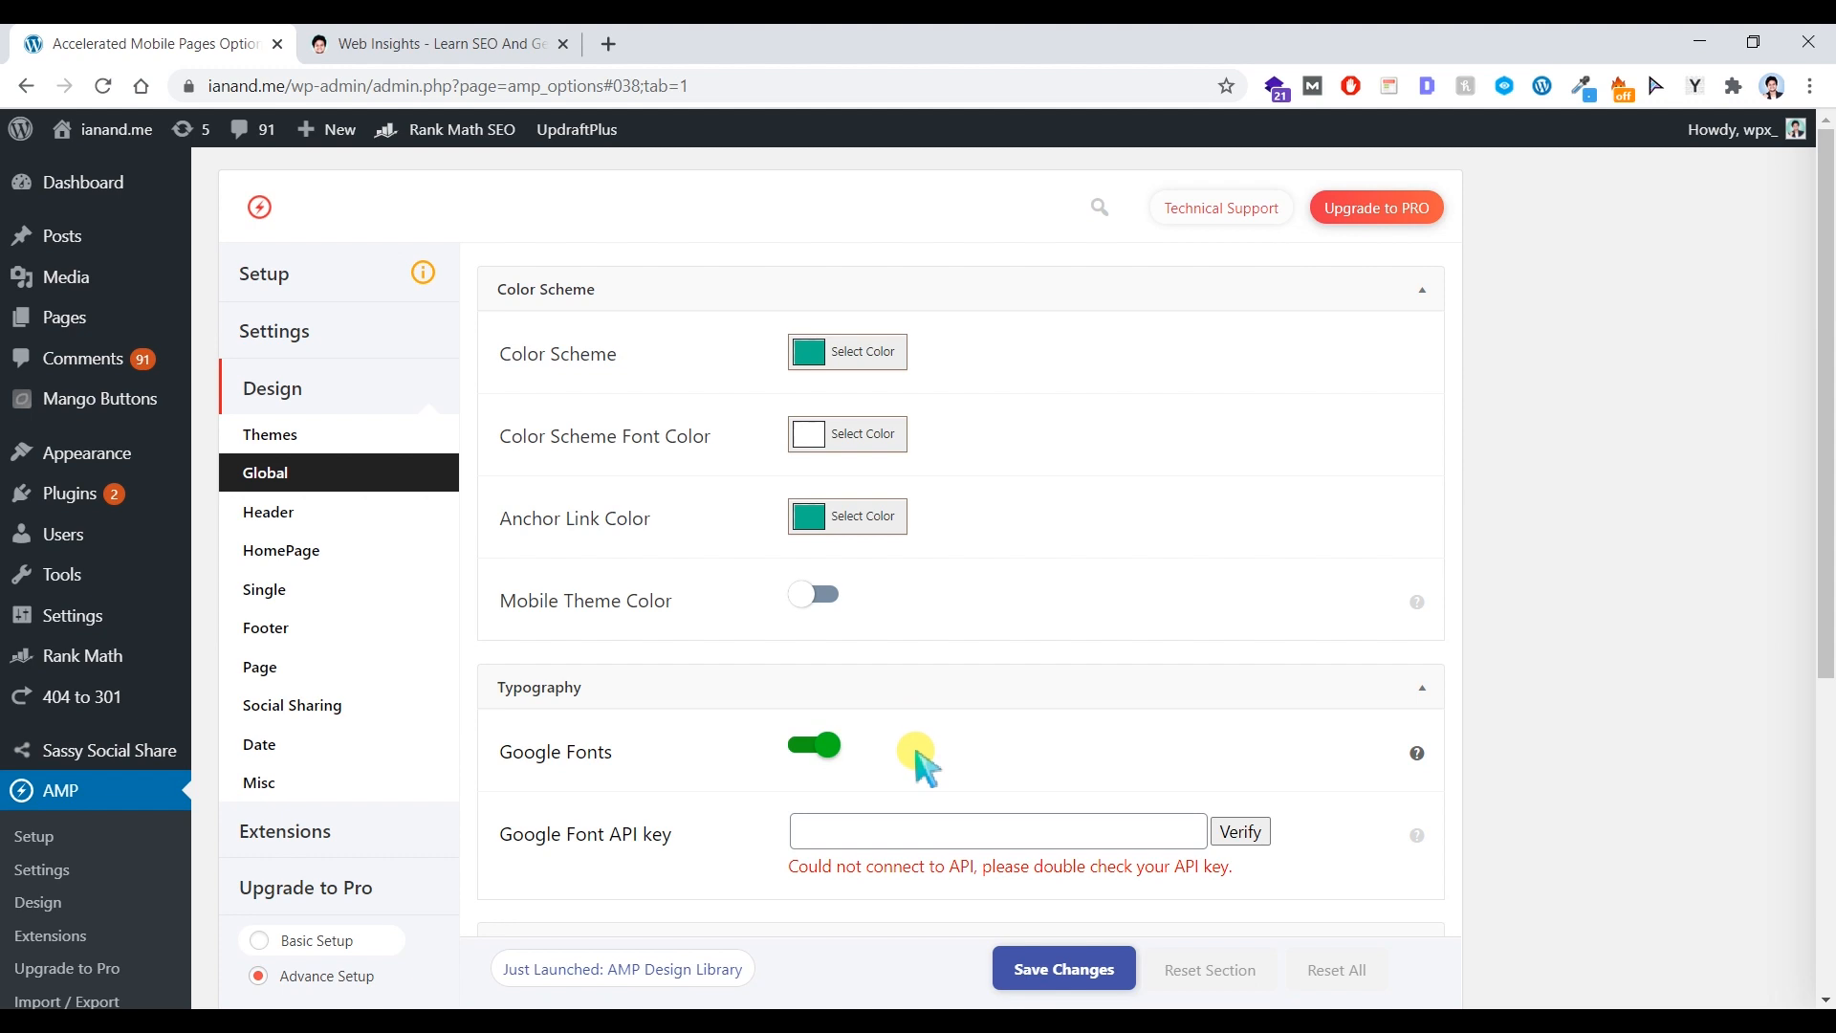
- Examine the Google Fonts, Infinite Scroll and Custom CSS options in the Global design settings
{"action": "scroll", "coordinate": [926, 754], "scroll_direction": "down", "scroll_amount": 6}
{"action": "scroll", "coordinate": [950, 749], "scroll_direction": "up", "scroll_amount": 1}
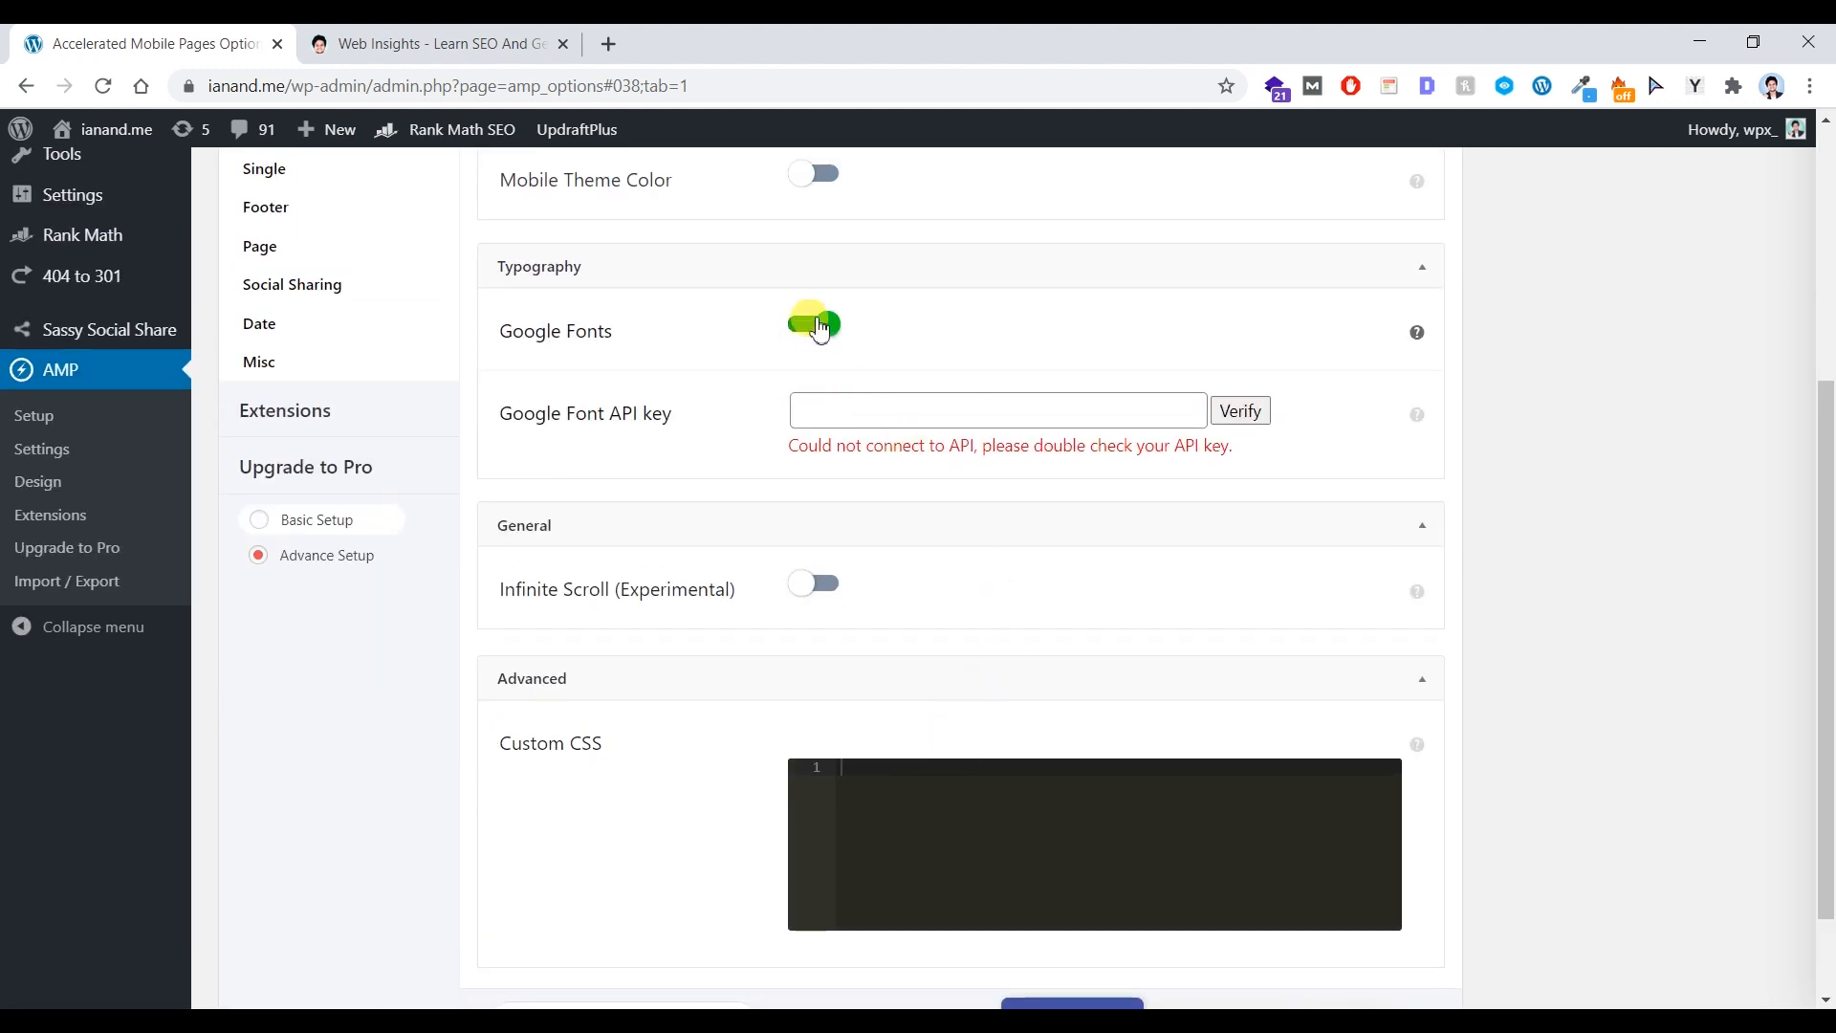
{"action": "left_click", "coordinate": [826, 421]}
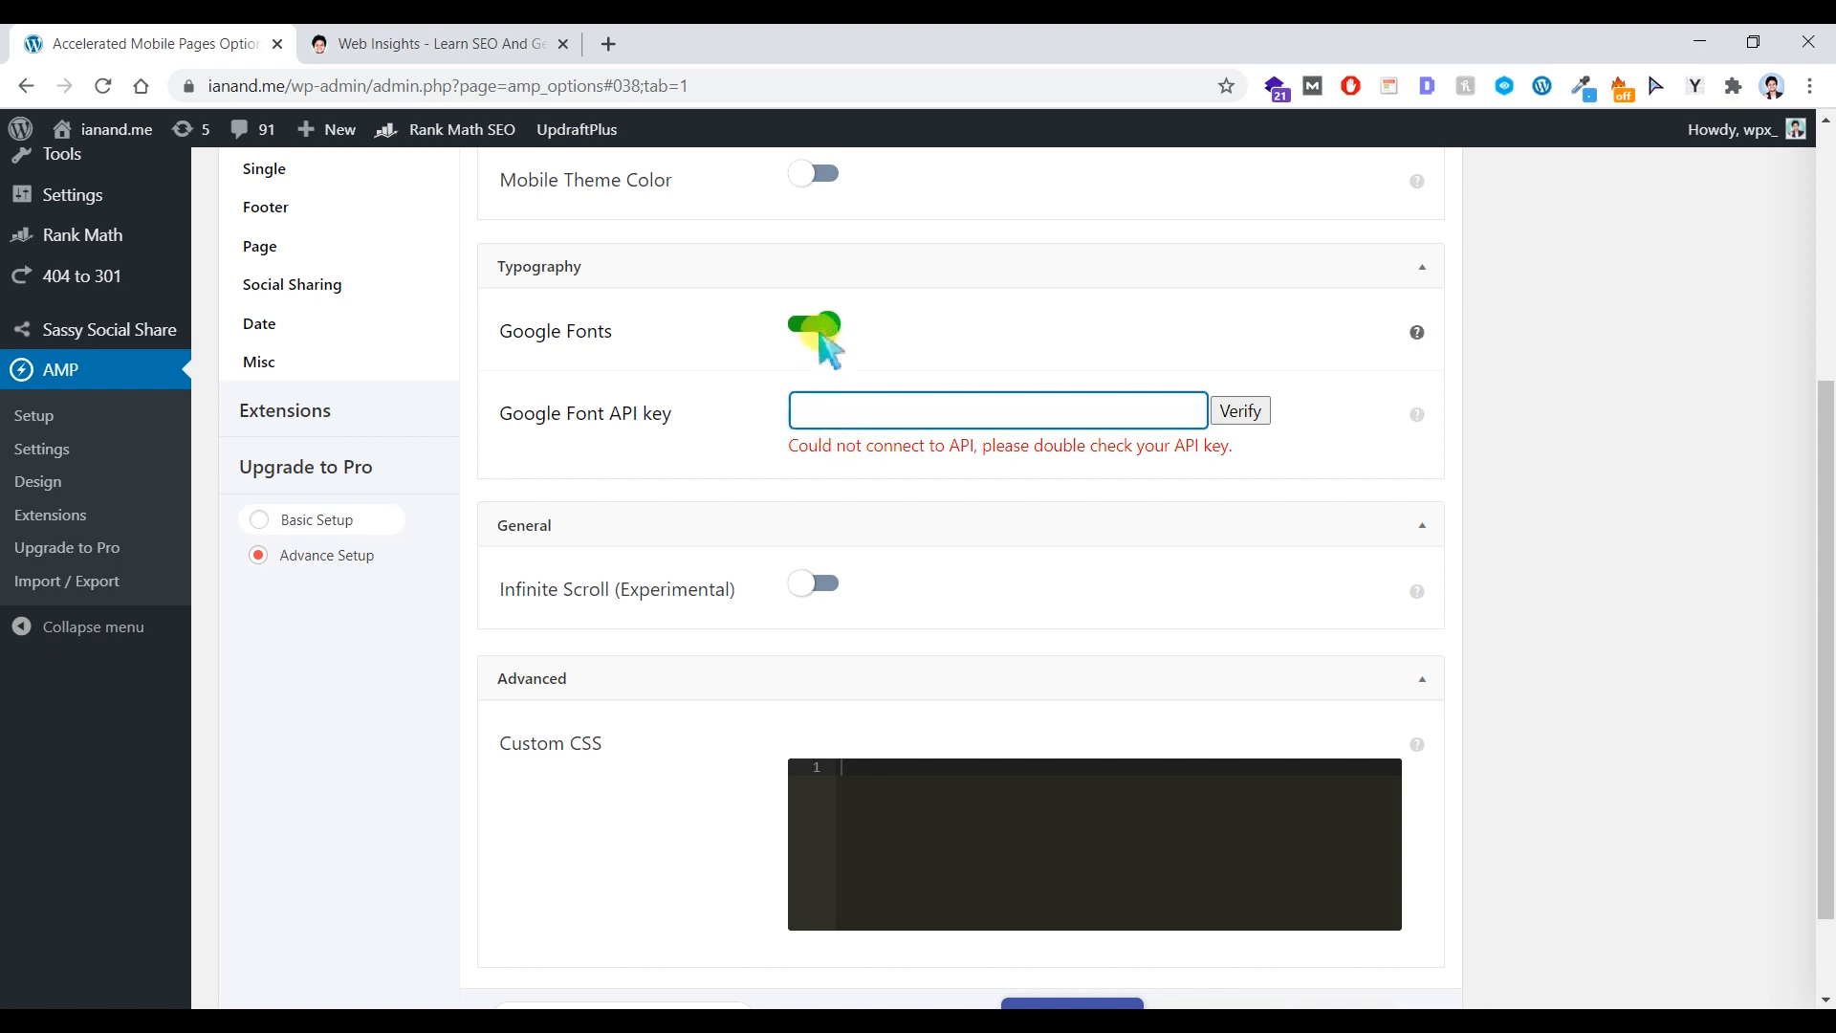
{"action": "scroll", "coordinate": [1047, 660], "scroll_direction": "down", "scroll_amount": 2}
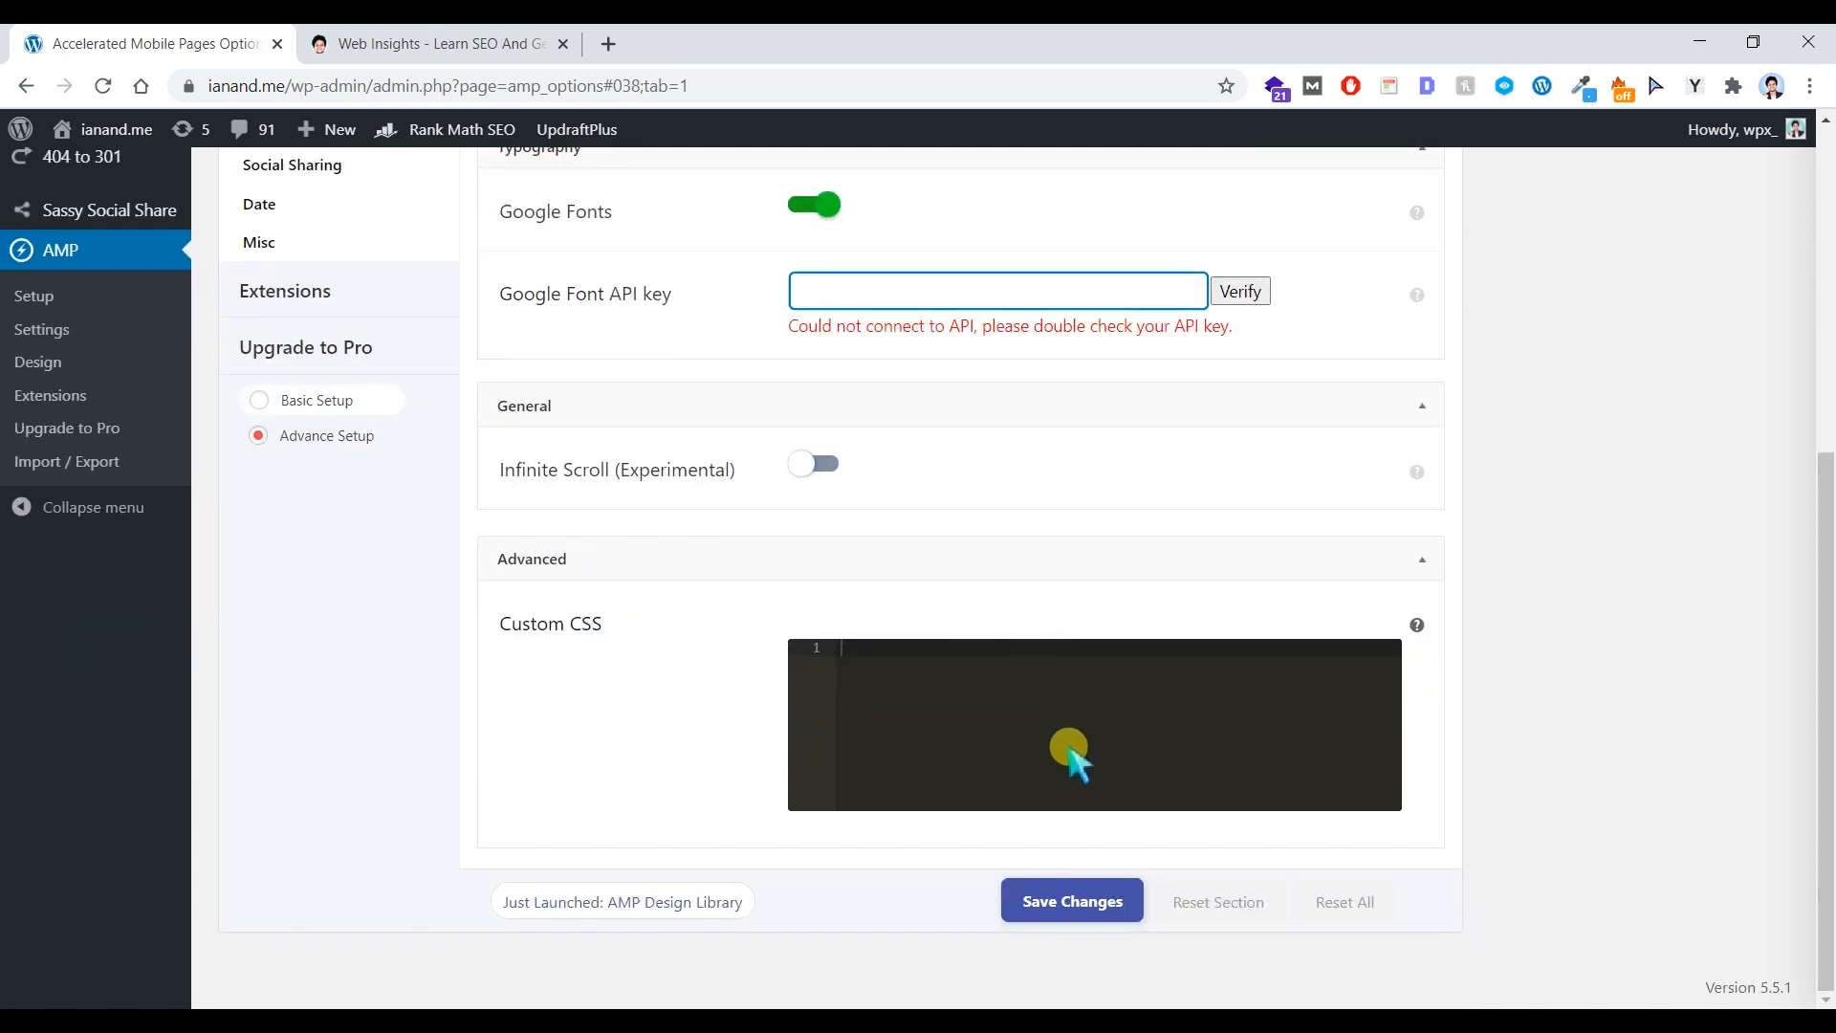
- Save the changes made in the Global design settings
{"action": "left_click", "coordinate": [1073, 903]}
{"action": "scroll", "coordinate": [909, 766], "scroll_direction": "up", "scroll_amount": 3}
{"action": "scroll", "coordinate": [396, 501], "scroll_direction": "up", "scroll_amount": 2}
- In the Header design settings, choose Left as the Menu Overlay Position
{"action": "left_click", "coordinate": [407, 466]}
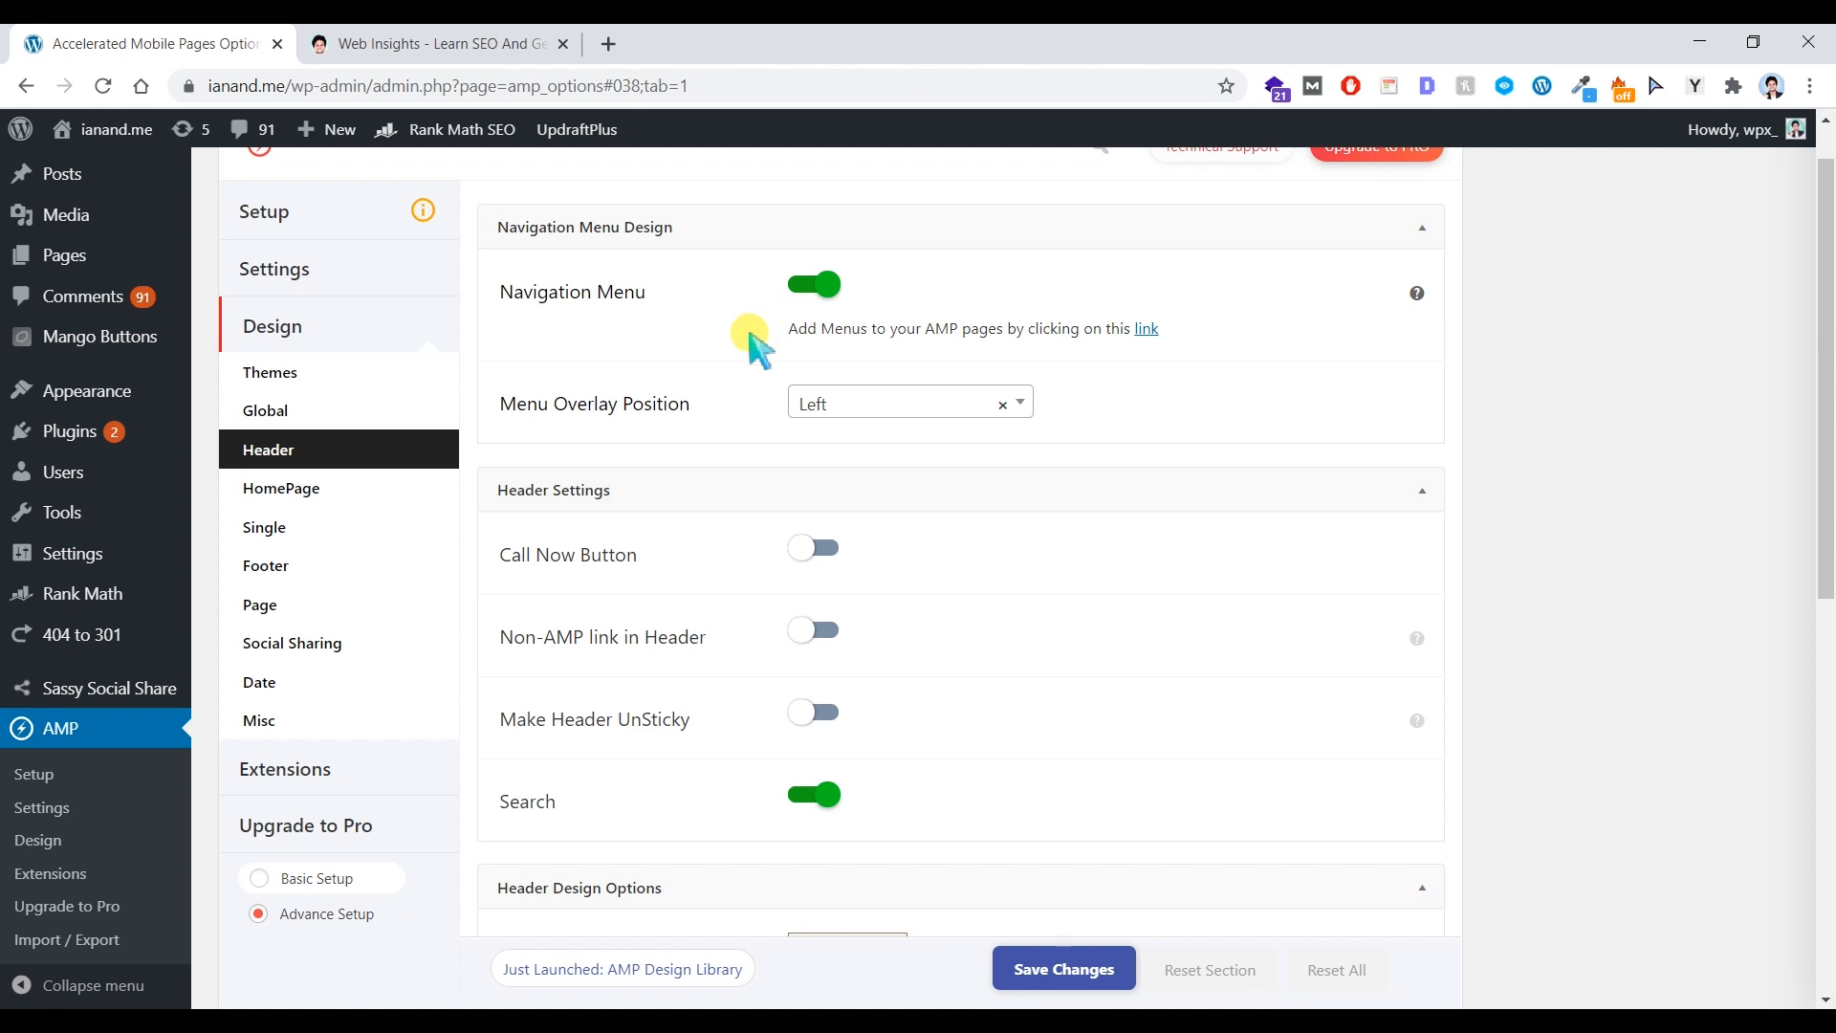
{"action": "left_click", "coordinate": [893, 394]}
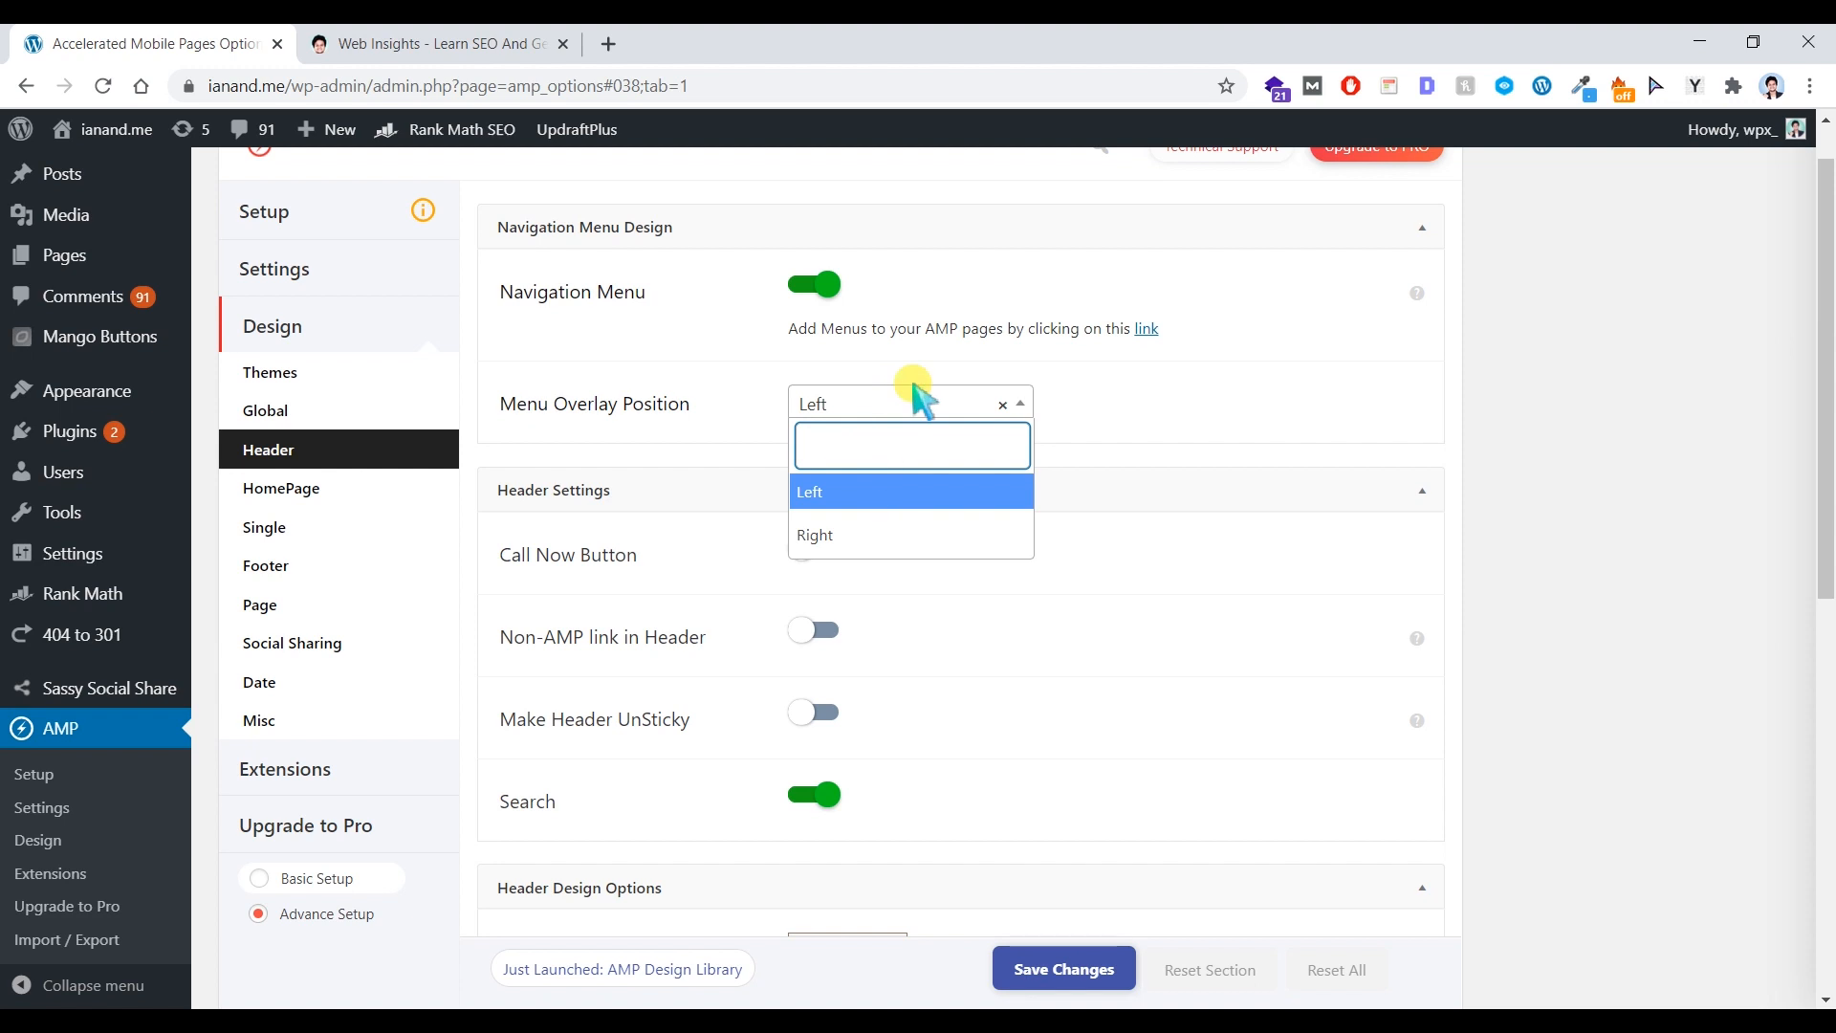
{"action": "left_click", "coordinate": [862, 489]}
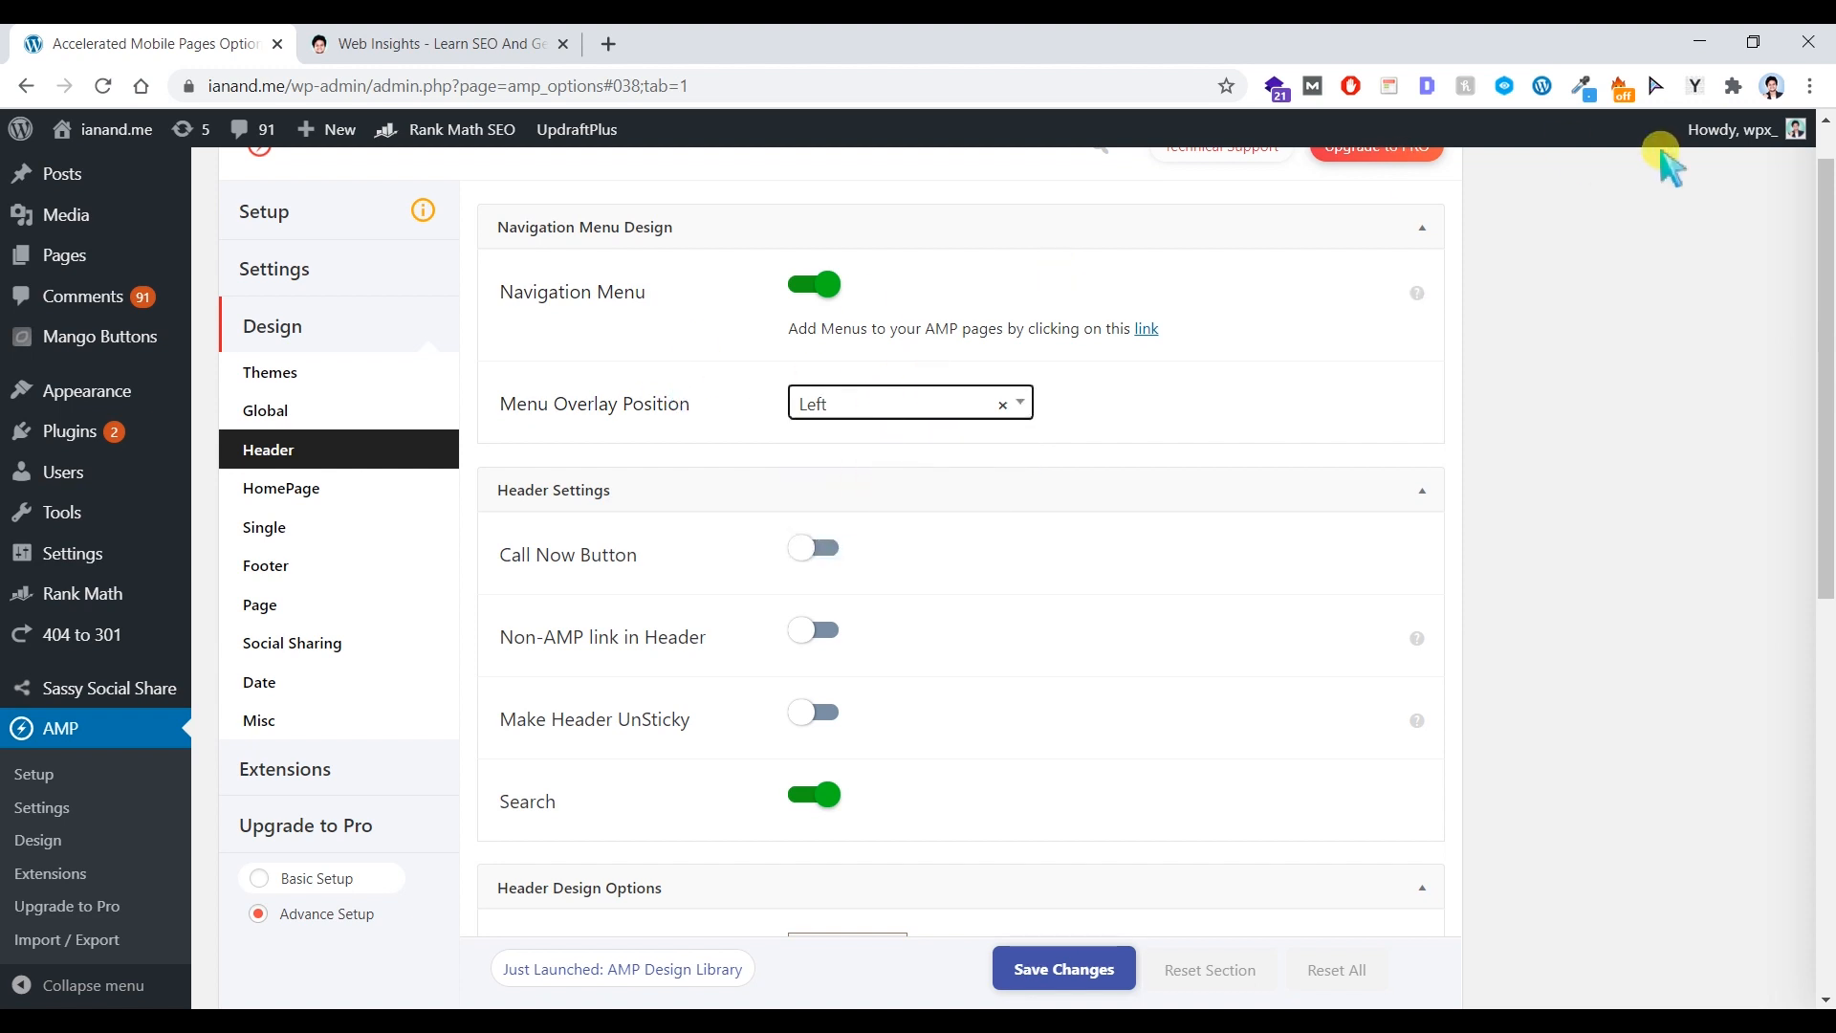
- Open the site's homepage ianand.me in a new incognito window
{"action": "left_click", "coordinate": [1810, 86]}
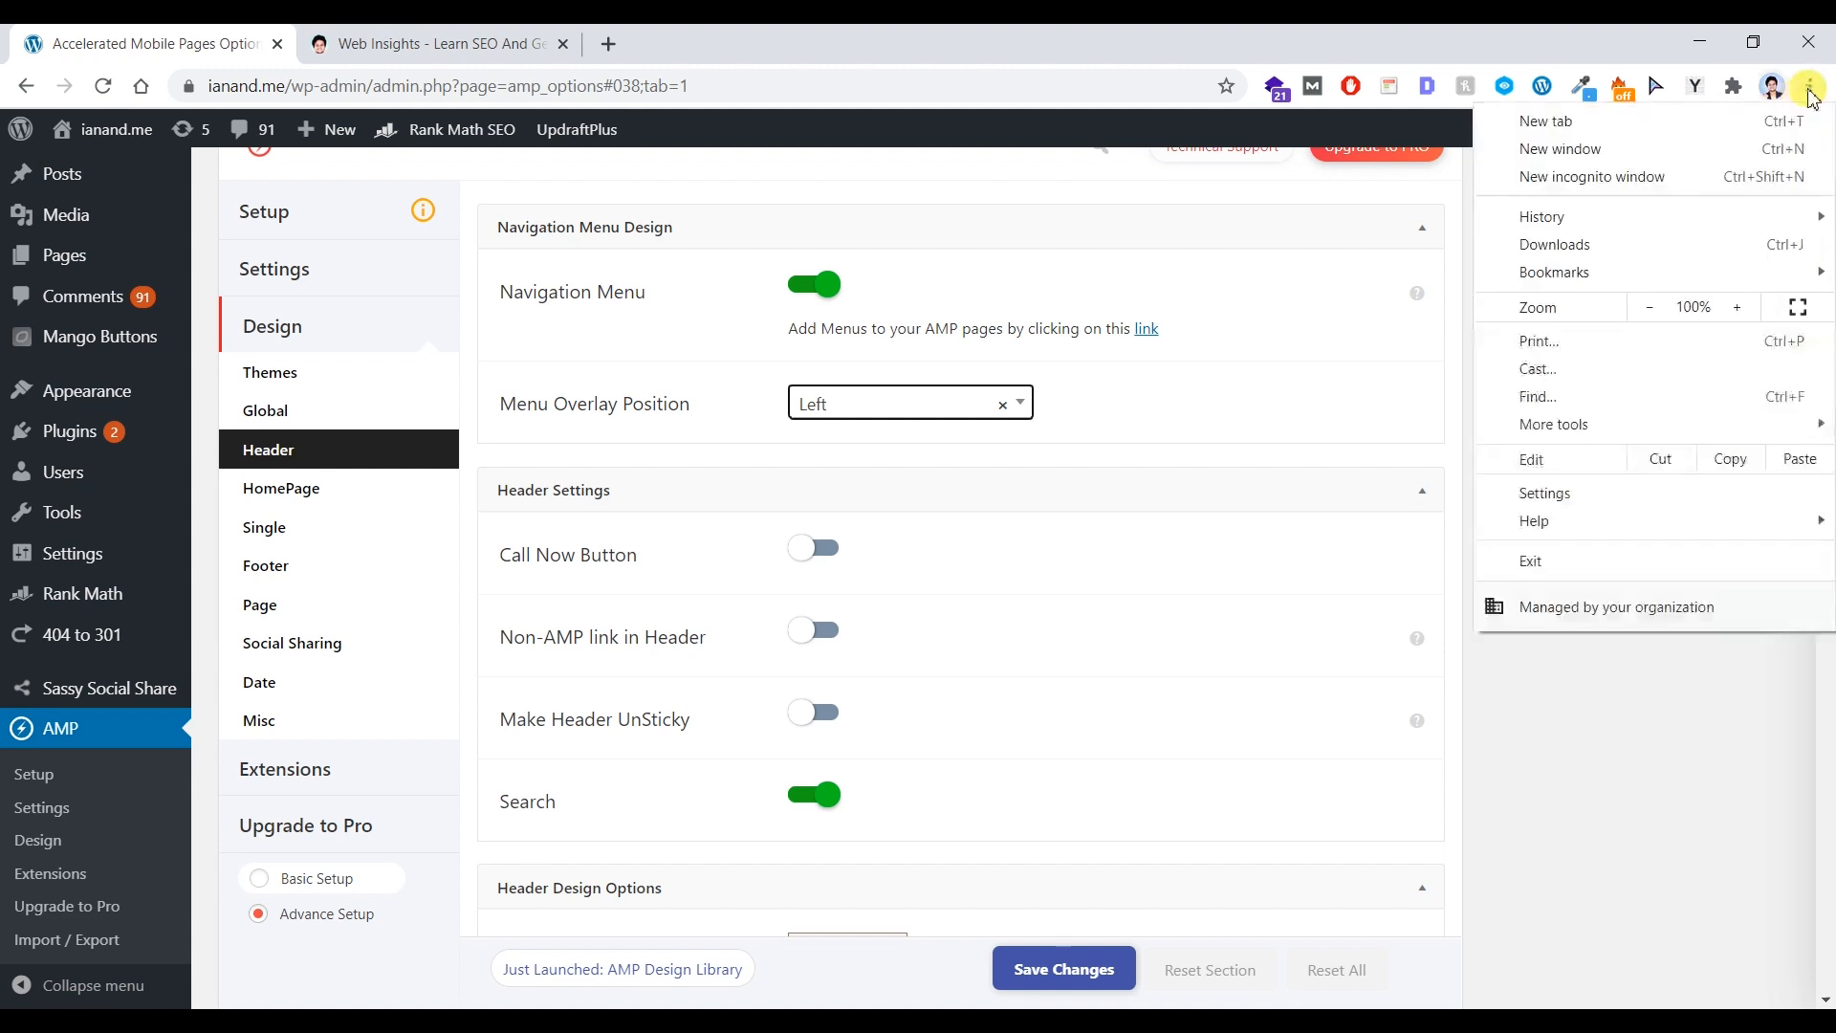
{"action": "left_click", "coordinate": [1739, 182]}
{"action": "type", "text": "ianand.me"}
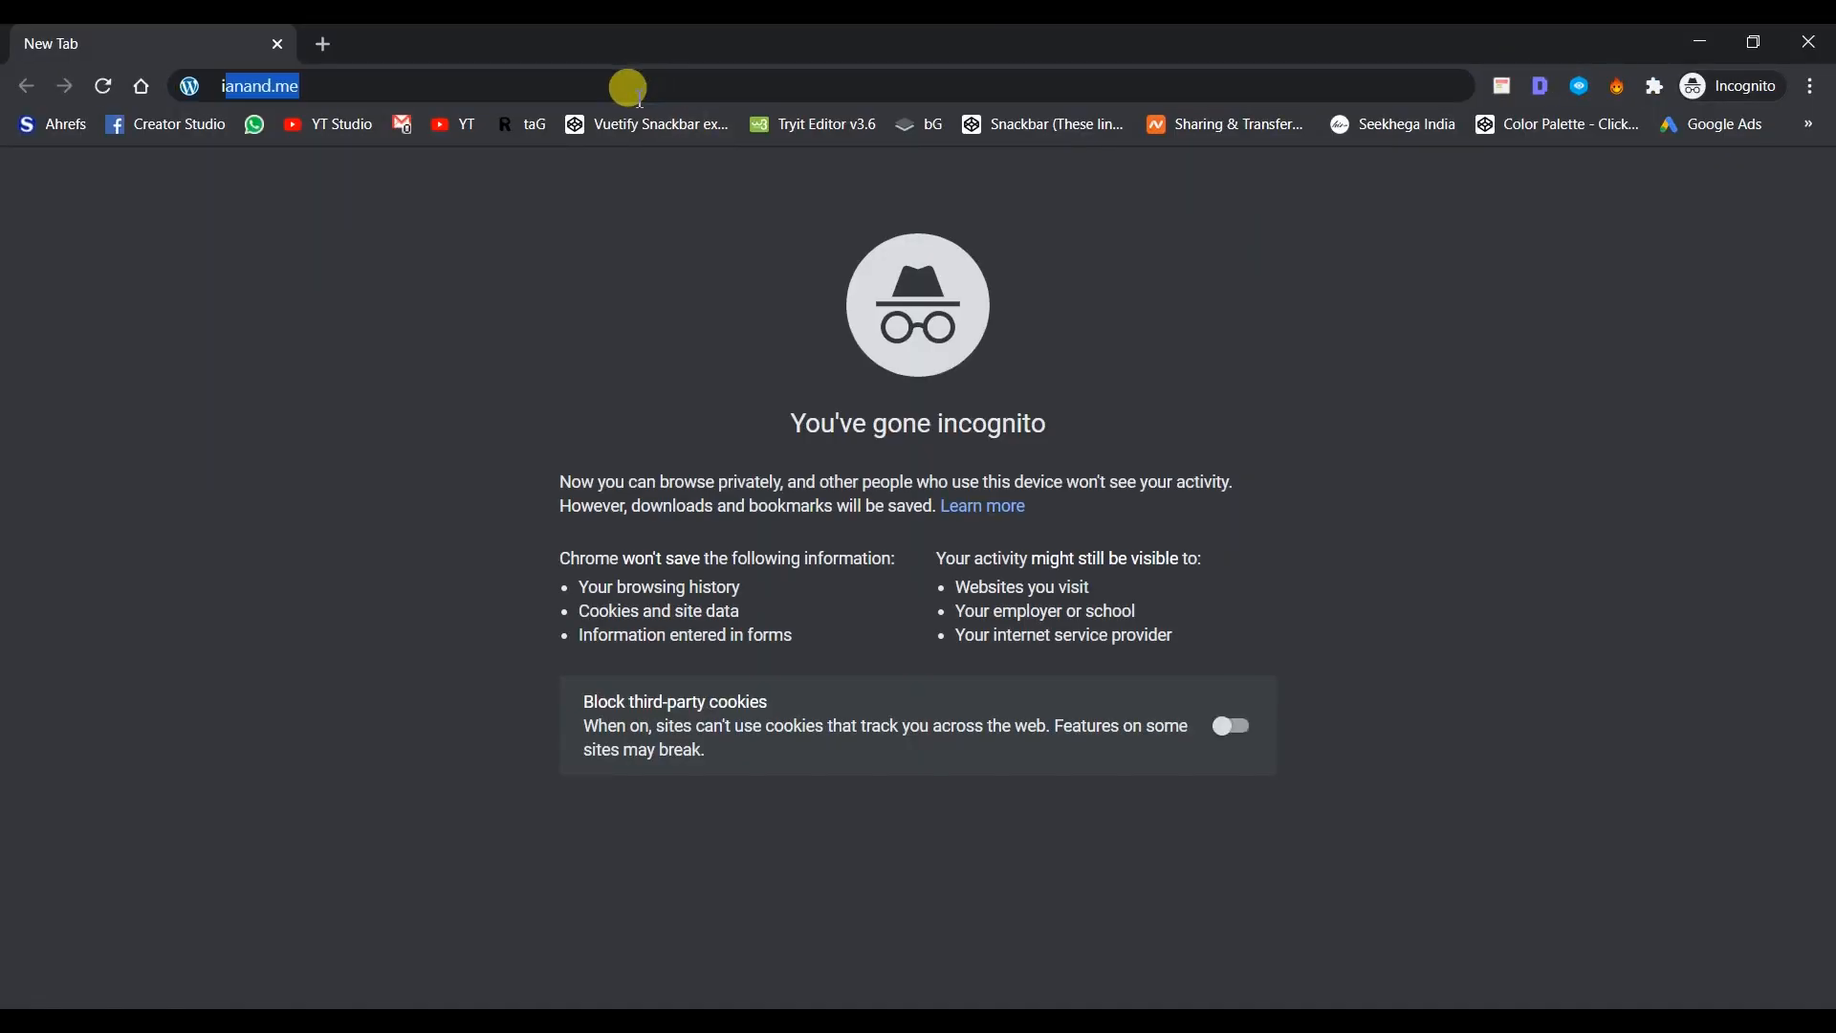
{"action": "key", "text": "Return"}
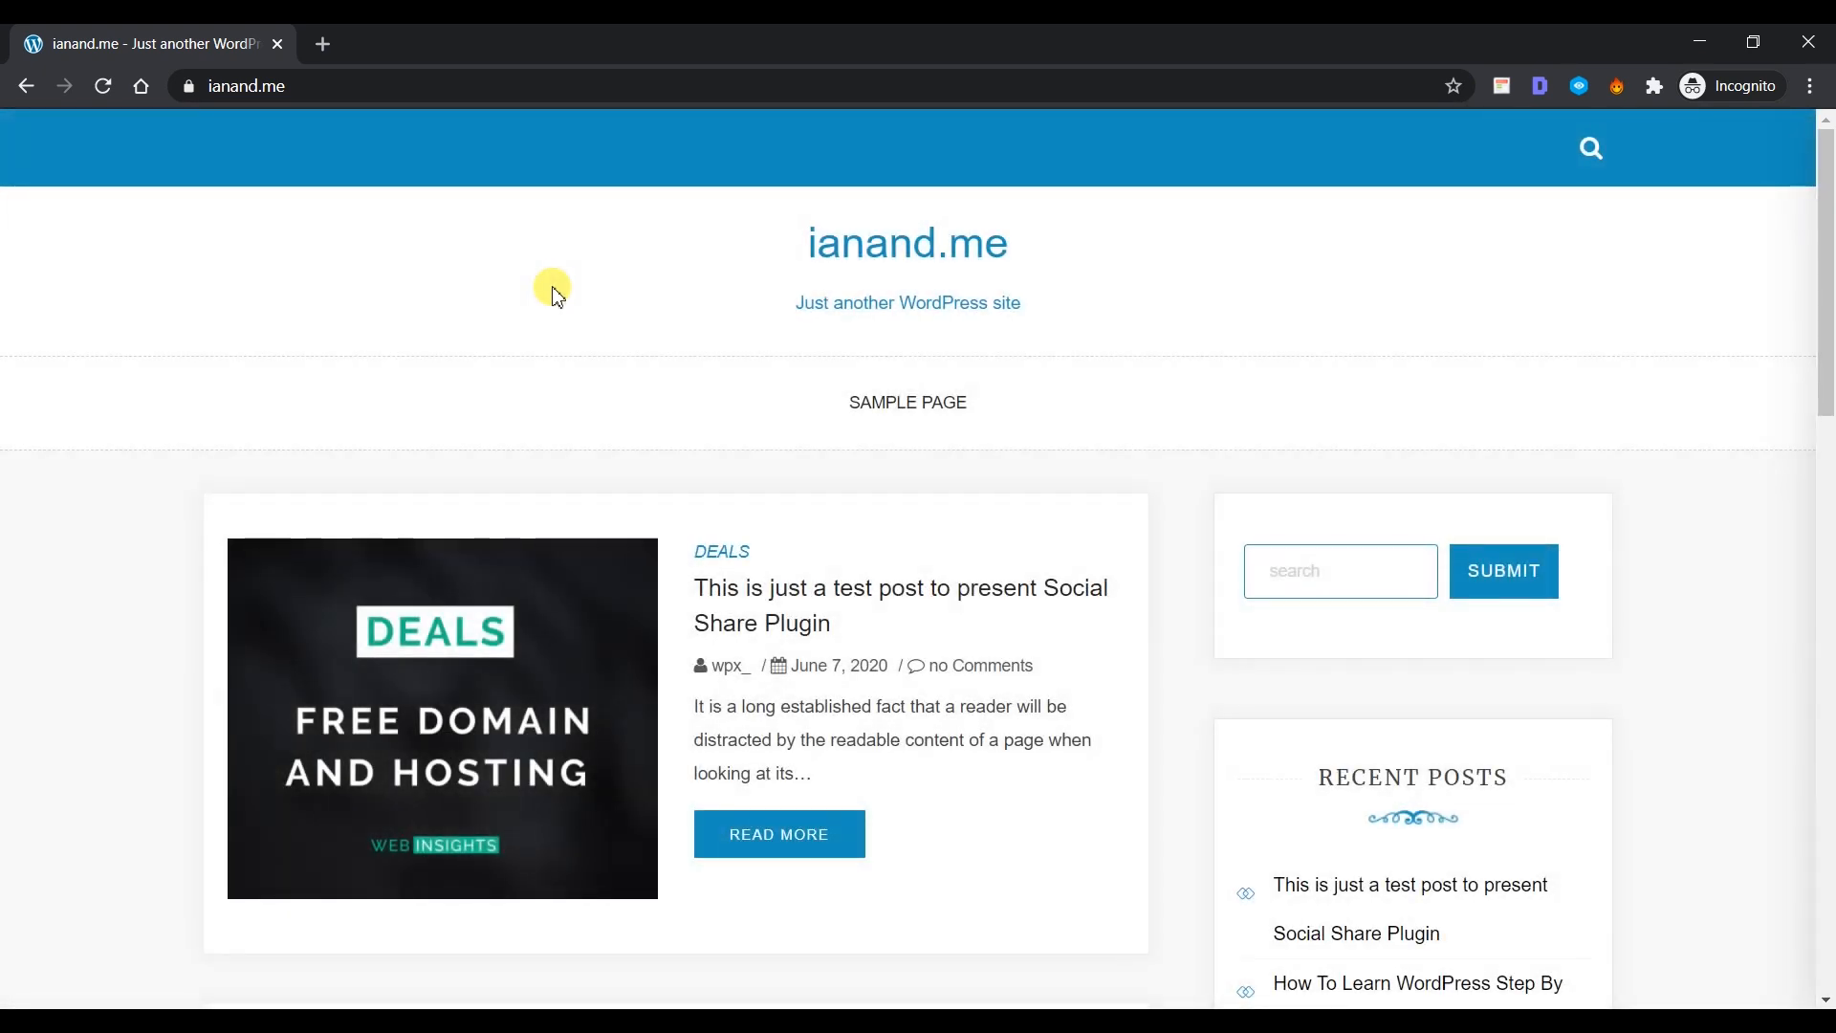
- Inspect the homepage with the developer tools and preview it on the Galaxy S5 device
{"action": "key", "text": "ctrl+shift+i"}
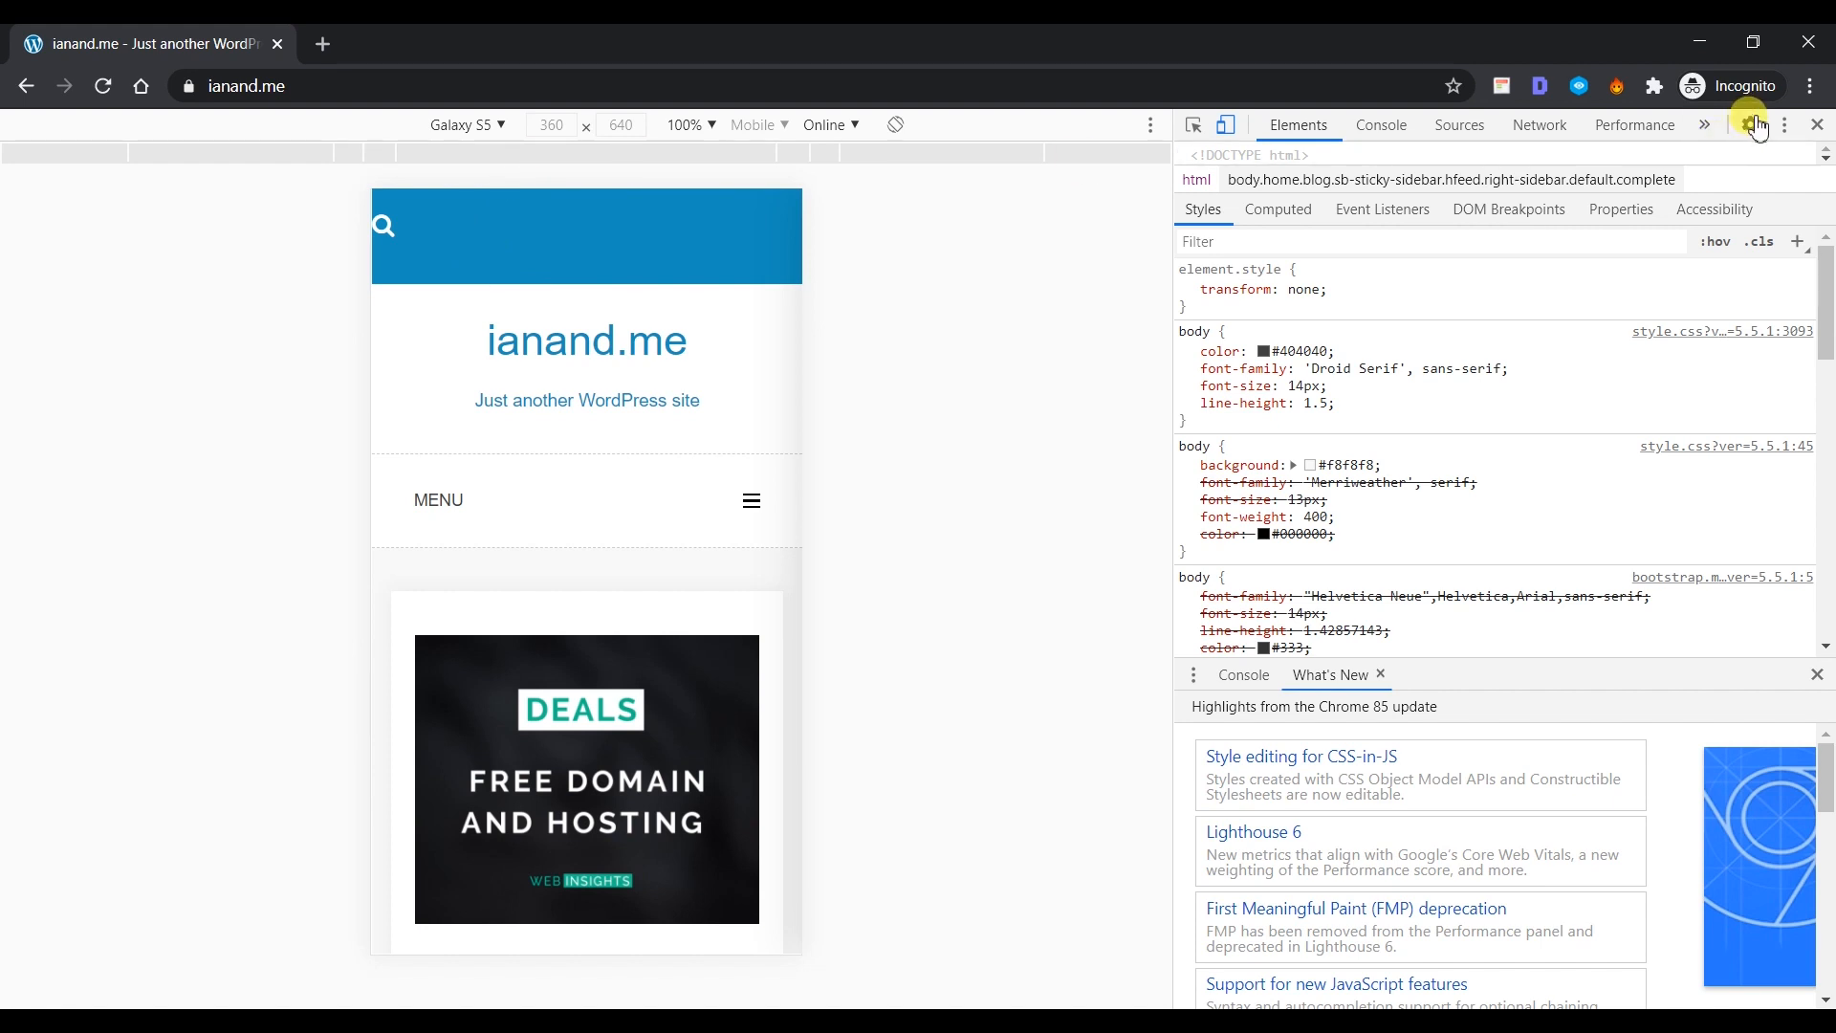
{"action": "left_click", "coordinate": [1816, 133]}
{"action": "right_click", "coordinate": [539, 359]}
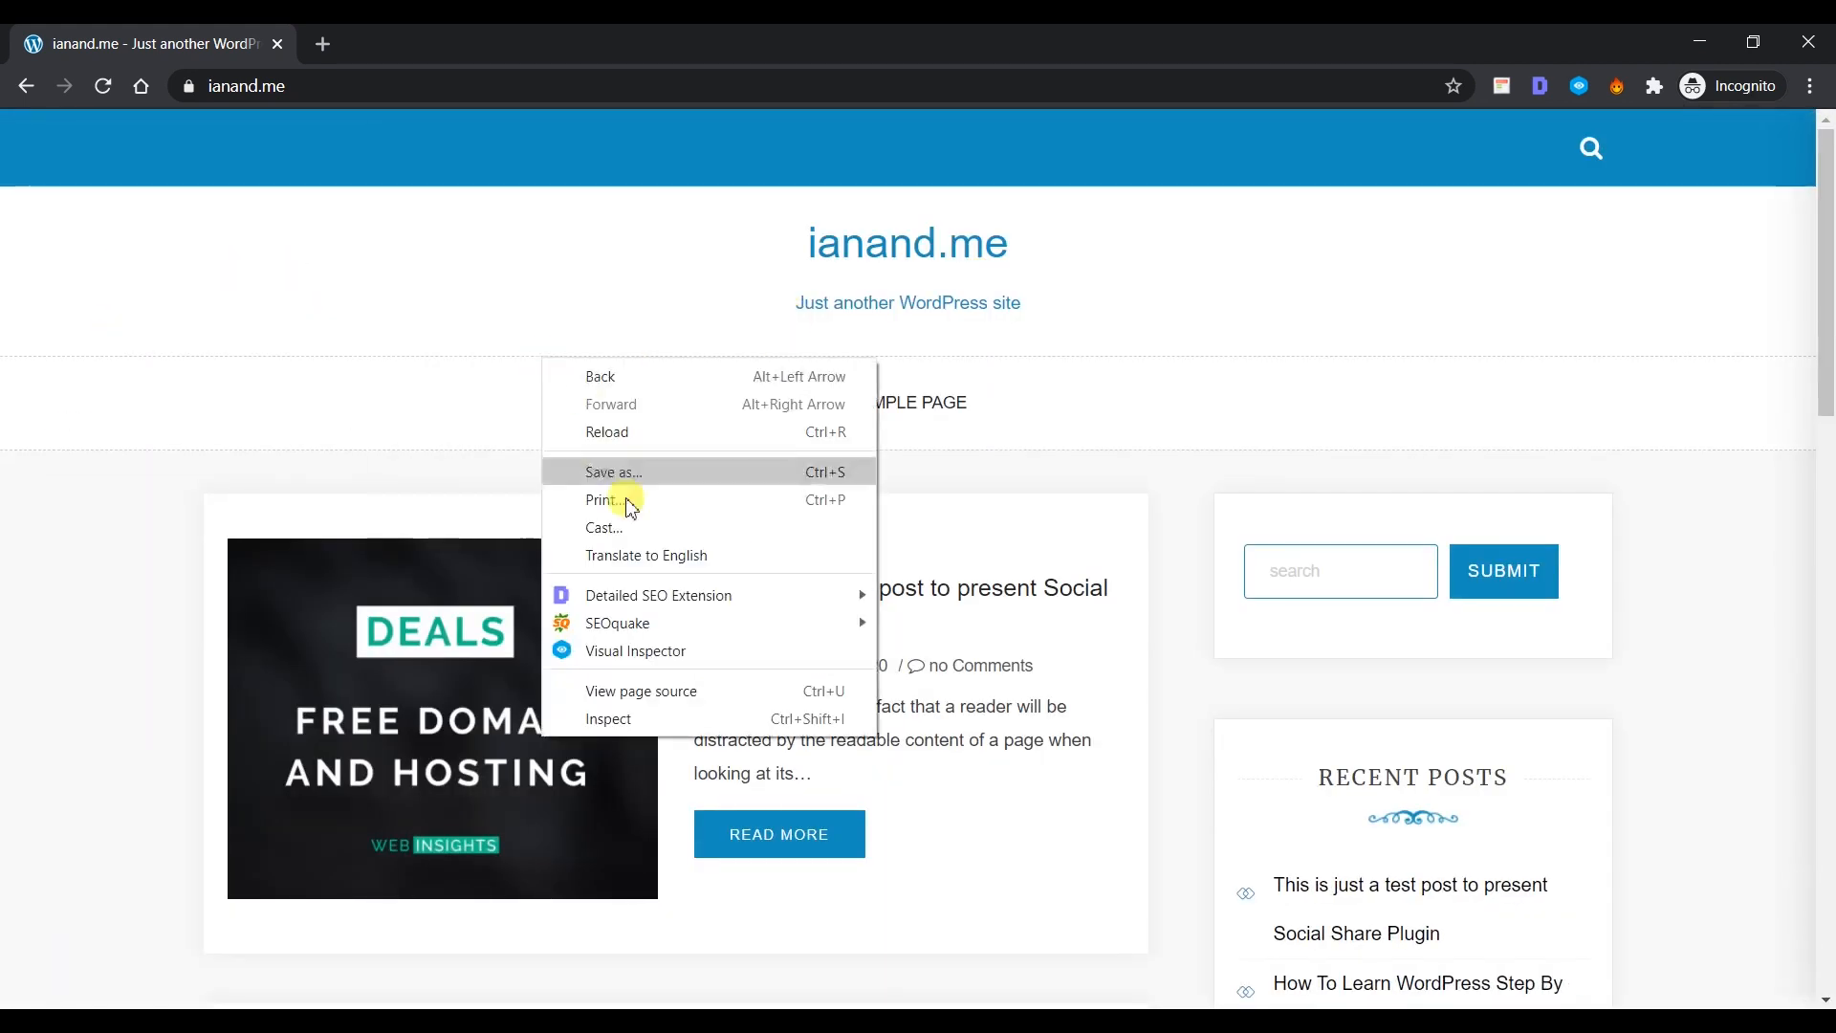
{"action": "left_click", "coordinate": [622, 718]}
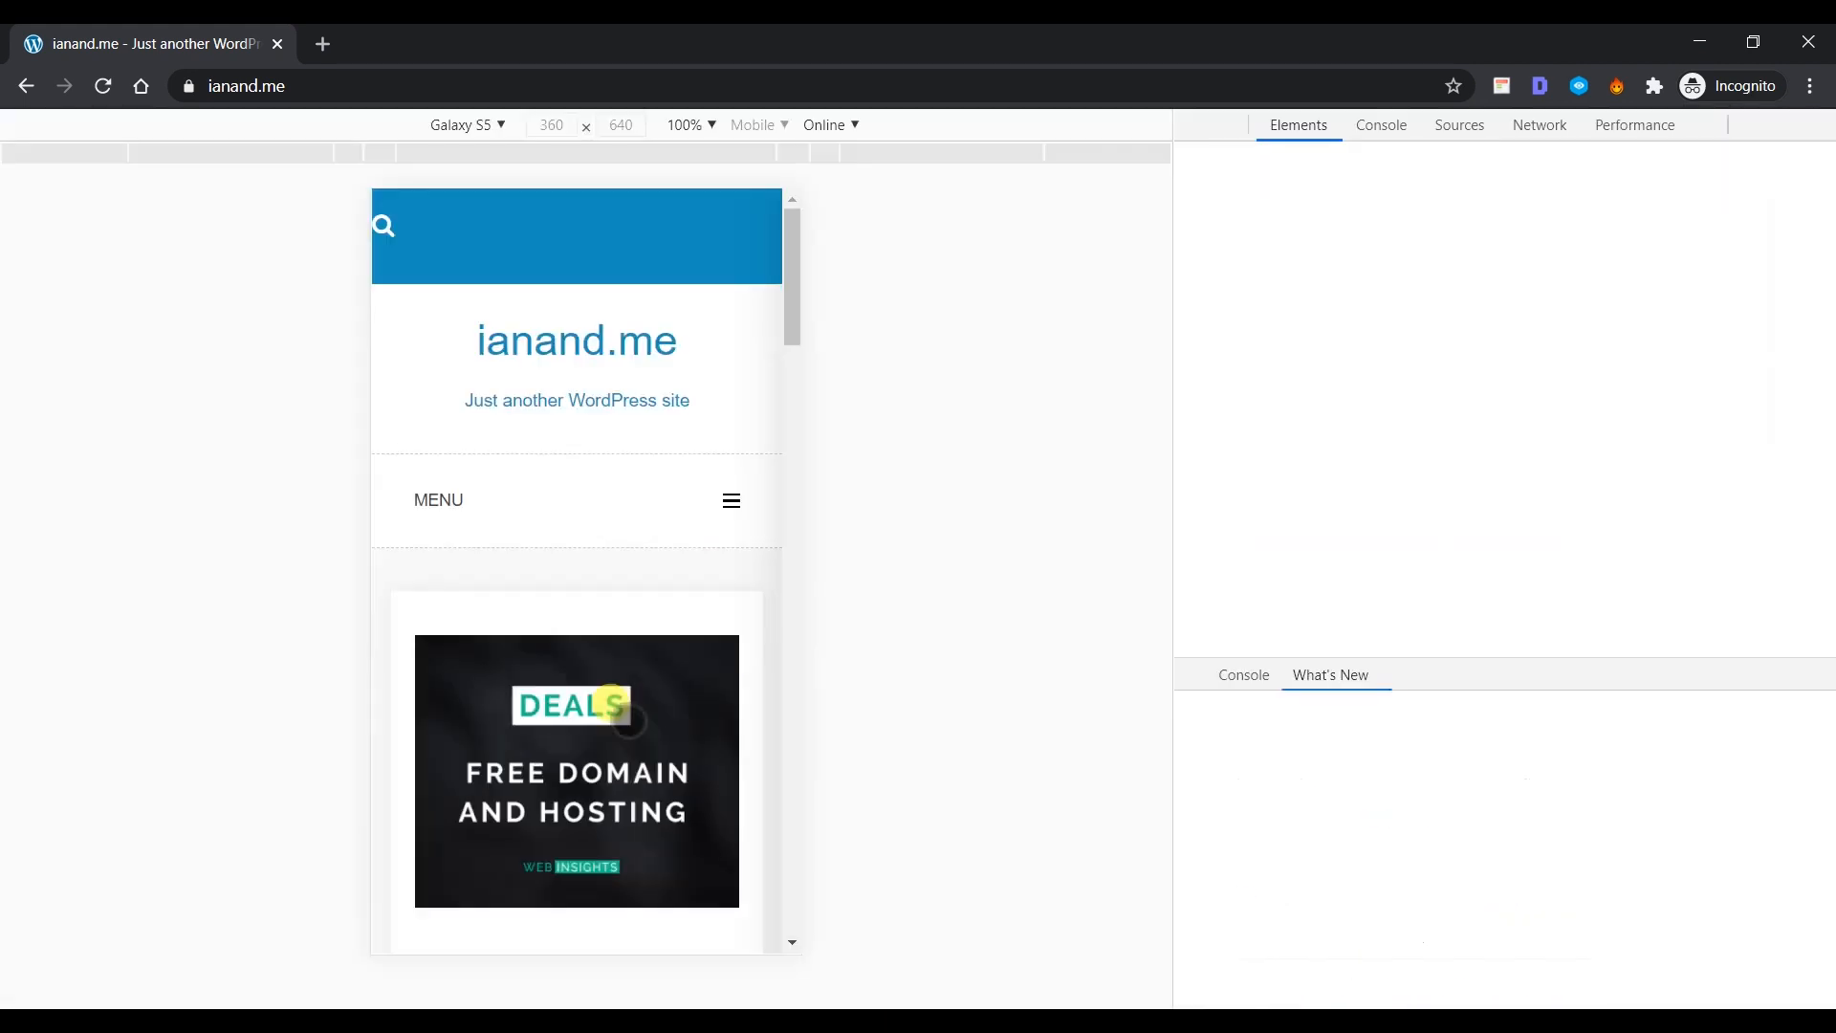
{"action": "left_click", "coordinate": [490, 125]}
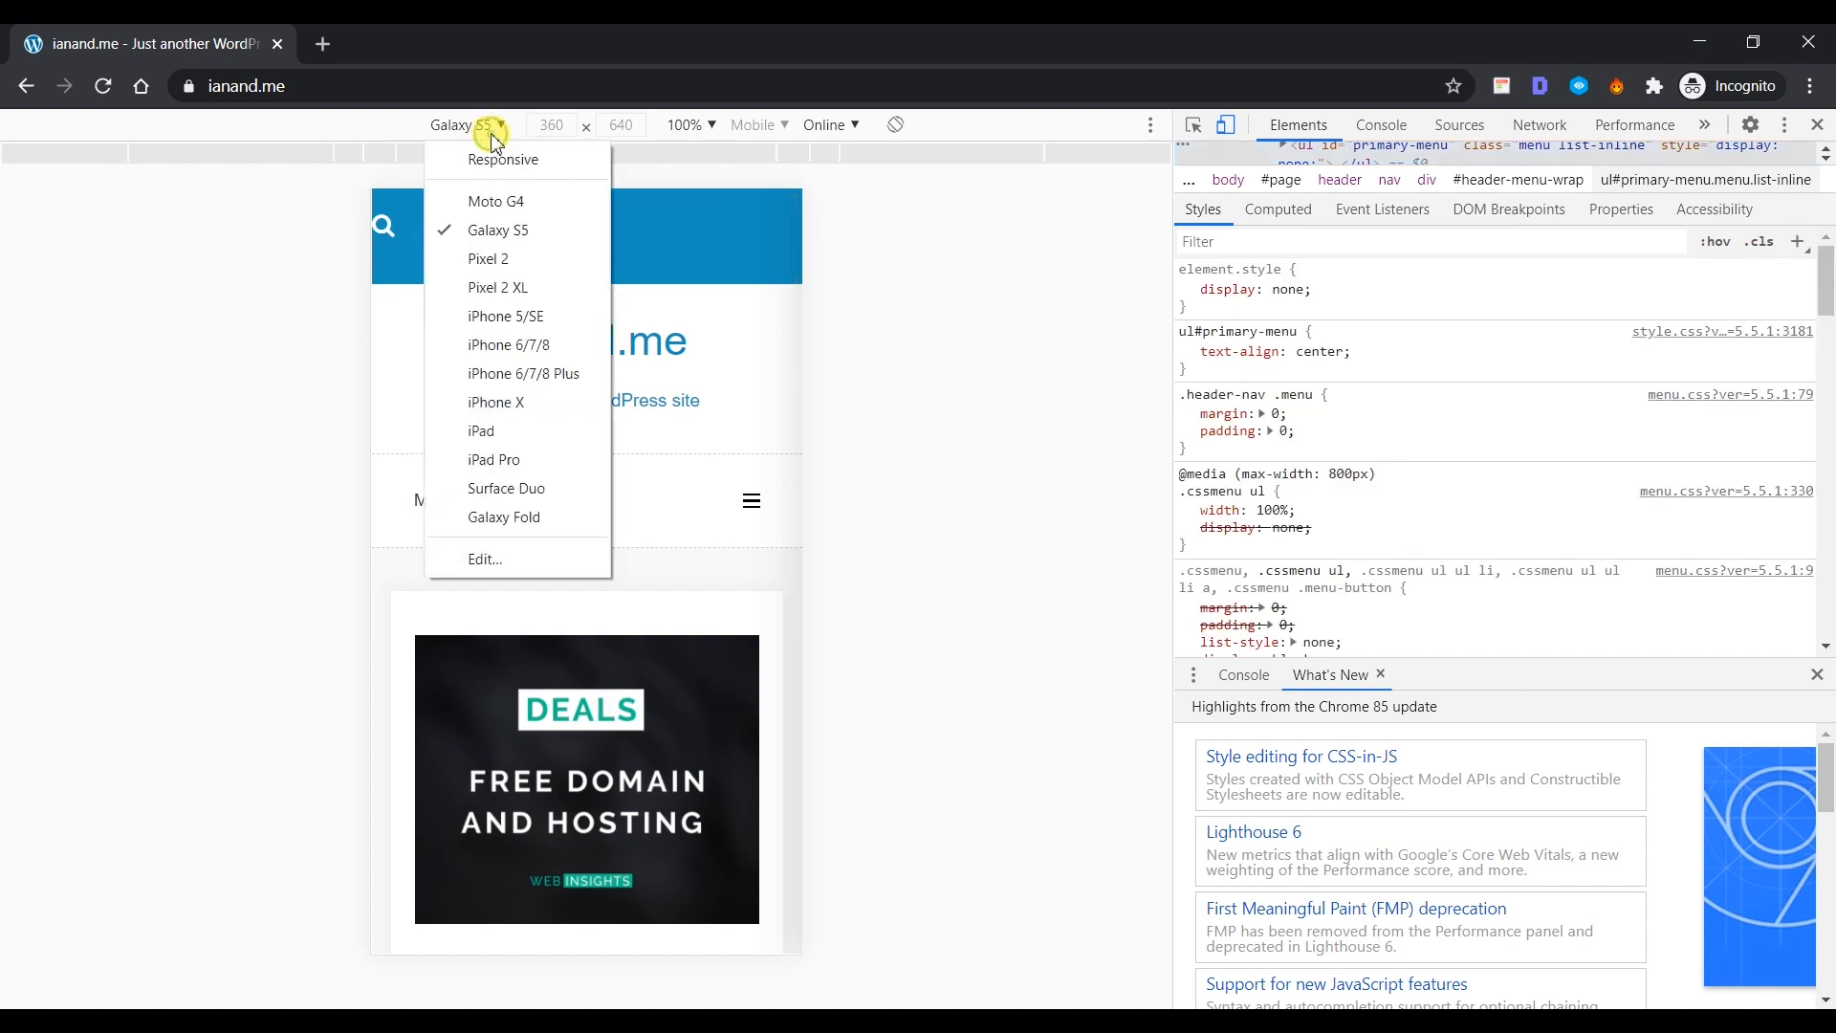
{"action": "left_click", "coordinate": [539, 232]}
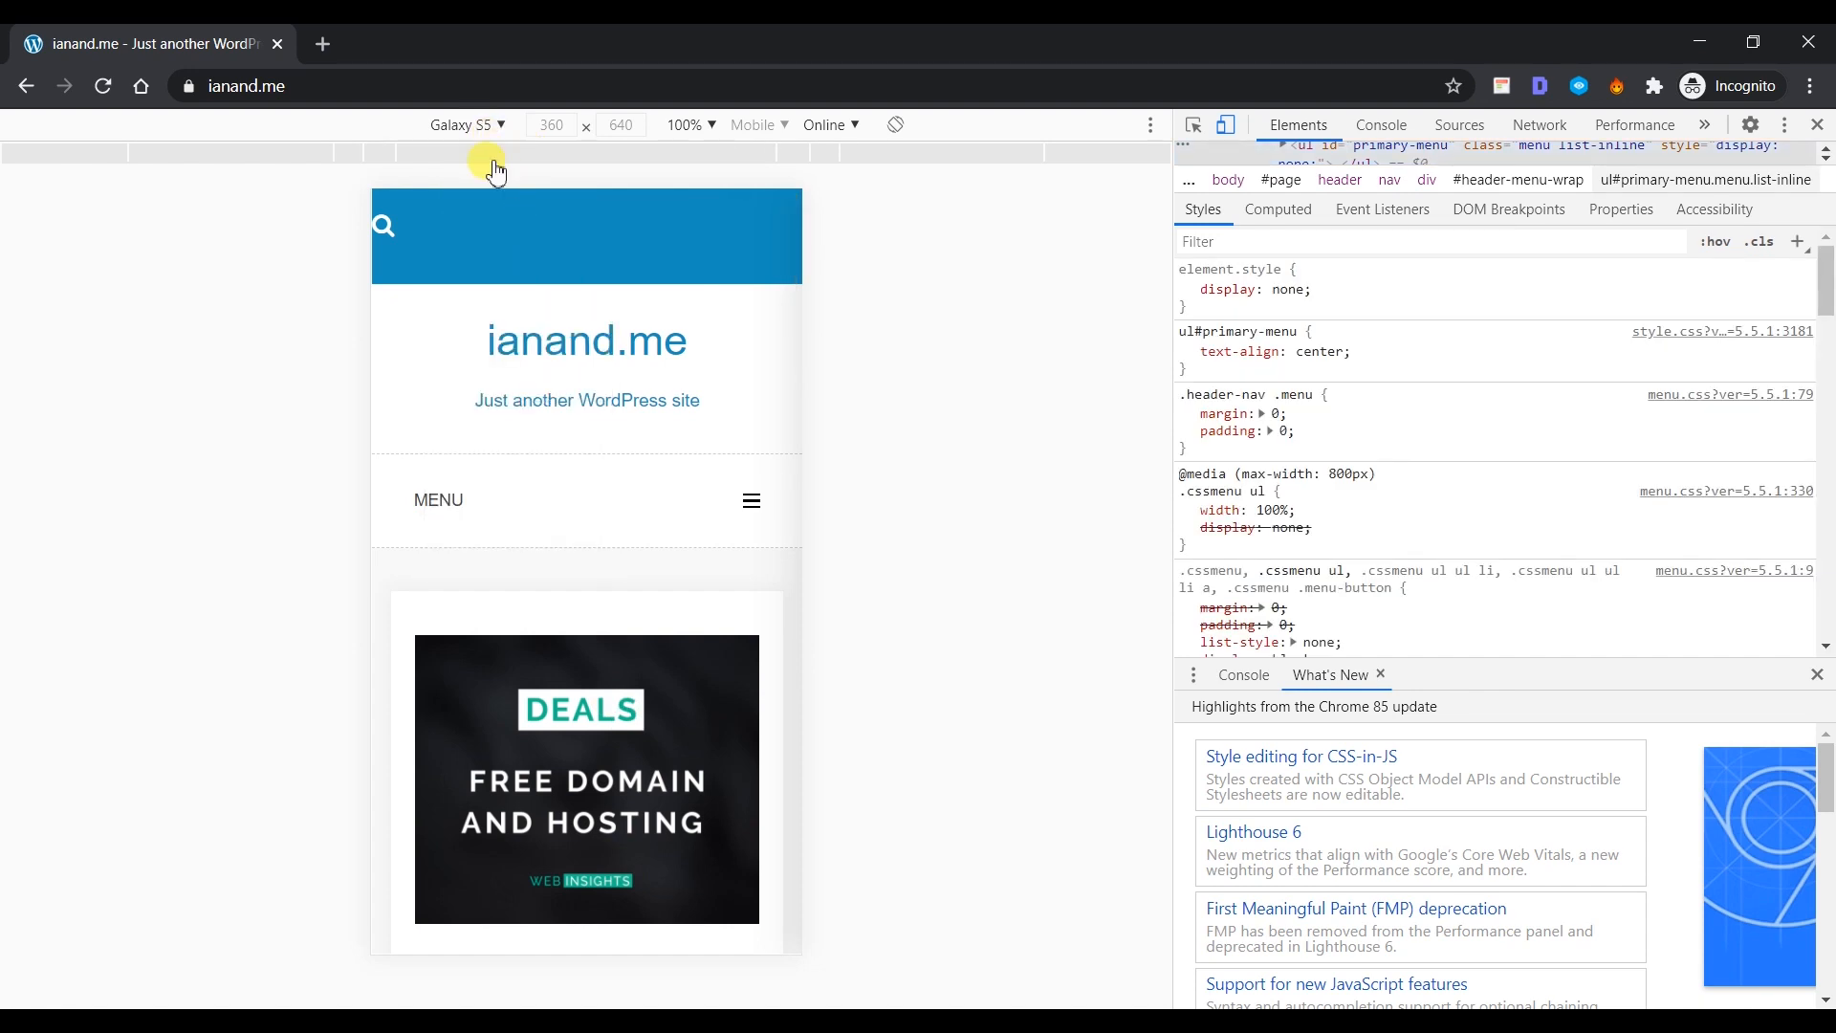
- Load the AMP version of the homepage at ianand.me/amp and look through it in the mobile preview
{"action": "left_click", "coordinate": [99, 90]}
{"action": "left_click", "coordinate": [369, 83]}
{"action": "type", "text": "/amp"}
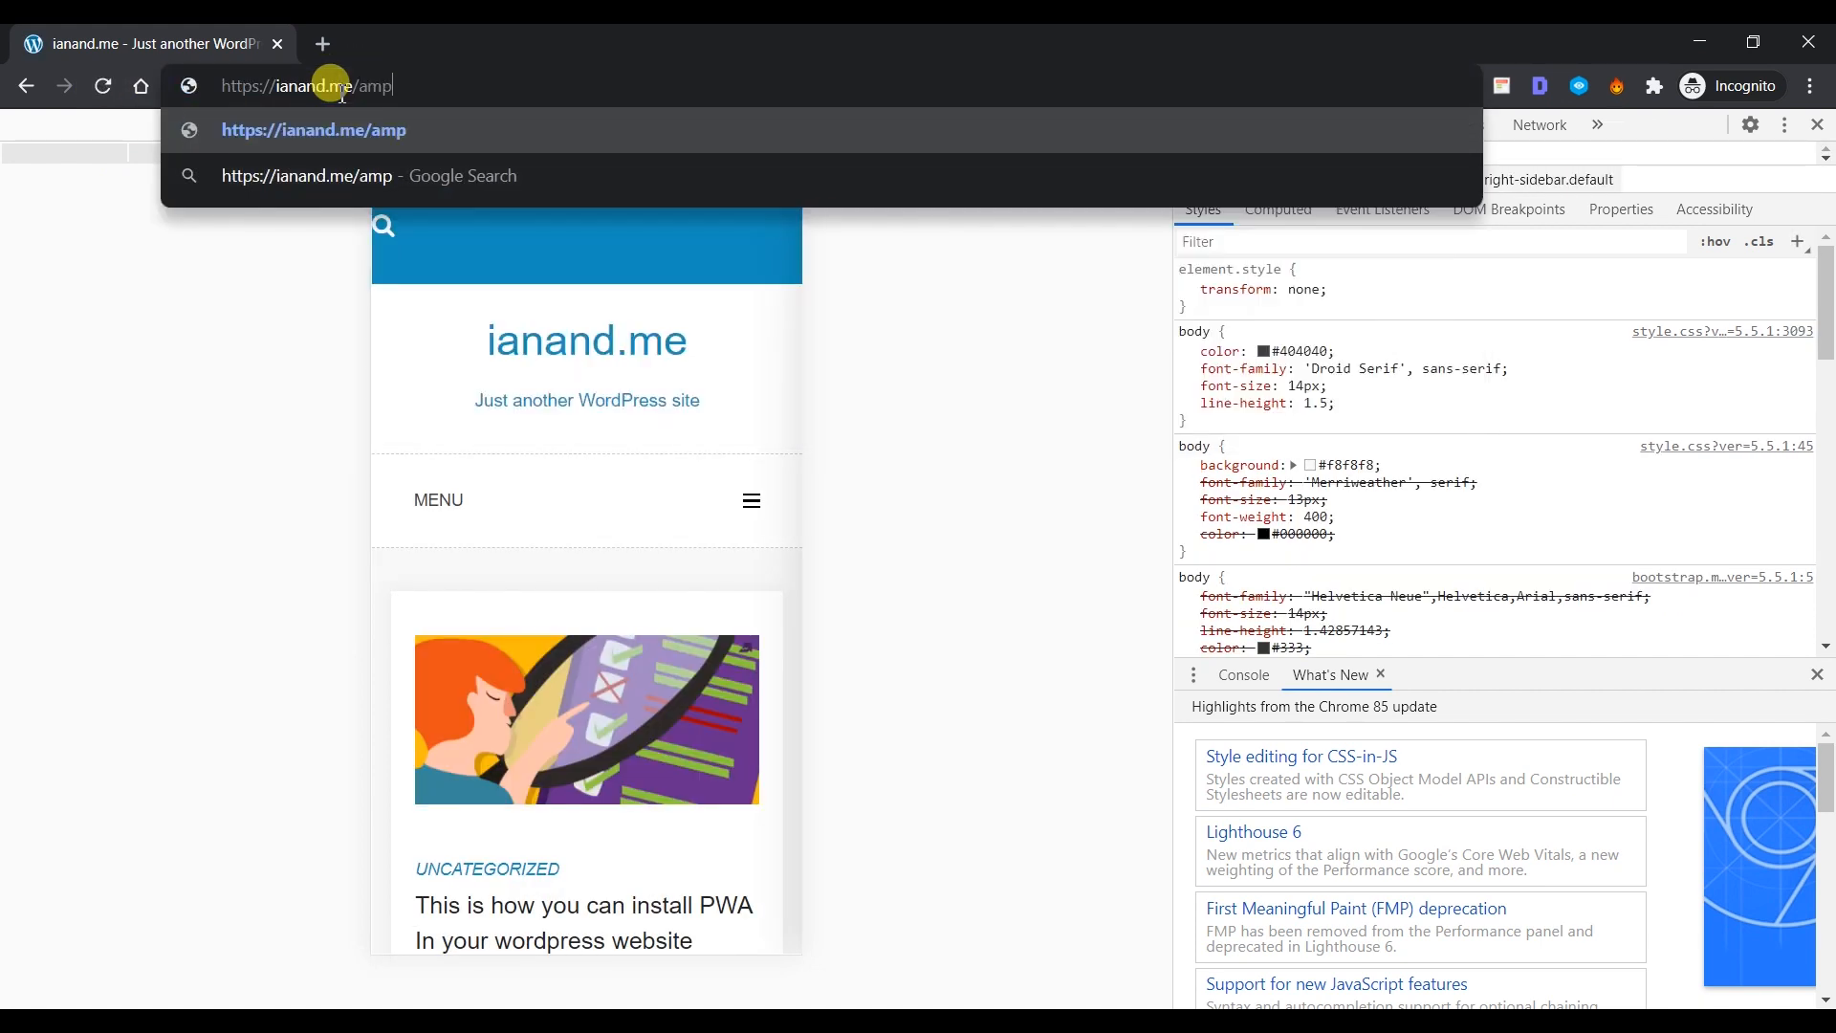
{"action": "key", "text": "Return"}
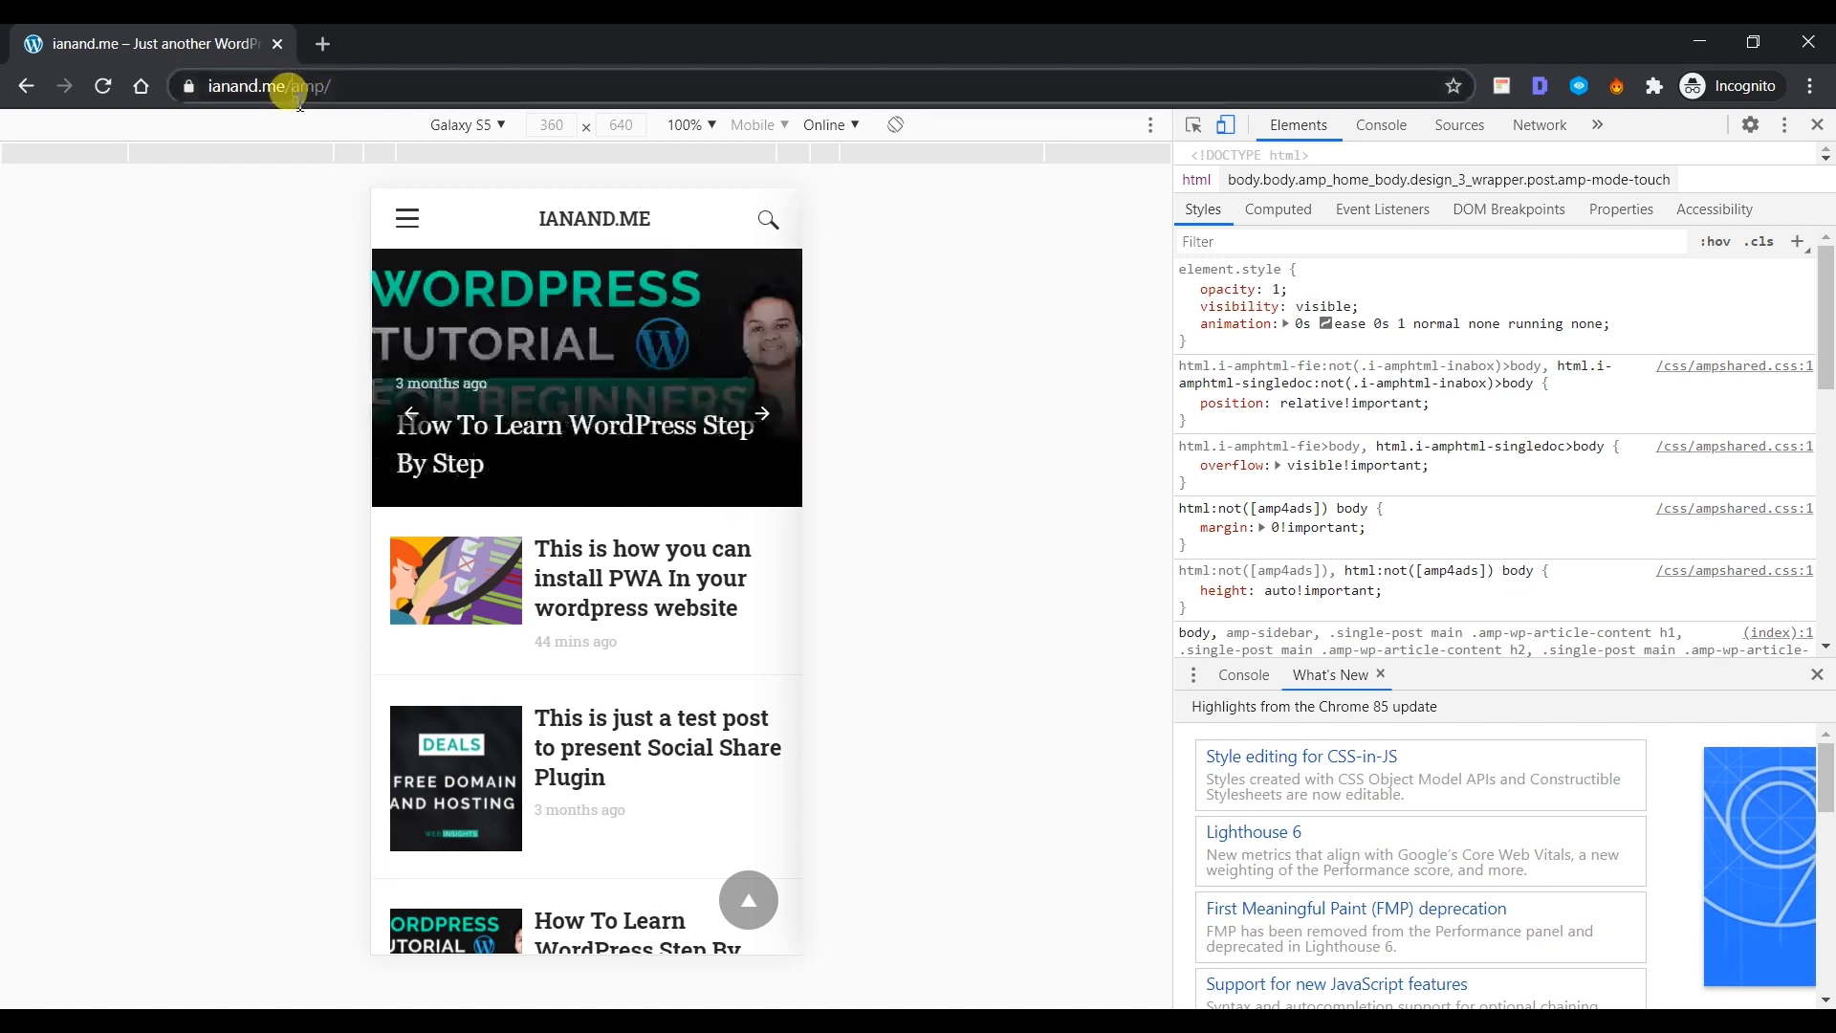
{"action": "left_click_drag", "start_coordinate": [387, 86], "coordinate": [347, 86]}
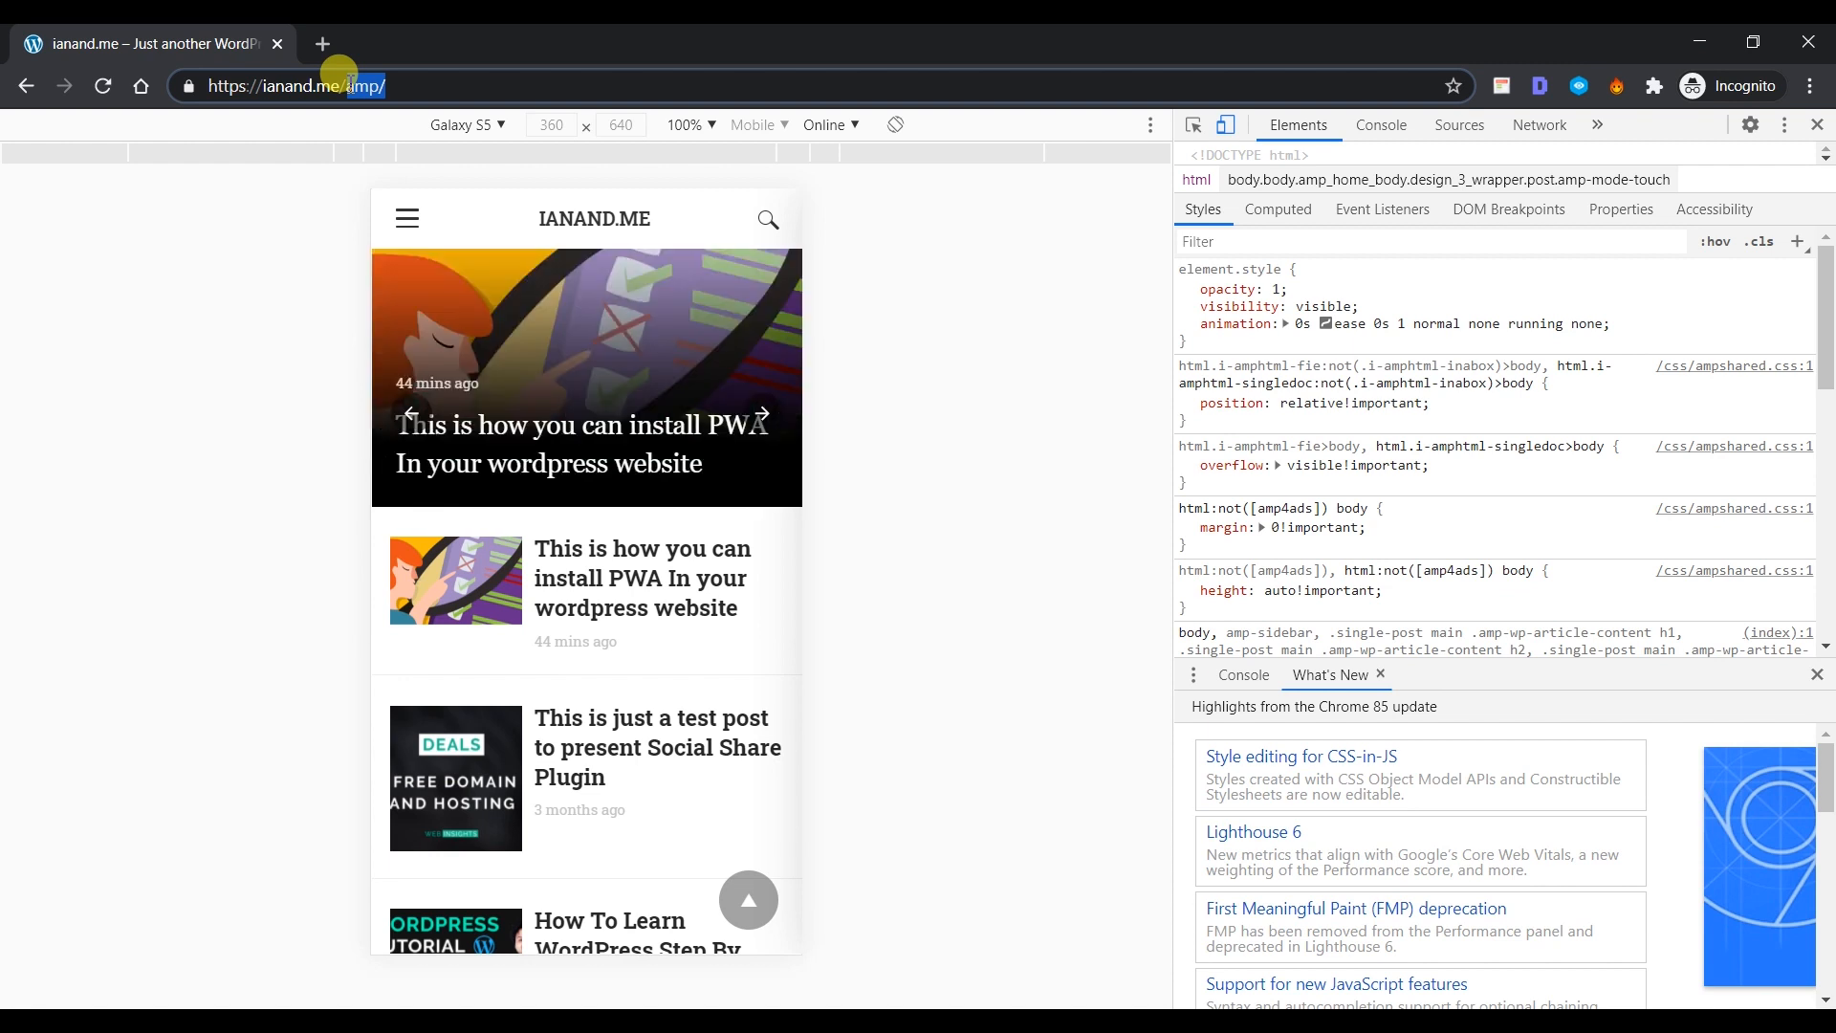
{"action": "scroll", "coordinate": [650, 541], "scroll_direction": "down", "scroll_amount": 5}
{"action": "scroll", "coordinate": [658, 546], "scroll_direction": "up", "scroll_amount": 4}
{"action": "scroll", "coordinate": [664, 553], "scroll_direction": "up", "scroll_amount": 1}
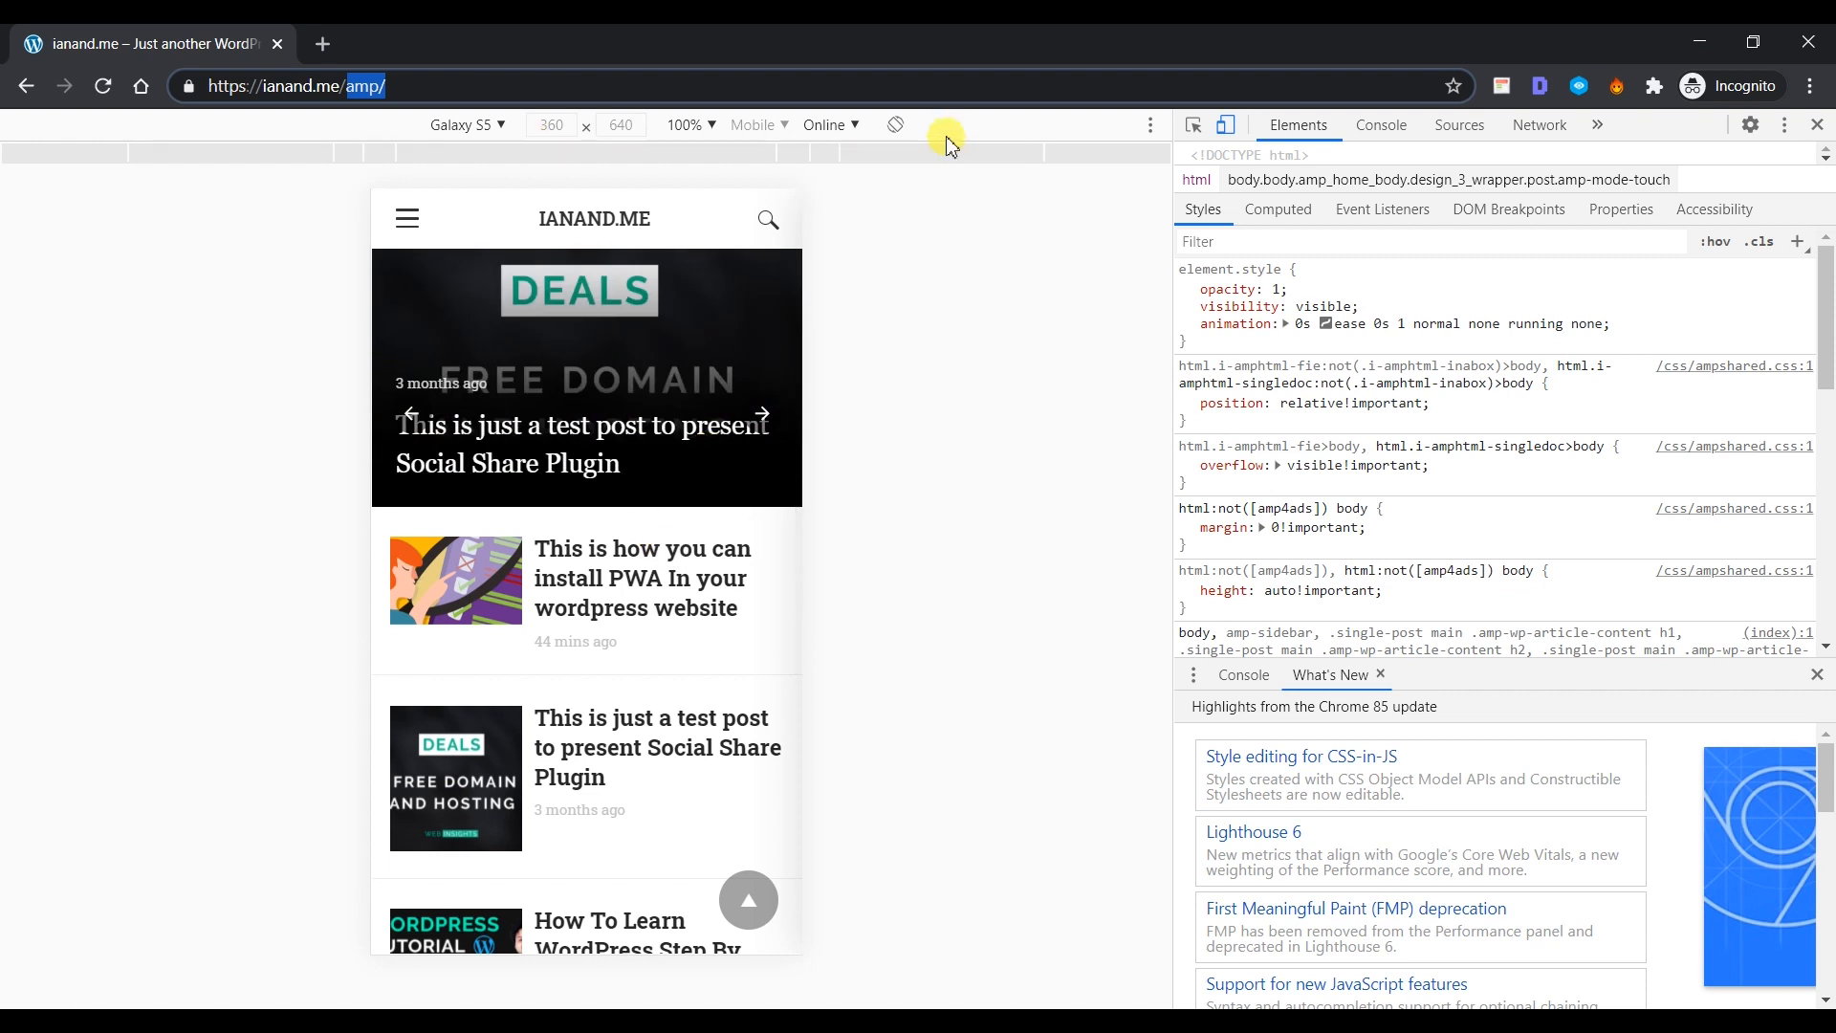
- Switch the mobile preview of the AMP homepage to the Moto G4 device
{"action": "left_click", "coordinate": [1153, 129]}
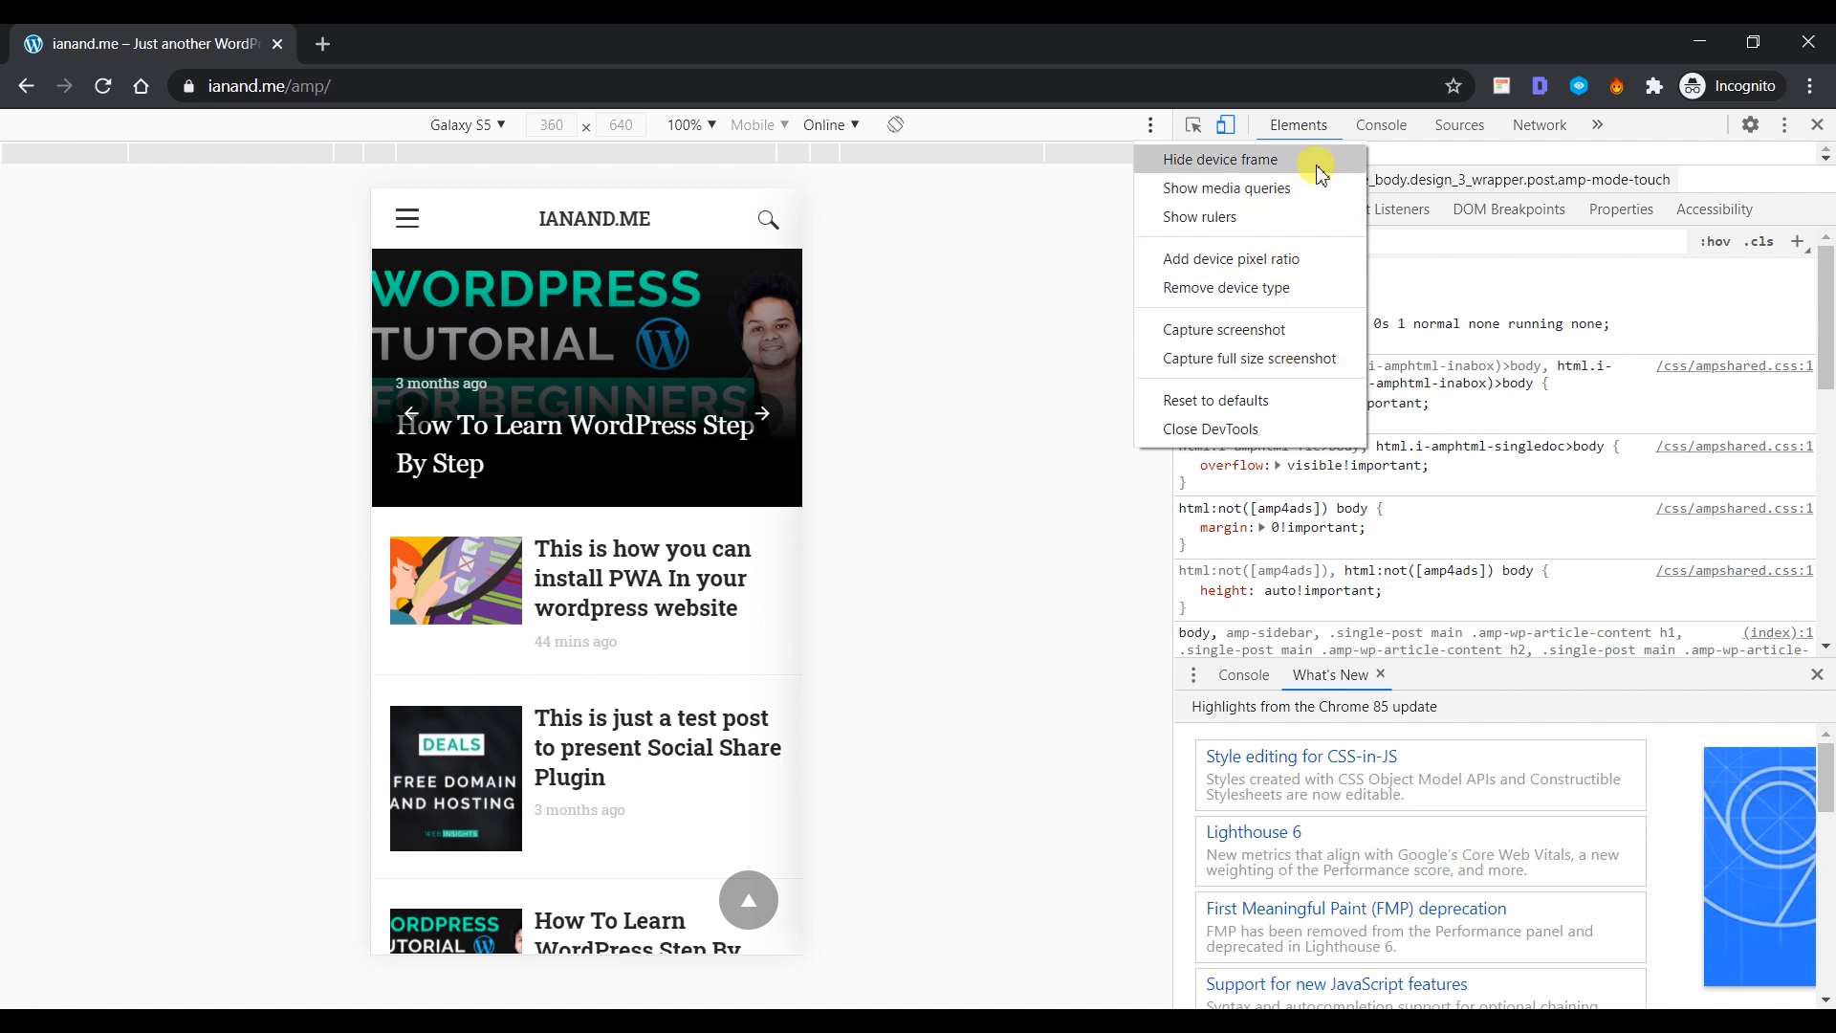
{"action": "left_click", "coordinate": [499, 131]}
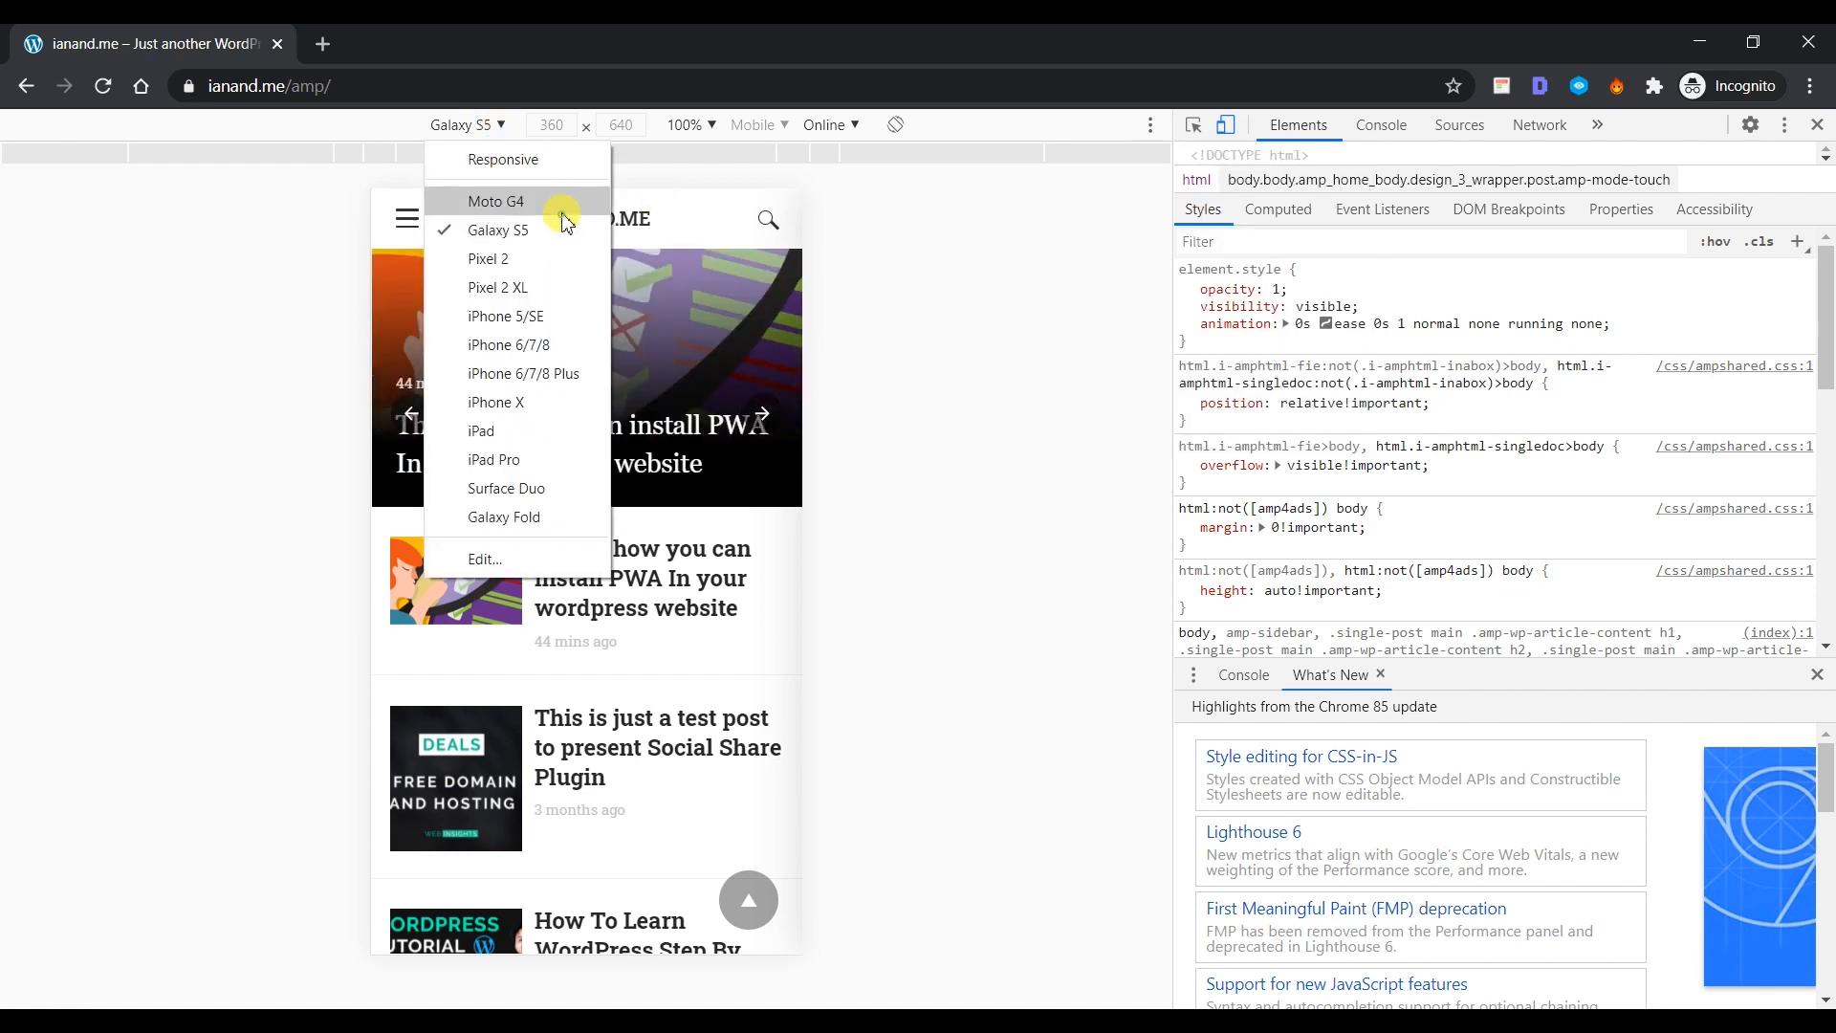
{"action": "left_click", "coordinate": [521, 201]}
{"action": "left_click", "coordinate": [500, 128]}
{"action": "left_click", "coordinate": [502, 259]}
{"action": "left_click", "coordinate": [475, 125]}
{"action": "left_click", "coordinate": [478, 127]}
{"action": "left_click", "coordinate": [517, 212]}
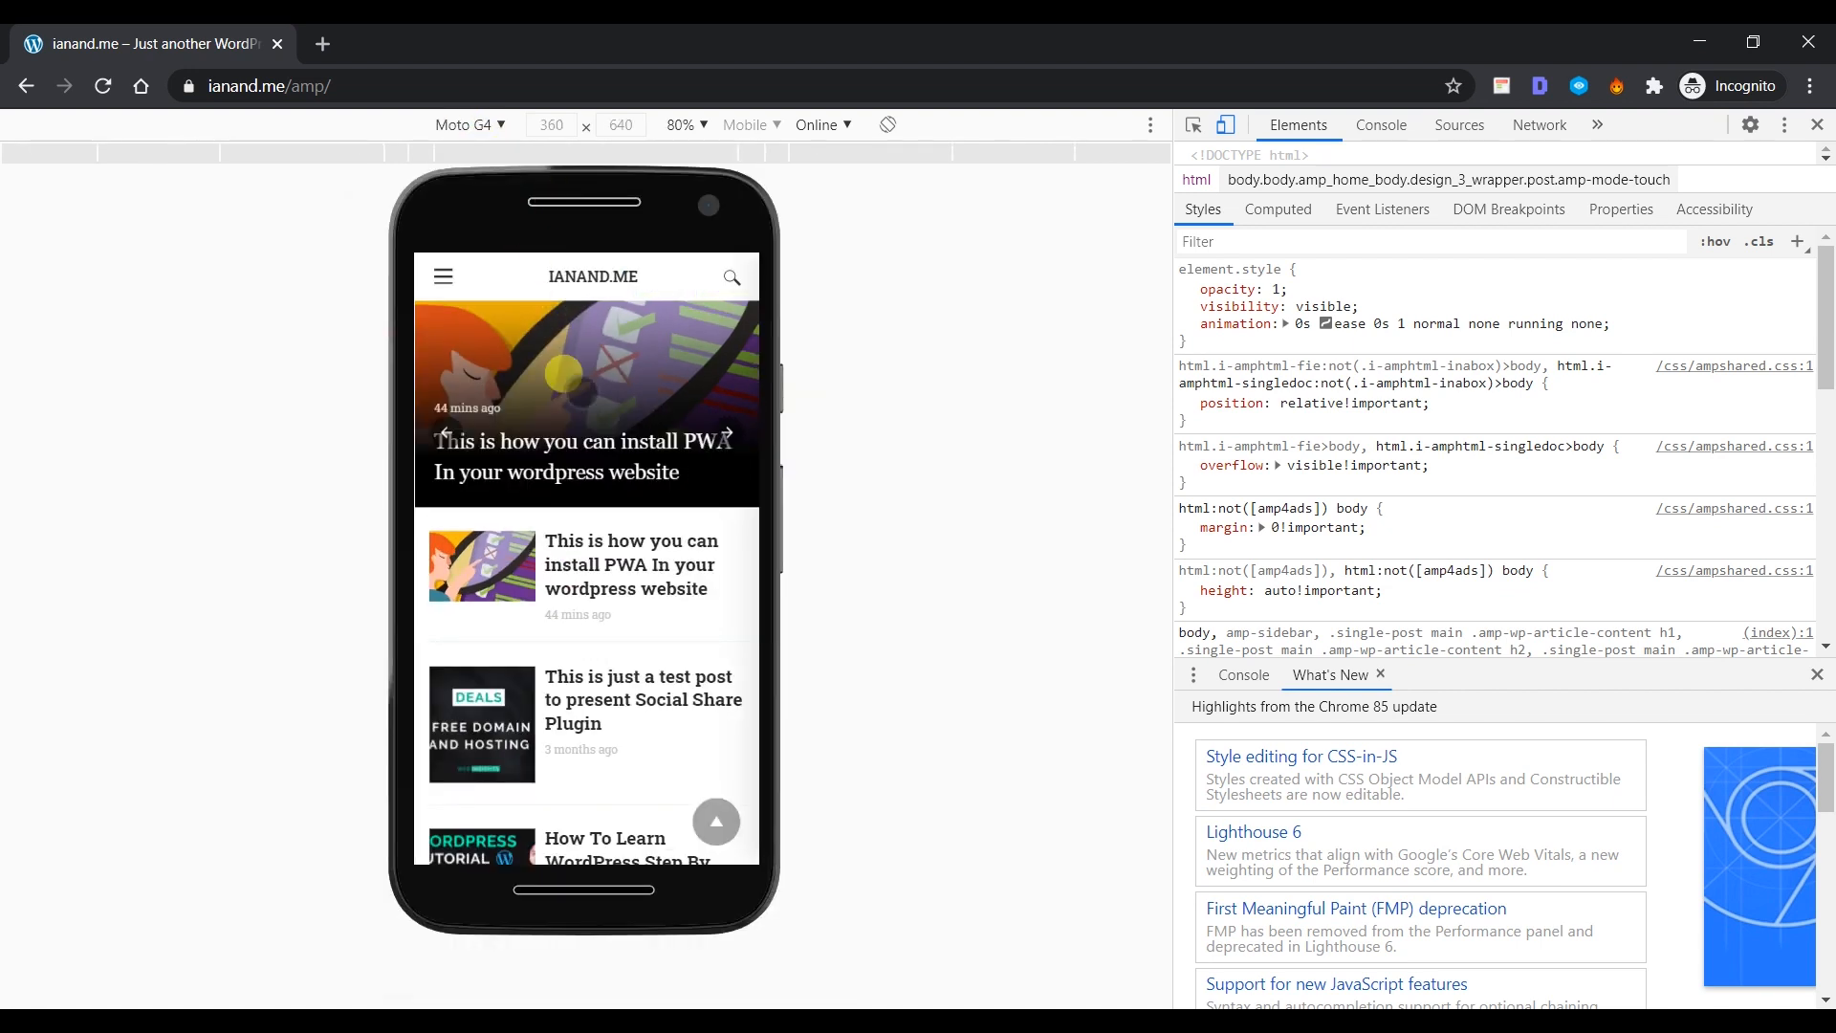
- Look through the AMP homepage in the Moto G4 preview and advance its featured post slider
{"action": "scroll", "coordinate": [573, 631], "scroll_direction": "down", "scroll_amount": 5}
{"action": "scroll", "coordinate": [574, 627], "scroll_direction": "up", "scroll_amount": 5}
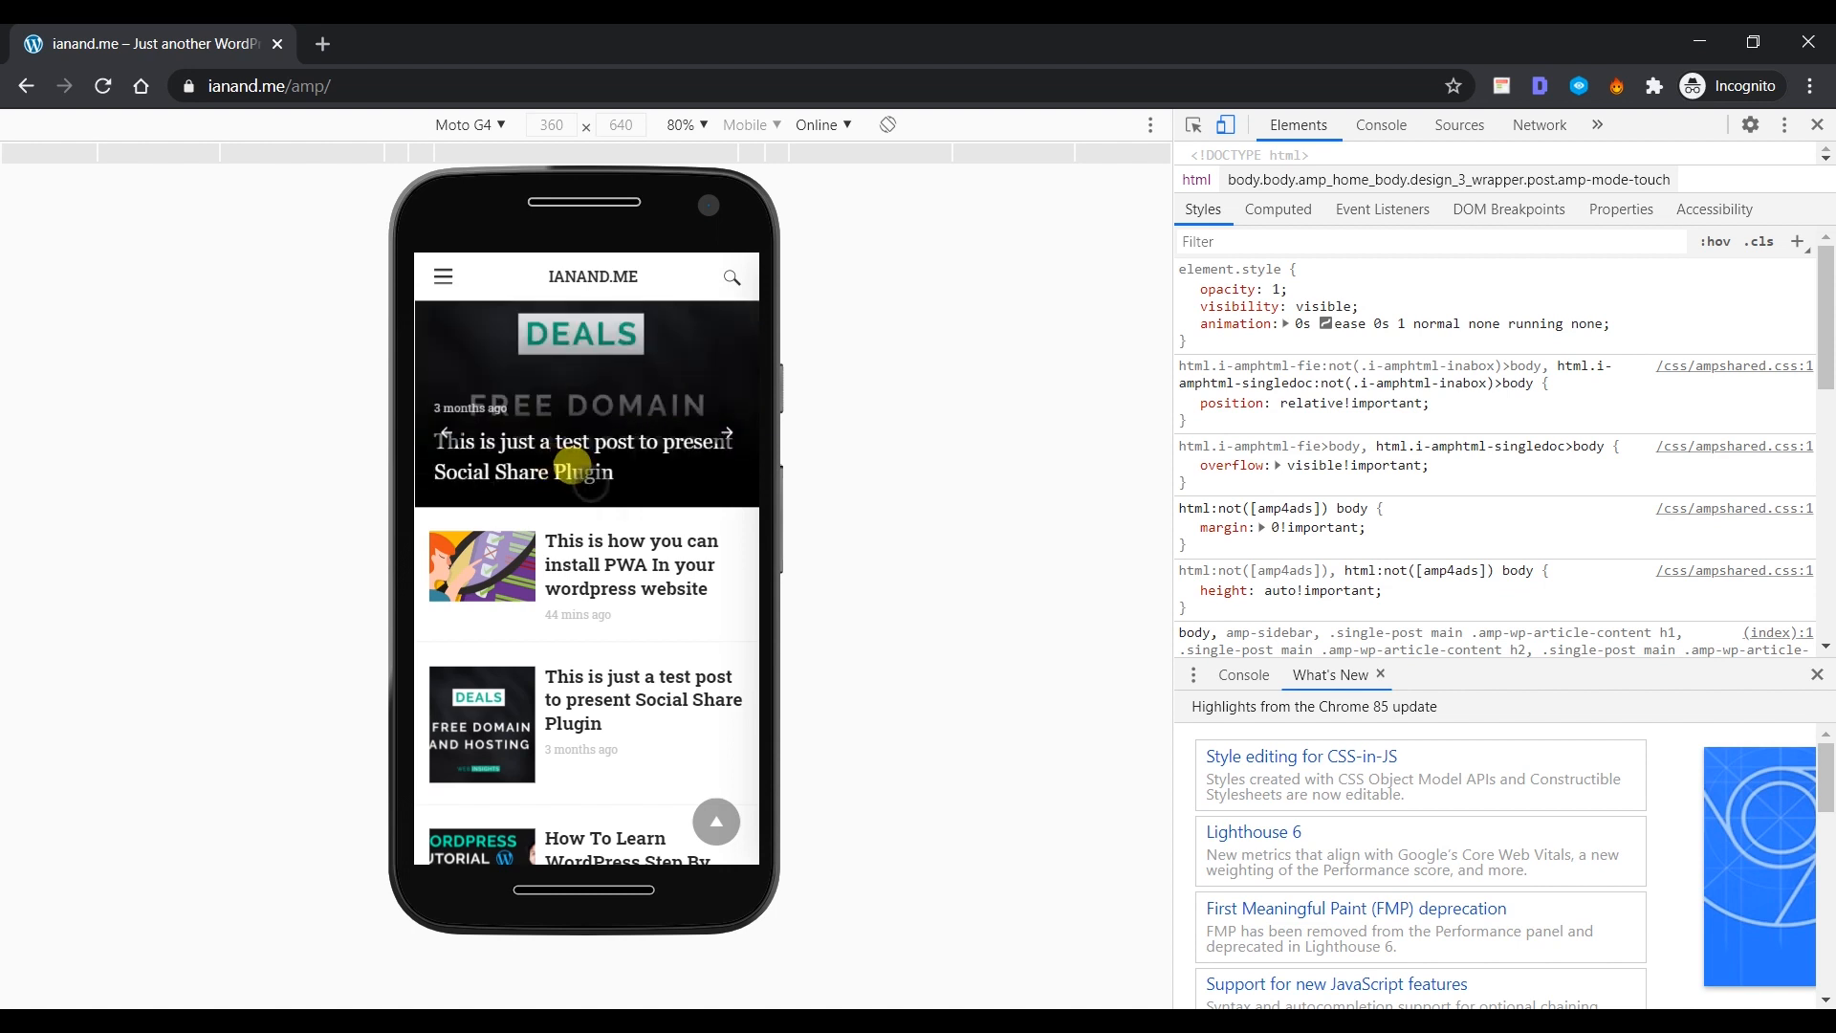
{"action": "left_click", "coordinate": [715, 430]}
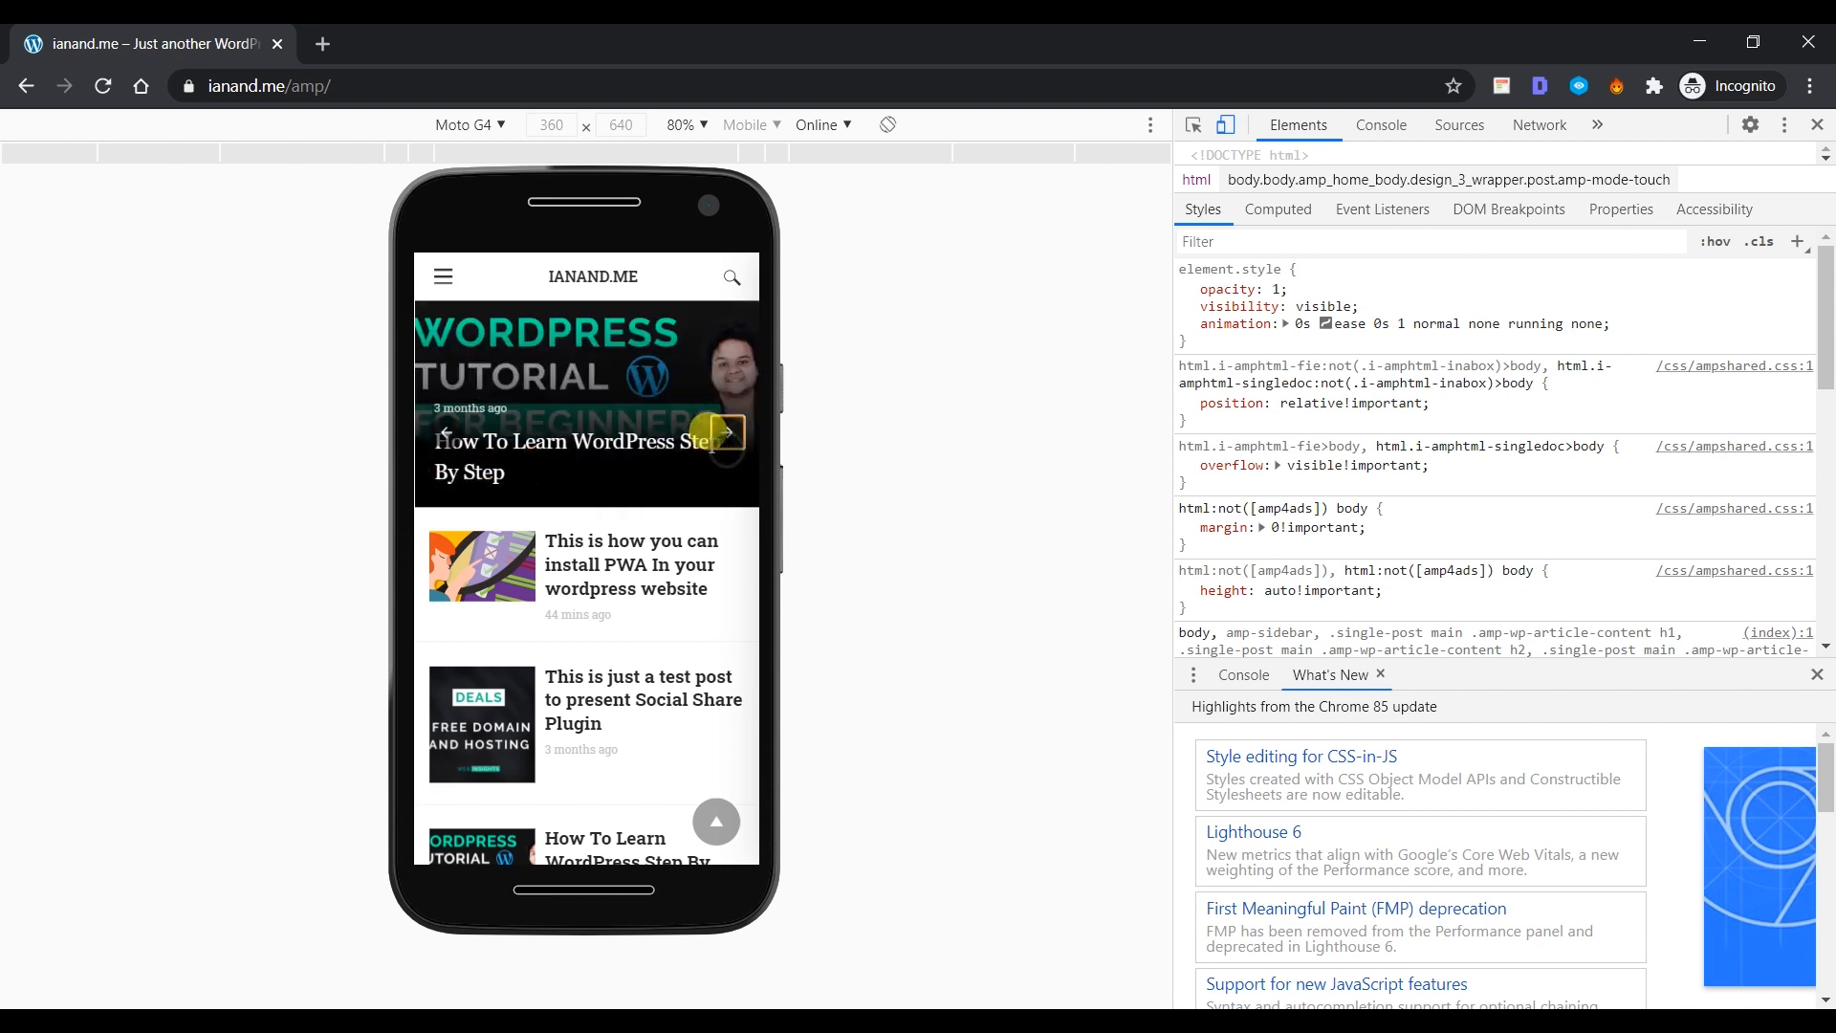
- Open the AMP post about installing PWA in a WordPress website and examine its layout and sharing buttons
{"action": "left_click", "coordinate": [634, 562]}
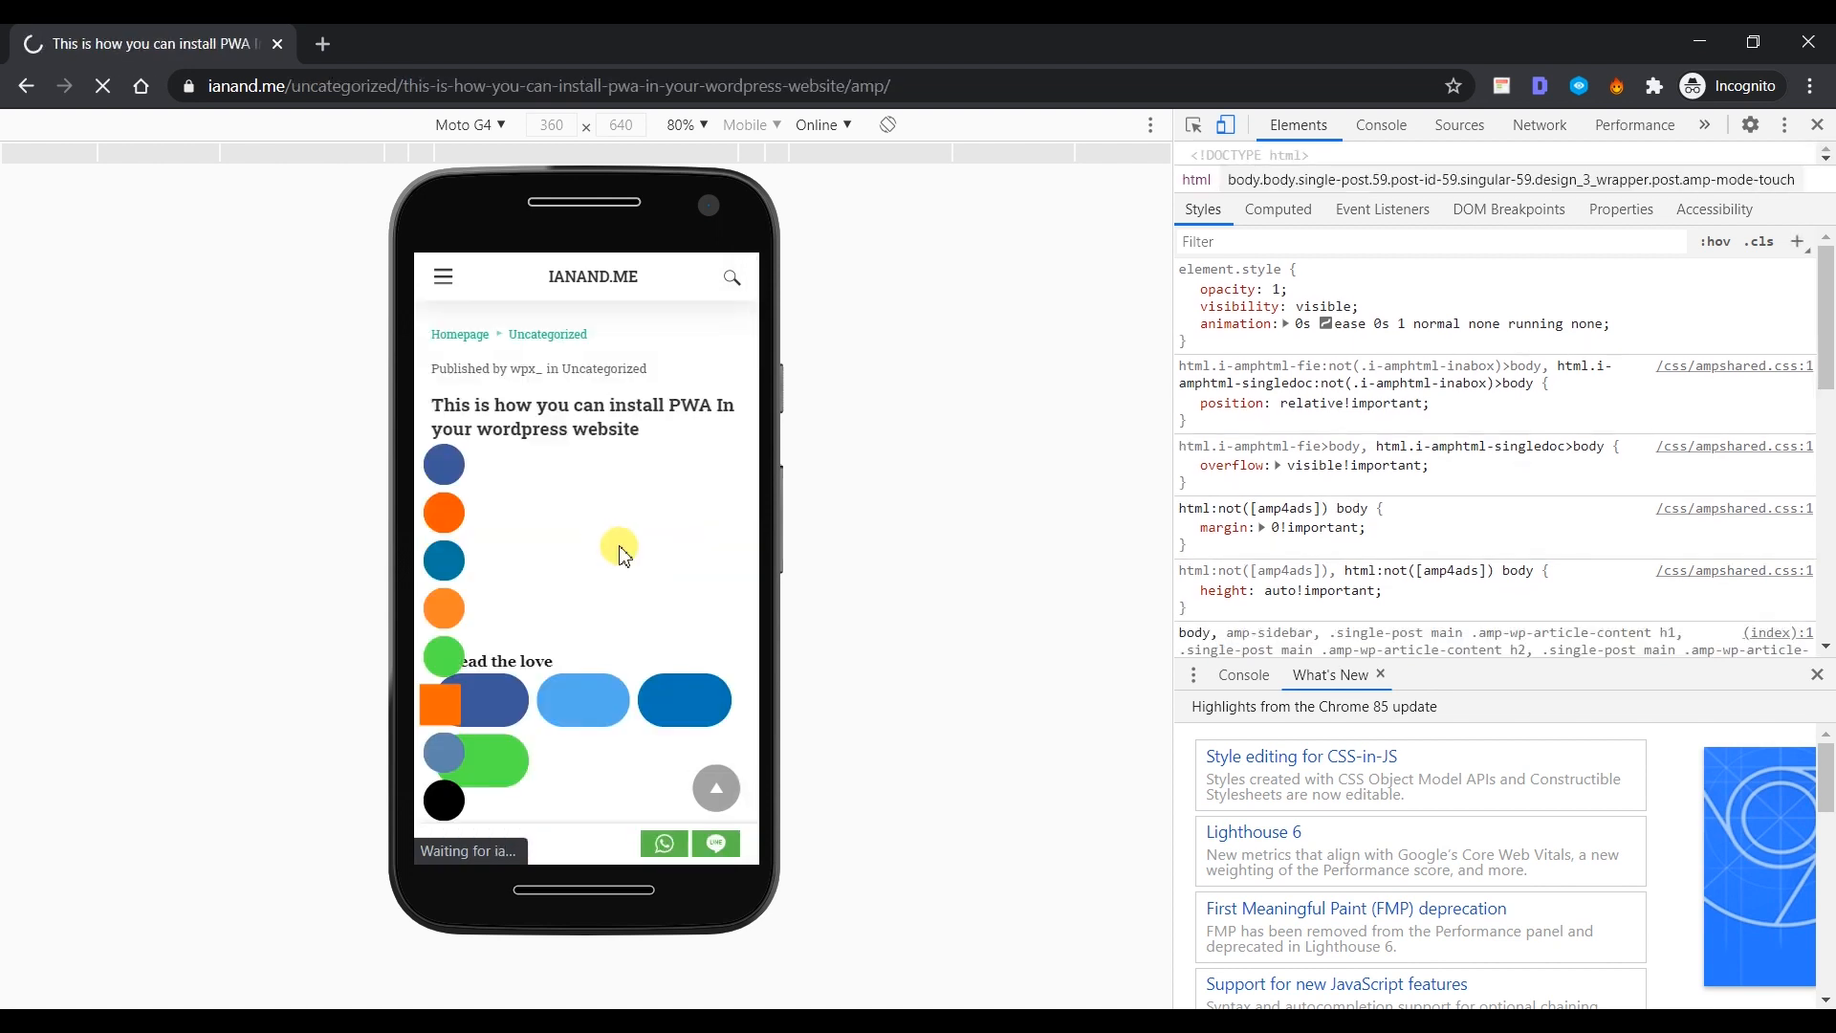
{"action": "scroll", "coordinate": [634, 563], "scroll_direction": "down", "scroll_amount": 5}
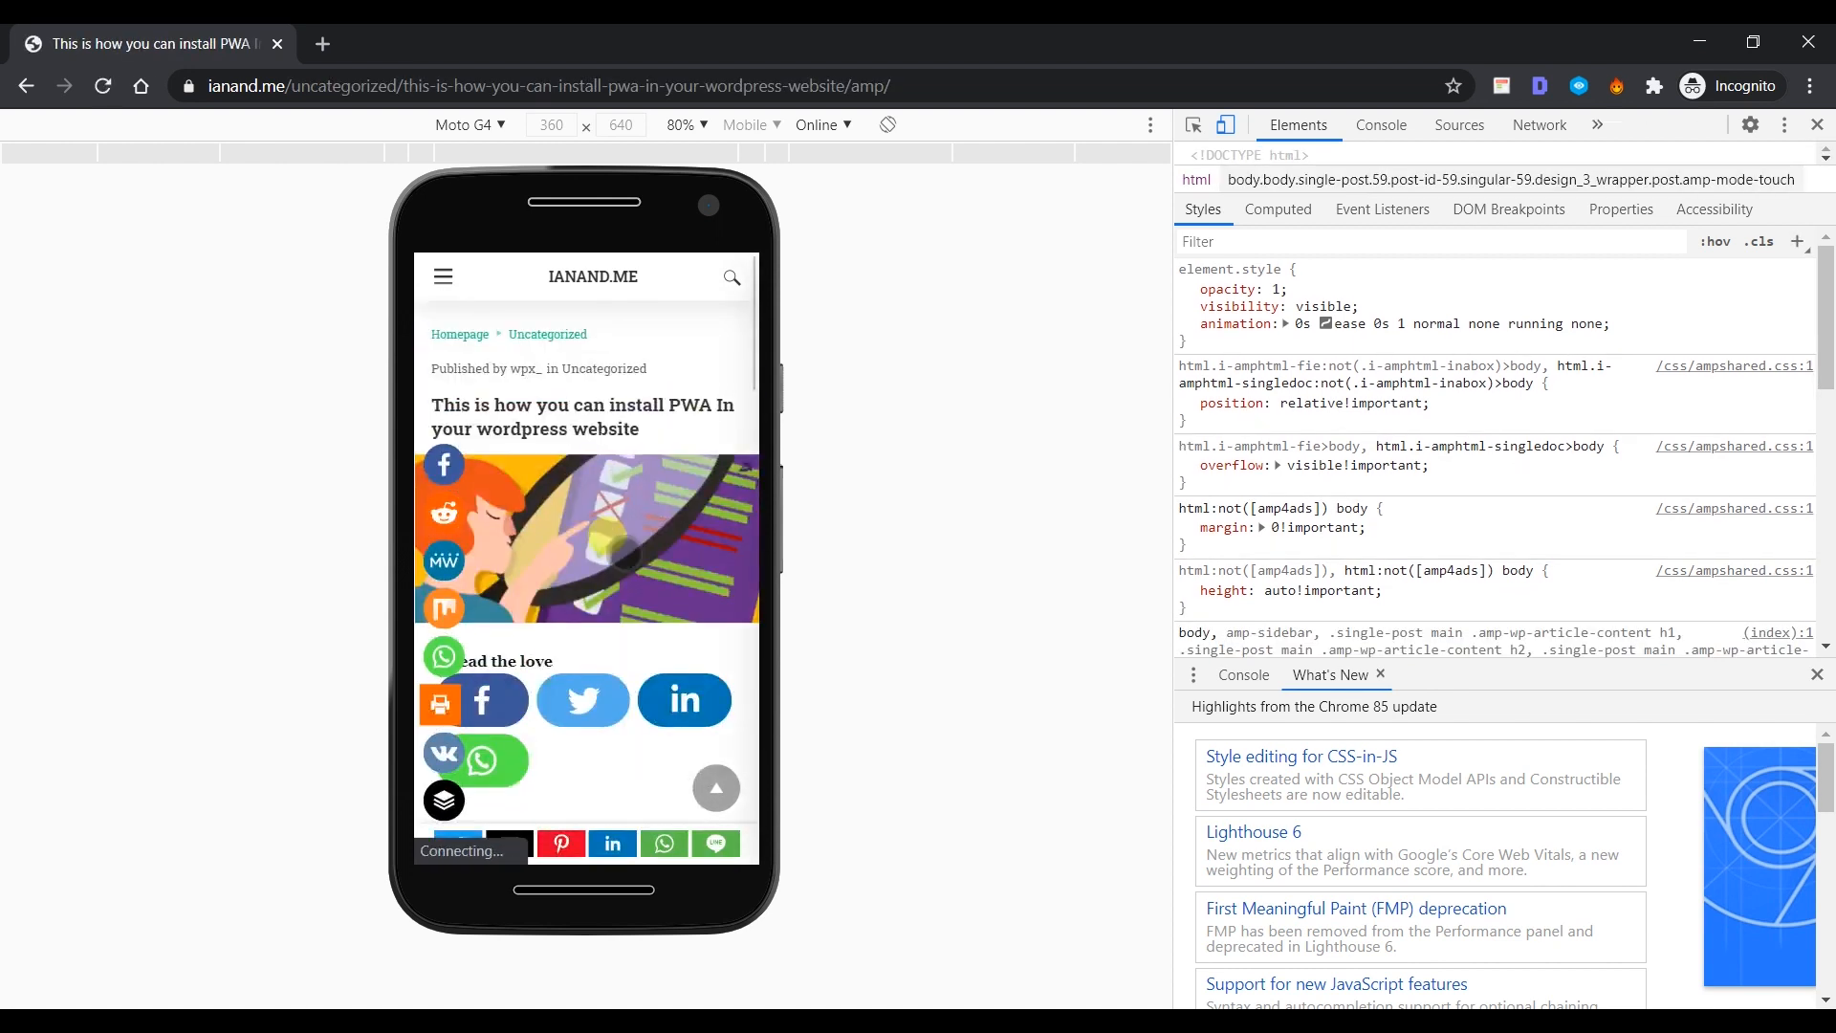
{"action": "scroll", "coordinate": [612, 541], "scroll_direction": "down", "scroll_amount": 8}
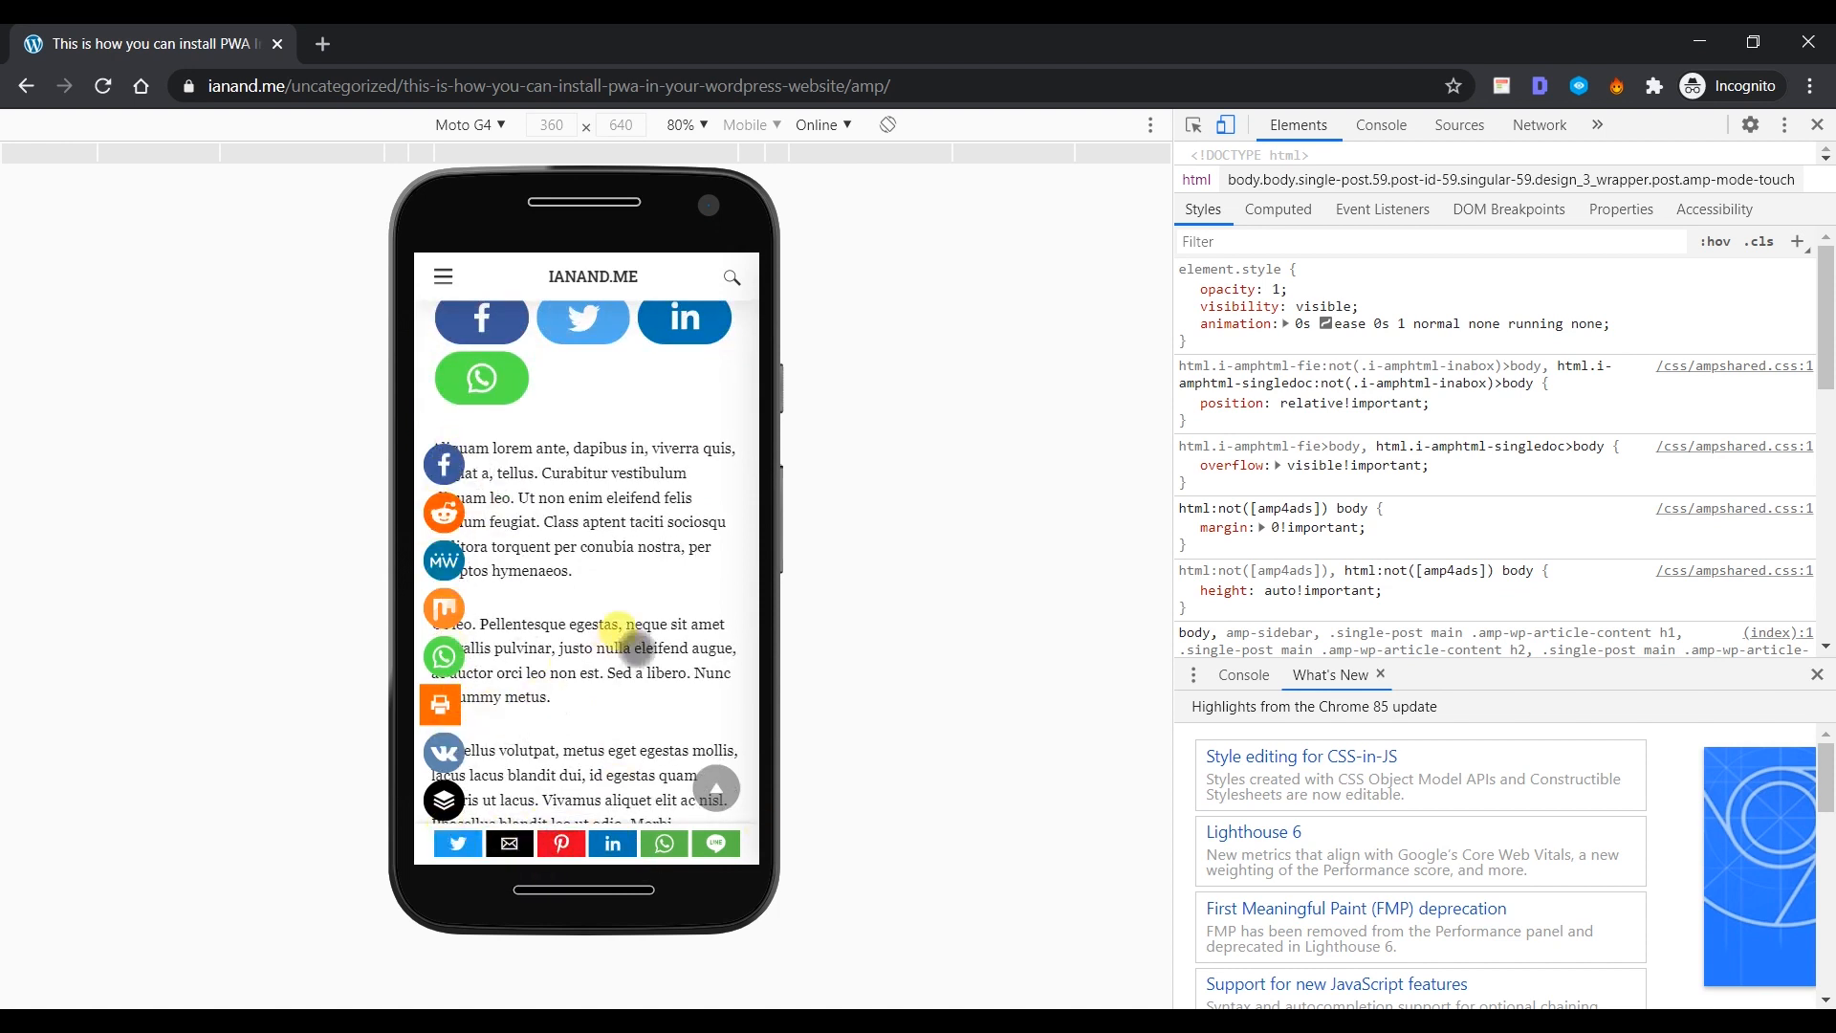
{"action": "scroll", "coordinate": [626, 641], "scroll_direction": "up", "scroll_amount": 3}
{"action": "scroll", "coordinate": [636, 639], "scroll_direction": "up", "scroll_amount": 3}
{"action": "scroll", "coordinate": [636, 631], "scroll_direction": "down", "scroll_amount": 10}
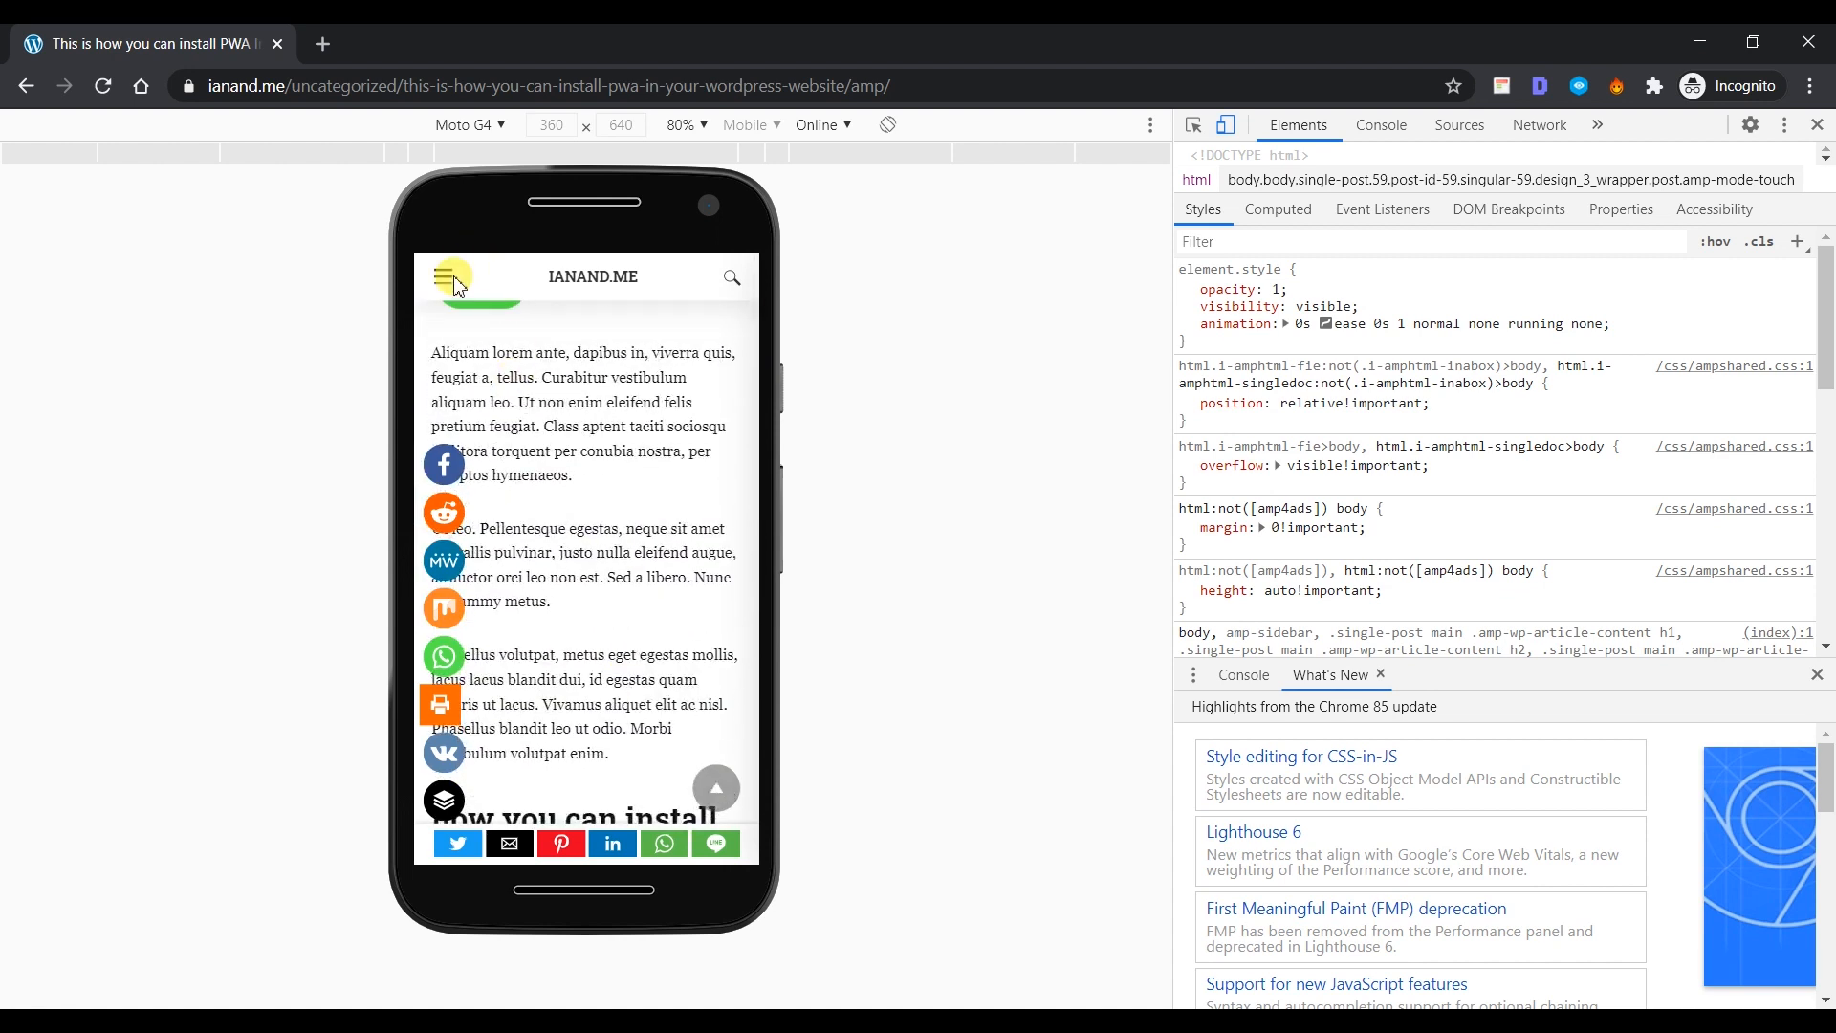
{"action": "scroll", "coordinate": [562, 475], "scroll_direction": "up", "scroll_amount": 10}
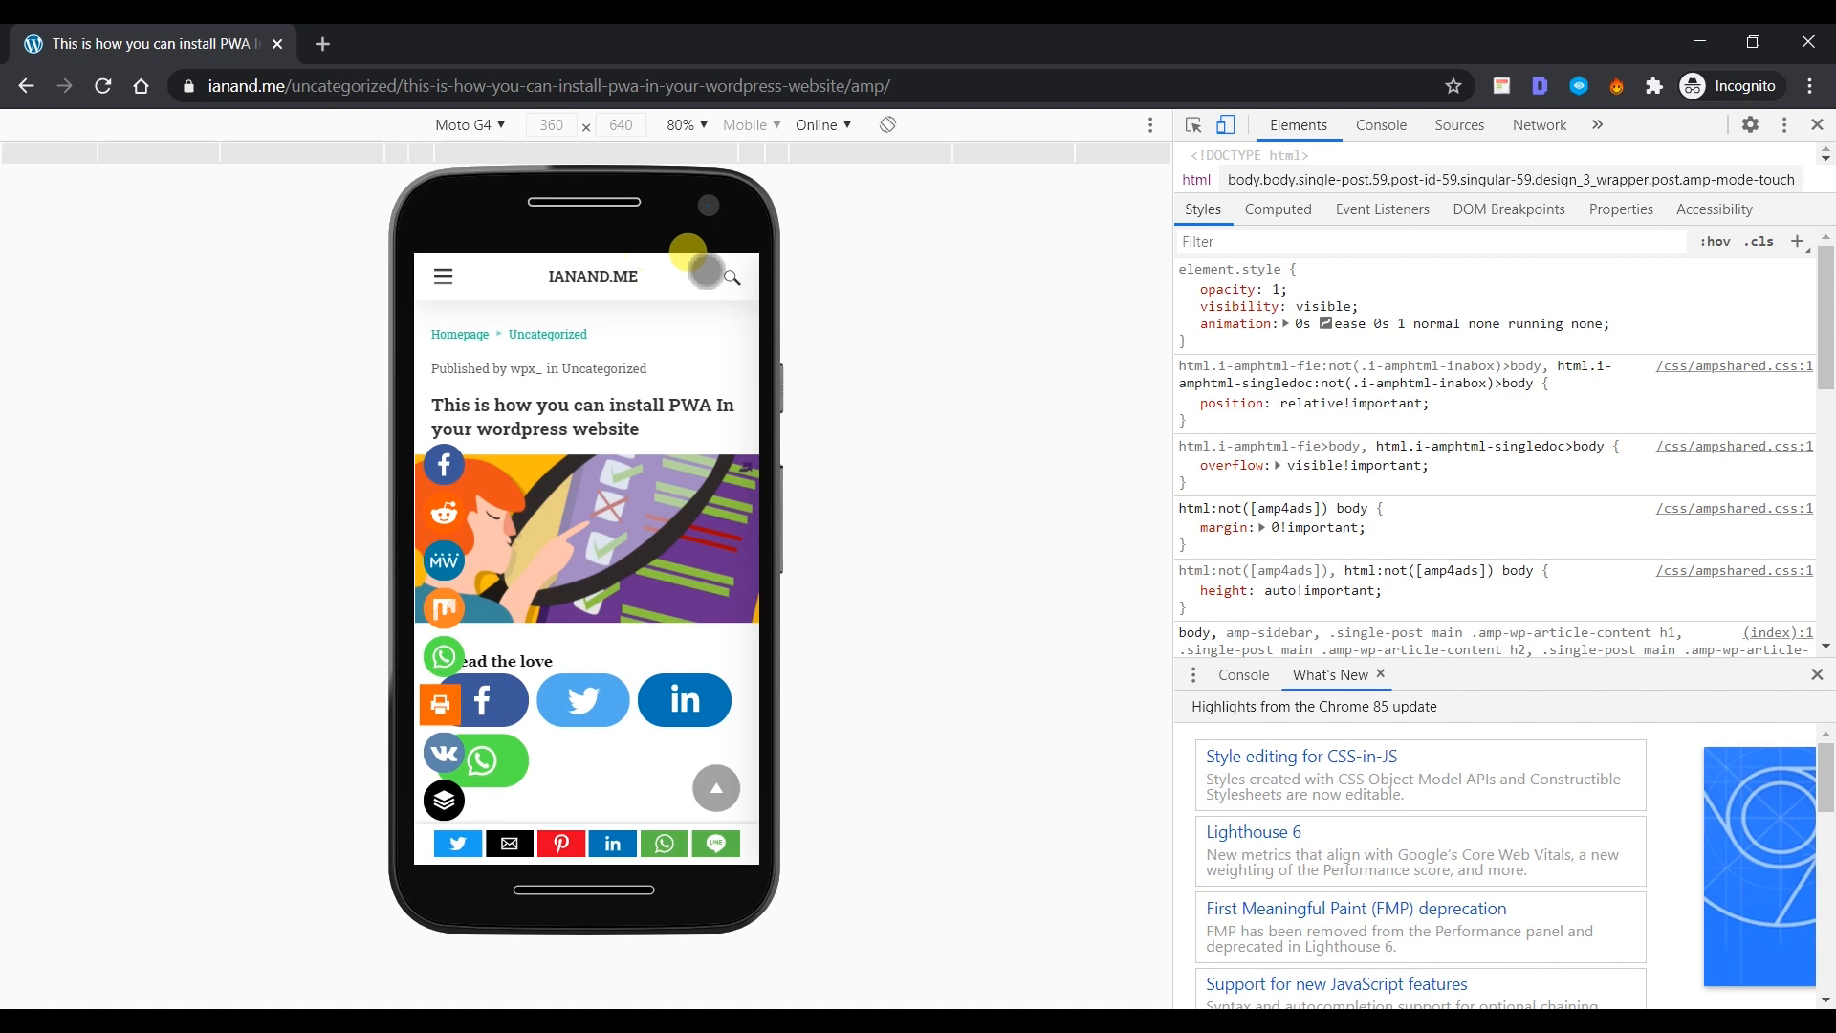
- Try out the search and the navigation menu in the AMP post's header, closing each one
{"action": "left_click", "coordinate": [724, 279]}
{"action": "left_click", "coordinate": [724, 279]}
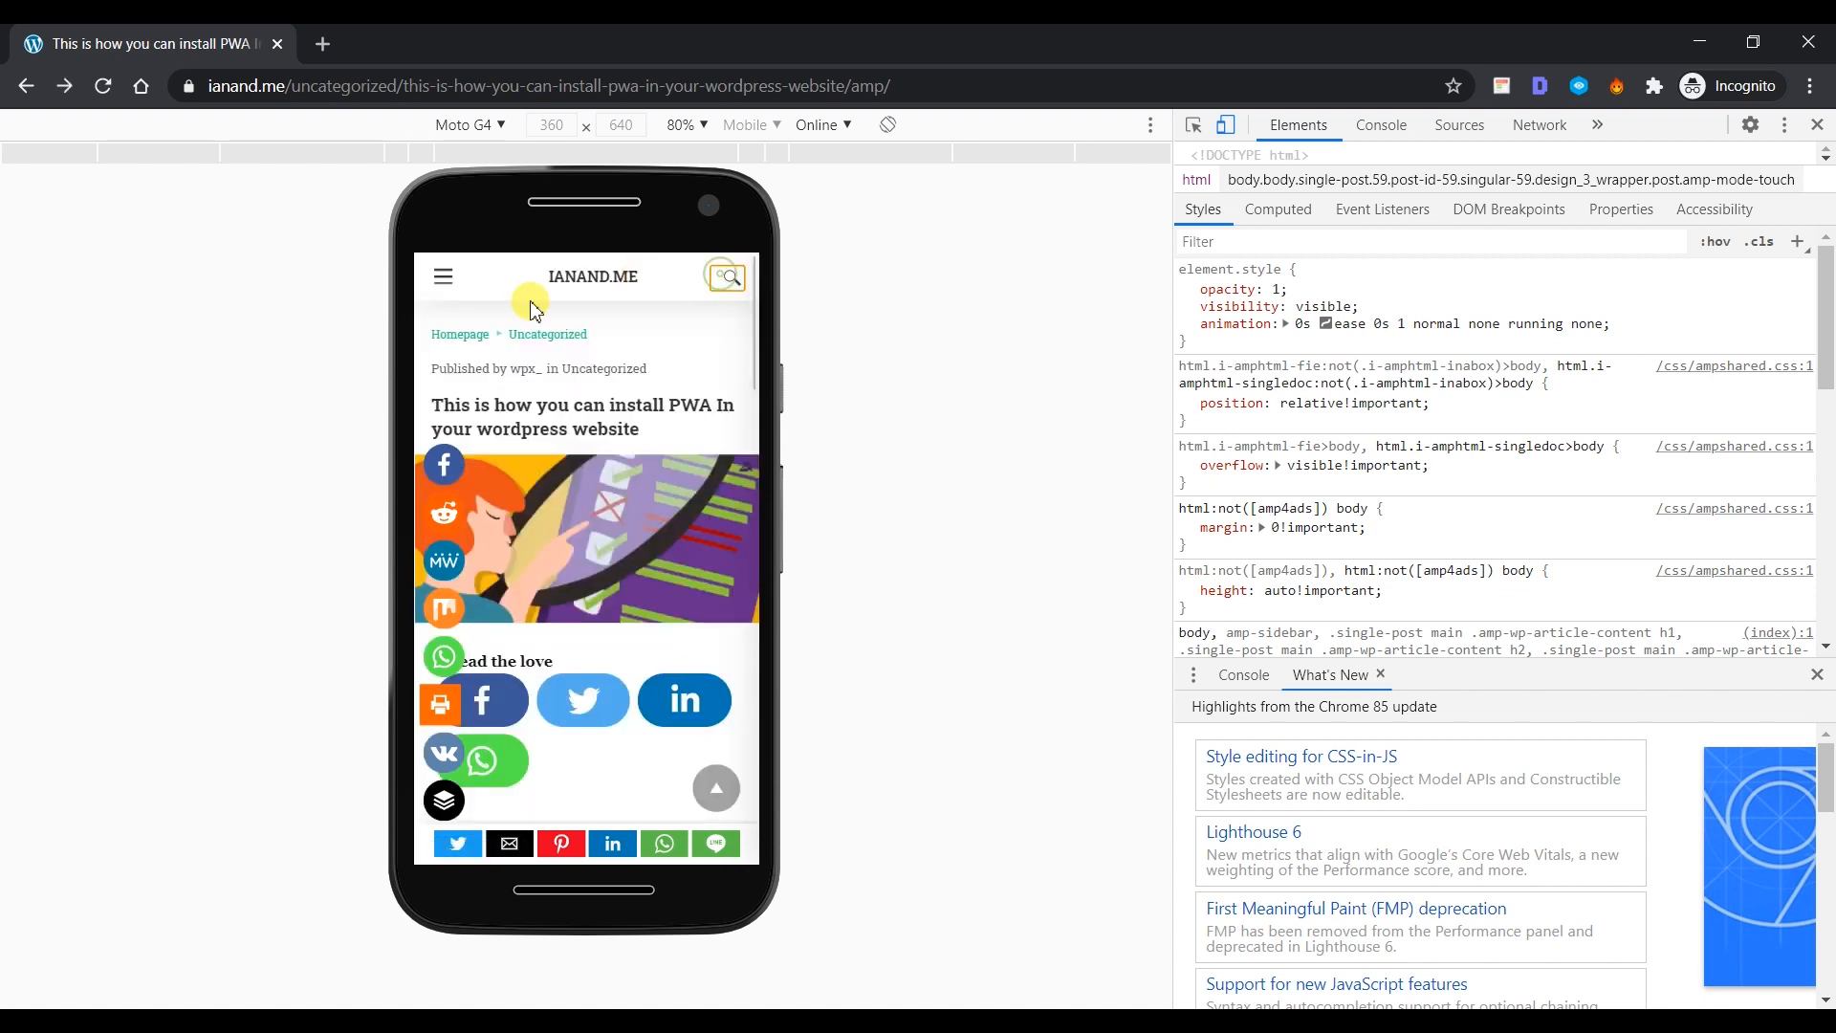
{"action": "left_click", "coordinate": [443, 276]}
{"action": "left_click", "coordinate": [662, 275]}
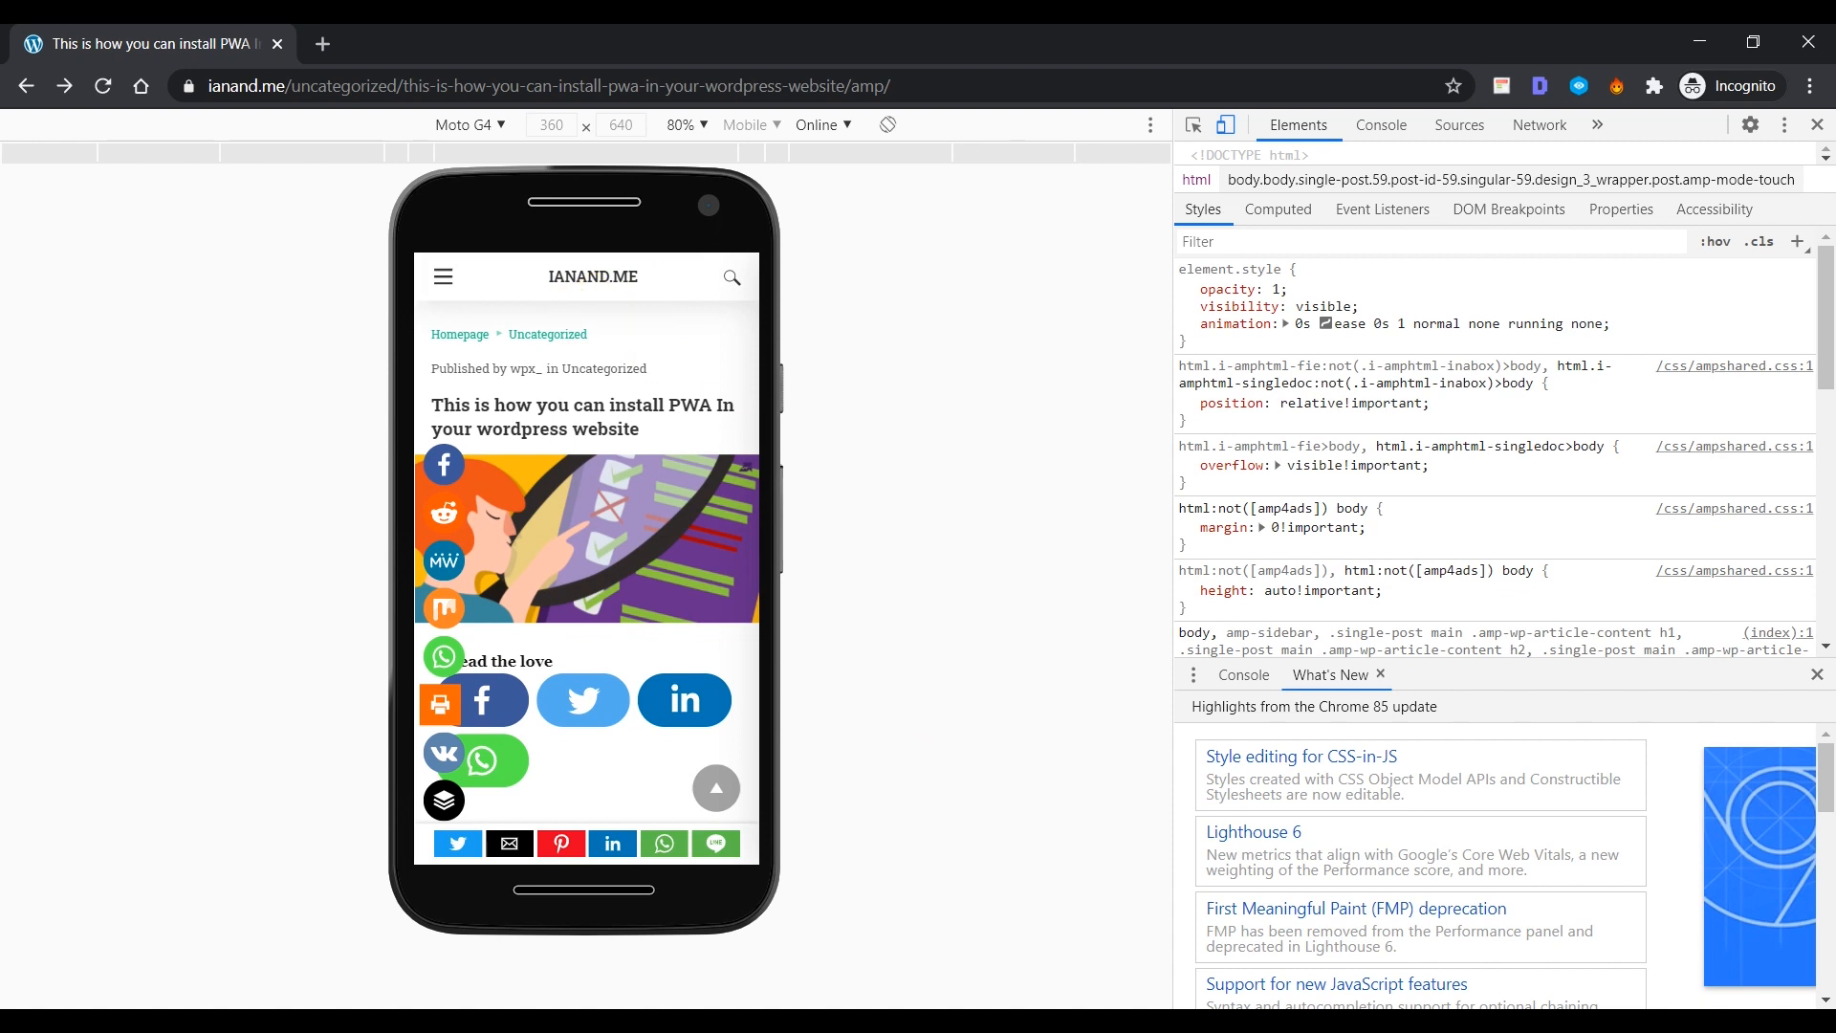
- Return to the AMP options window and examine the Header Settings and the header and navigation menu color options, leaving the Header Elements color unchanged
{"action": "mouse_move", "coordinate": [993, 1019]}
{"action": "left_click", "coordinate": [861, 935]}
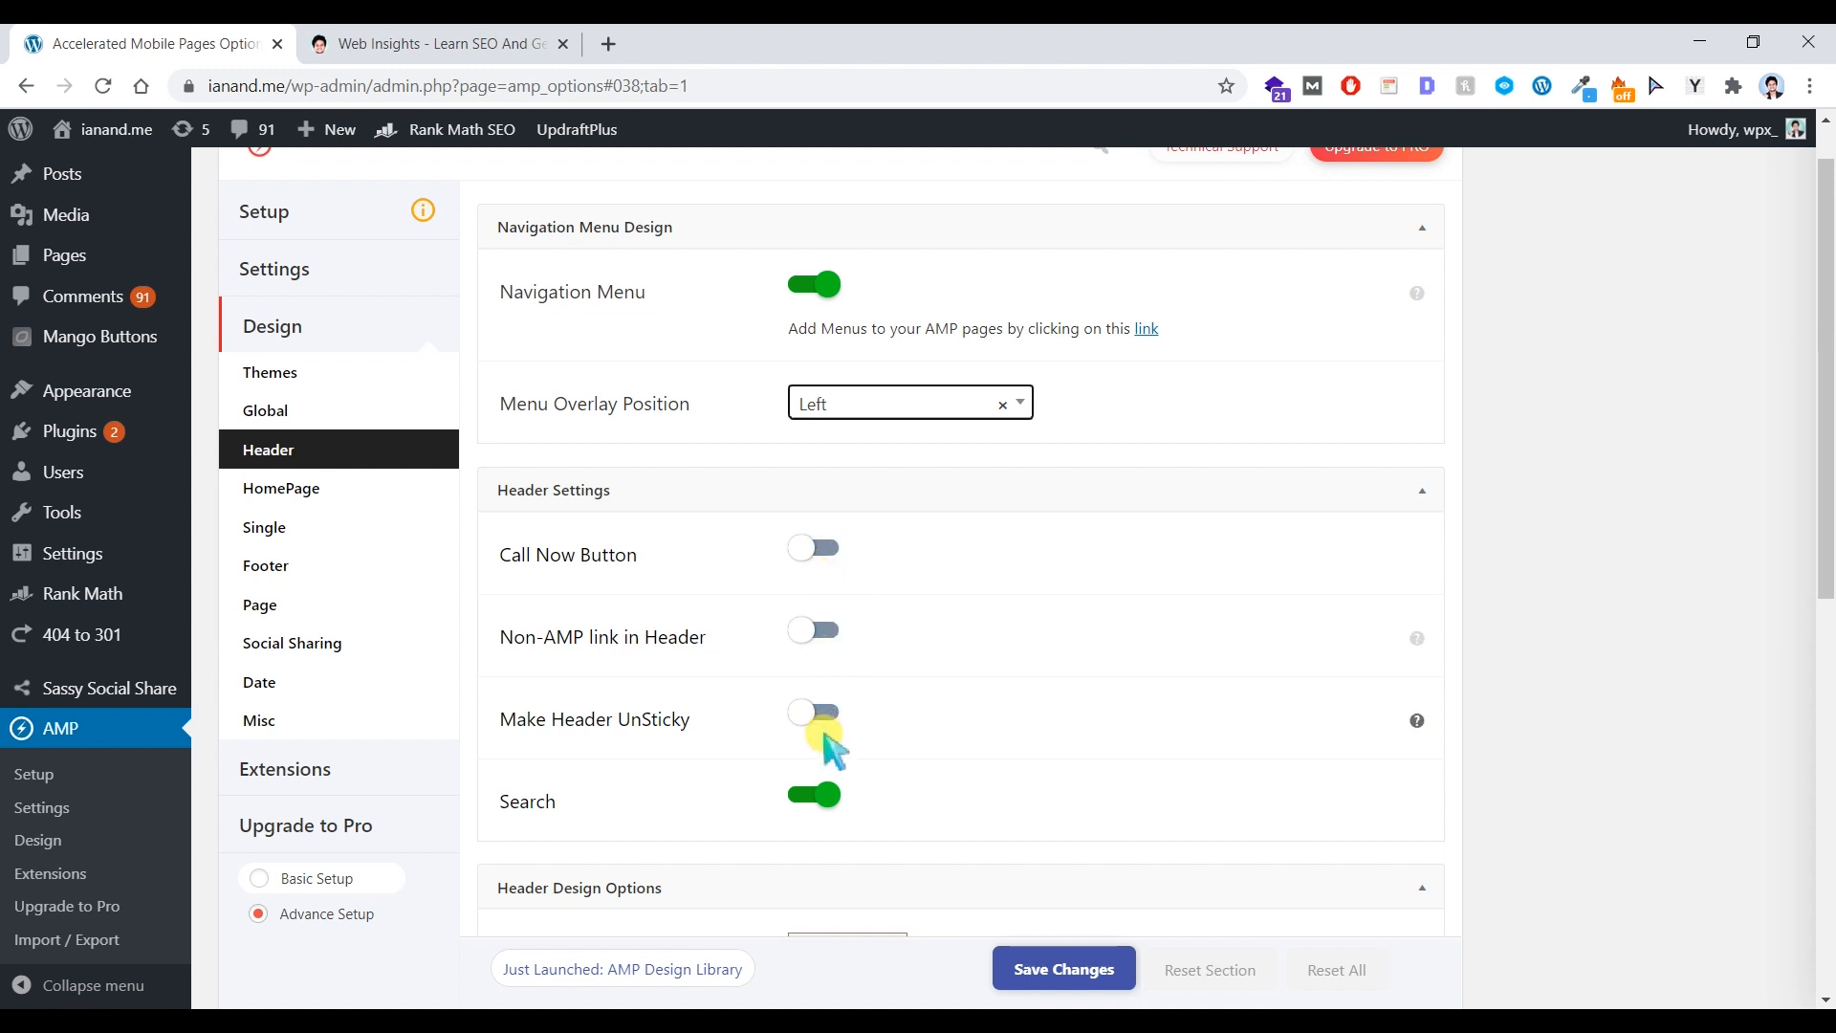
{"action": "scroll", "coordinate": [827, 727], "scroll_direction": "down", "scroll_amount": 2}
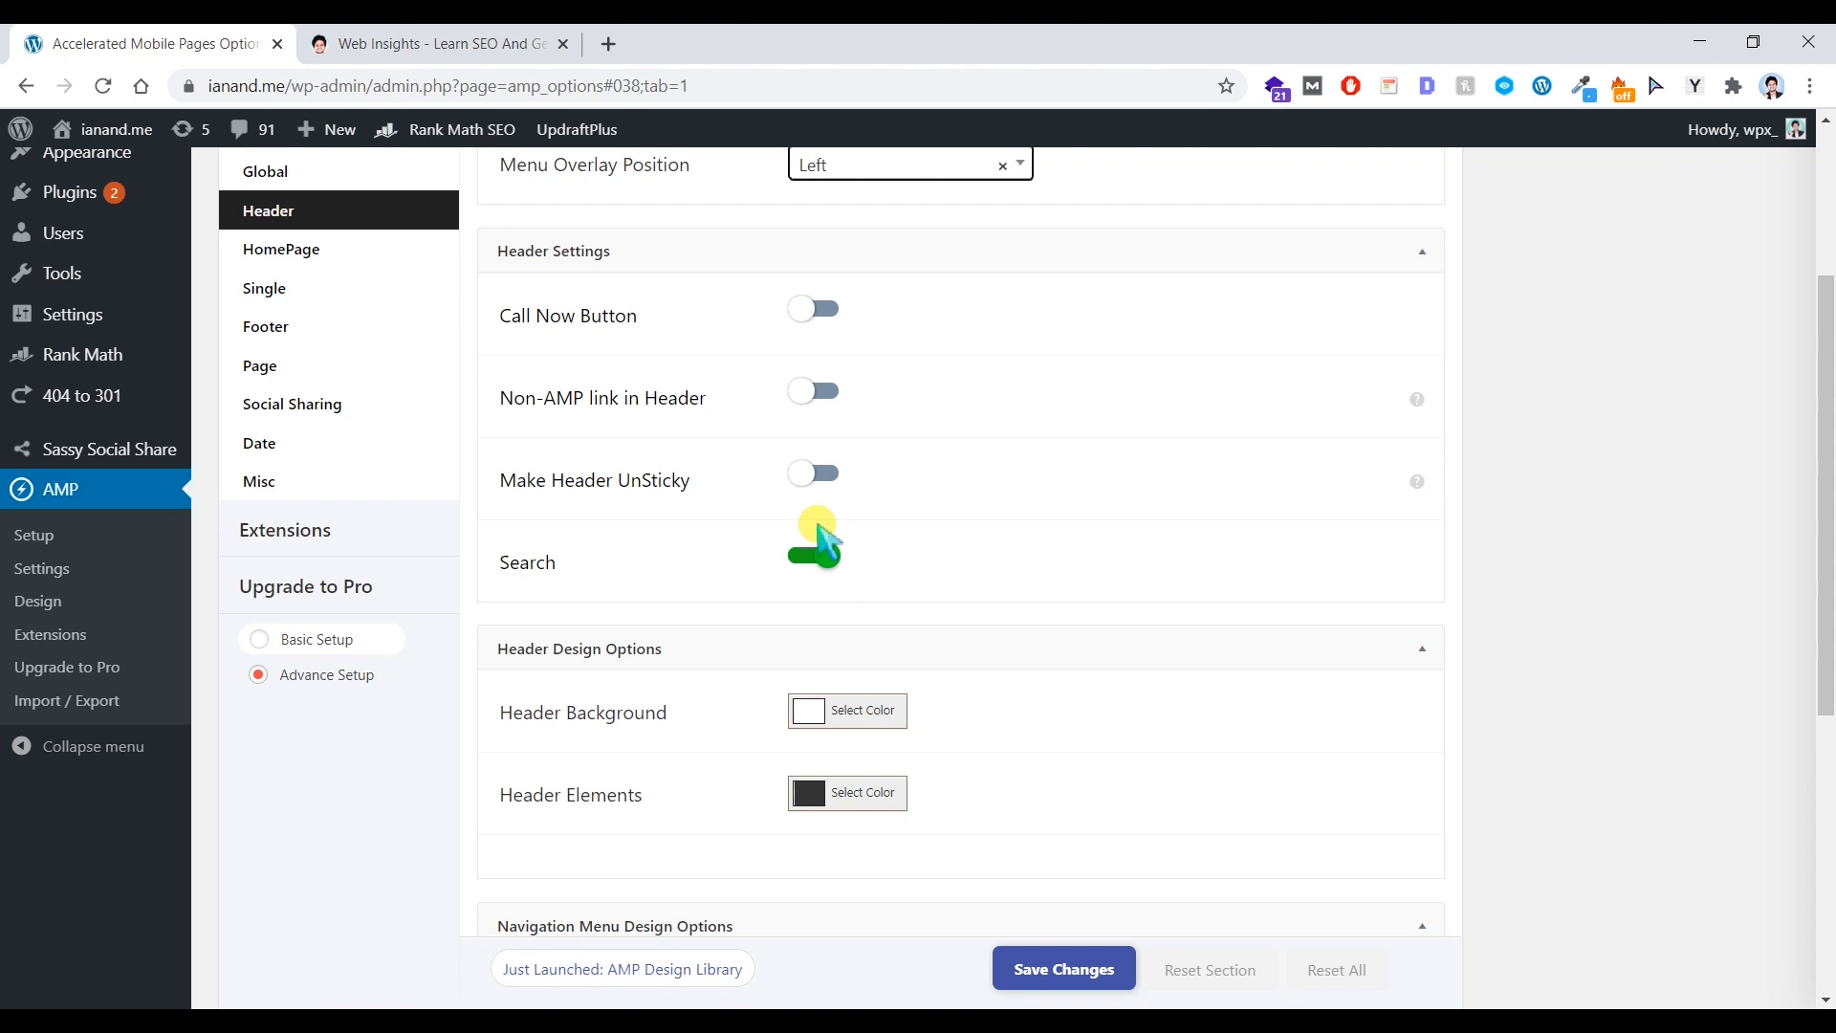
{"action": "scroll", "coordinate": [822, 526], "scroll_direction": "up", "scroll_amount": 1}
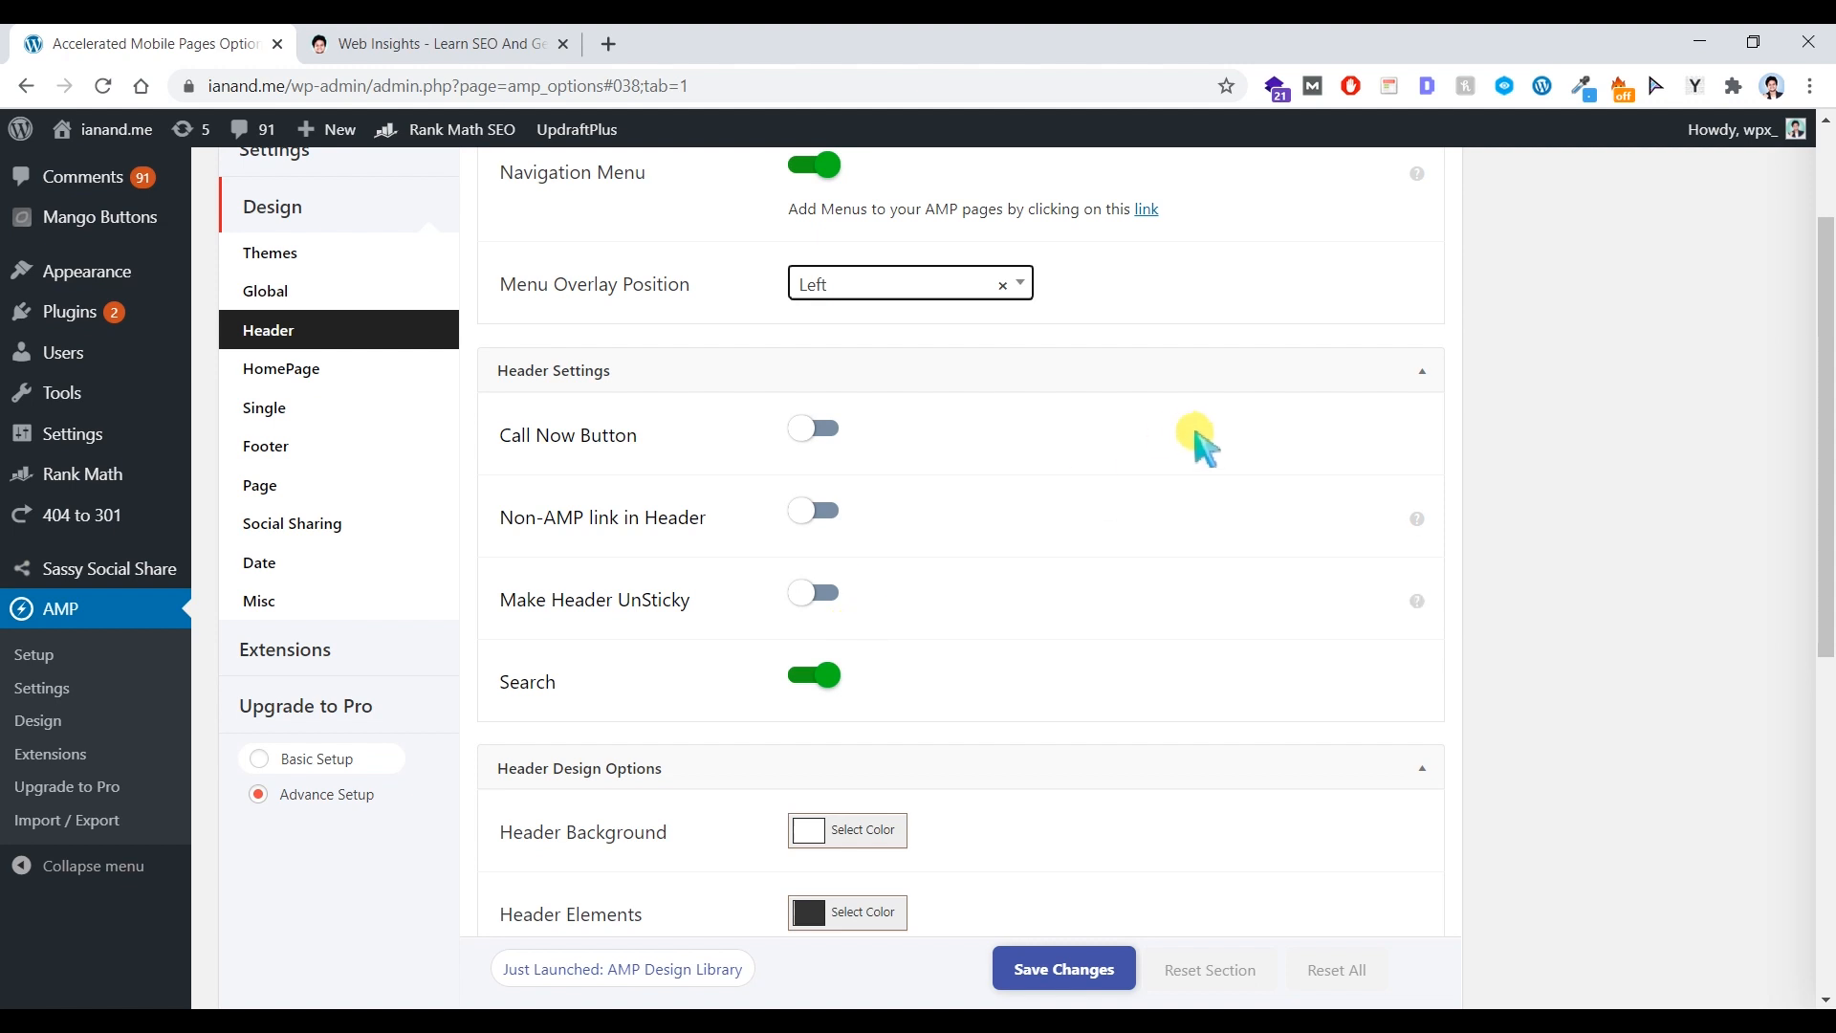
{"action": "scroll", "coordinate": [928, 679], "scroll_direction": "down", "scroll_amount": 3}
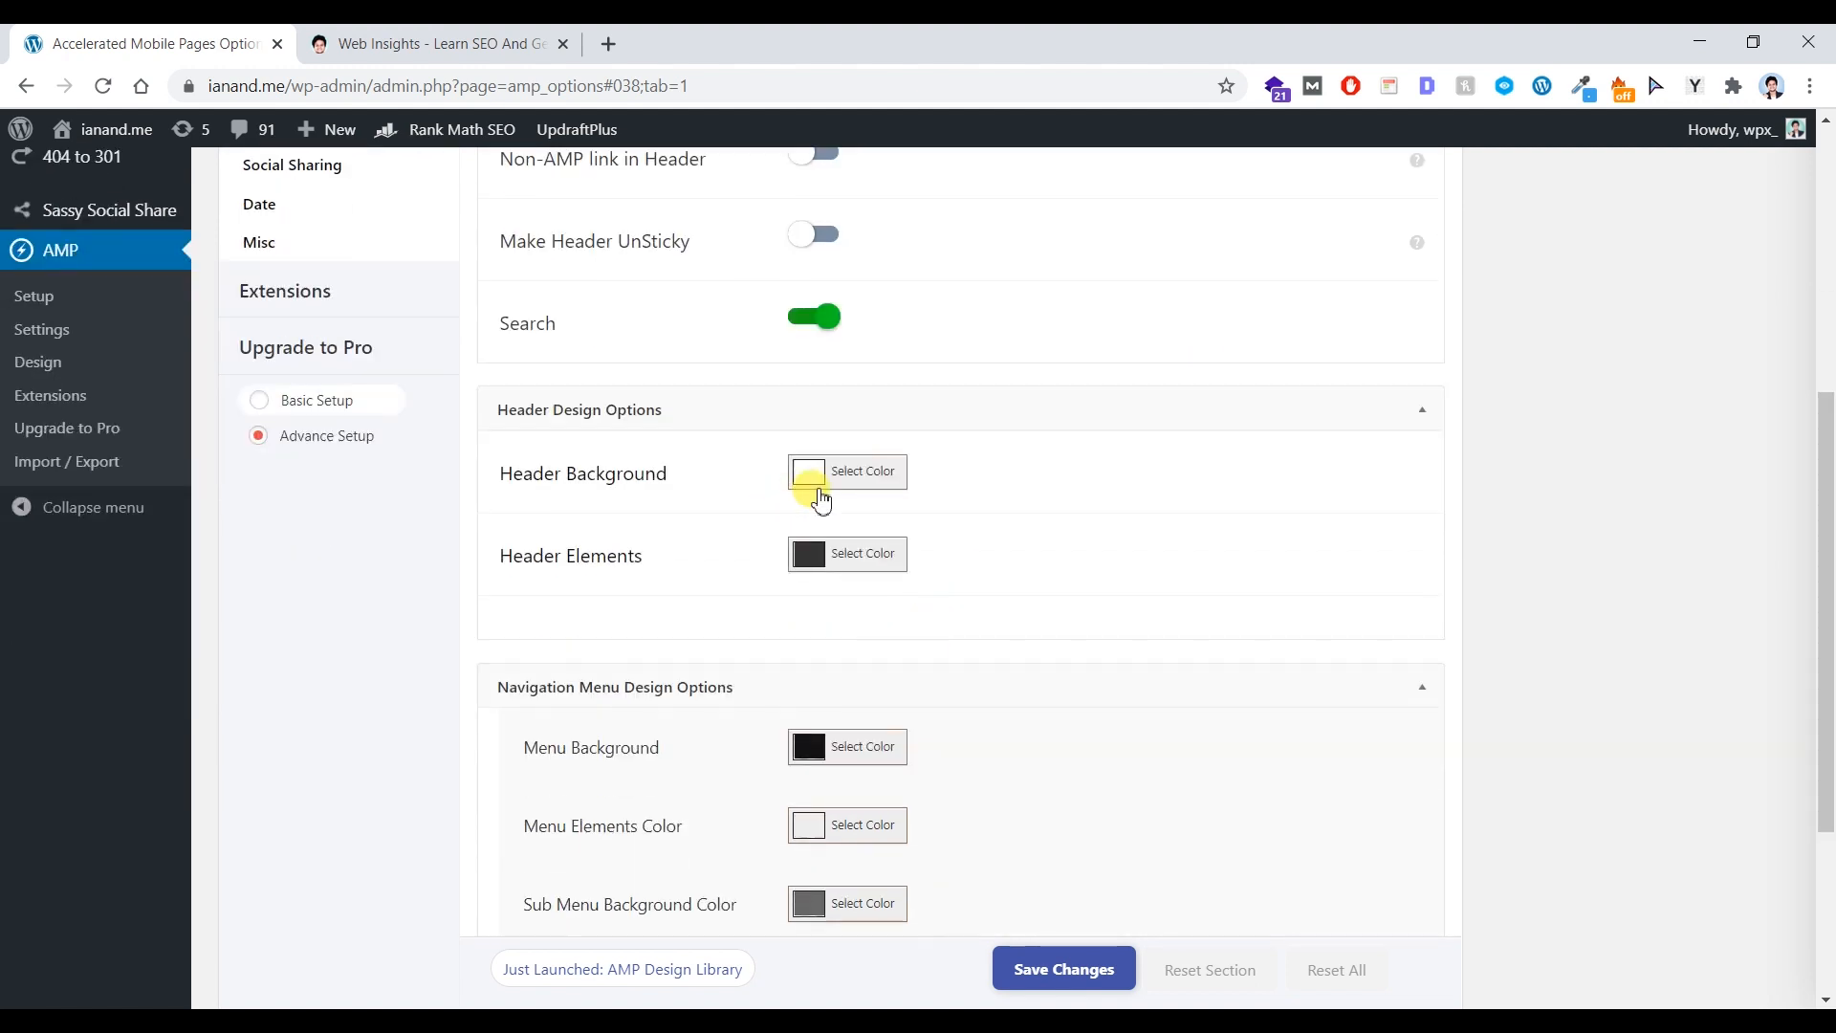
{"action": "scroll", "coordinate": [856, 571], "scroll_direction": "down", "scroll_amount": 1}
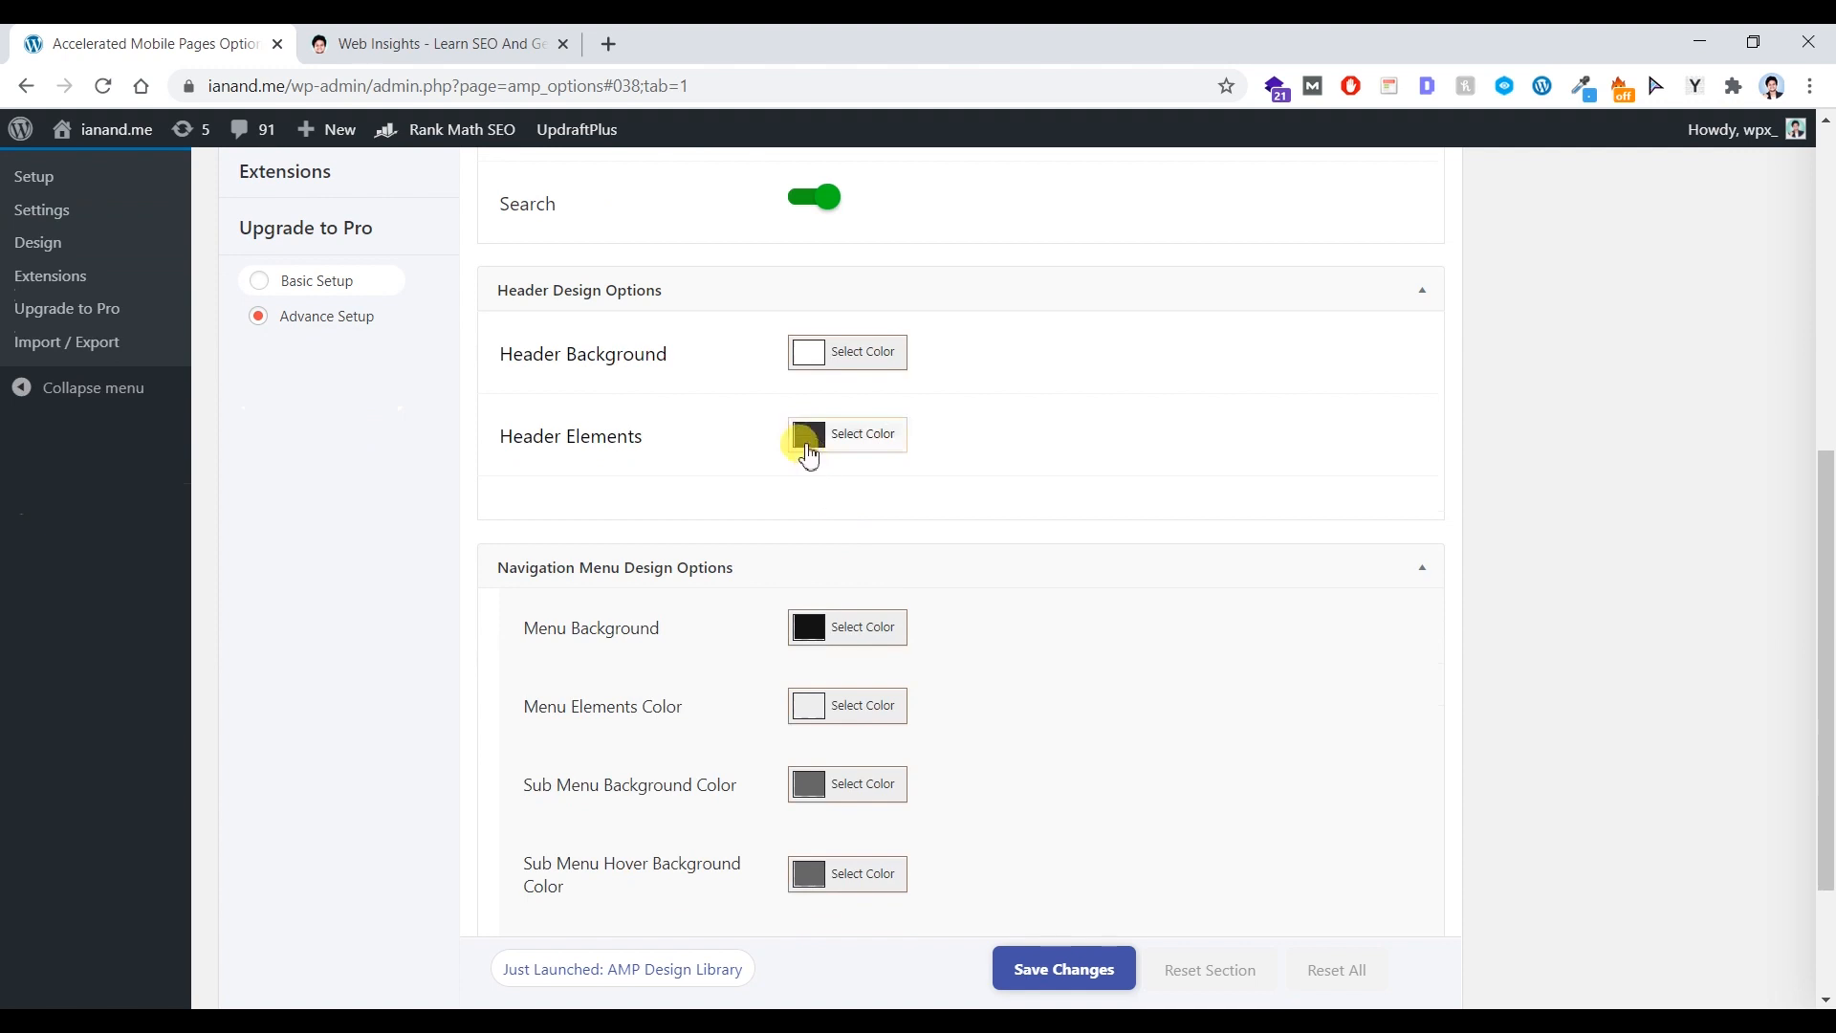
{"action": "left_click", "coordinate": [811, 438]}
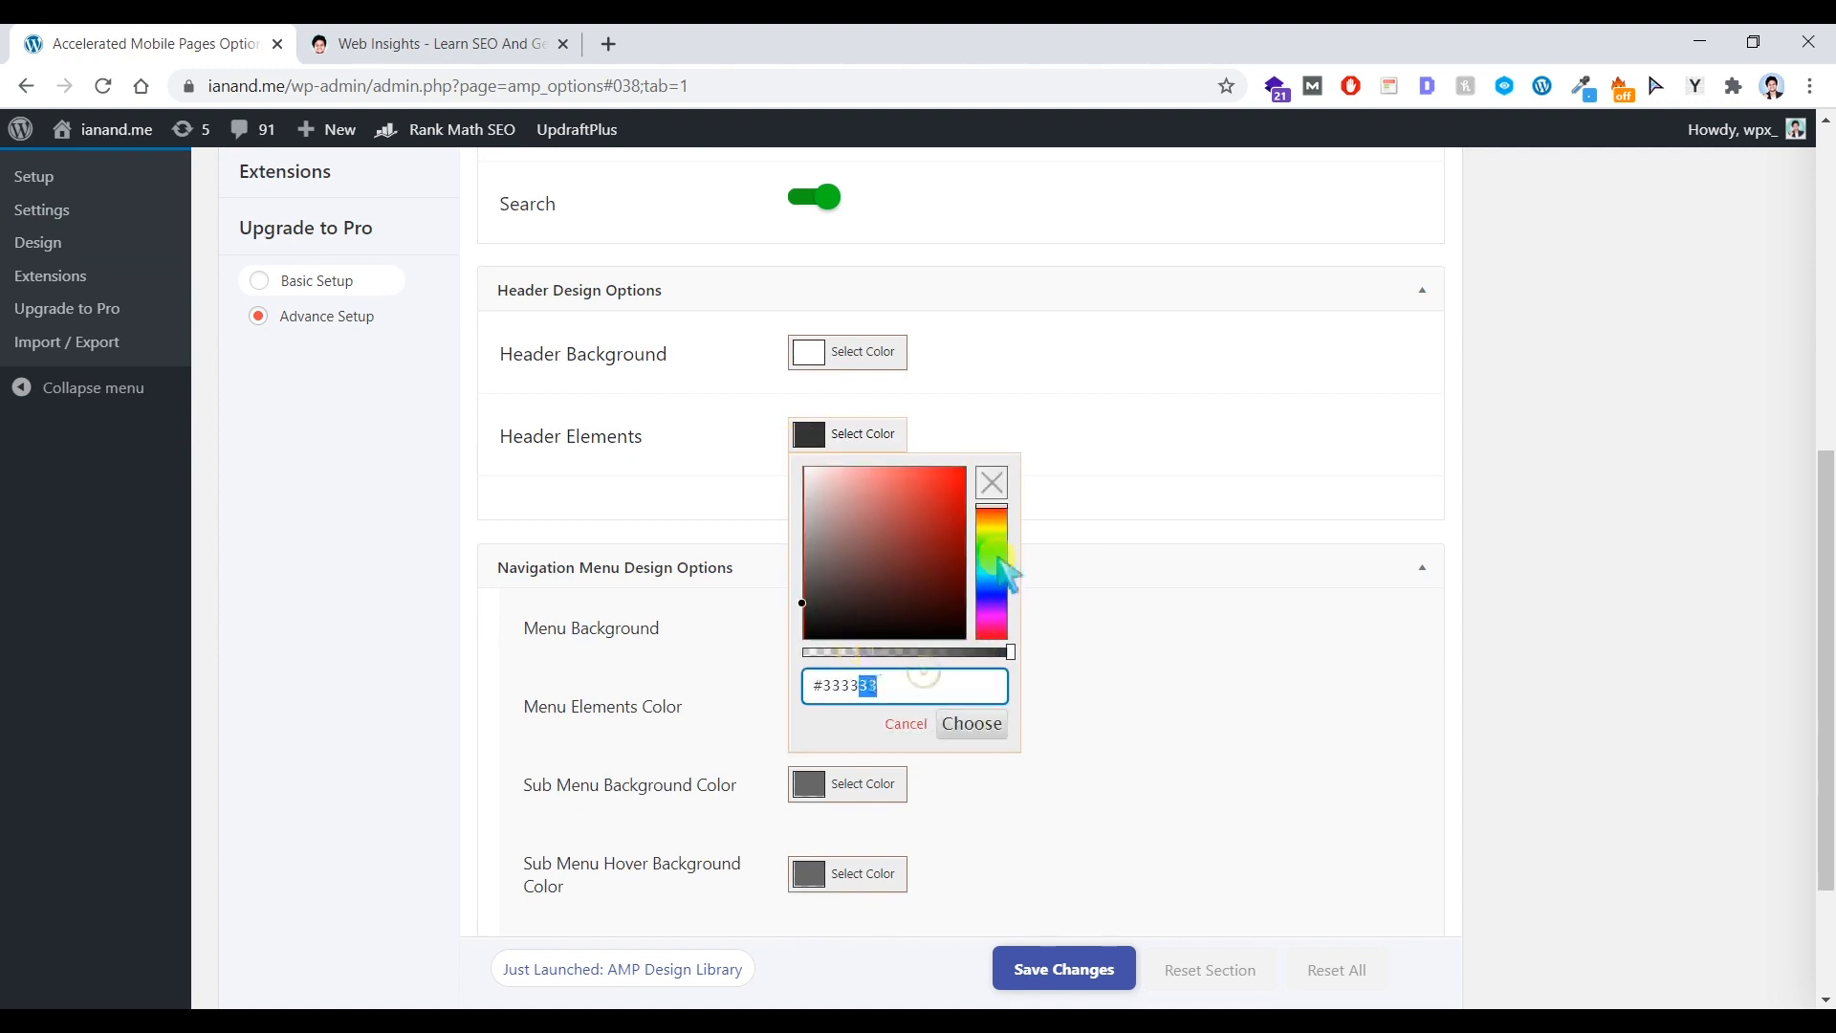
{"action": "left_click", "coordinate": [1100, 478]}
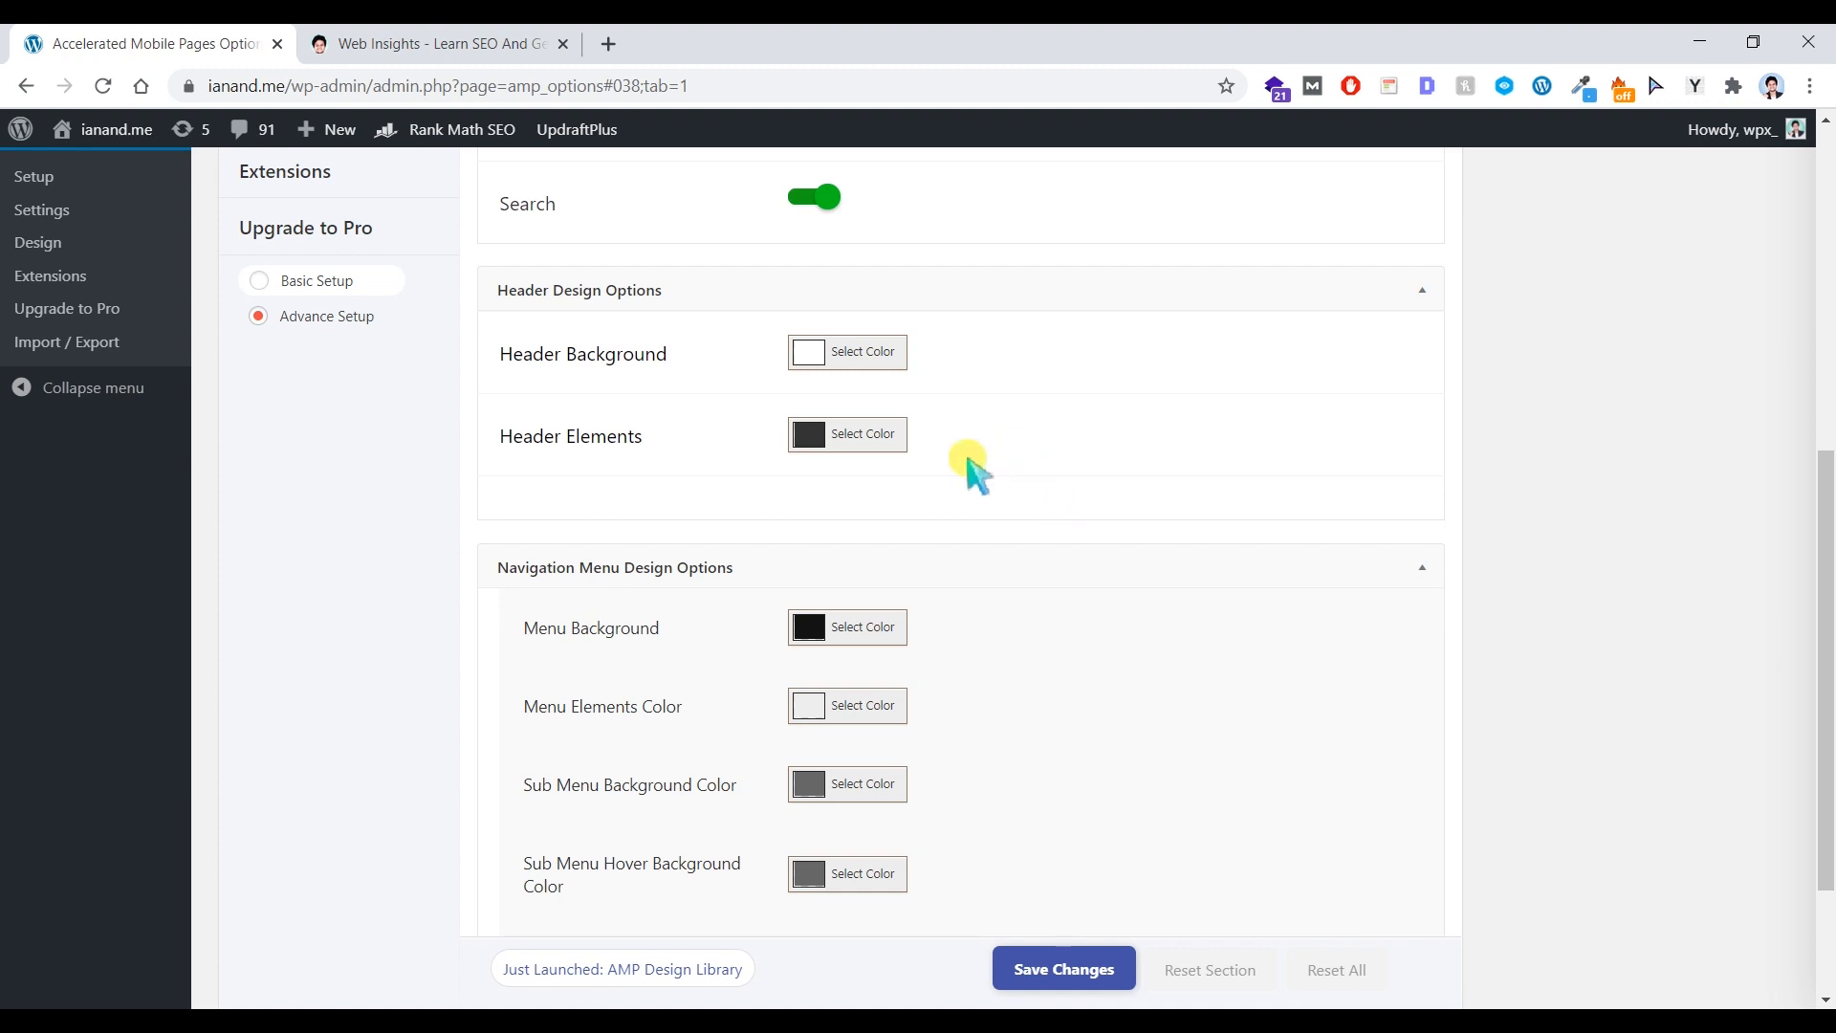
{"action": "scroll", "coordinate": [1021, 594], "scroll_direction": "down", "scroll_amount": 2}
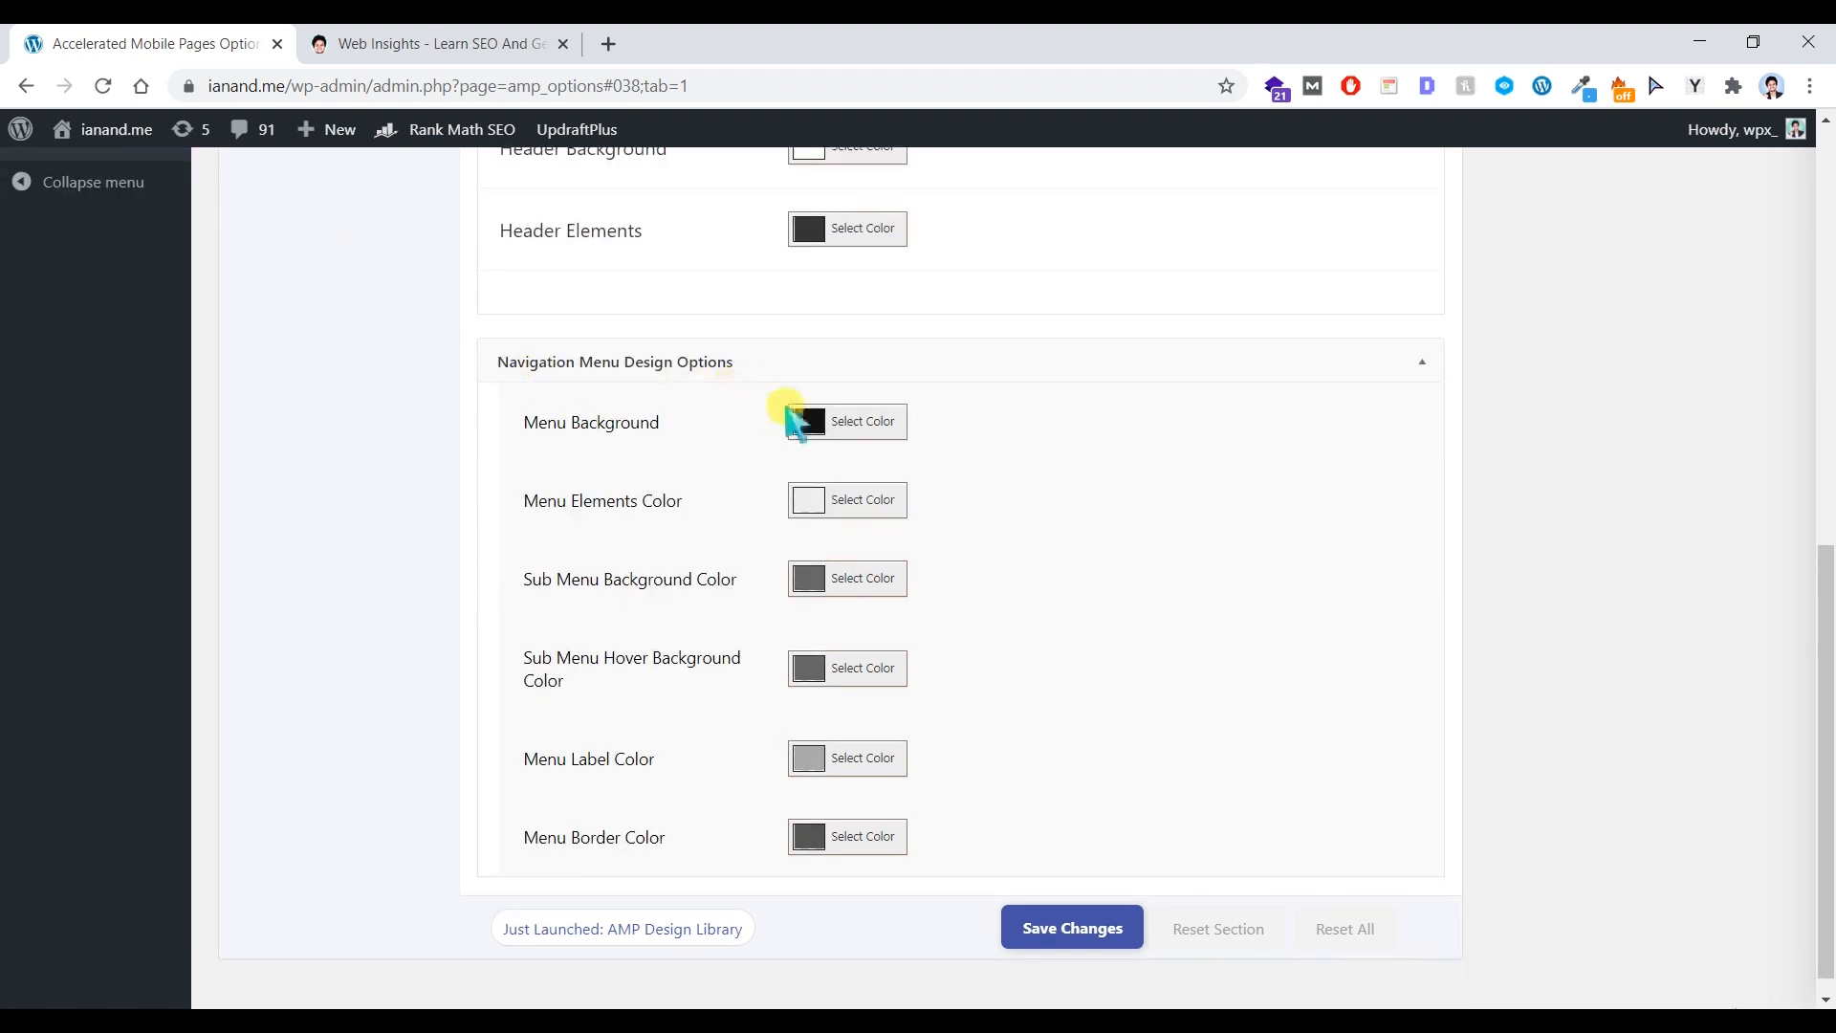
- Review the Navigation Menu Design Options colors and save the header settings
{"action": "scroll", "coordinate": [861, 411], "scroll_direction": "down", "scroll_amount": 1}
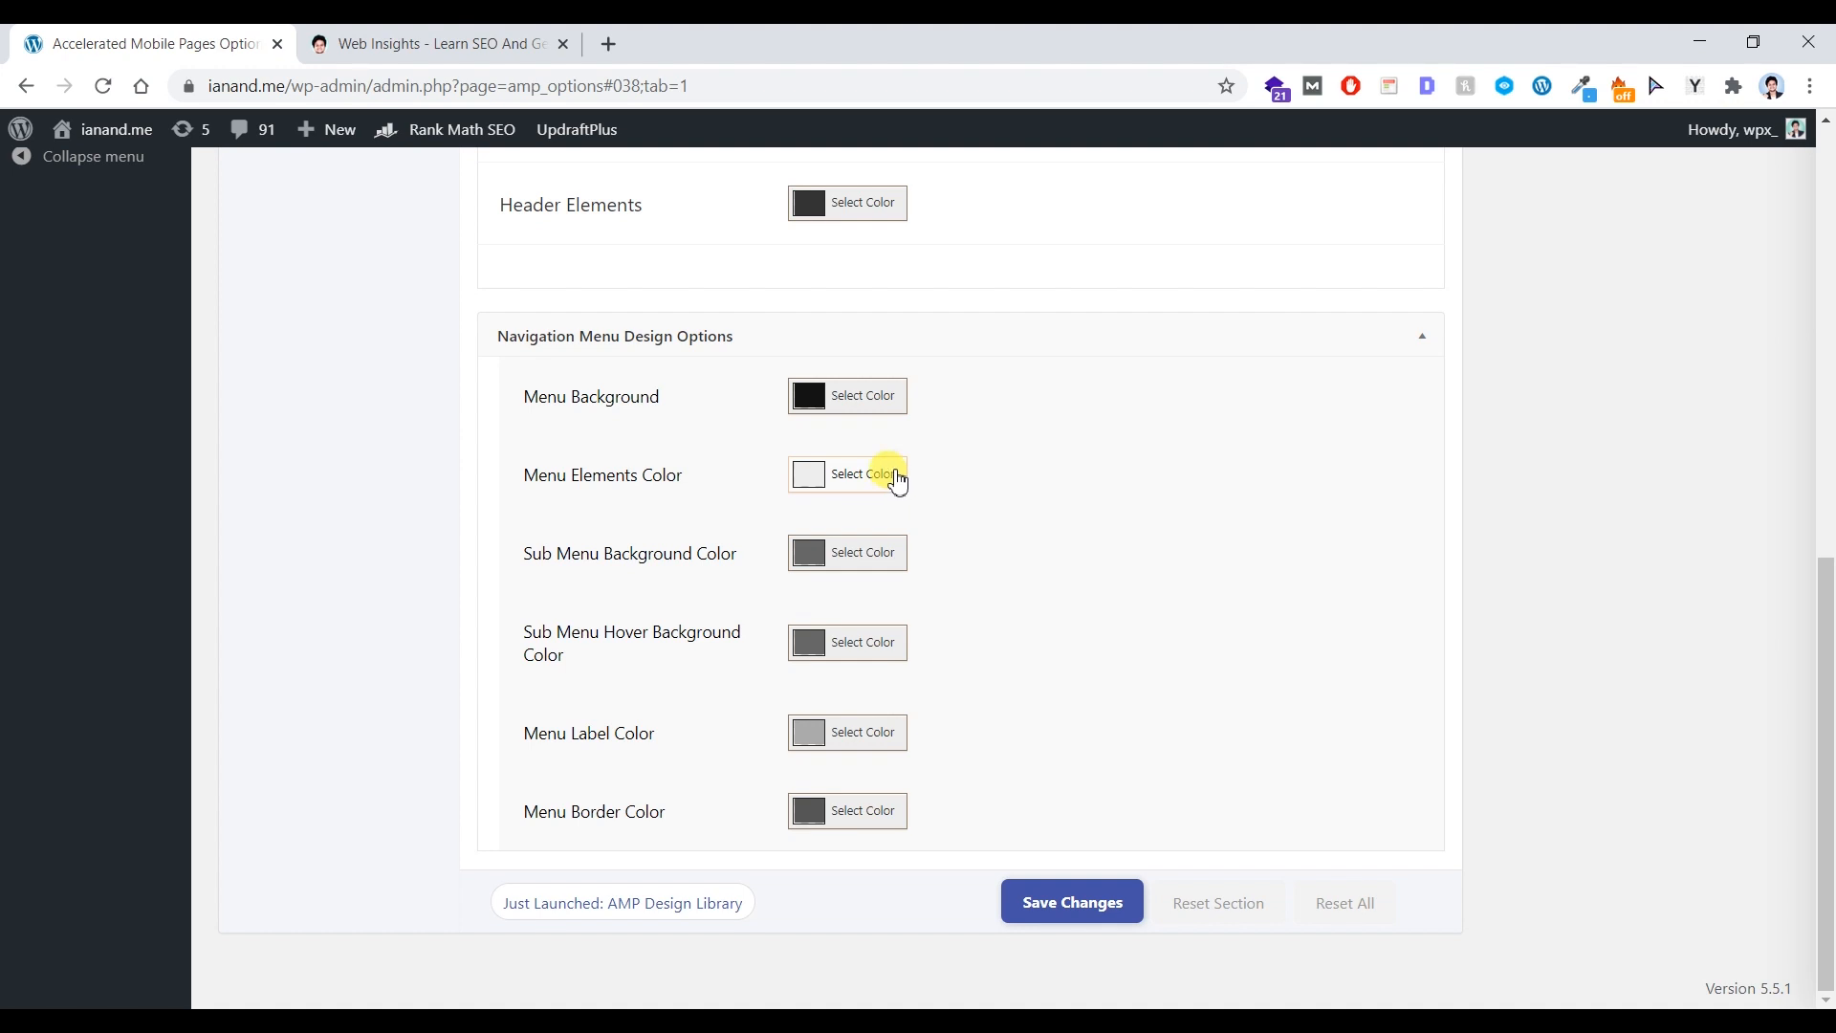
{"action": "scroll", "coordinate": [1069, 679], "scroll_direction": "up", "scroll_amount": 2}
{"action": "scroll", "coordinate": [1045, 602], "scroll_direction": "down", "scroll_amount": 2}
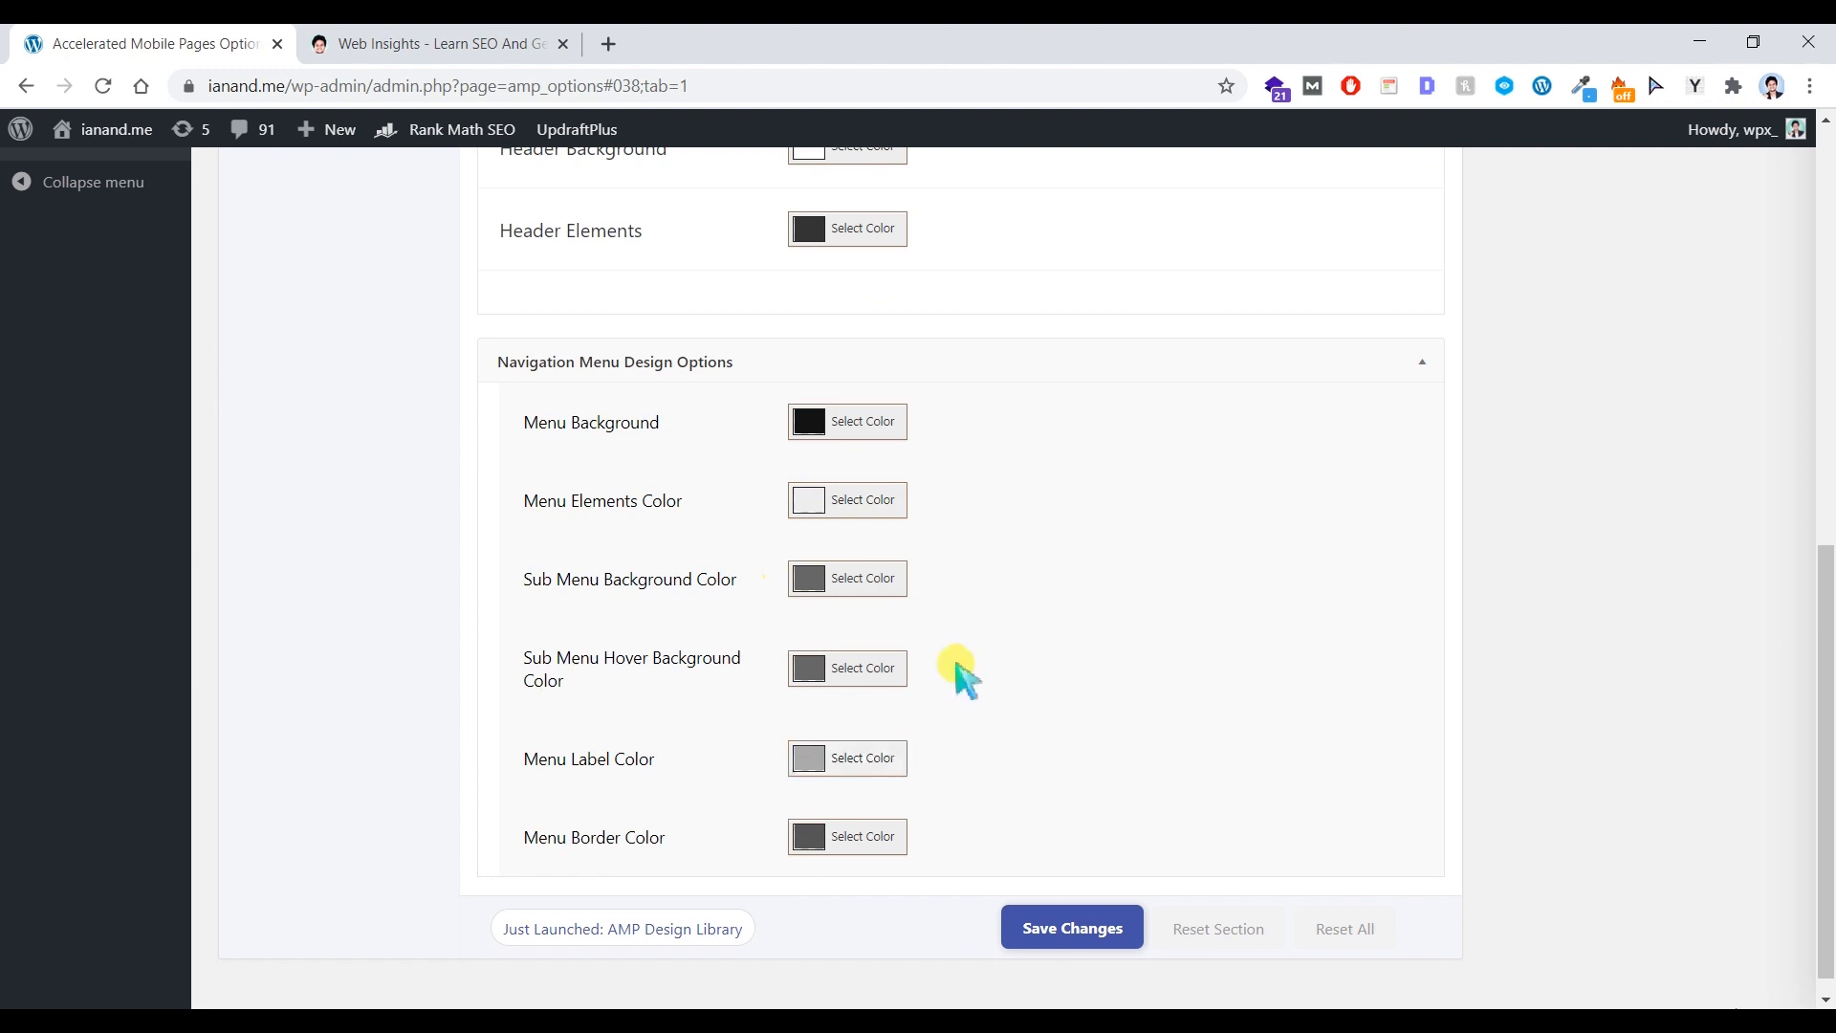
{"action": "scroll", "coordinate": [961, 674], "scroll_direction": "up", "scroll_amount": 9}
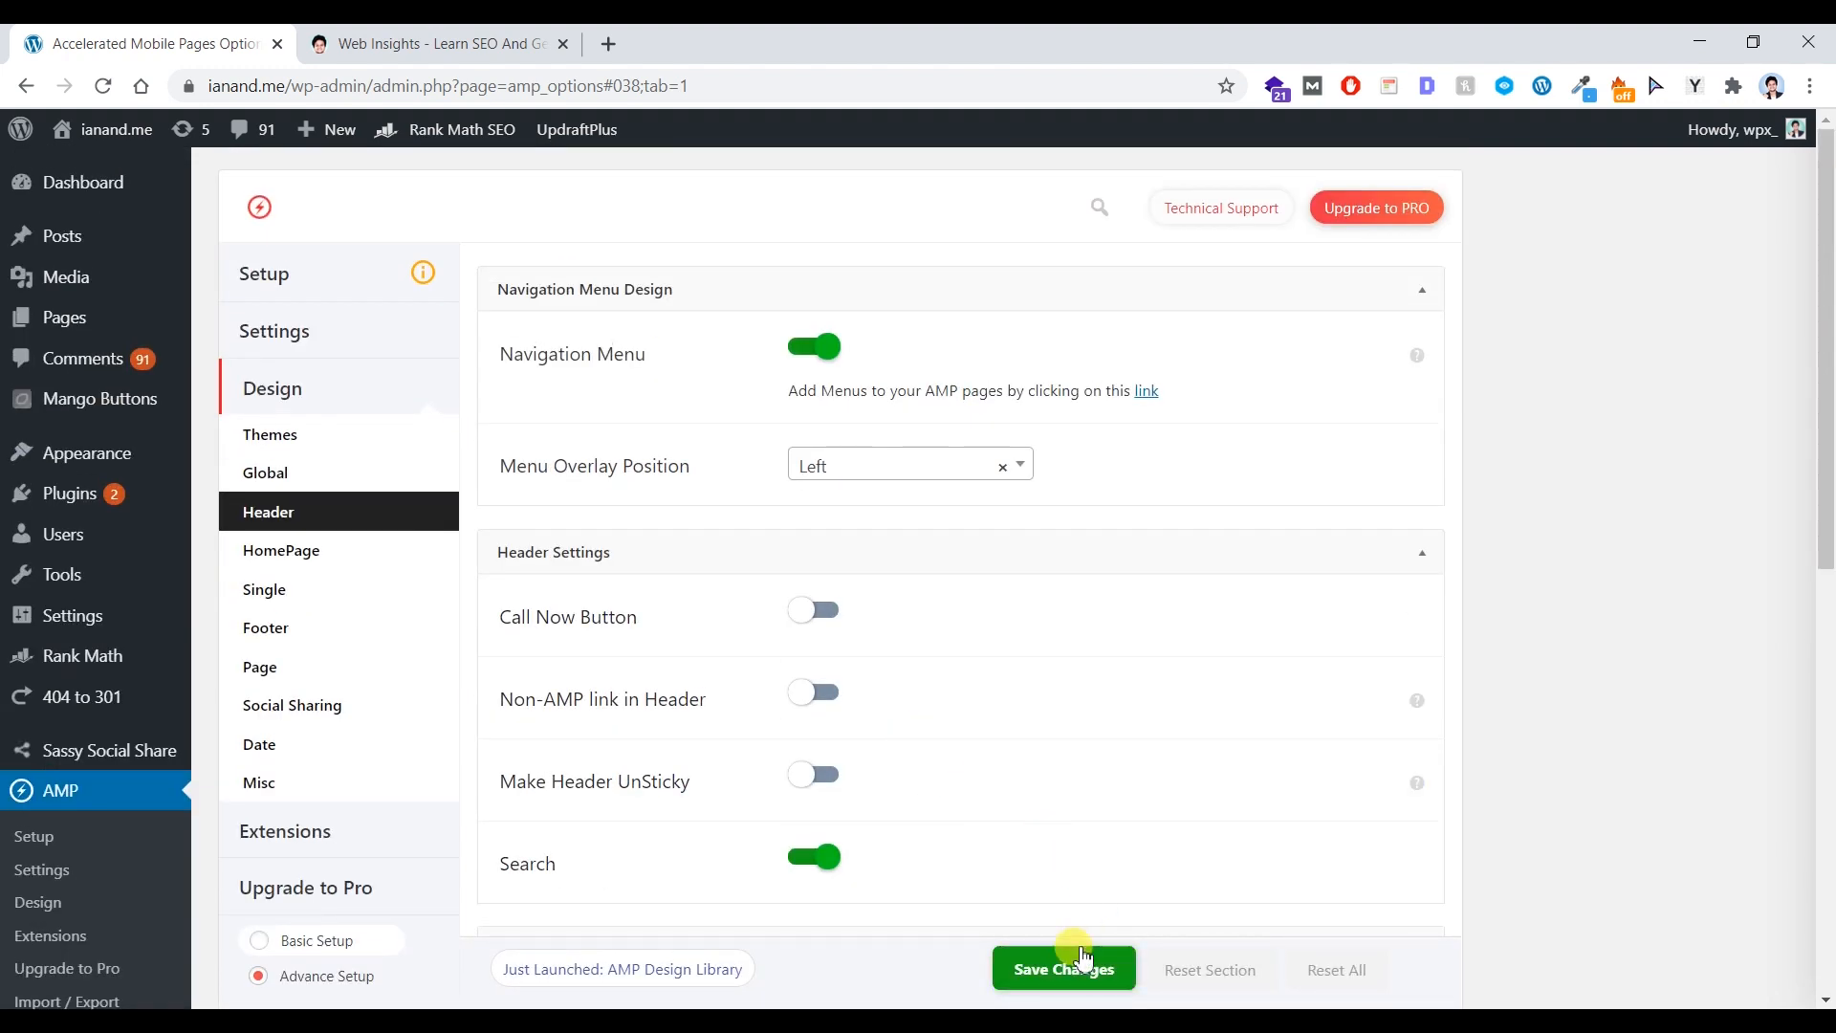
{"action": "left_click", "coordinate": [1084, 957]}
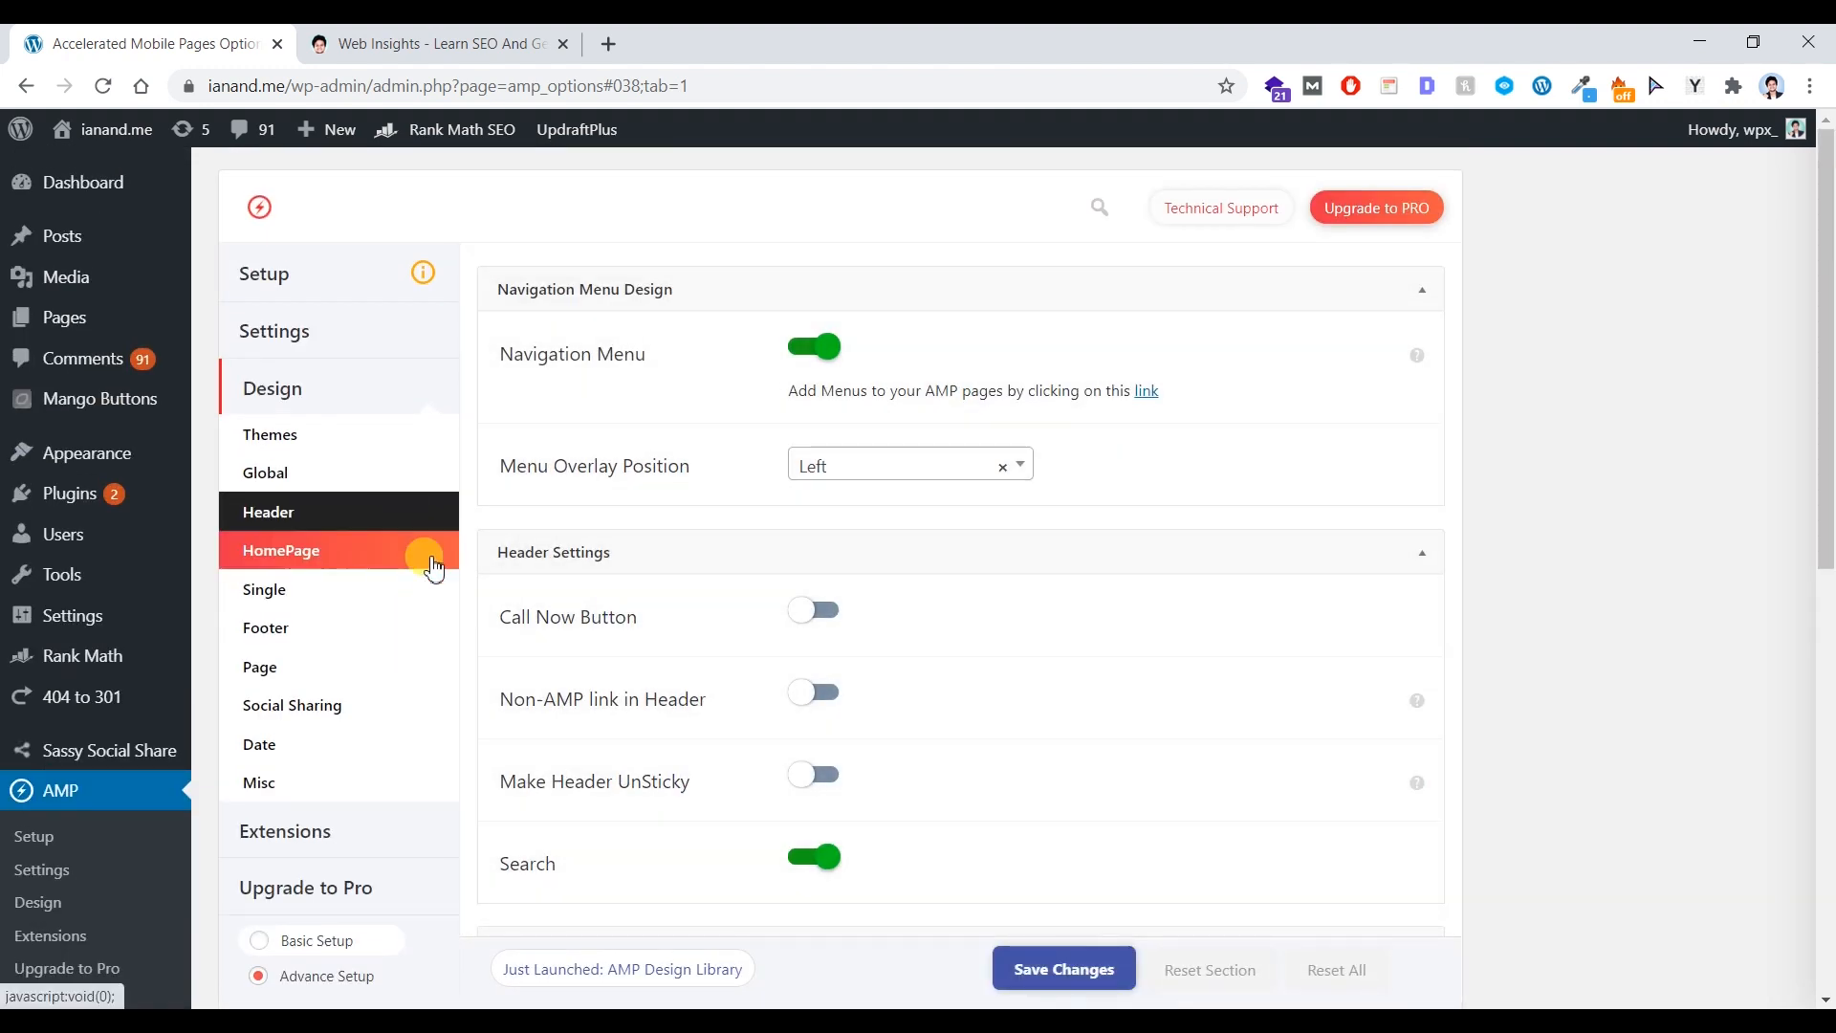
- In the HomePage design settings, set the featured slider's Number of Posts to 5 and leave its category unselected
{"action": "left_click", "coordinate": [432, 567]}
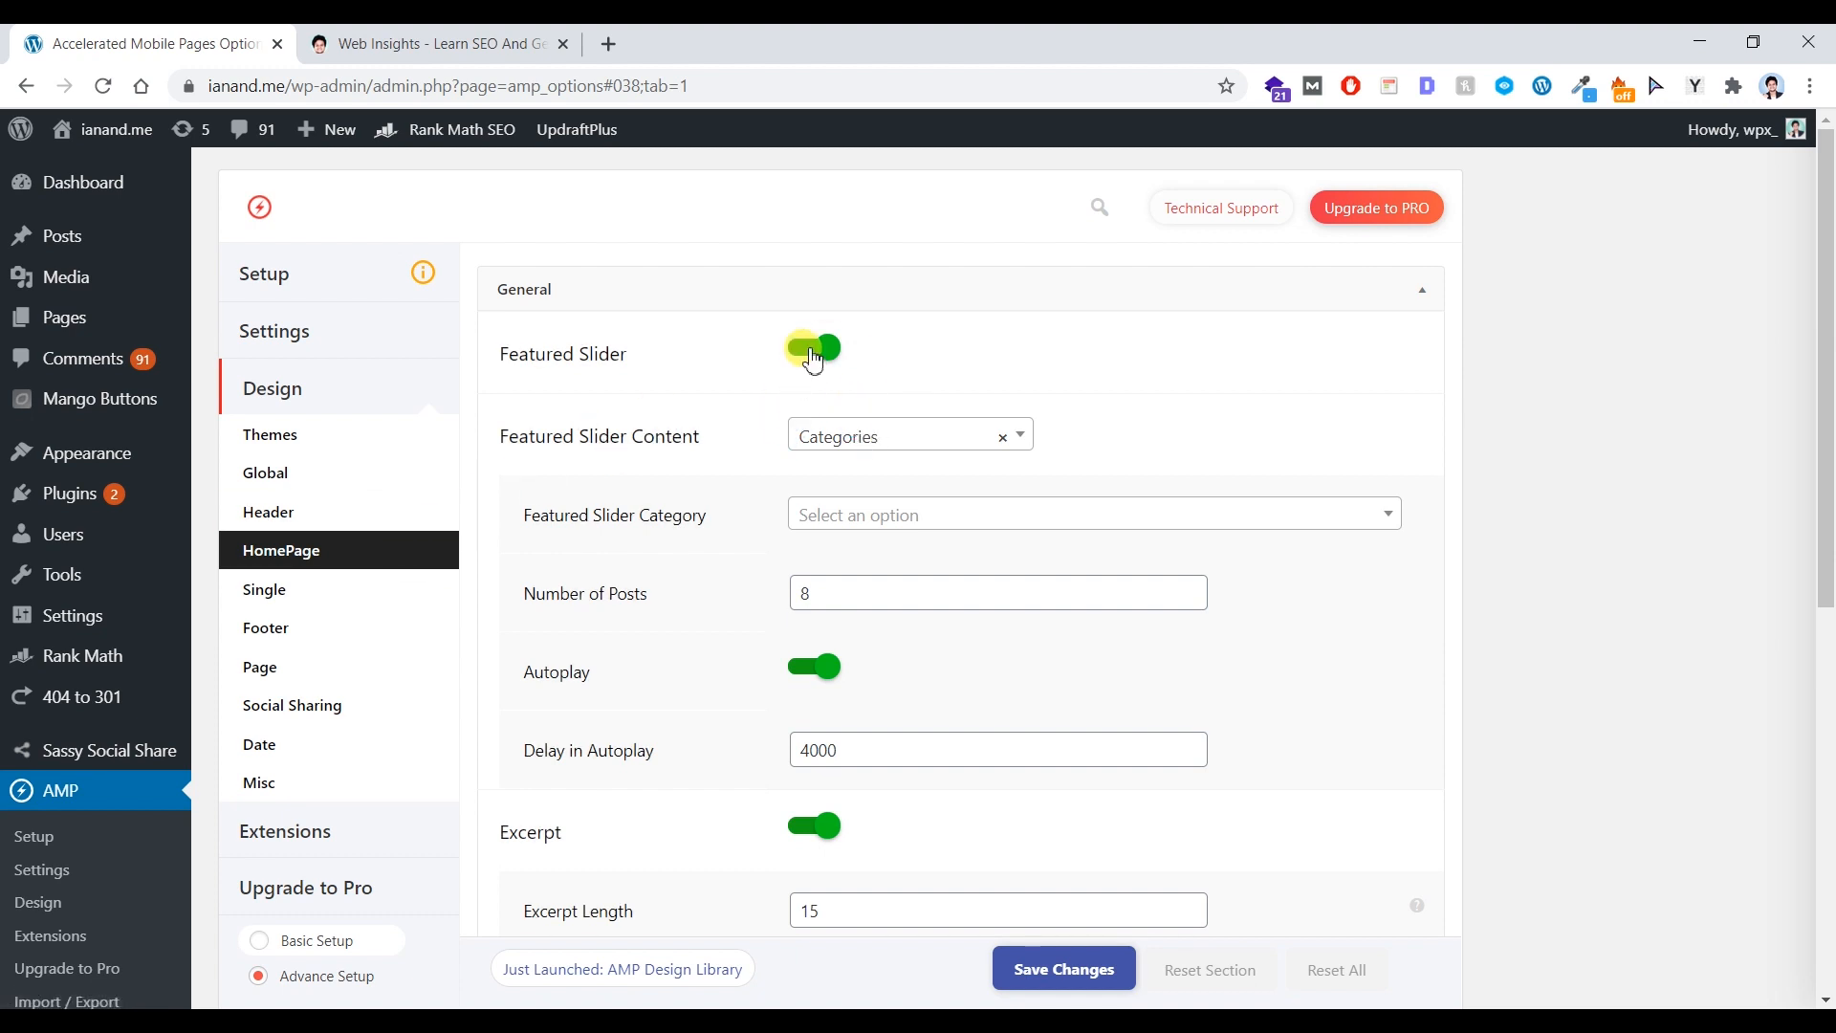
{"action": "left_click_drag", "start_coordinate": [872, 600], "coordinate": [765, 581]}
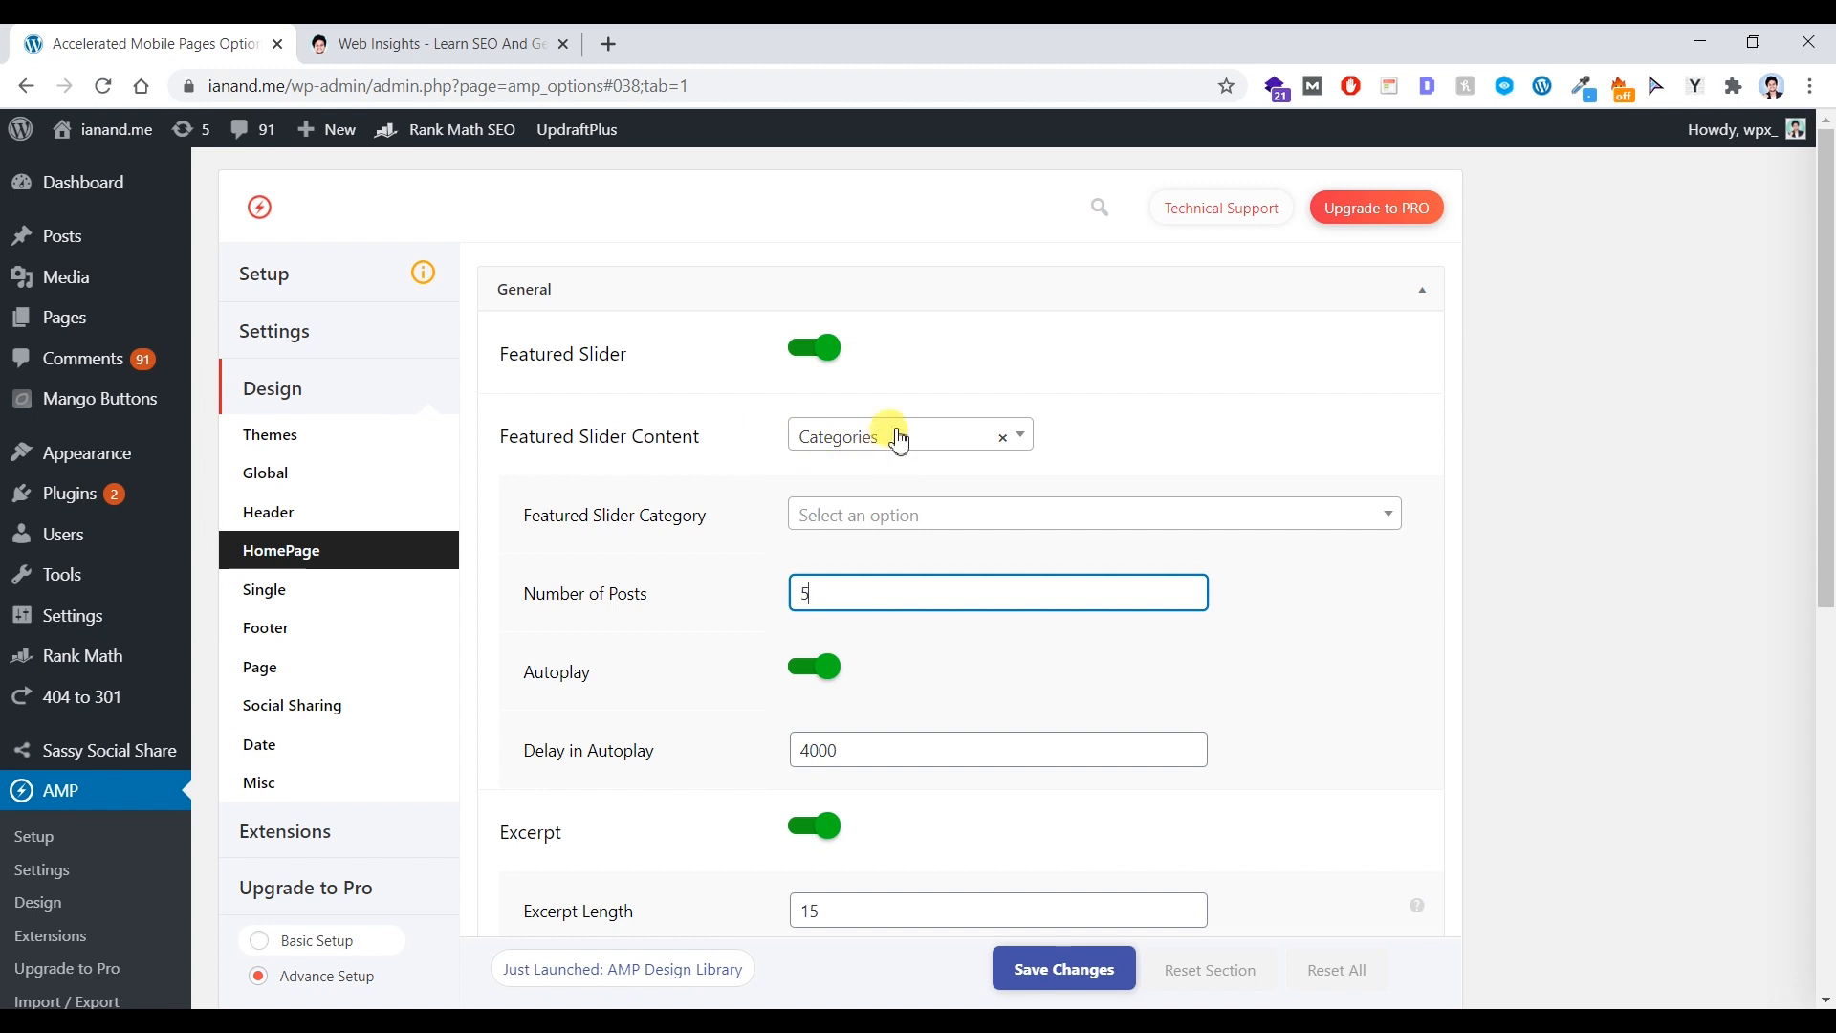
{"action": "left_click", "coordinate": [886, 518]}
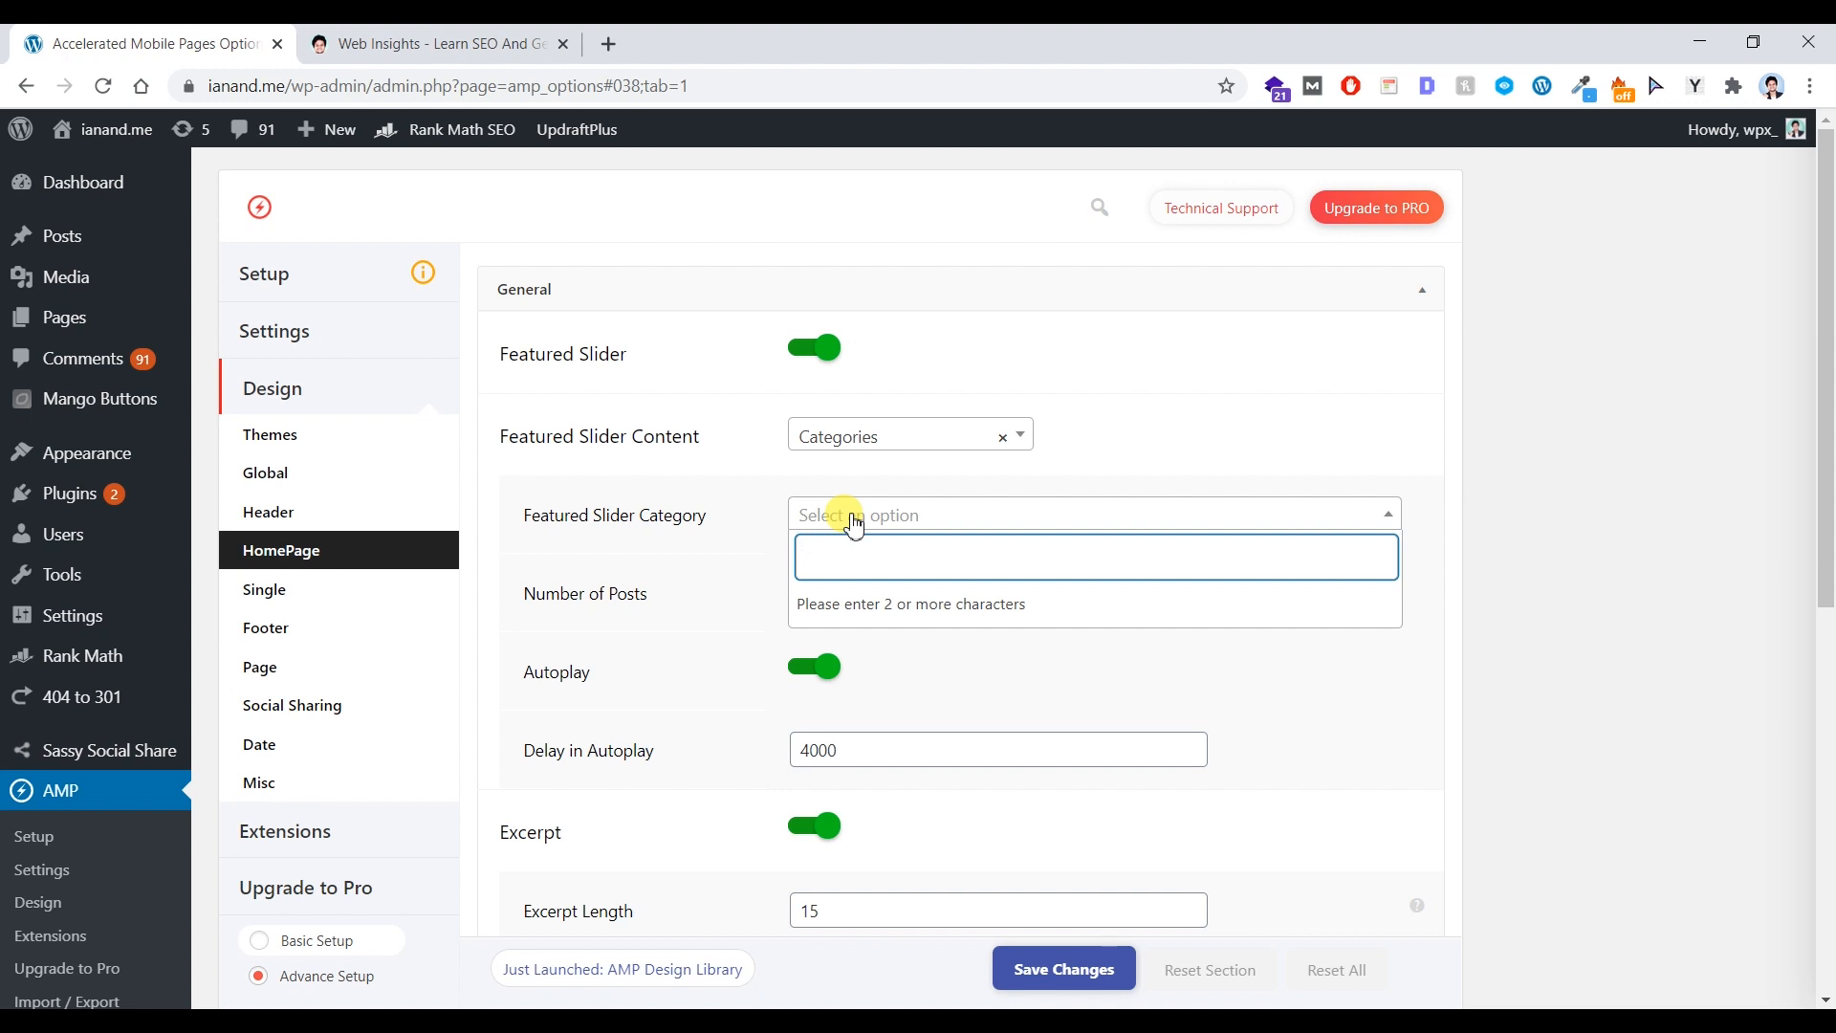
{"action": "left_click", "coordinate": [1152, 468]}
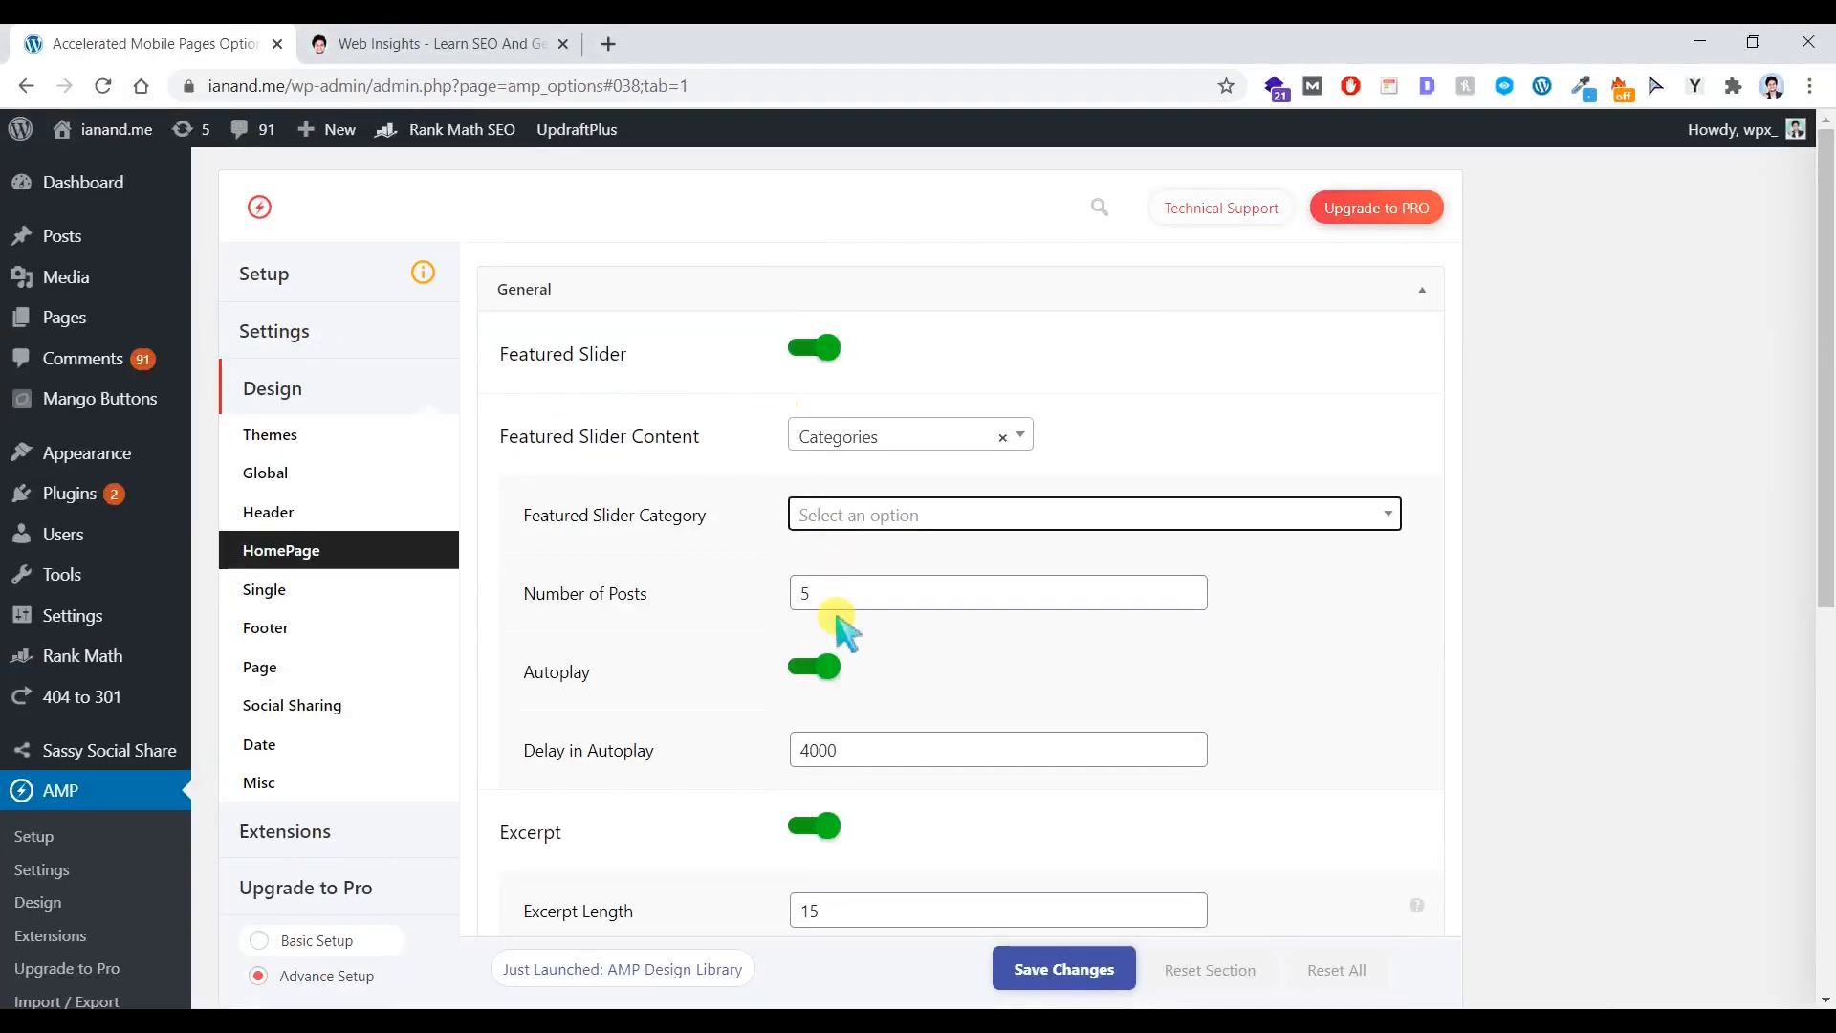
- Examine the homepage's autoplay, excerpt, published time and Loop Display Controls options
{"action": "scroll", "coordinate": [847, 631], "scroll_direction": "down", "scroll_amount": 3}
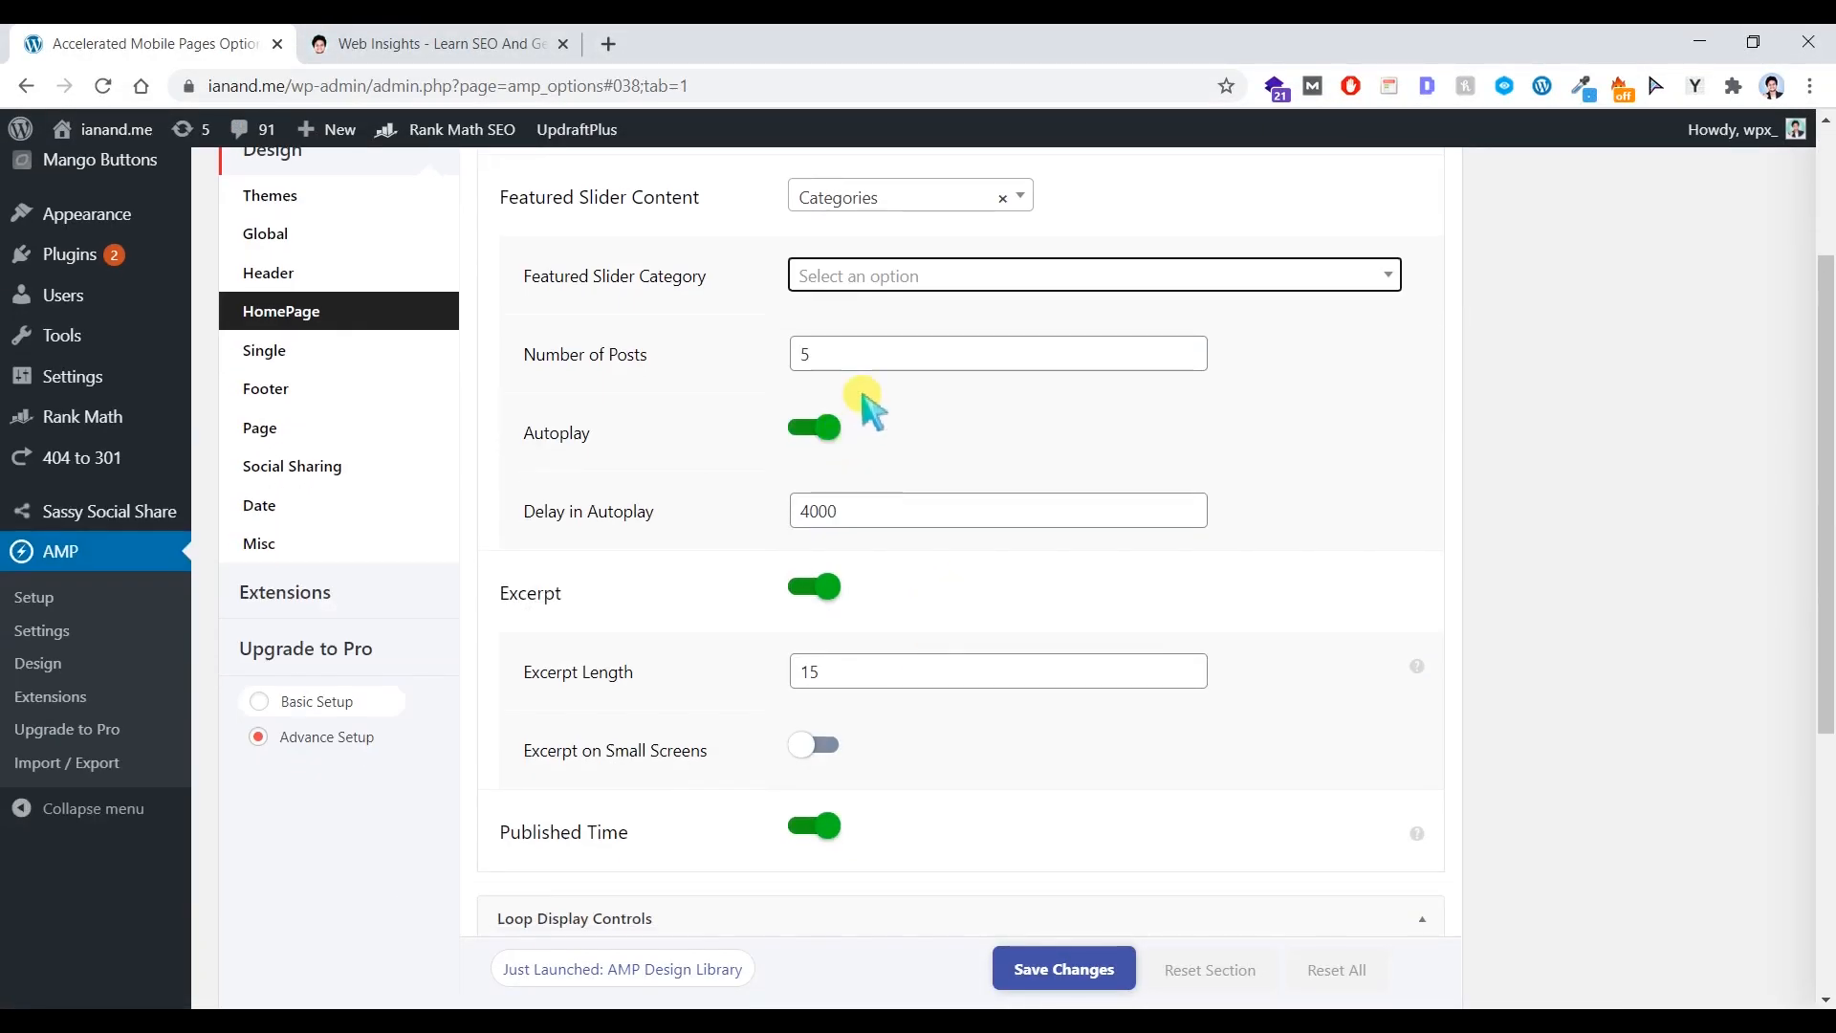
{"action": "scroll", "coordinate": [899, 497], "scroll_direction": "down", "scroll_amount": 1}
{"action": "scroll", "coordinate": [963, 606], "scroll_direction": "down", "scroll_amount": 3}
{"action": "scroll", "coordinate": [966, 574], "scroll_direction": "up", "scroll_amount": 3}
{"action": "scroll", "coordinate": [946, 574], "scroll_direction": "down", "scroll_amount": 1}
{"action": "scroll", "coordinate": [1012, 611], "scroll_direction": "down", "scroll_amount": 3}
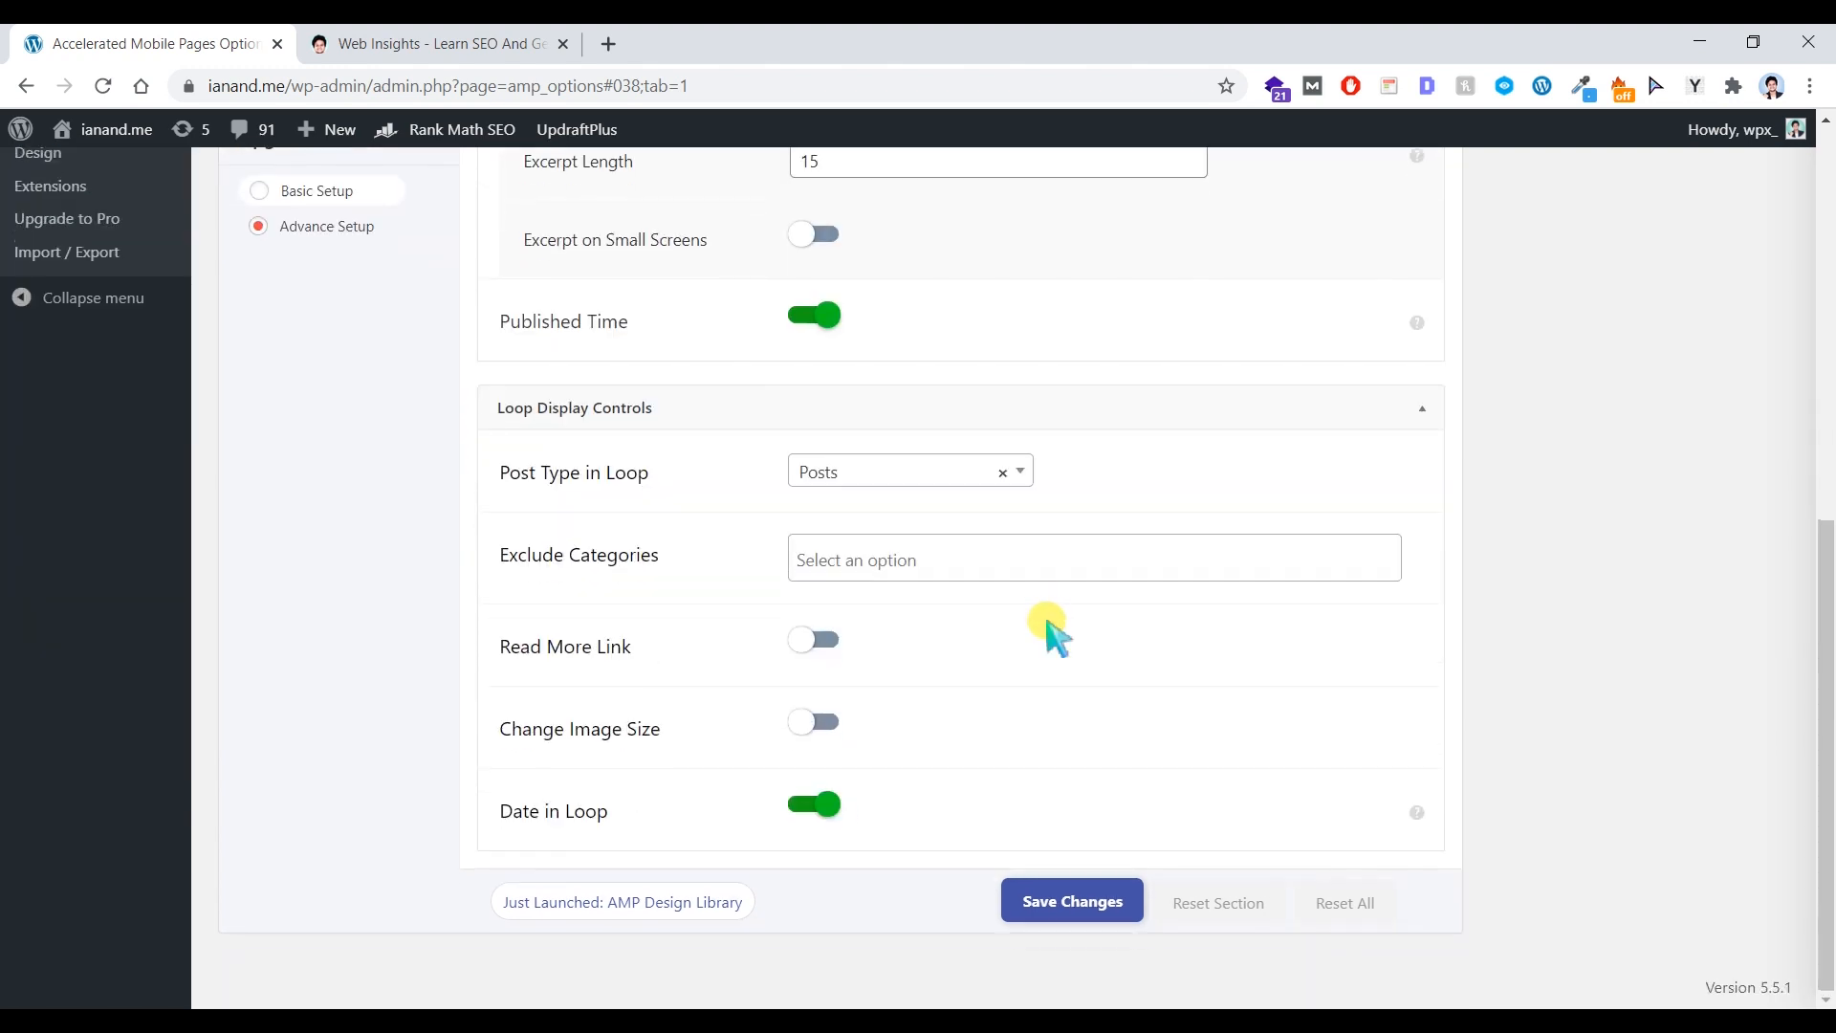
- Check the post list on the AMP homepage preview, turn off Published Time, and save the homepage settings
{"action": "scroll", "coordinate": [1049, 628], "scroll_direction": "up", "scroll_amount": 3}
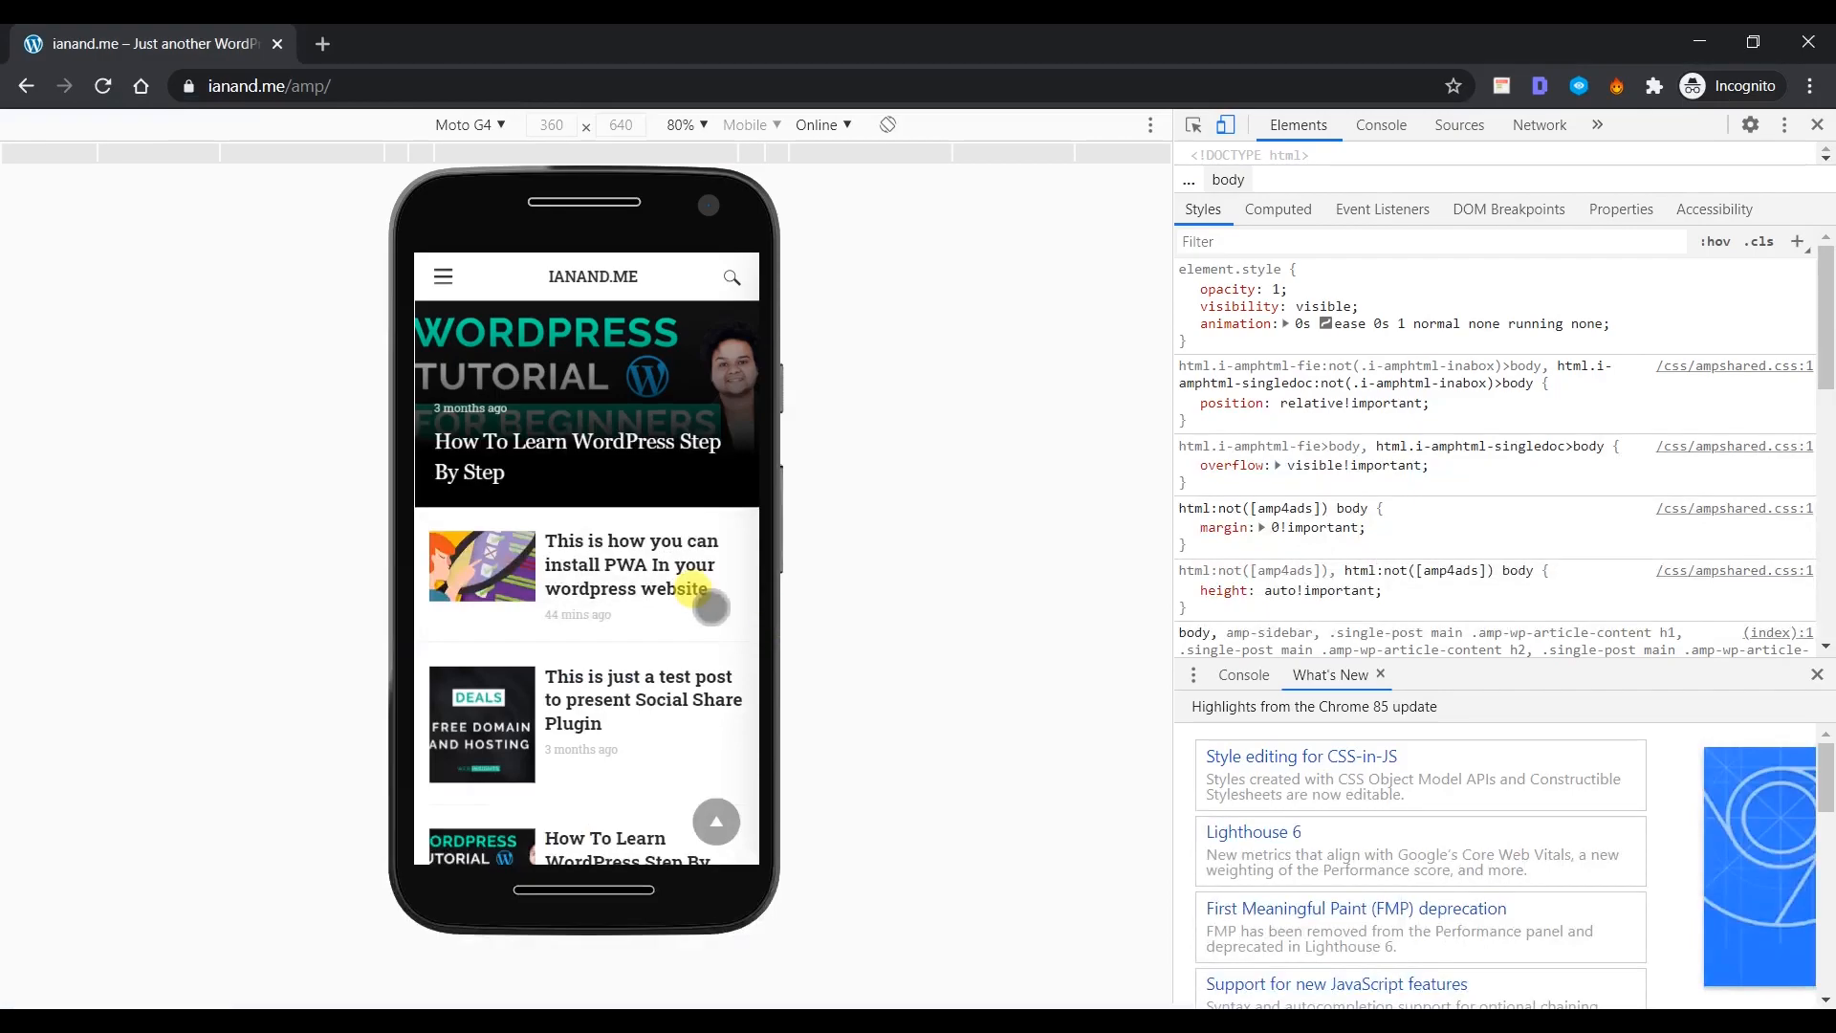
{"action": "scroll", "coordinate": [719, 606], "scroll_direction": "down", "scroll_amount": 3}
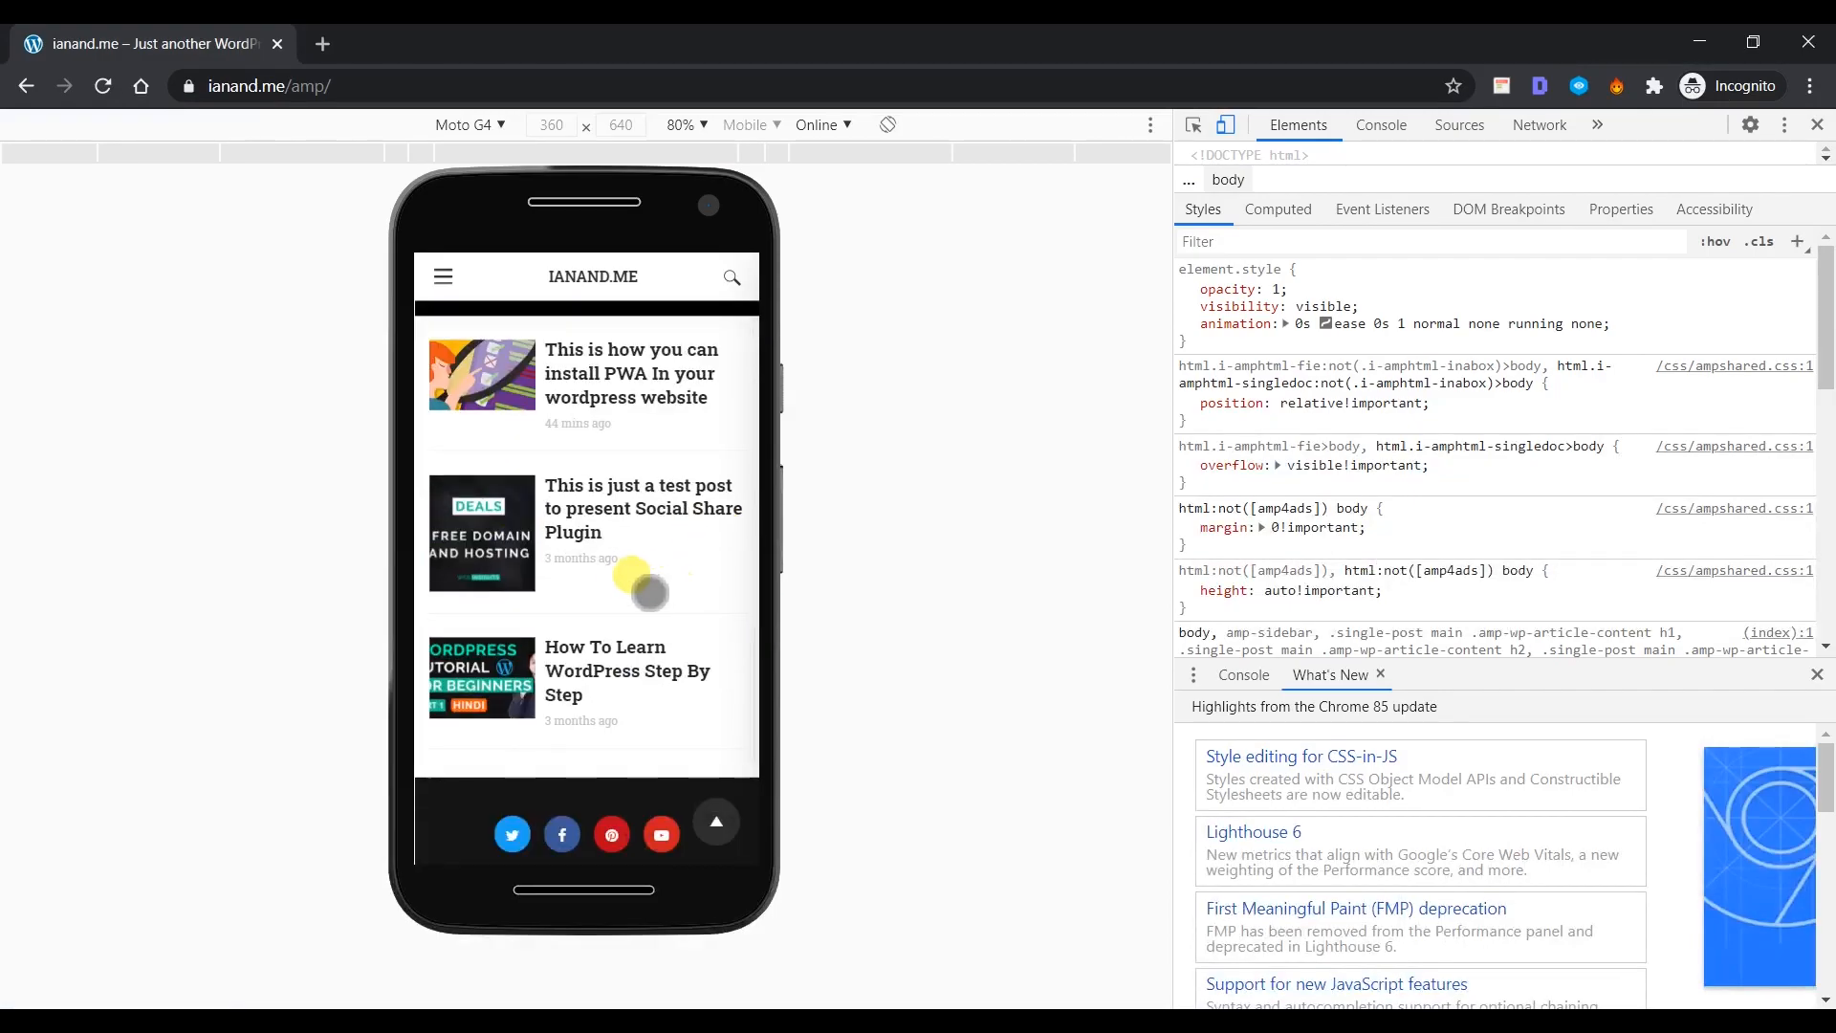
{"action": "scroll", "coordinate": [613, 697], "scroll_direction": "up", "scroll_amount": 3}
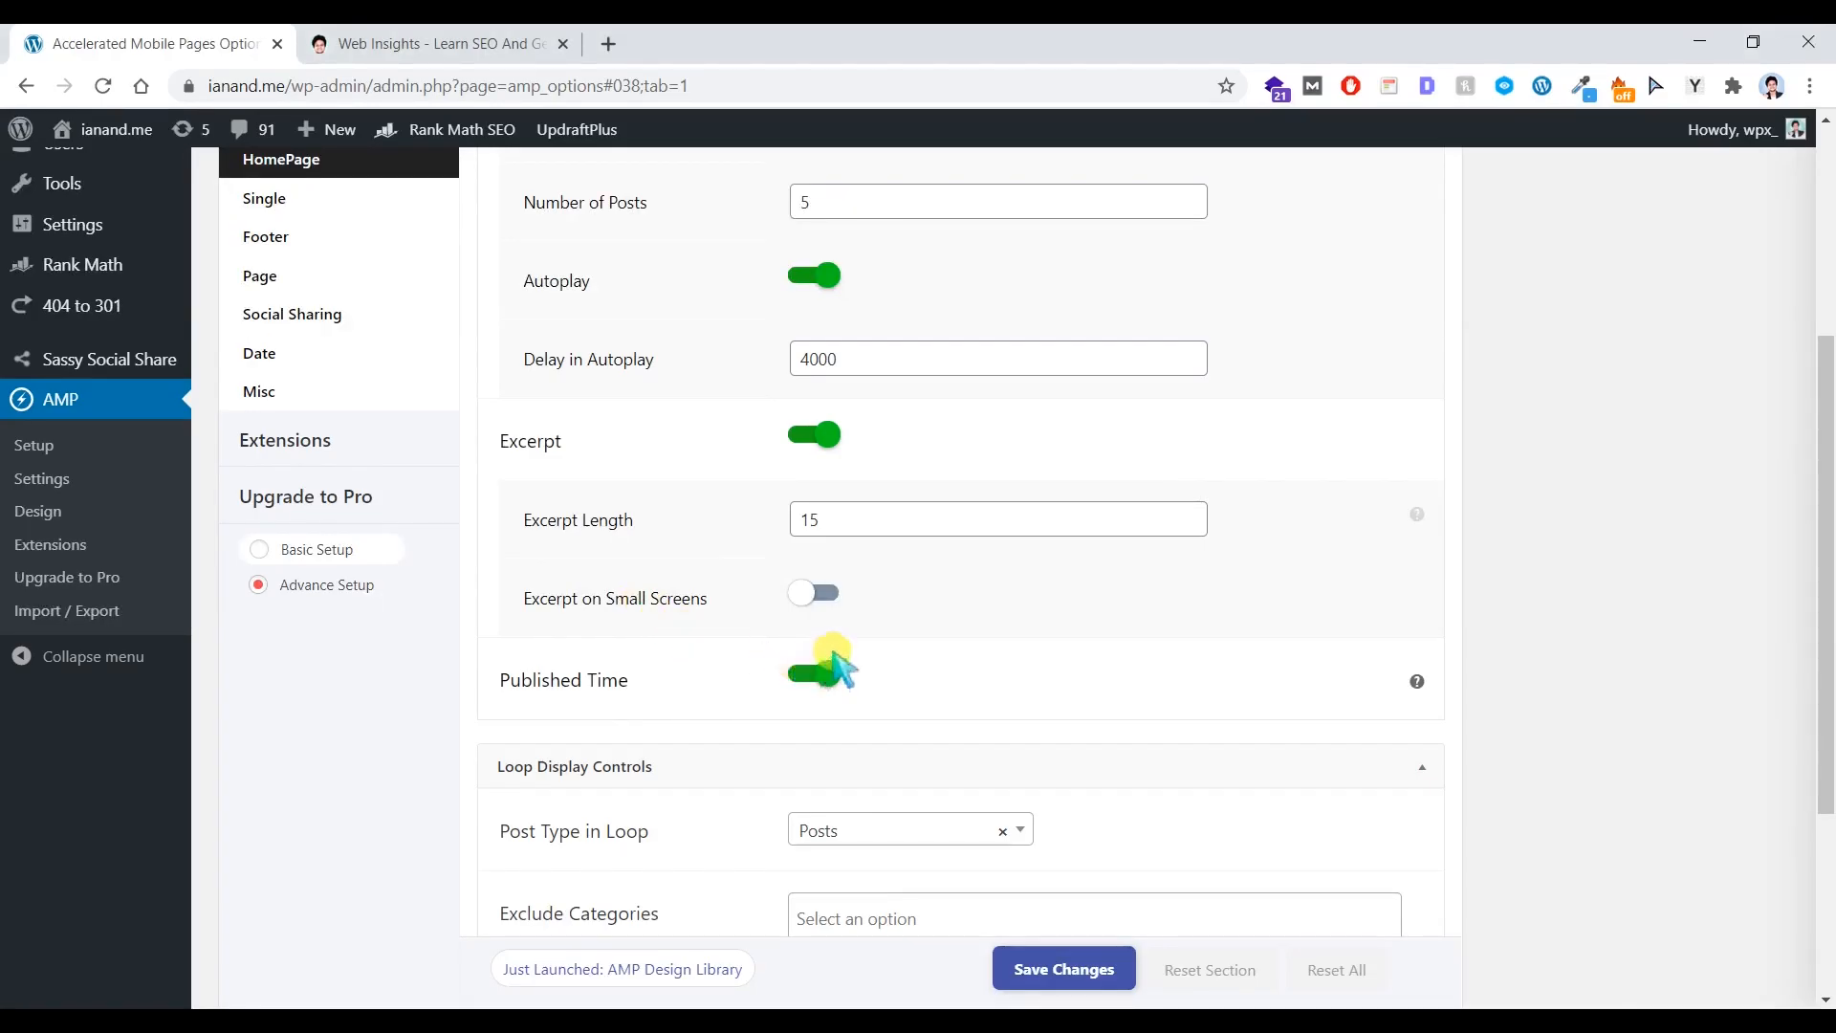
{"action": "left_click", "coordinate": [836, 677]}
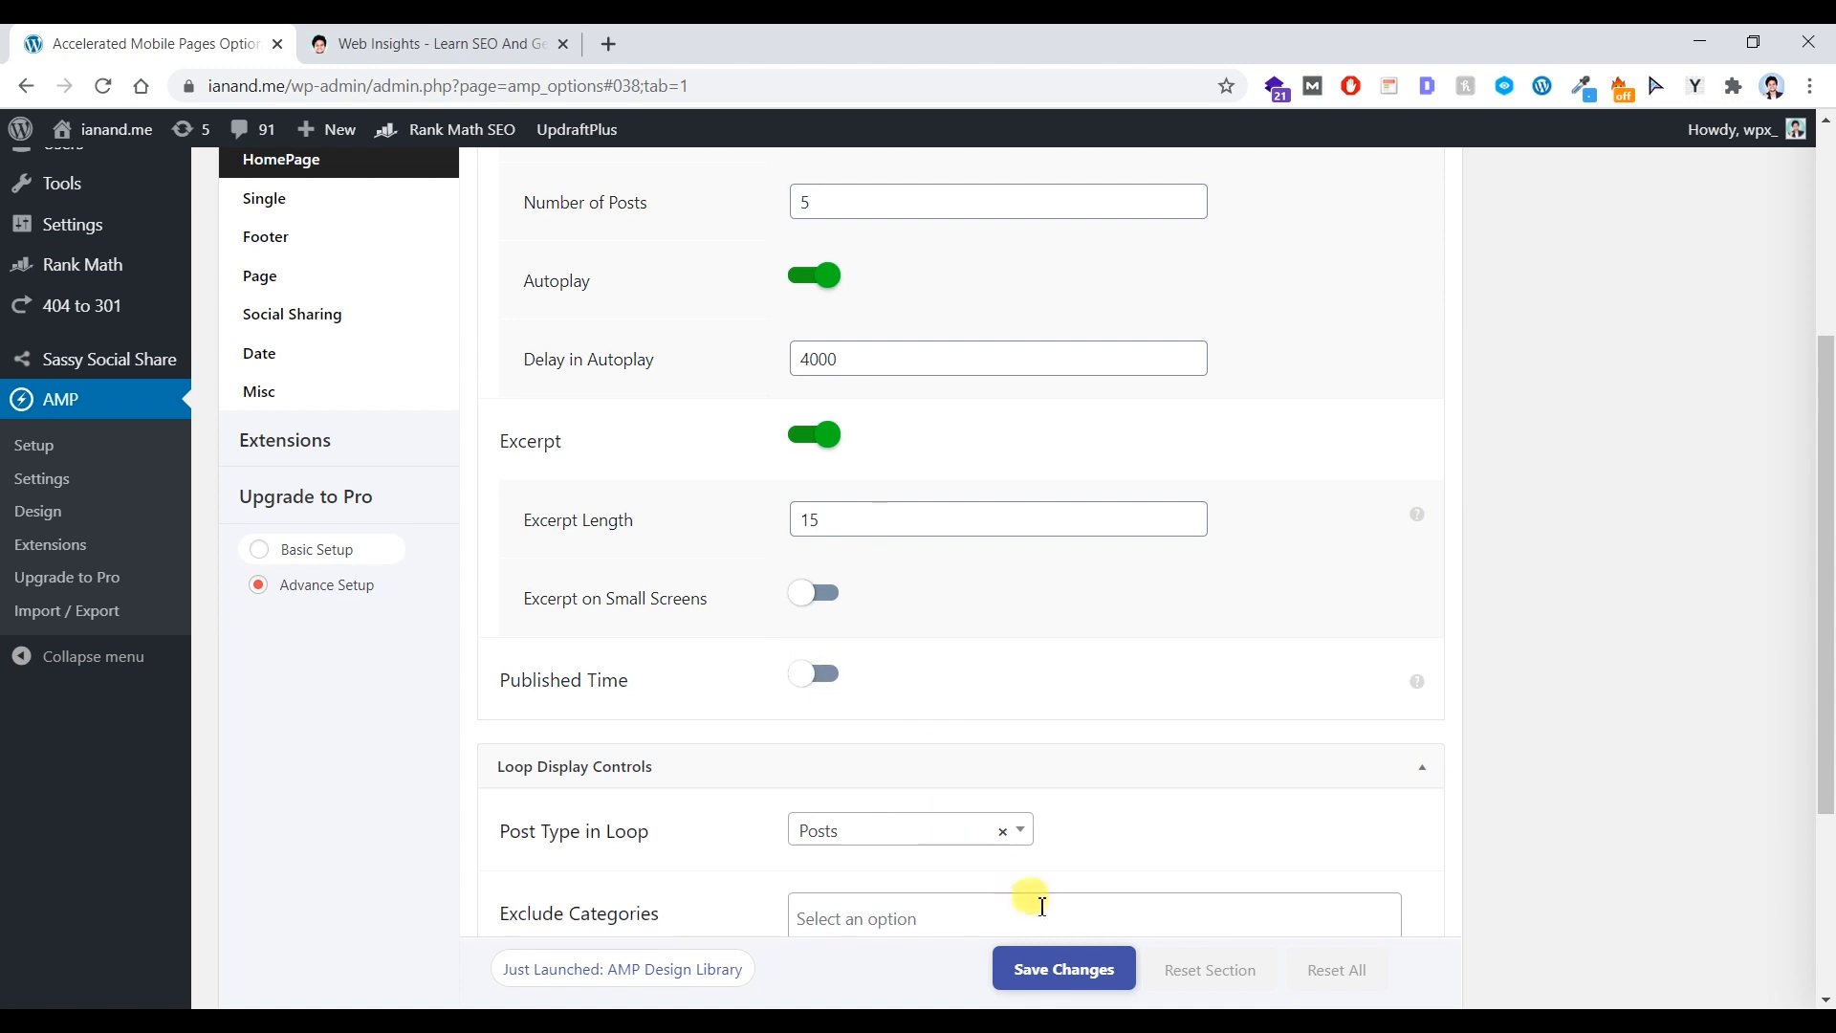
{"action": "left_click", "coordinate": [1068, 968]}
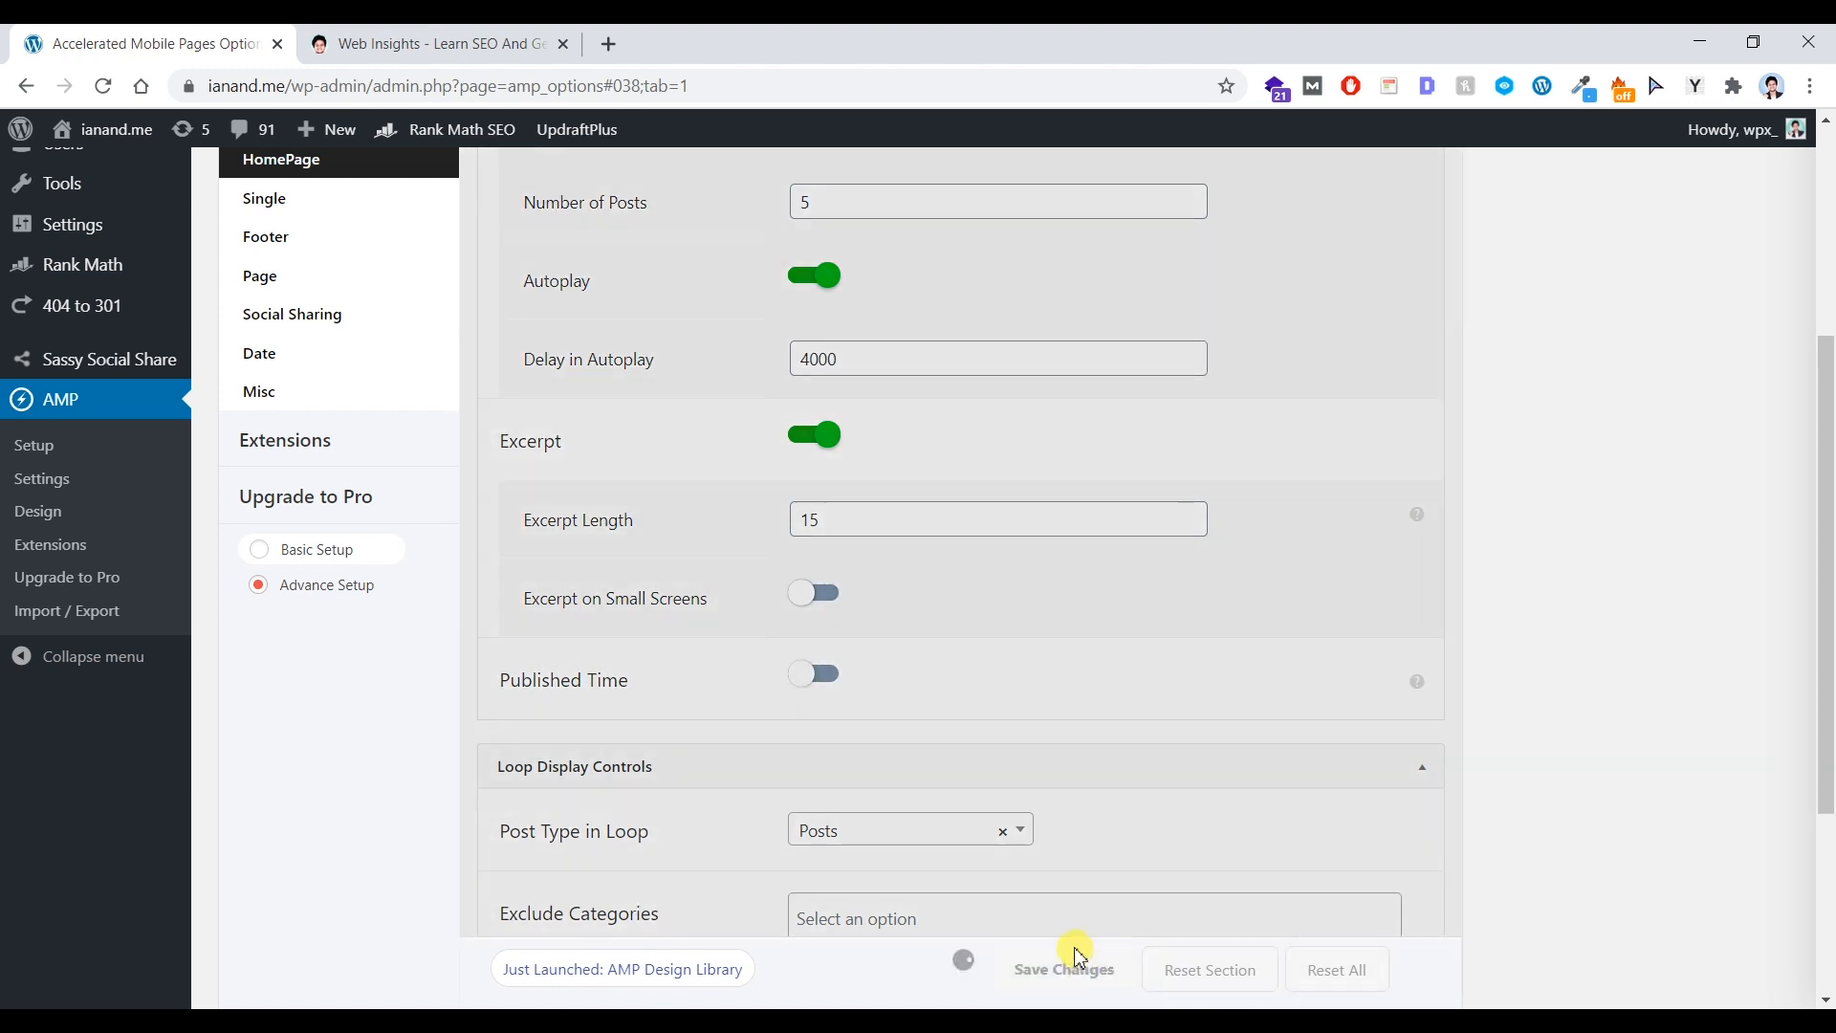
- Open the Single design settings and examine the AMP post about installing PWA down to its footer in the preview
{"action": "scroll", "coordinate": [689, 533], "scroll_direction": "up", "scroll_amount": 4}
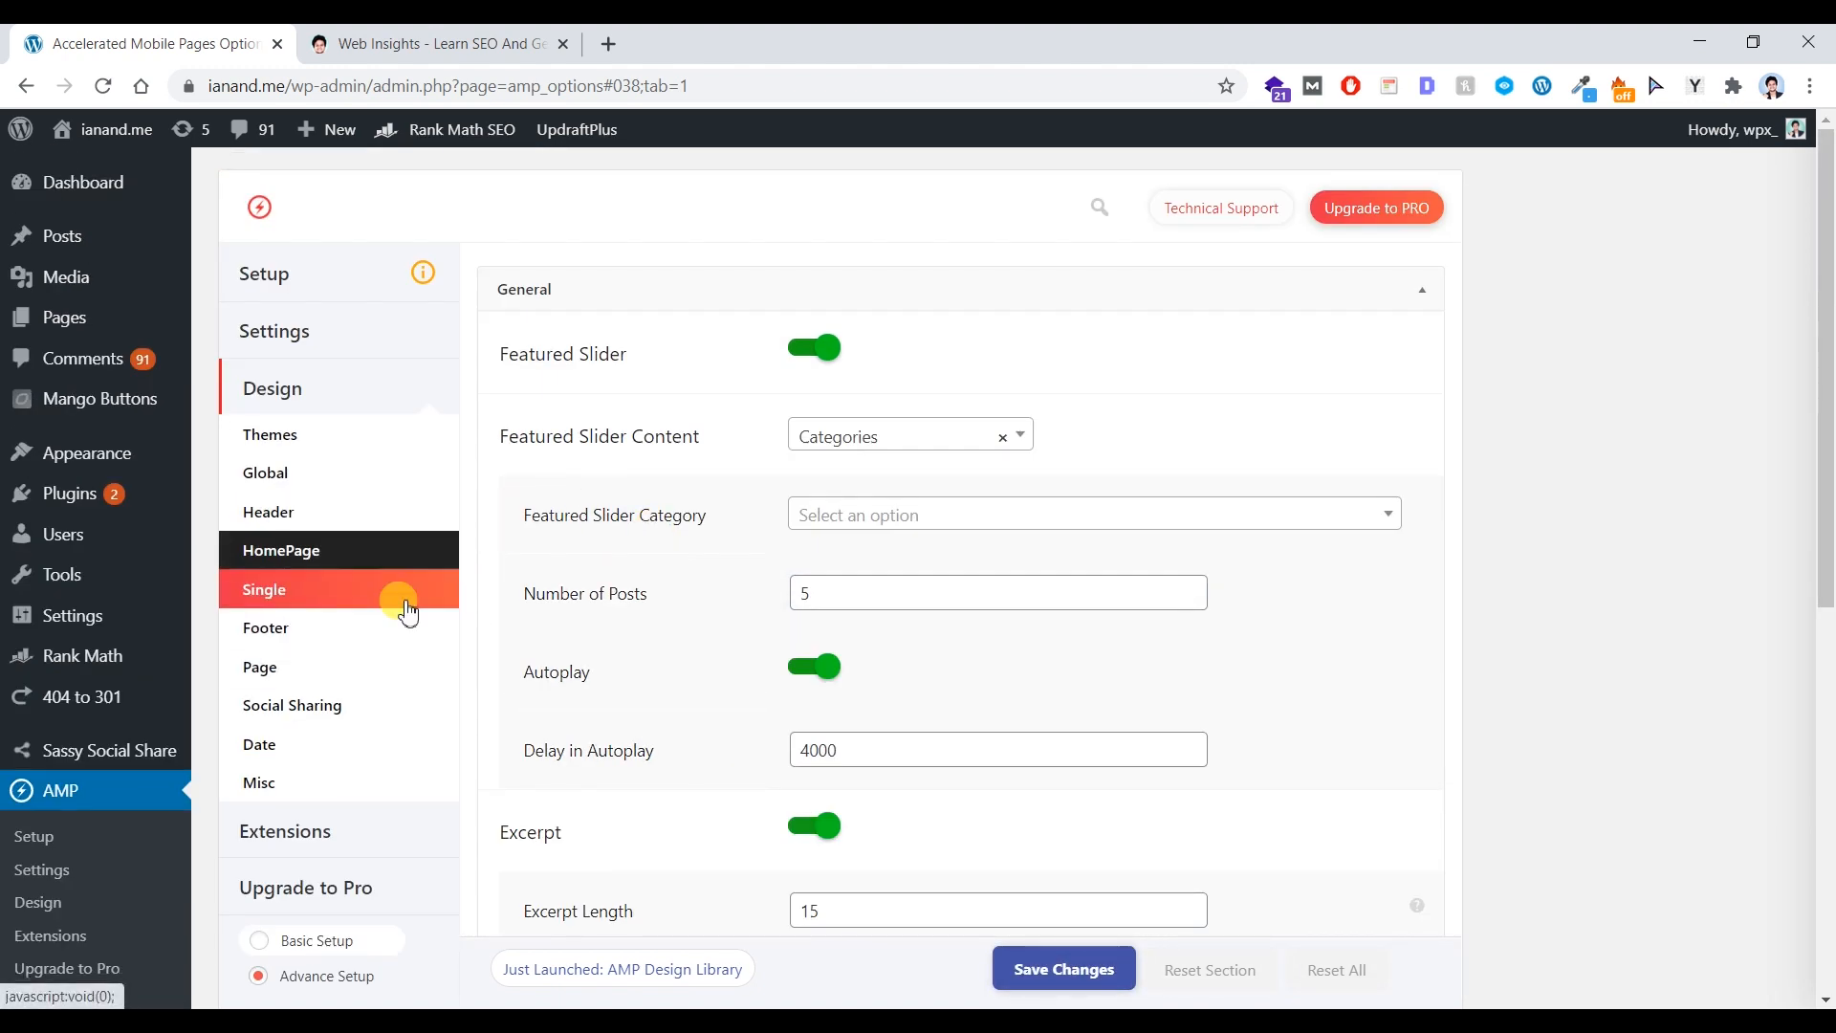
{"action": "left_click", "coordinate": [405, 601]}
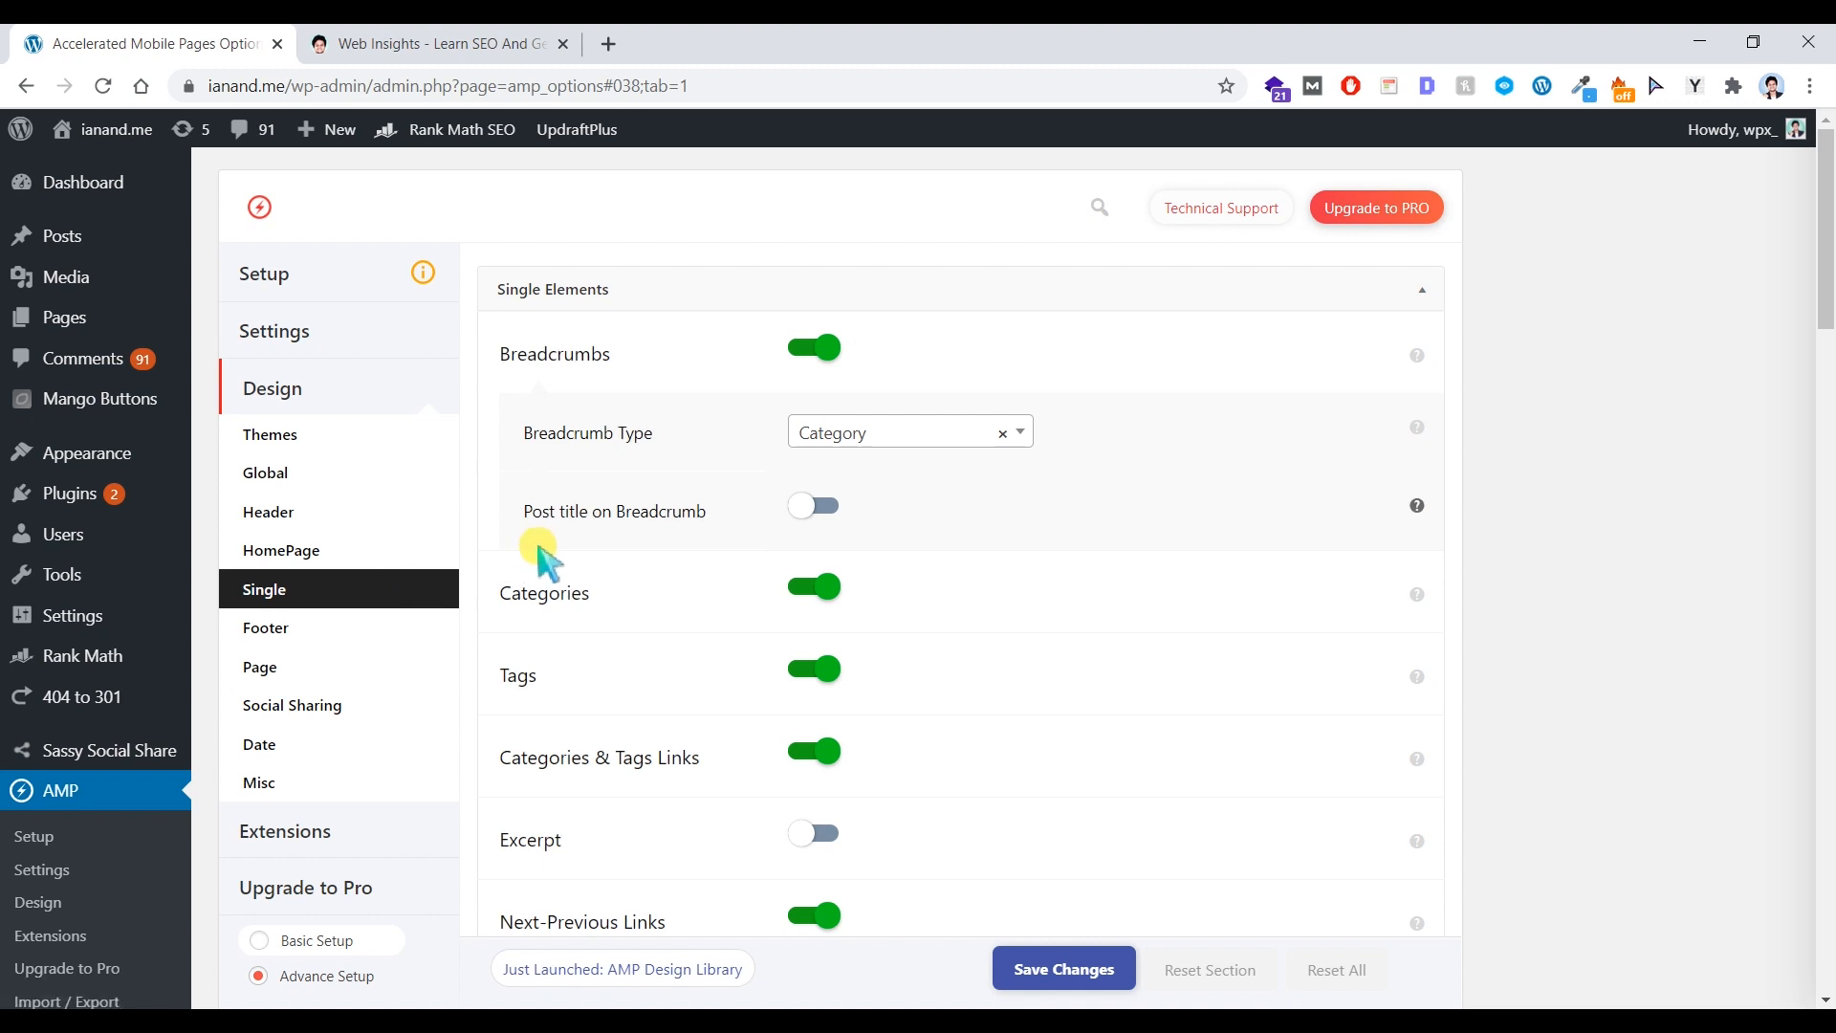
{"action": "key", "text": "alt+Tab"}
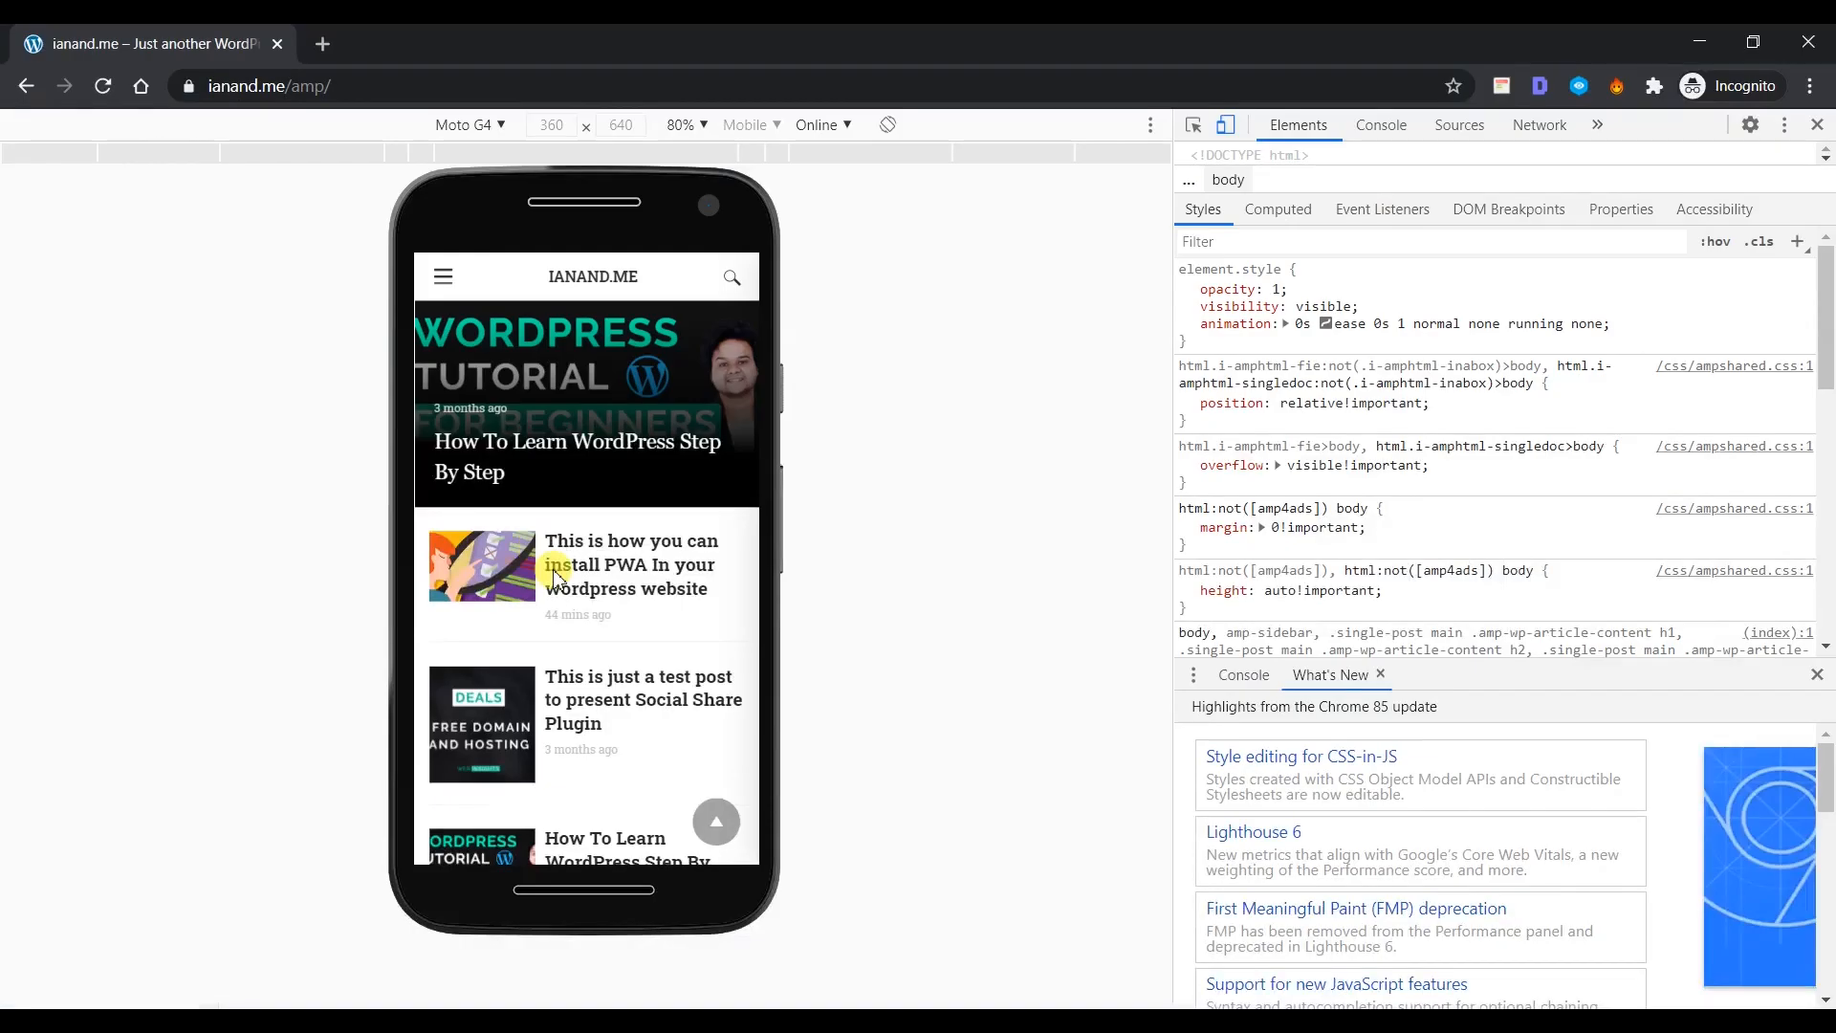
{"action": "left_click", "coordinate": [557, 562]}
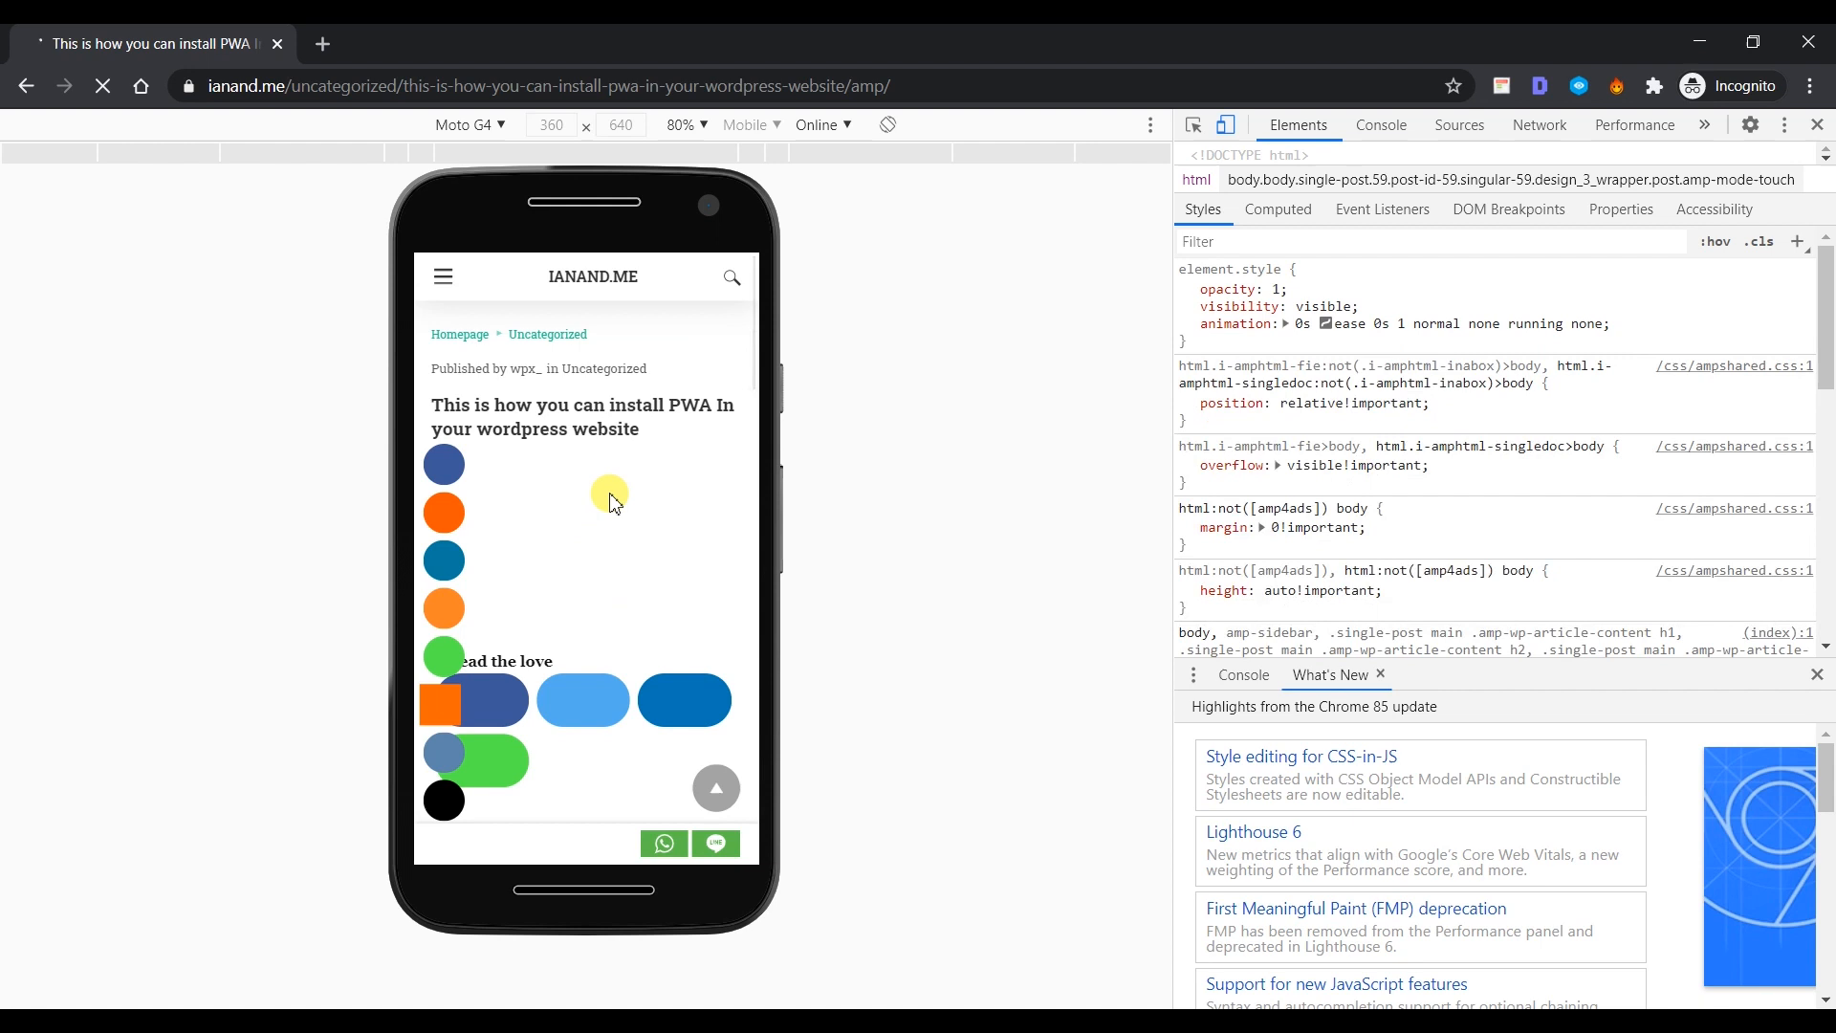
{"action": "scroll", "coordinate": [612, 507], "scroll_direction": "down", "scroll_amount": 6}
{"action": "scroll", "coordinate": [626, 545], "scroll_direction": "down", "scroll_amount": 5}
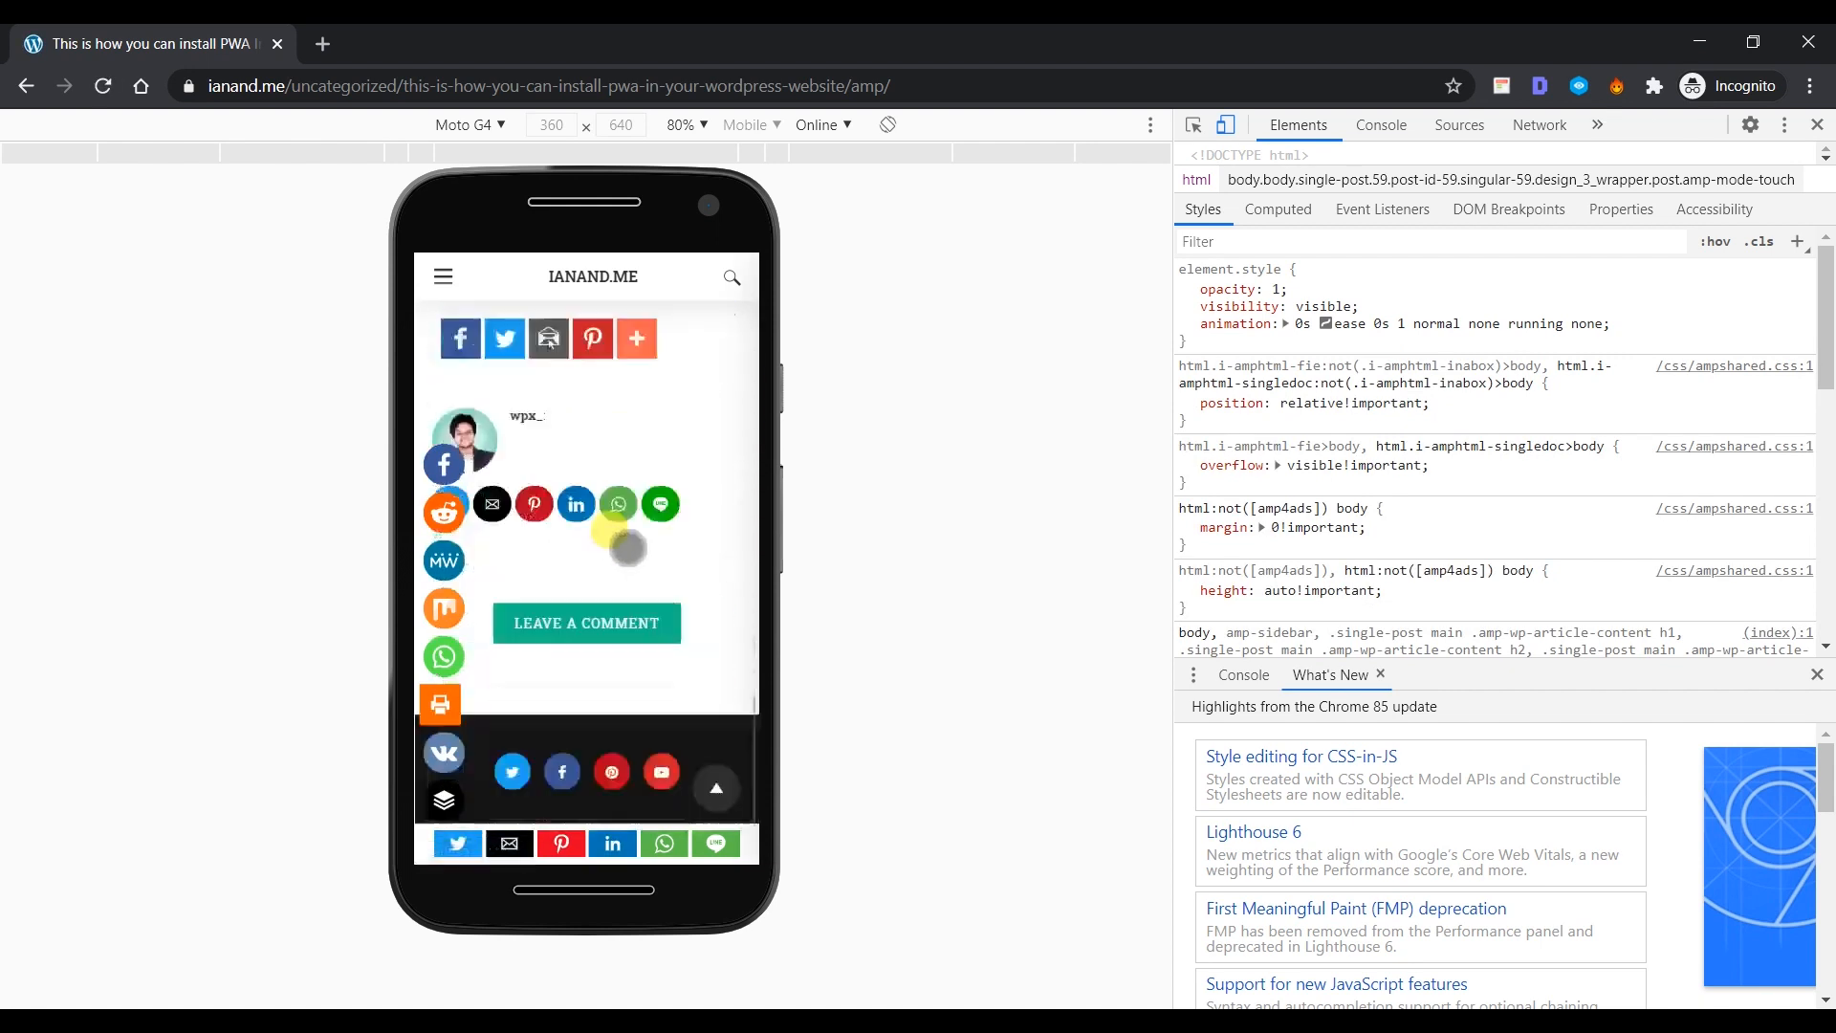
{"action": "key", "text": "alt+Tab"}
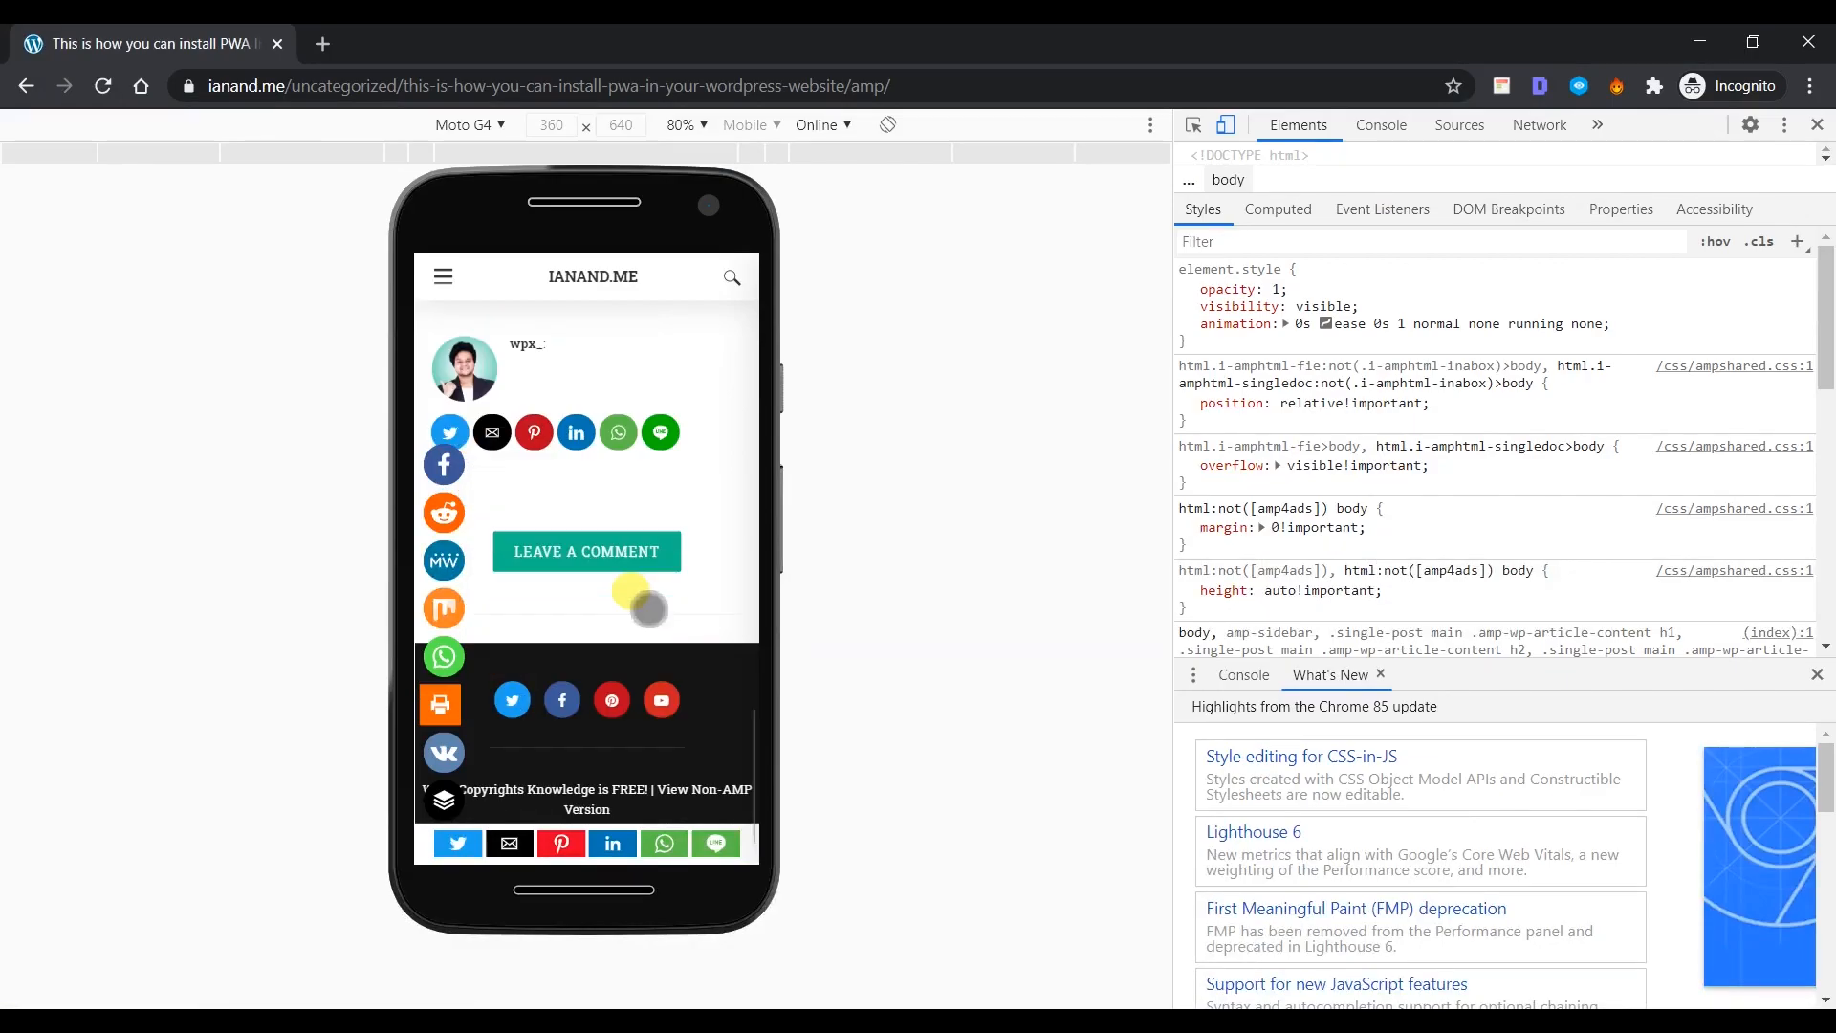
{"action": "scroll", "coordinate": [640, 602], "scroll_direction": "down", "scroll_amount": 2}
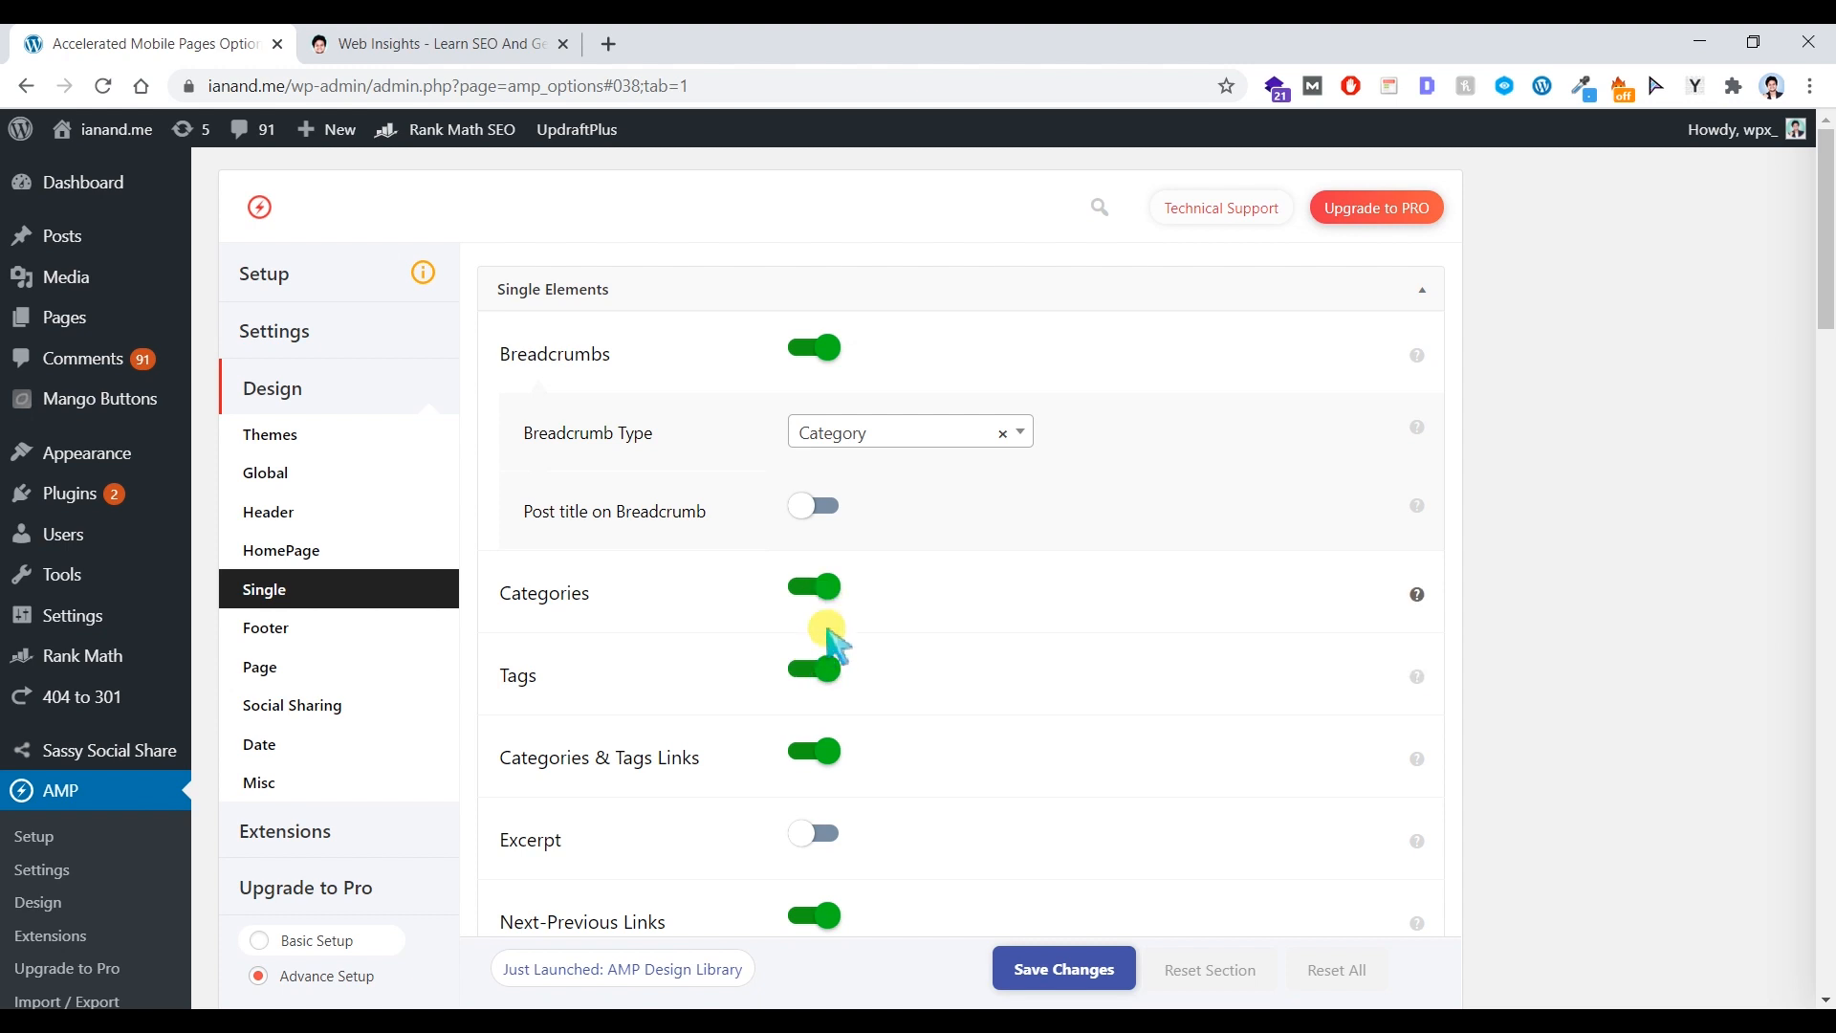
- Compare the Single Elements options with the tags, sharing buttons and author area of the AMP post preview
{"action": "scroll", "coordinate": [812, 820], "scroll_direction": "down", "scroll_amount": 1}
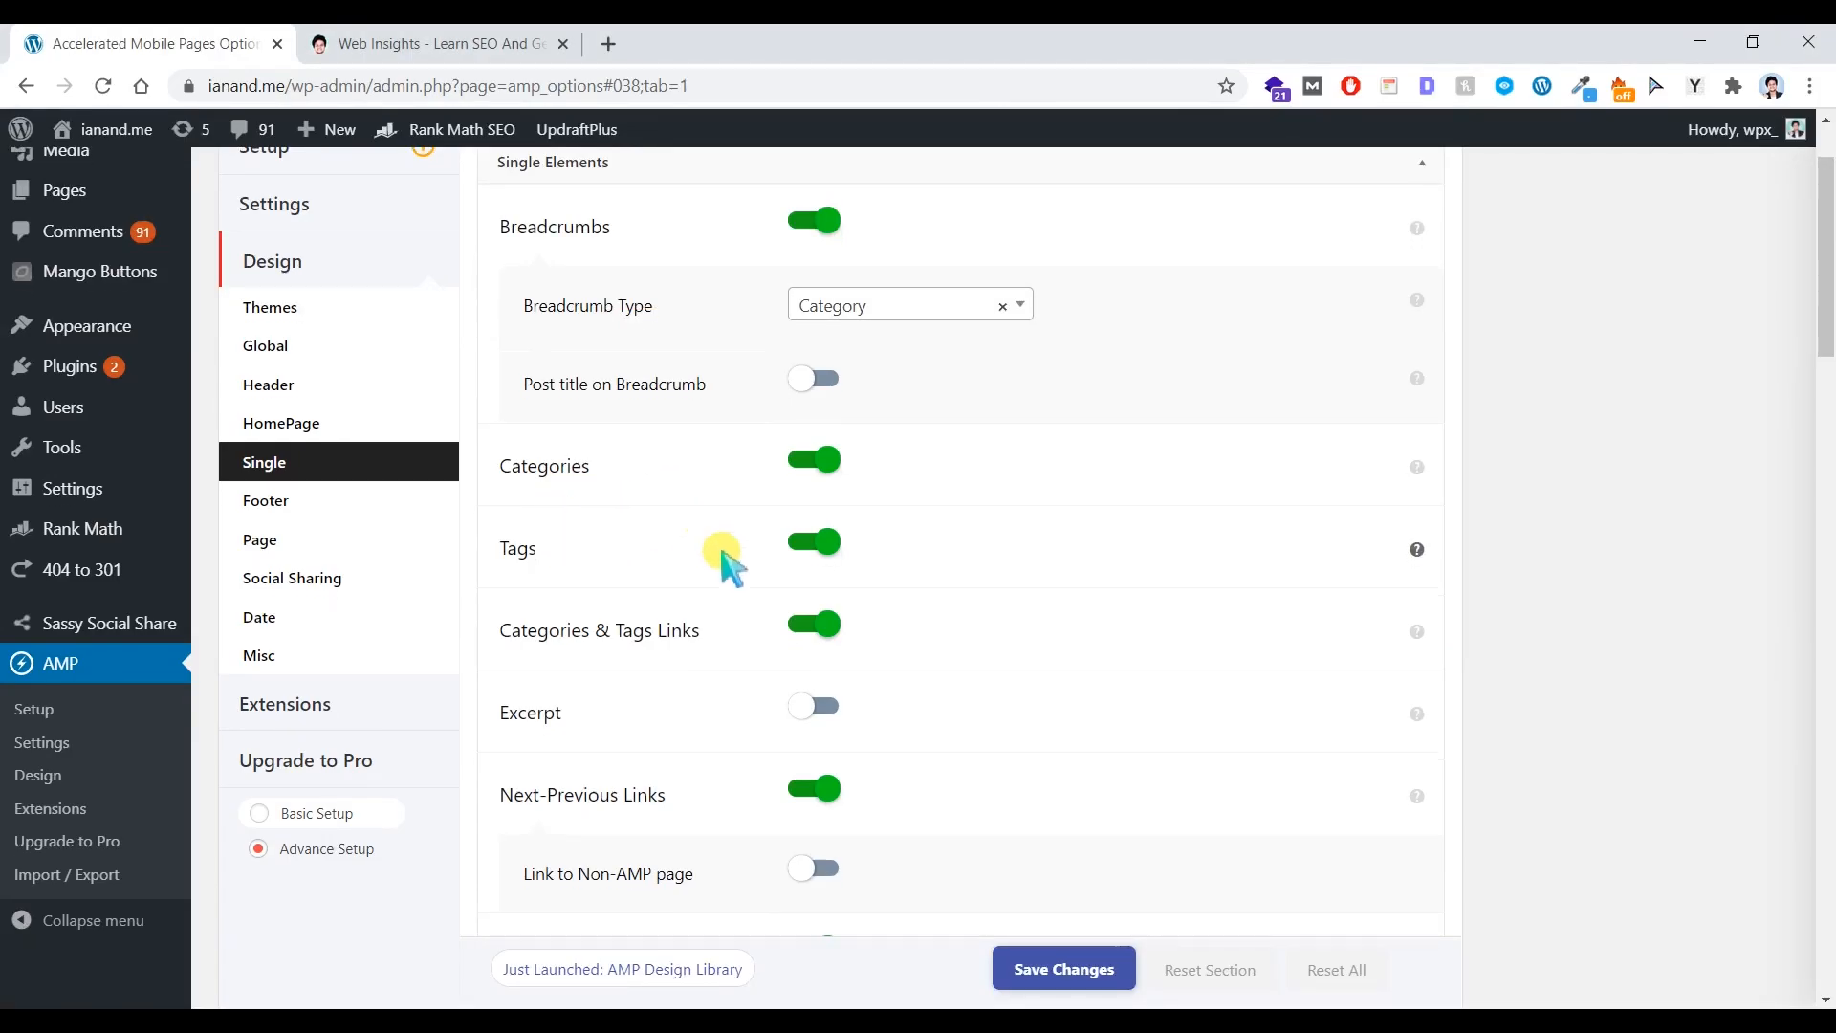
{"action": "scroll", "coordinate": [722, 553], "scroll_direction": "down", "scroll_amount": 5}
{"action": "scroll", "coordinate": [752, 685], "scroll_direction": "up", "scroll_amount": 5}
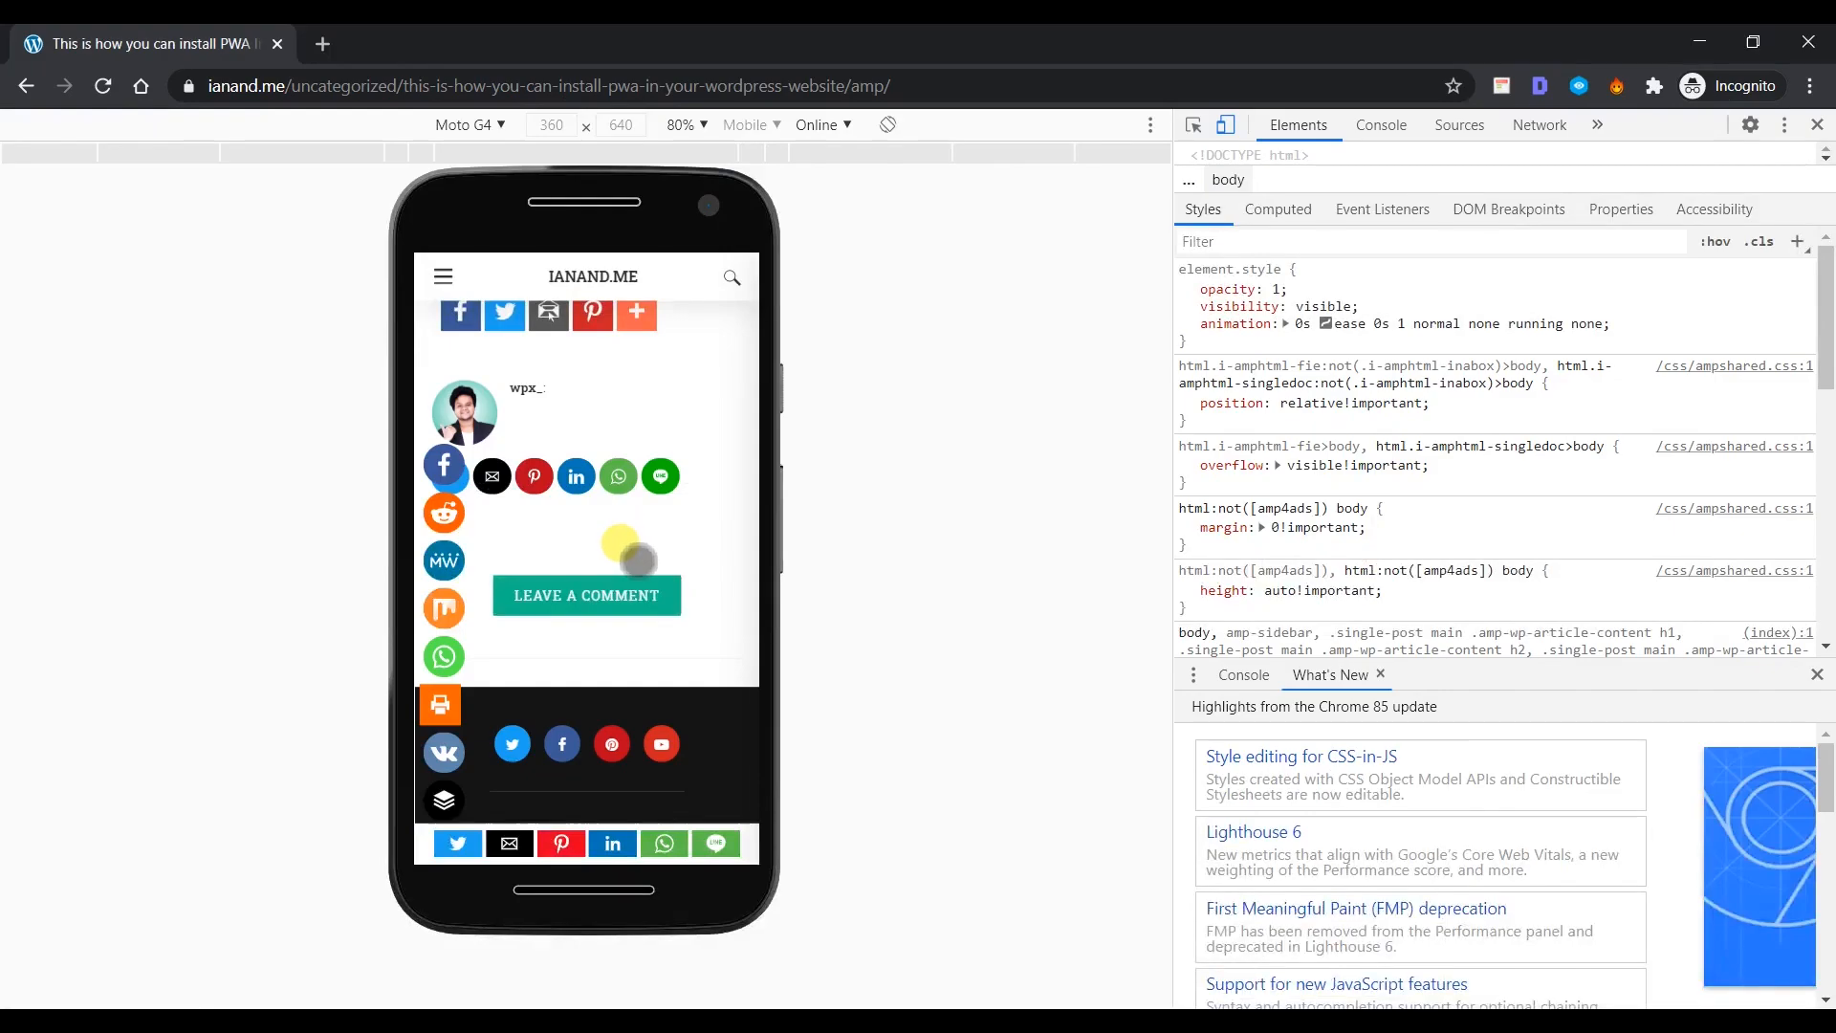
{"action": "scroll", "coordinate": [638, 561], "scroll_direction": "up", "scroll_amount": 3}
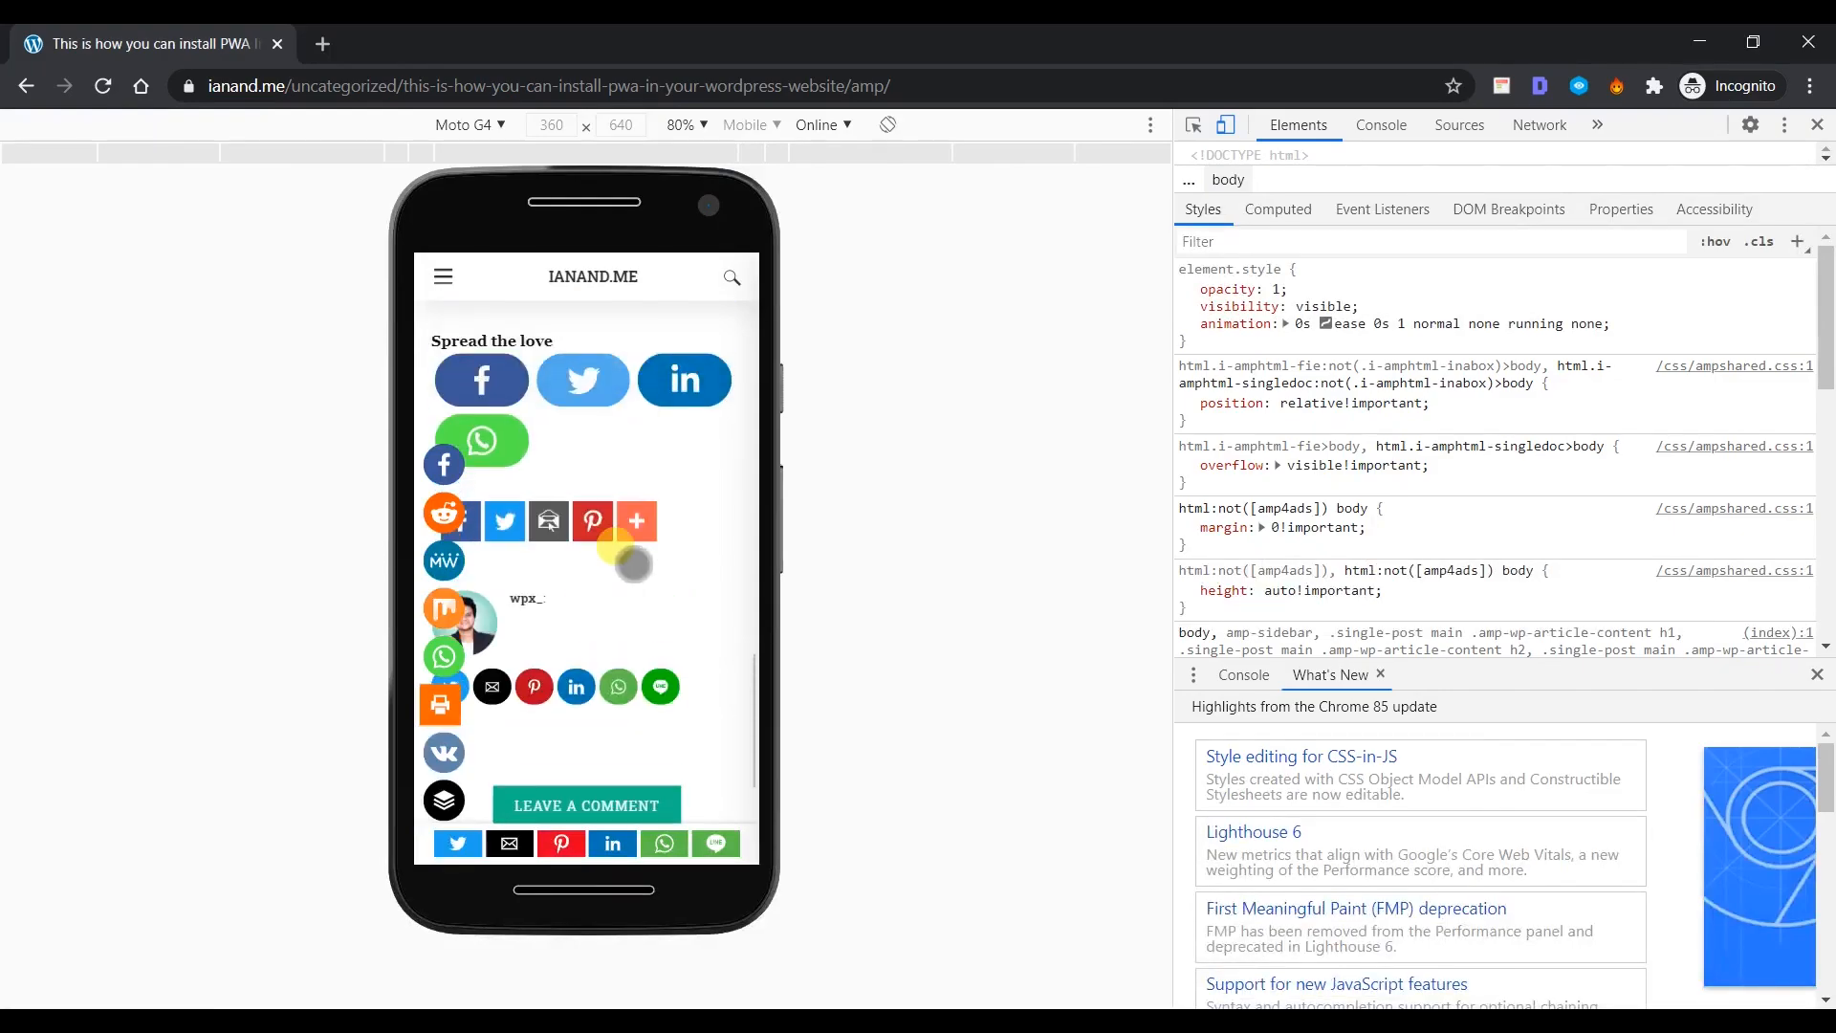
{"action": "scroll", "coordinate": [631, 622], "scroll_direction": "down", "scroll_amount": 3}
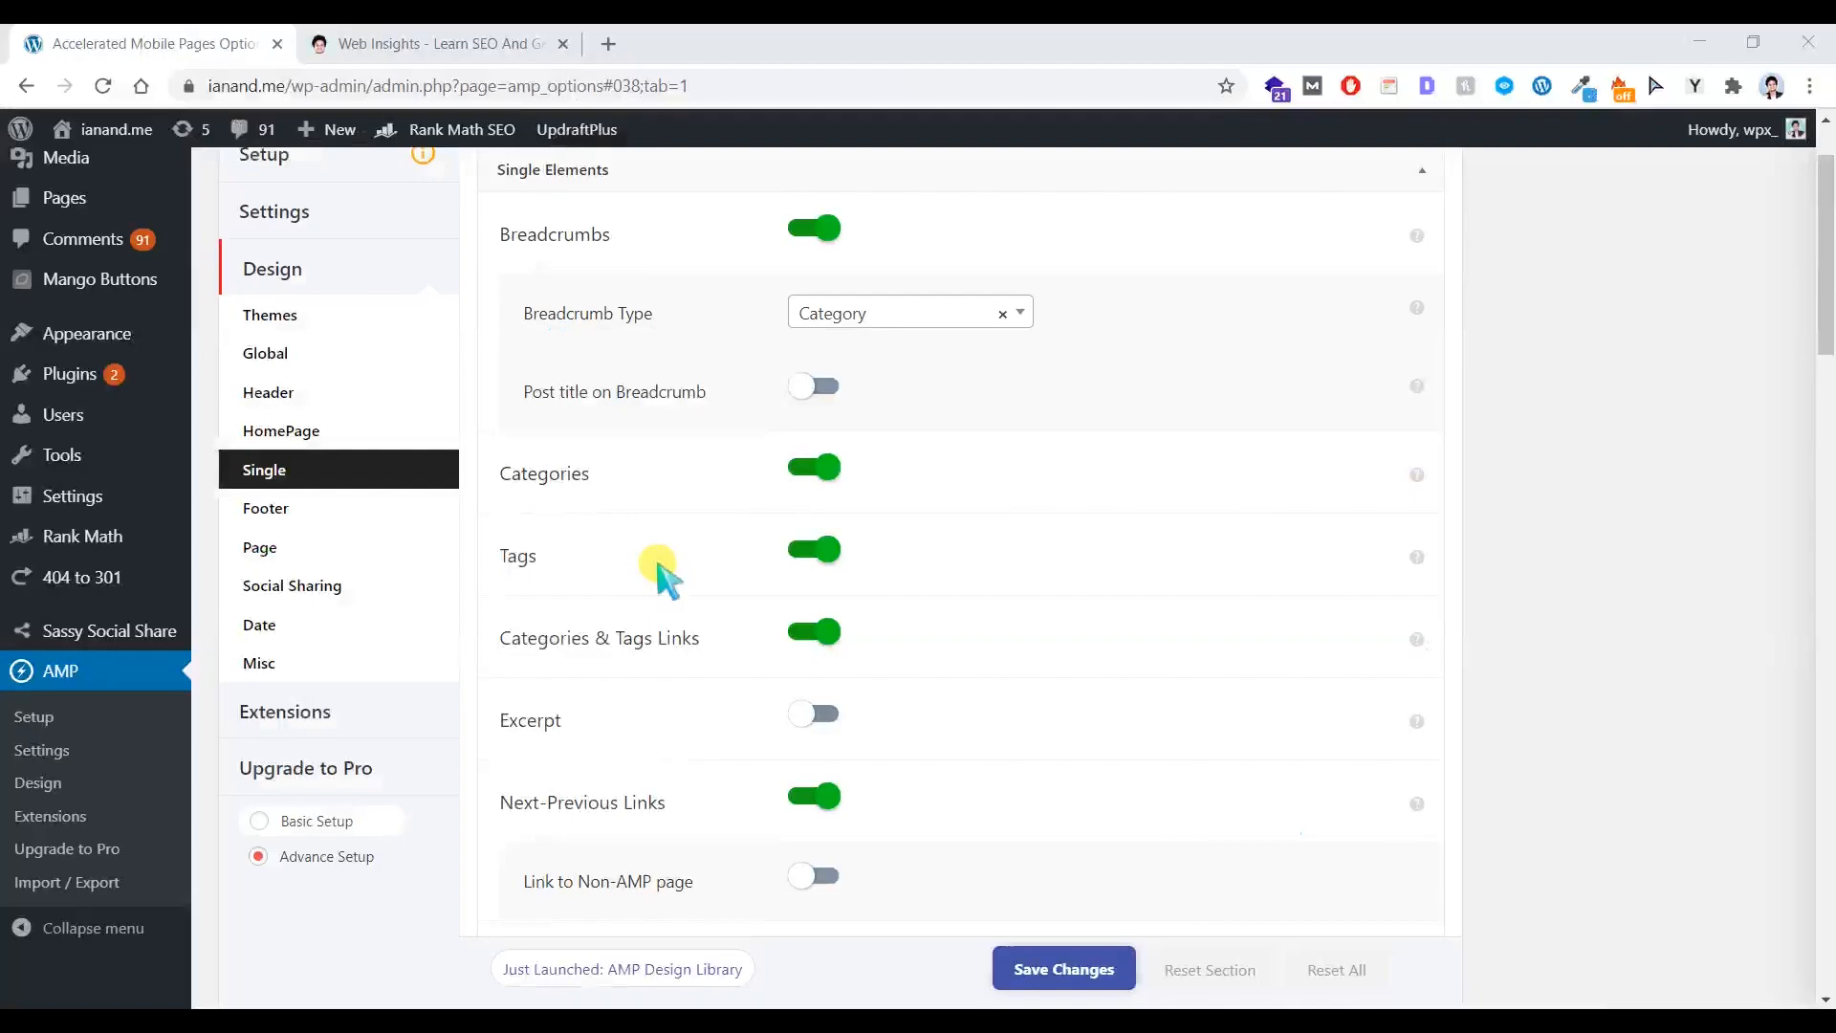
{"action": "scroll", "coordinate": [718, 560], "scroll_direction": "down", "scroll_amount": 6}
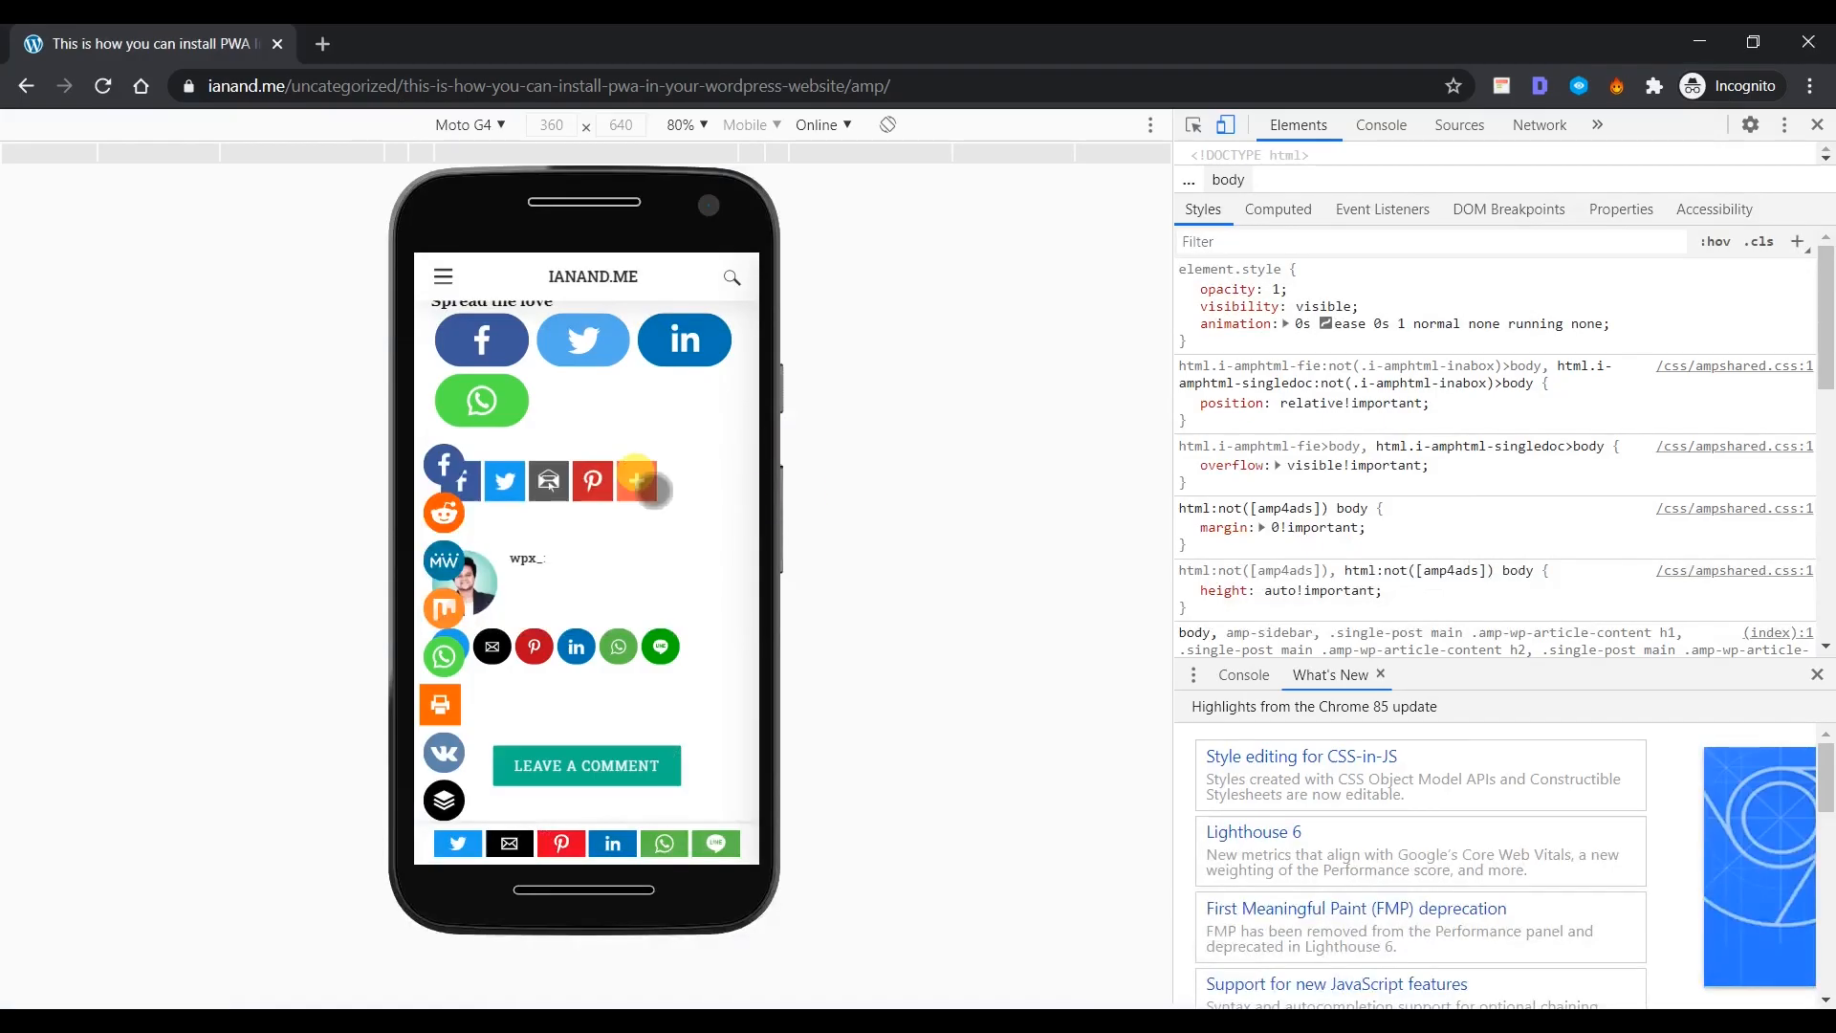
{"action": "scroll", "coordinate": [636, 480], "scroll_direction": "up", "scroll_amount": 1}
{"action": "scroll", "coordinate": [656, 534], "scroll_direction": "down", "scroll_amount": 2}
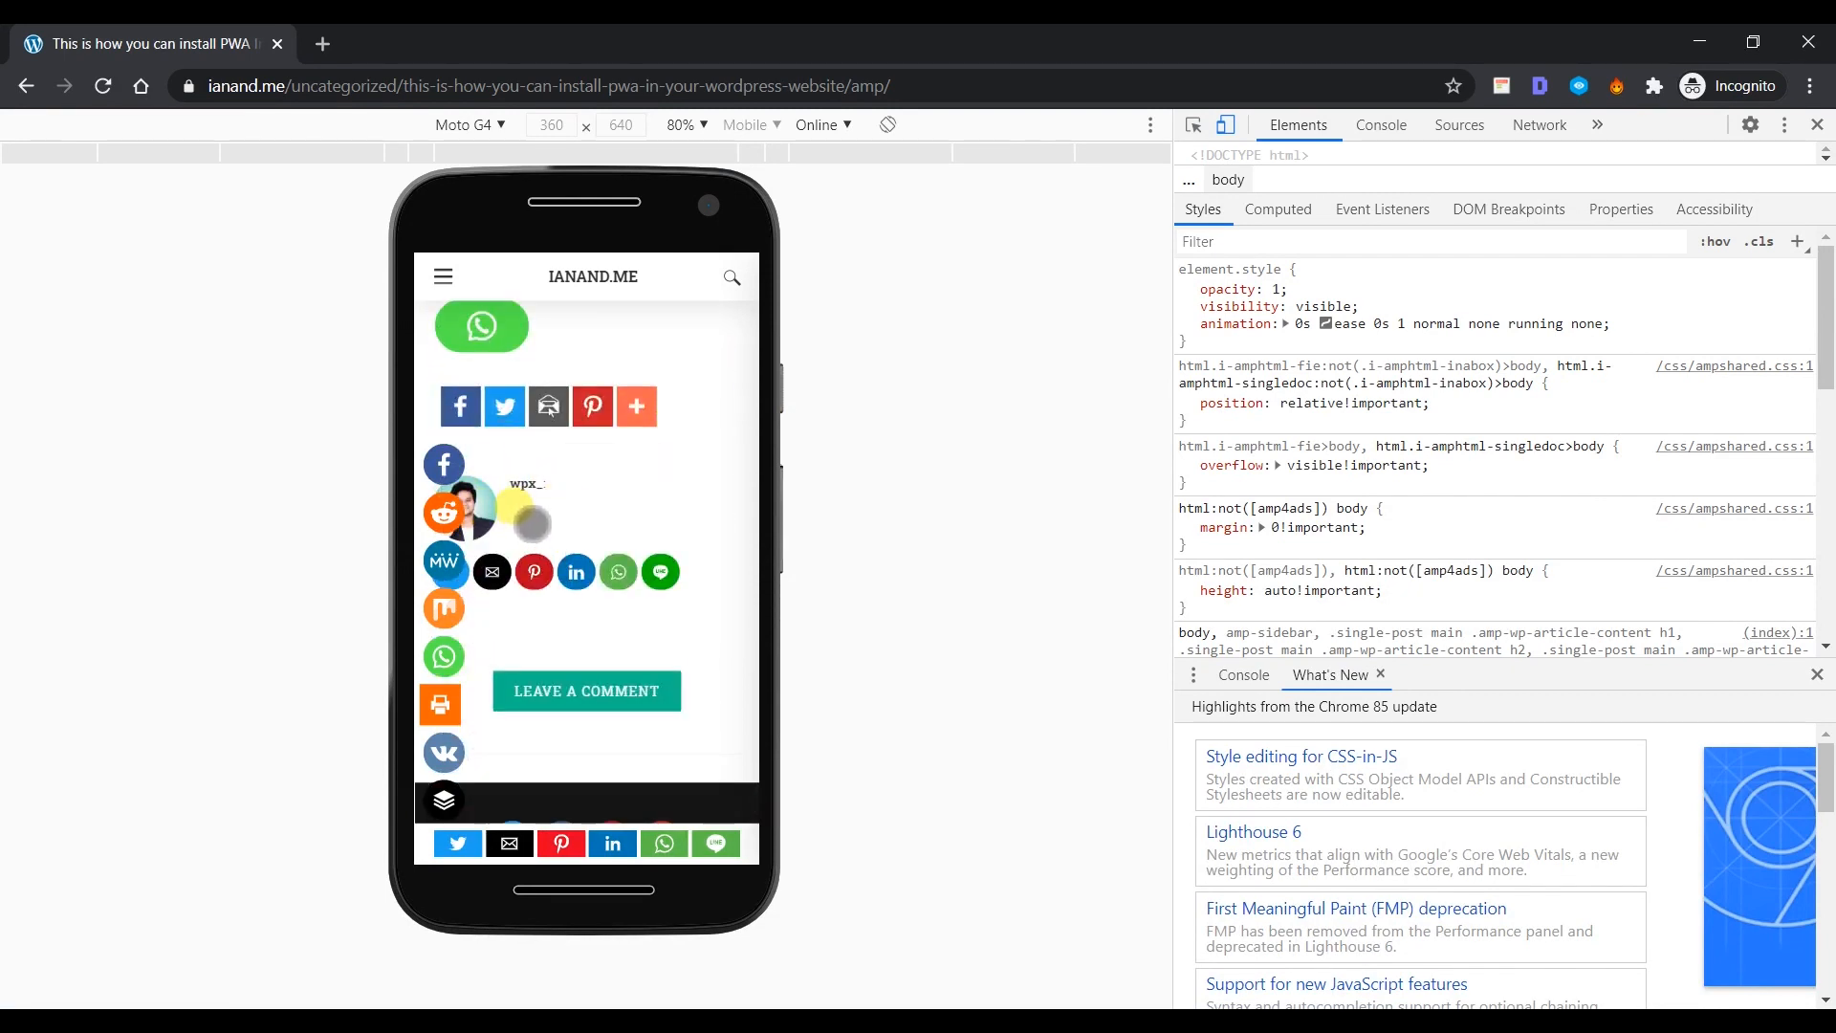
- Review the Author Bio and Post Pagination options, check the AMP homepage preview, and keep Numbering as the Post Pagination Type
{"action": "key", "text": "alt+Tab"}
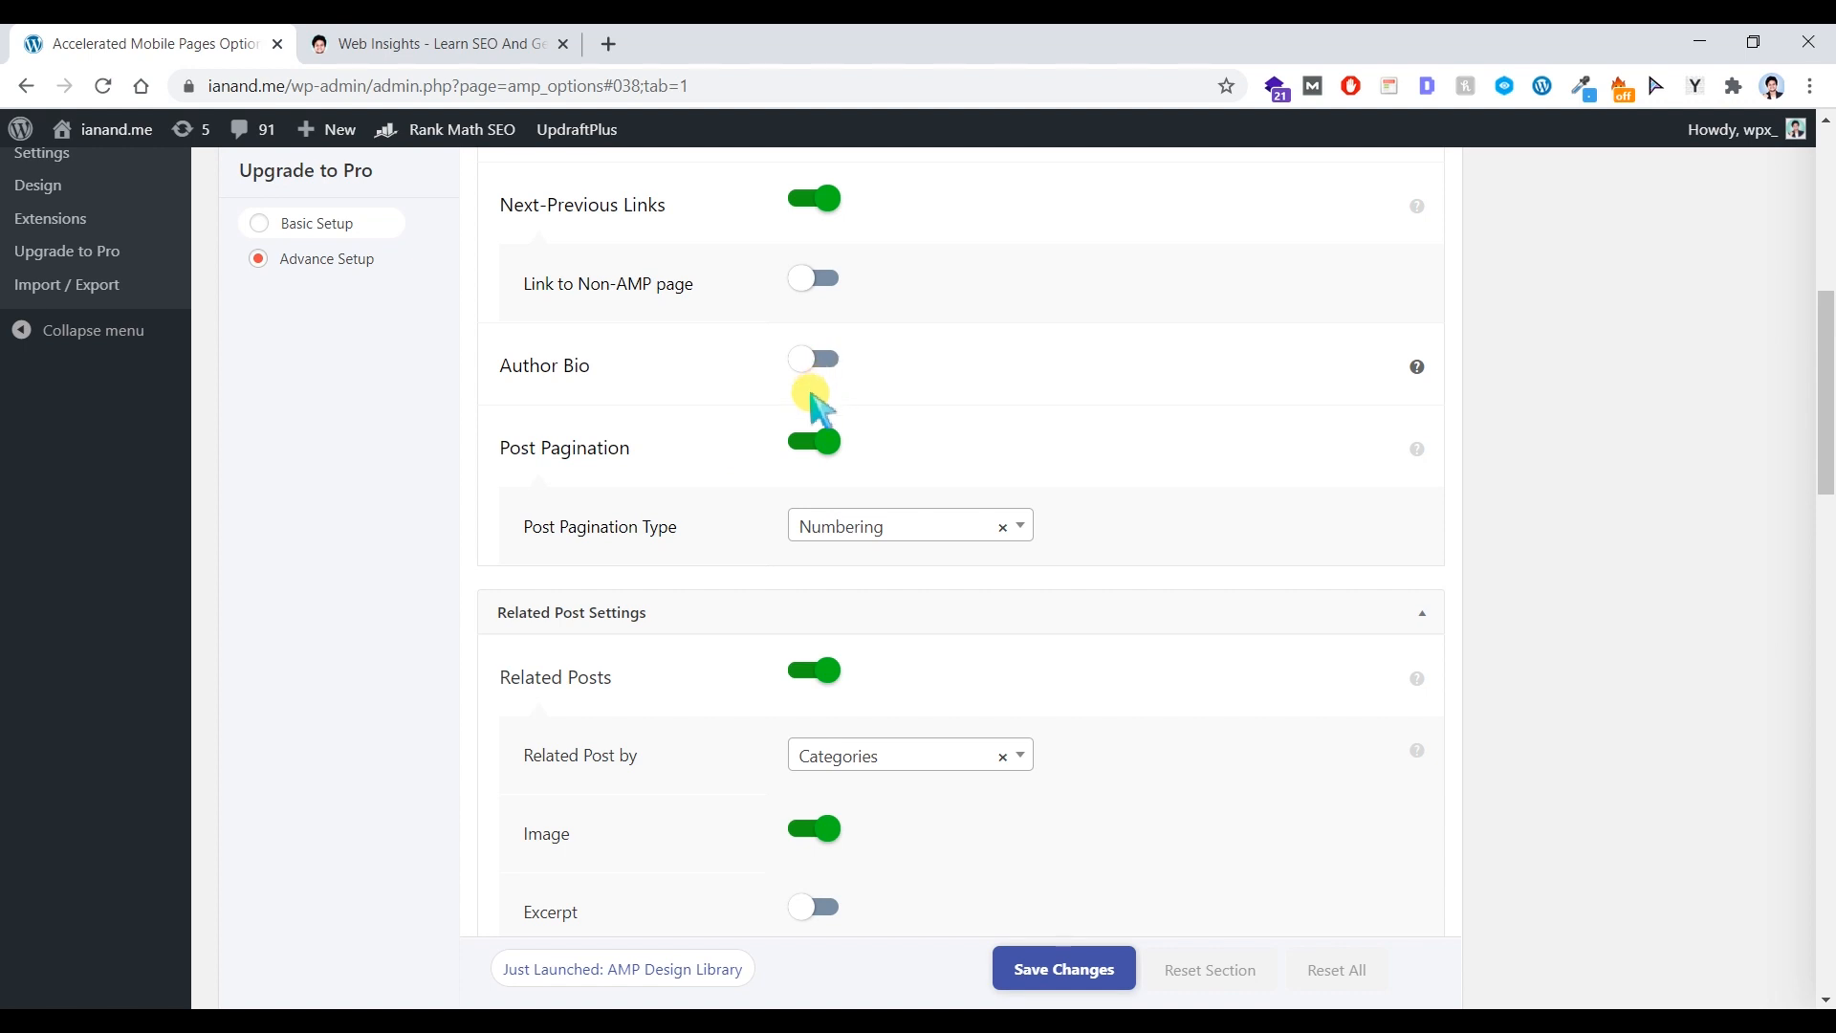
{"action": "scroll", "coordinate": [874, 607], "scroll_direction": "down", "scroll_amount": 1}
{"action": "scroll", "coordinate": [935, 562], "scroll_direction": "up", "scroll_amount": 3}
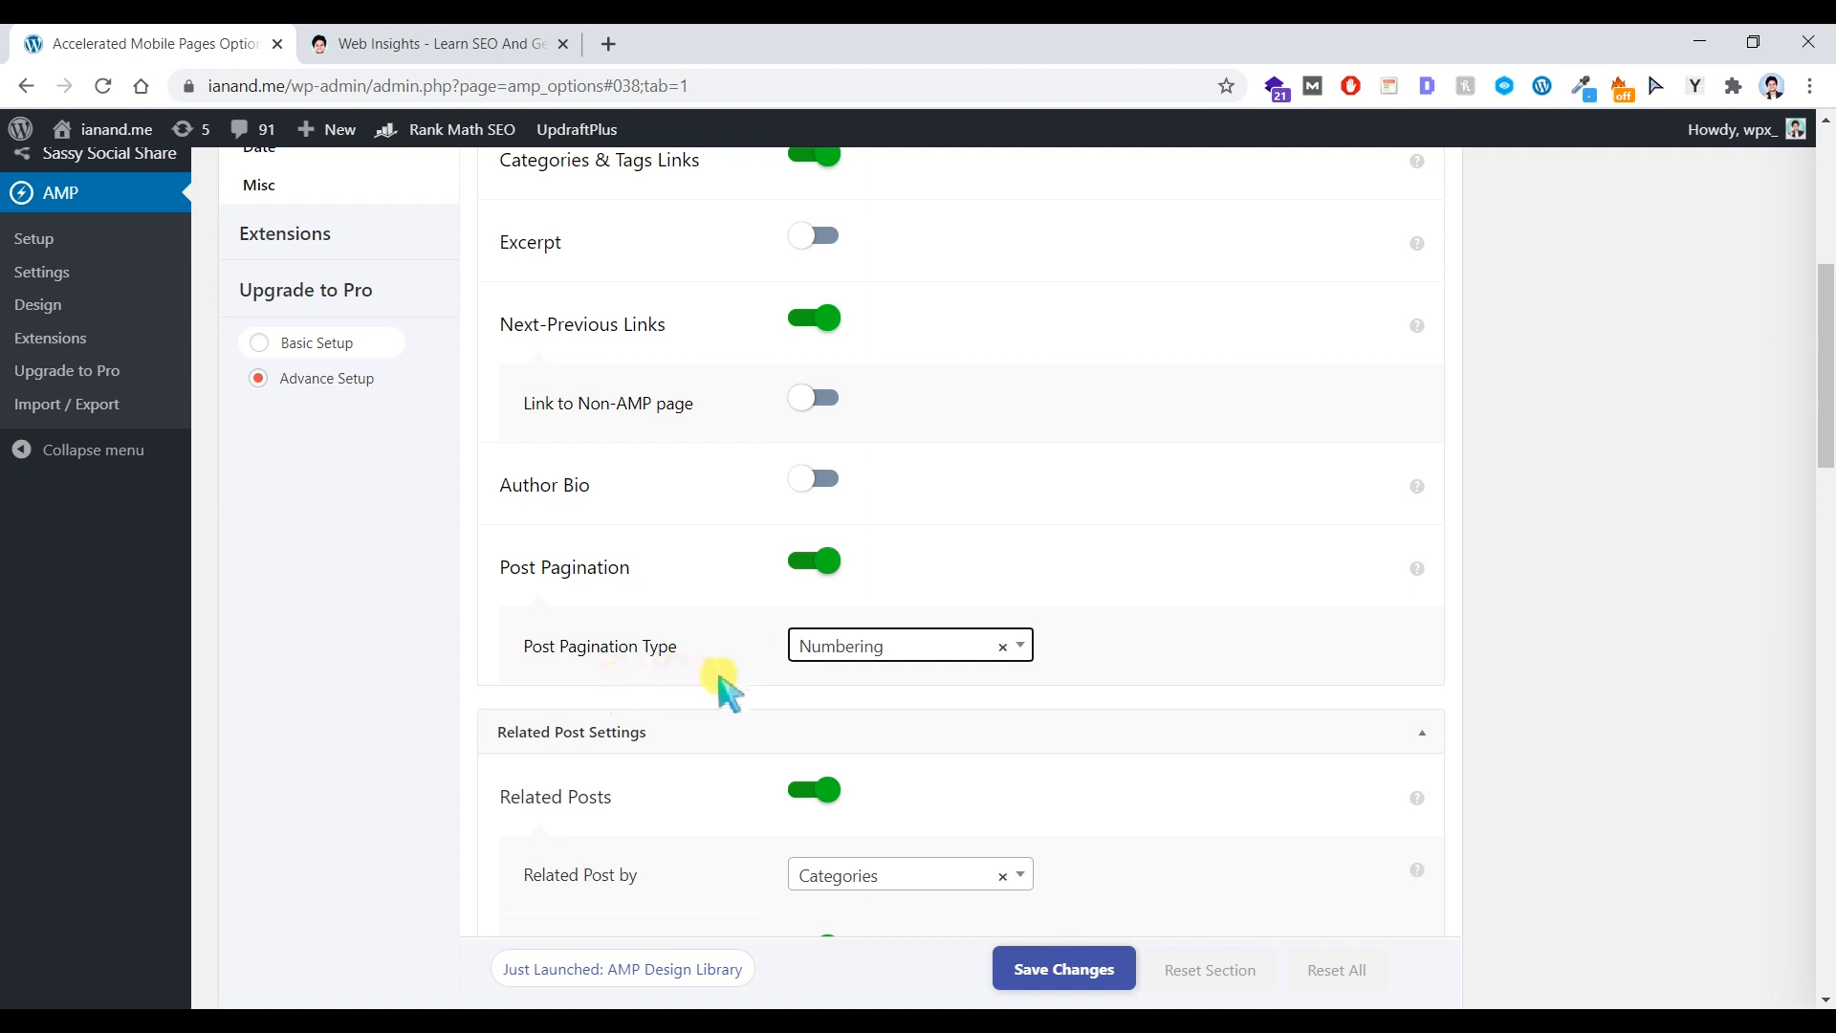
{"action": "left_click", "coordinate": [899, 659]}
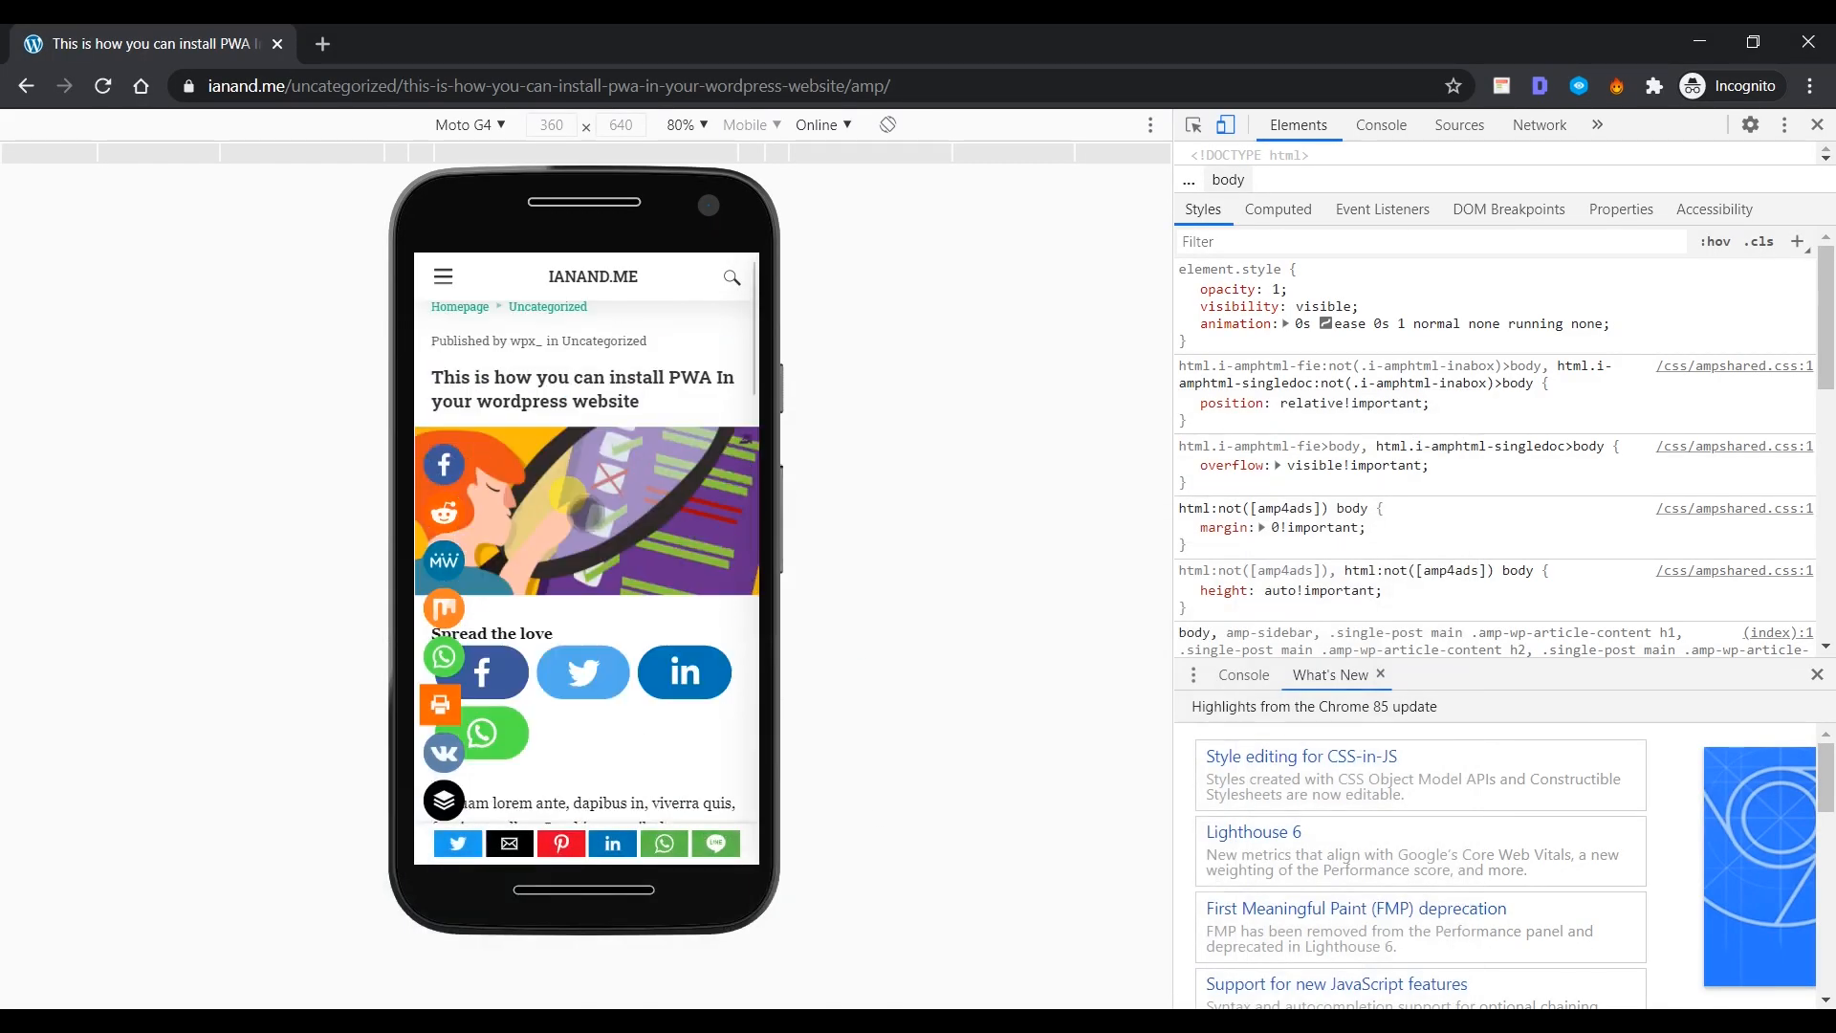
{"action": "scroll", "coordinate": [564, 402], "scroll_direction": "up", "scroll_amount": 1}
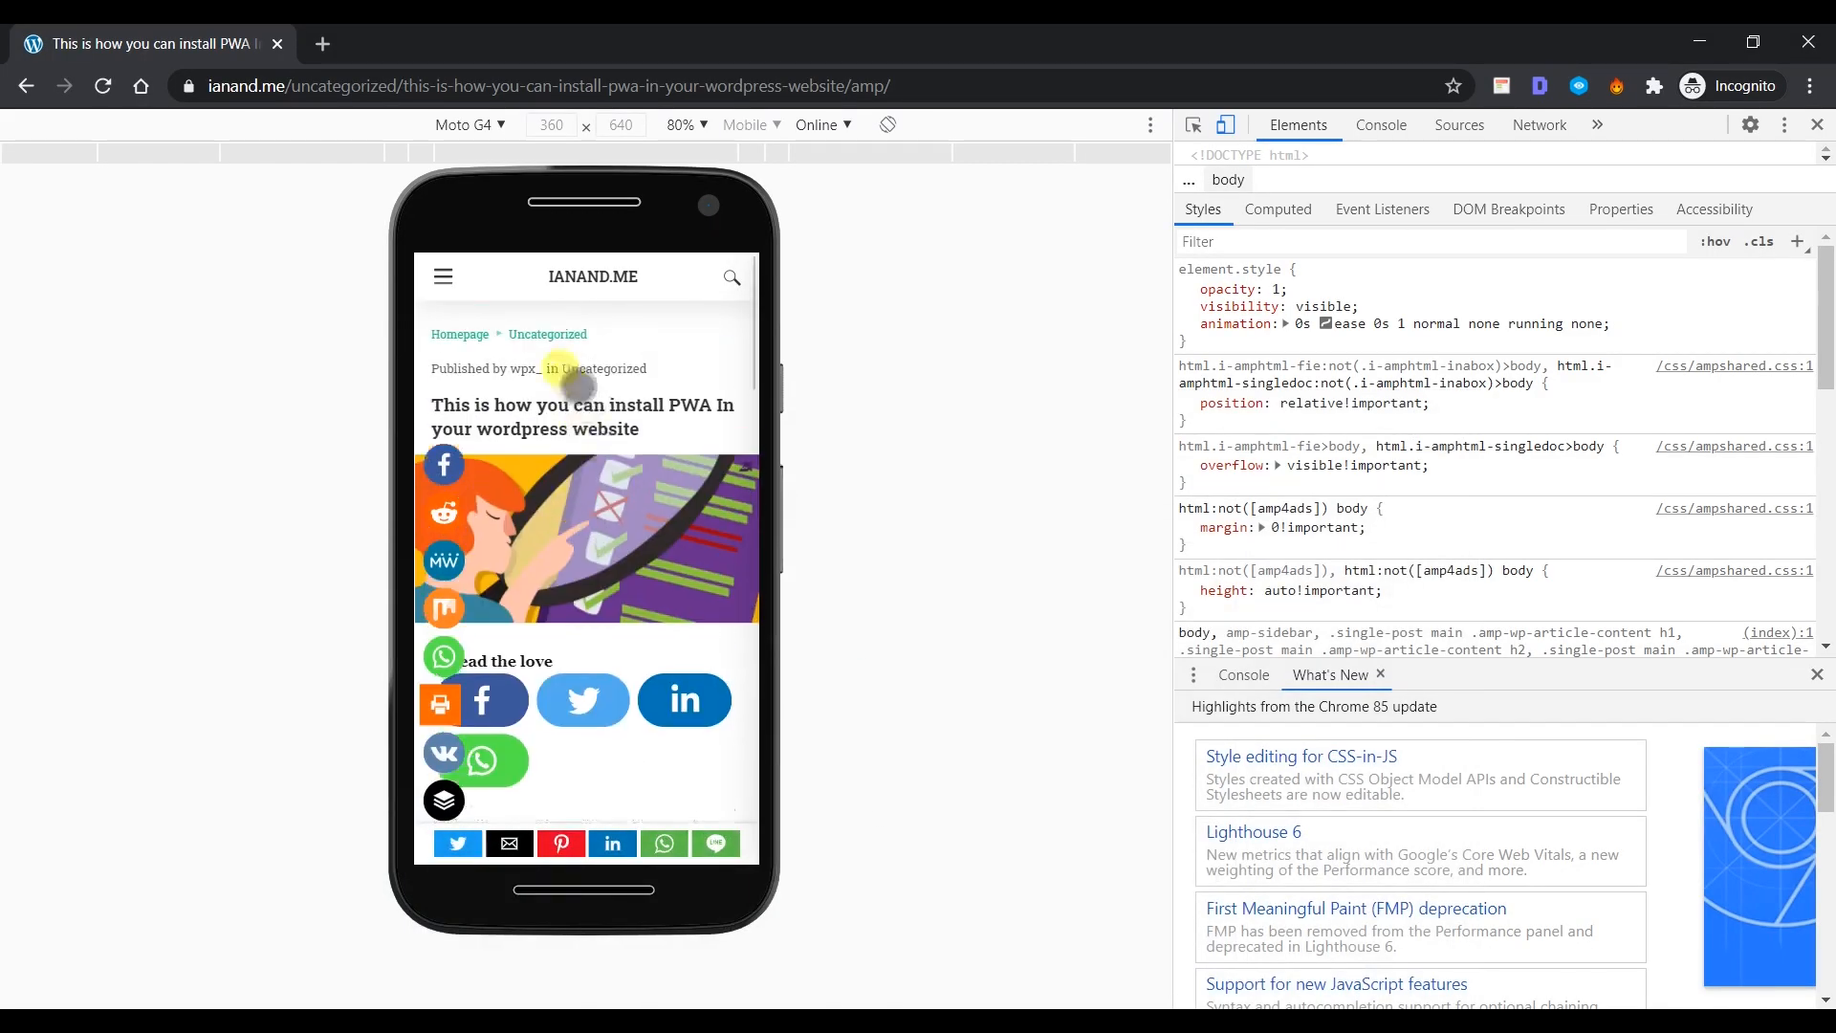
{"action": "left_click", "coordinate": [604, 277]}
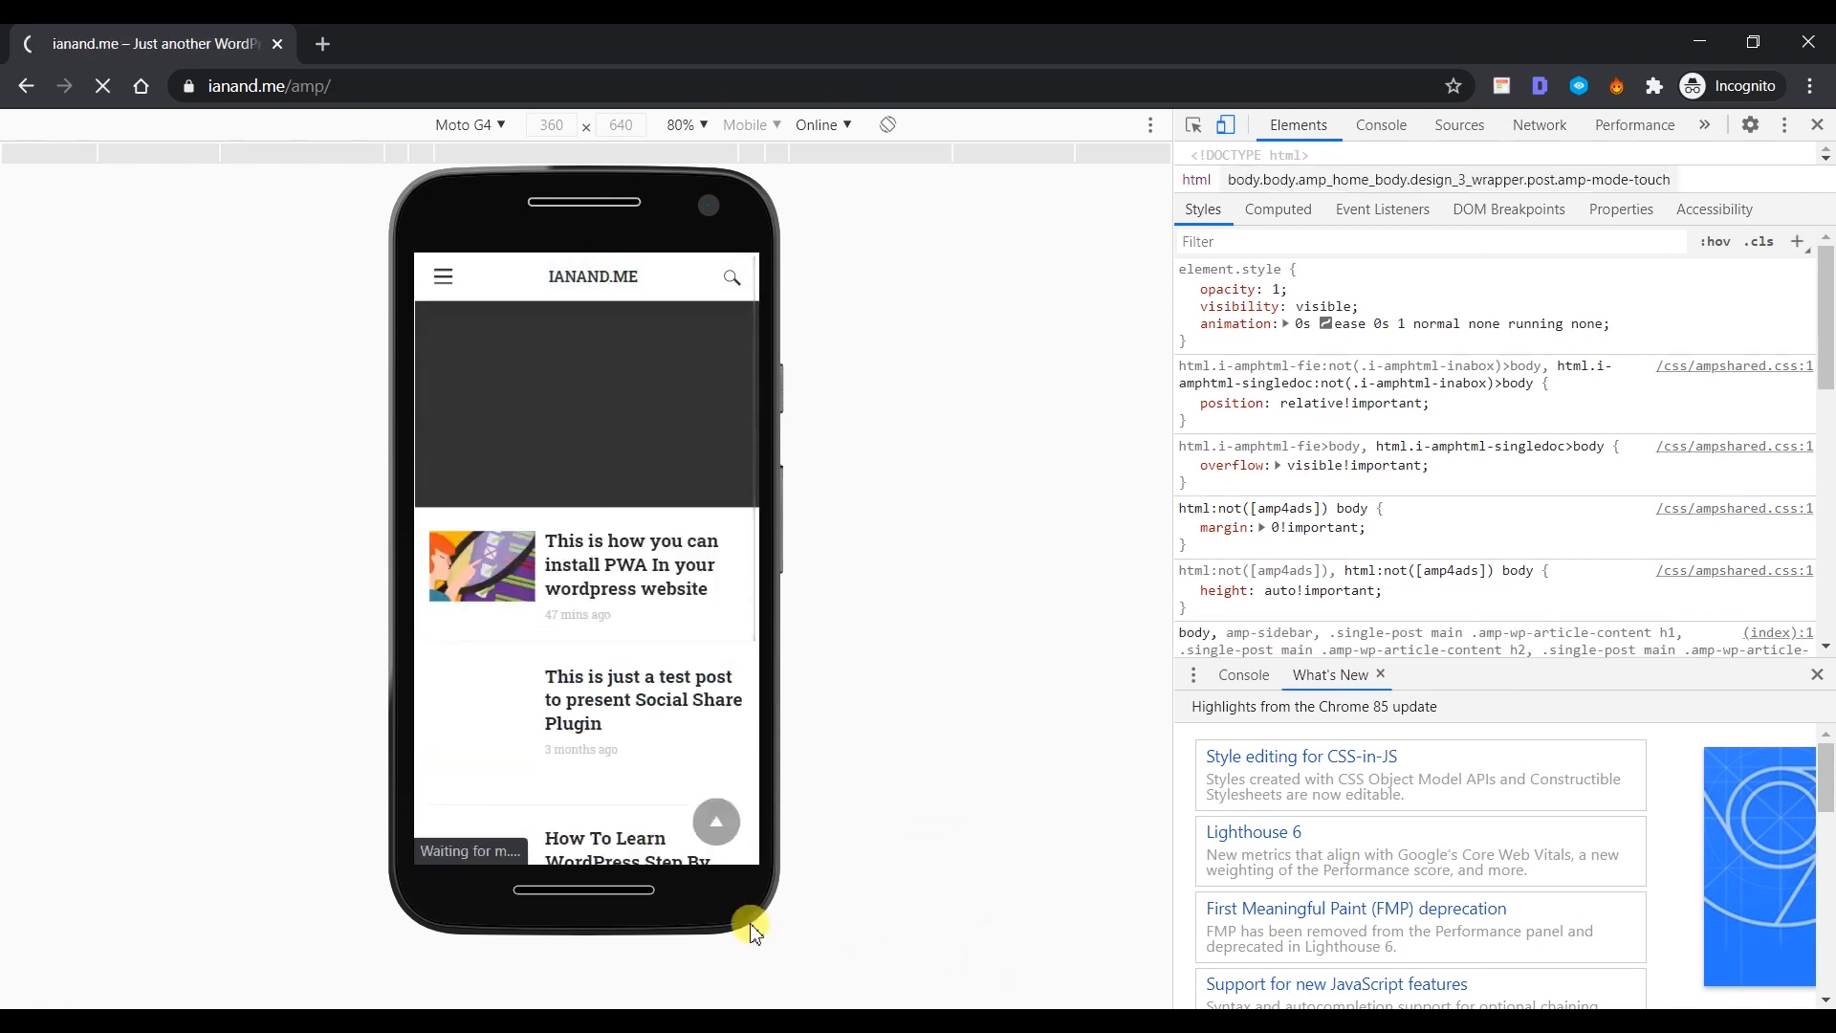
{"action": "scroll", "coordinate": [668, 738], "scroll_direction": "down", "scroll_amount": 3}
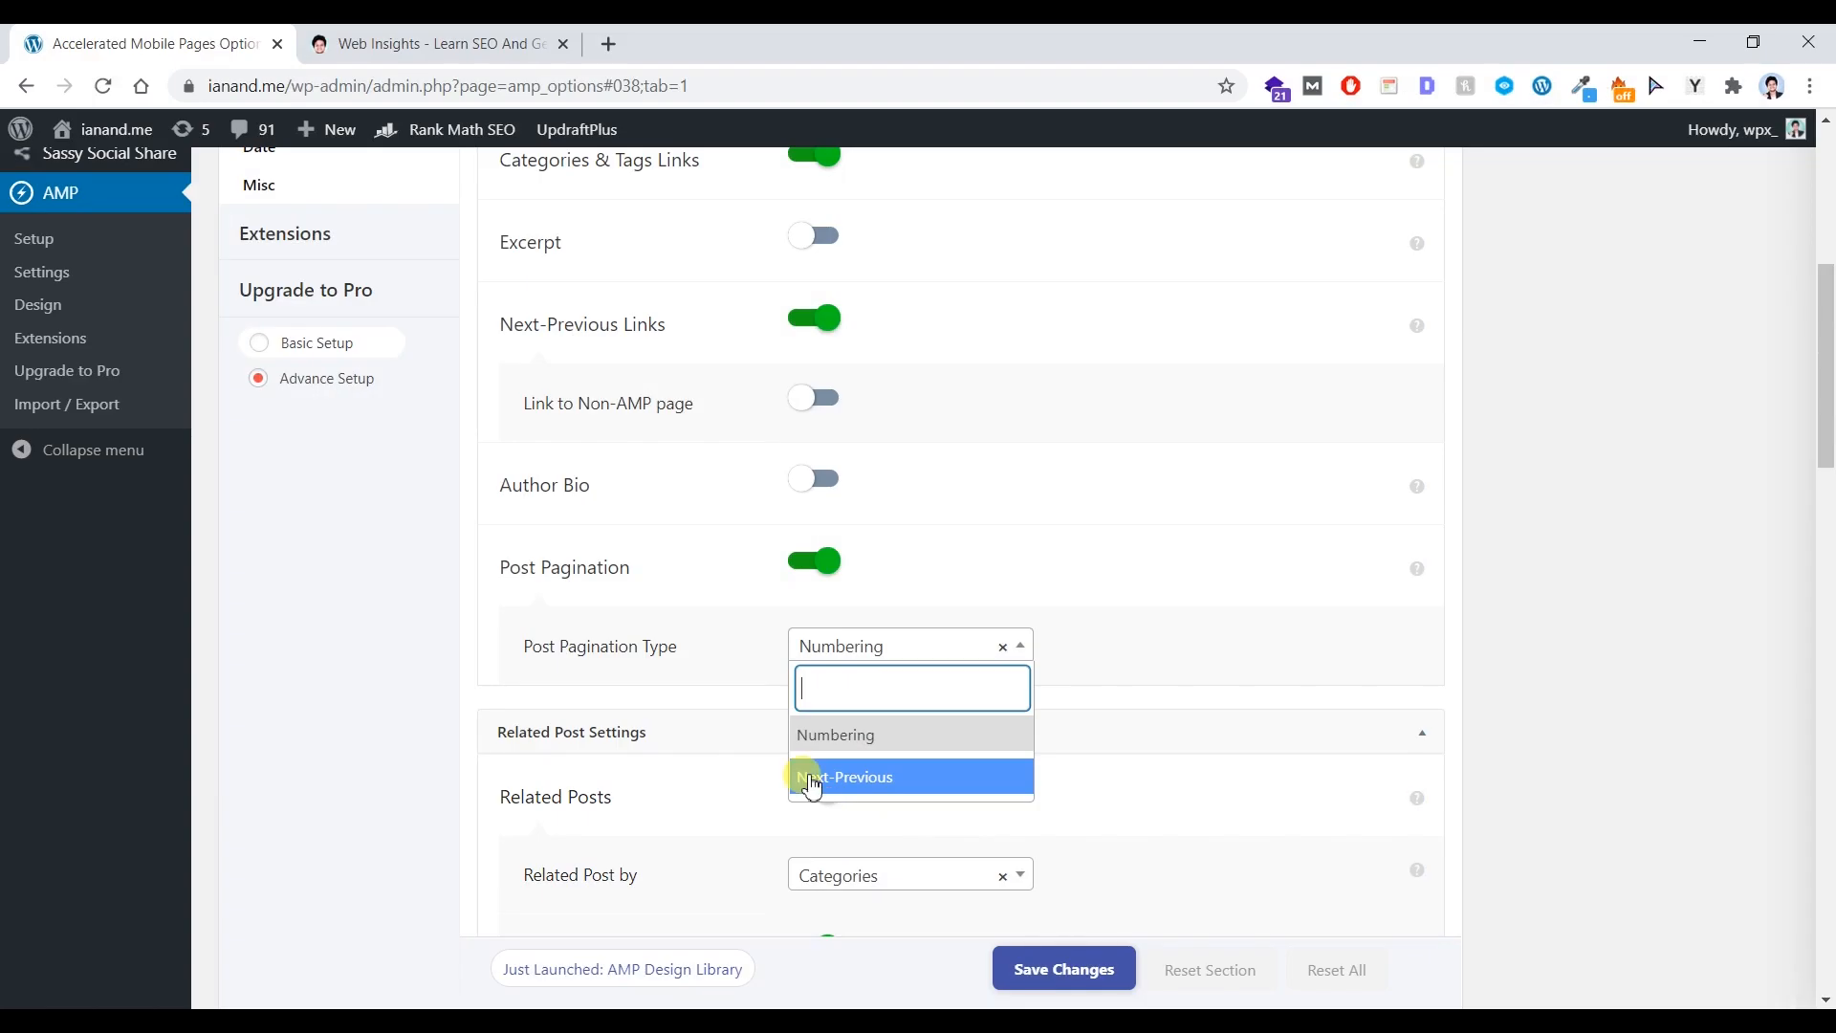
{"action": "left_click", "coordinate": [877, 753]}
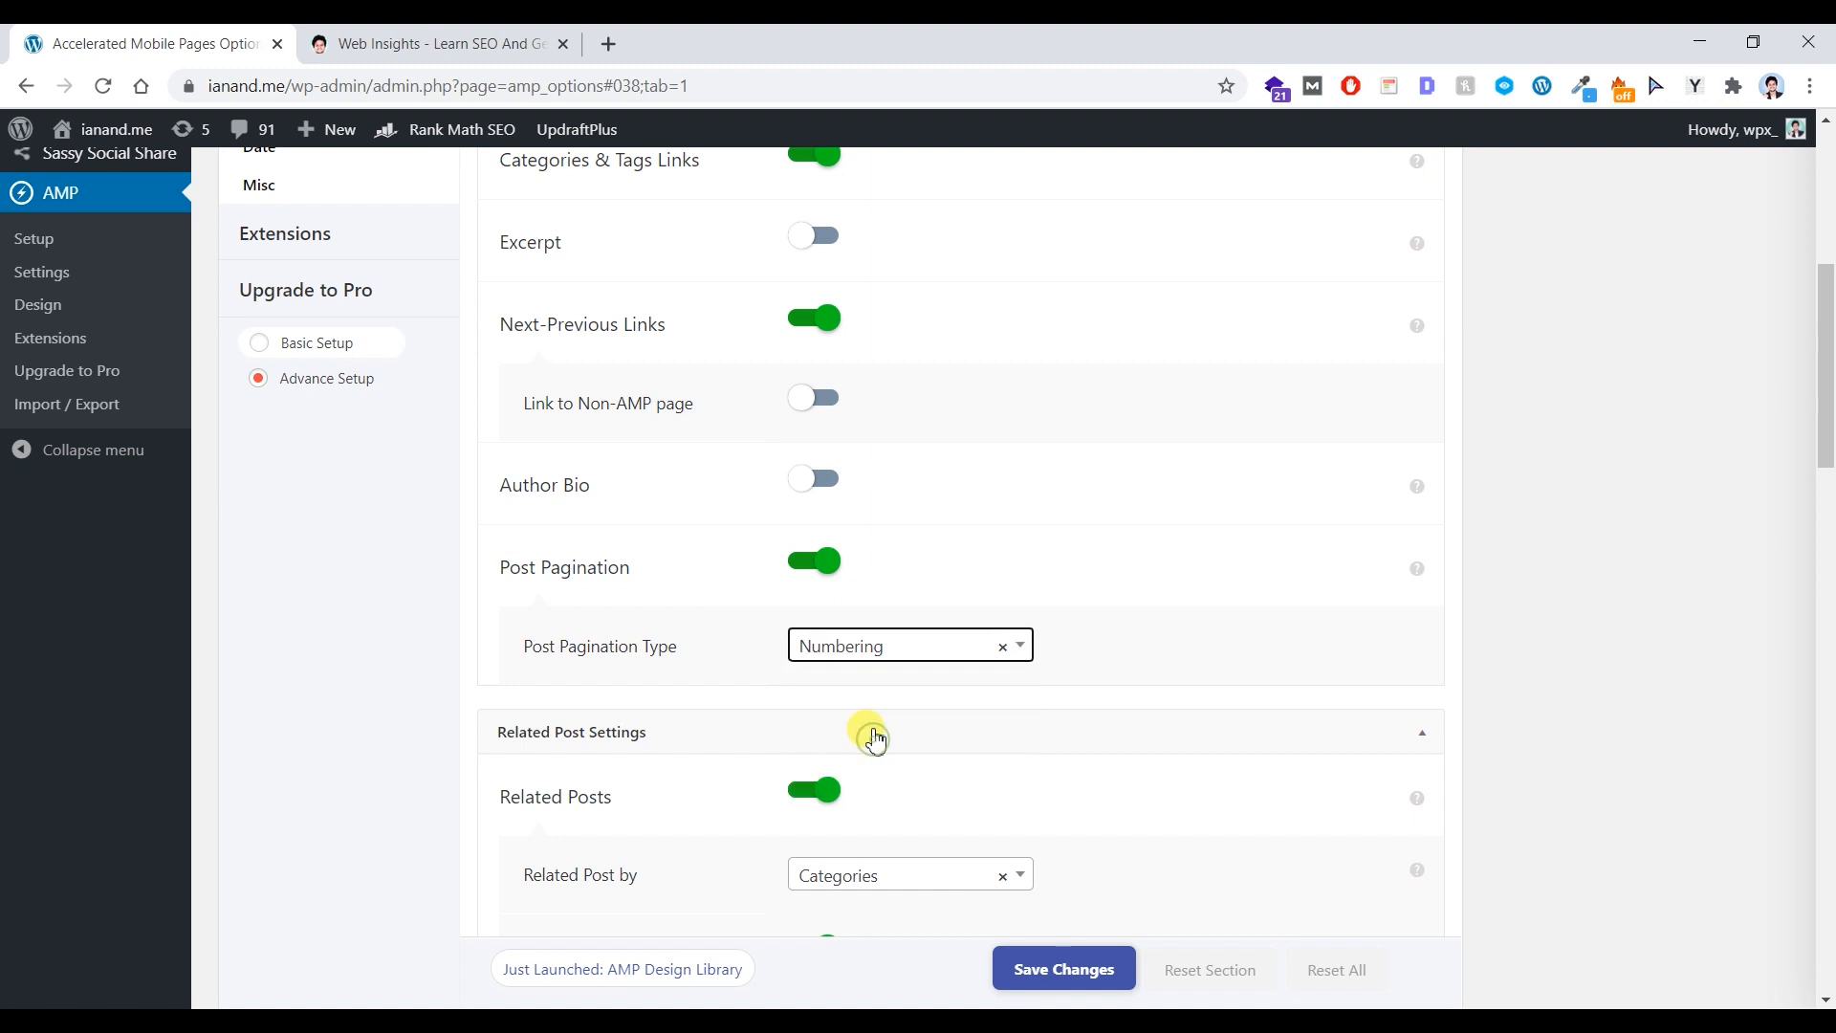
- Review the Related Post Settings and the General options of the Single design settings
{"action": "scroll", "coordinate": [897, 639], "scroll_direction": "down", "scroll_amount": 2}
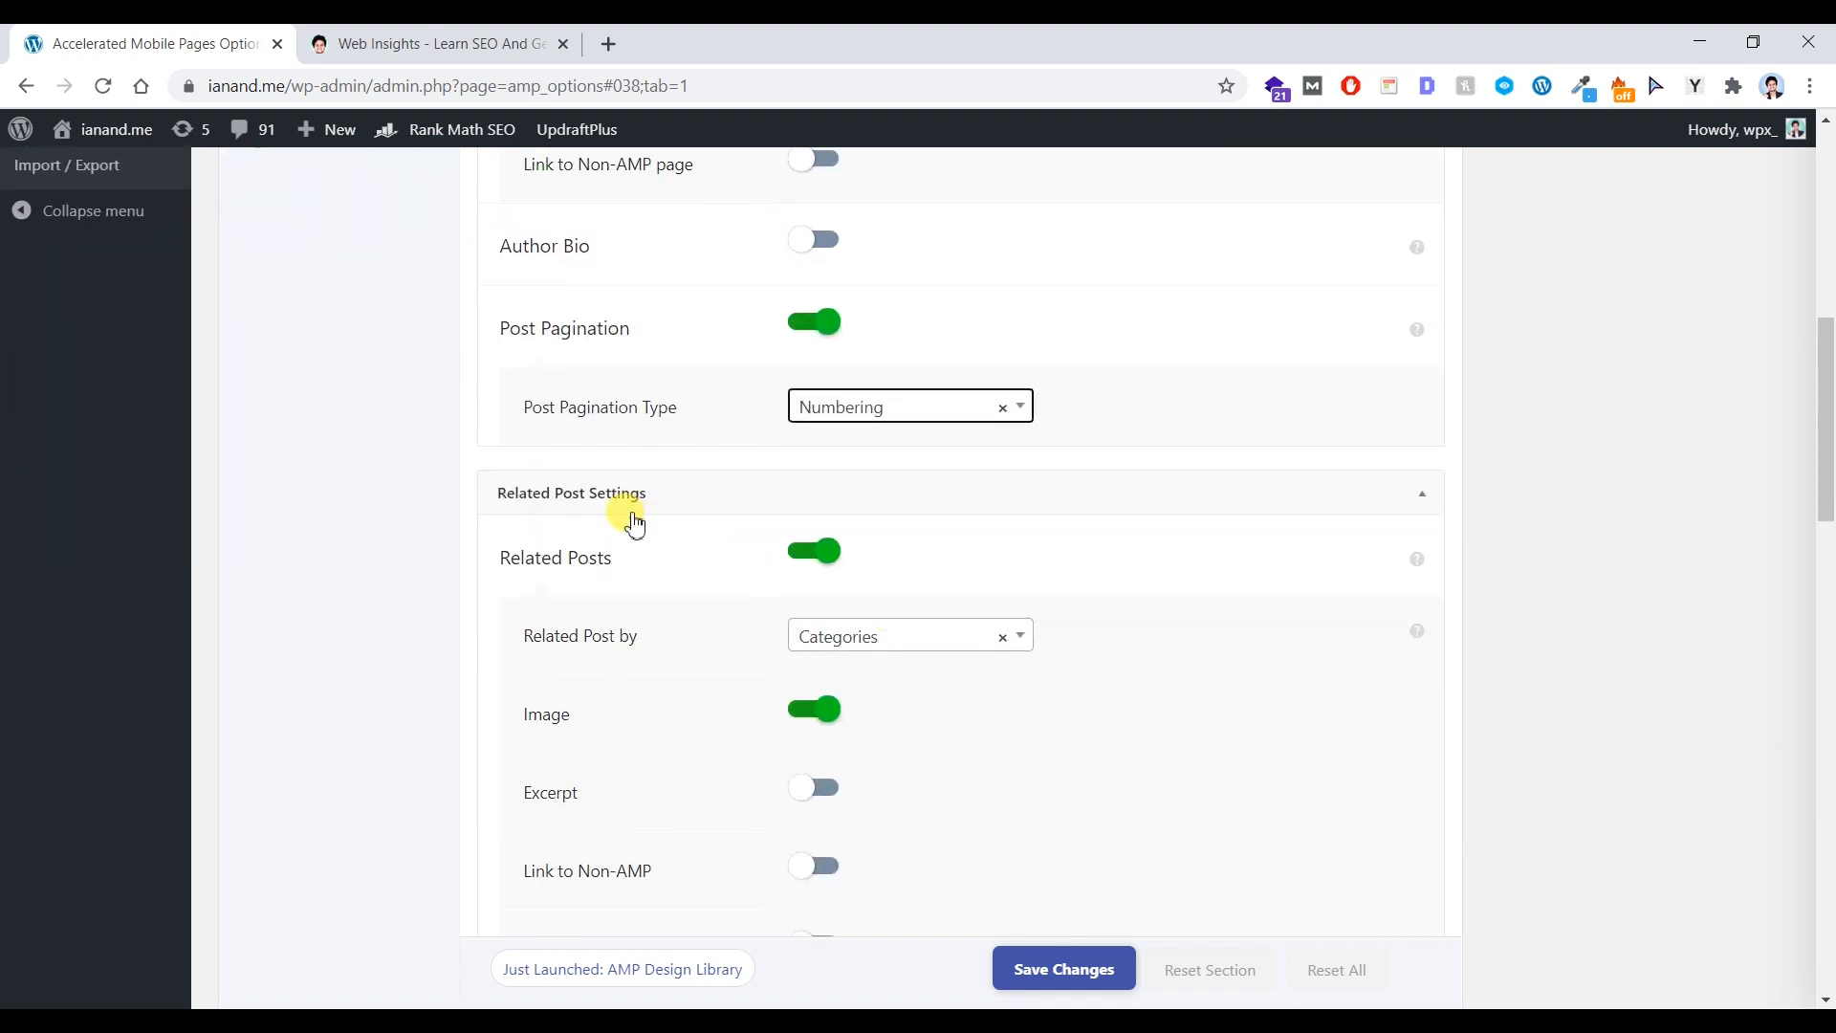
{"action": "scroll", "coordinate": [906, 535], "scroll_direction": "down", "scroll_amount": 1}
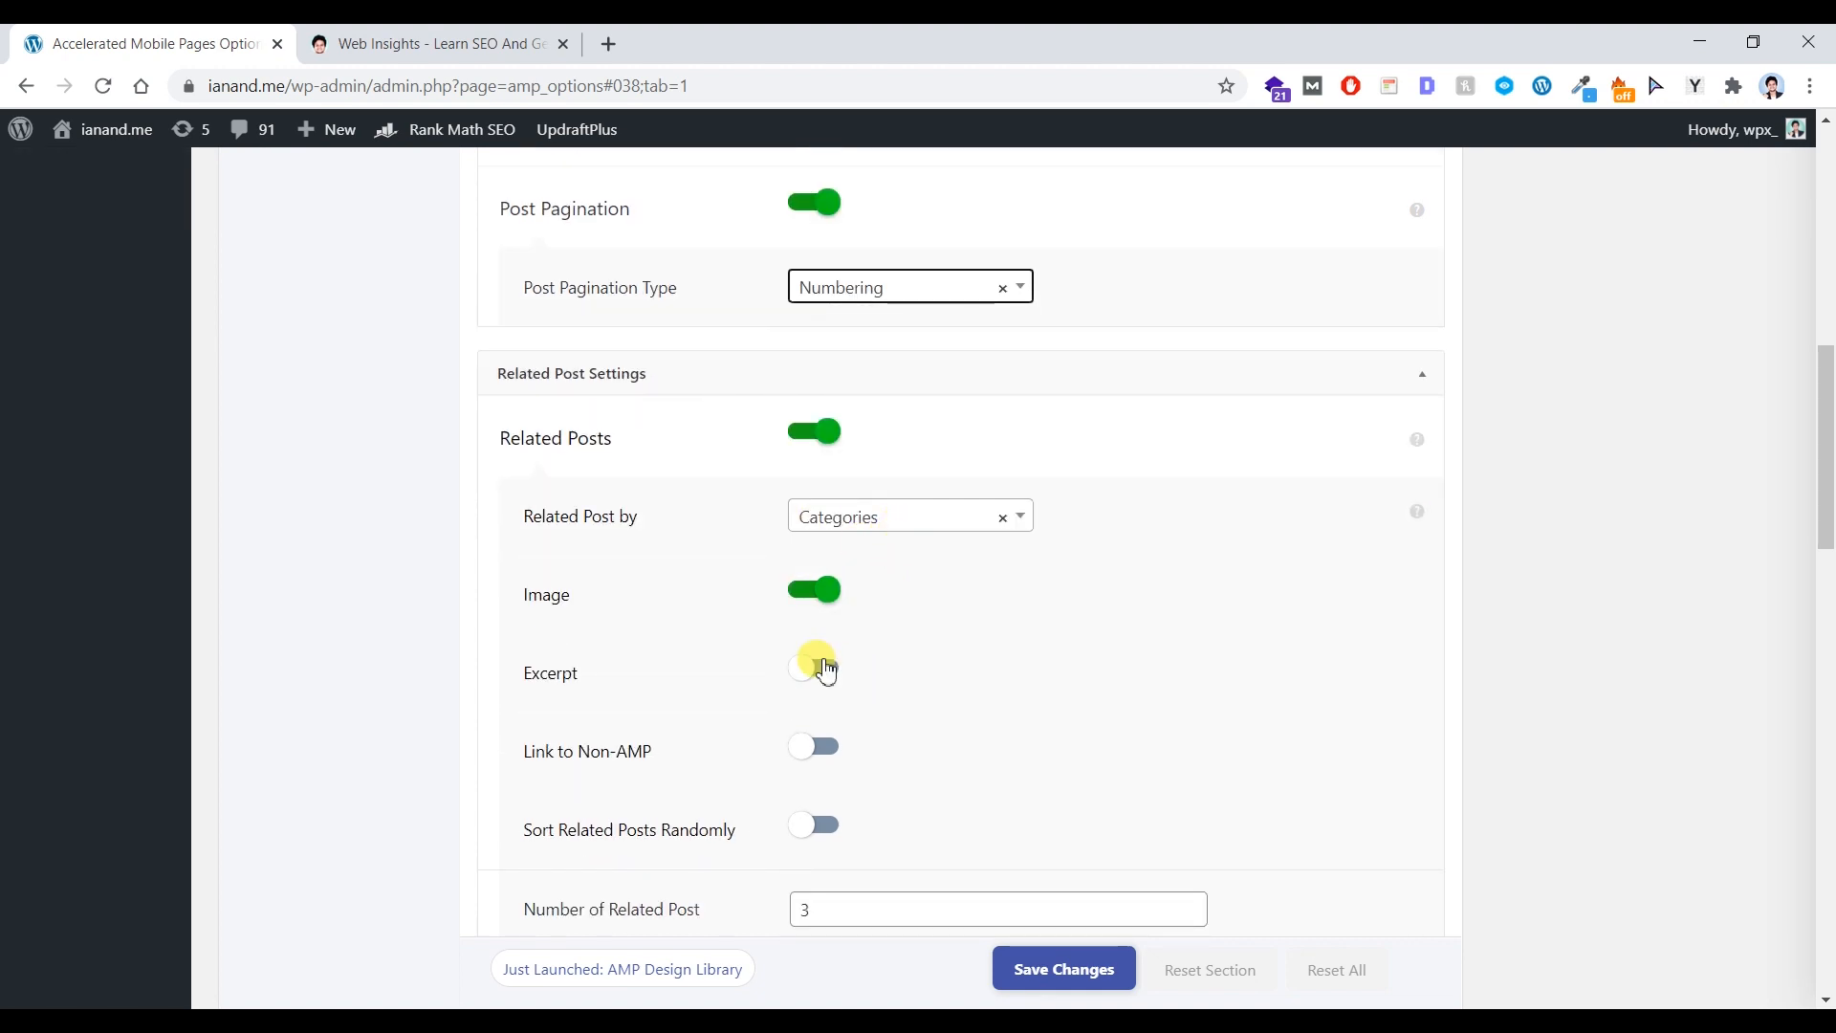
{"action": "scroll", "coordinate": [893, 471], "scroll_direction": "down", "scroll_amount": 5}
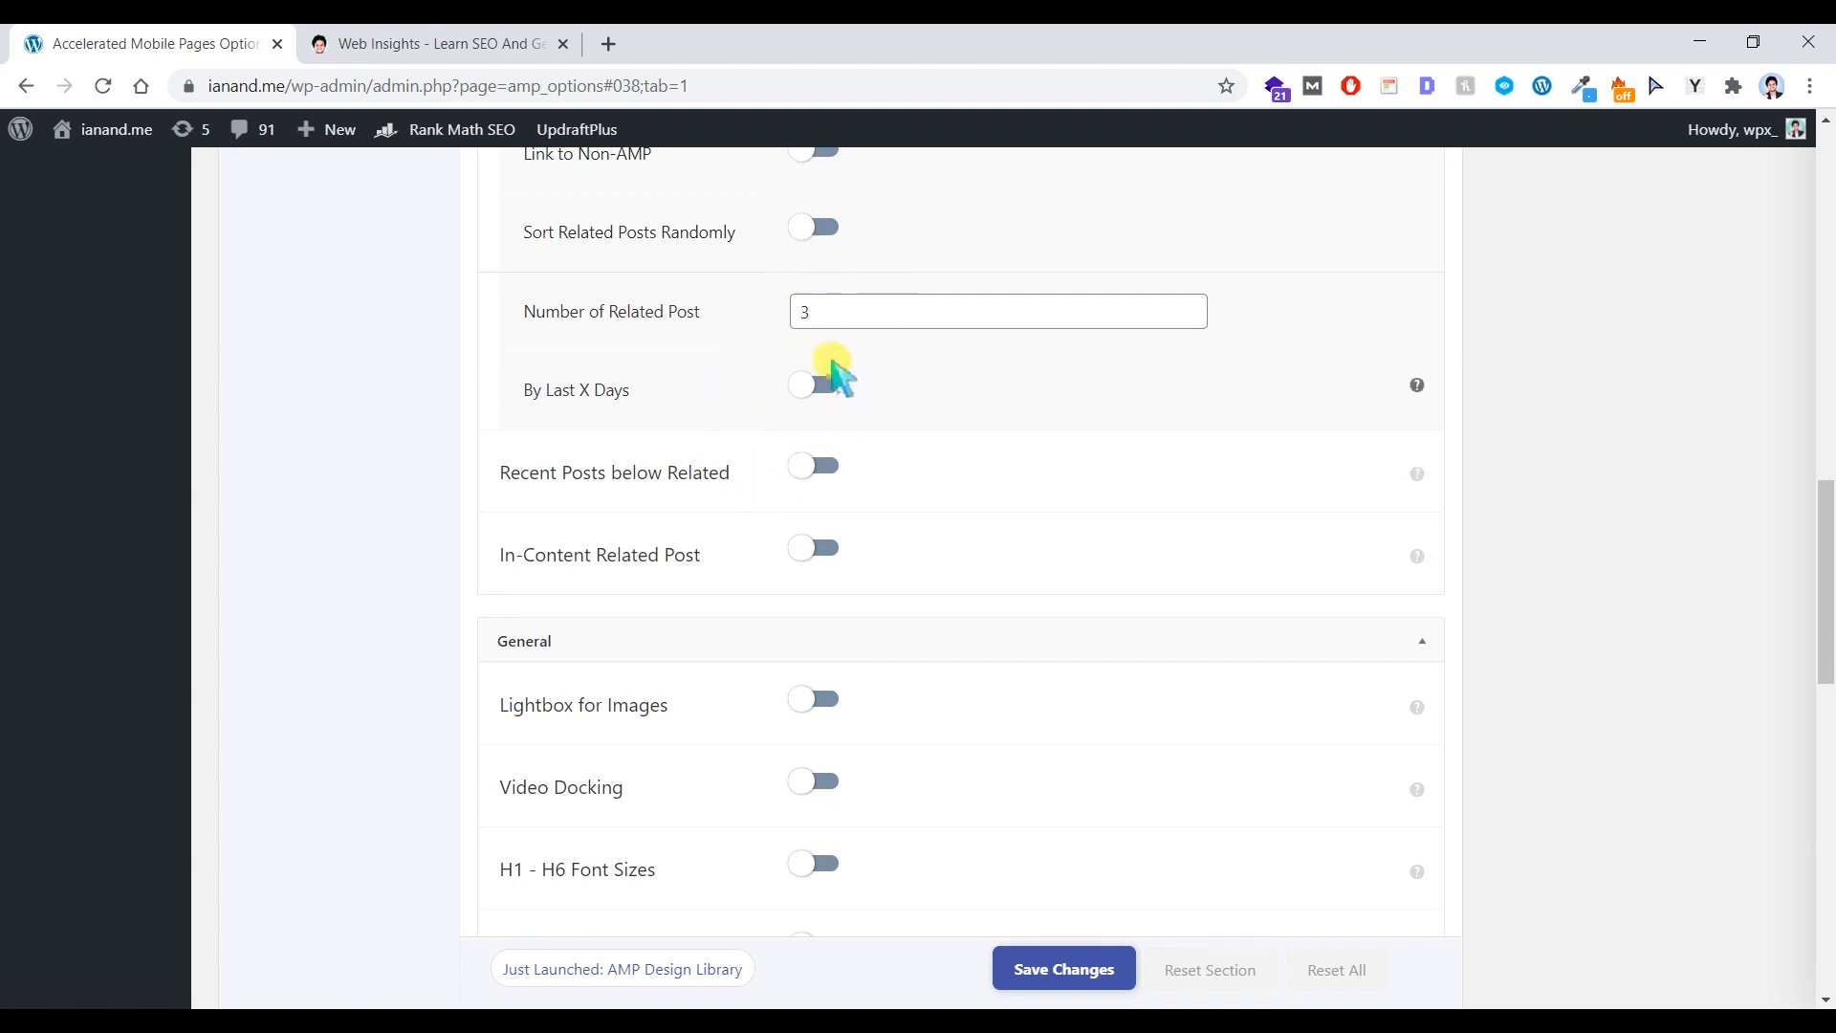
{"action": "scroll", "coordinate": [832, 373], "scroll_direction": "up", "scroll_amount": 2}
{"action": "scroll", "coordinate": [828, 420], "scroll_direction": "down", "scroll_amount": 4}
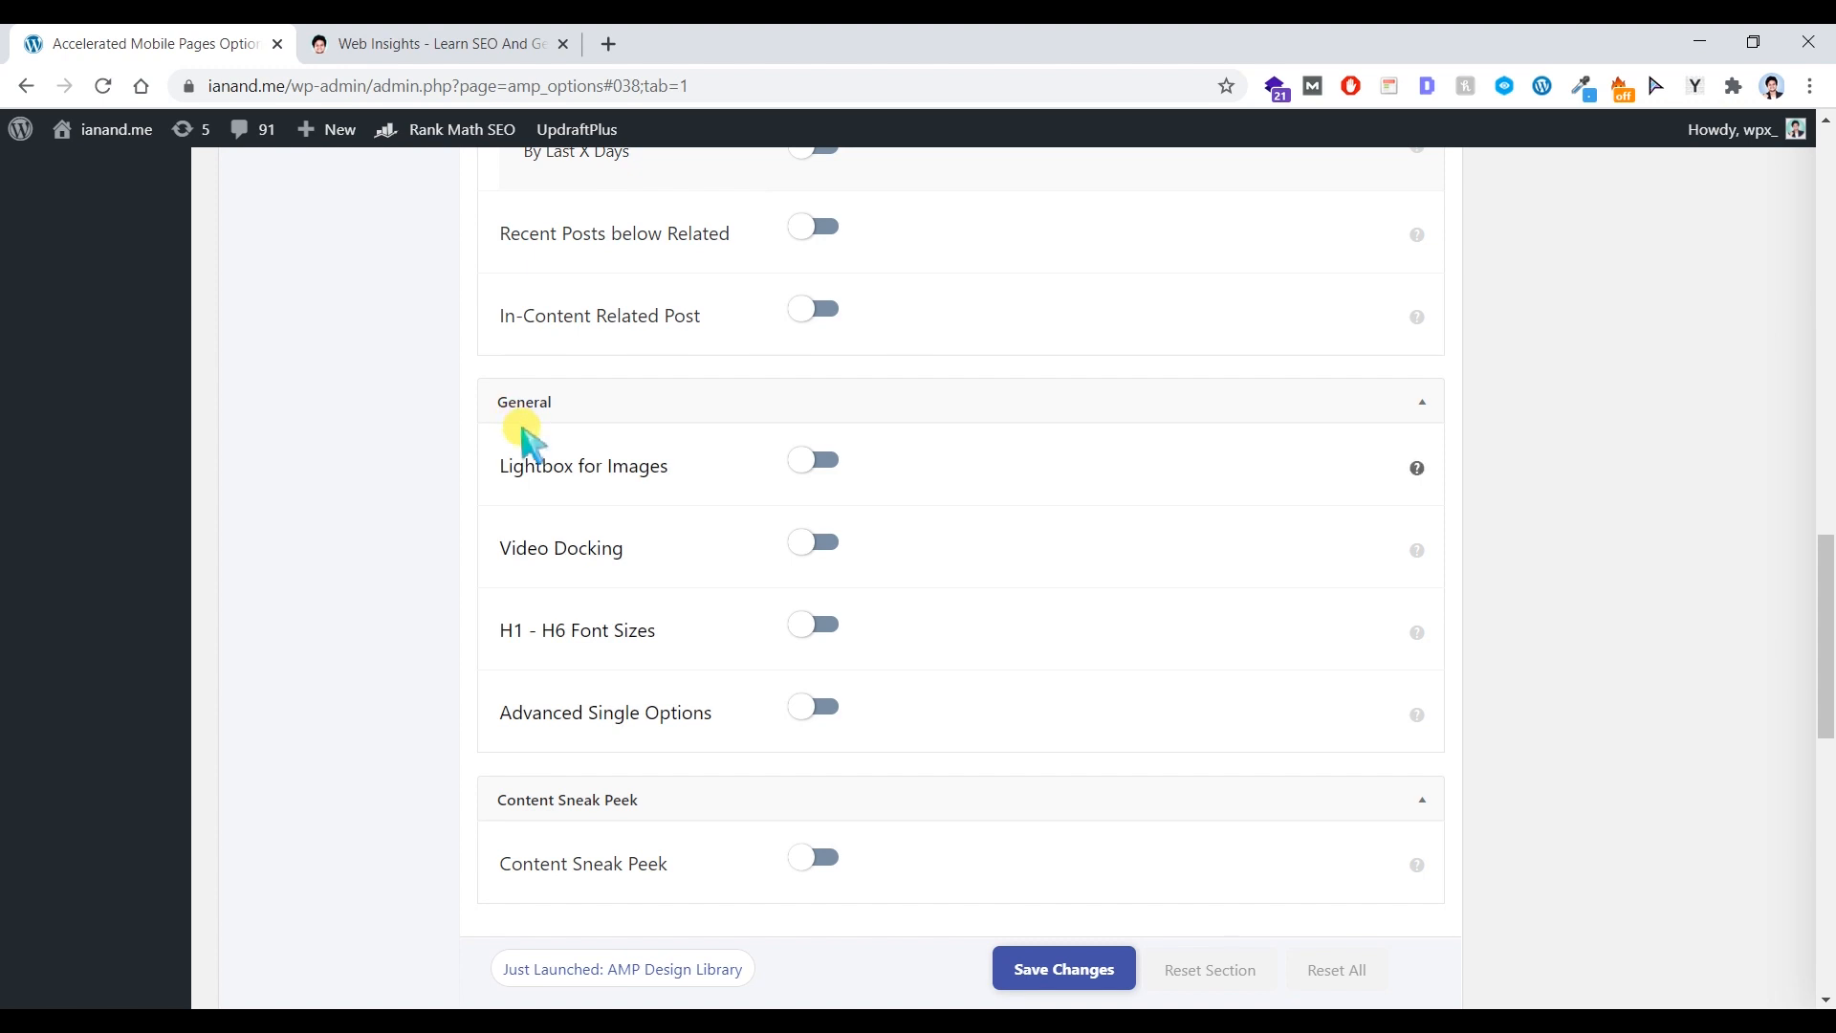
- Turn on Lightbox for Images and look through the AMP post about installing PWA in the mobile preview
{"action": "left_click", "coordinate": [799, 466]}
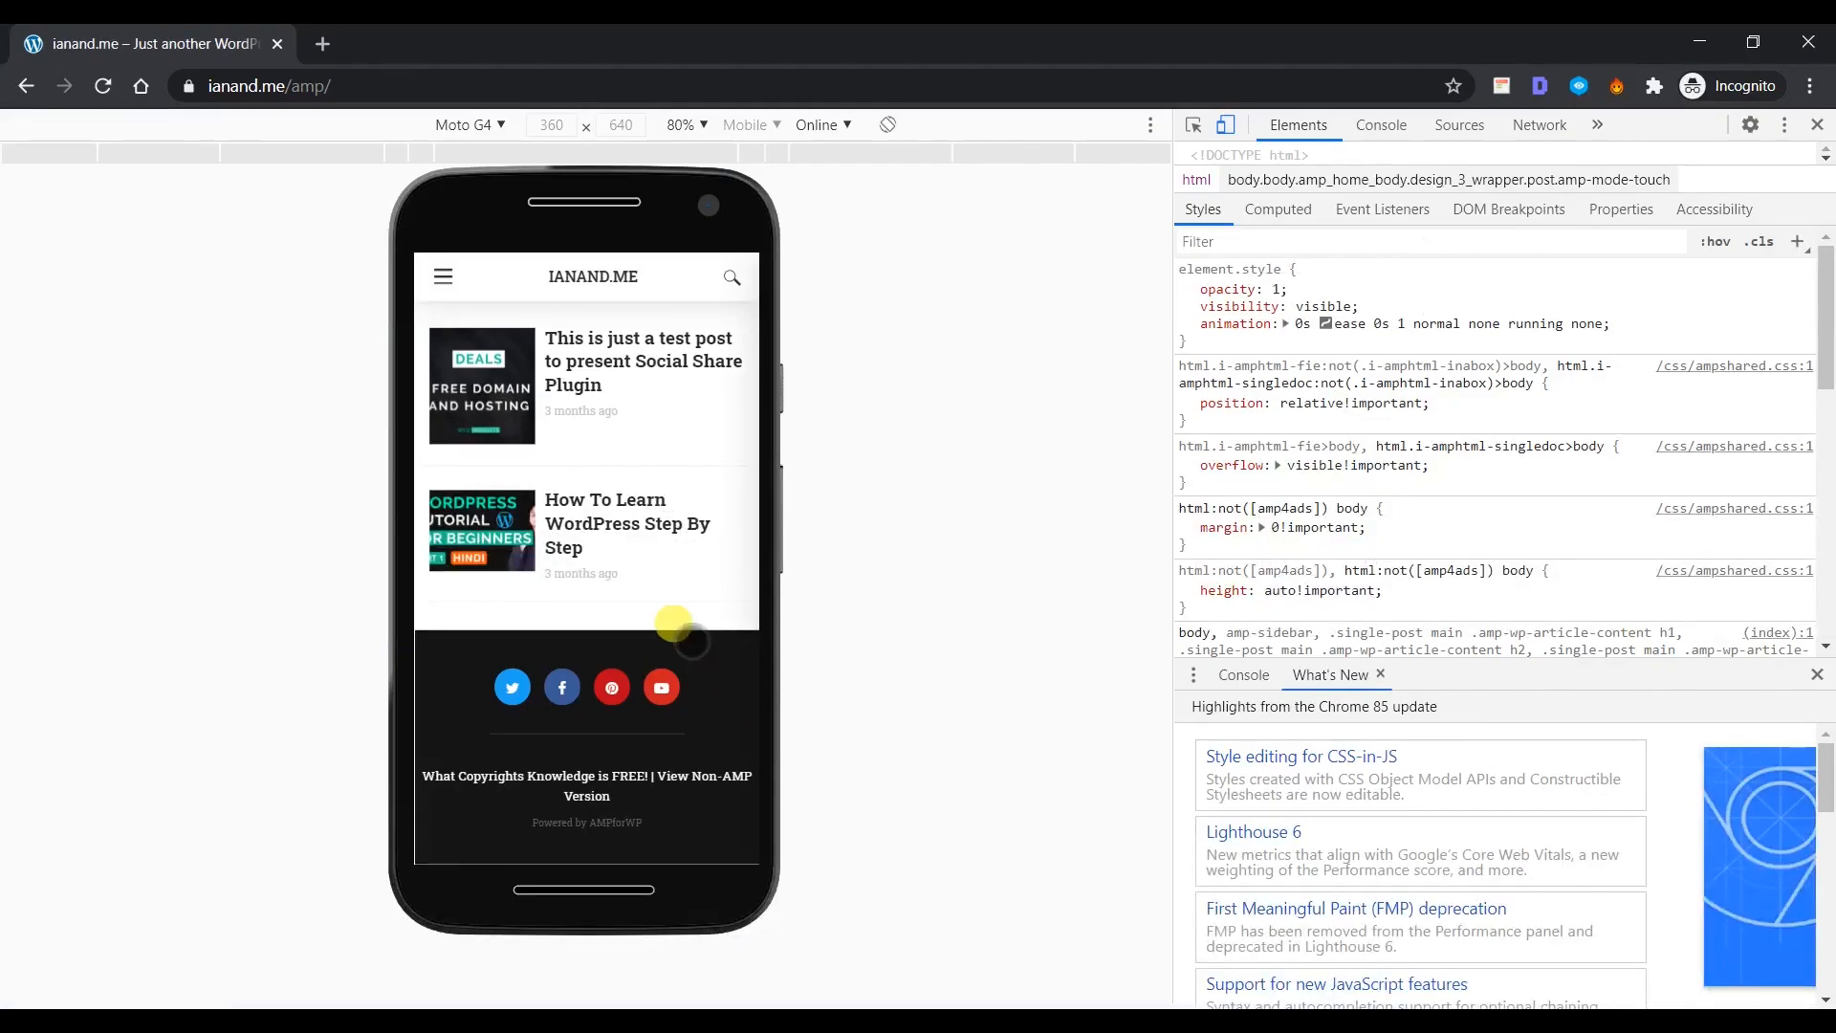
{"action": "left_click", "coordinate": [528, 585]}
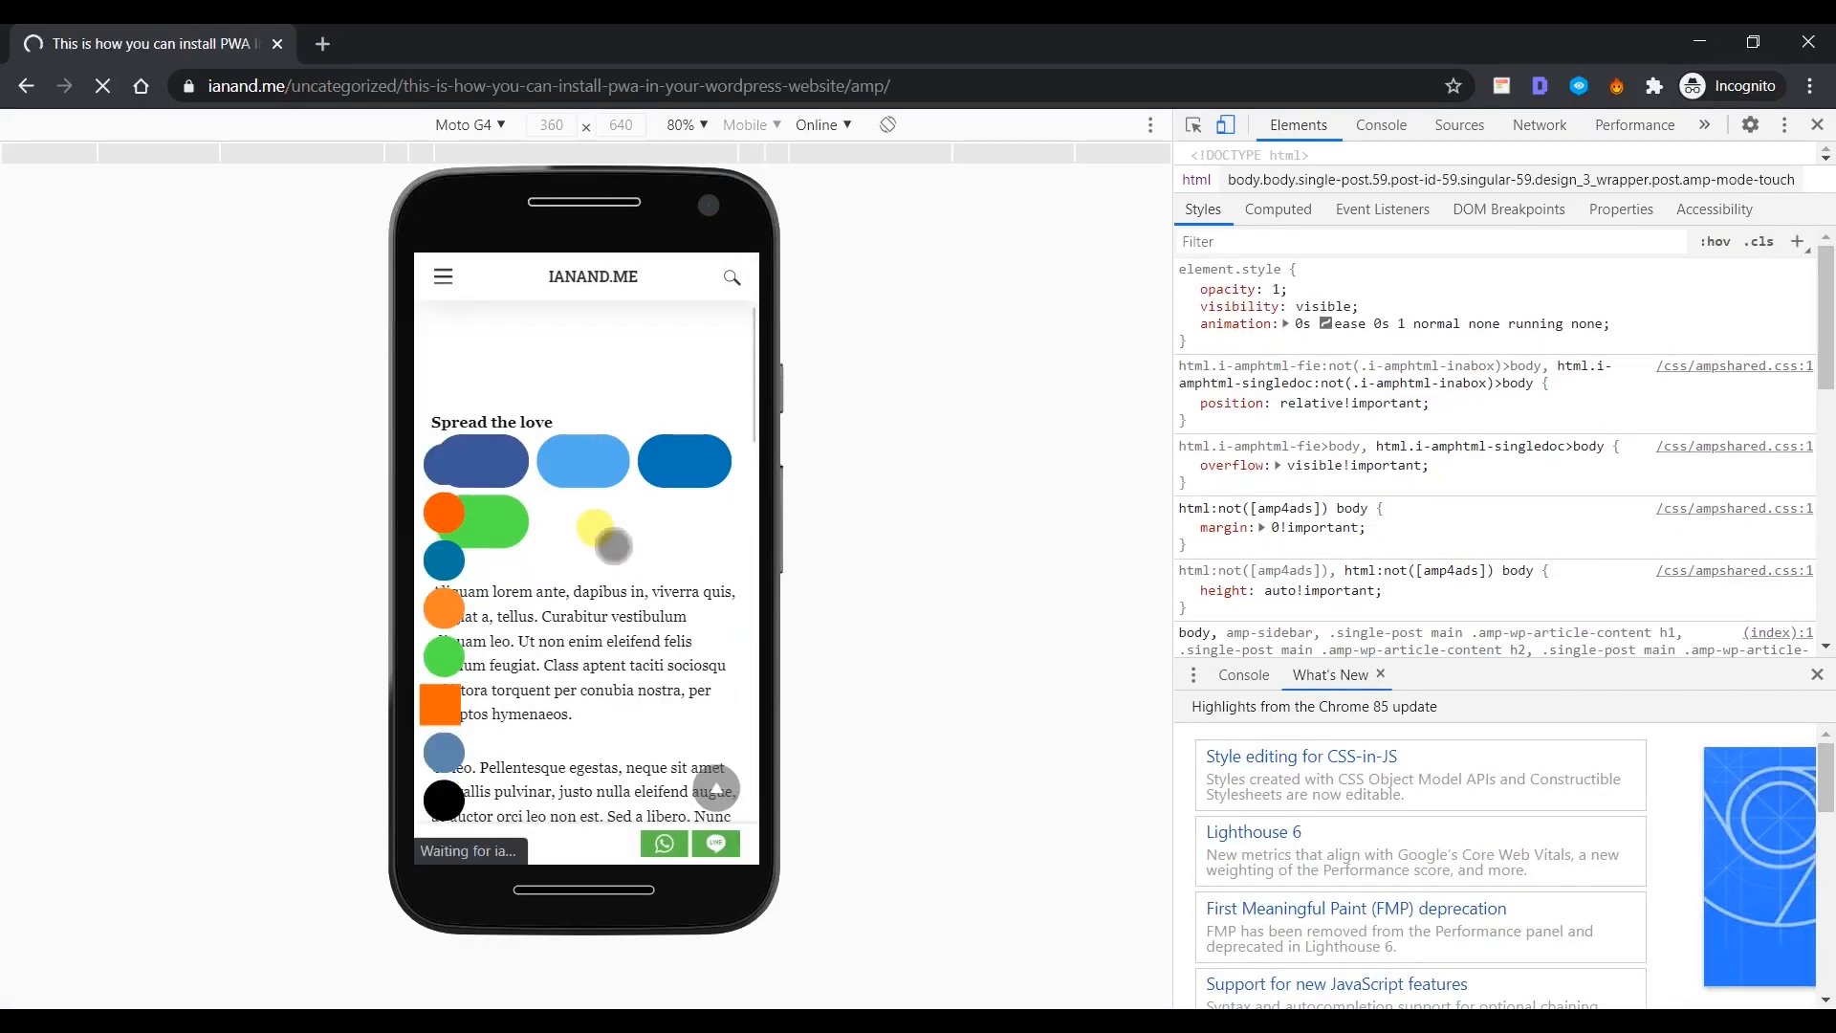
{"action": "scroll", "coordinate": [624, 574], "scroll_direction": "down", "scroll_amount": 15}
{"action": "scroll", "coordinate": [635, 560], "scroll_direction": "up", "scroll_amount": 6}
{"action": "scroll", "coordinate": [653, 553], "scroll_direction": "up", "scroll_amount": 5}
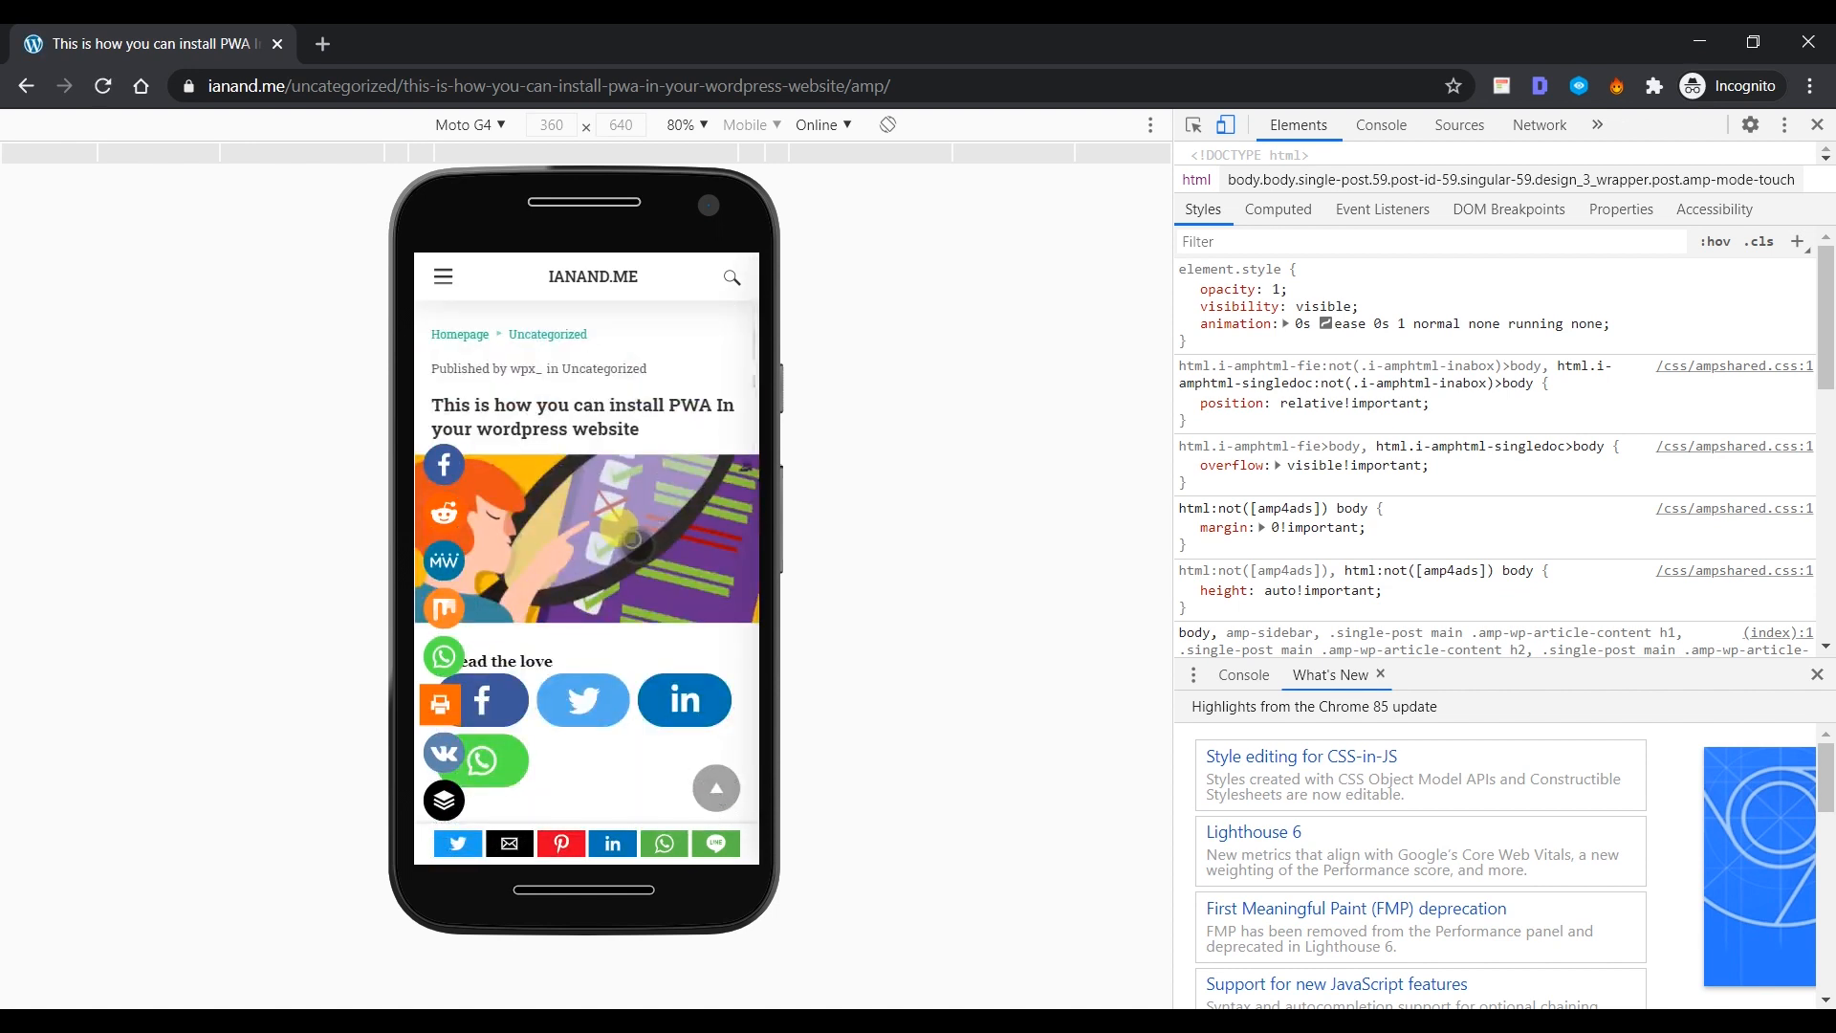
{"action": "key", "text": "alt+Tab"}
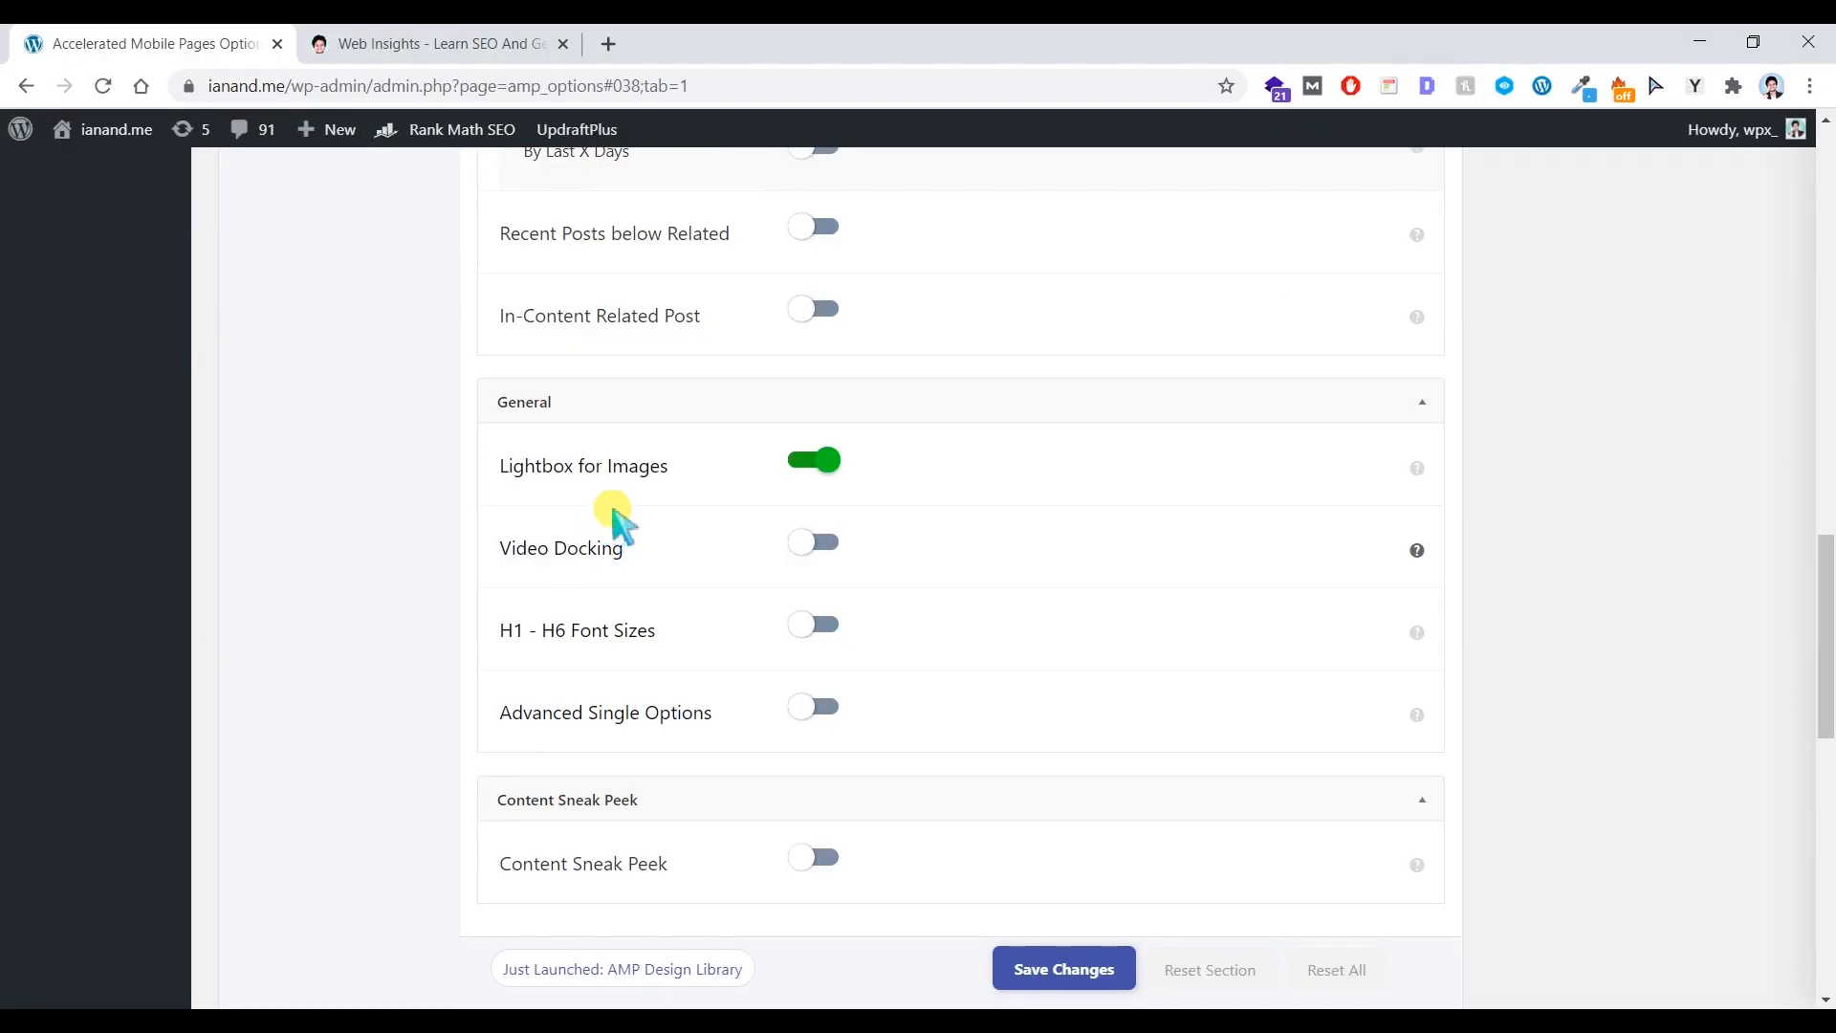
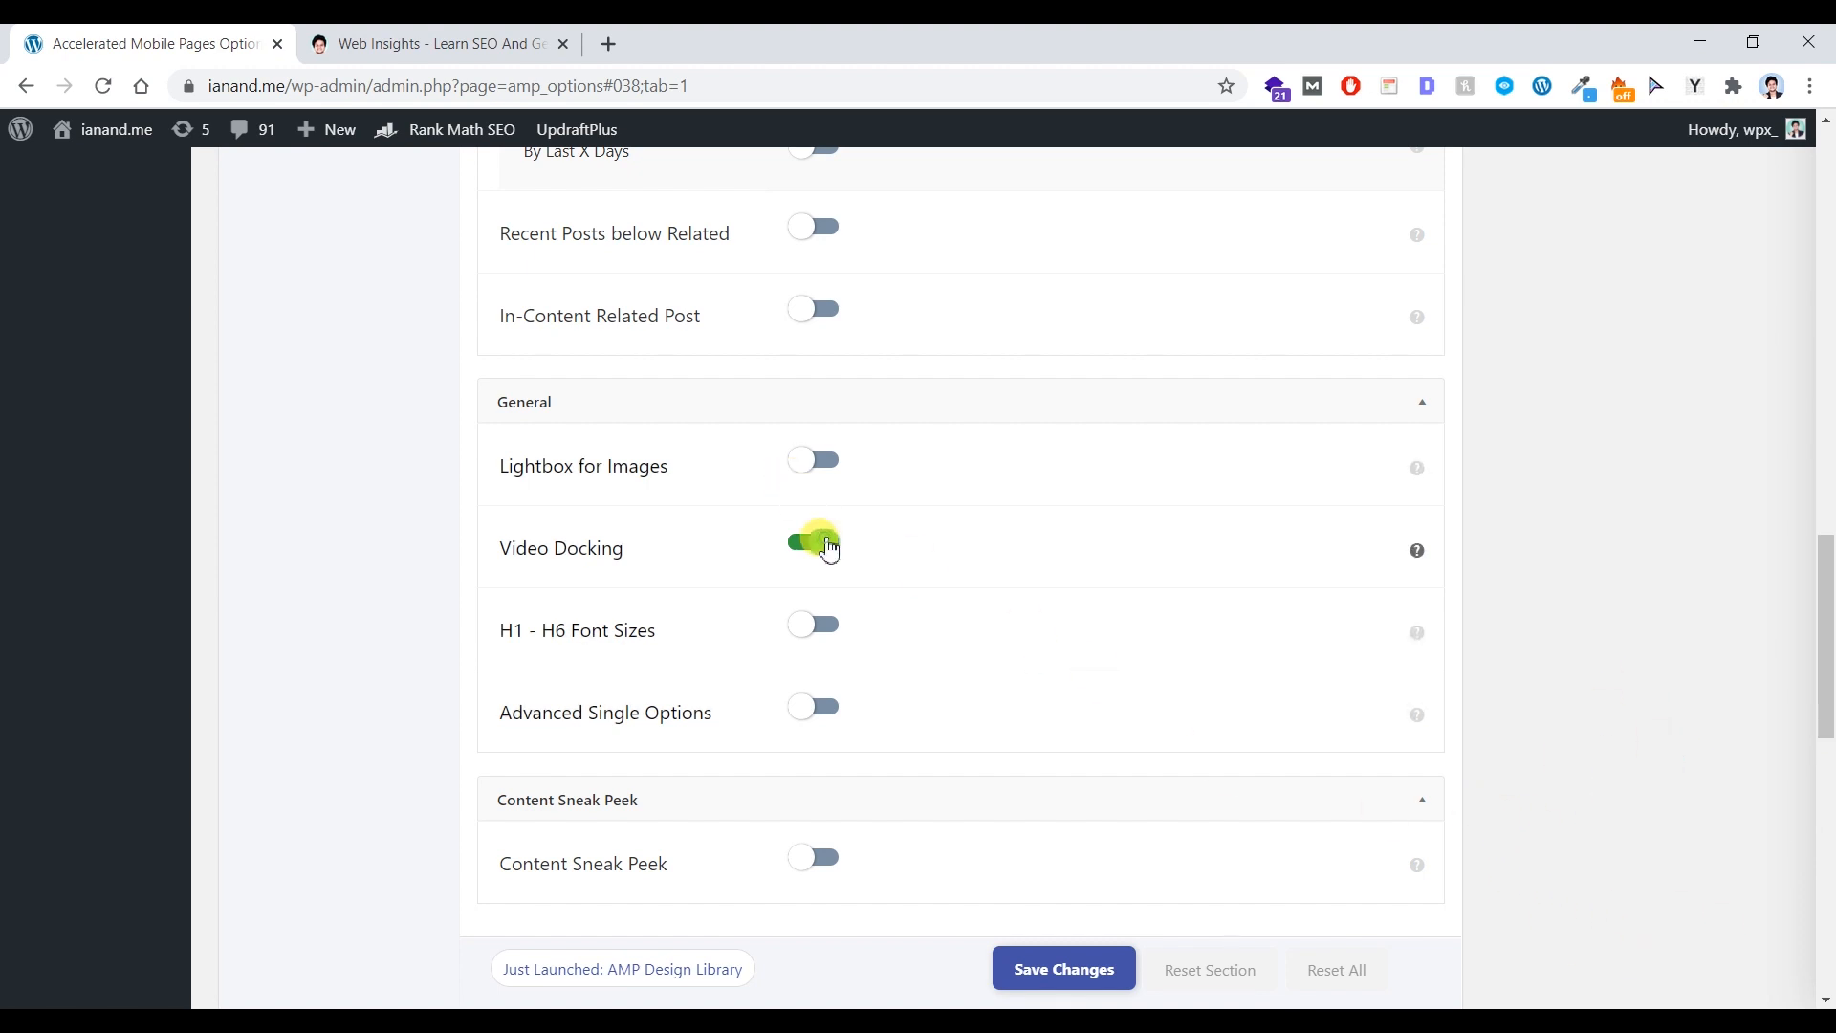
- Review the remaining Single options and suggested extensions, and save the Single design settings
{"action": "mouse_move", "coordinate": [992, 1021]}
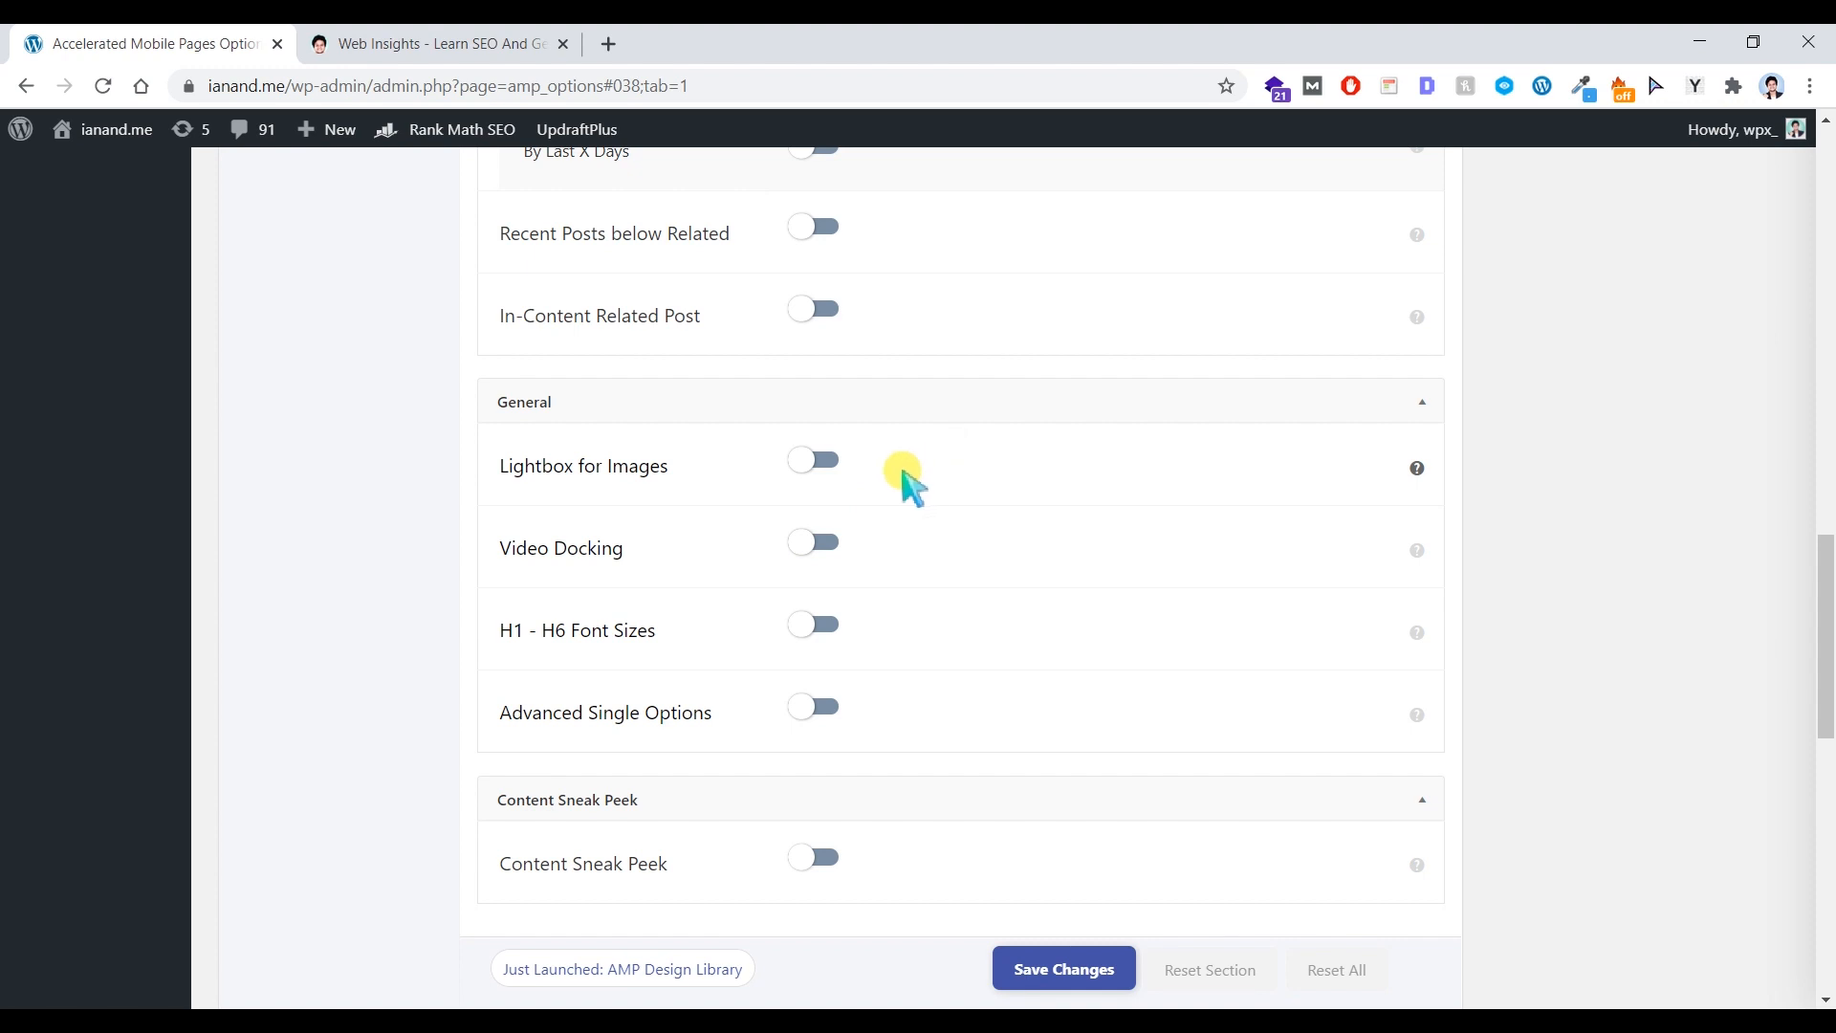
{"action": "scroll", "coordinate": [916, 495], "scroll_direction": "down", "scroll_amount": 6}
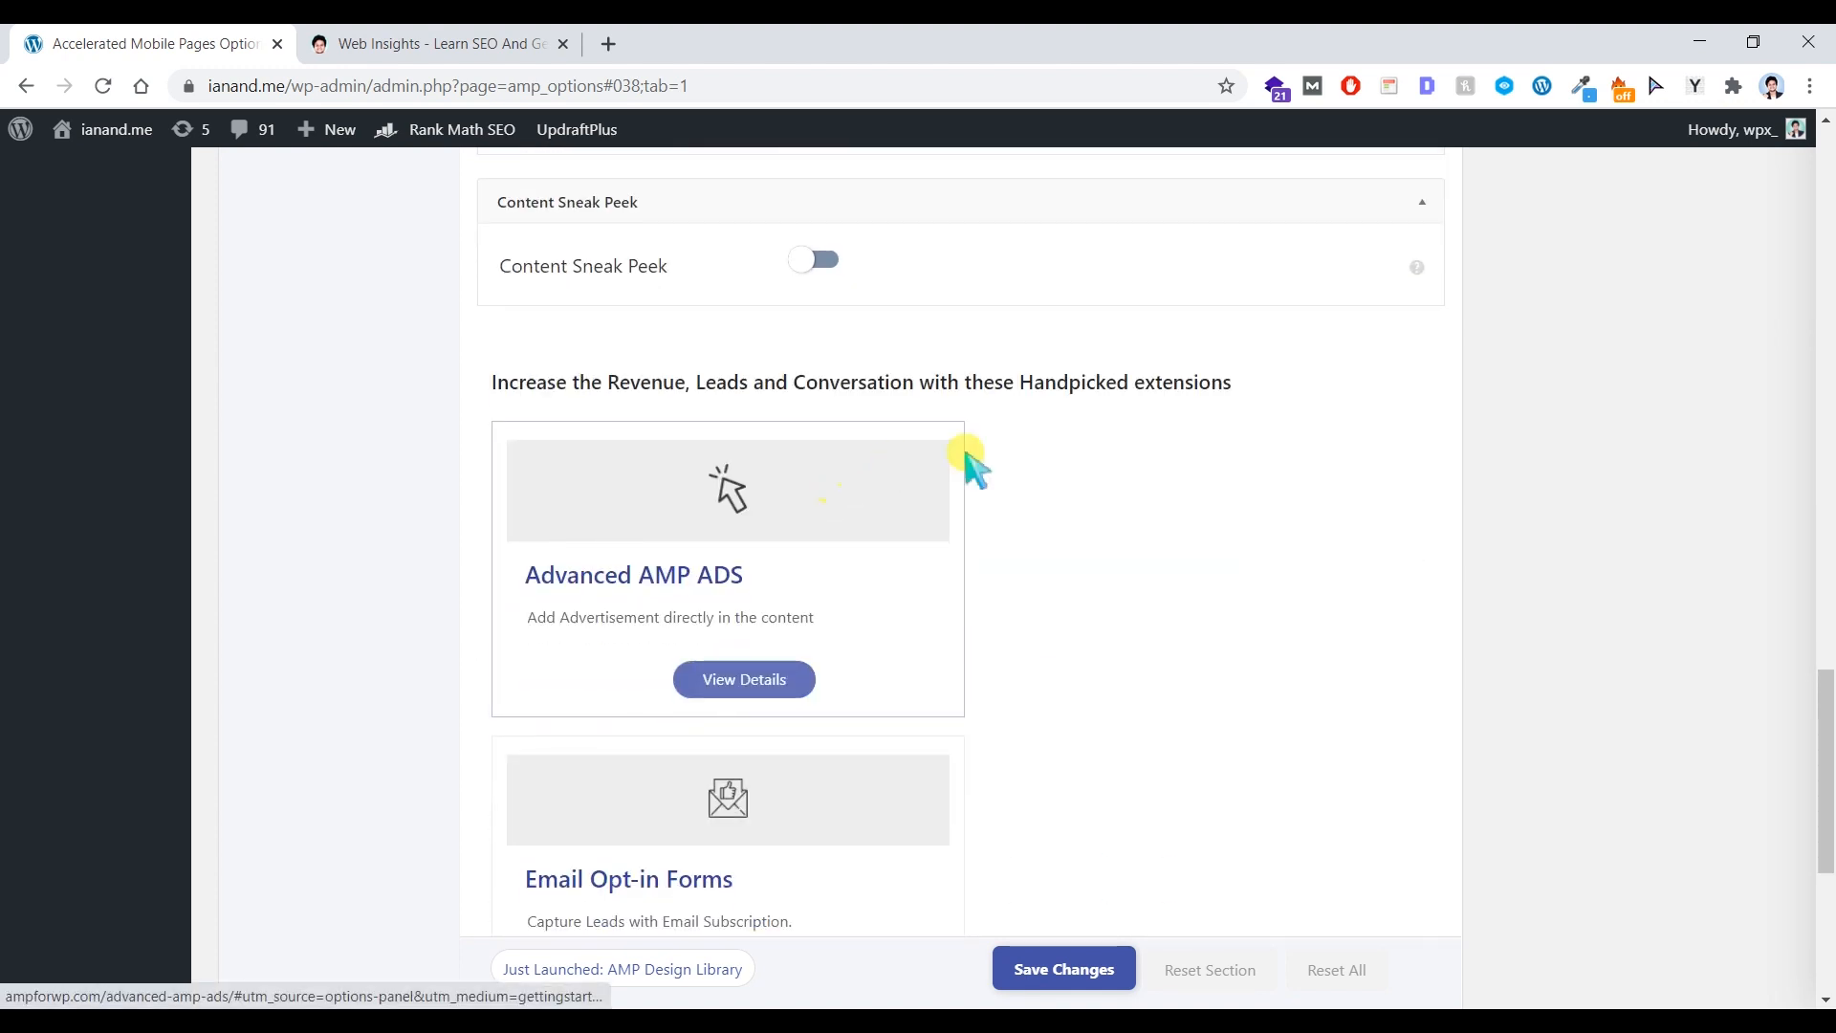
{"action": "scroll", "coordinate": [1006, 473], "scroll_direction": "down", "scroll_amount": 3}
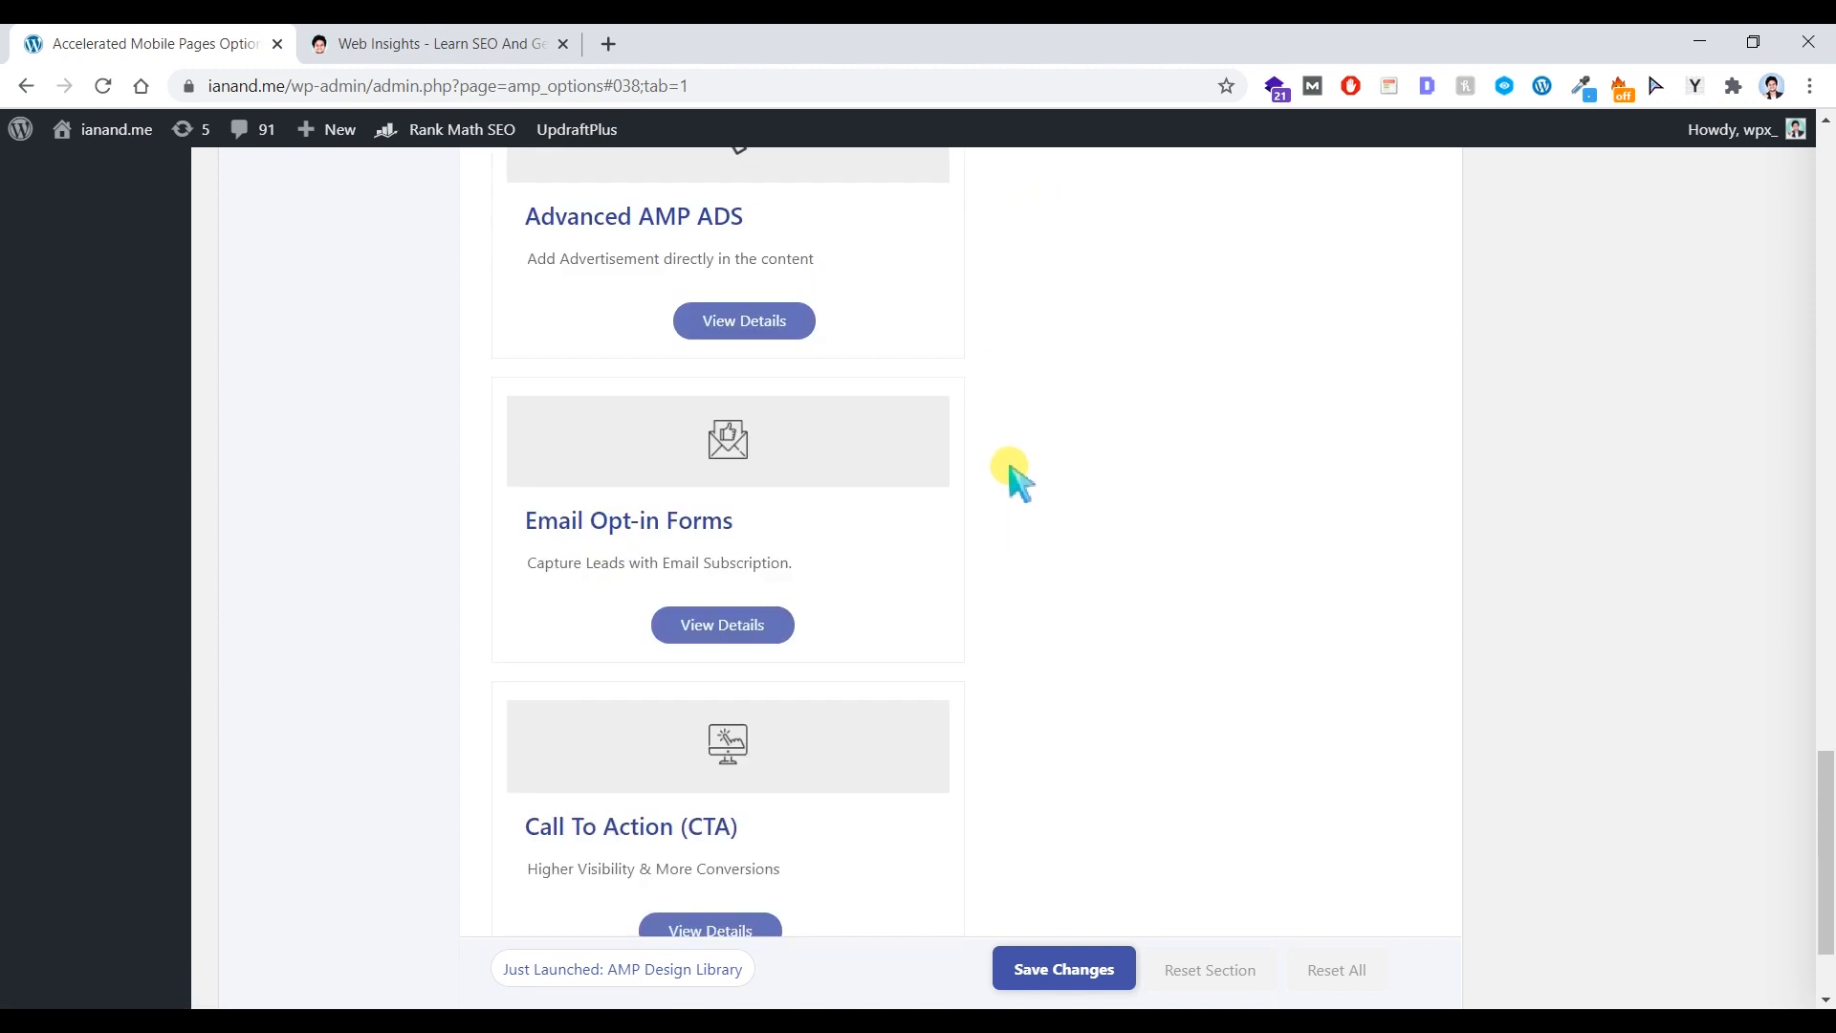
{"action": "scroll", "coordinate": [986, 507], "scroll_direction": "down", "scroll_amount": 2}
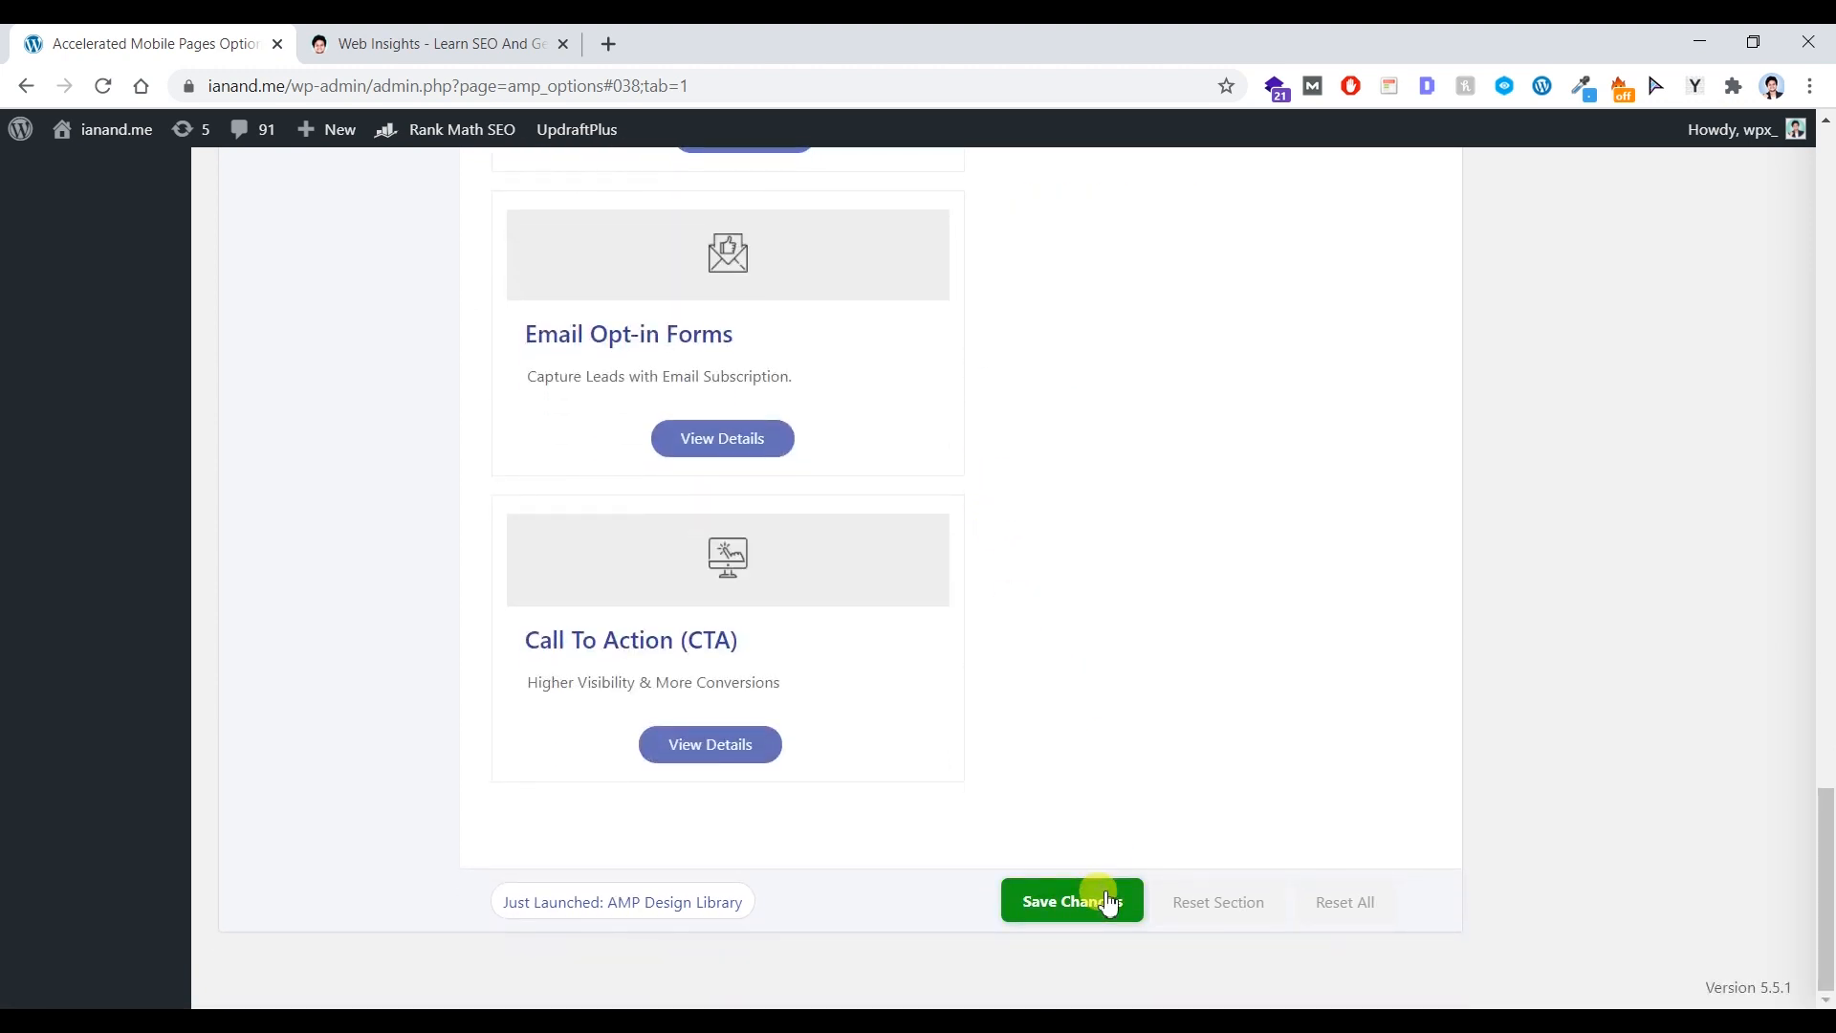
{"action": "left_click", "coordinate": [1109, 903]}
- Open the Footer design settings and test the back-to-top link on the AMP post preview
{"action": "scroll", "coordinate": [1025, 550], "scroll_direction": "up", "scroll_amount": 12}
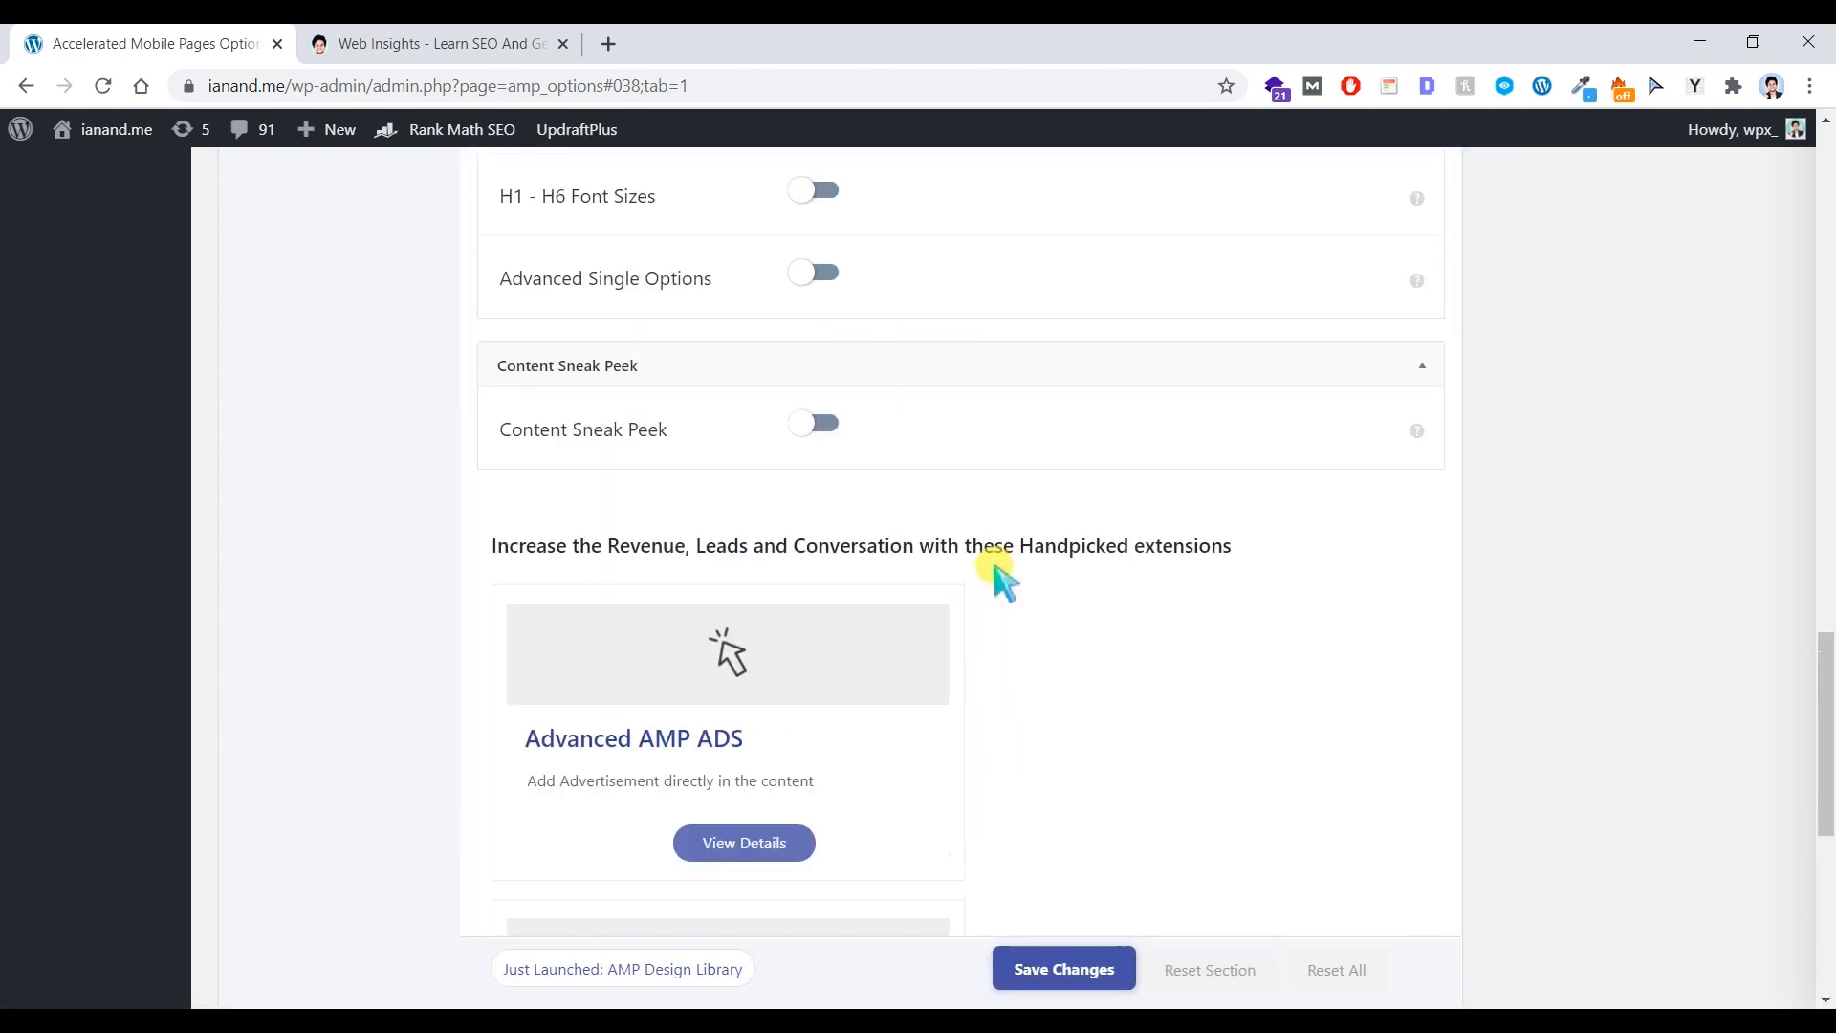
{"action": "scroll", "coordinate": [904, 565], "scroll_direction": "up", "scroll_amount": 7}
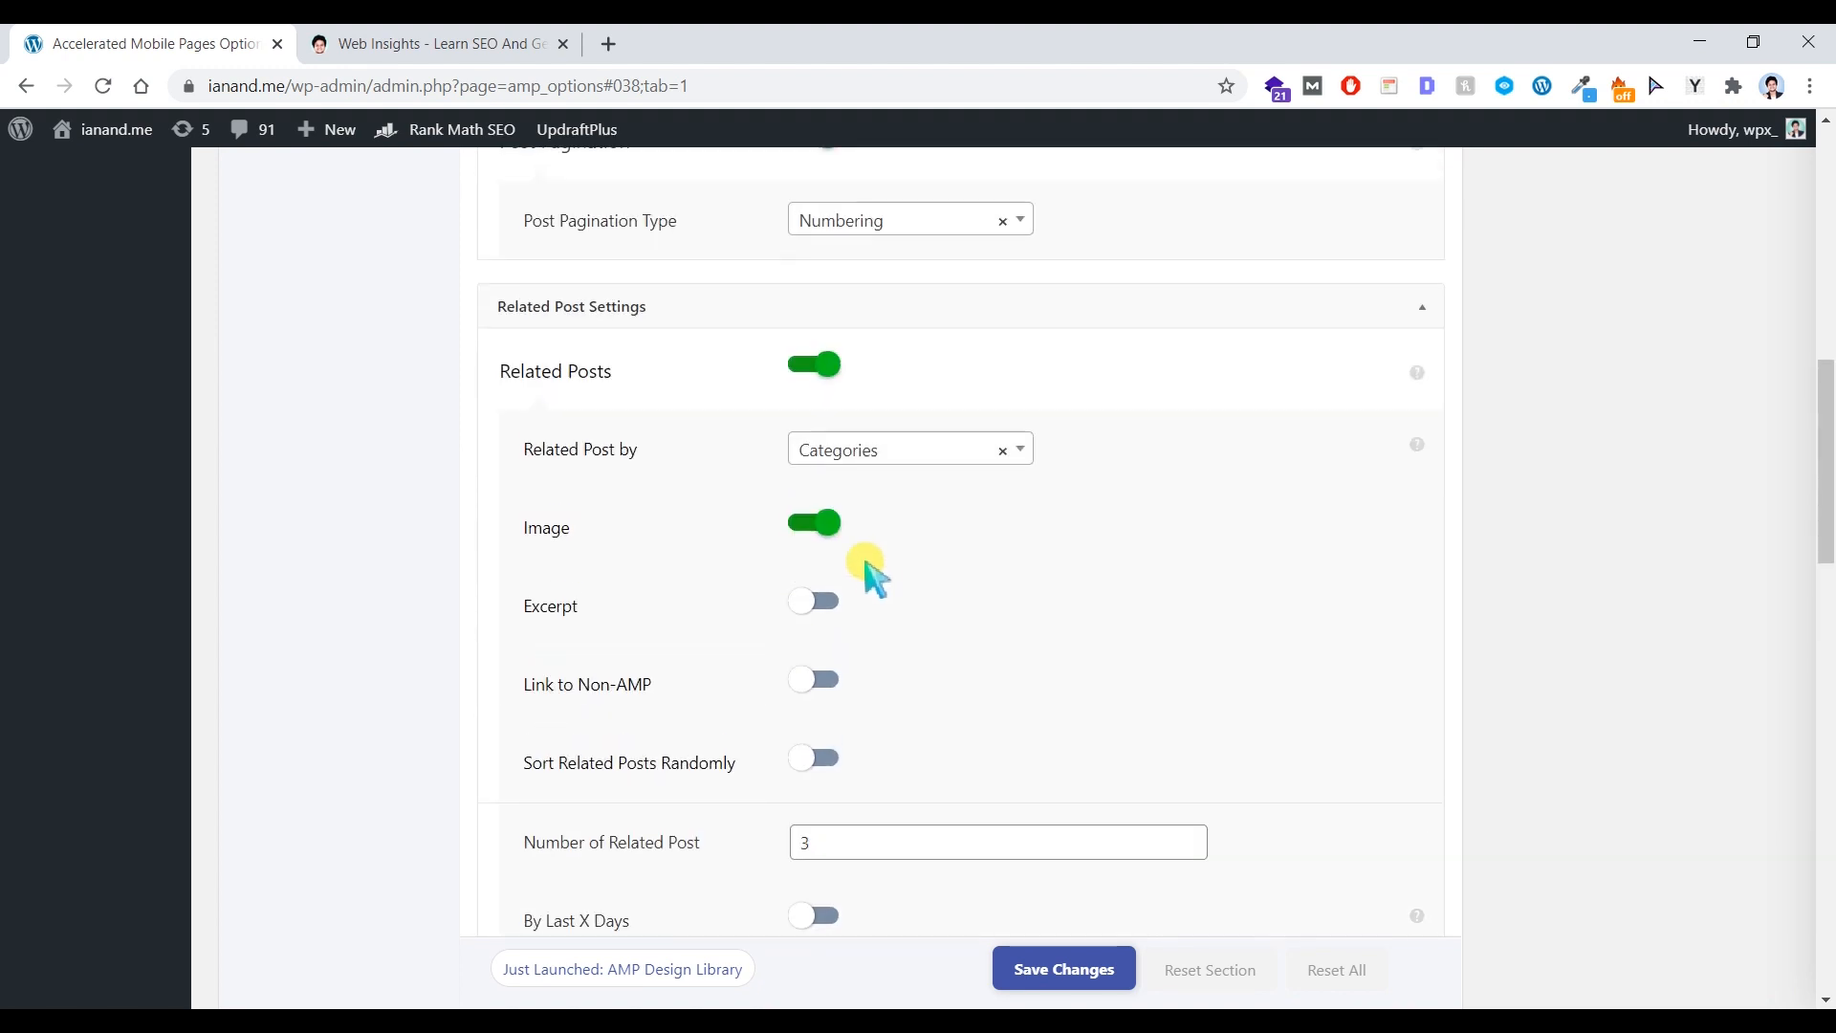
{"action": "scroll", "coordinate": [865, 573], "scroll_direction": "up", "scroll_amount": 9}
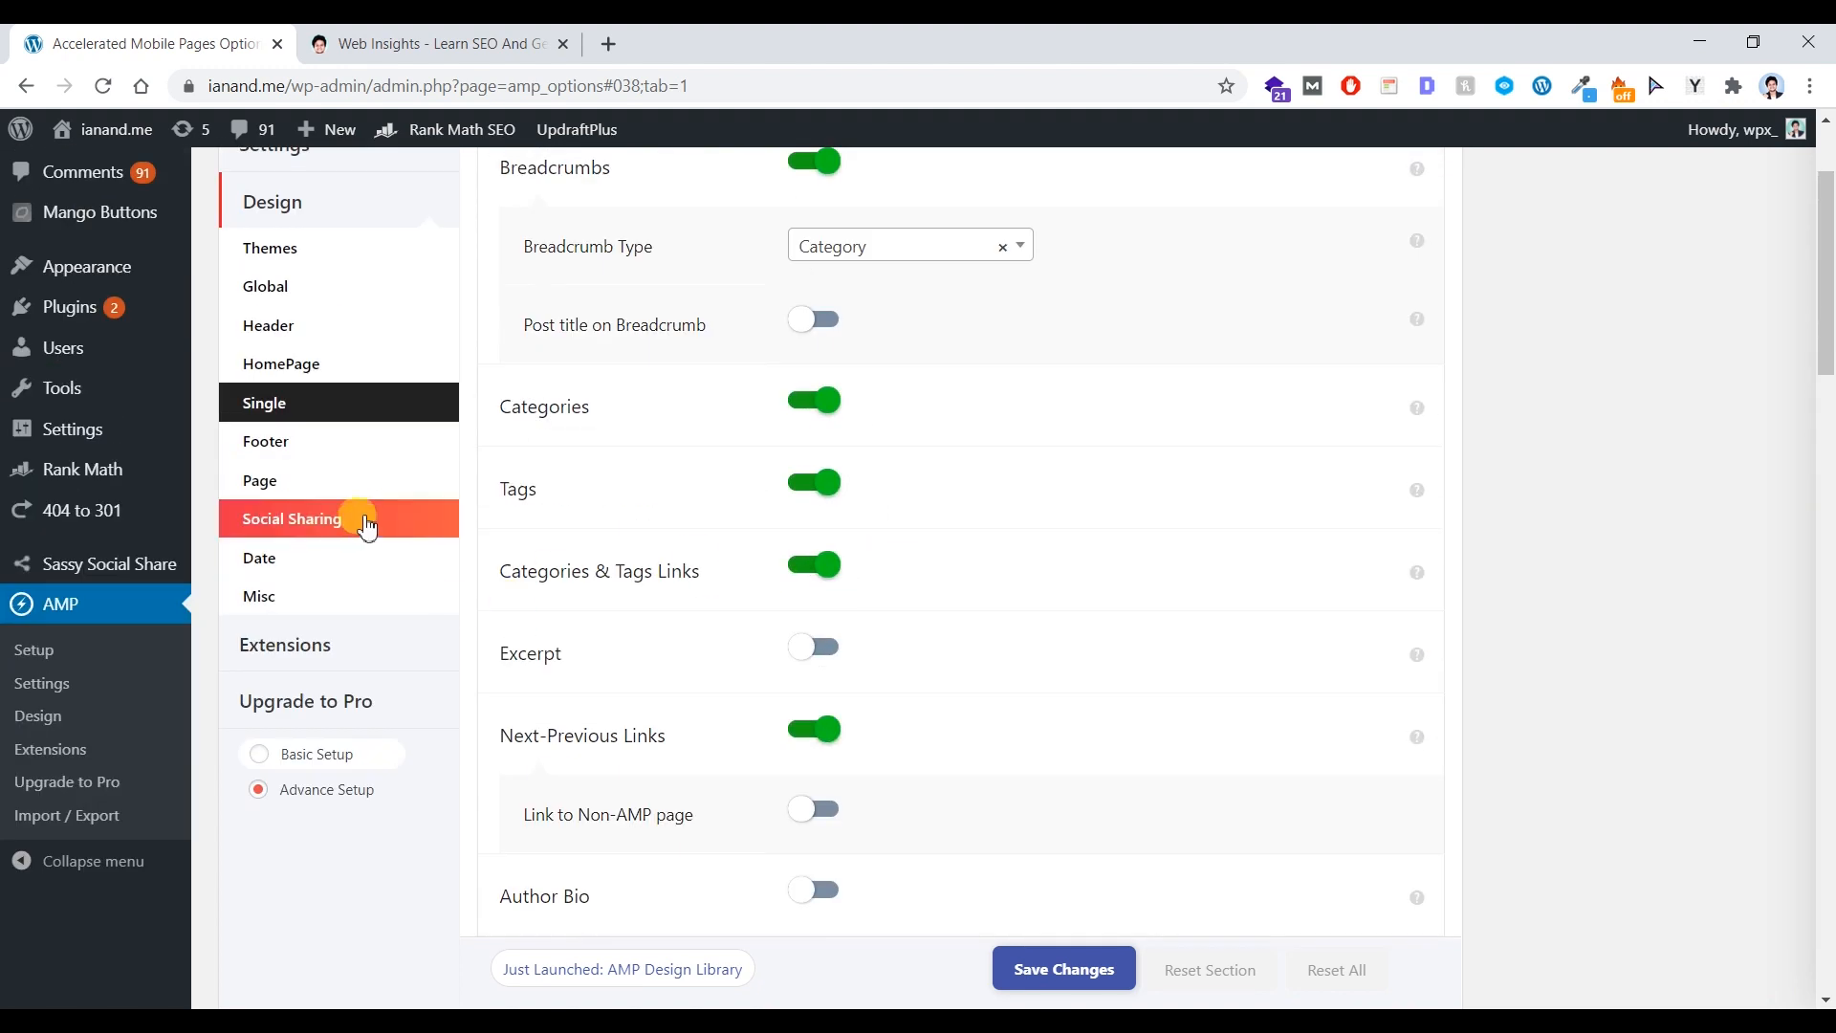
{"action": "left_click", "coordinate": [401, 445]}
{"action": "scroll", "coordinate": [670, 459], "scroll_direction": "up", "scroll_amount": 2}
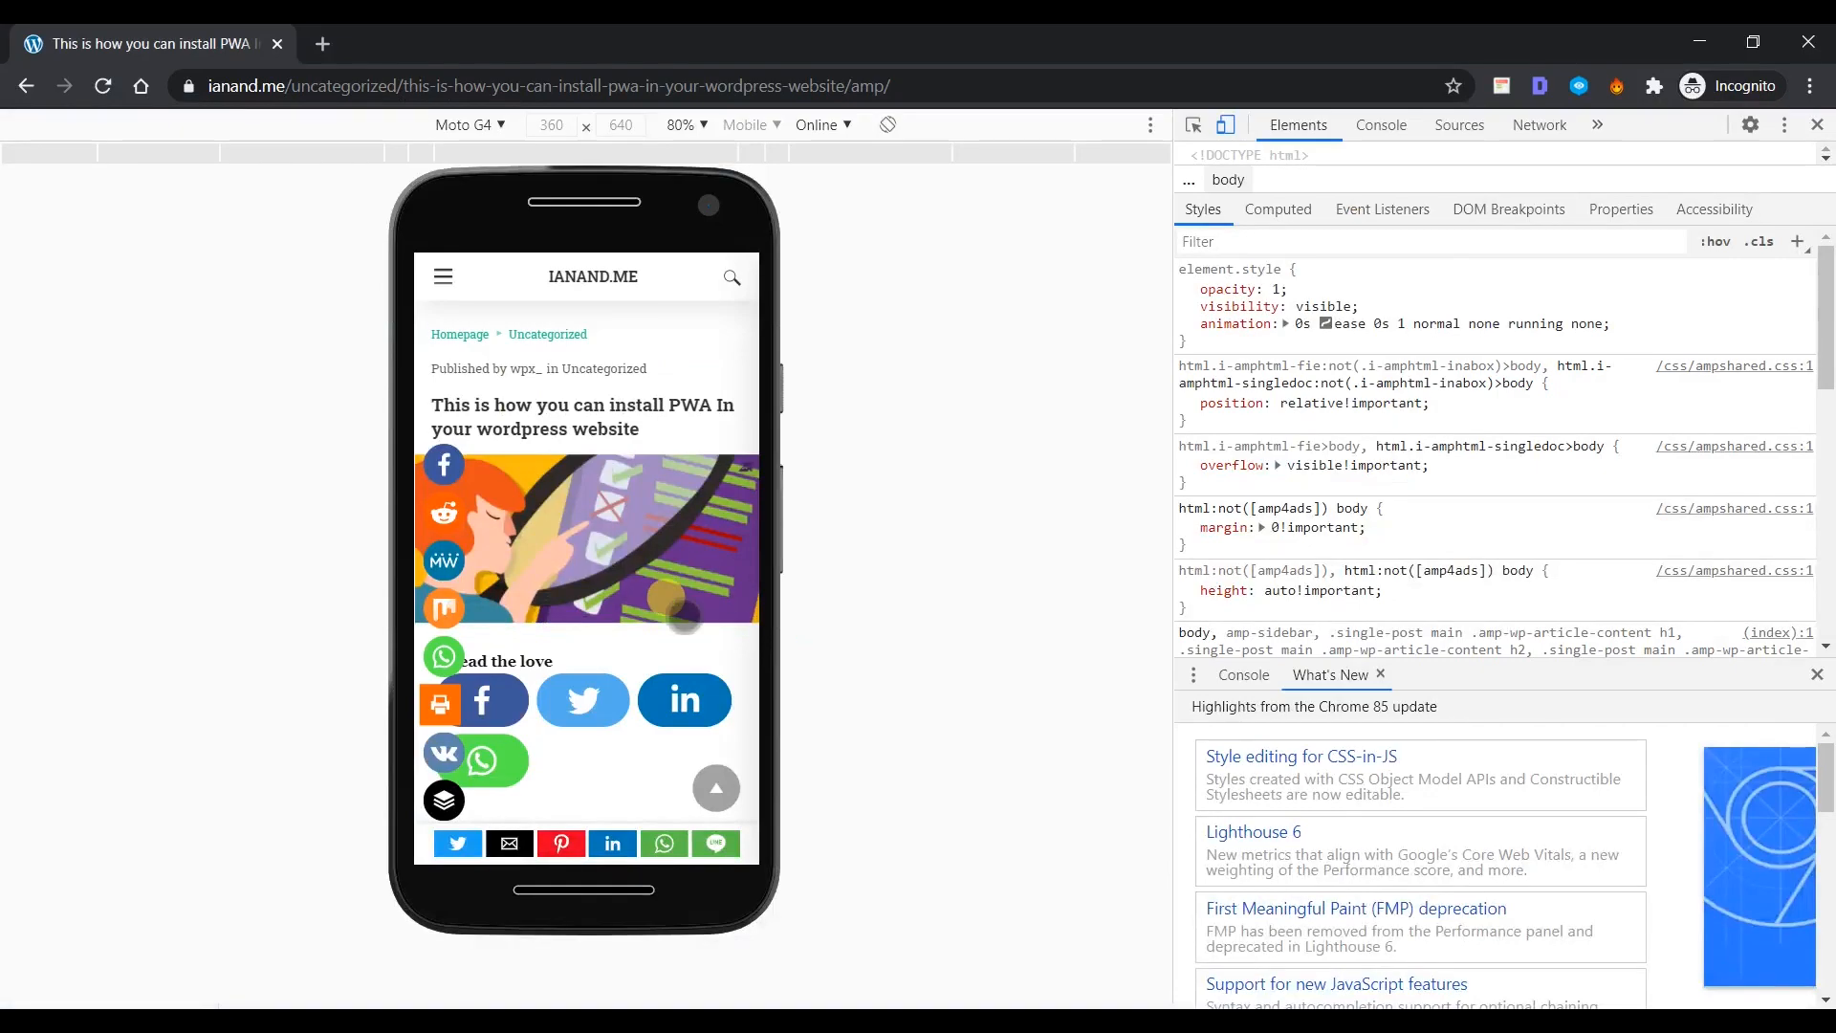
{"action": "scroll", "coordinate": [717, 782], "scroll_direction": "down", "scroll_amount": 5}
{"action": "left_click", "coordinate": [715, 786]}
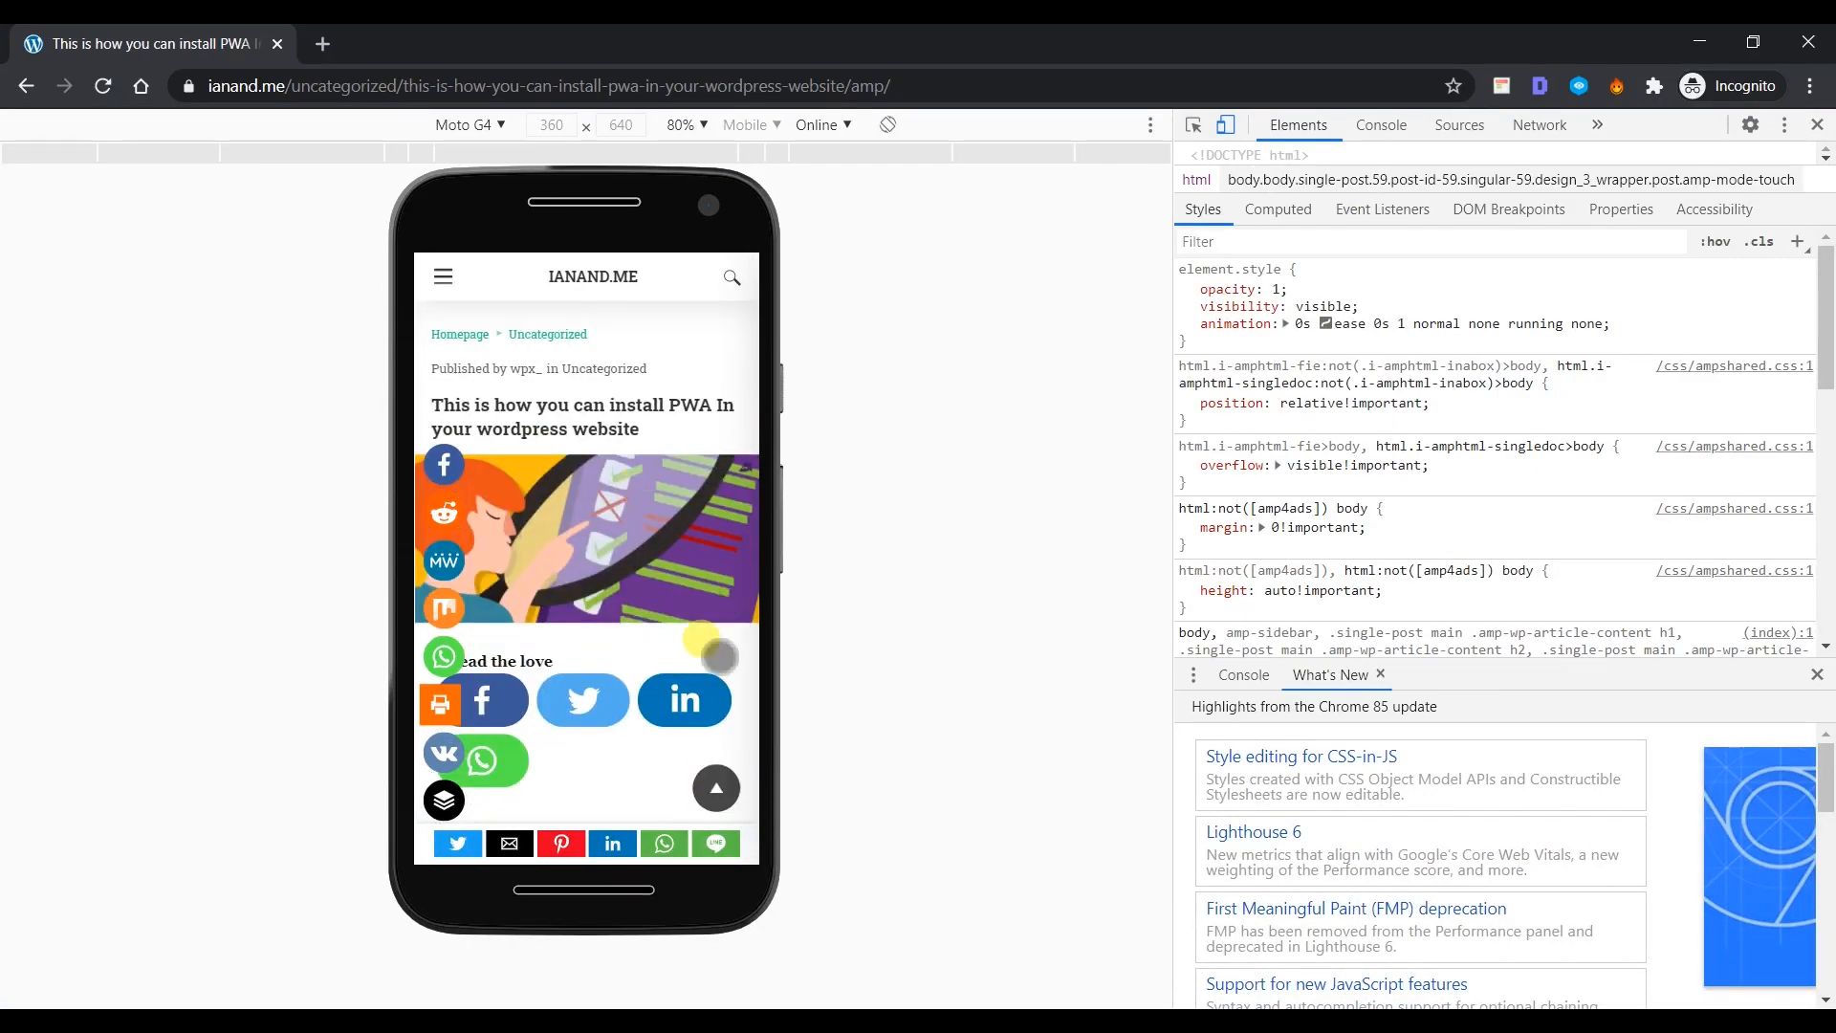
{"action": "scroll", "coordinate": [718, 643], "scroll_direction": "down", "scroll_amount": 1}
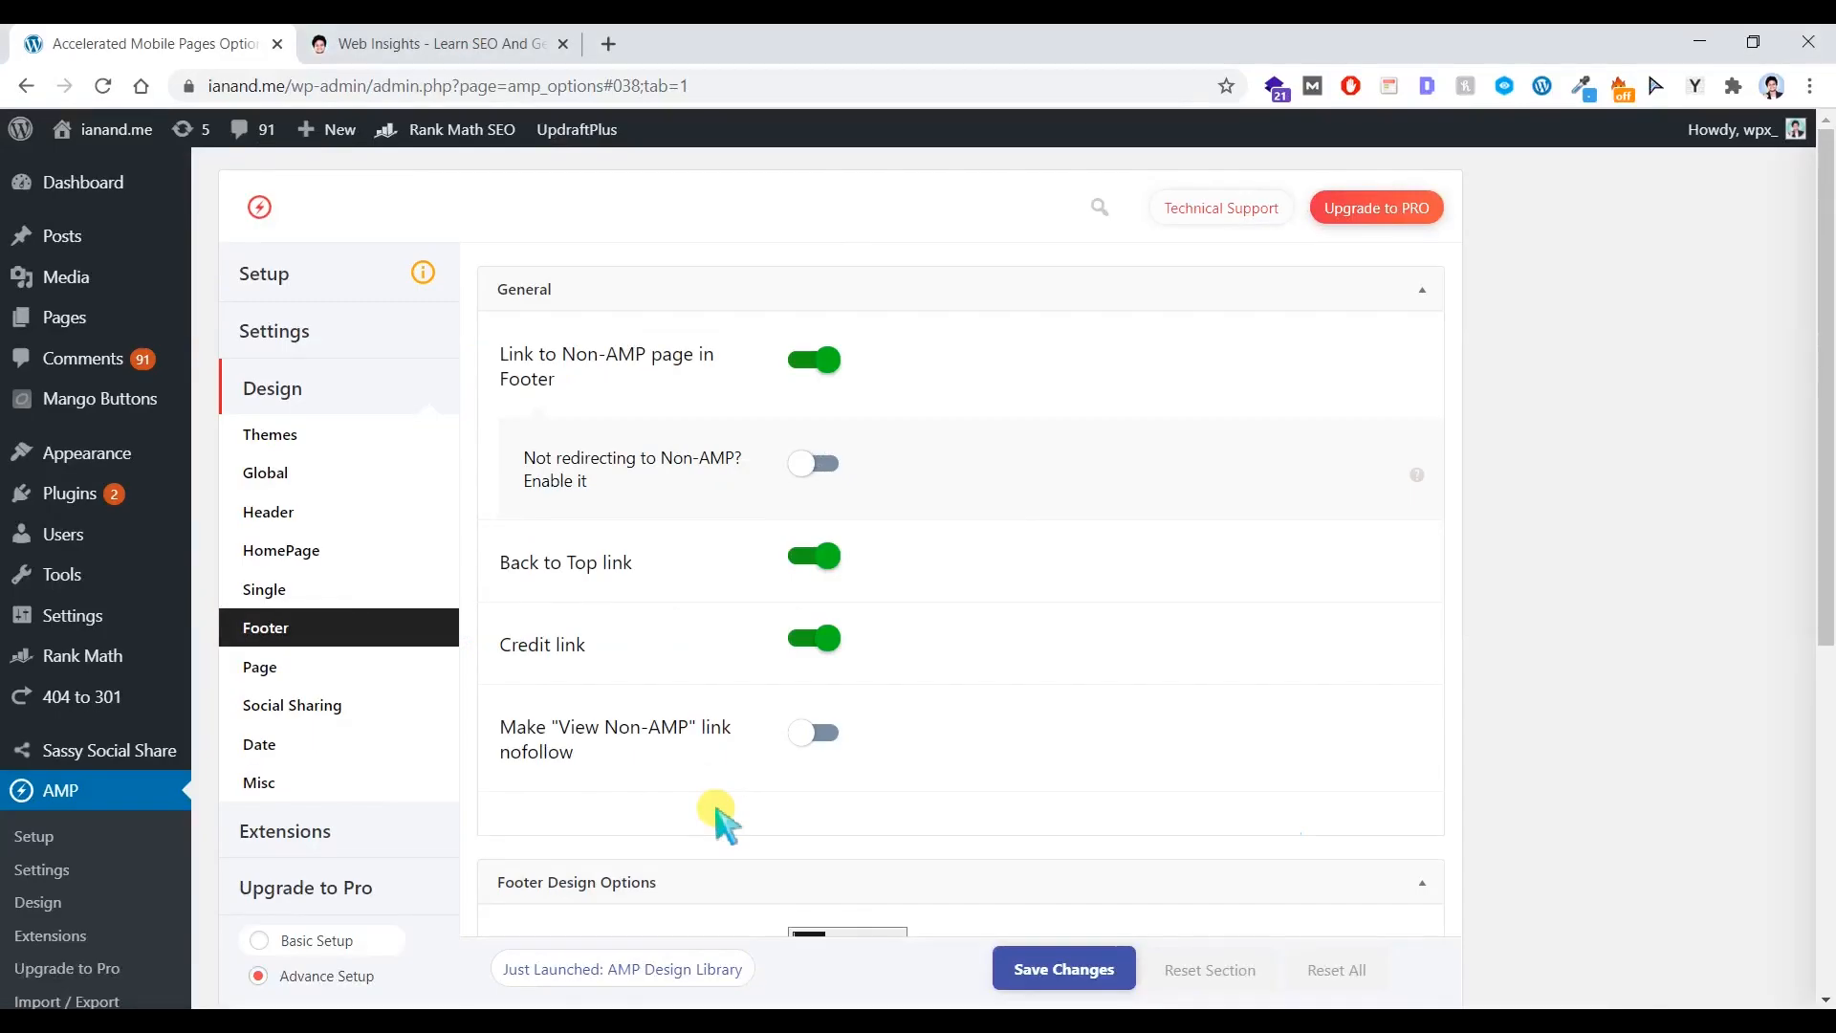
- Examine the General footer toggles and the colour settings under Footer Design Options
{"action": "scroll", "coordinate": [828, 639], "scroll_direction": "down", "scroll_amount": 1}
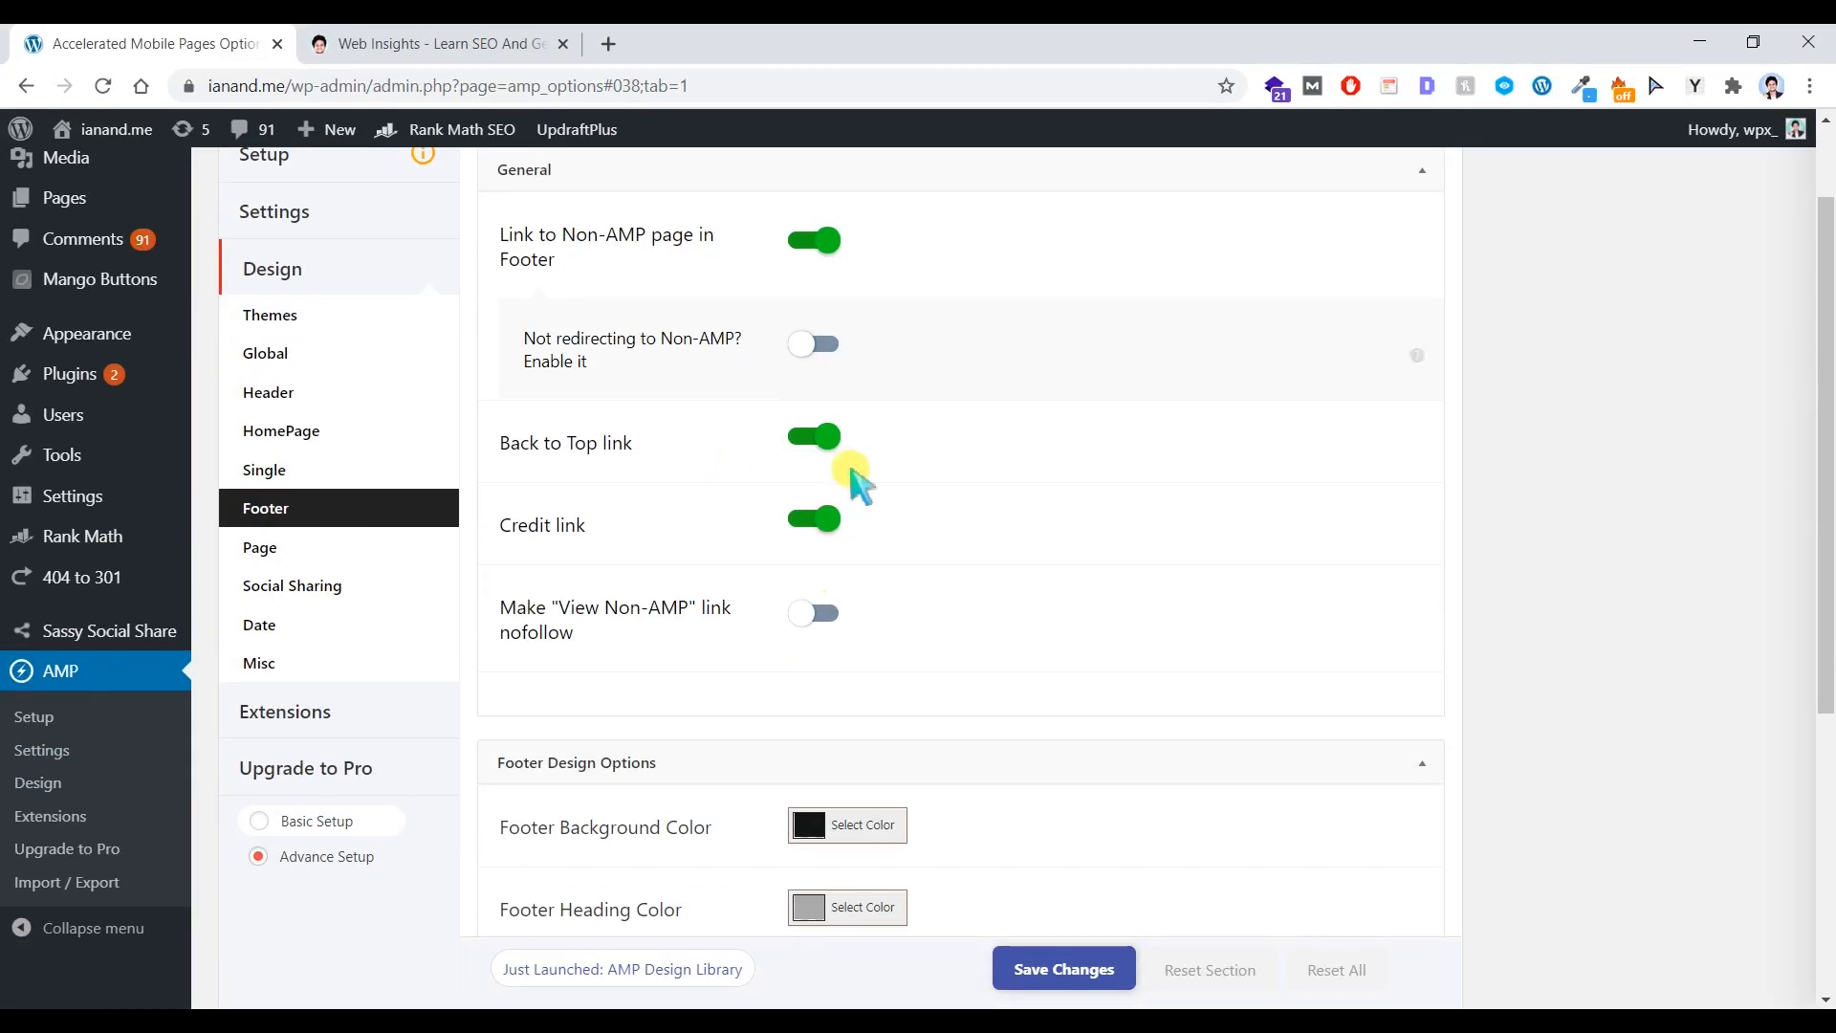
{"action": "scroll", "coordinate": [797, 555], "scroll_direction": "down", "scroll_amount": 2}
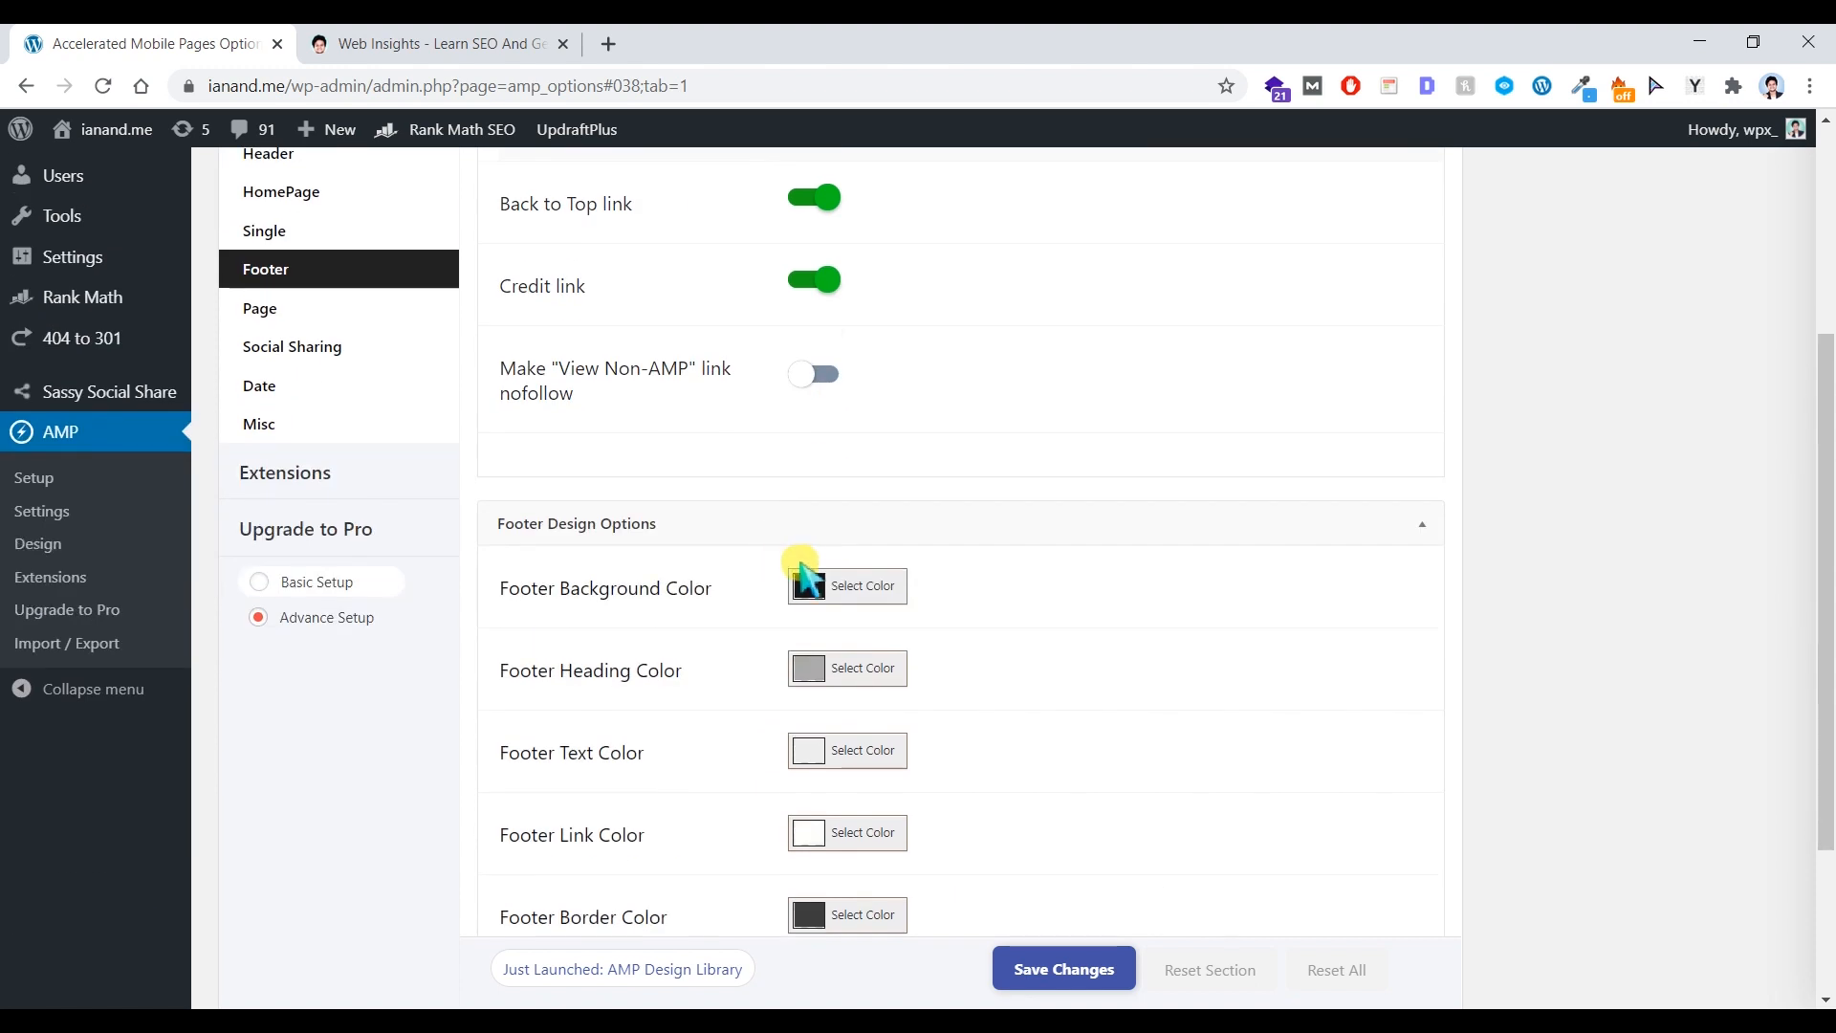
{"action": "scroll", "coordinate": [817, 670], "scroll_direction": "down", "scroll_amount": 2}
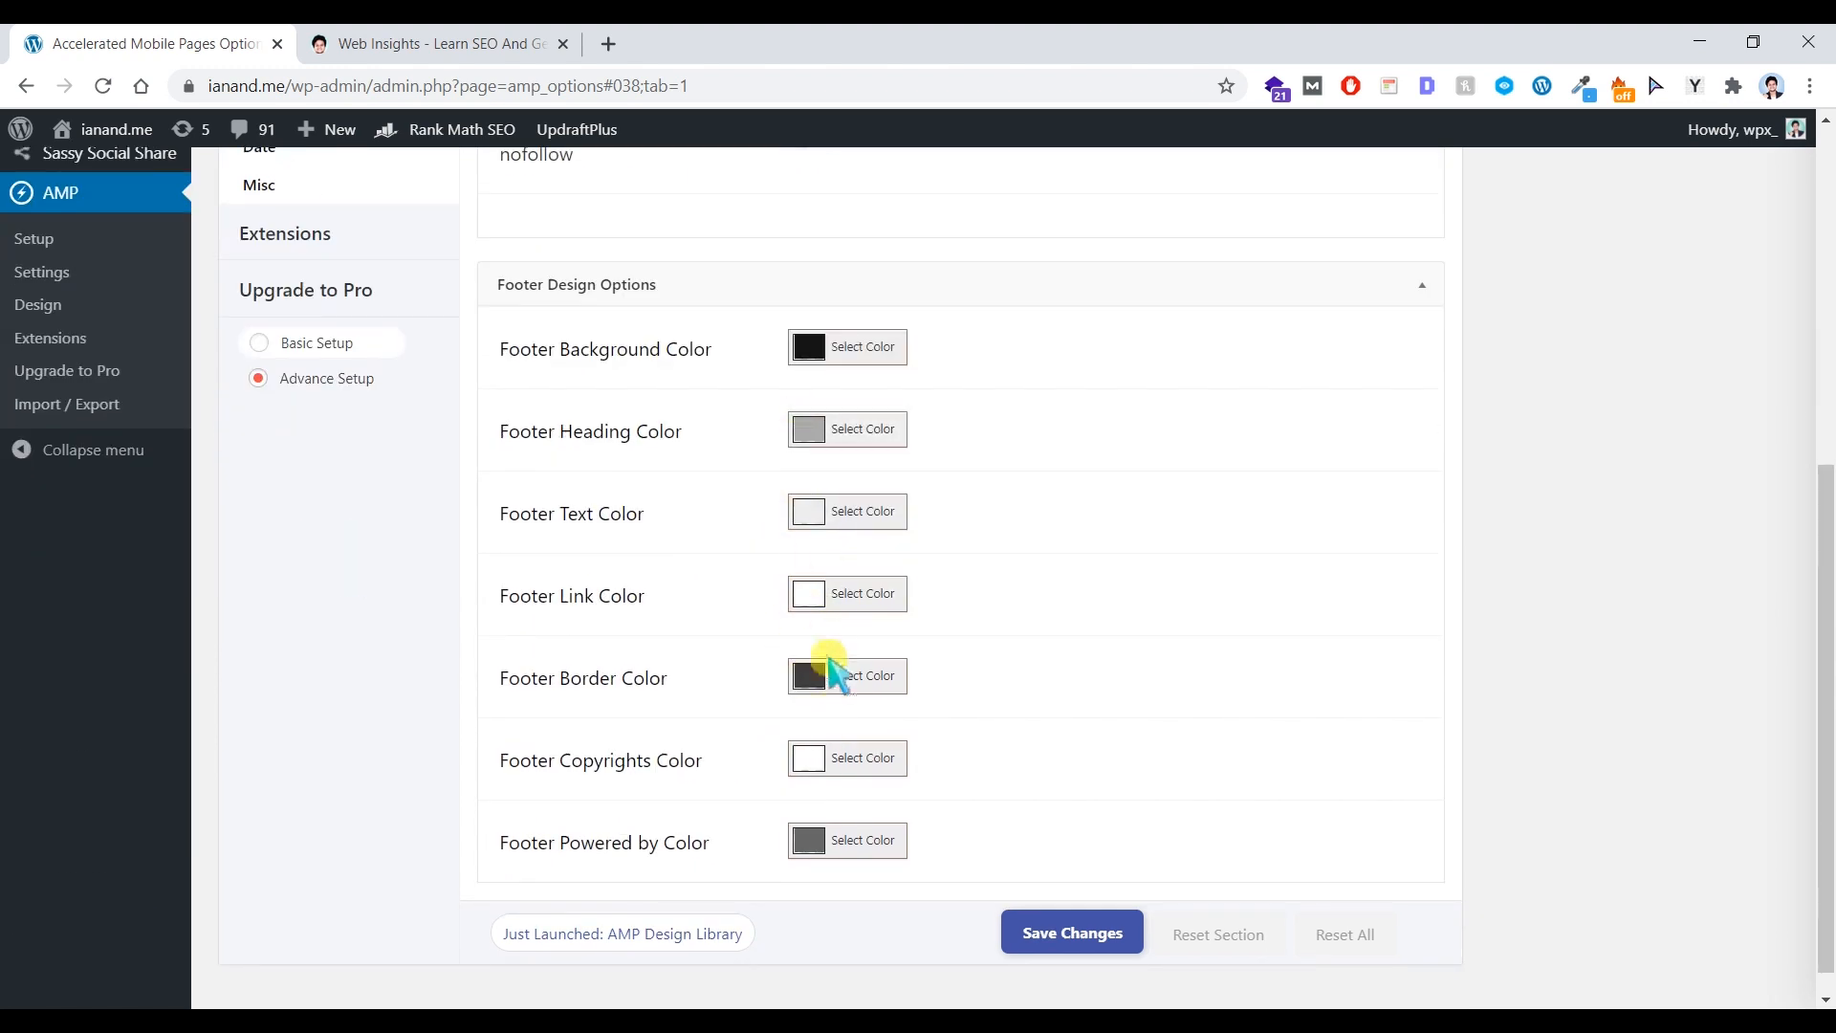
{"action": "scroll", "coordinate": [842, 573], "scroll_direction": "down", "scroll_amount": 1}
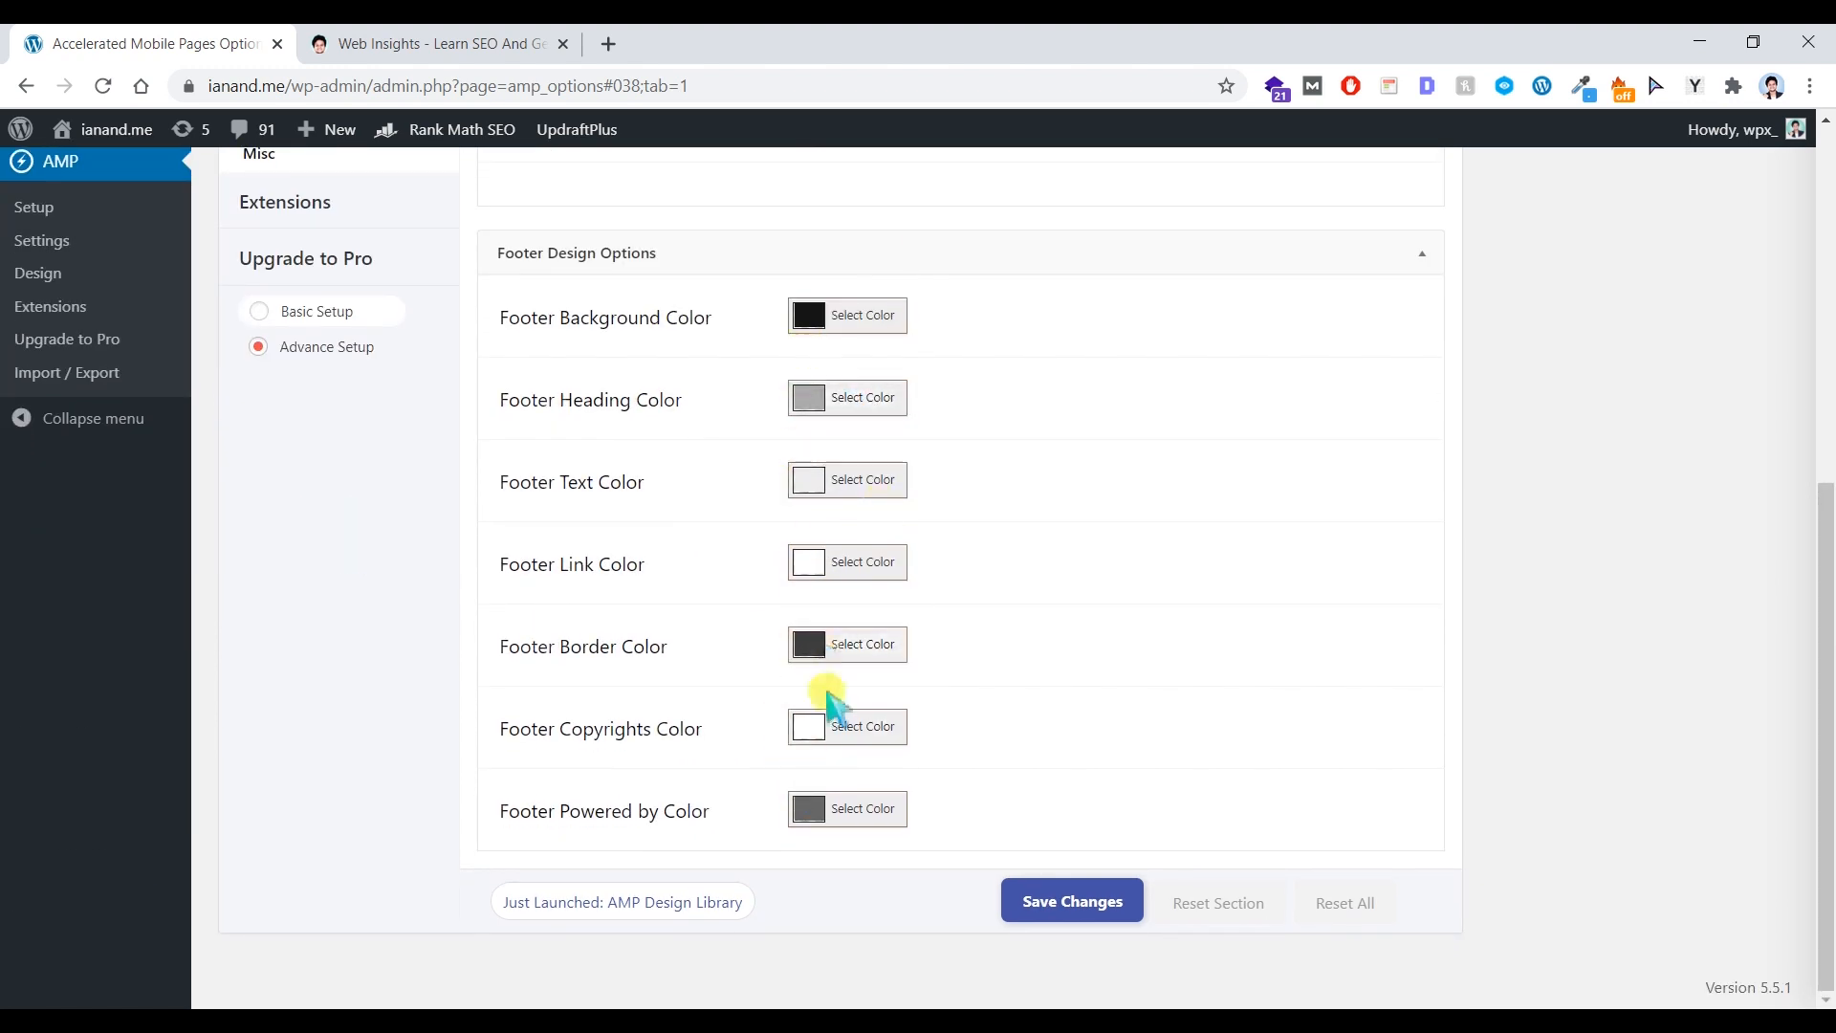
{"action": "scroll", "coordinate": [767, 595], "scroll_direction": "up", "scroll_amount": 5}
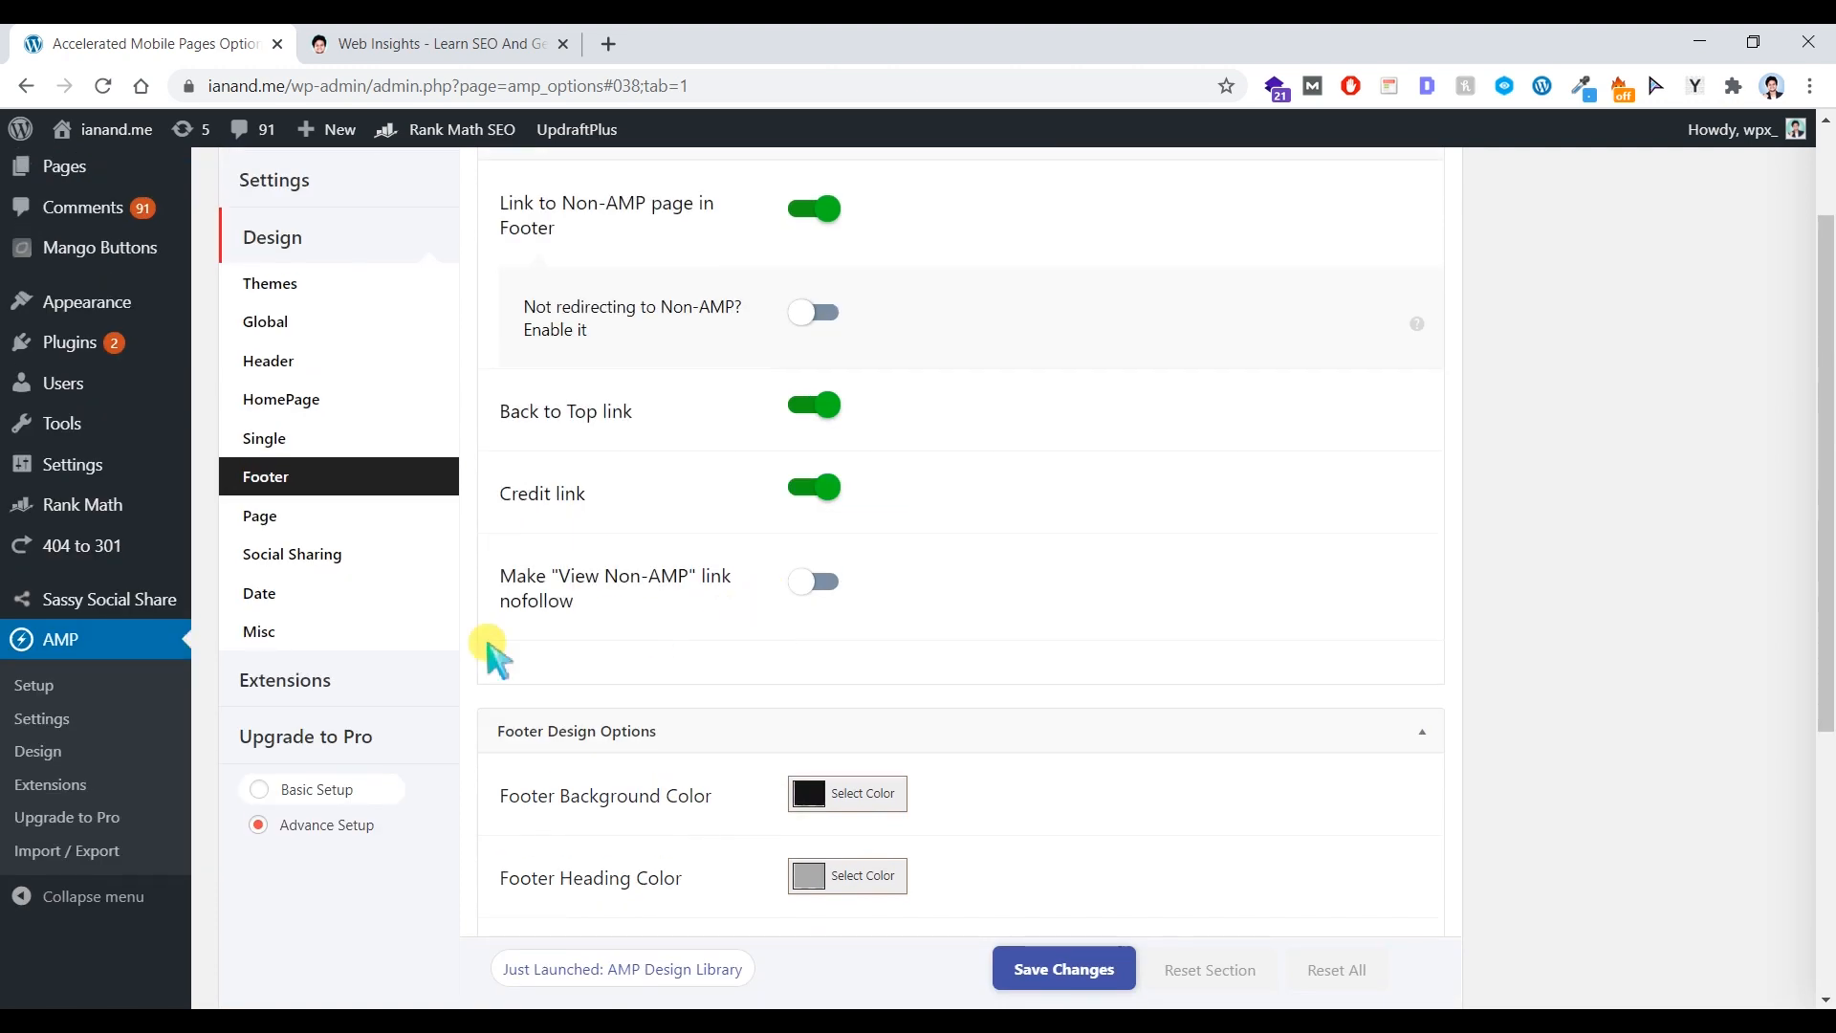
- Open the Social Sharing settings and check the floating and inline share buttons on the AMP post preview
{"action": "left_click", "coordinate": [316, 554]}
{"action": "left_click", "coordinate": [819, 407]}
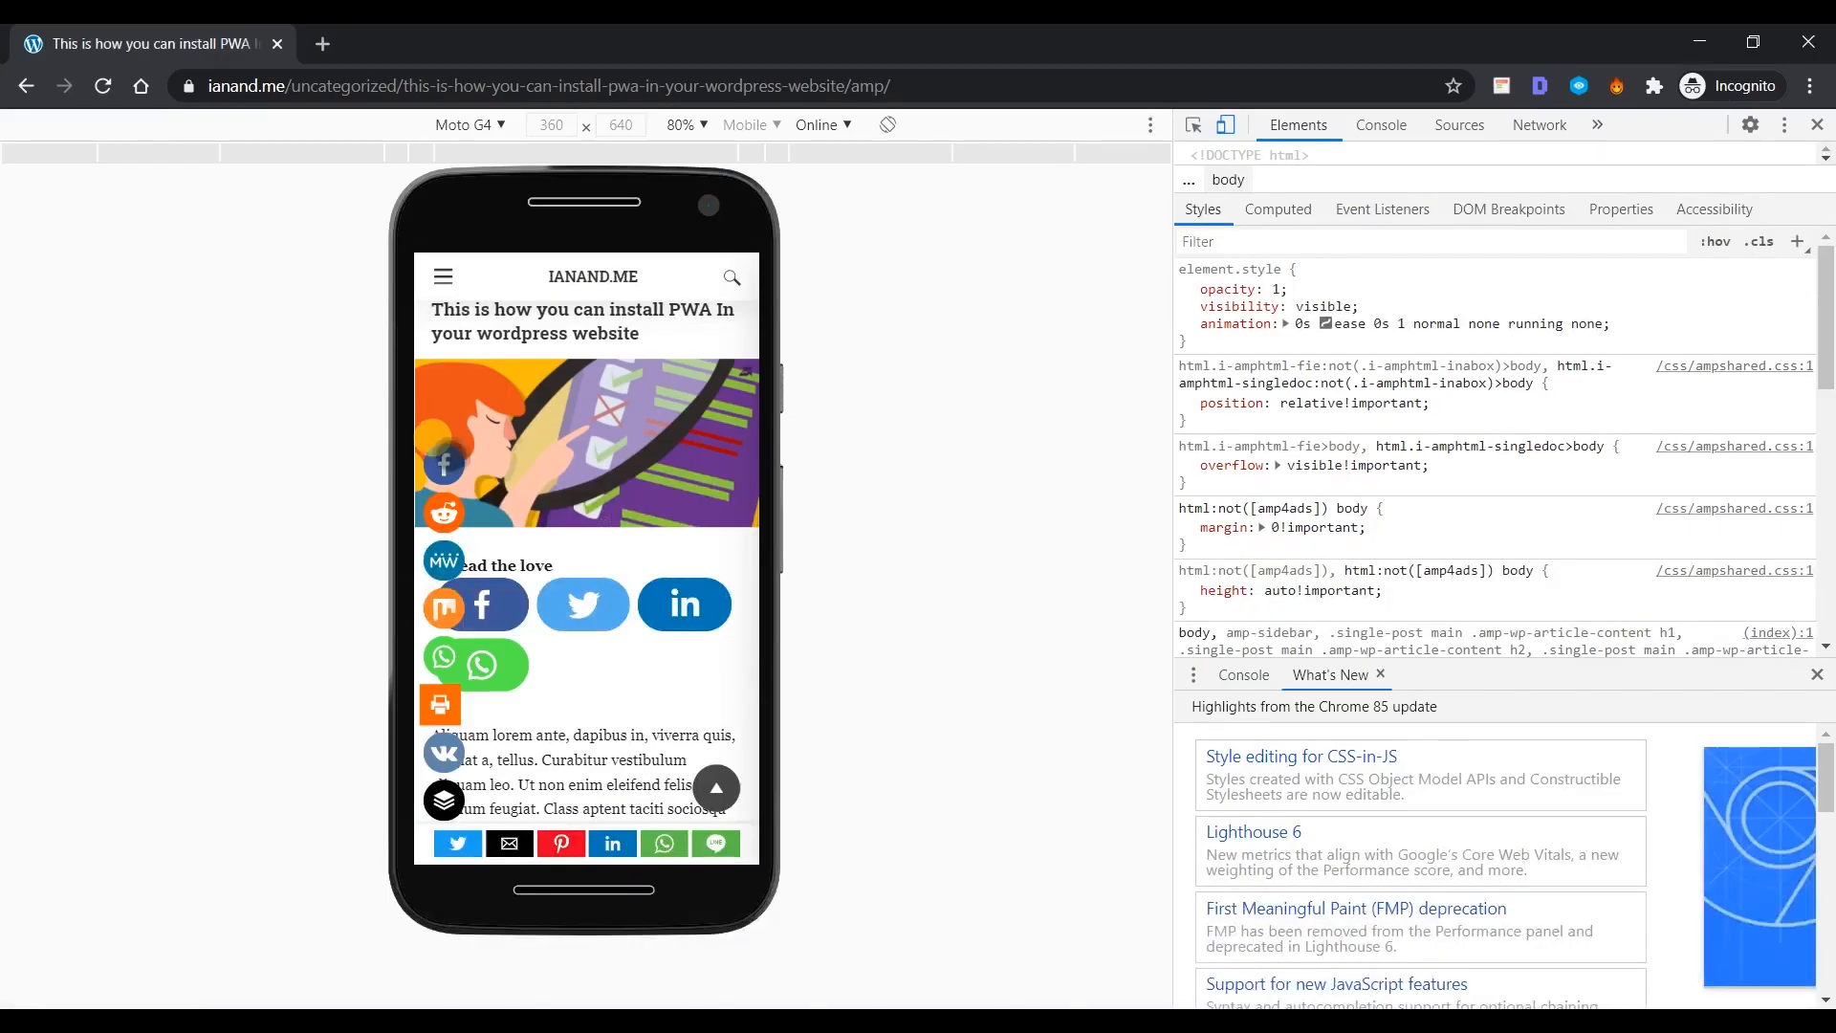
{"action": "scroll", "coordinate": [496, 612], "scroll_direction": "down", "scroll_amount": 2}
{"action": "scroll", "coordinate": [497, 612], "scroll_direction": "up", "scroll_amount": 2}
{"action": "scroll", "coordinate": [492, 597], "scroll_direction": "down", "scroll_amount": 2}
{"action": "scroll", "coordinate": [490, 588], "scroll_direction": "up", "scroll_amount": 2}
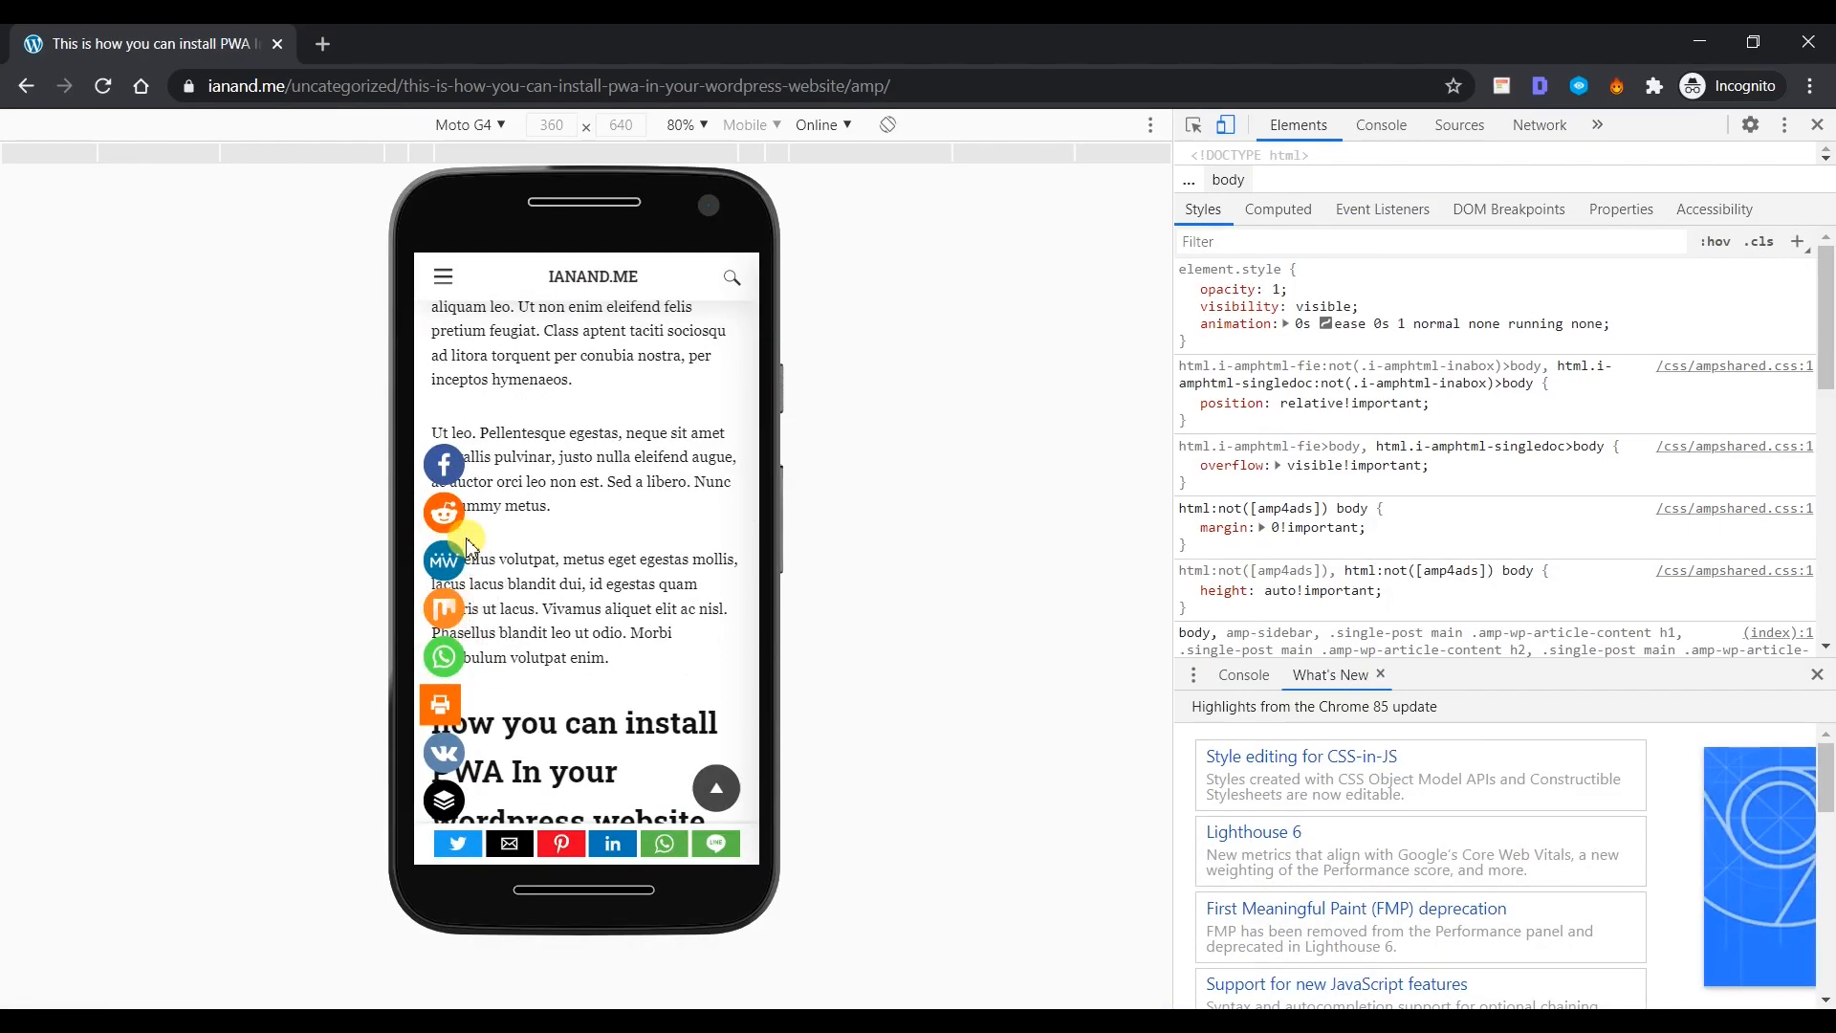
- Turn off Social Share in the Social Settings and review the AddThis Share Buttons and Sticky Social options
{"action": "key", "text": "alt+Tab"}
{"action": "left_click", "coordinate": [813, 404]}
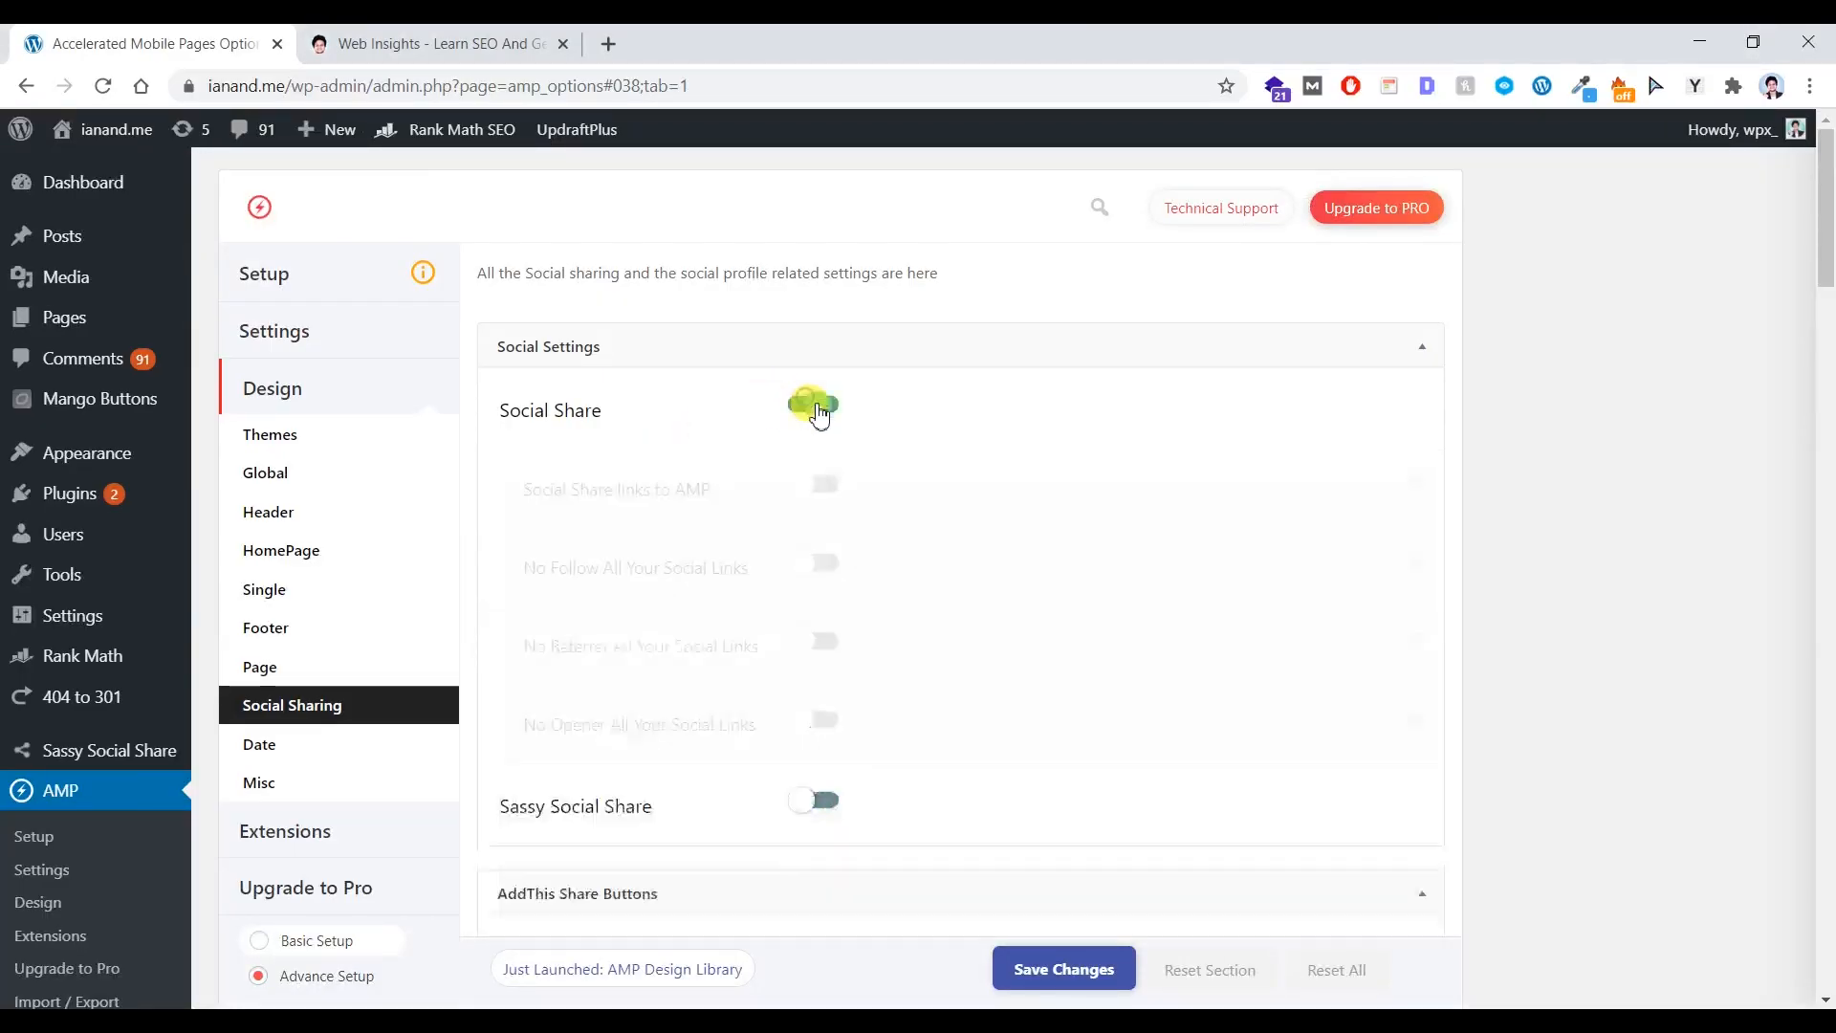
{"action": "left_click", "coordinate": [809, 403]}
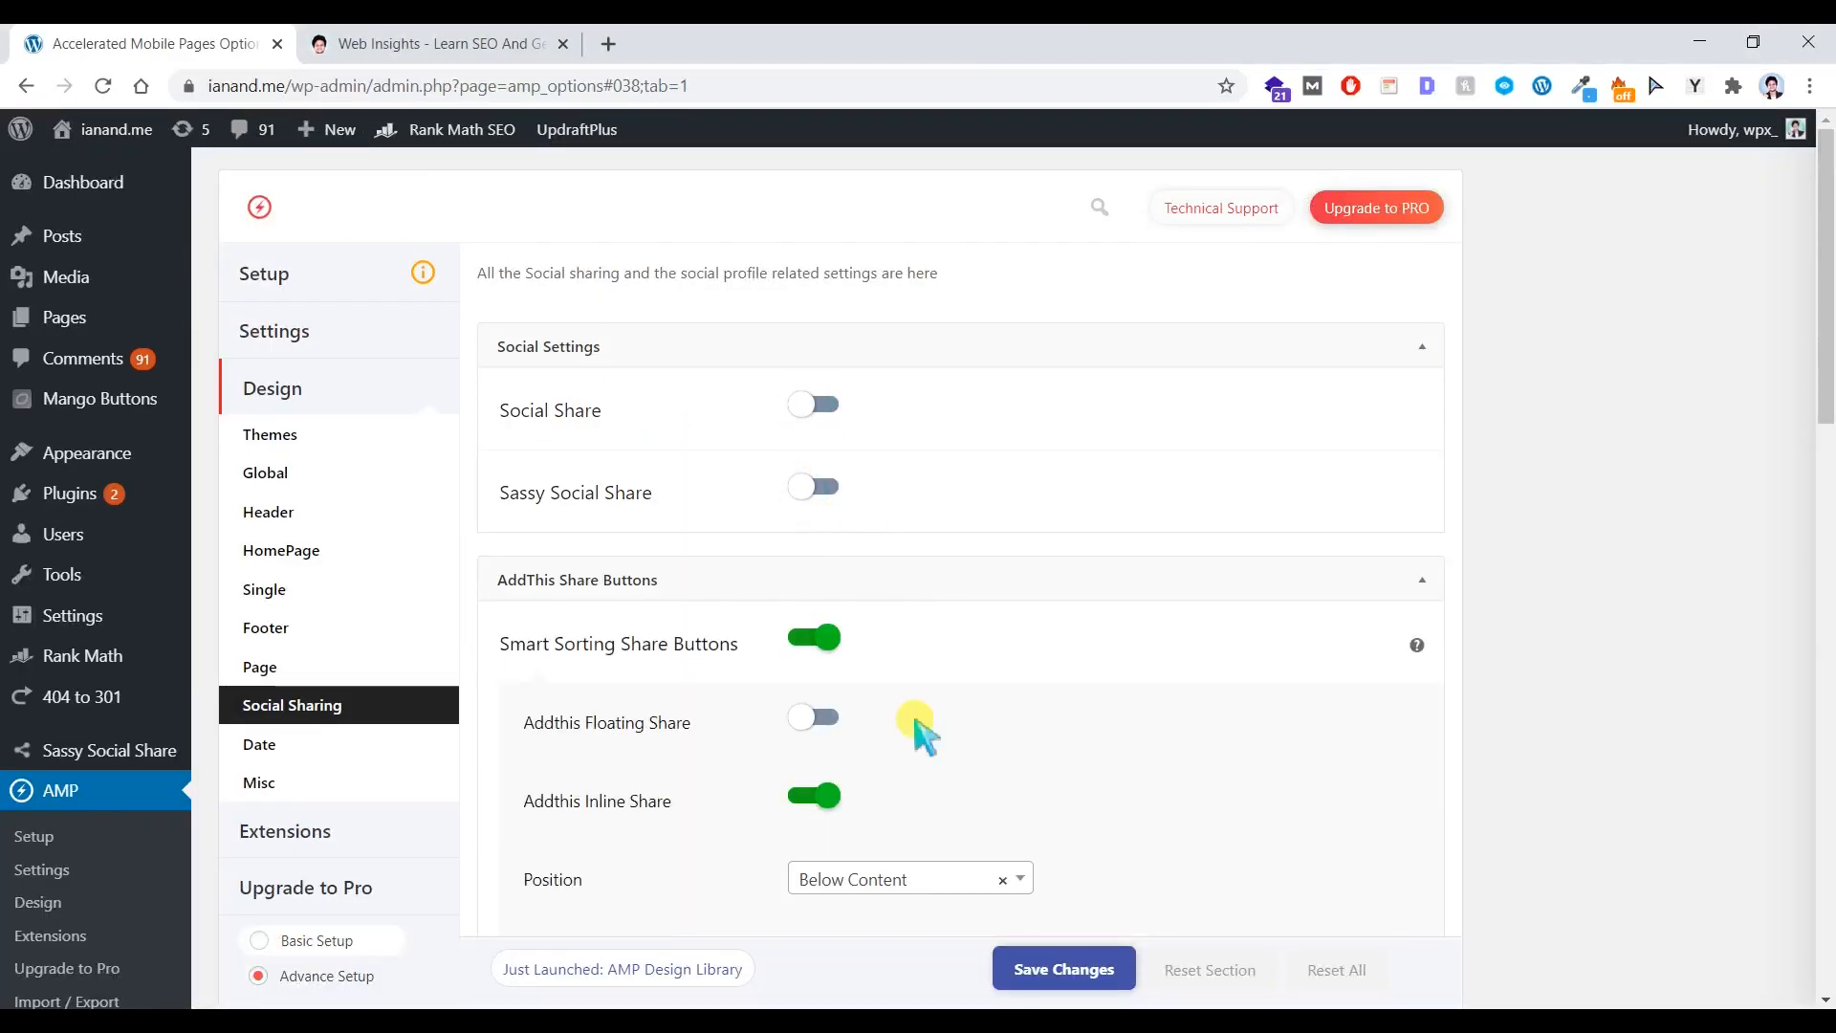
{"action": "scroll", "coordinate": [1004, 880], "scroll_direction": "down", "scroll_amount": 2}
{"action": "scroll", "coordinate": [1013, 822], "scroll_direction": "down", "scroll_amount": 2}
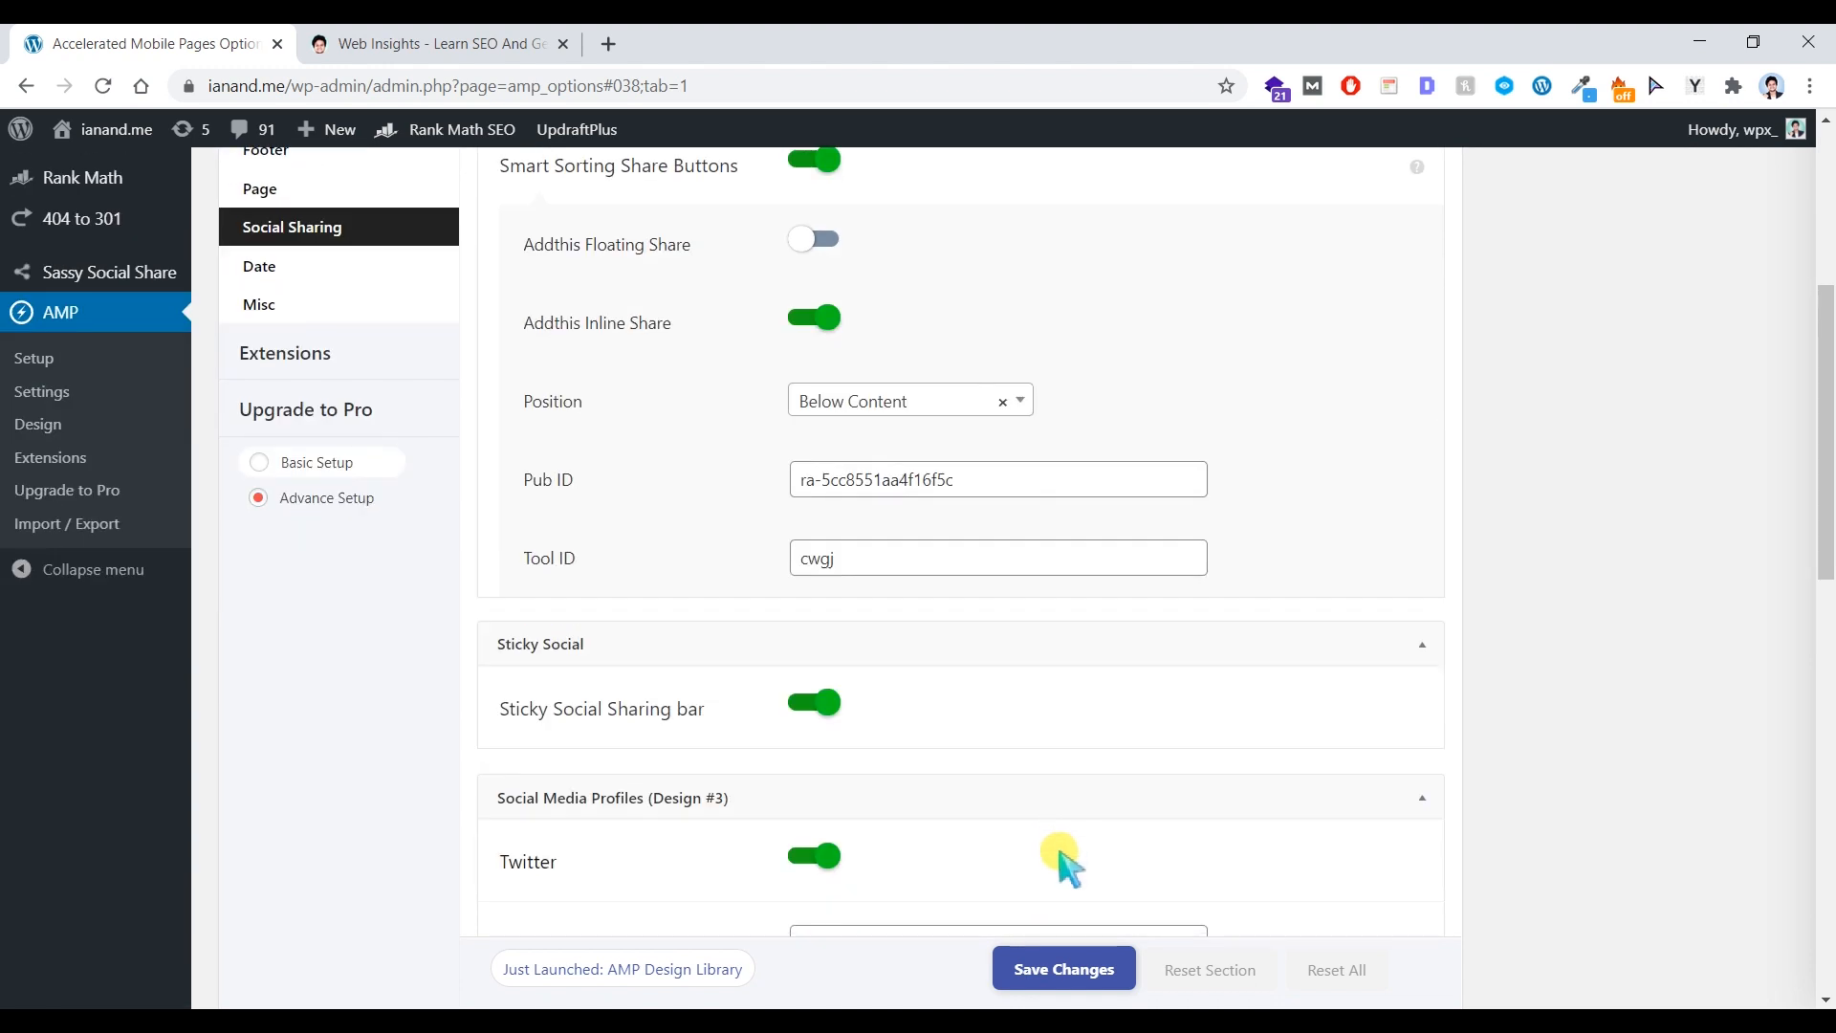
- Review the Social Media Profiles toggles and URL fields, including Twitter, Facebook, Pintrest and Youtube
{"action": "scroll", "coordinate": [838, 746], "scroll_direction": "down", "scroll_amount": 5}
{"action": "left_click", "coordinate": [869, 475]}
{"action": "left_click", "coordinate": [793, 629]}
{"action": "left_click_drag", "start_coordinate": [821, 630], "coordinate": [783, 636]}
{"action": "scroll", "coordinate": [809, 670], "scroll_direction": "down", "scroll_amount": 3}
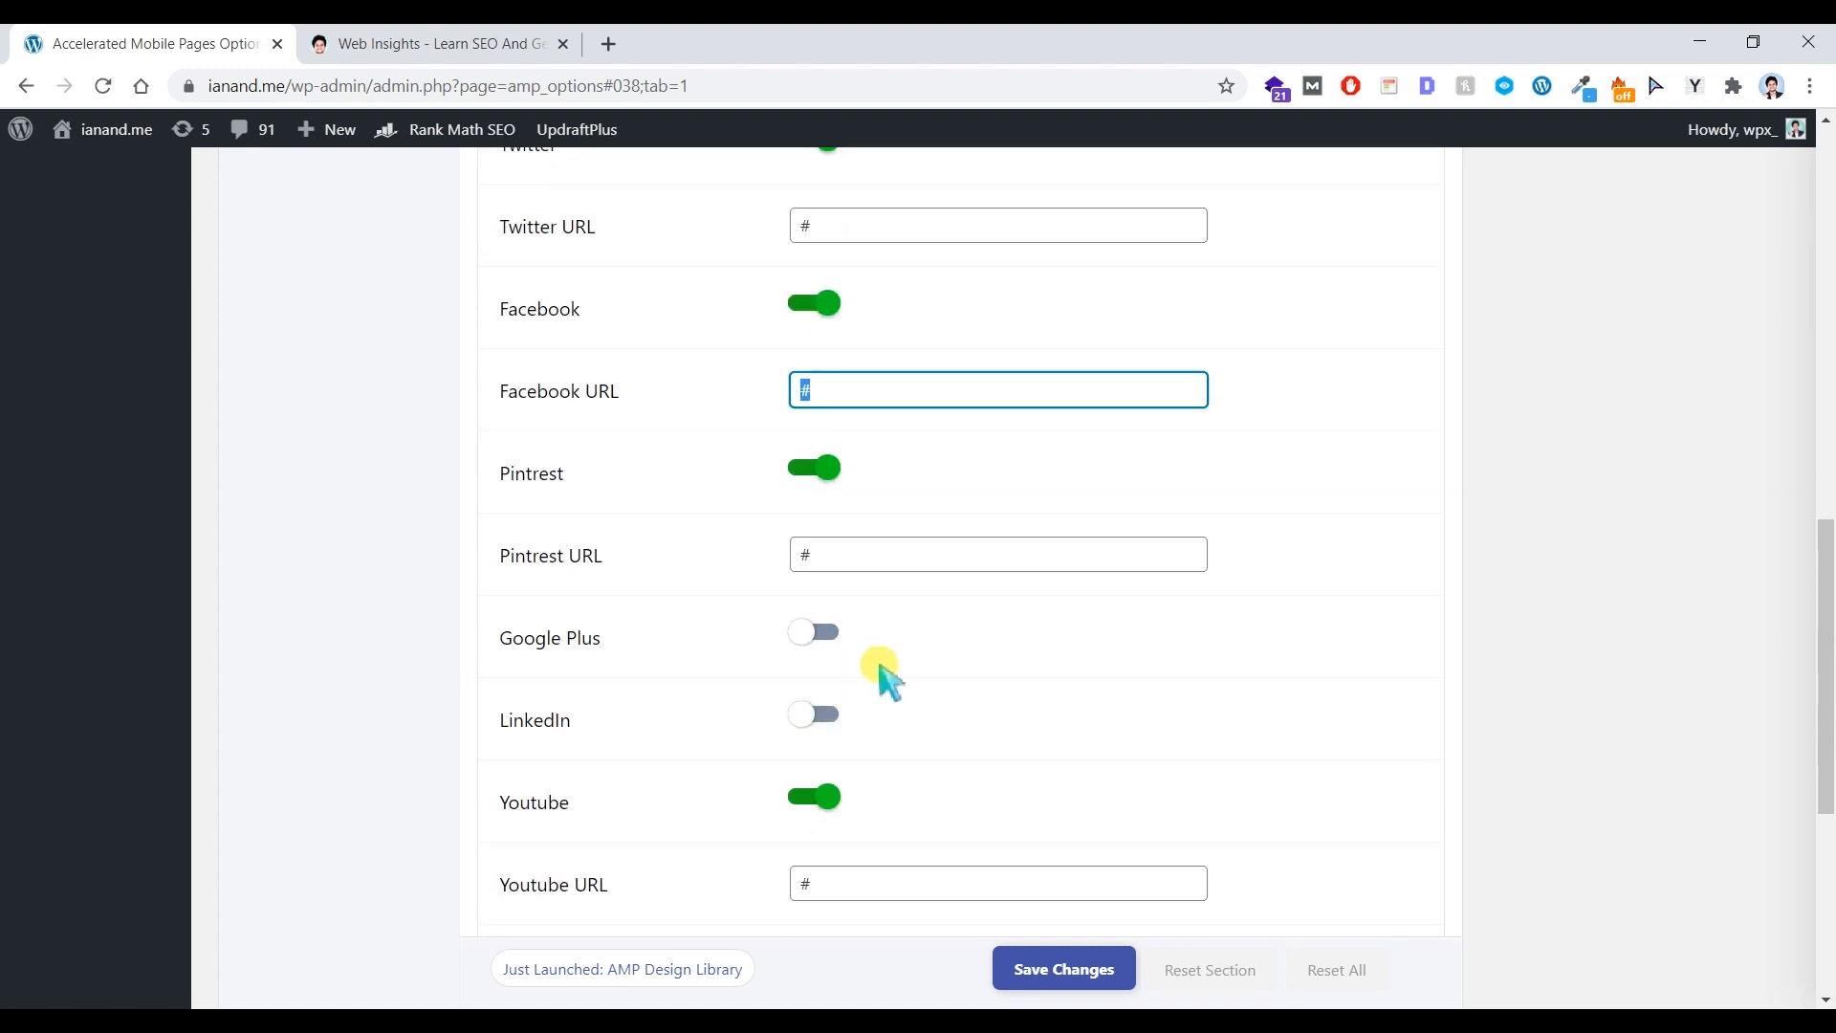
{"action": "scroll", "coordinate": [880, 667], "scroll_direction": "down", "scroll_amount": 3}
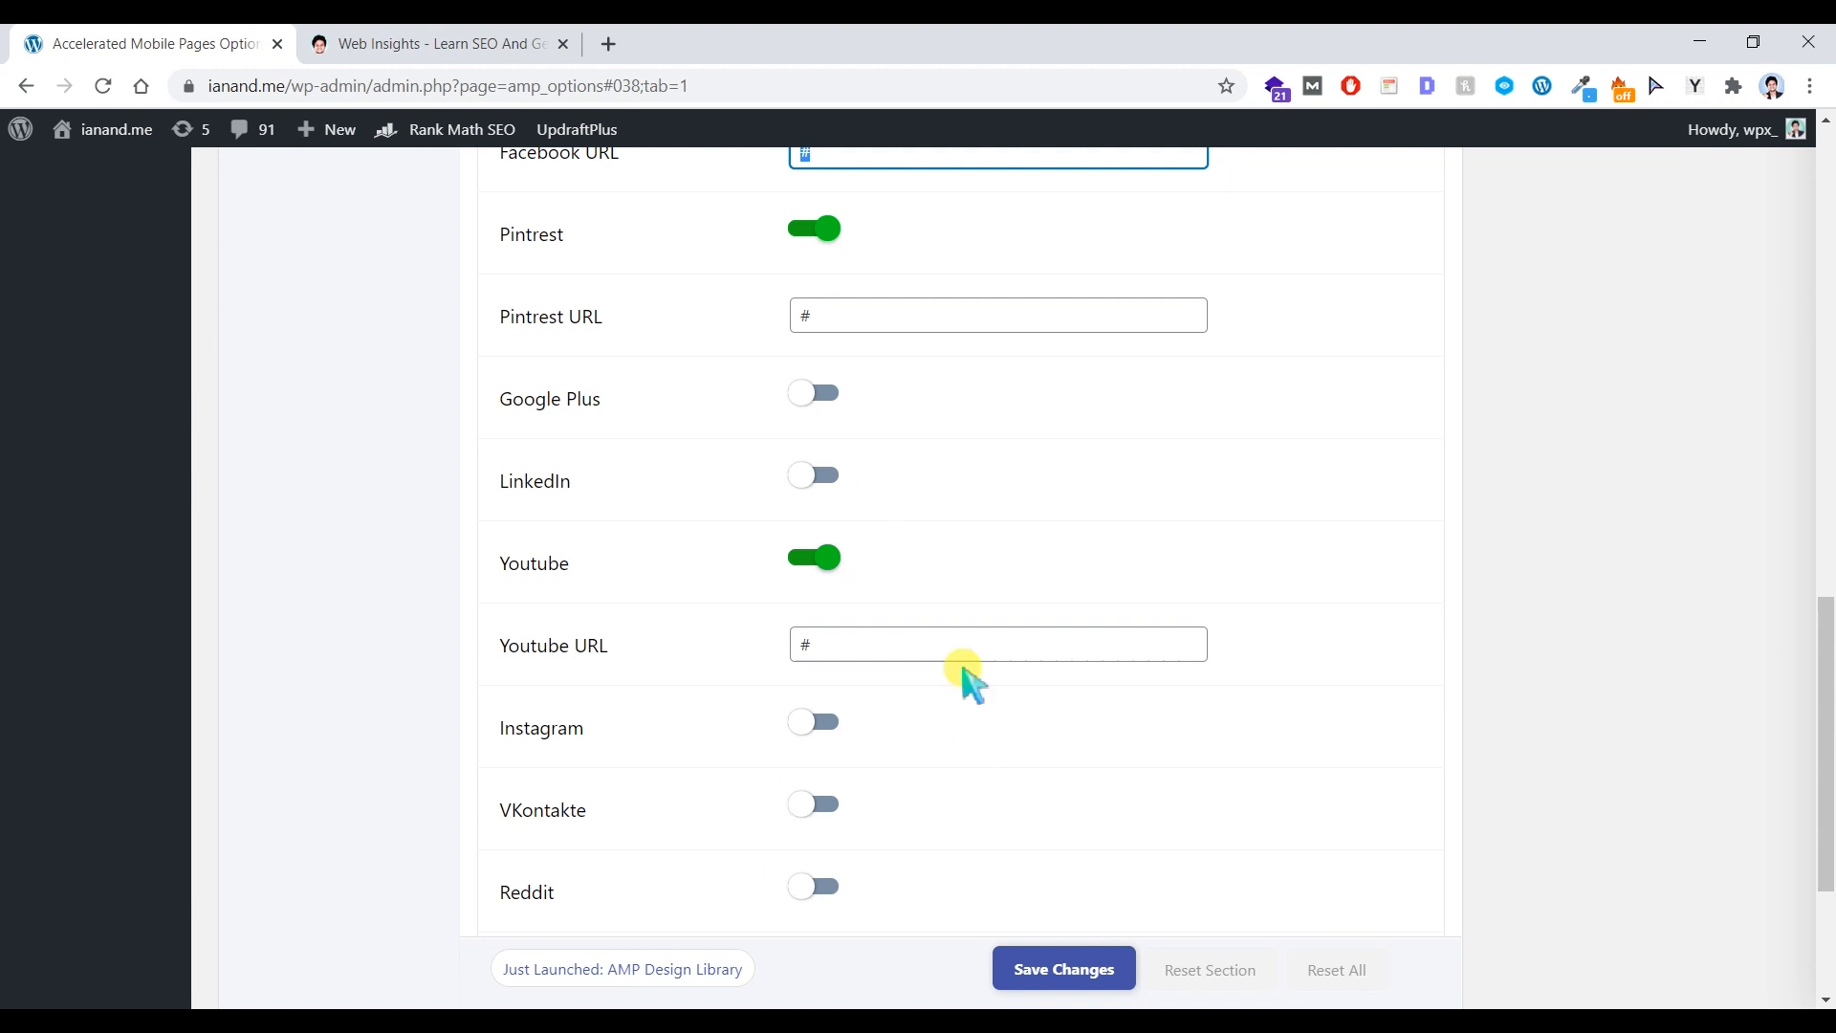
{"action": "scroll", "coordinate": [971, 680], "scroll_direction": "down", "scroll_amount": 3}
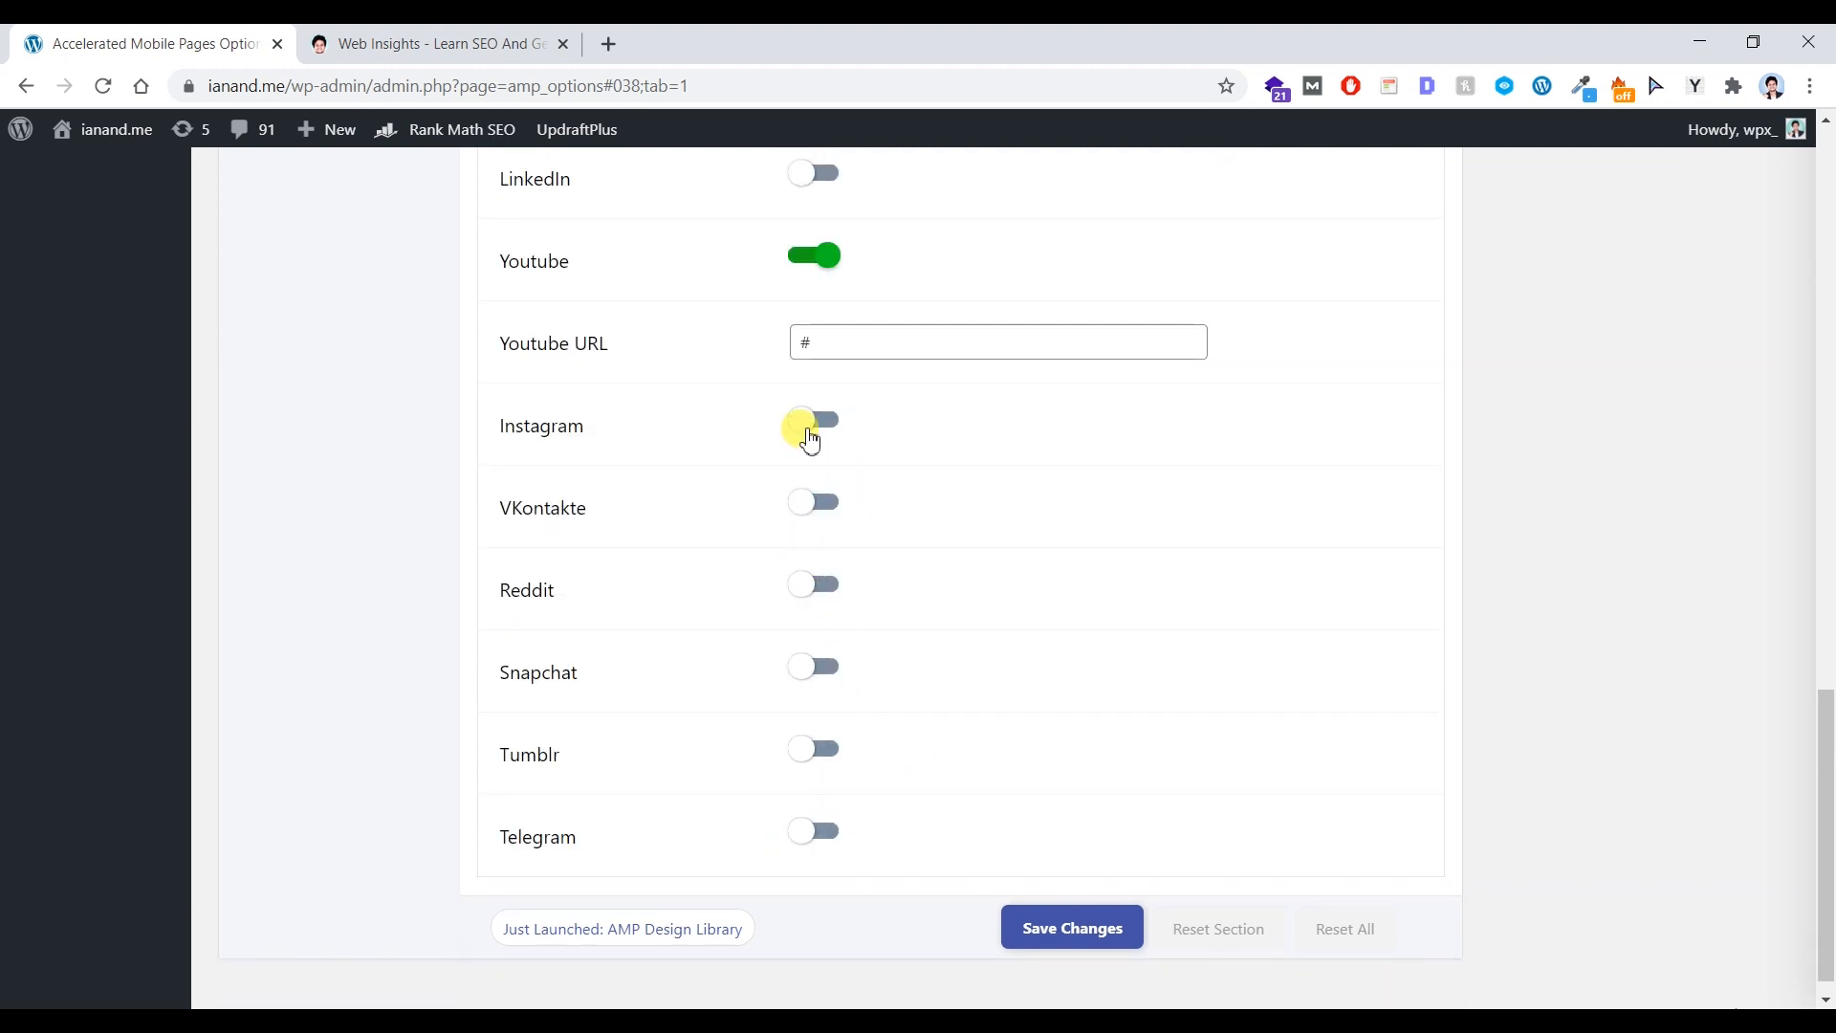
- Turn on the Instagram profile, leave its URL blank, and save the Social Sharing settings
{"action": "left_click", "coordinate": [809, 427]}
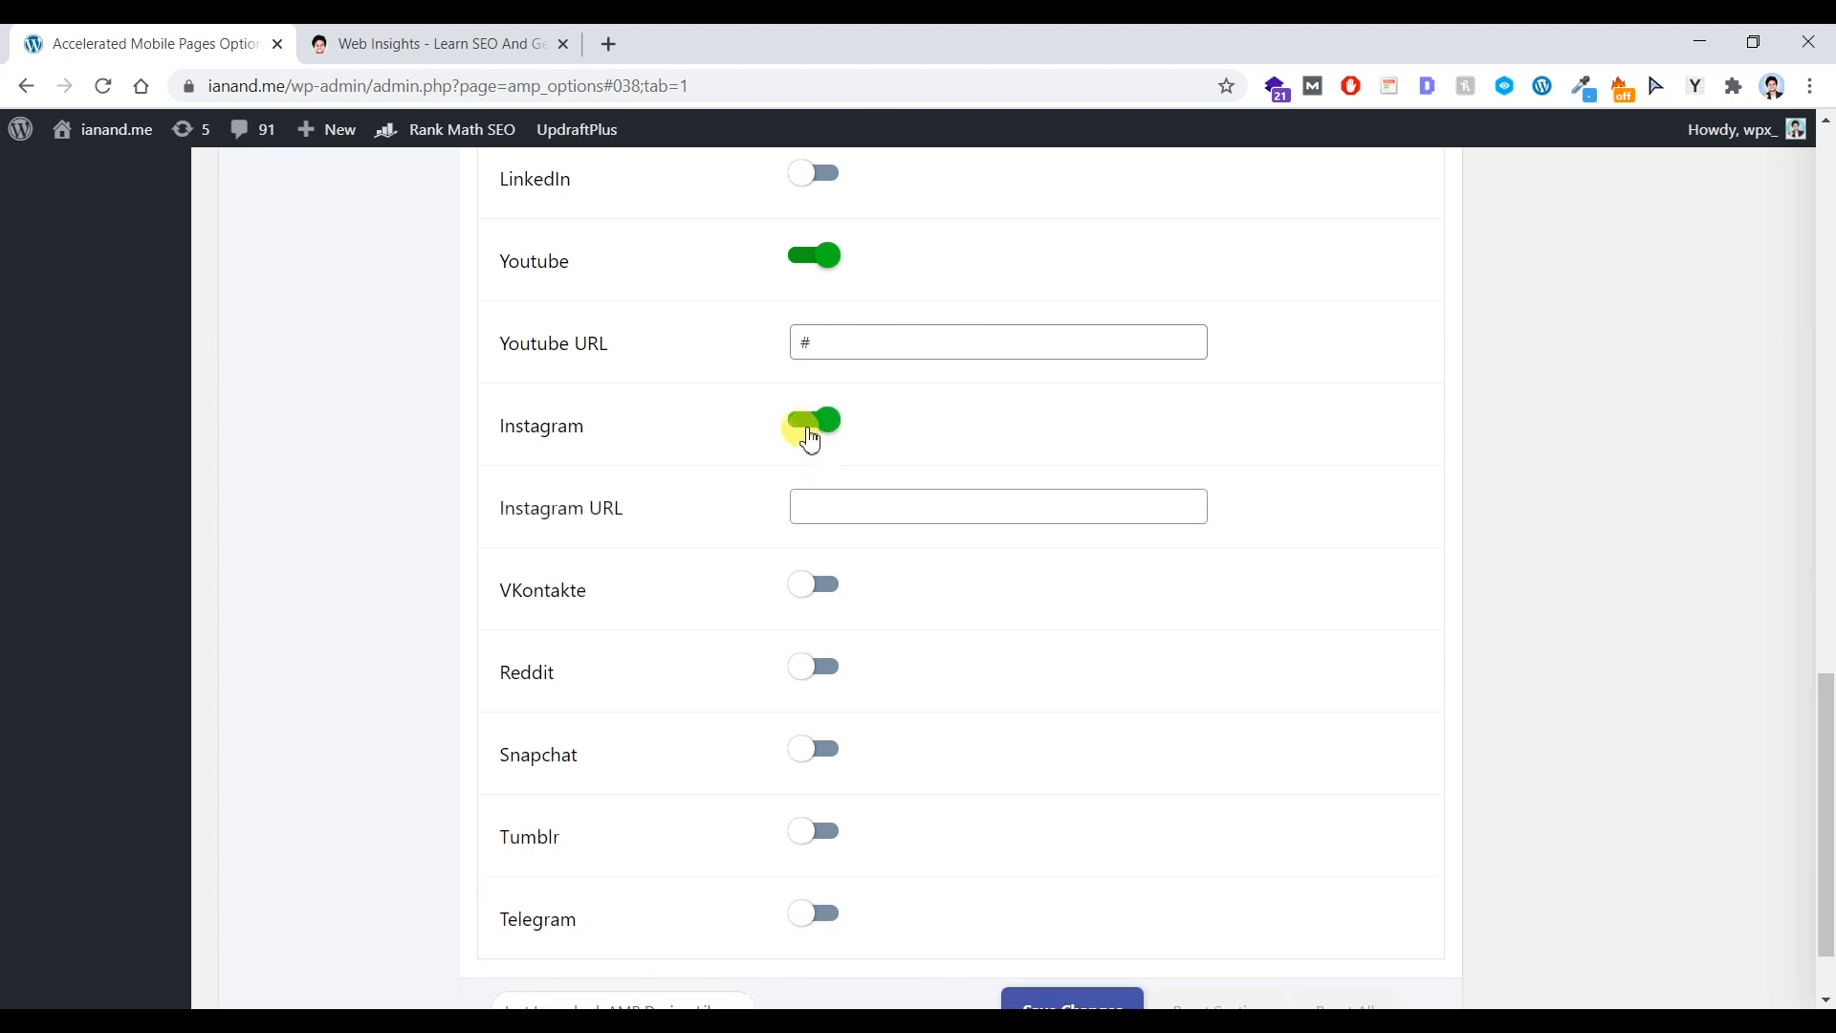
{"action": "left_click", "coordinate": [873, 507]}
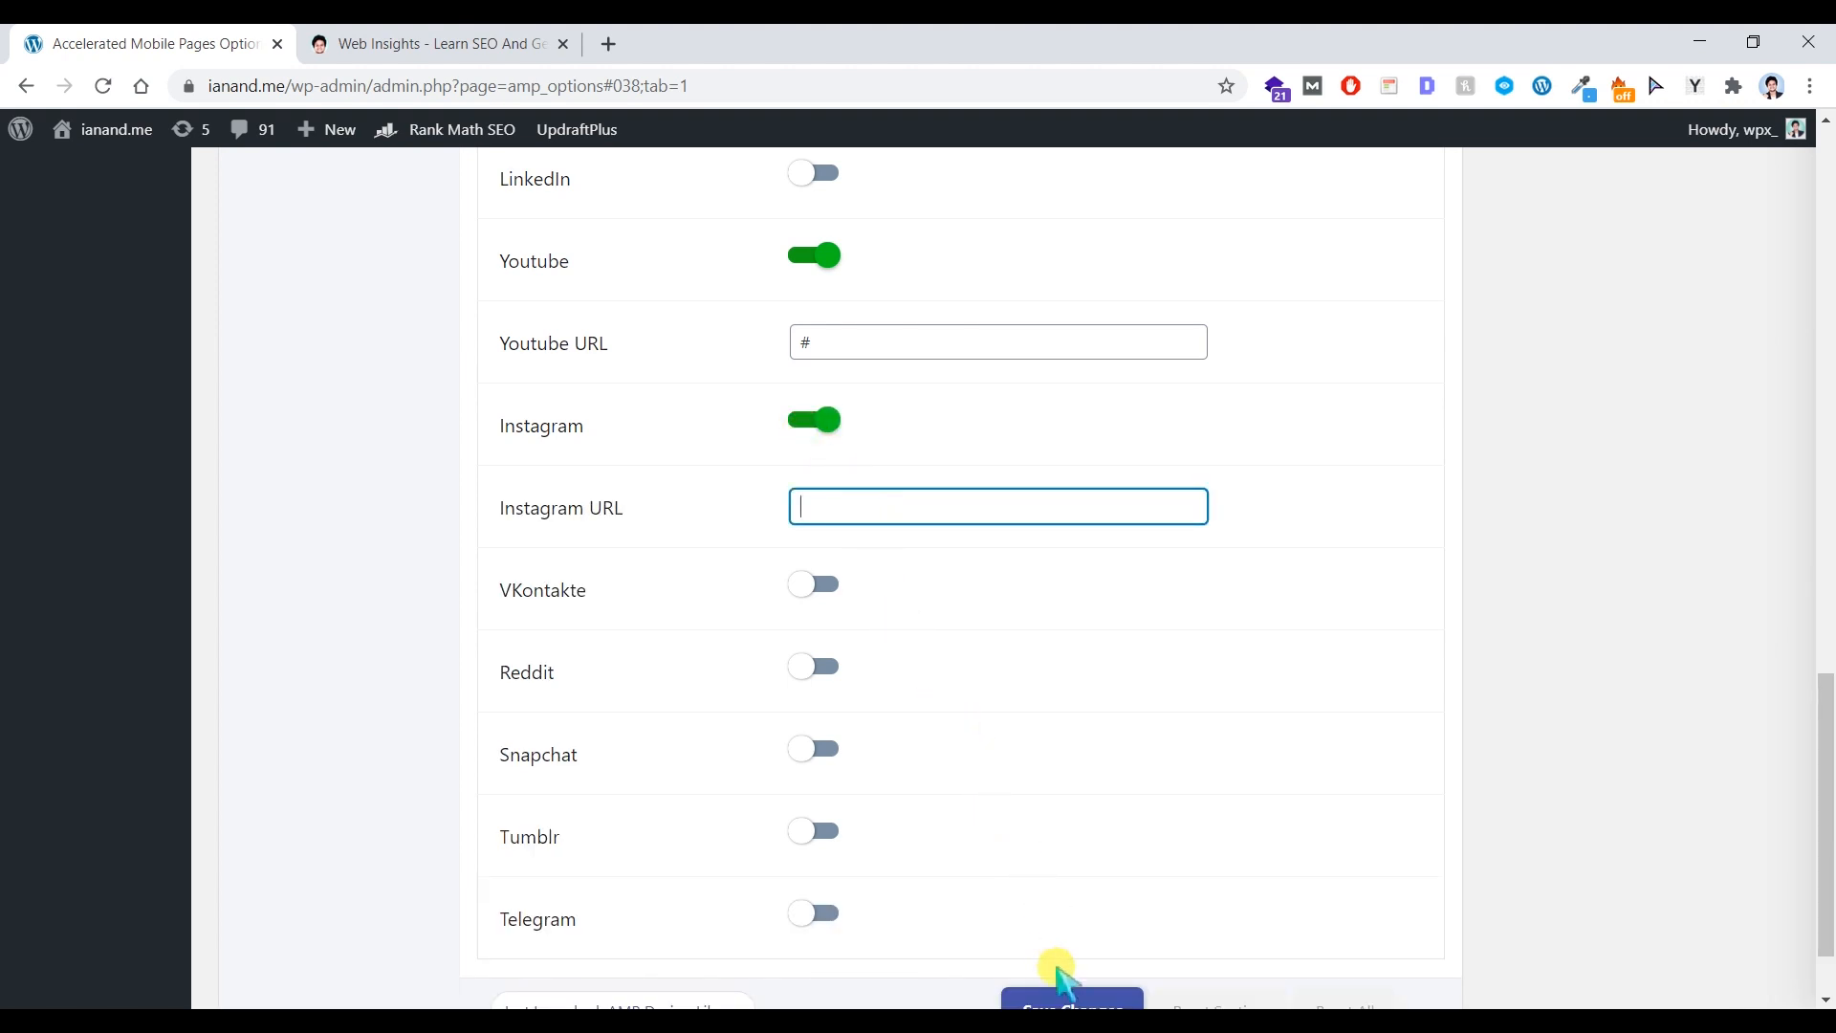
{"action": "scroll", "coordinate": [1062, 966], "scroll_direction": "down", "scroll_amount": 2}
{"action": "left_click", "coordinate": [1098, 901]}
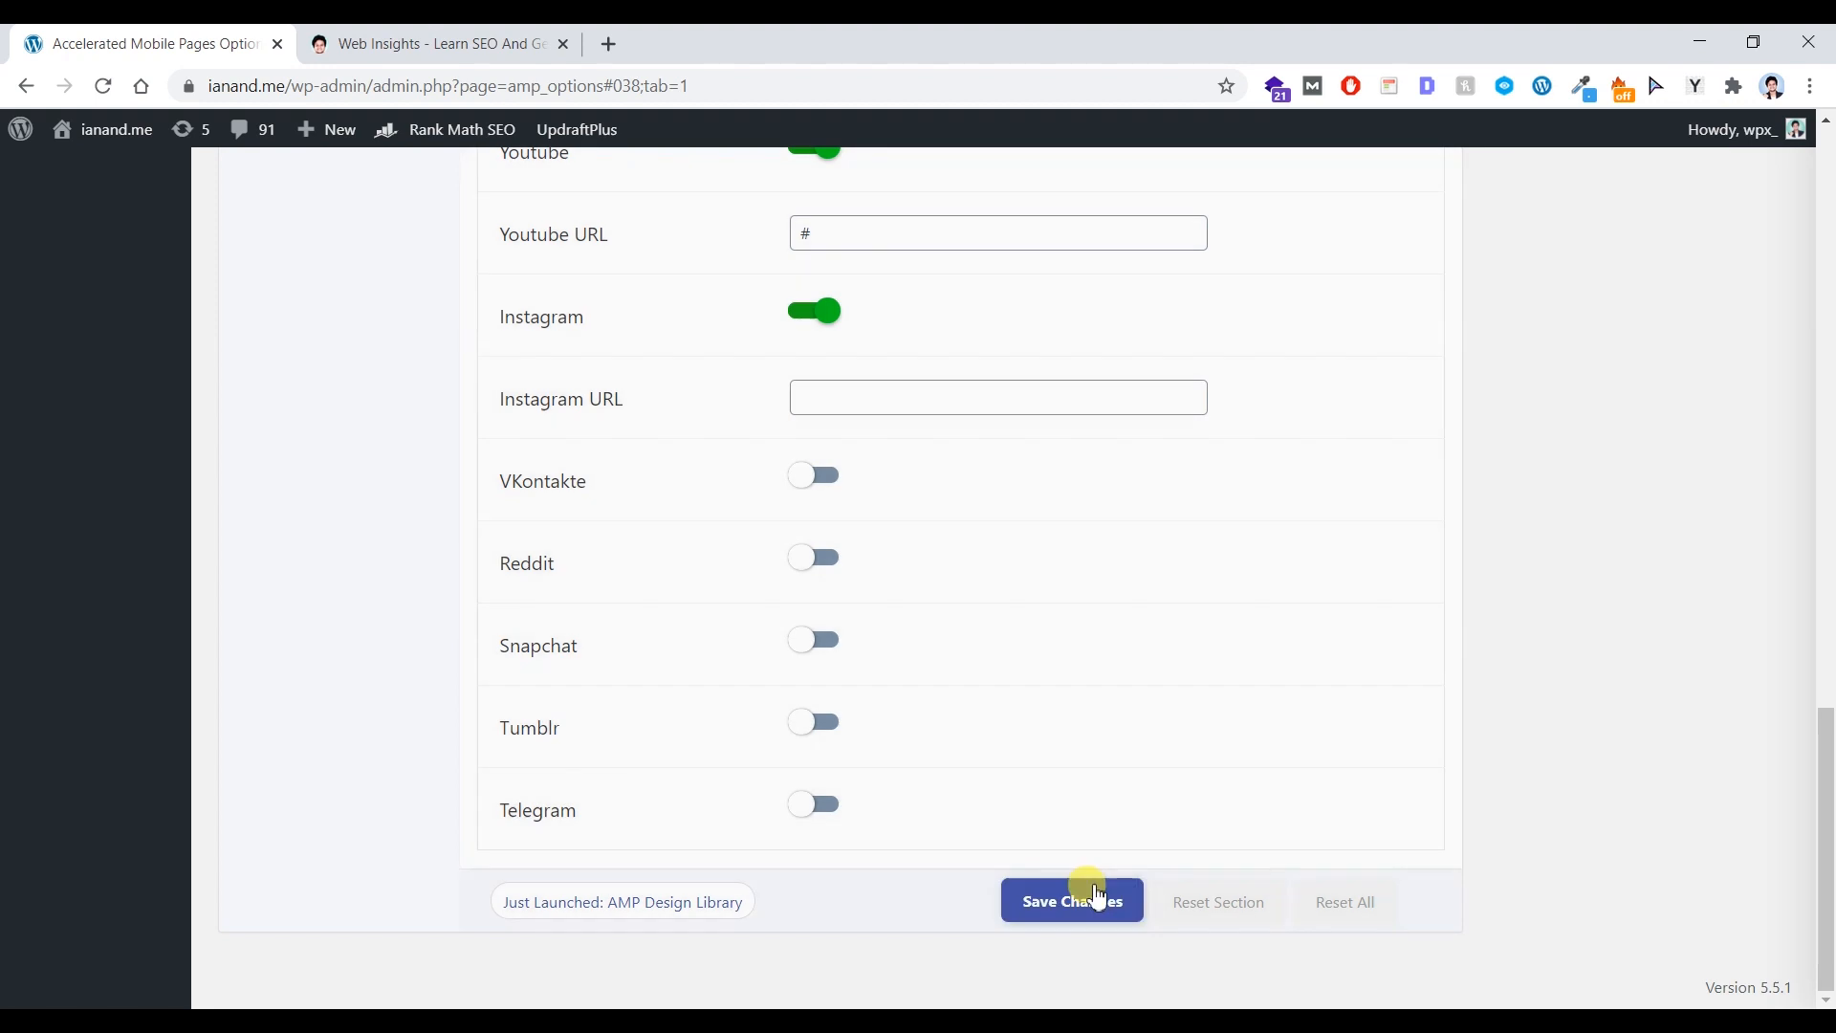
- Turn on Date in Posts in the Date design settings and RTL Support in the Misc design settings
{"action": "scroll", "coordinate": [720, 519], "scroll_direction": "up", "scroll_amount": 13}
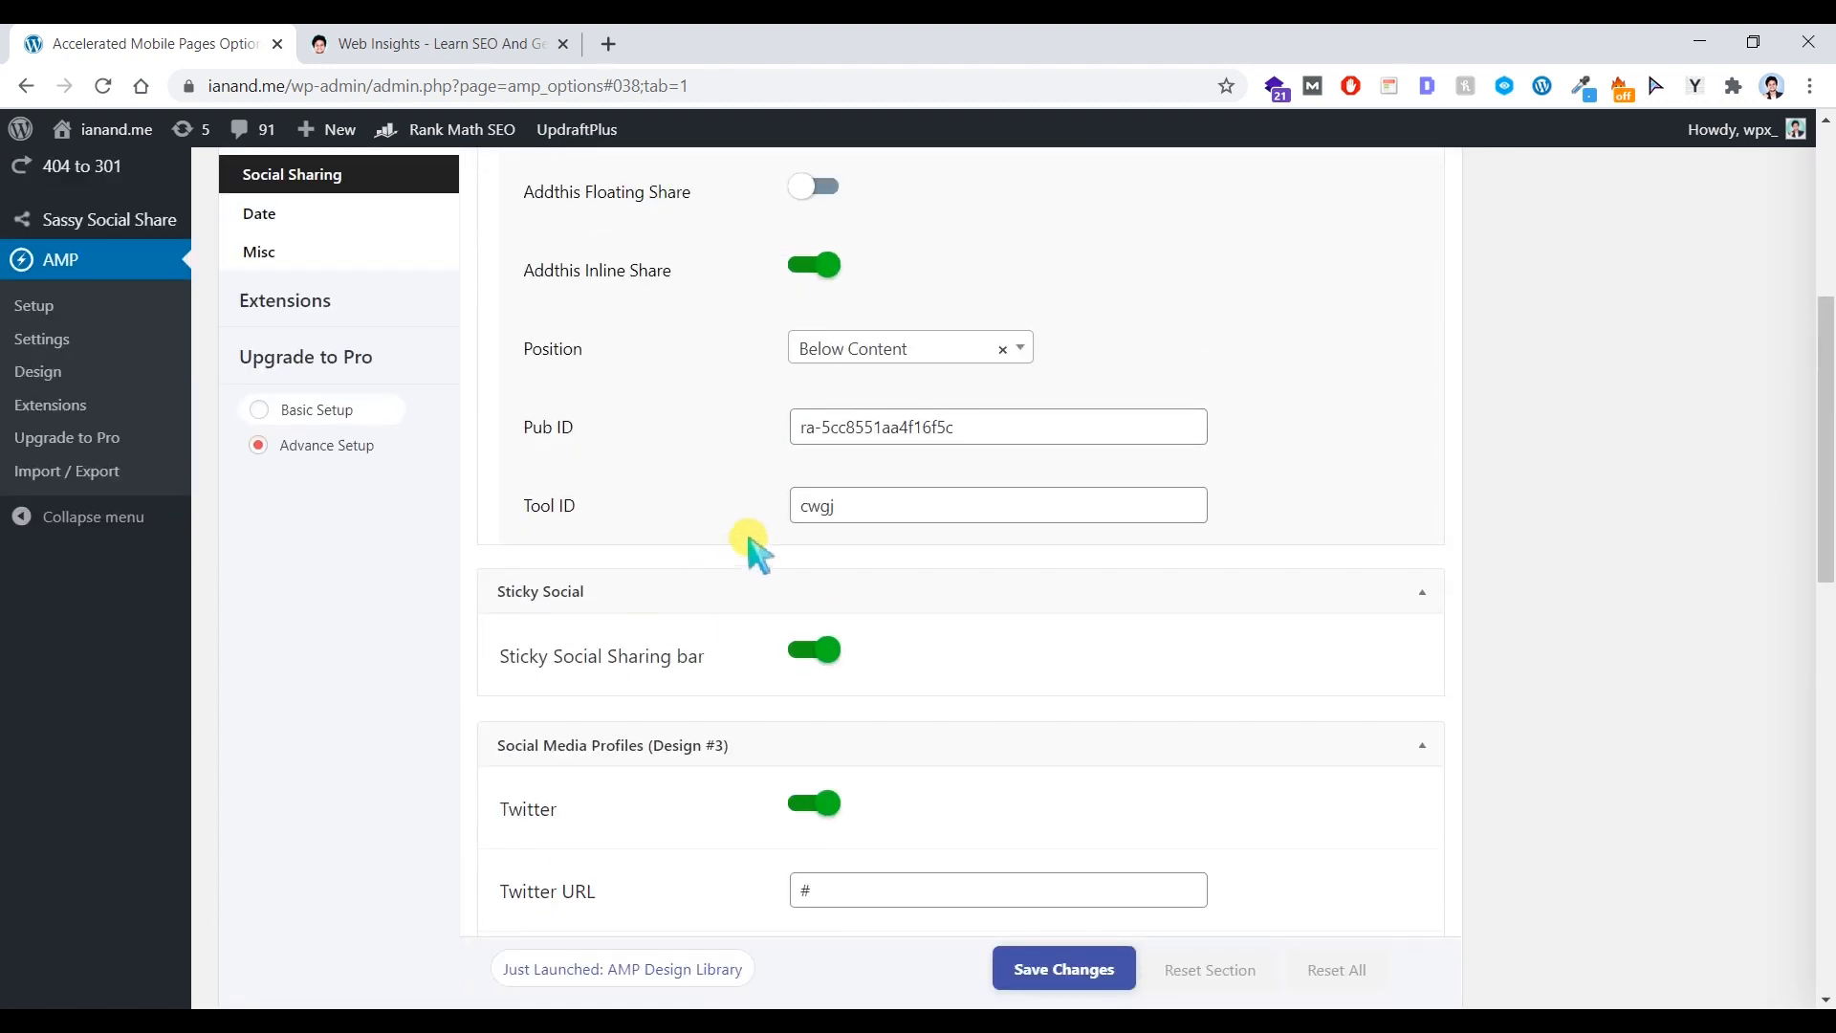
{"action": "scroll", "coordinate": [493, 472], "scroll_direction": "up", "scroll_amount": 3}
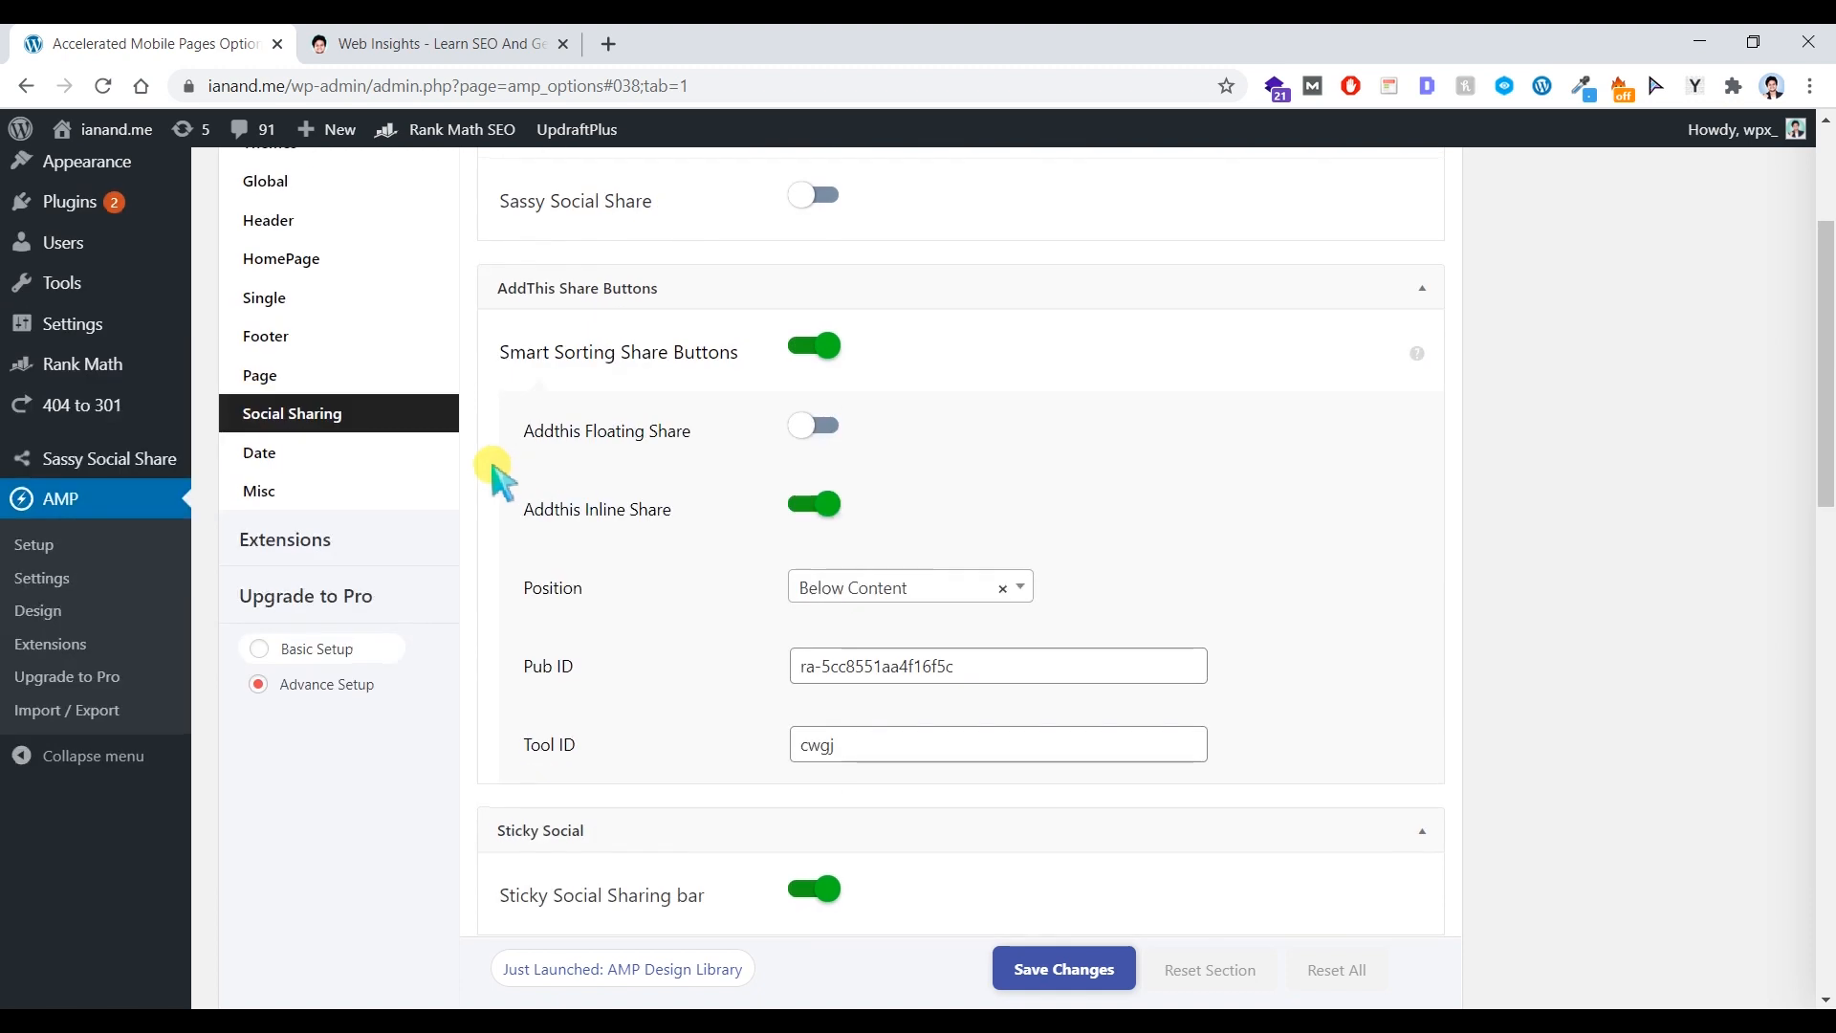
{"action": "left_click", "coordinate": [402, 466]}
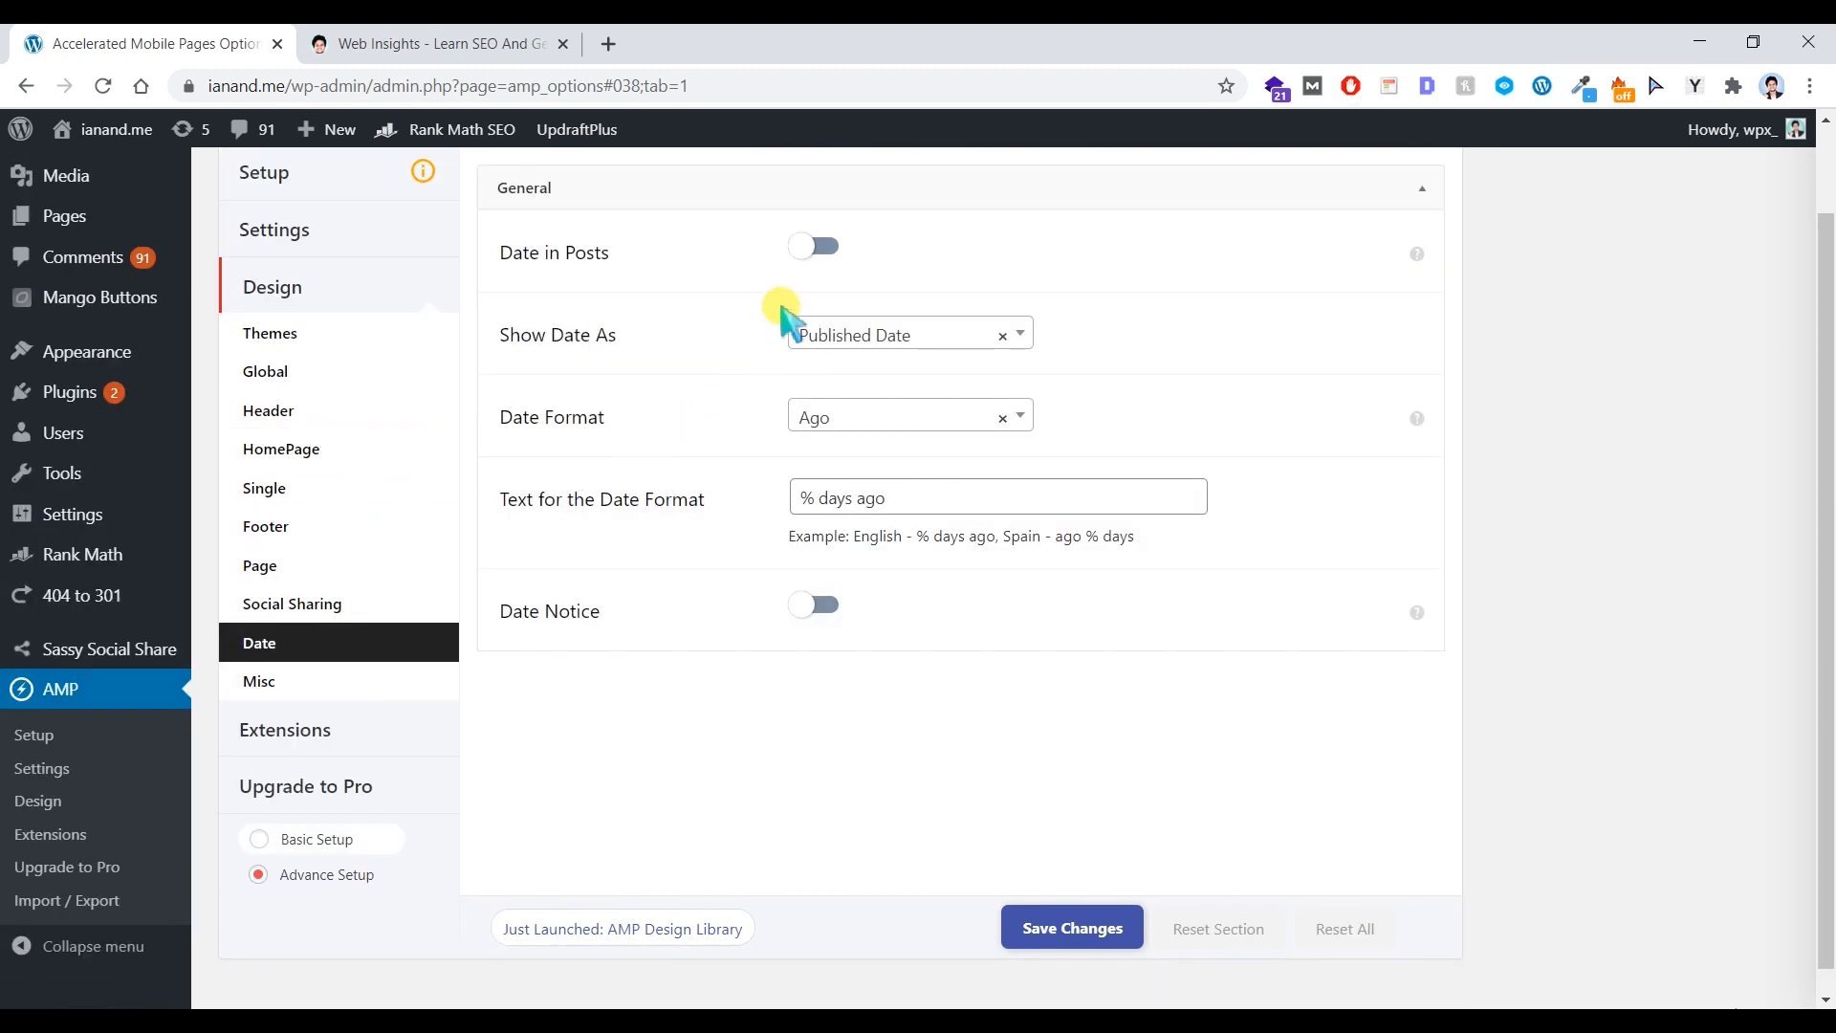
{"action": "left_click", "coordinate": [825, 263]}
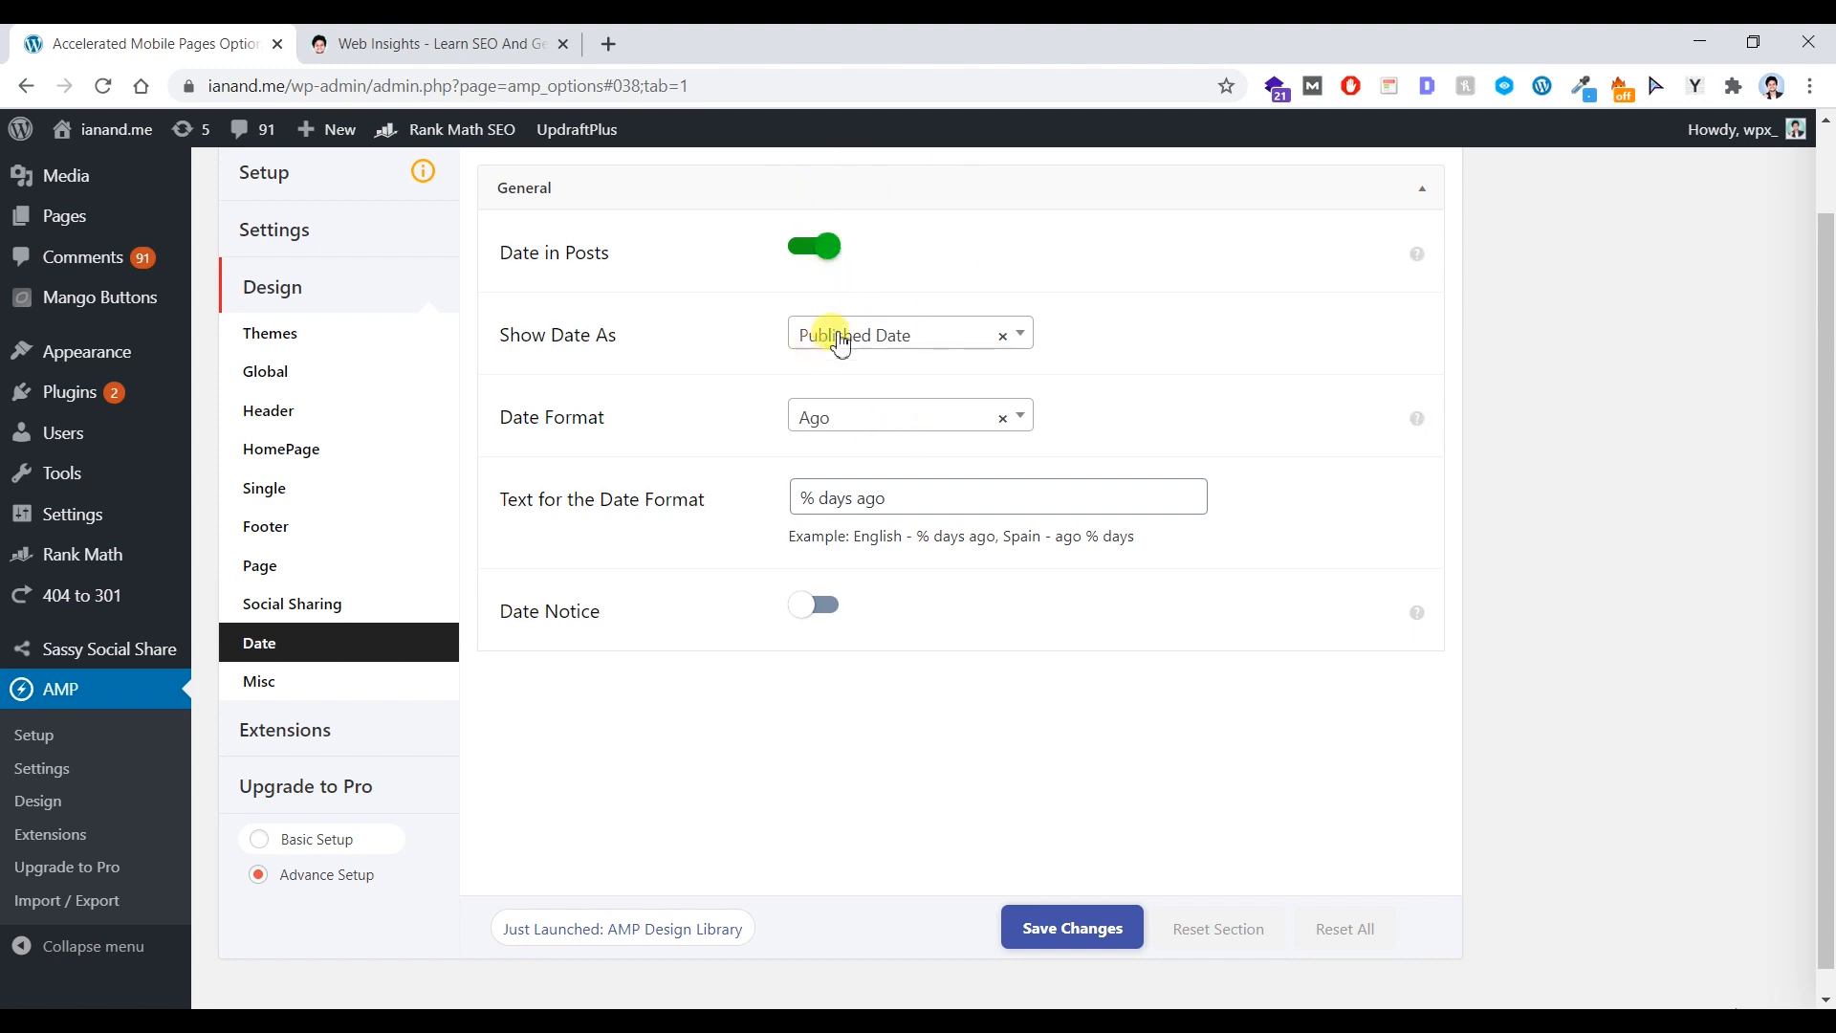
{"action": "left_click", "coordinate": [388, 688]}
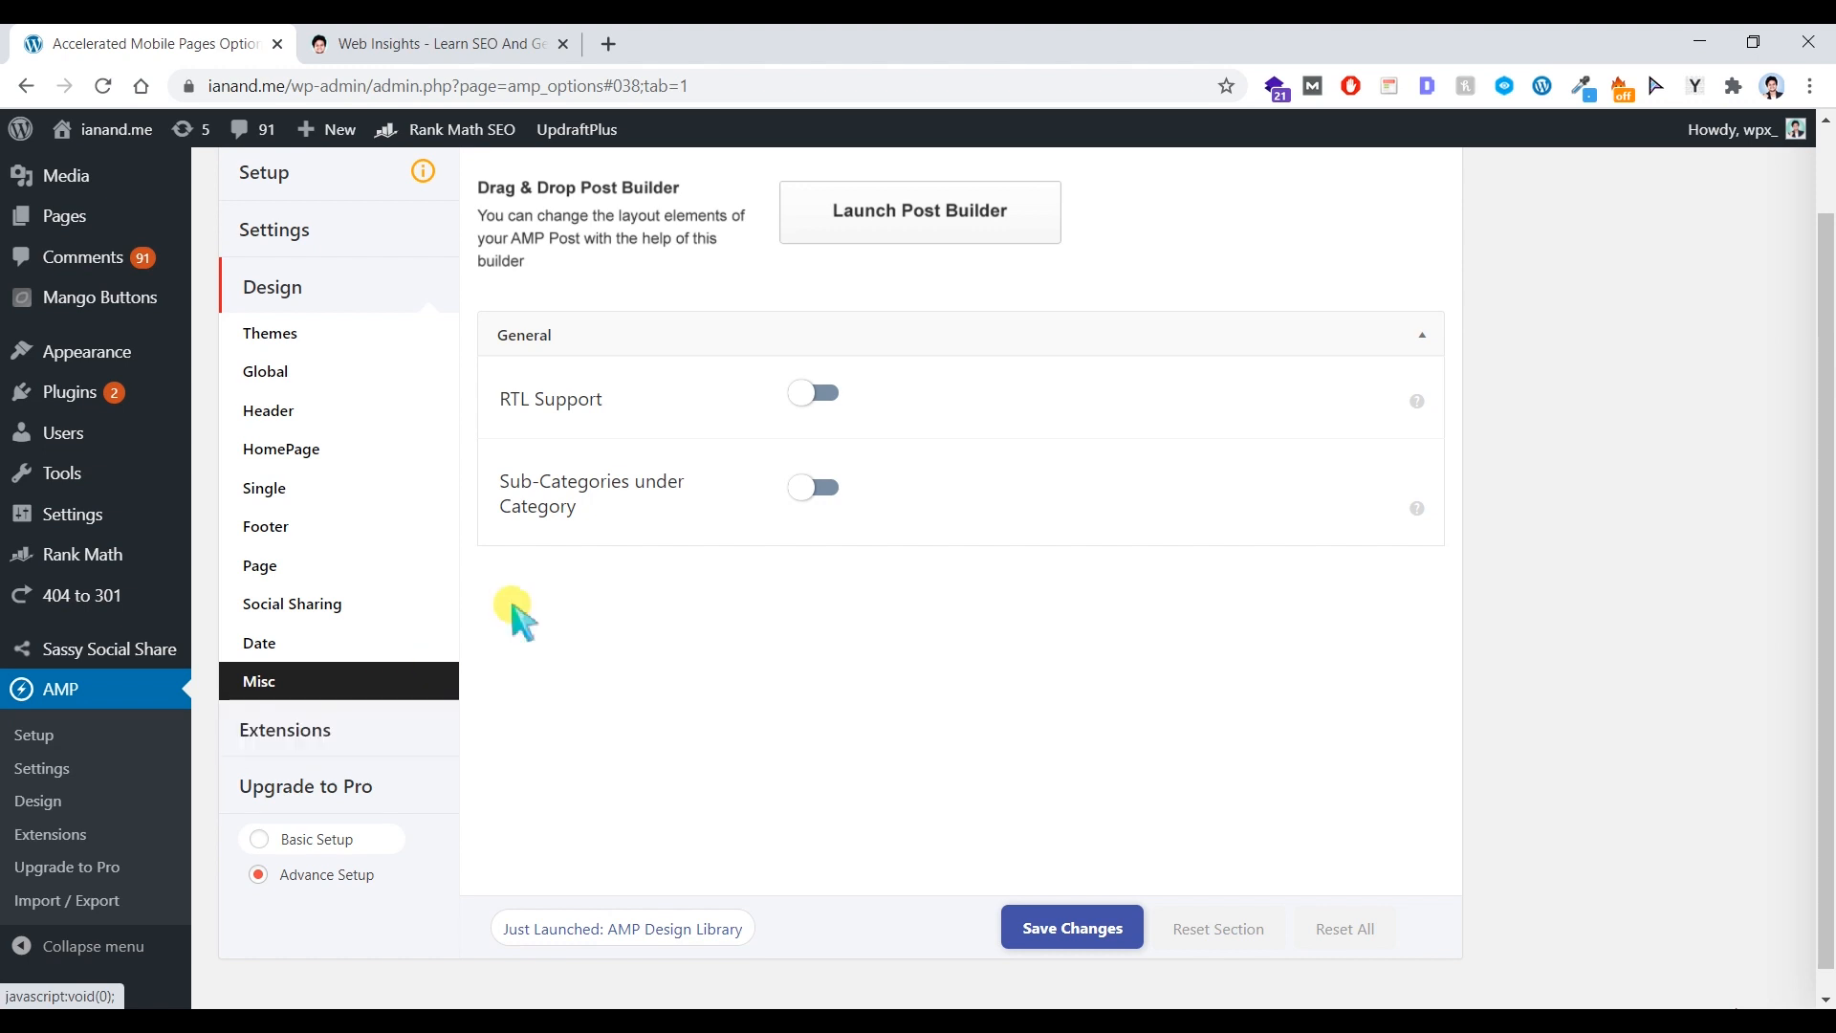
{"action": "left_click", "coordinate": [811, 398]}
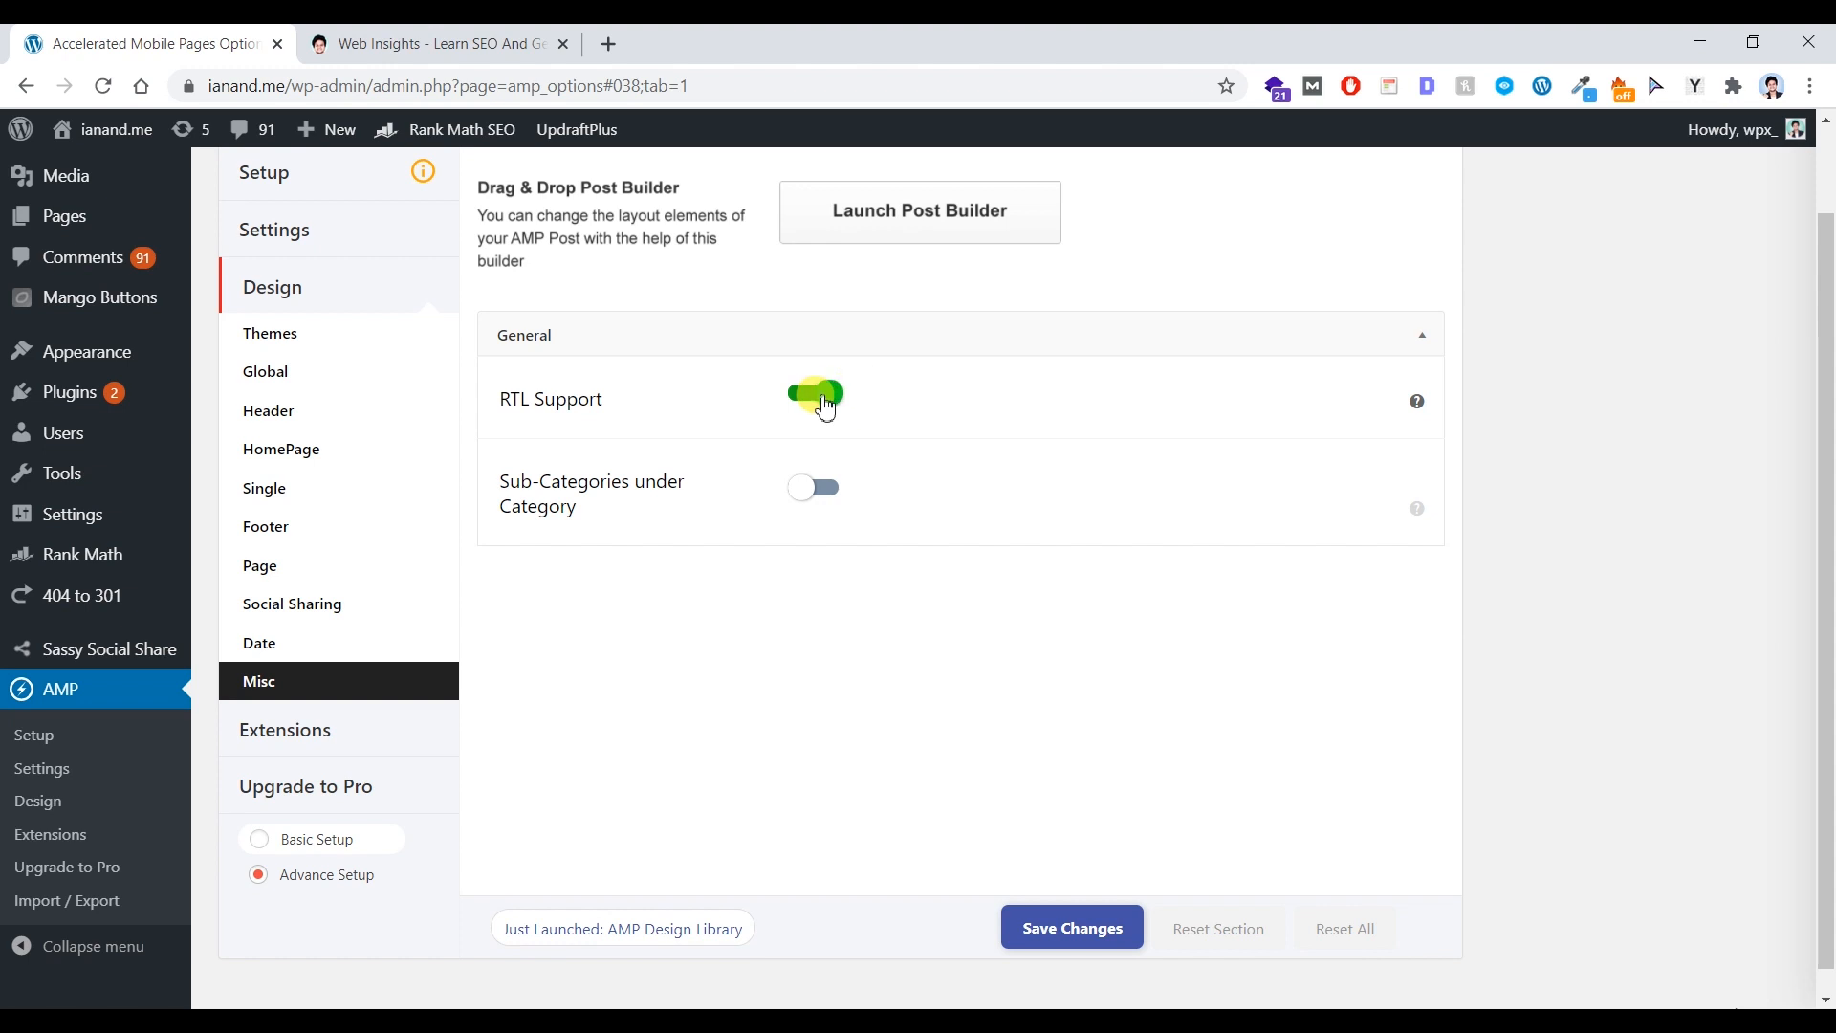
- Open the Extensions section and browse the list of premium AMP extensions and their prices
{"action": "left_click", "coordinate": [360, 731]}
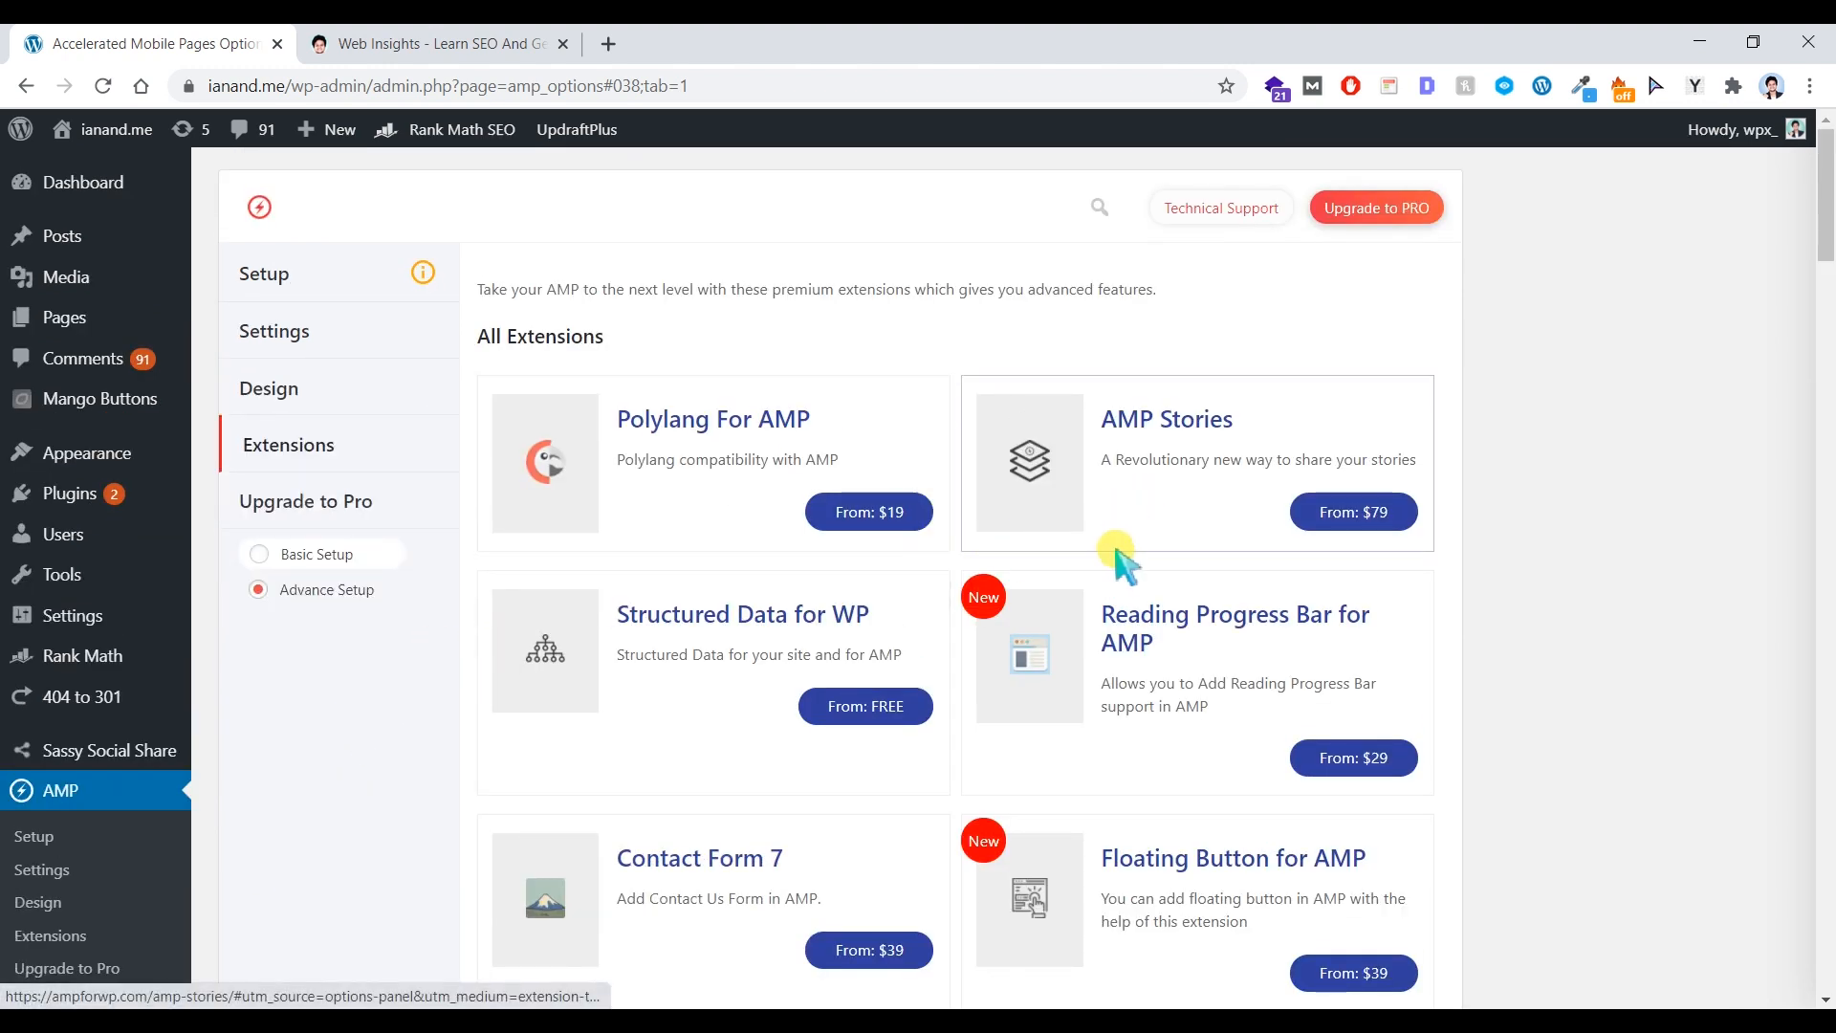
{"action": "scroll", "coordinate": [1129, 564], "scroll_direction": "down", "scroll_amount": 3}
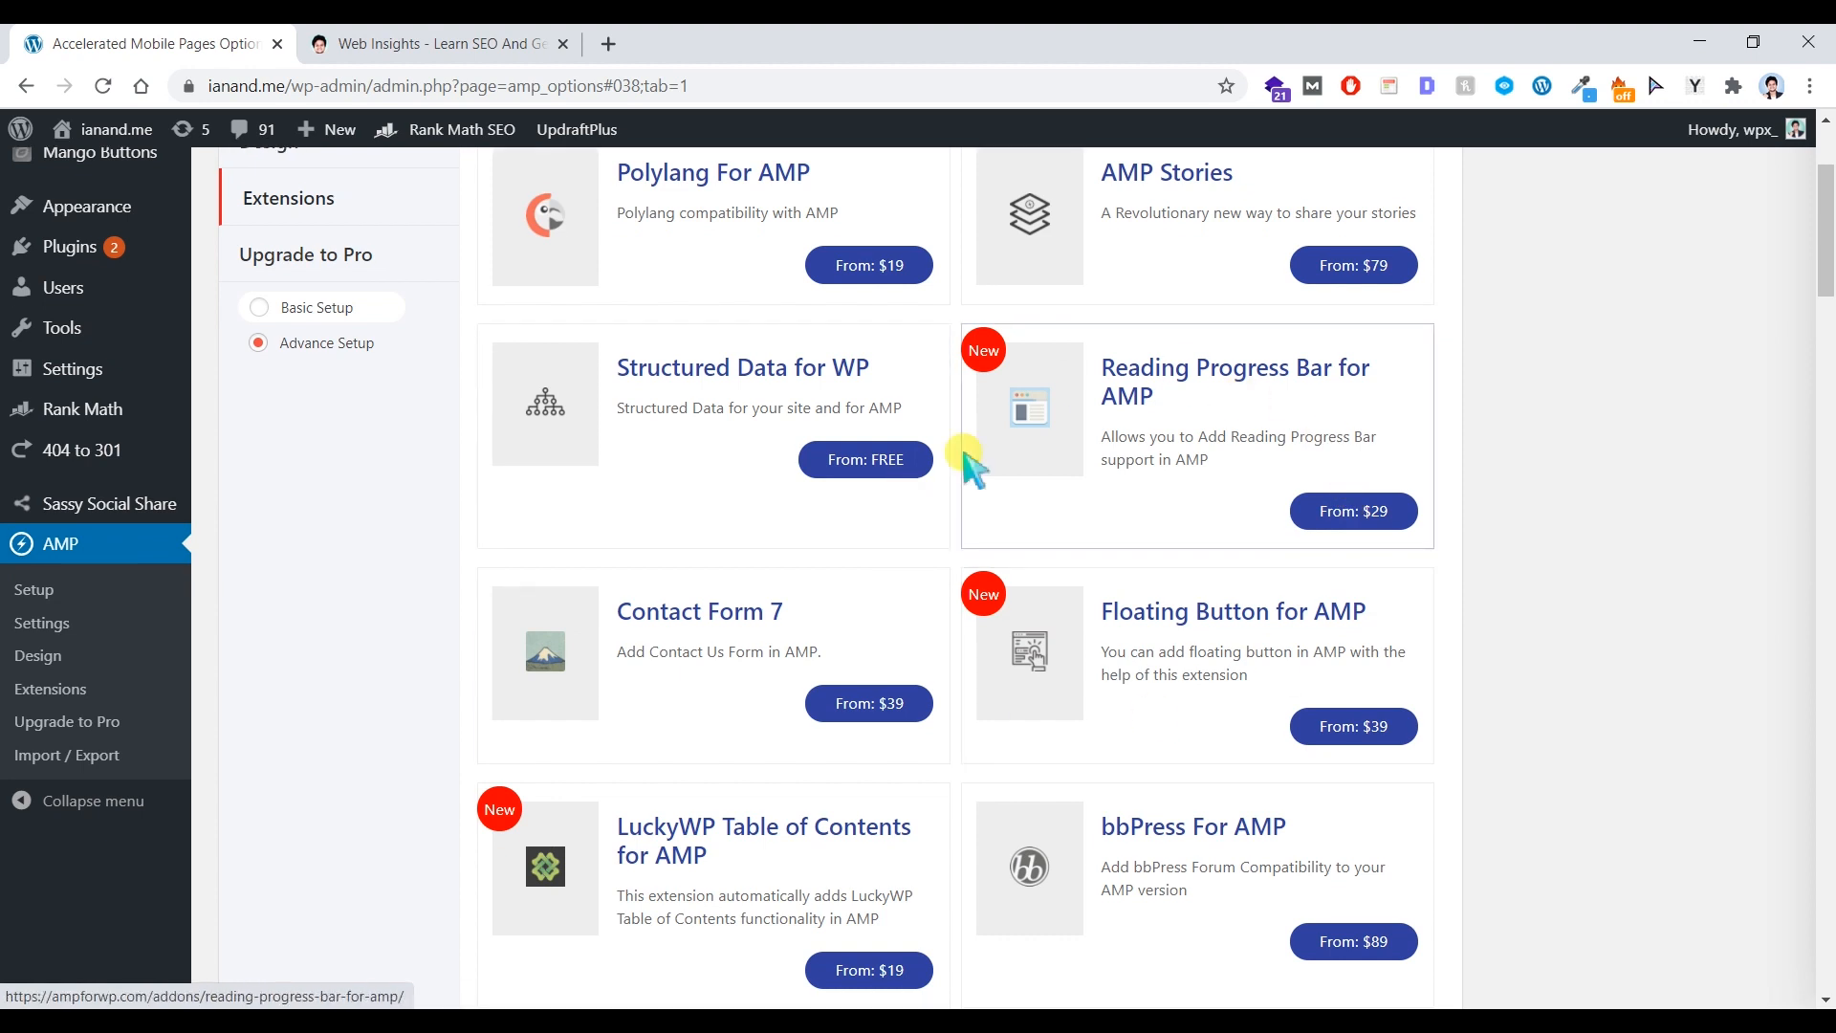
{"action": "scroll", "coordinate": [1348, 493], "scroll_direction": "down", "scroll_amount": 3}
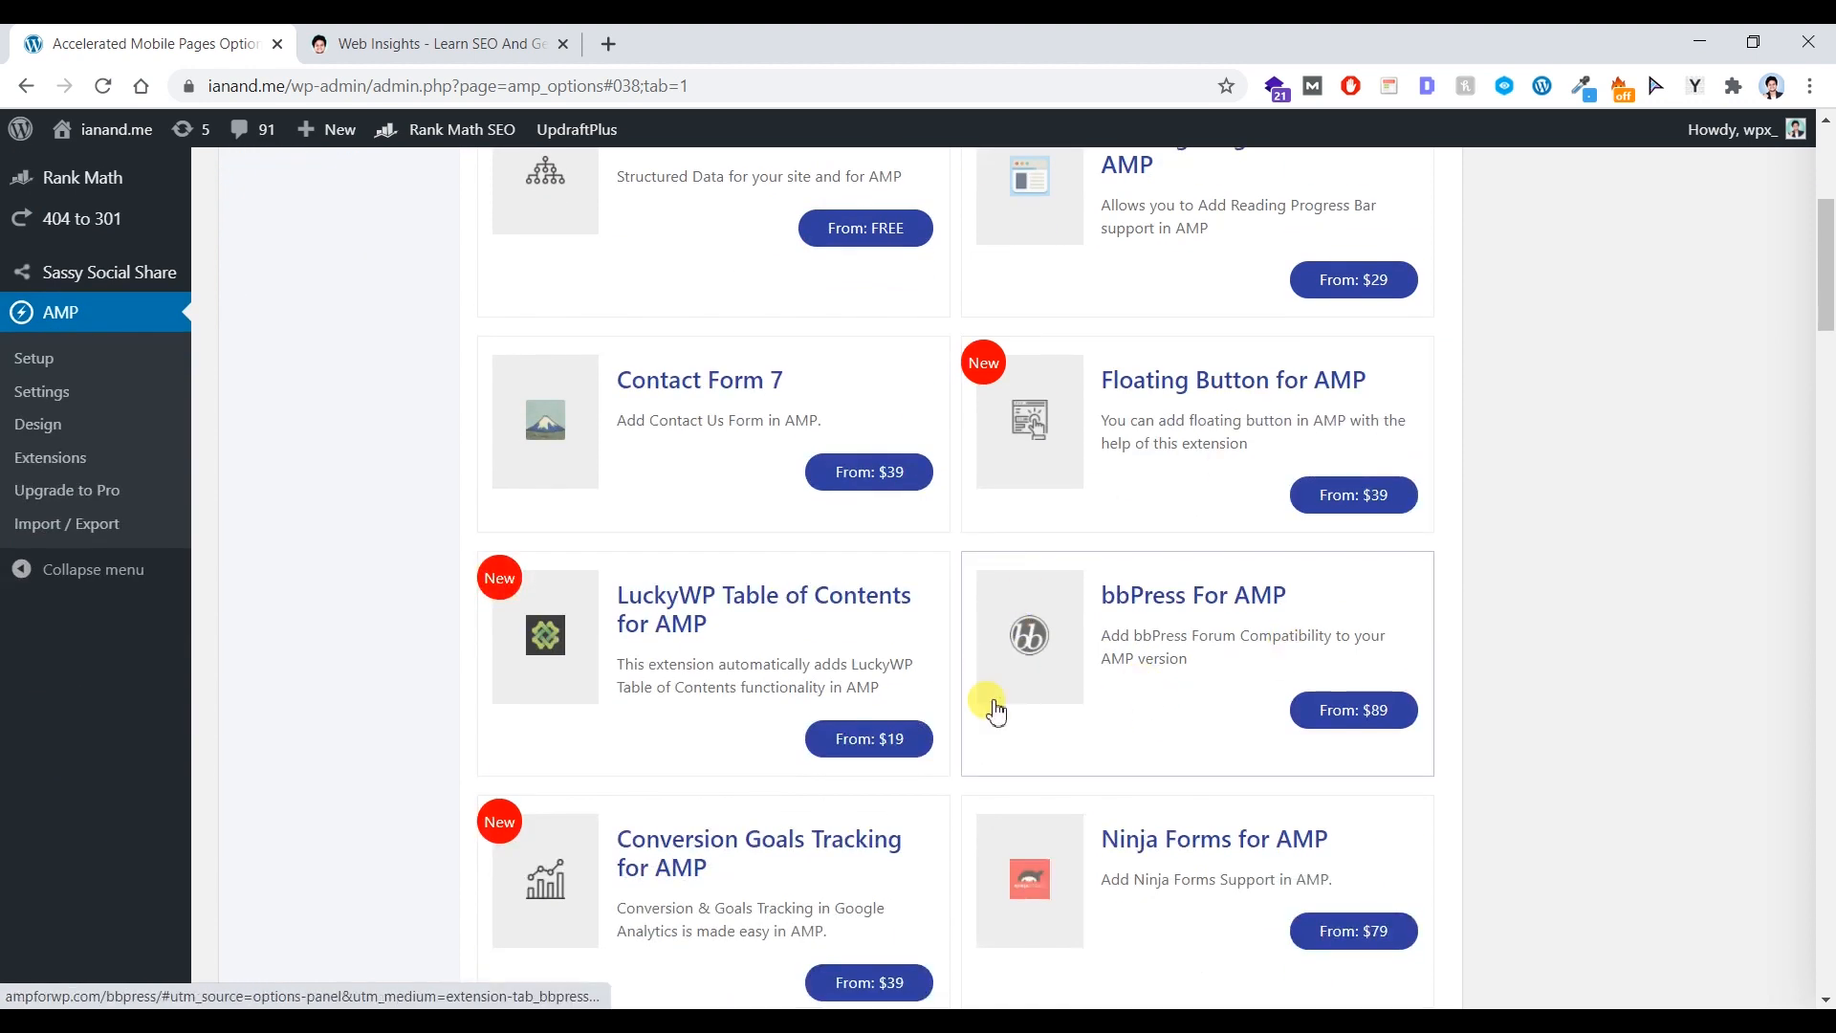
{"action": "scroll", "coordinate": [1031, 727], "scroll_direction": "down", "scroll_amount": 5}
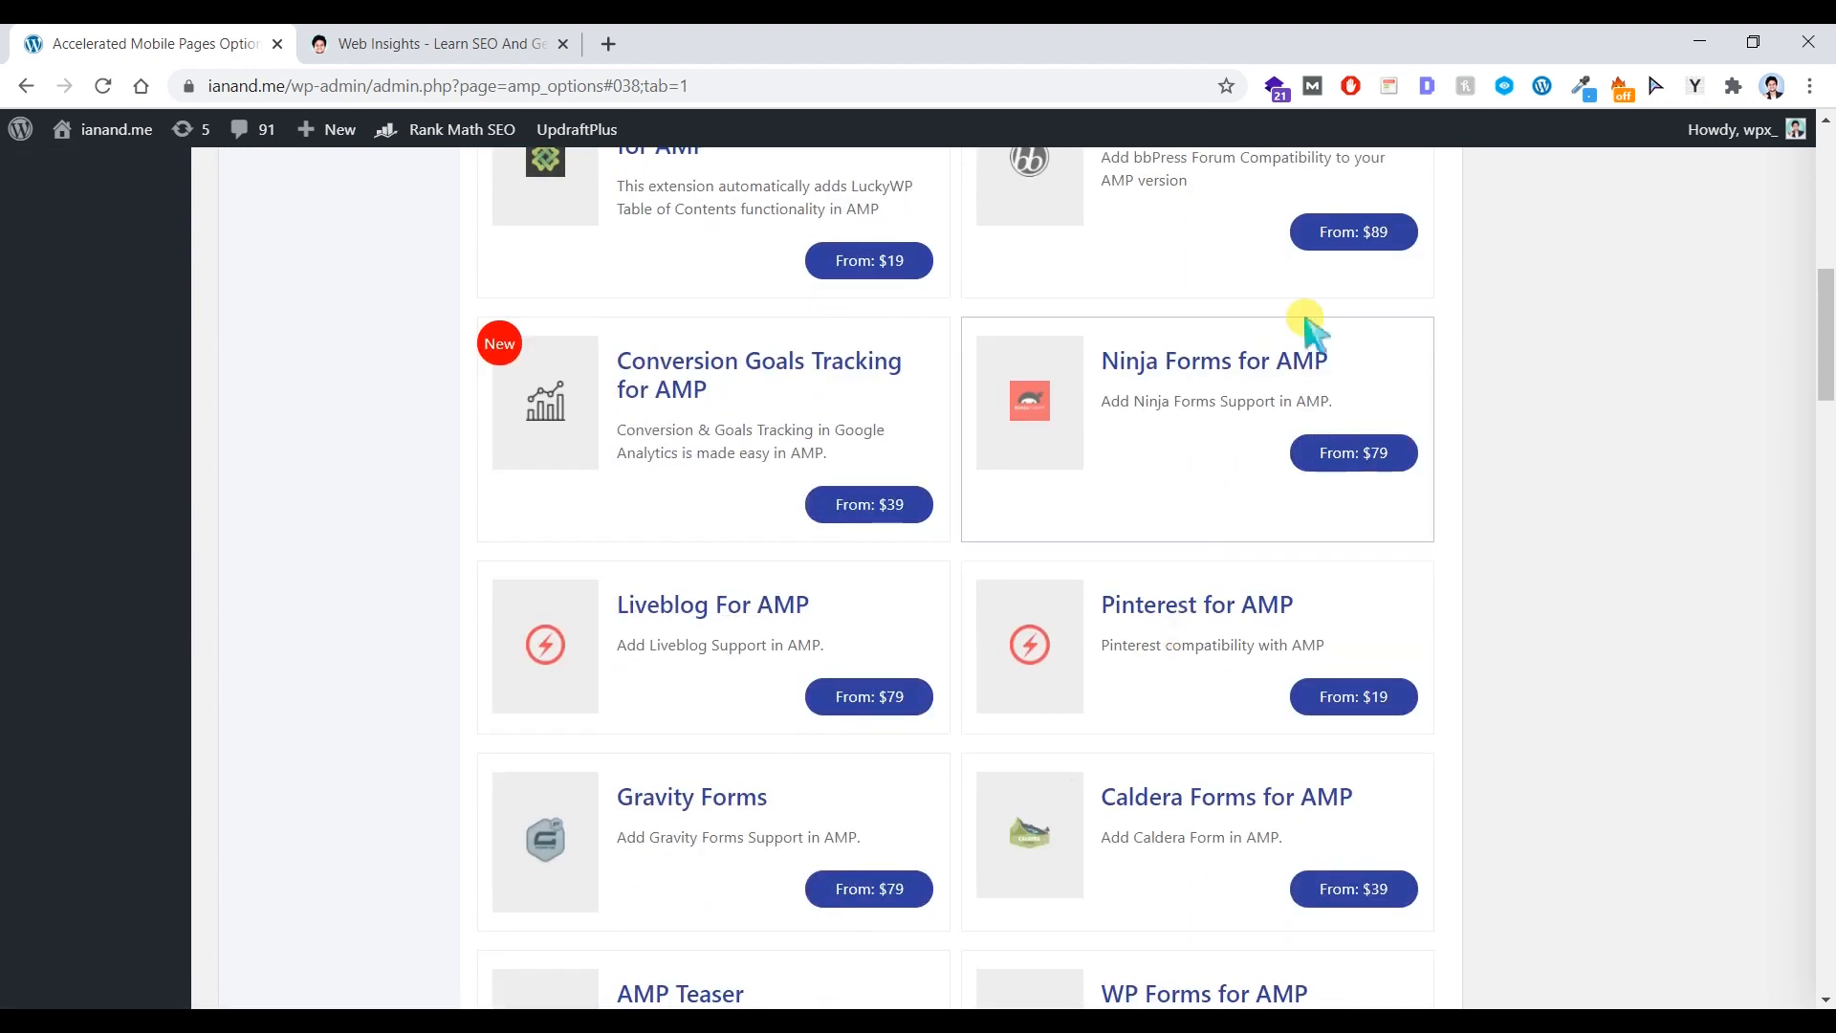
{"action": "scroll", "coordinate": [1230, 727], "scroll_direction": "down", "scroll_amount": 6}
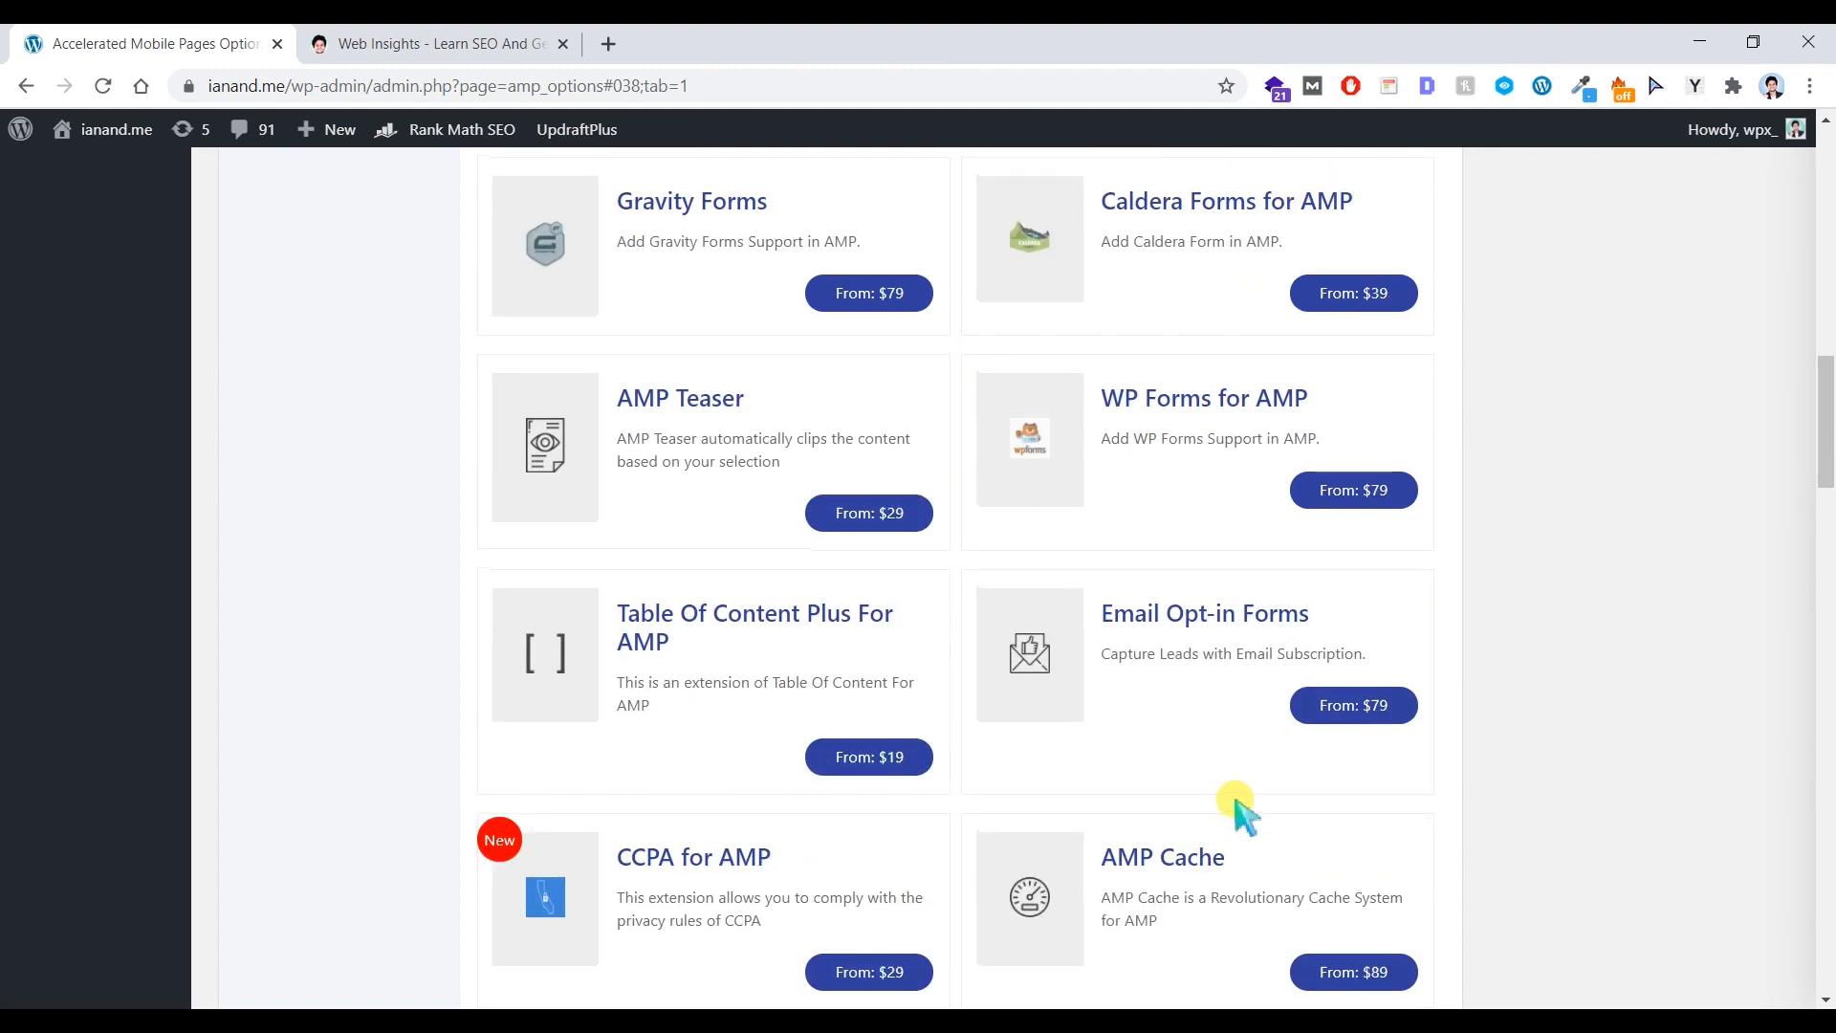
{"action": "scroll", "coordinate": [1195, 756], "scroll_direction": "up", "scroll_amount": 15}
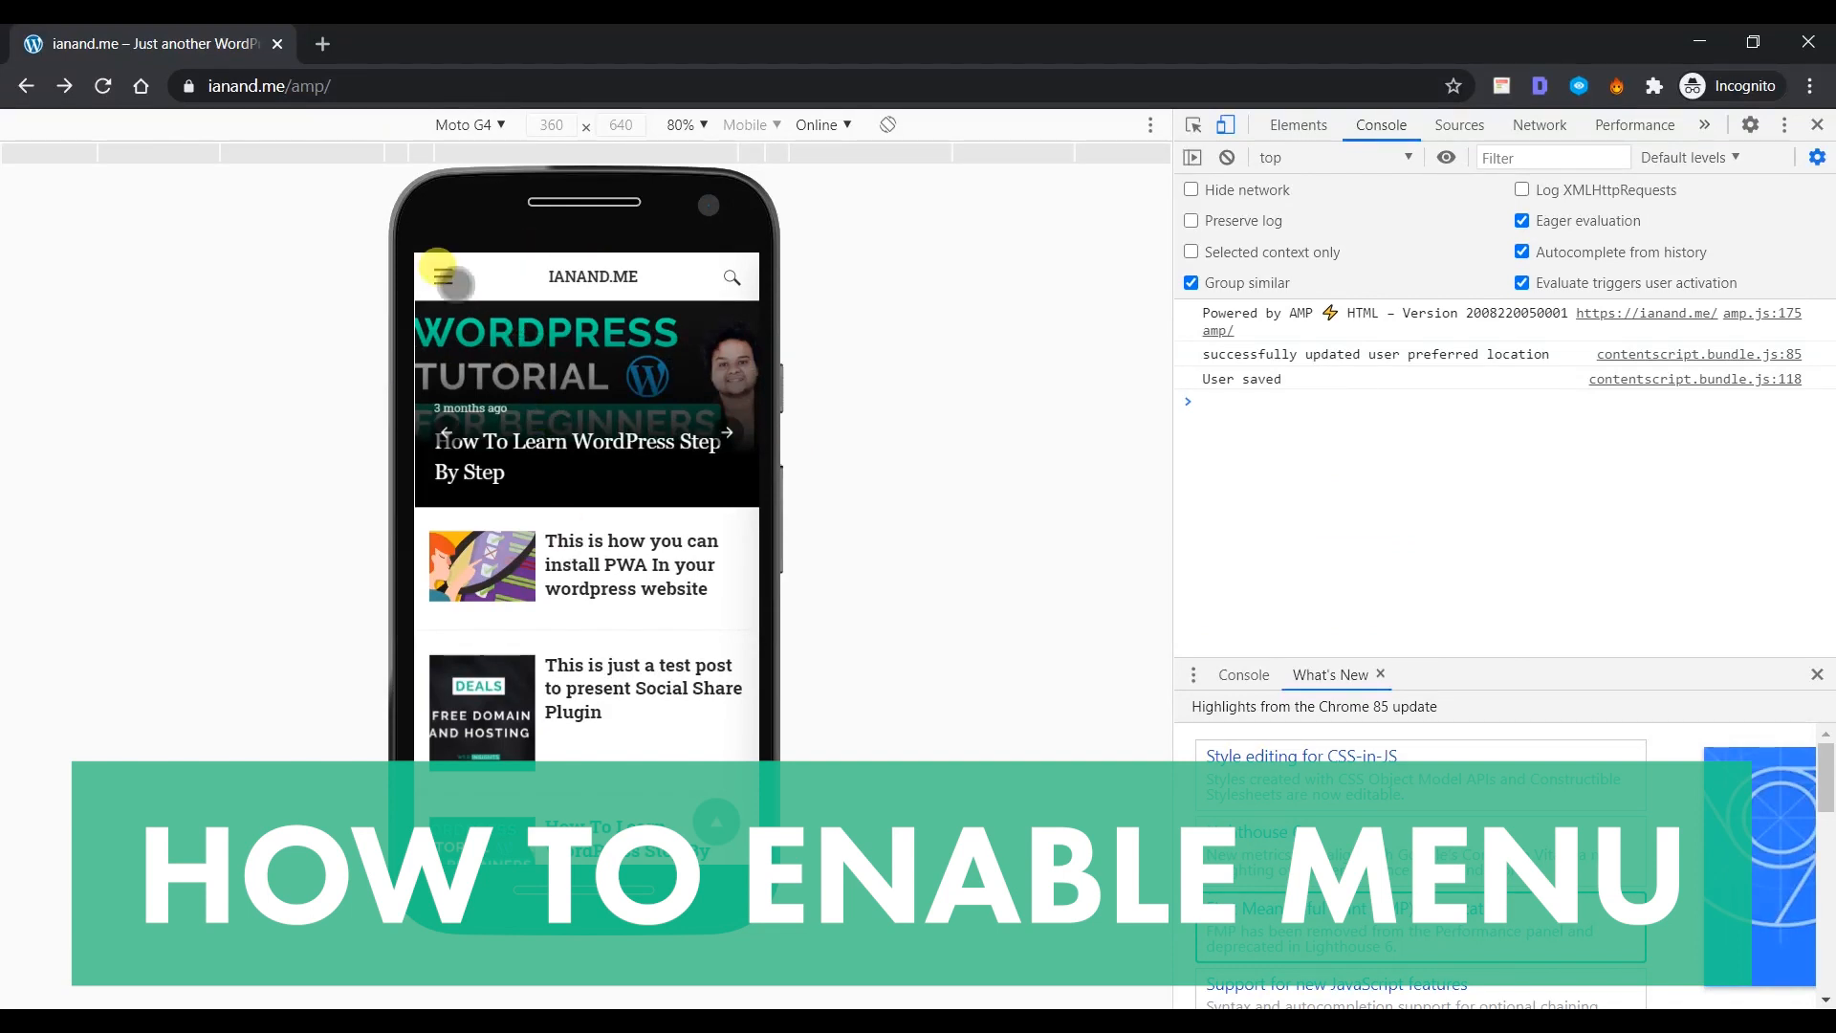
- Open and close the navigation sidebar on the AMP homepage preview to check which menu items it contains
{"action": "left_click", "coordinate": [442, 277]}
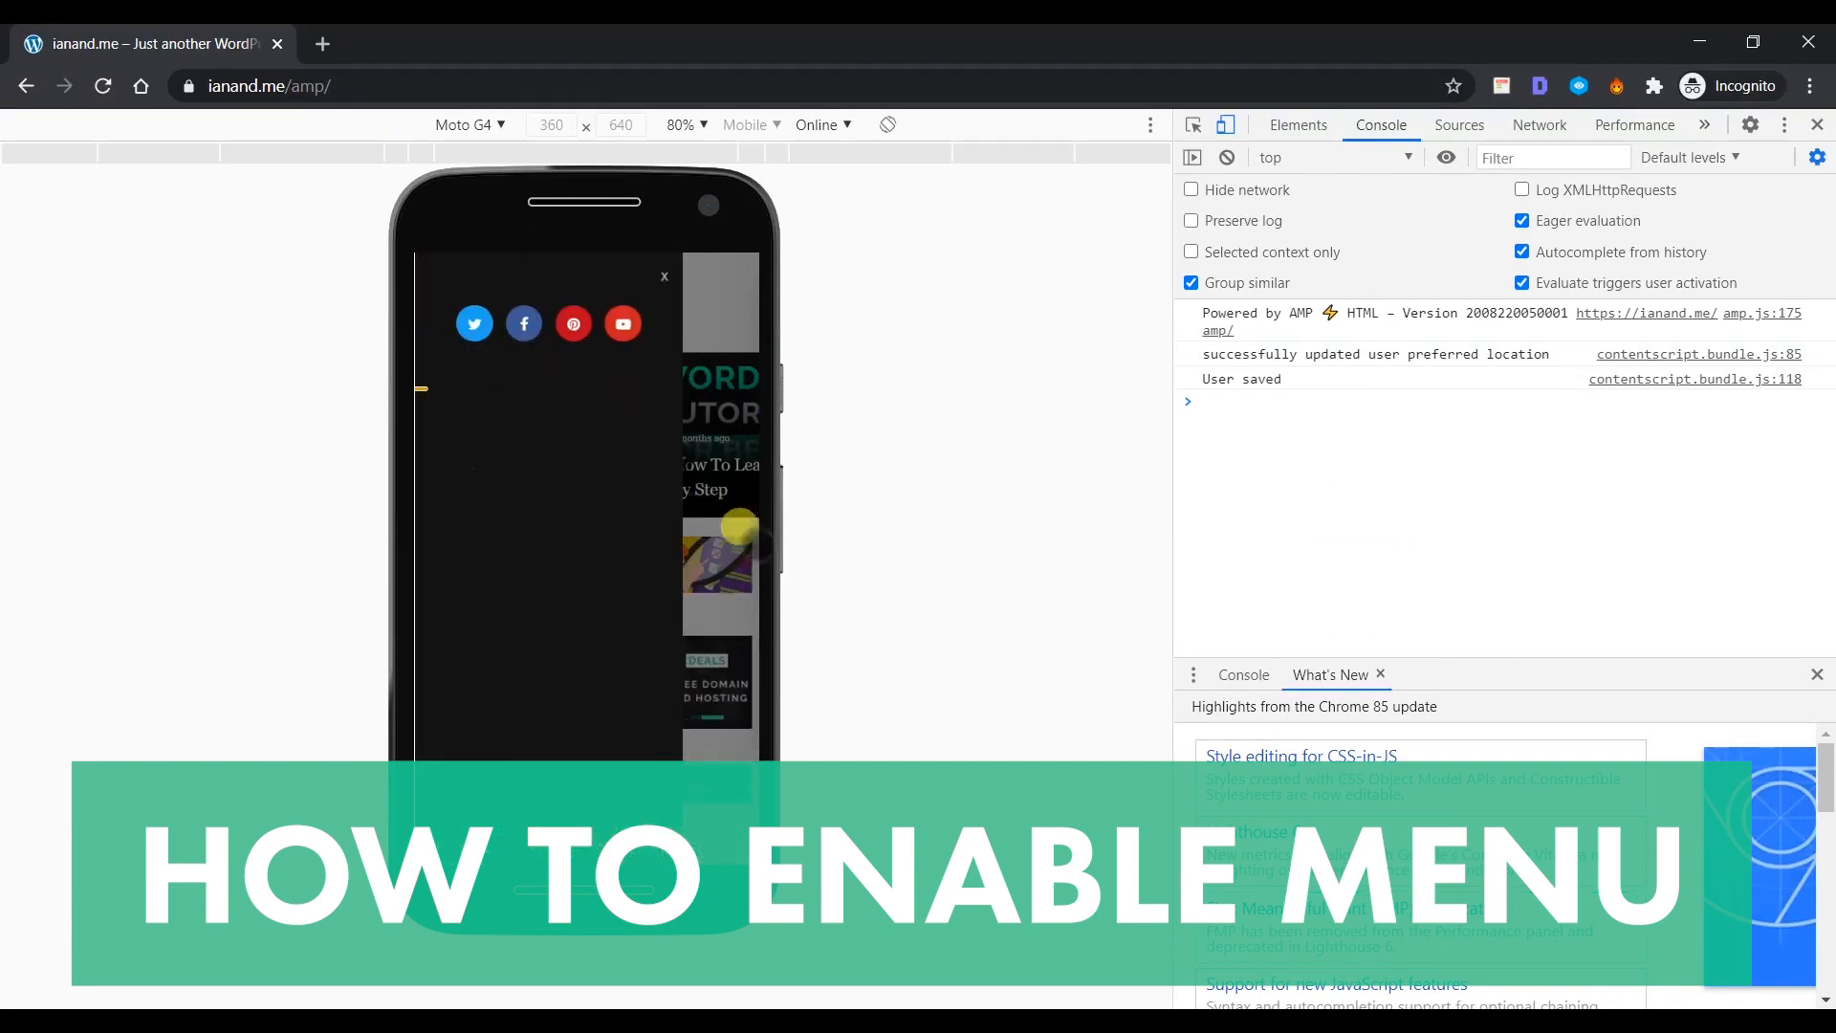
{"action": "left_click", "coordinate": [662, 275]}
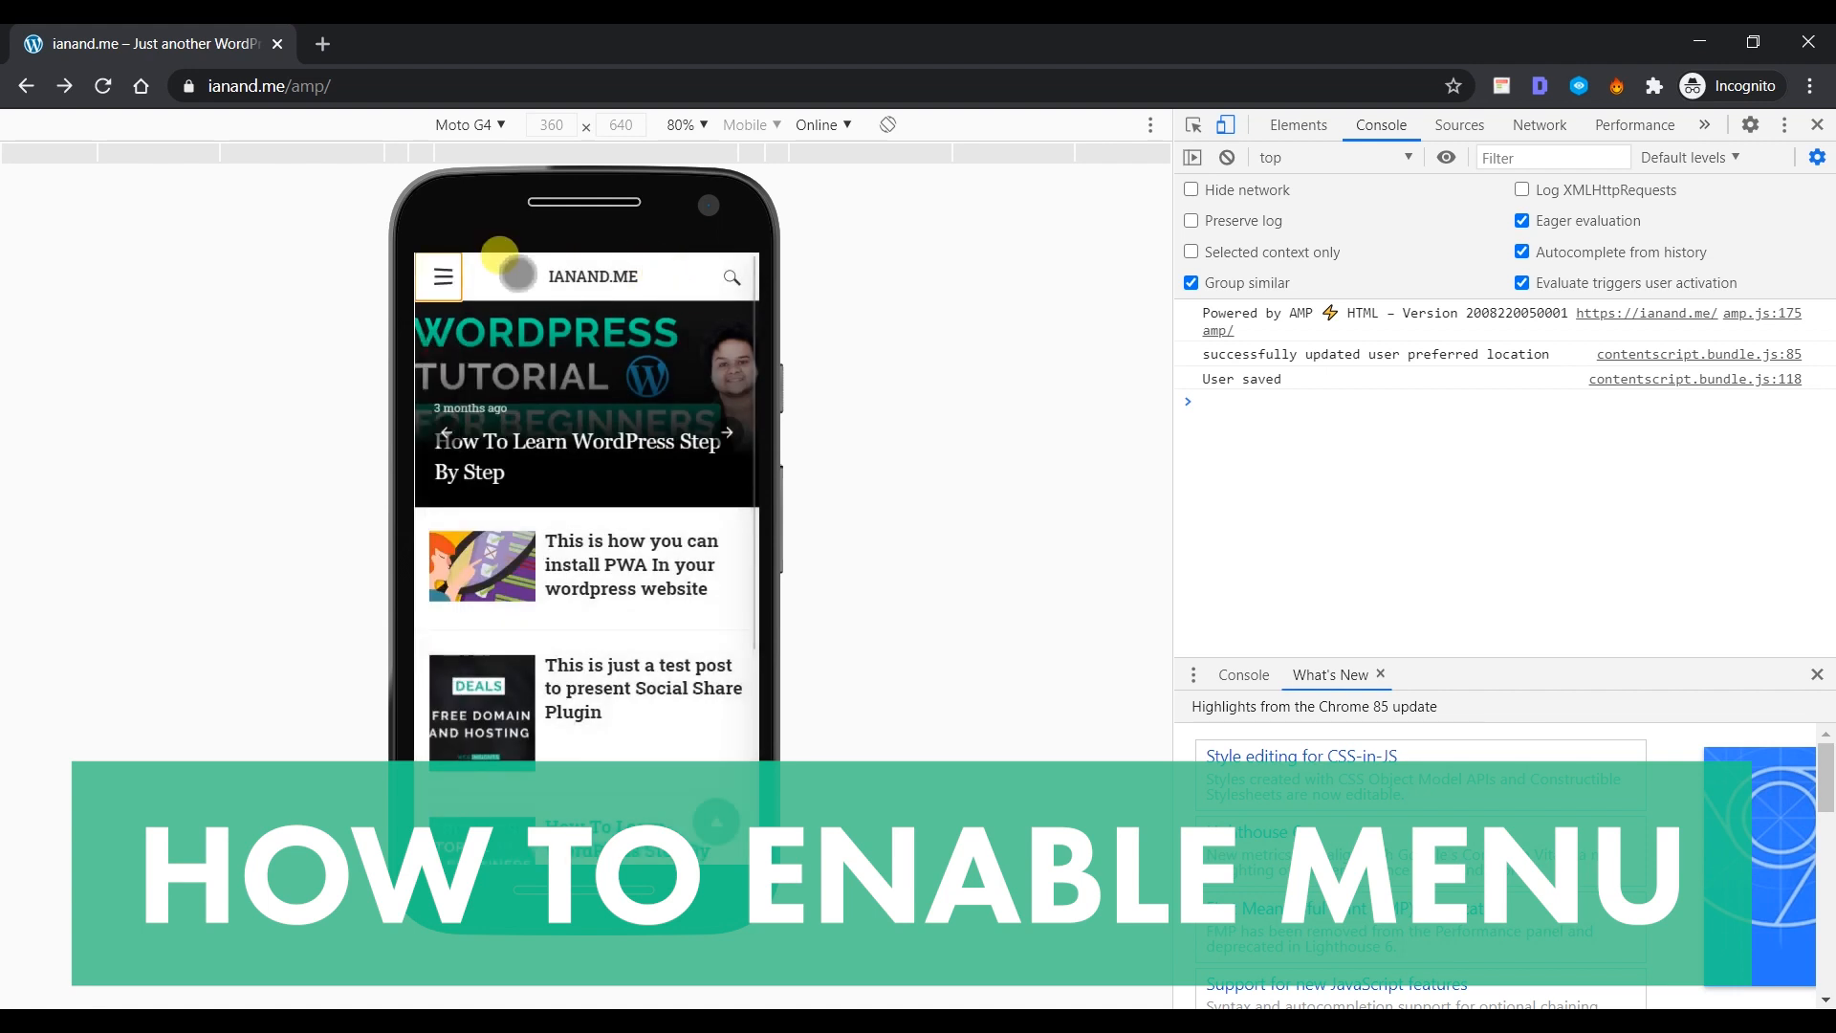
{"action": "left_click", "coordinate": [447, 276]}
{"action": "left_click", "coordinate": [662, 275]}
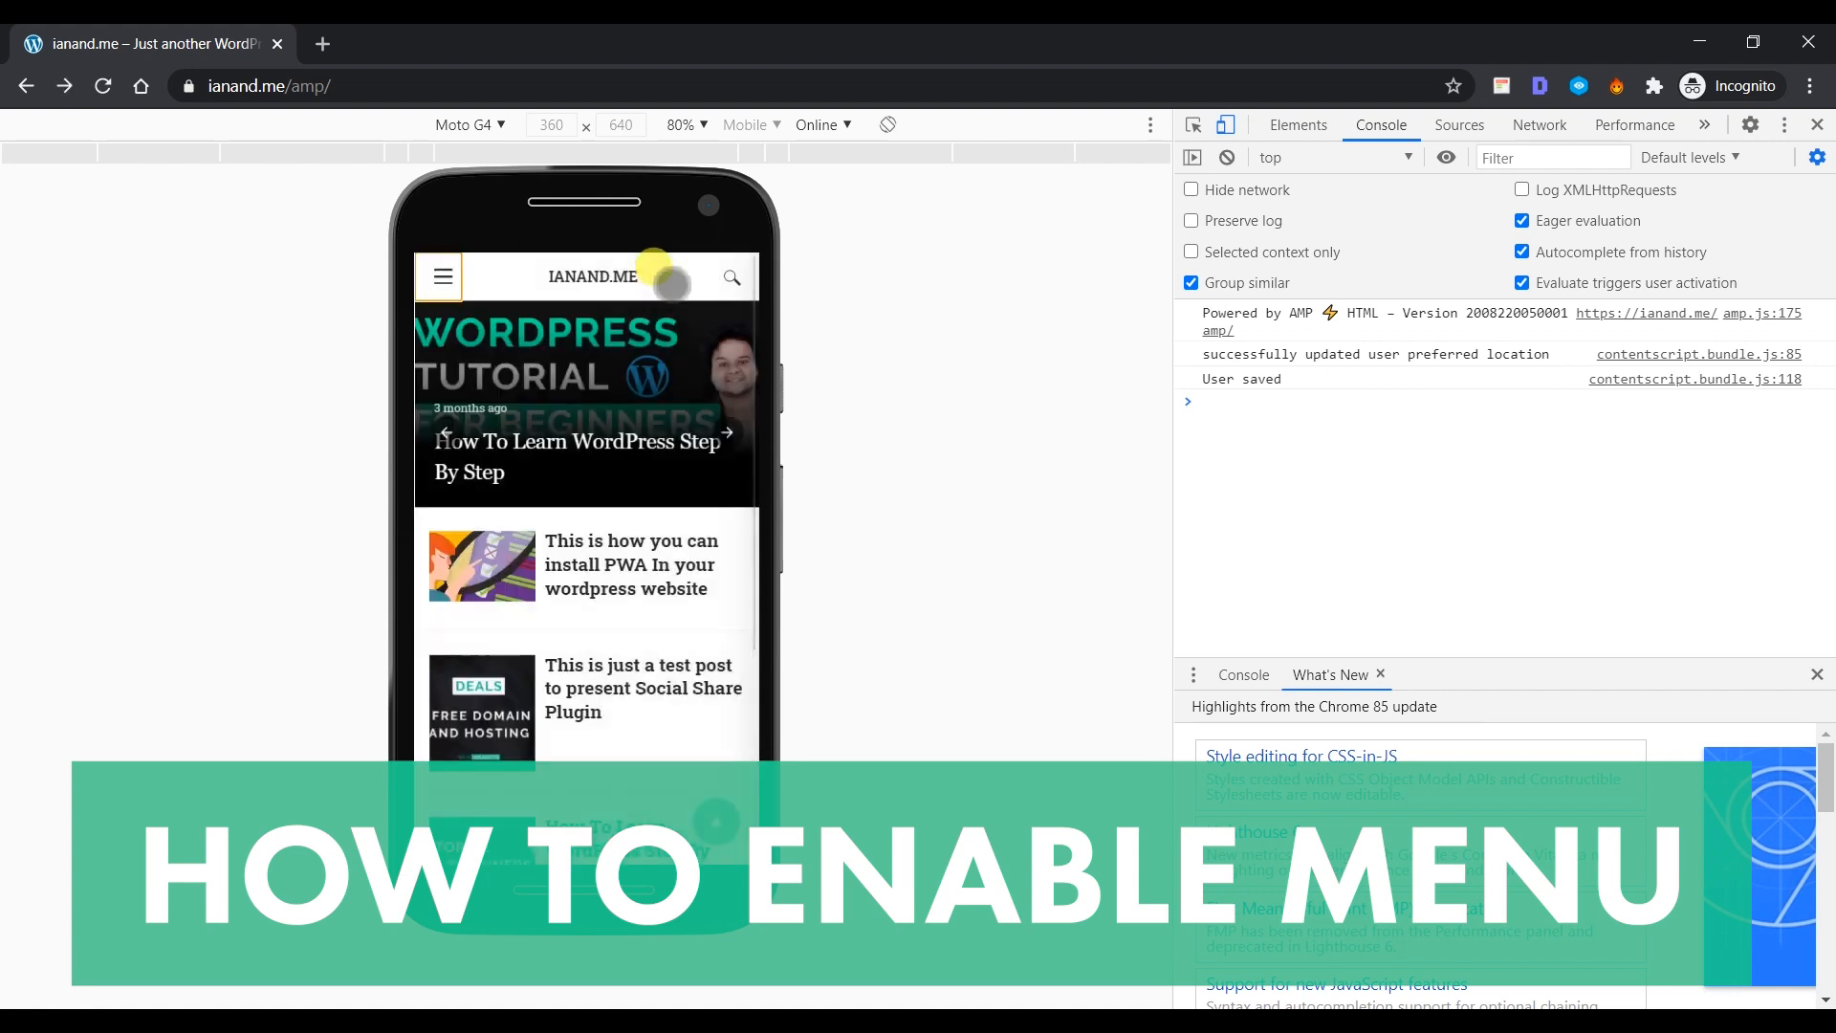
{"action": "key", "text": "F8"}
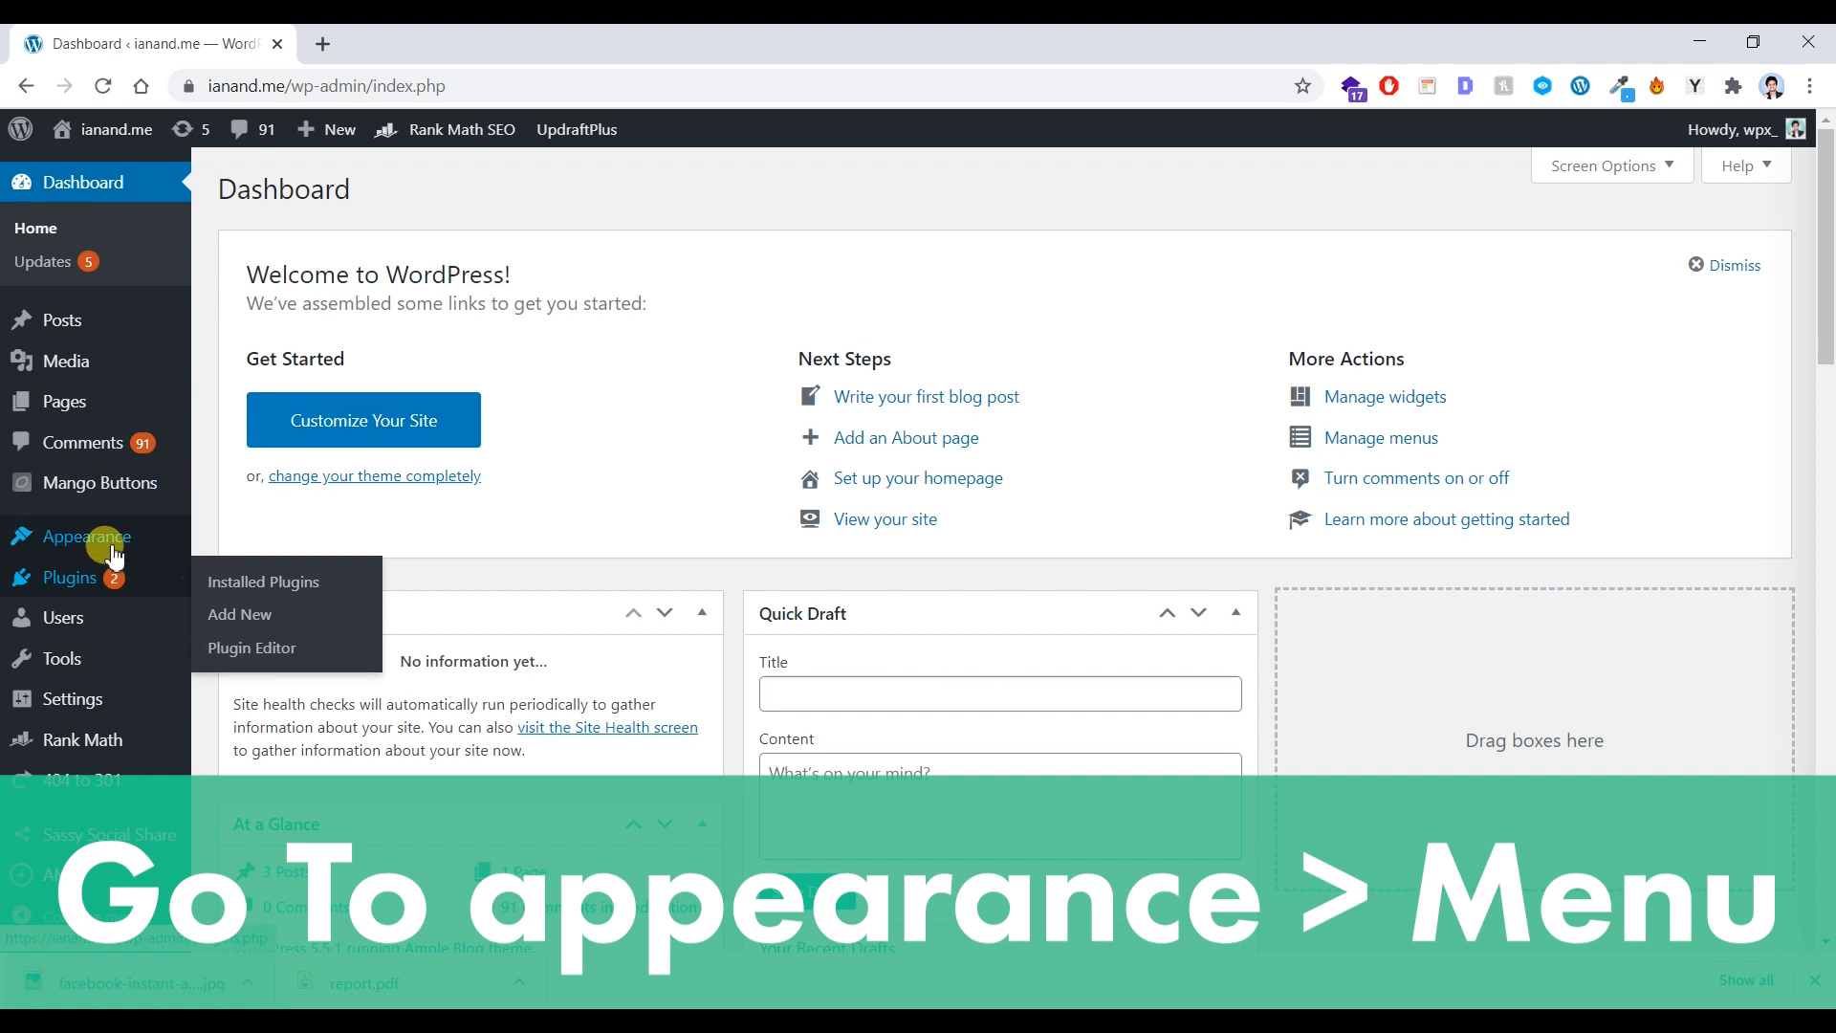
- Assign main-menu to the AMP Menu display location in the WordPress menu settings and save the menu
{"action": "mouse_move", "coordinate": [111, 543]}
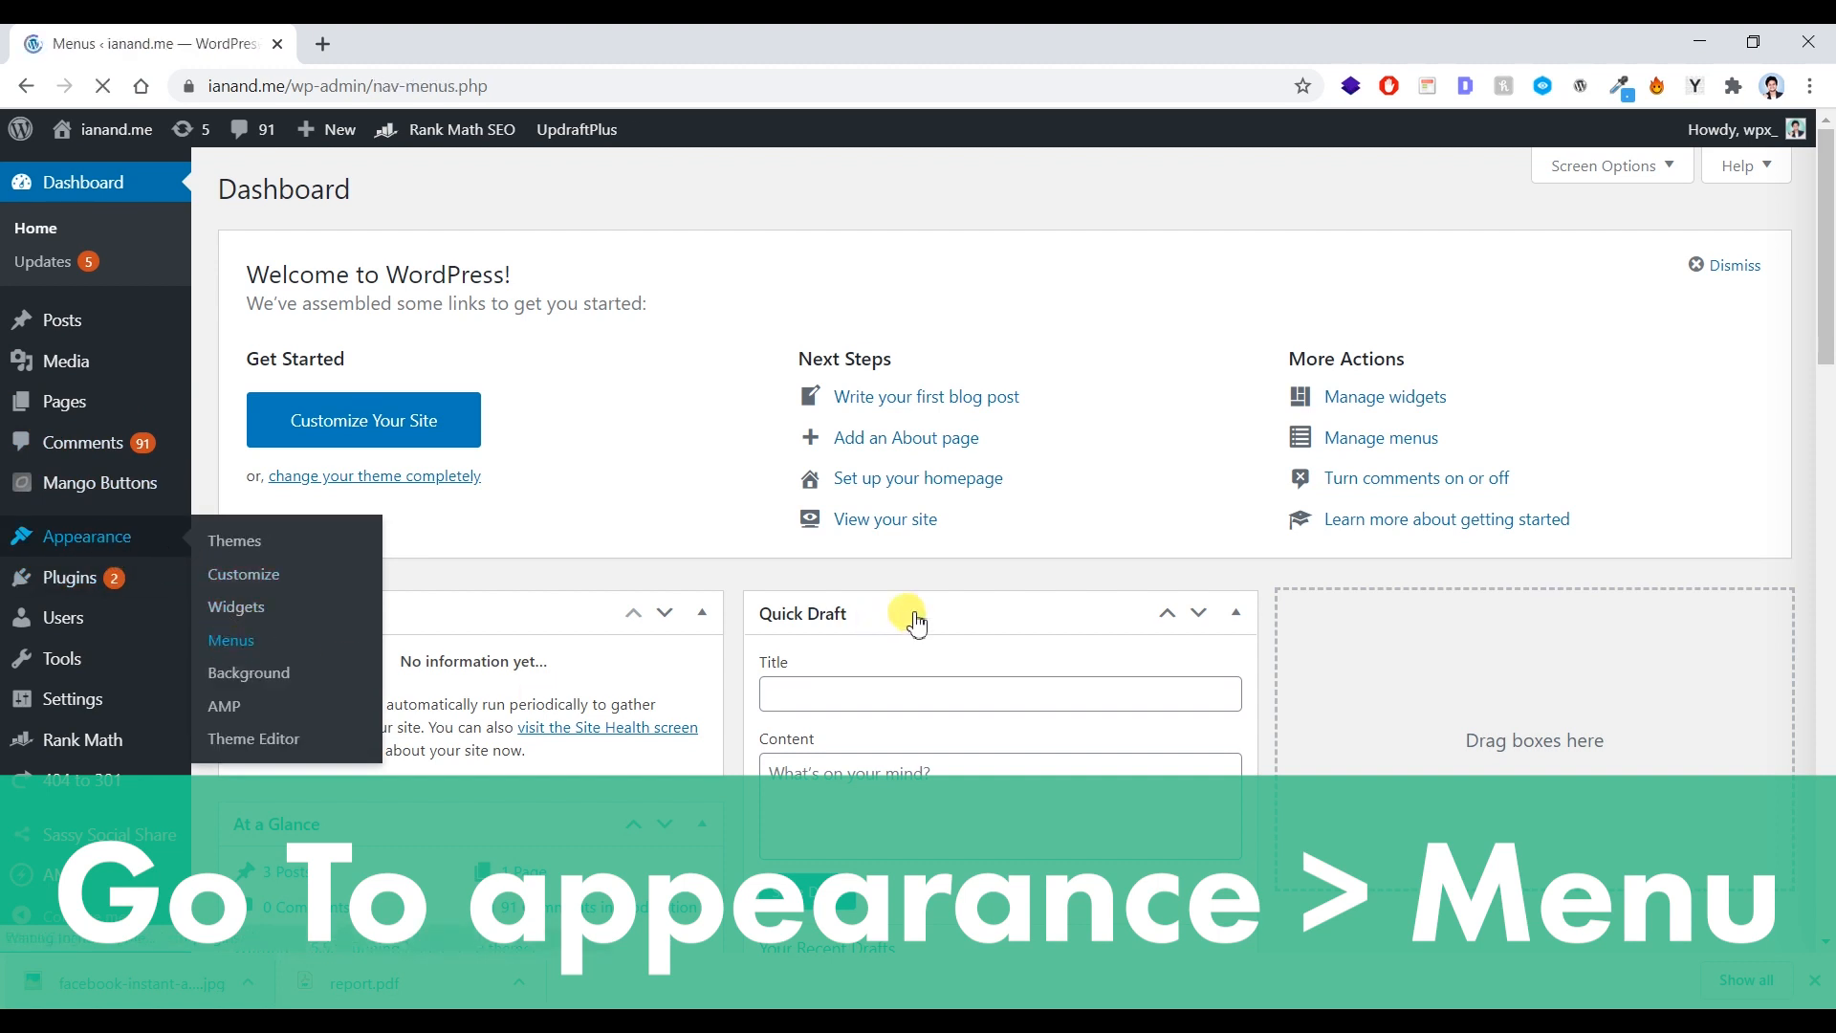
{"action": "scroll", "coordinate": [801, 603], "scroll_direction": "down", "scroll_amount": 1}
{"action": "scroll", "coordinate": [807, 603], "scroll_direction": "down", "scroll_amount": 3}
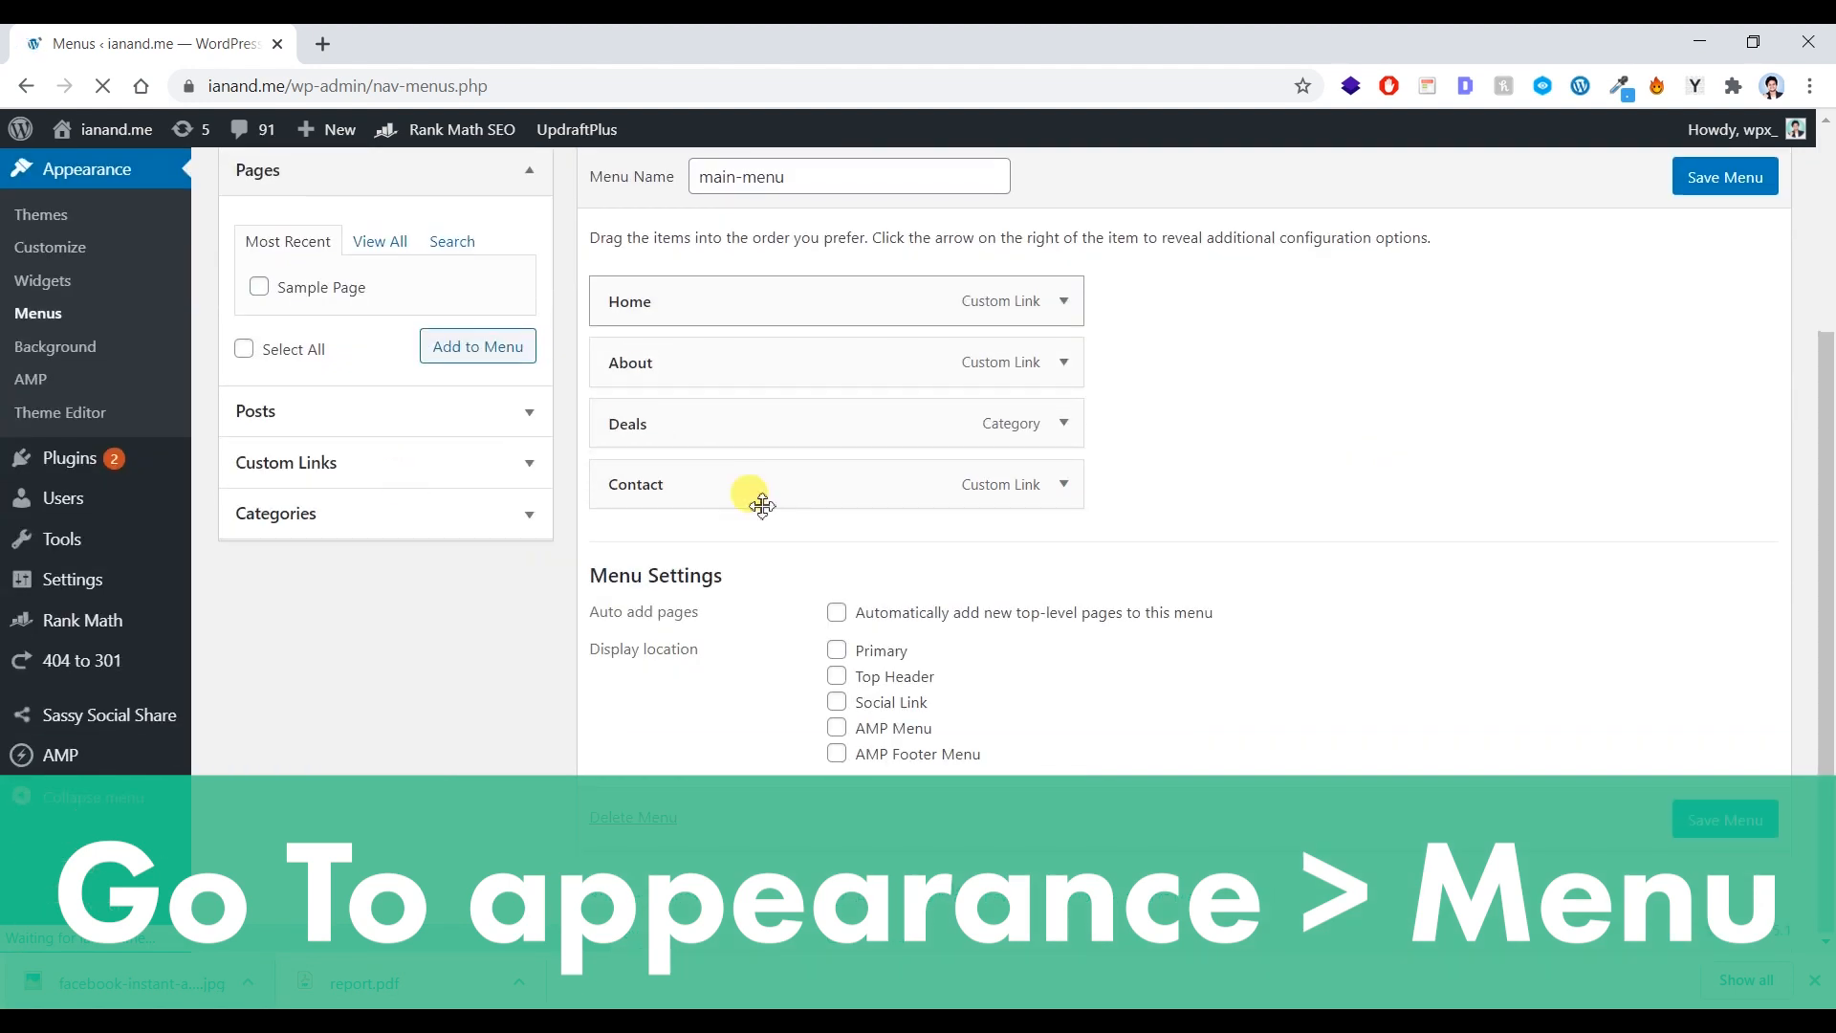
{"action": "scroll", "coordinate": [668, 418], "scroll_direction": "up", "scroll_amount": 3}
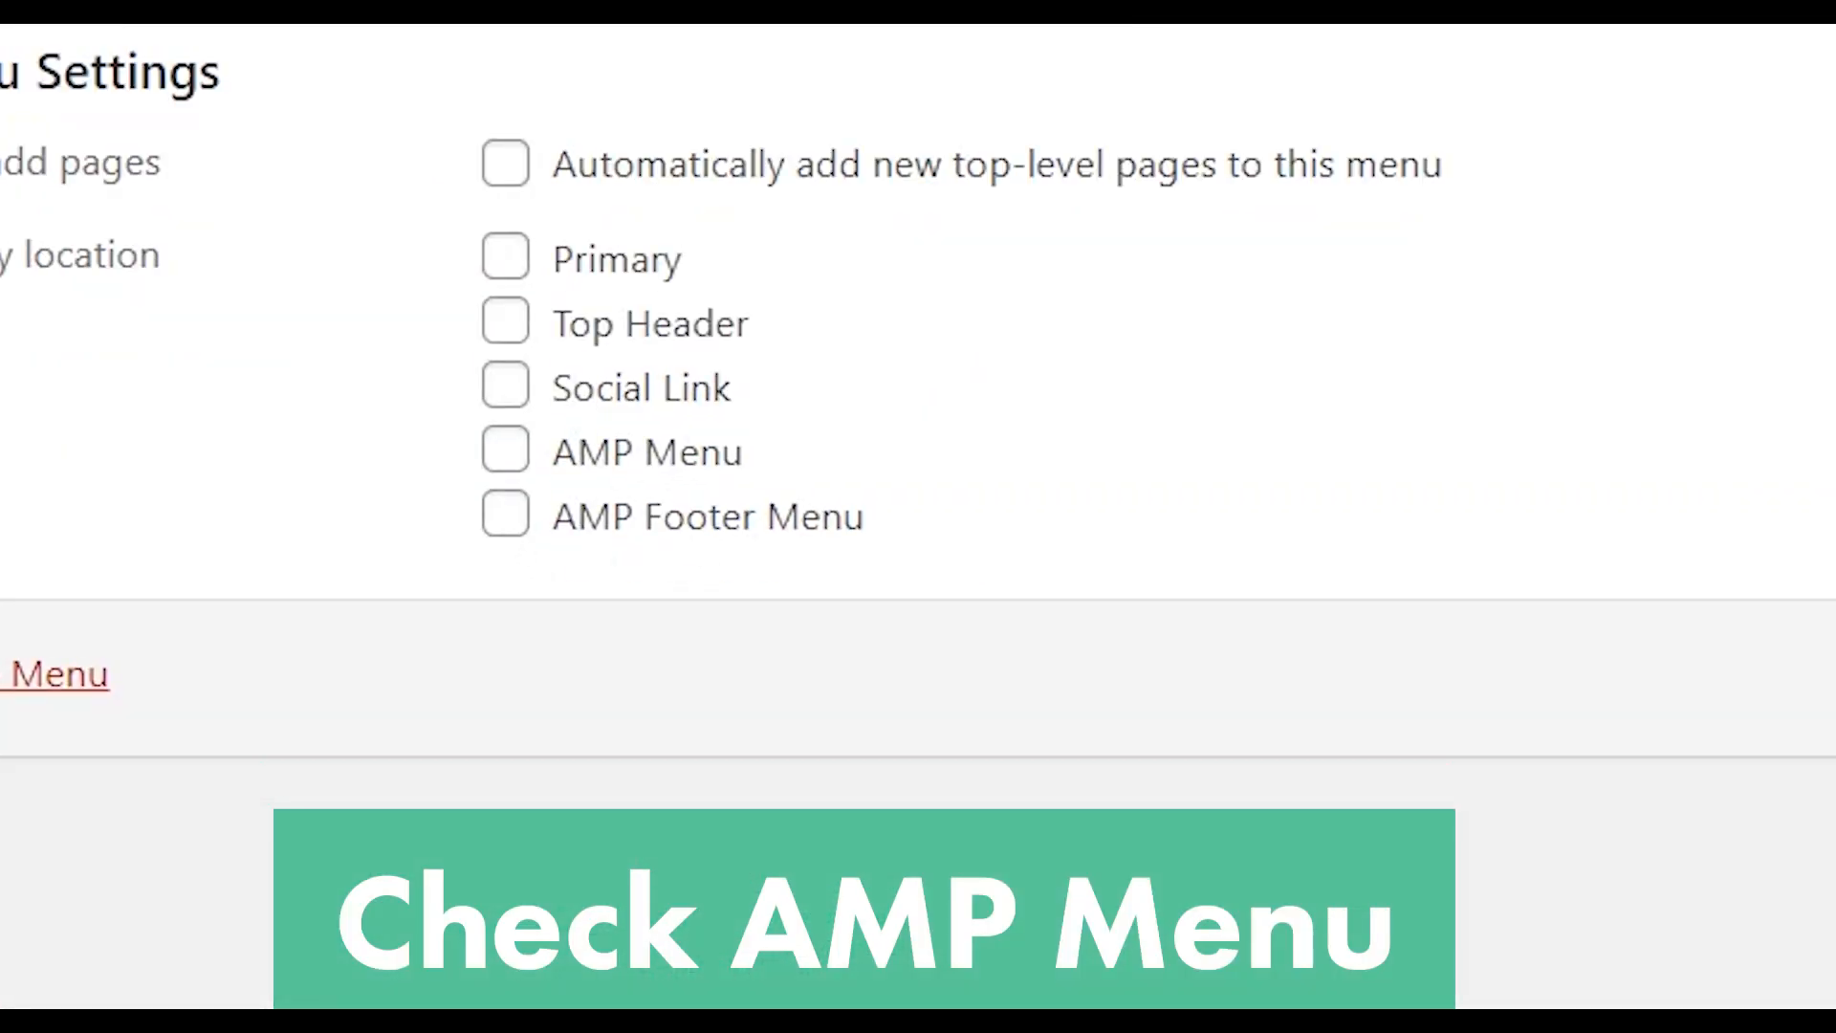
{"action": "scroll", "coordinate": [918, 517], "scroll_direction": "up", "scroll_amount": 1}
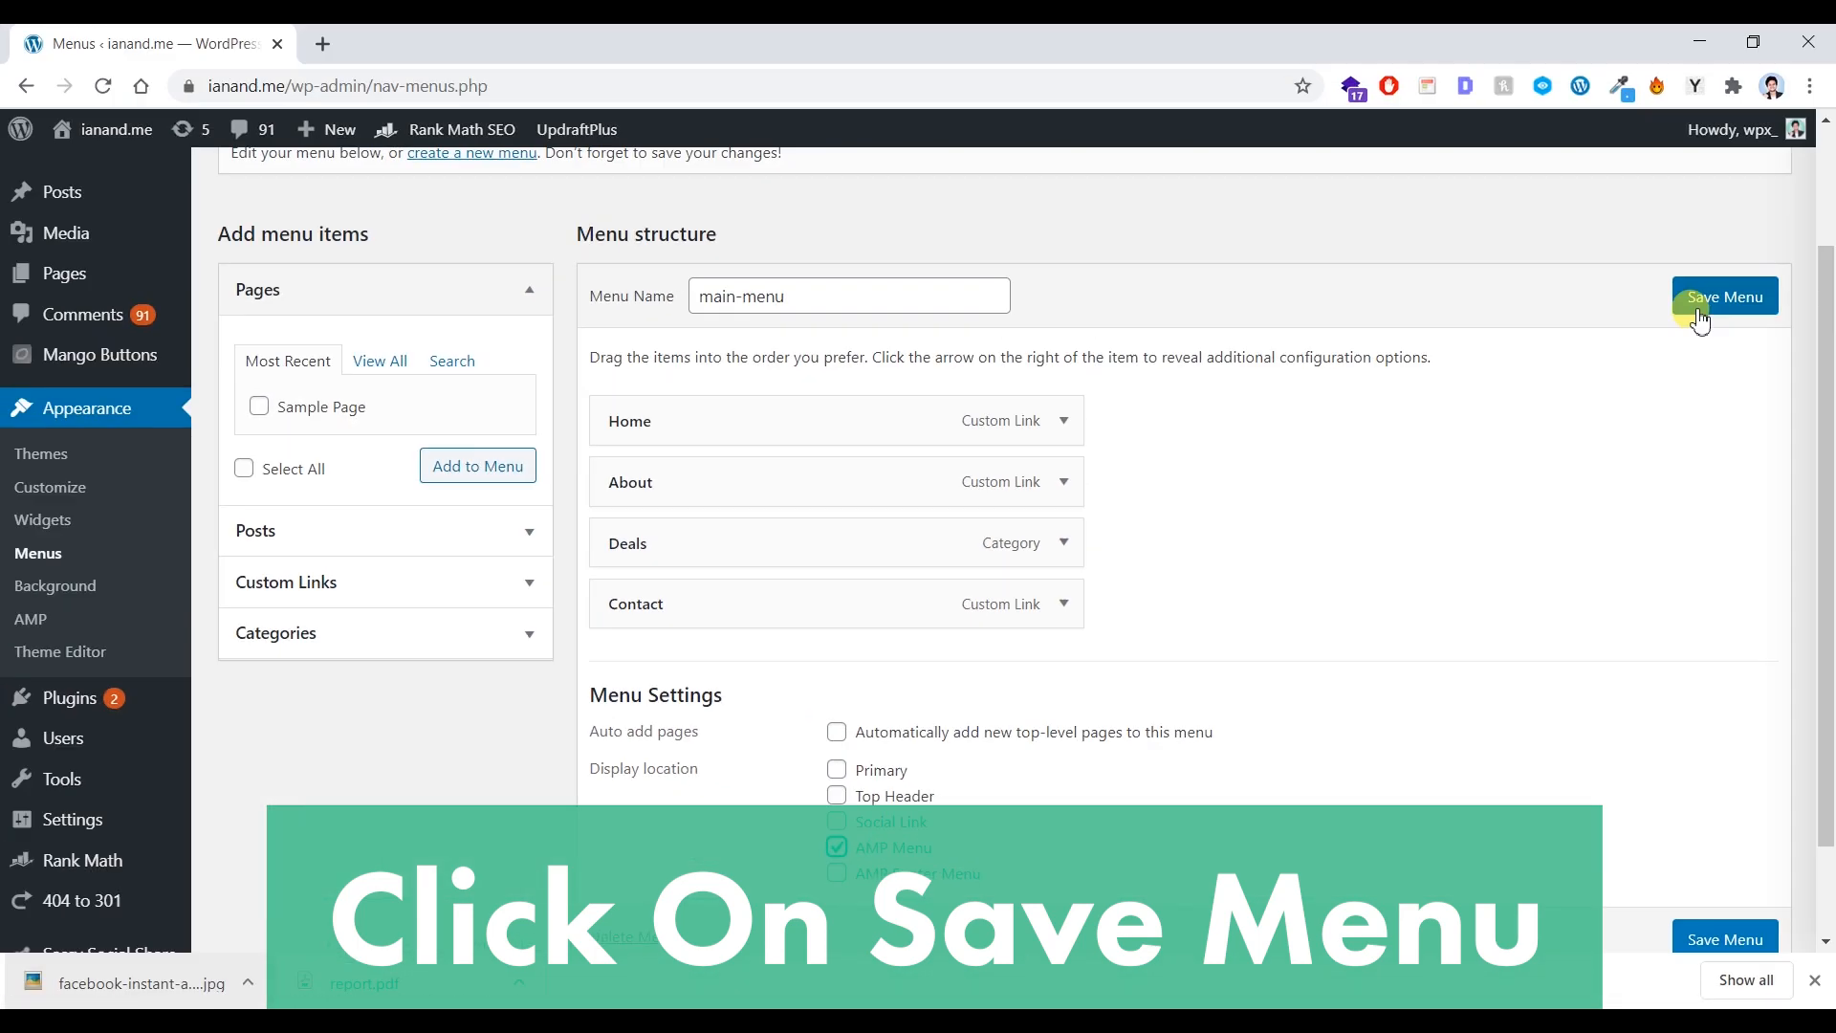
{"action": "left_click", "coordinate": [1699, 318]}
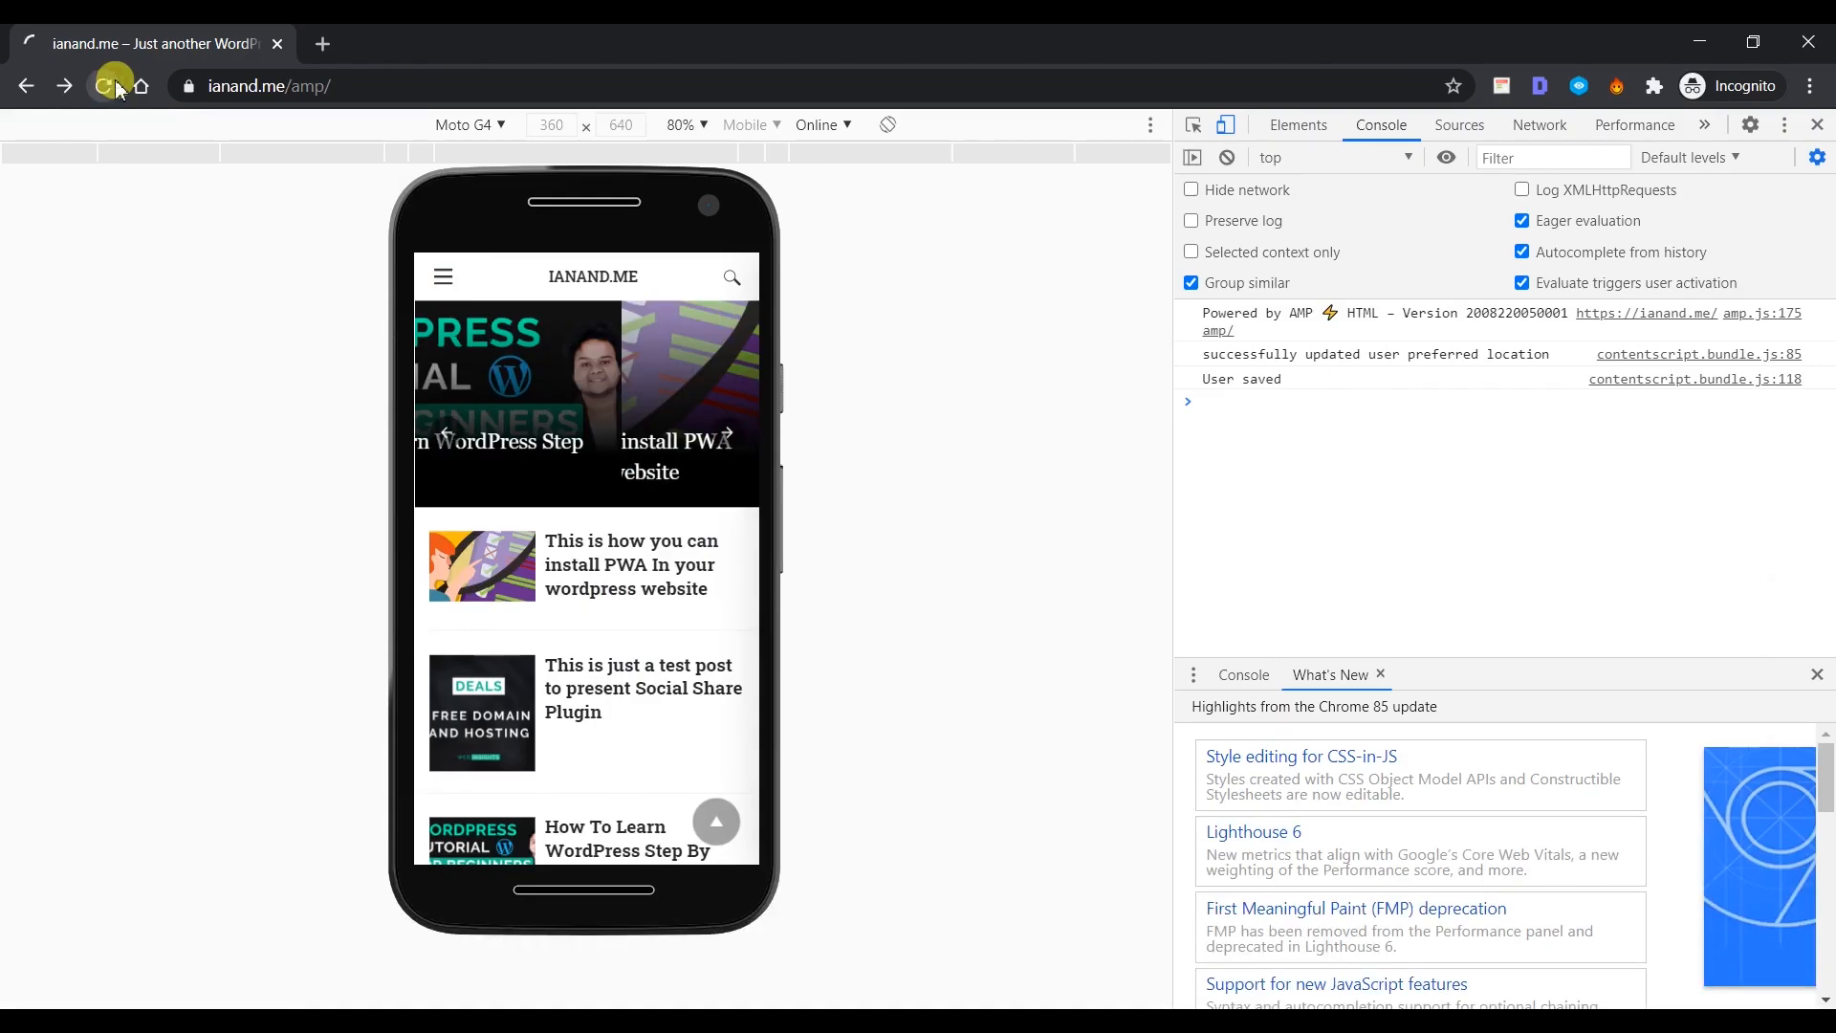
- Reload the AMP homepage preview and check the navigation sidebar for the main-menu items
{"action": "scroll", "coordinate": [435, 243], "scroll_direction": "down", "scroll_amount": 3}
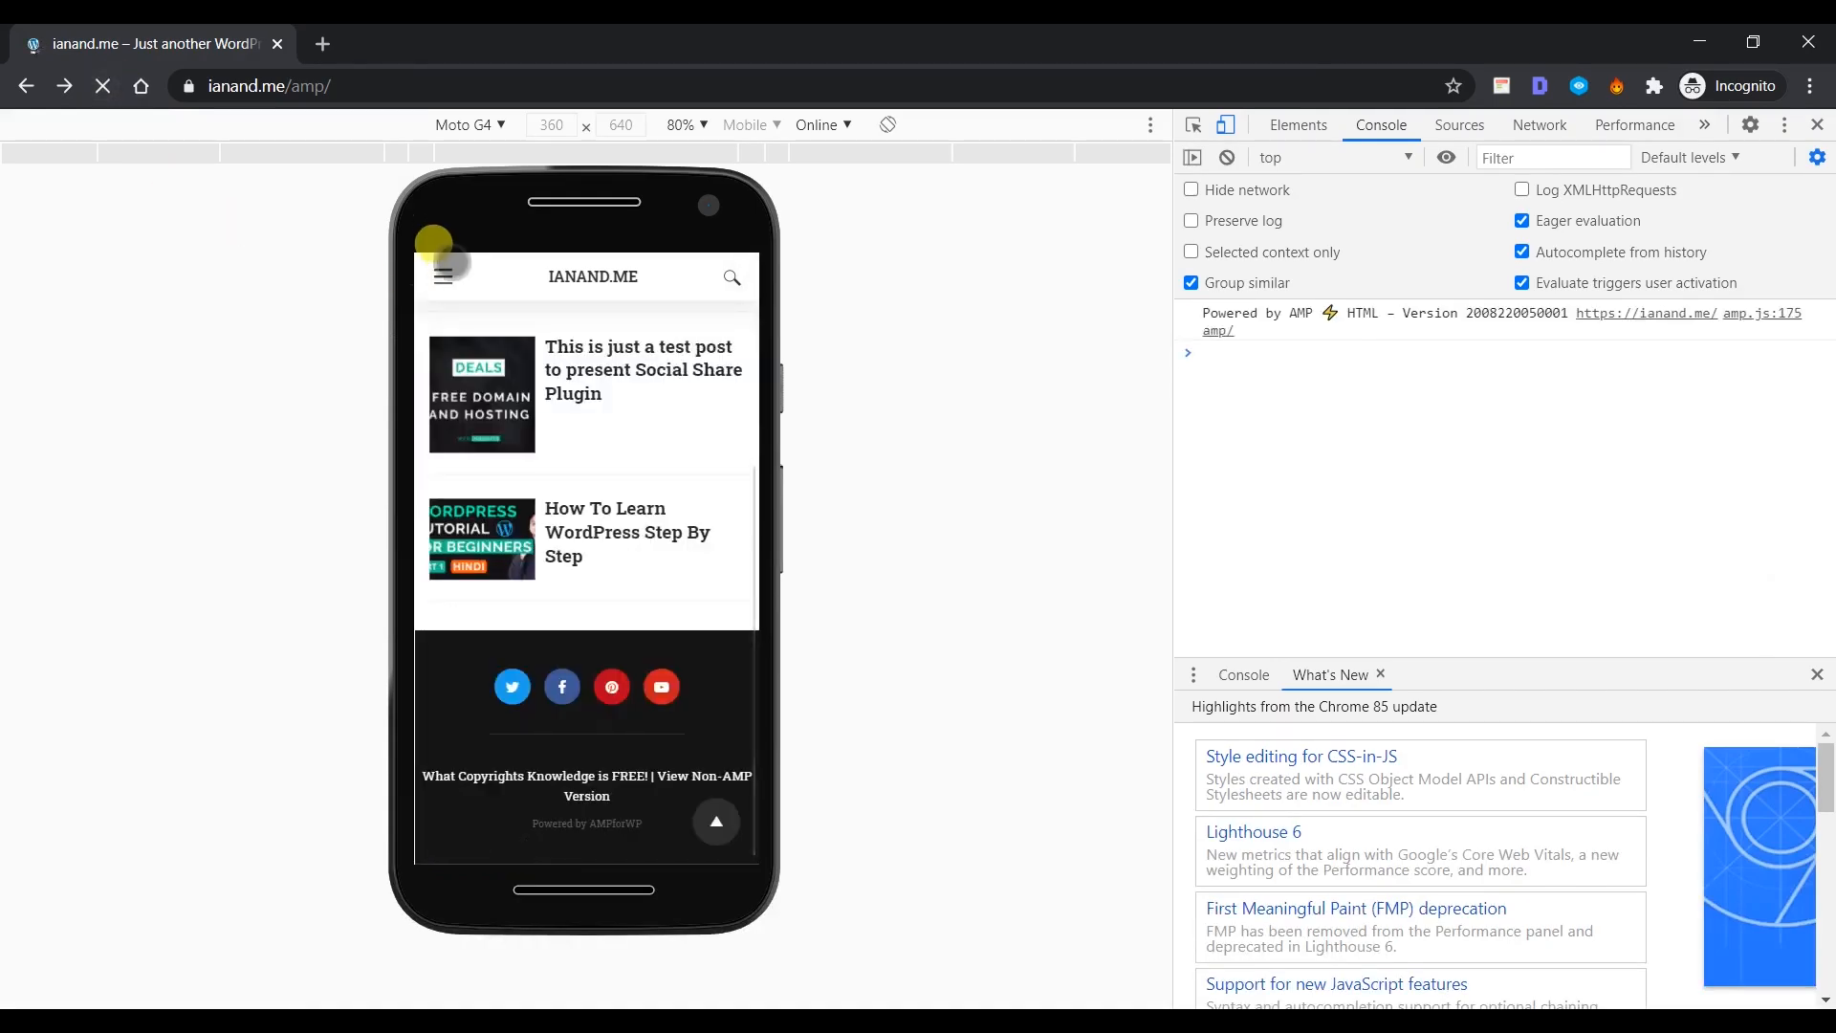
{"action": "left_click", "coordinate": [443, 276]}
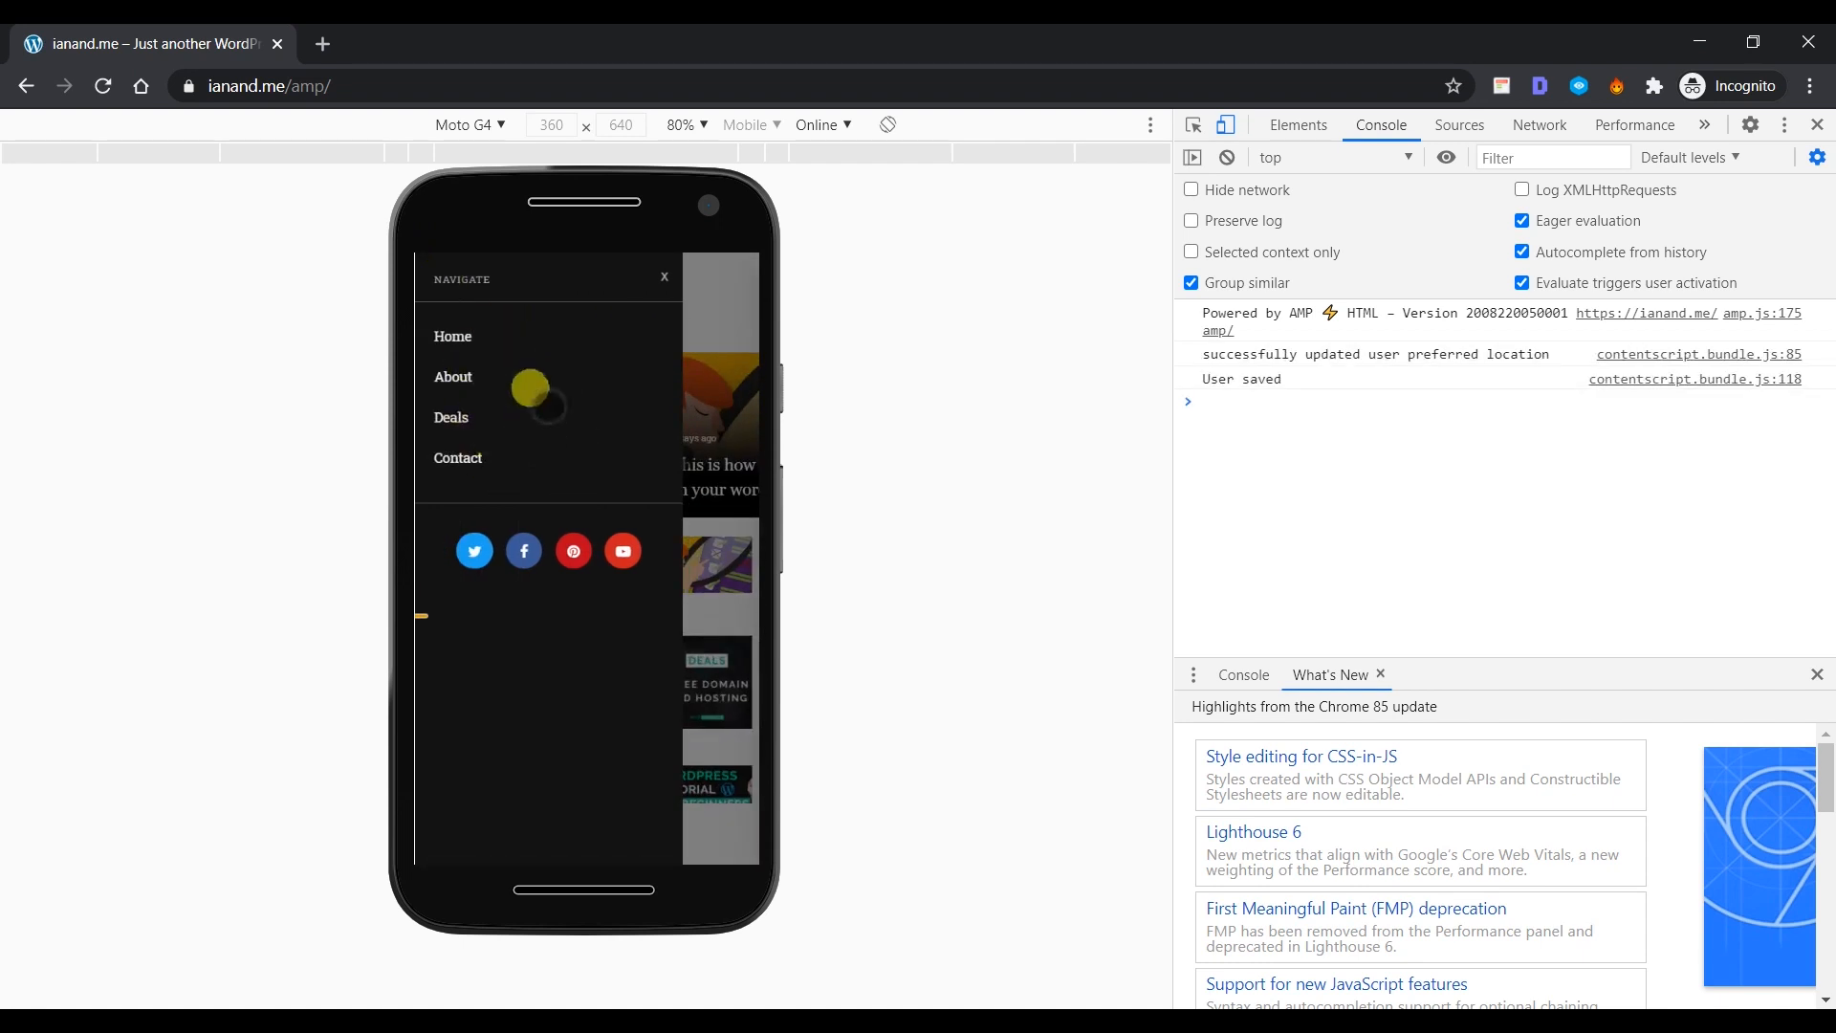
{"action": "left_click", "coordinate": [666, 276]}
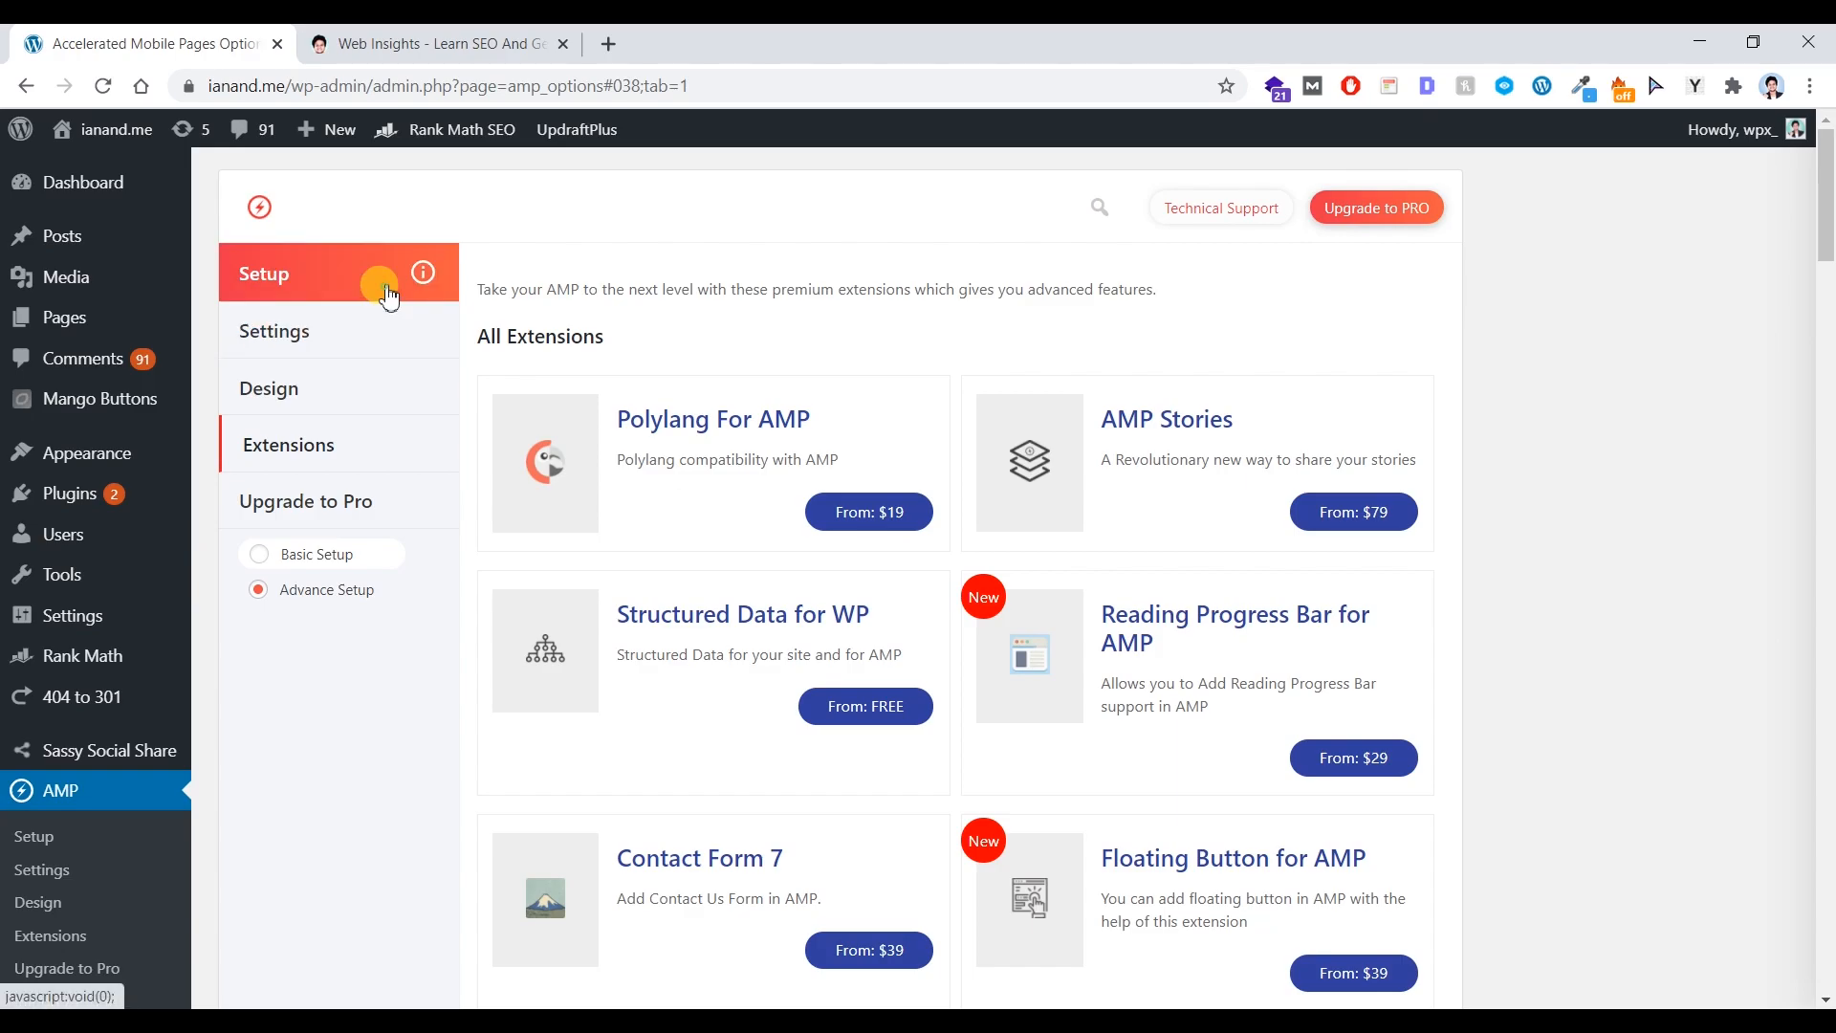
- Reload the AMP post preview to check its share buttons, and go to the site's AMP homepage
{"action": "left_click", "coordinate": [386, 287]}
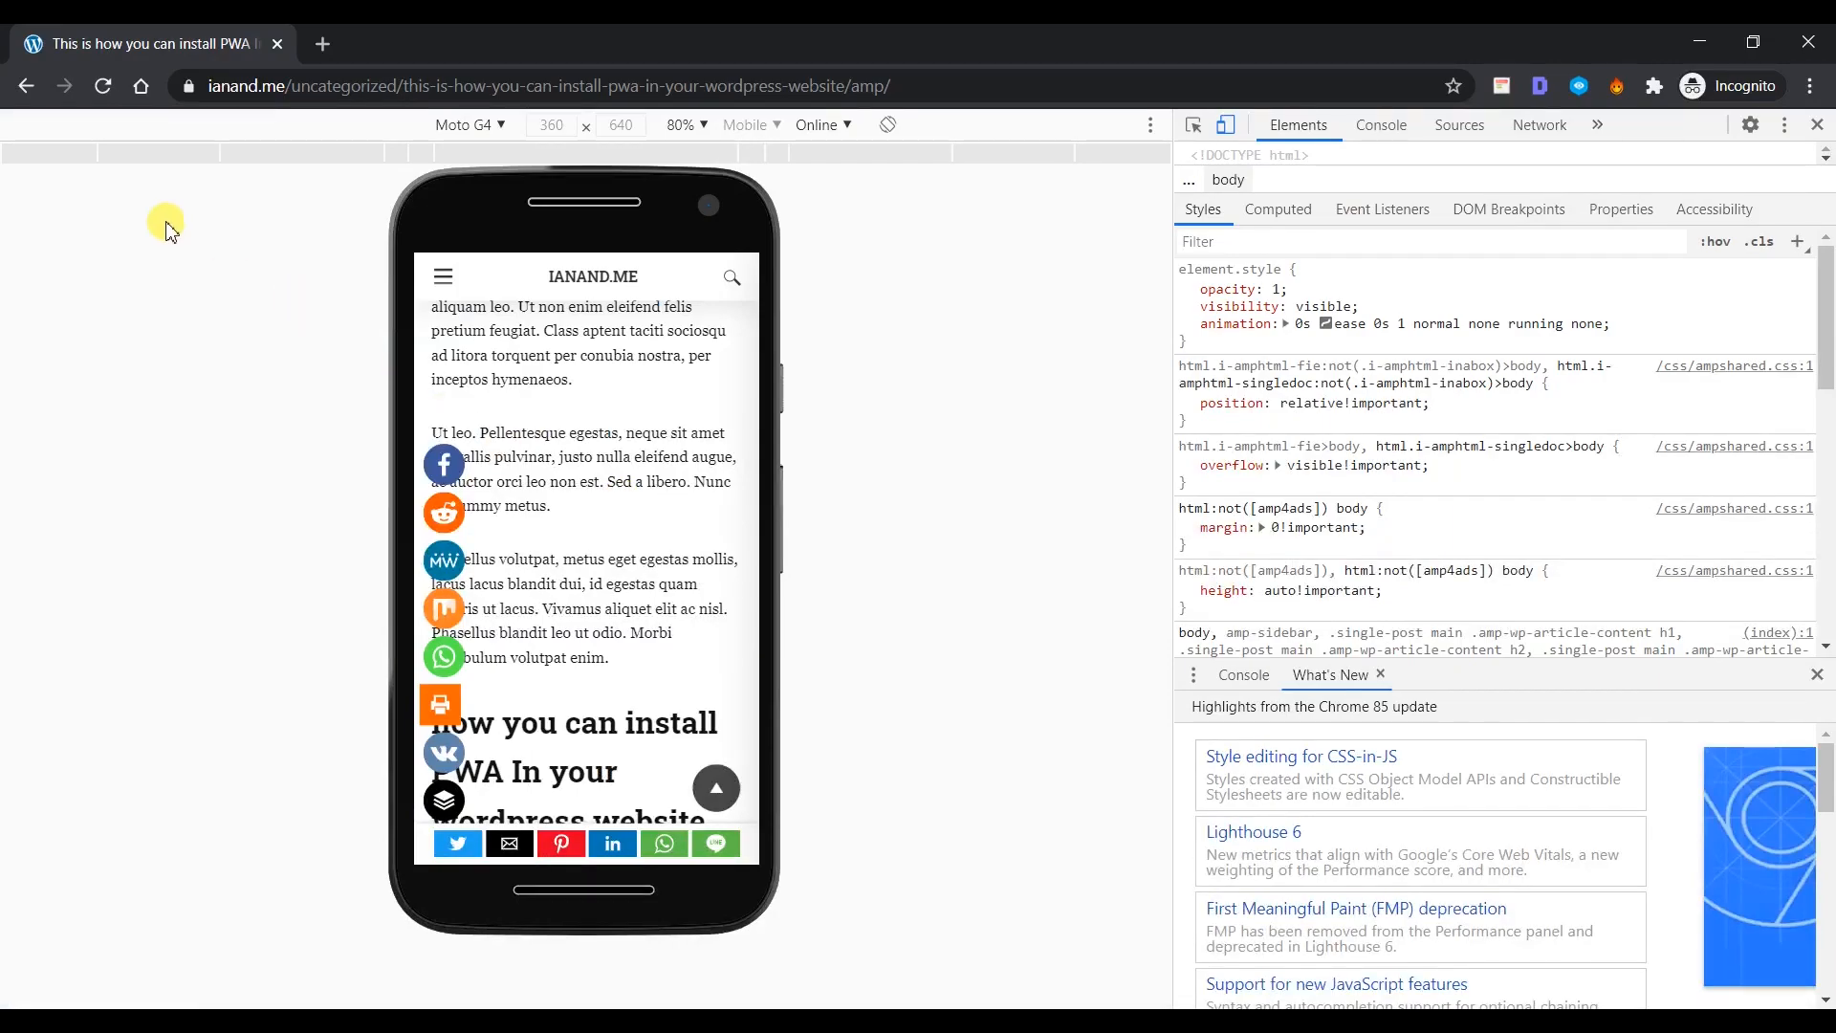
{"action": "left_click", "coordinate": [100, 92]}
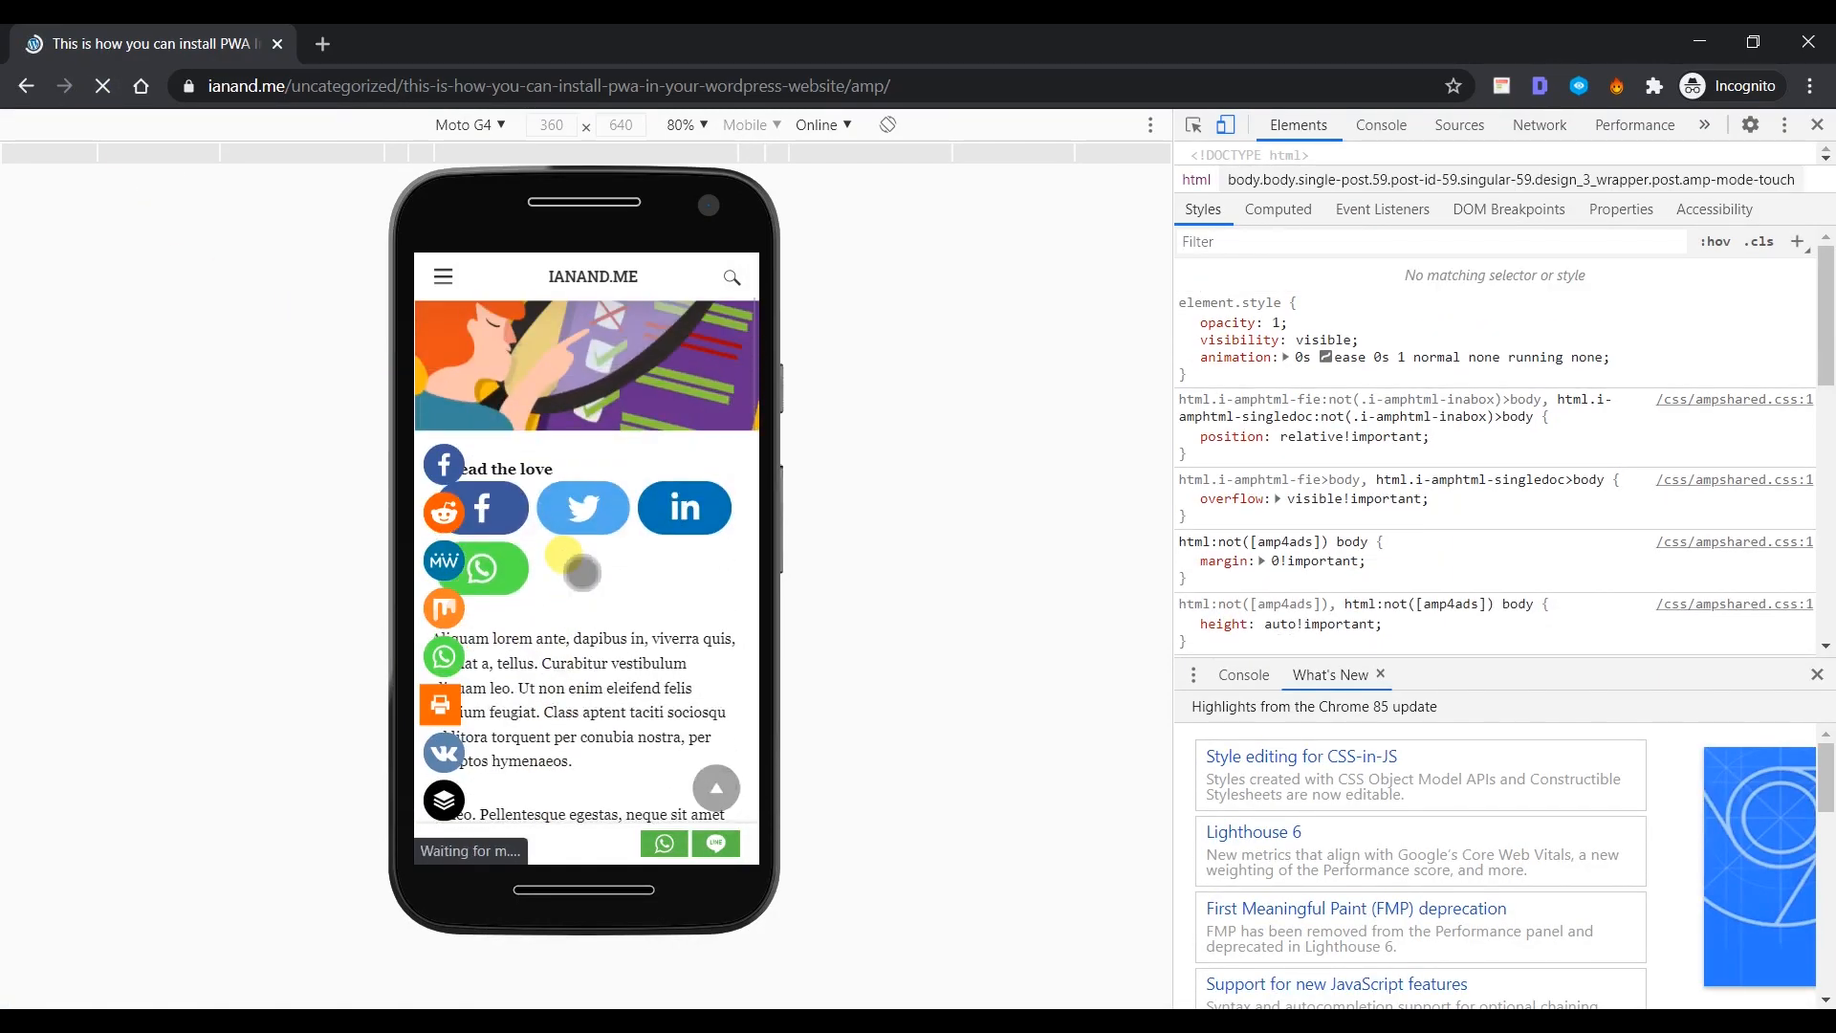
{"action": "left_click", "coordinate": [589, 280]}
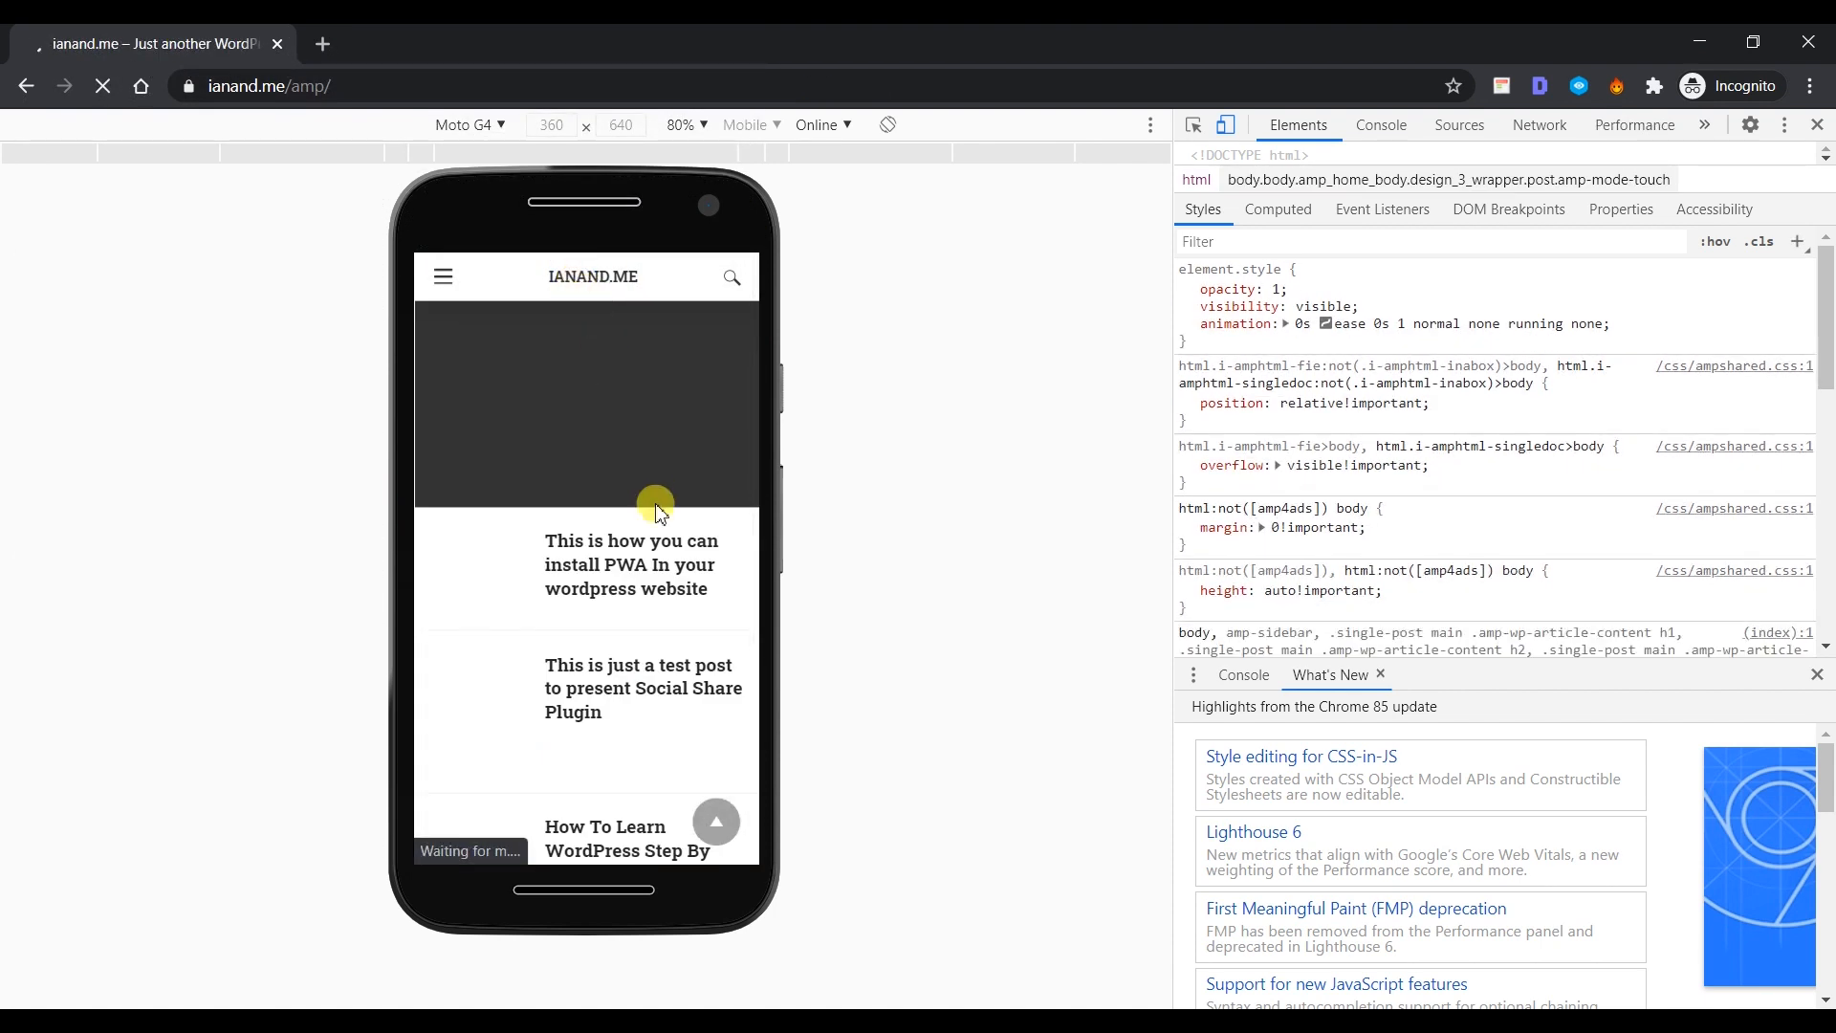